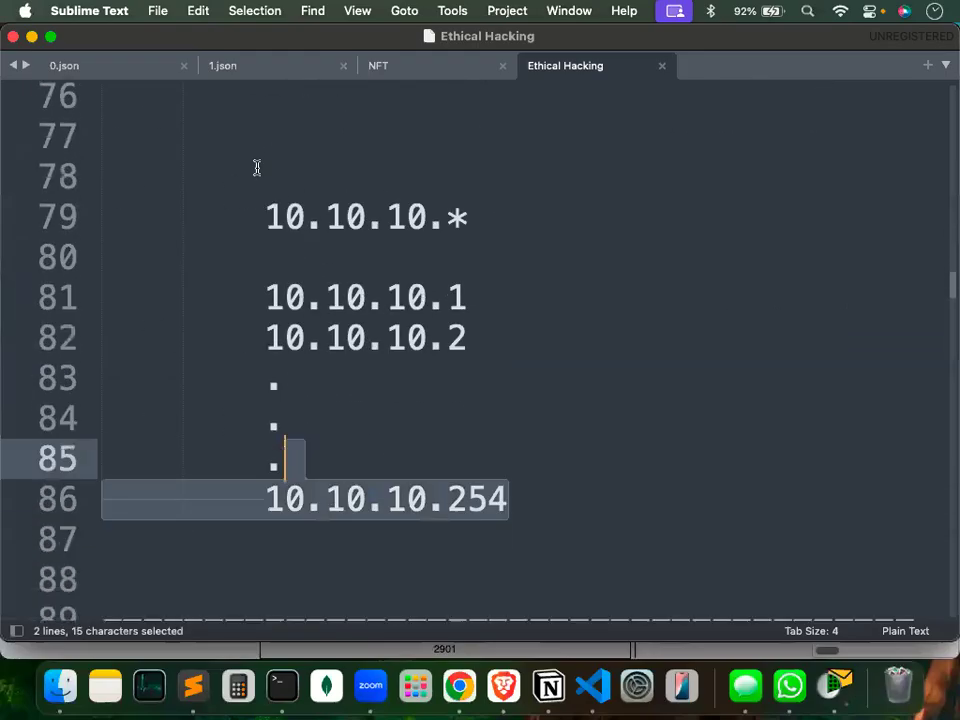
Switch from the network notes to Cisco Packet Tracer.
scroll(256, 168, "down", 3)
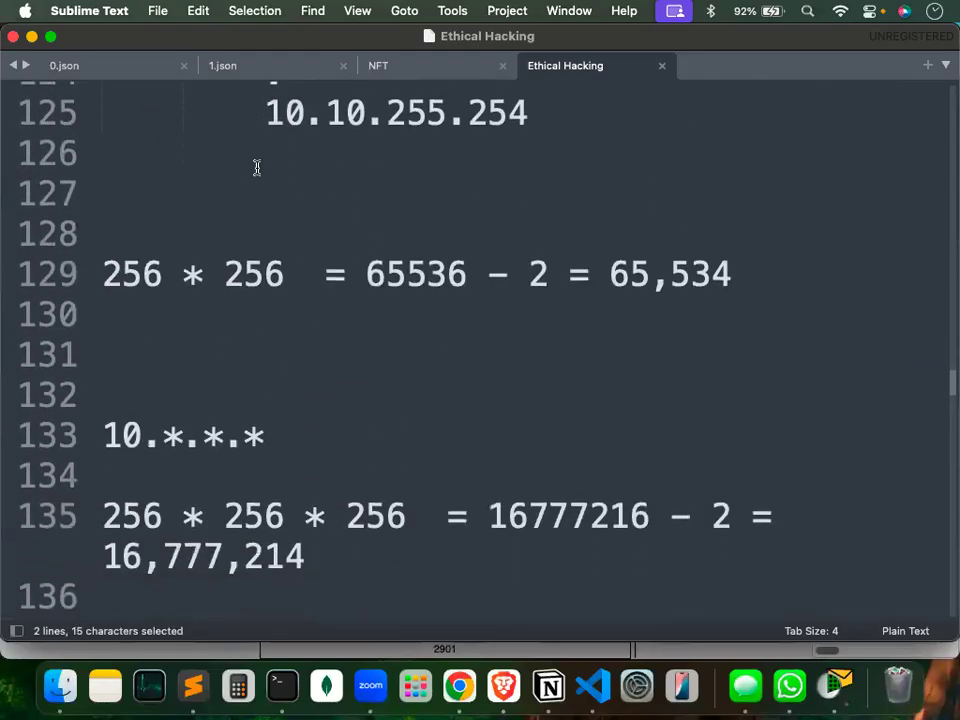
scroll(256, 168, "down", 12)
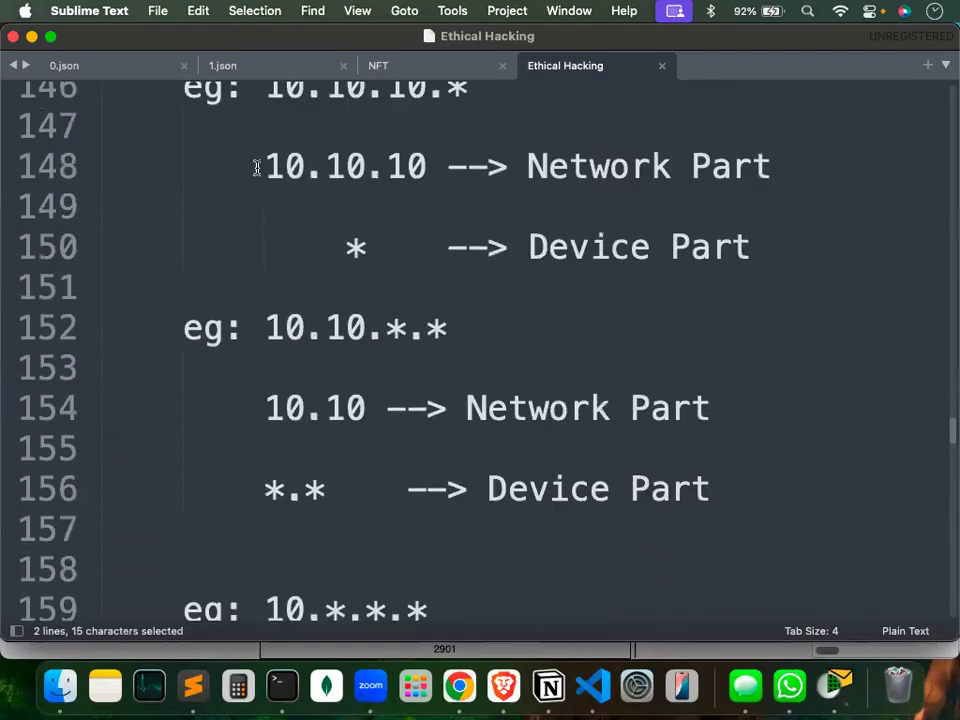
scroll(256, 168, "down", 1)
key("ctrl+Up")
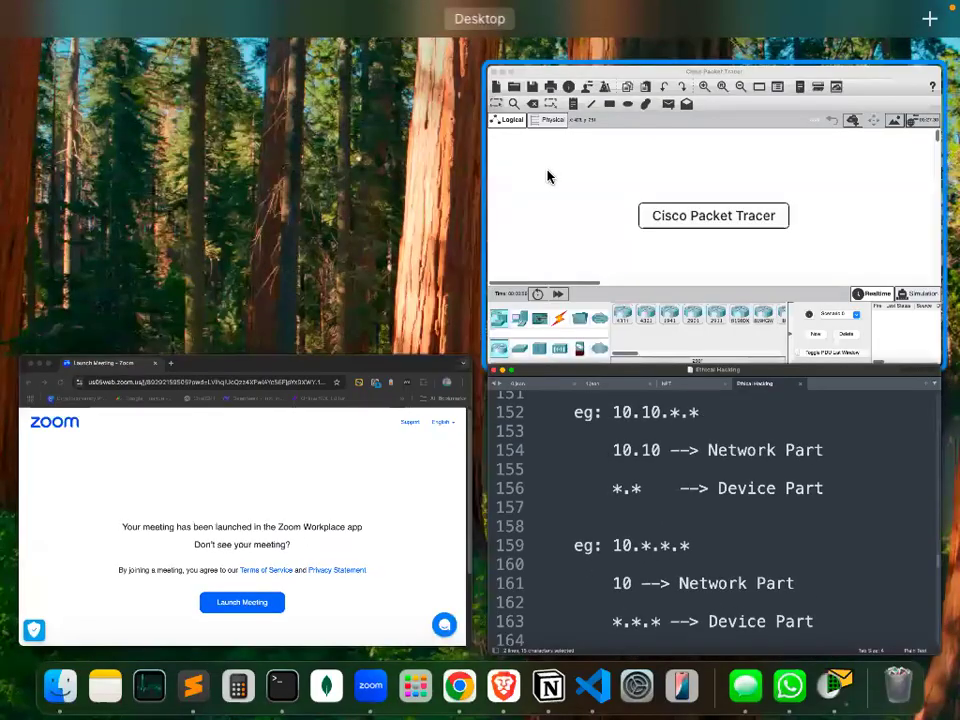
left_click(550, 176)
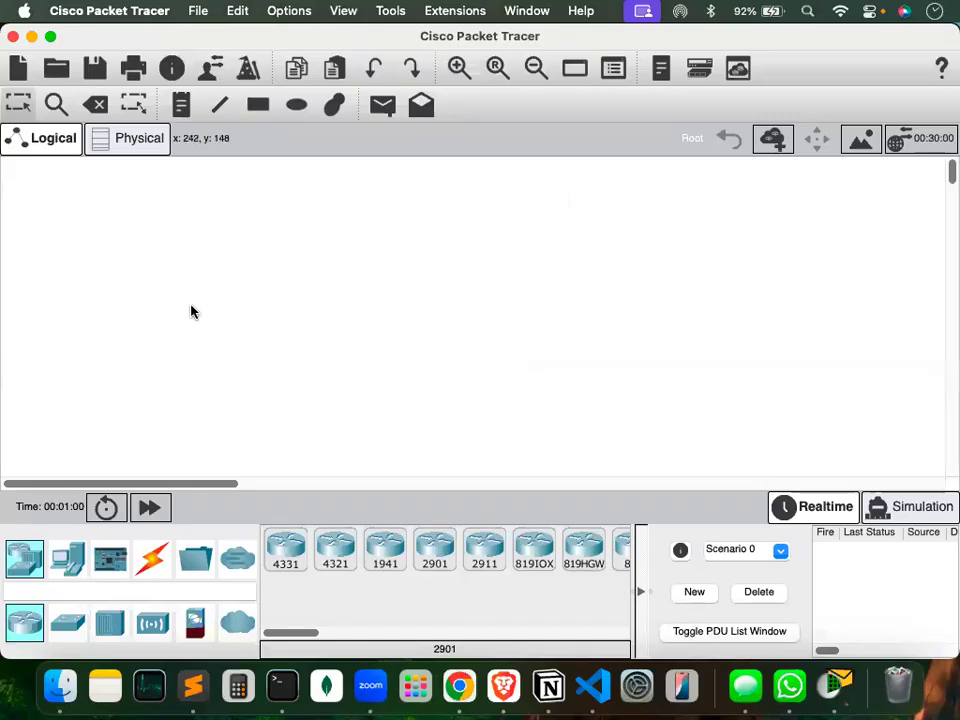
Place three PCs in the logical workspace, spaced apart around an empty centre.
left_click(67, 559)
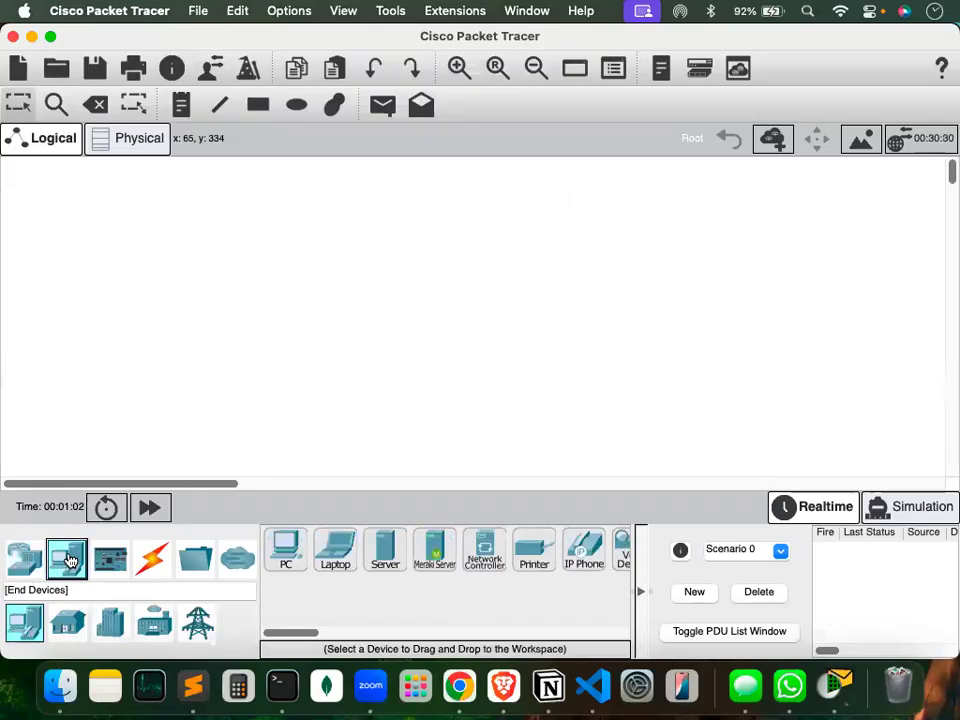
left_click(285, 550)
left_click(208, 330)
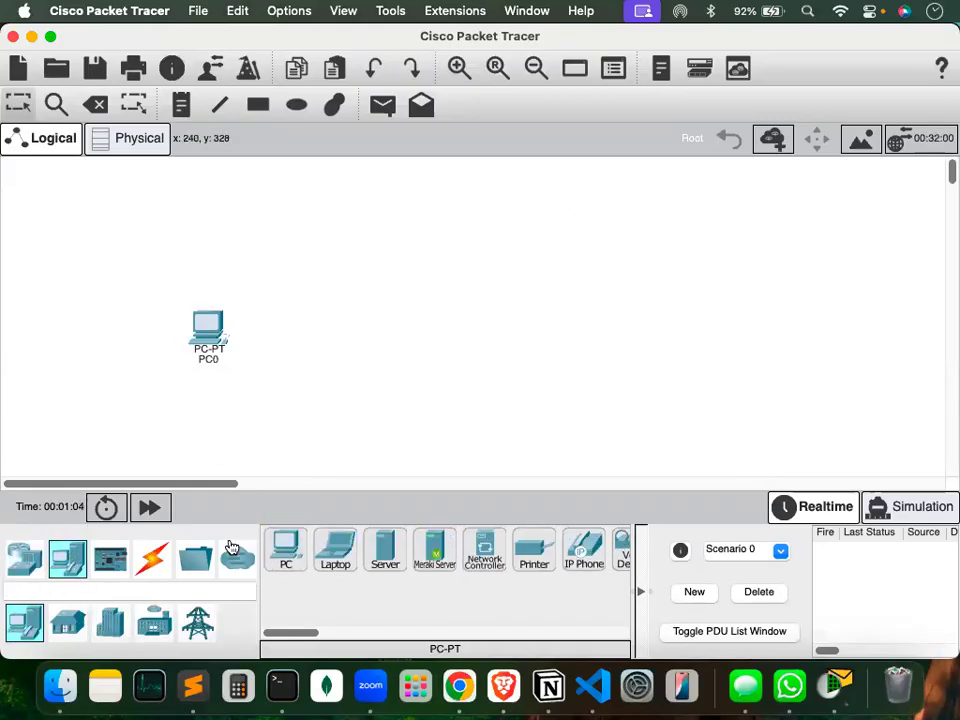
left_click(287, 555)
left_click(313, 237)
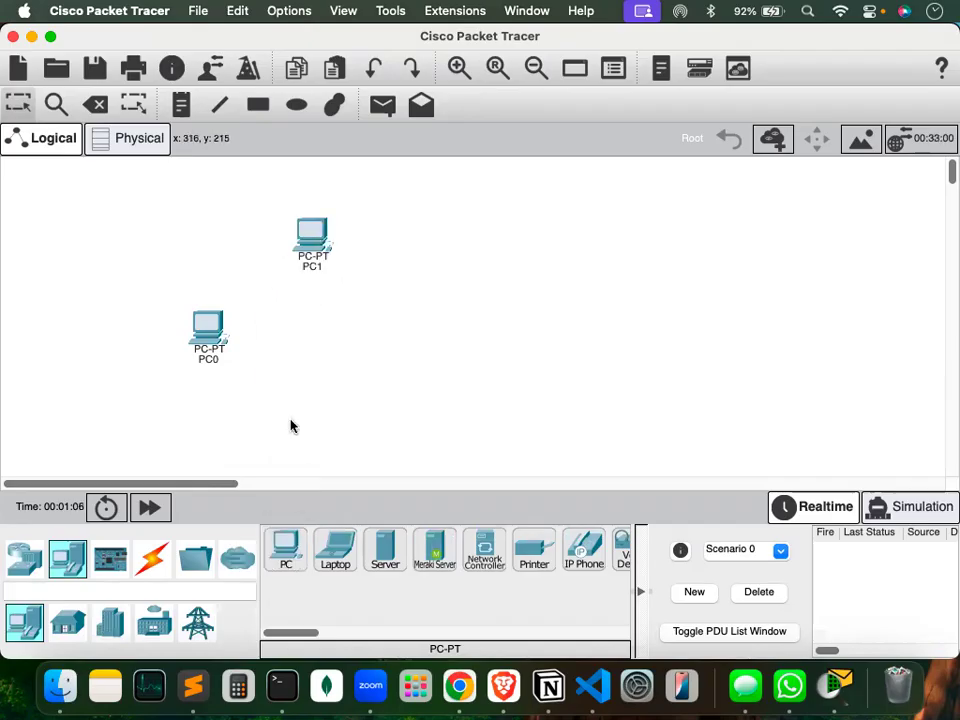
left_click(285, 550)
left_click(358, 402)
Place a 2960-24TT switch in the space between the three PCs.
left_click(24, 558)
left_click(67, 624)
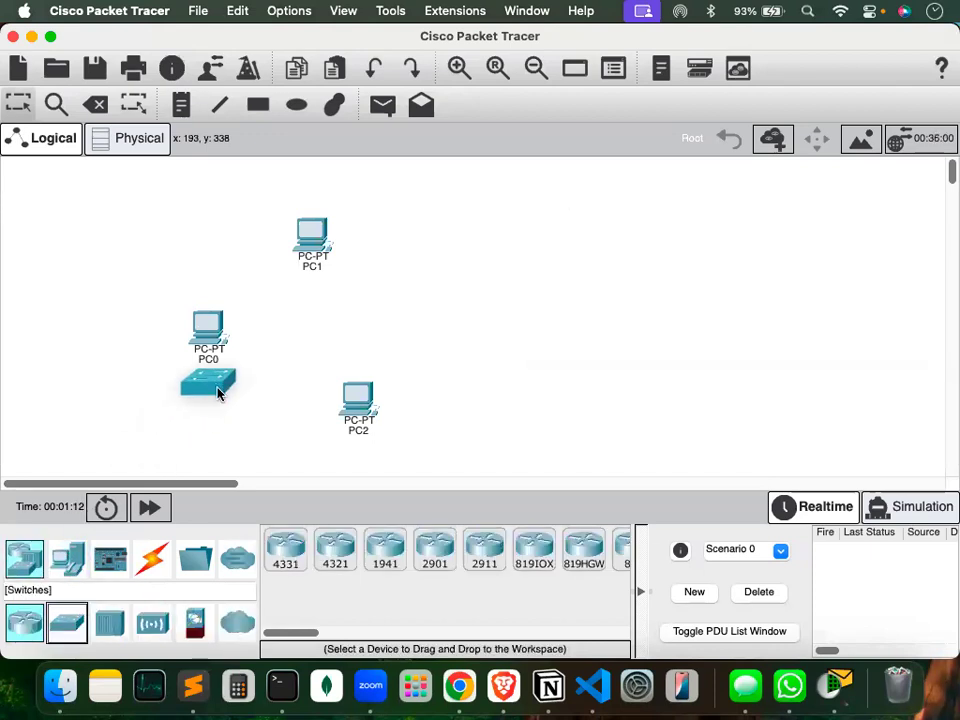
left_click(300, 343)
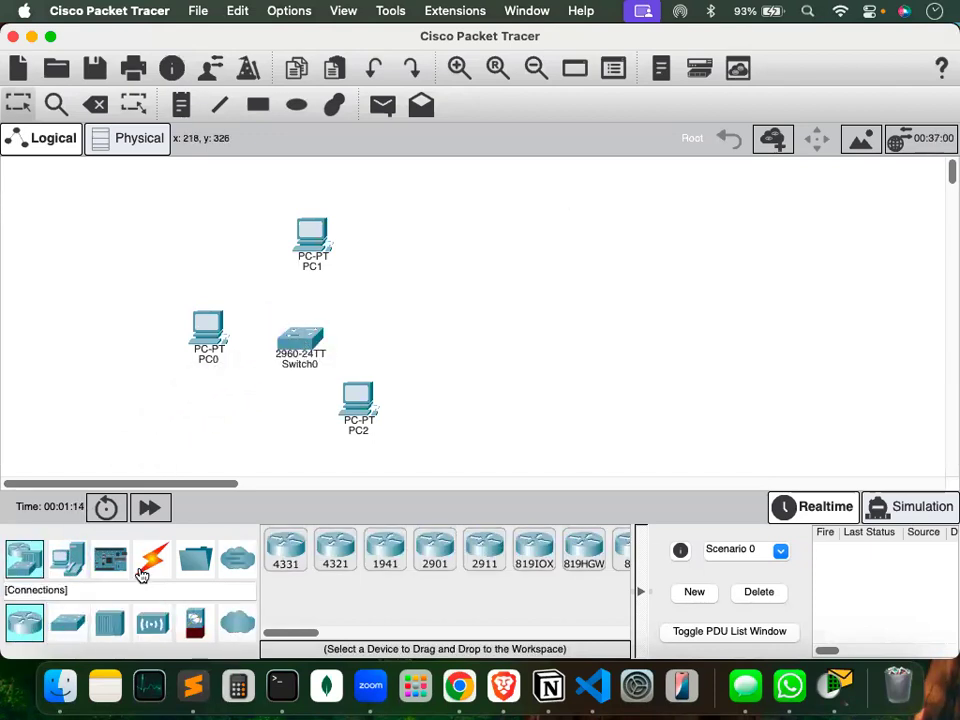
Connect PC0, PC1 and PC2 to Switch0 using the automatically chosen connection type.
left_click(151, 558)
left_click(288, 548)
left_click(208, 324)
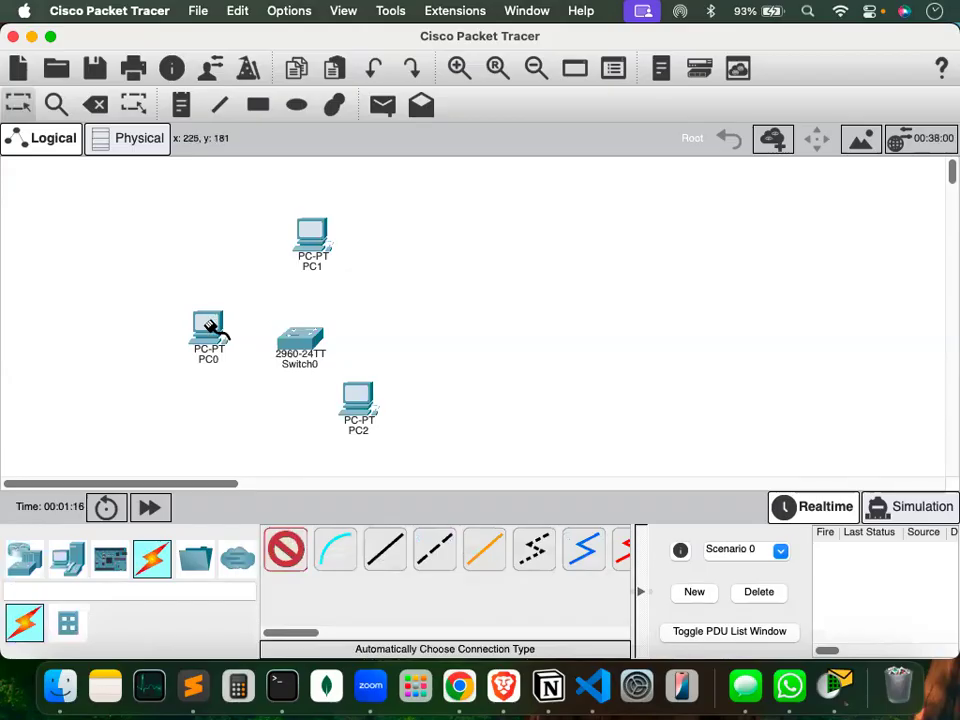
left_click(296, 338)
left_click(285, 550)
left_click(313, 232)
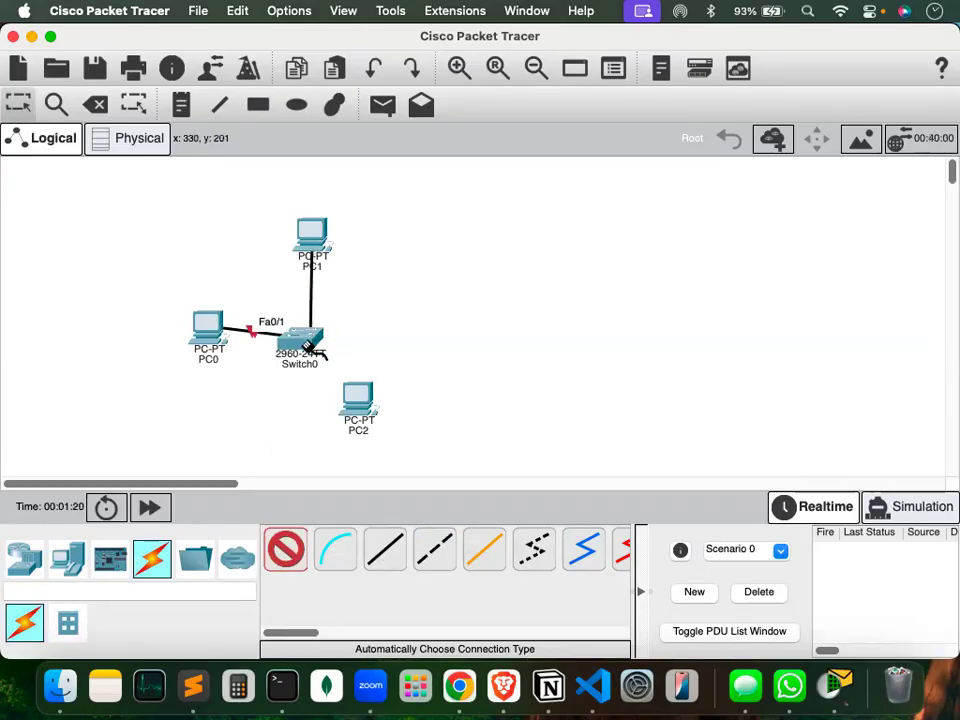
left_click(301, 339)
left_click(288, 549)
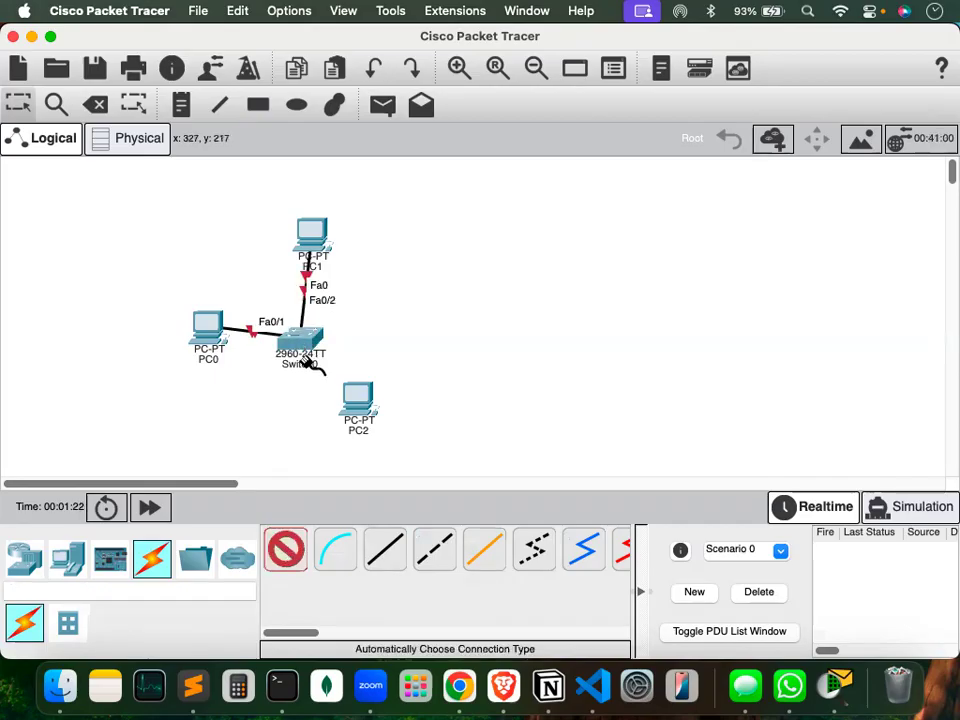
left_click(326, 356)
left_click(358, 401)
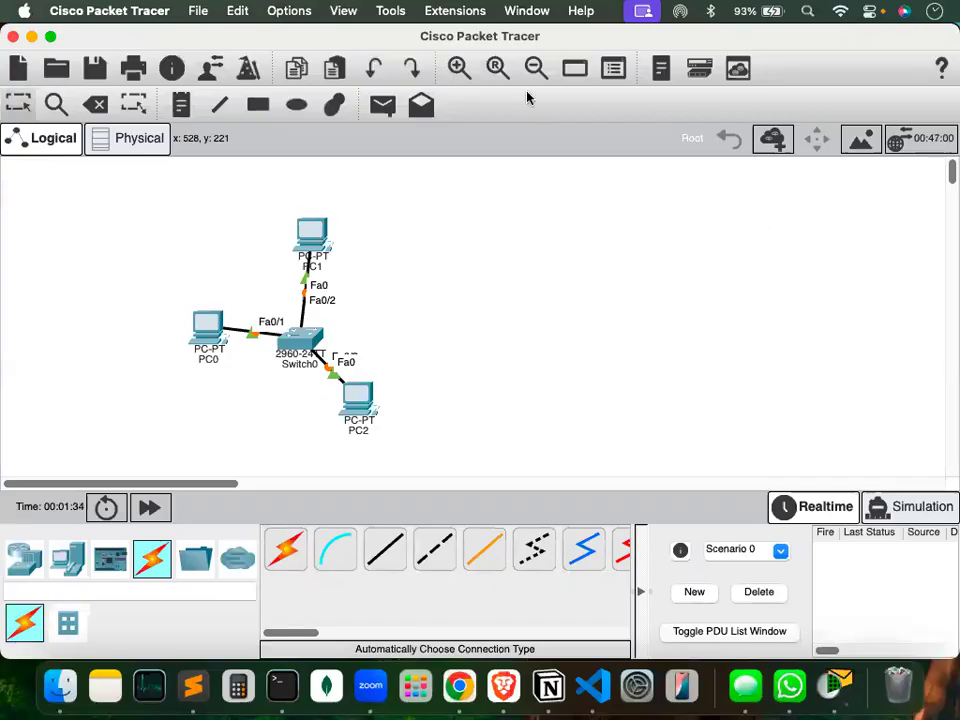
Move PC0, PC1 and PC2 farther away from the switch to spread out the layout.
left_click_drag(211, 342, 159, 342)
left_click_drag(311, 238, 313, 199)
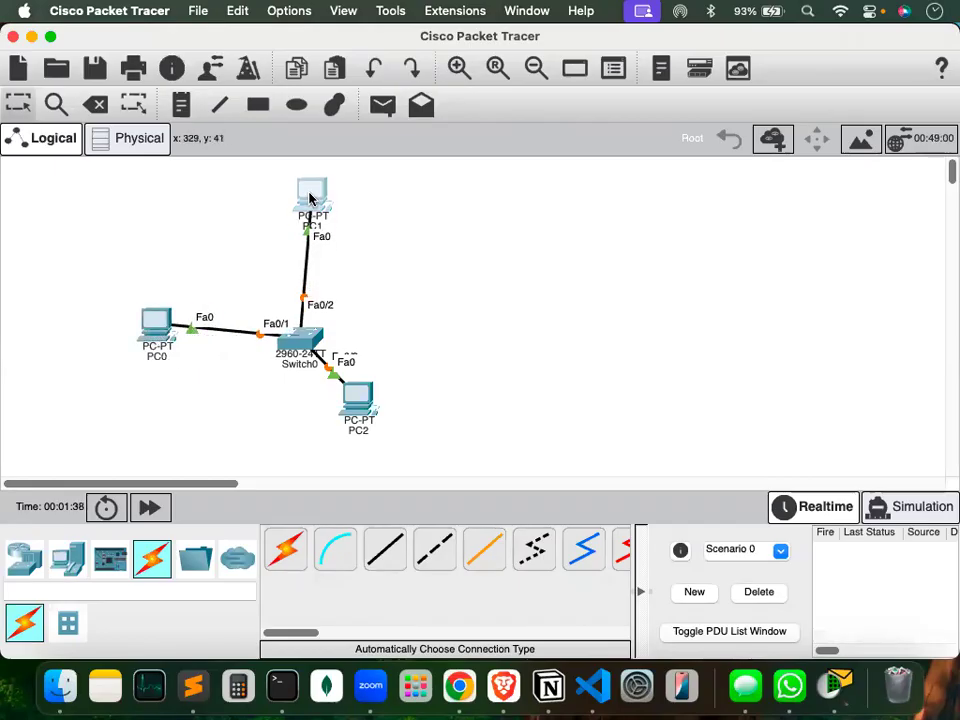
left_click_drag(360, 404, 400, 421)
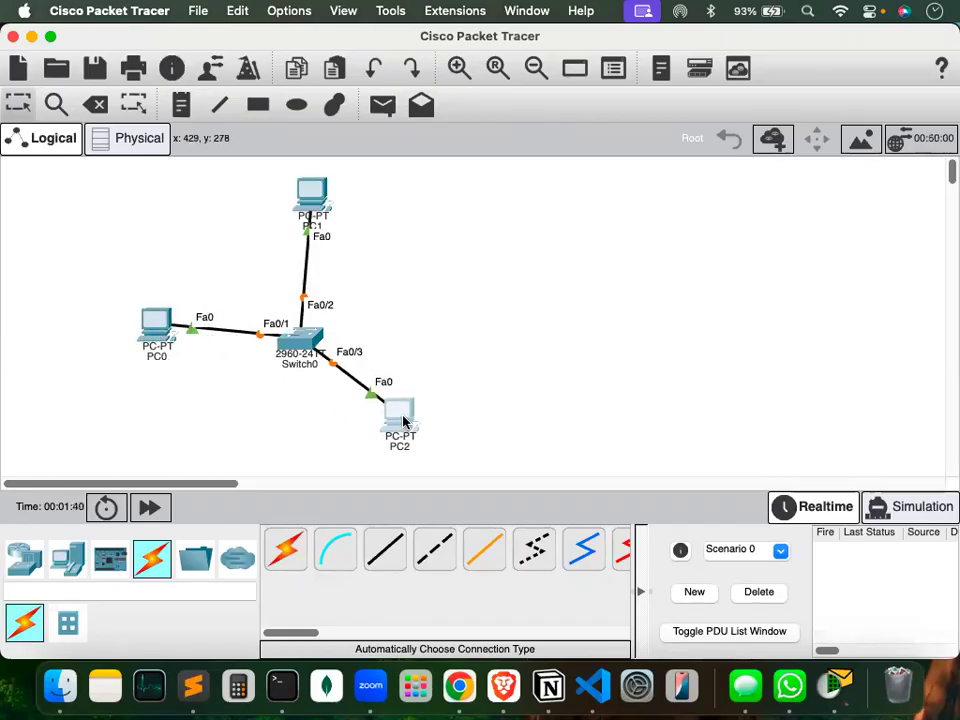
scroll(433, 324, "right", 3)
scroll(433, 324, "left", 3)
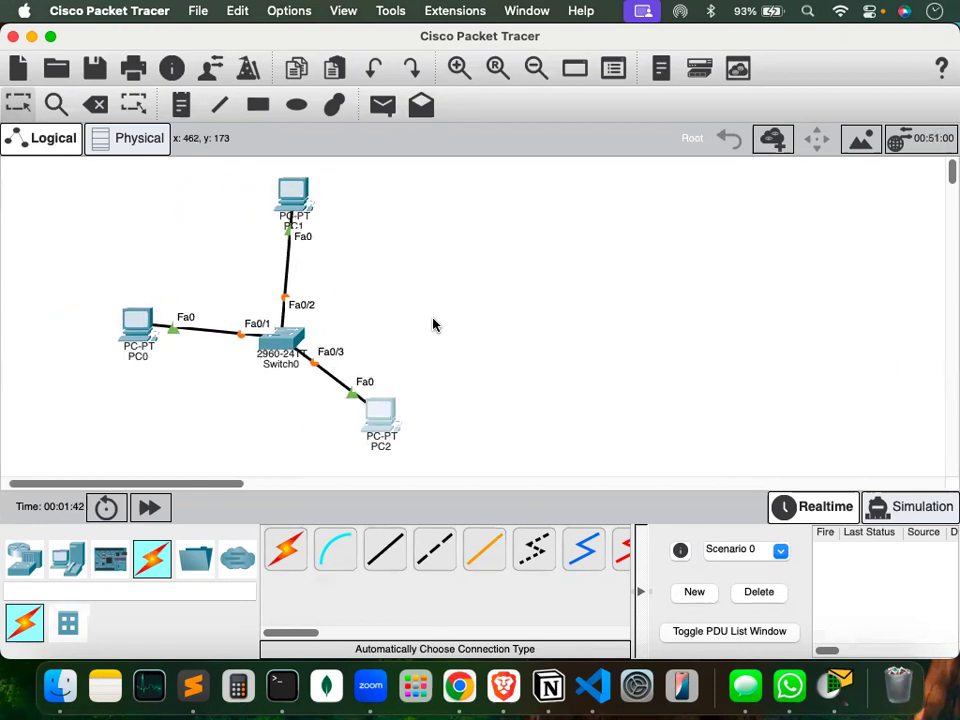
scroll(433, 324, "right", 3)
scroll(433, 324, "left", 3)
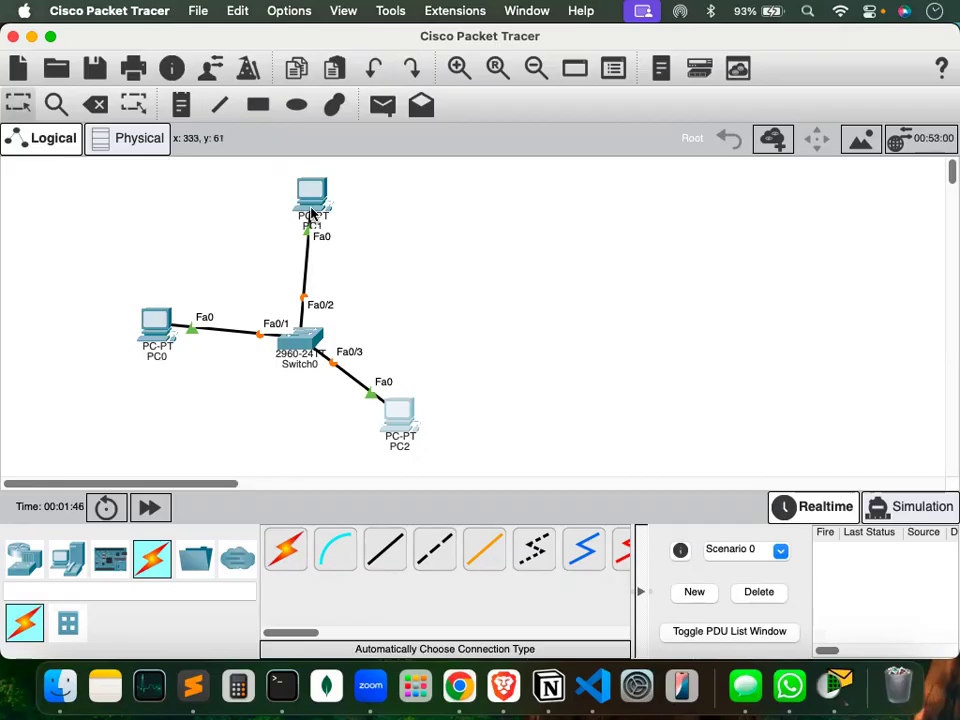
left_click_drag(313, 205, 313, 215)
left_click(158, 323)
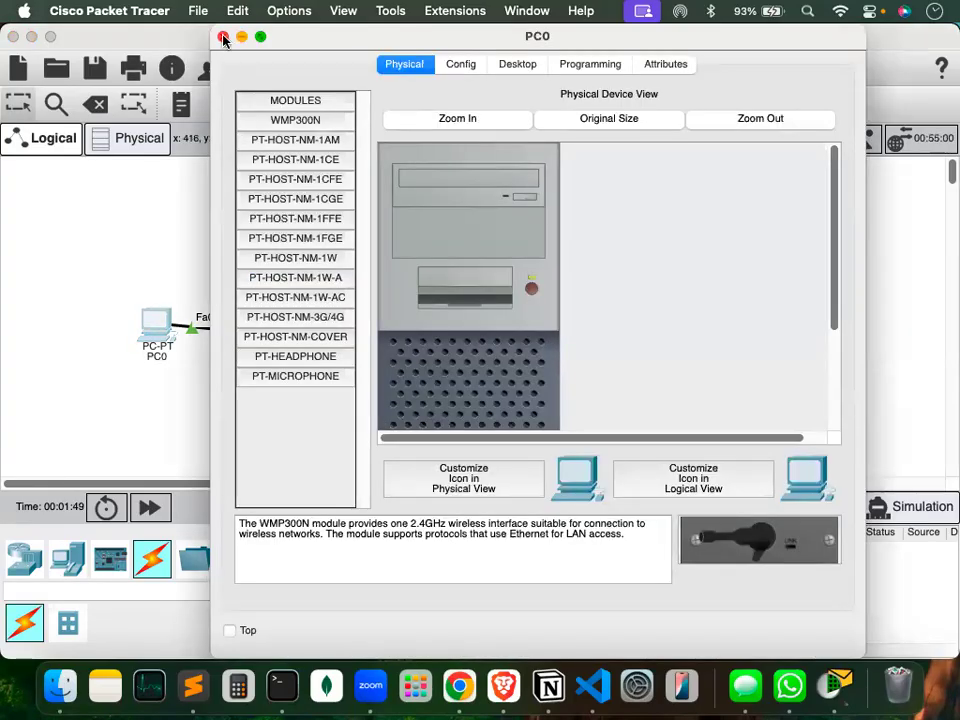
left_click(222, 36)
Switch to Sublime Text and add the line "Assign IPs" below the 255.255.255.0 note, with blank lines around it.
left_click(192, 686)
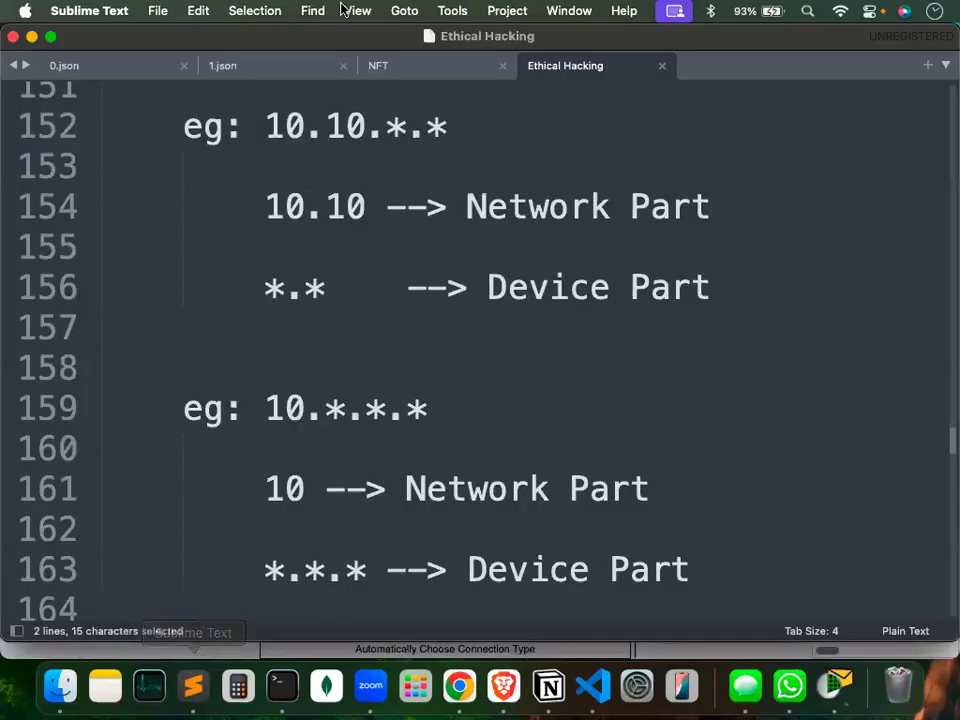
scroll(486, 317, "down", 10)
scroll(293, 296, "down", 11)
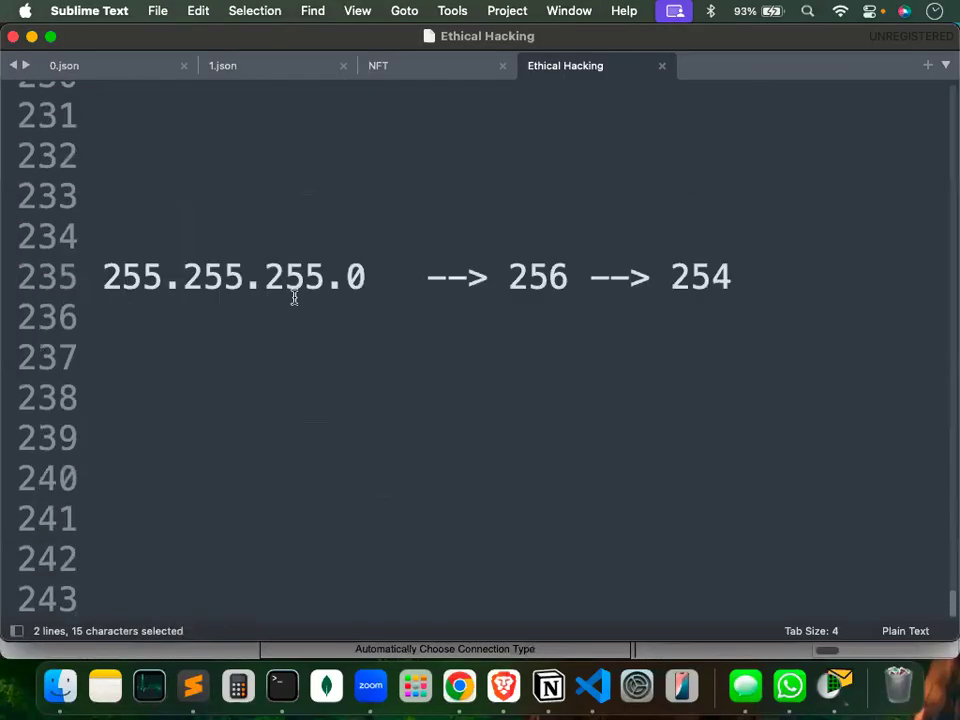
left_click(272, 343)
key("Return")
key("Return")
key("Return")
key("Return")
key("Return")
key("Return")
key("Return")
key("Return")
key("Return")
key("Return")
key("Return")
key("Return")
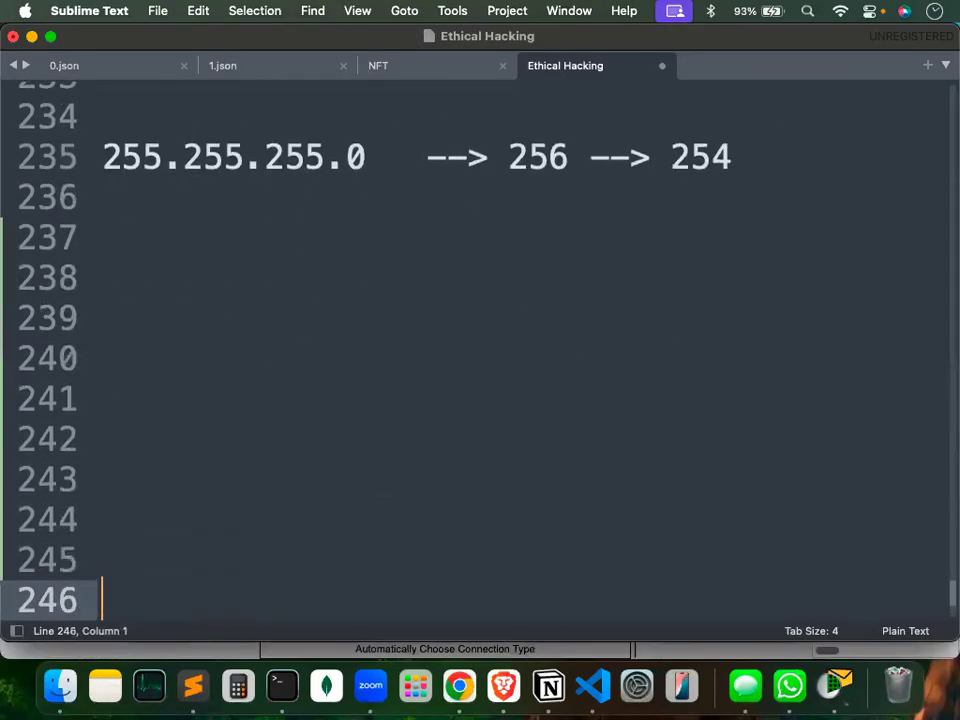
left_click(141, 245)
type("Ass")
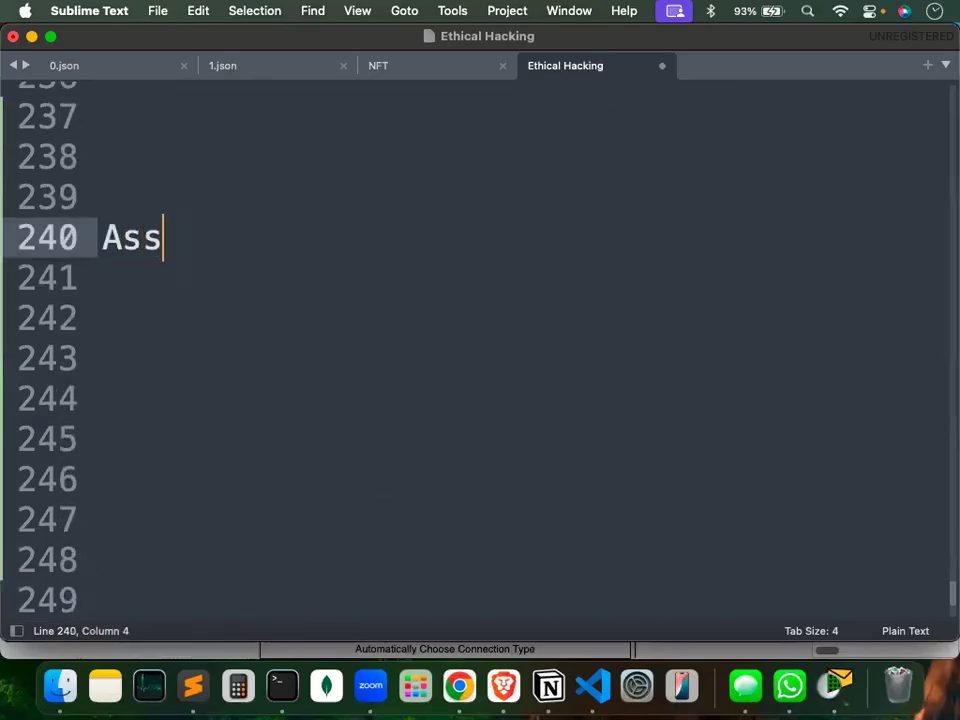
type("ign IPs")
Switch back to Cisco Packet Tracer and move the three PCs closer to the switch.
key("super+Tab")
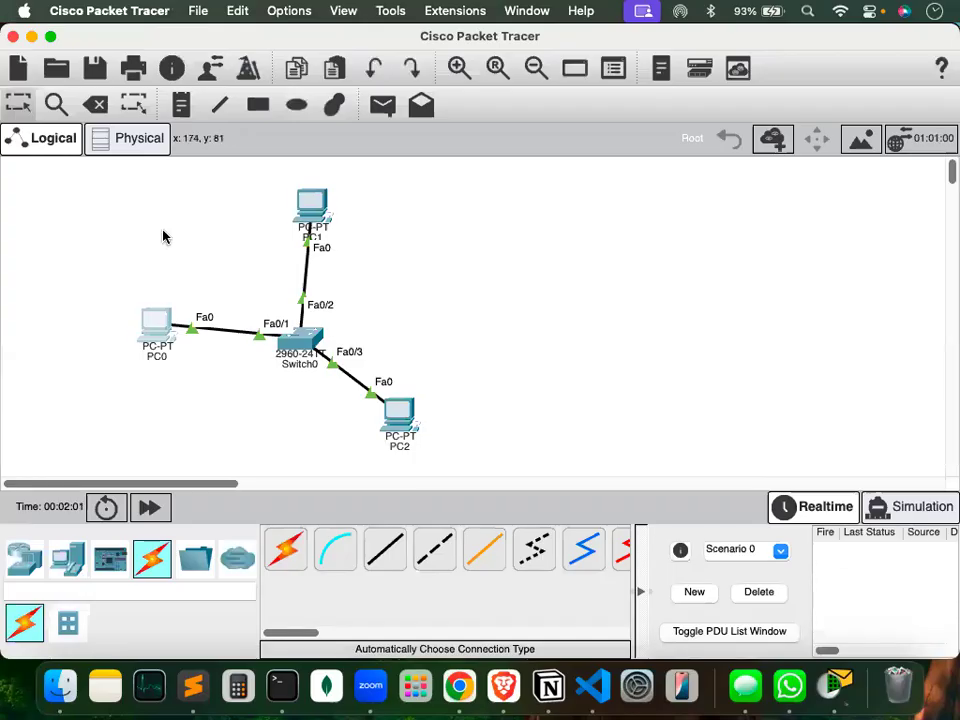
left_click_drag(296, 204, 292, 233)
left_click_drag(393, 430, 361, 419)
left_click_drag(152, 324, 190, 370)
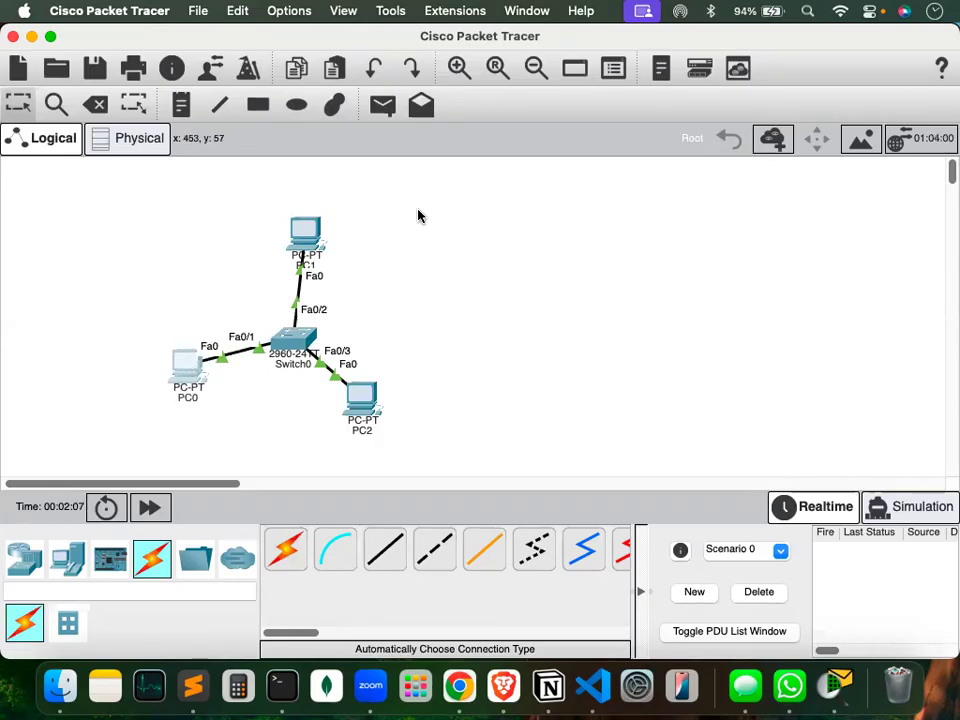
Draw a rectangle with a black outline and bright green fill around the three PCs and the switch.
left_click(260, 104)
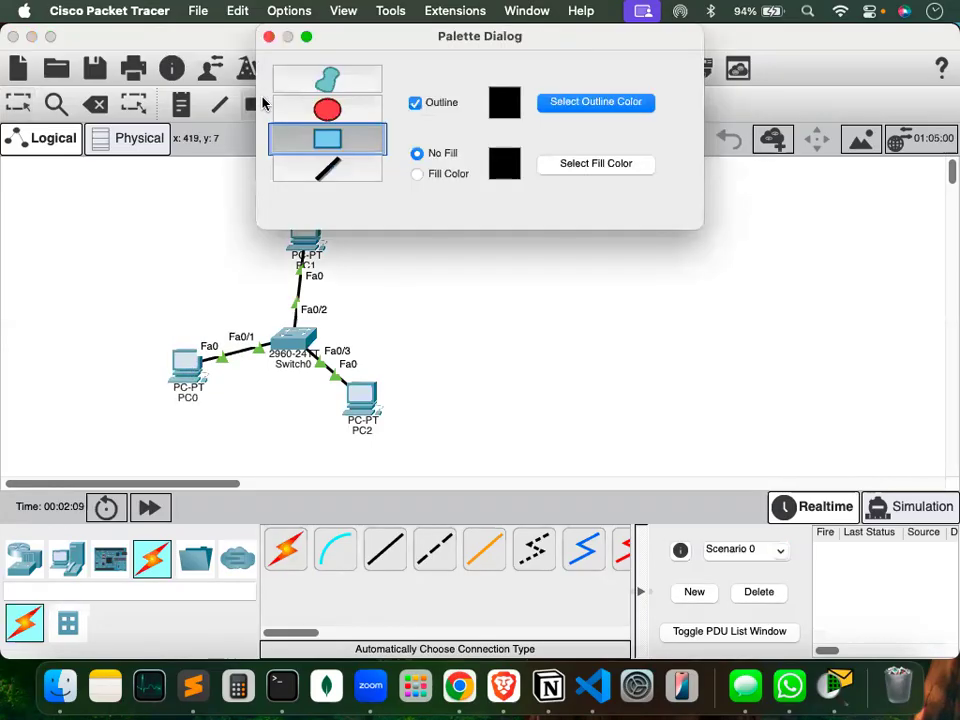
left_click(445, 174)
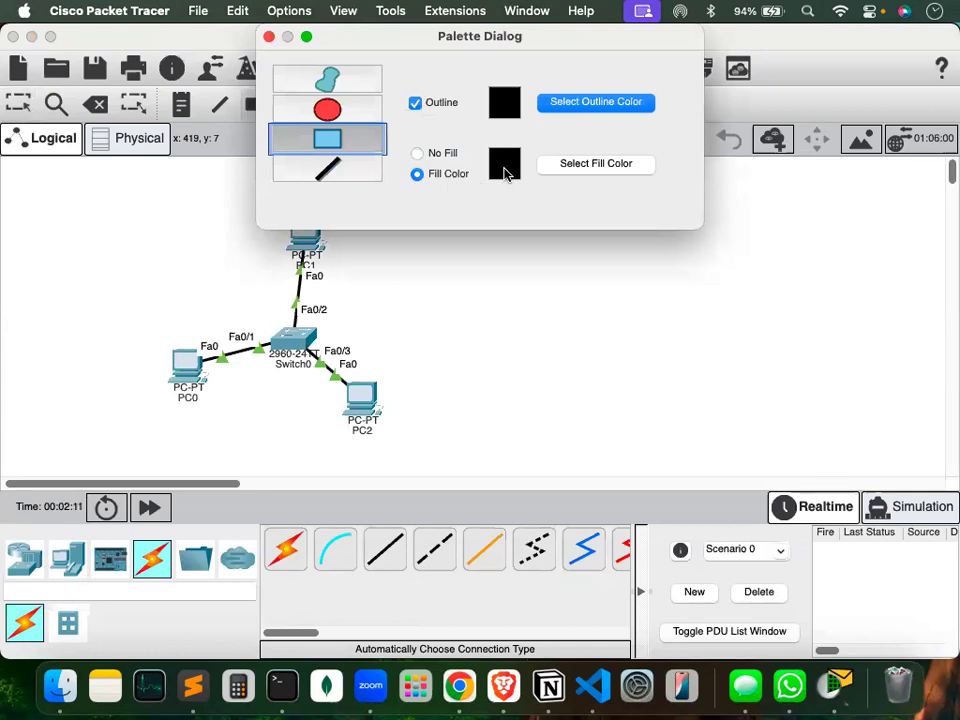
left_click(578, 172)
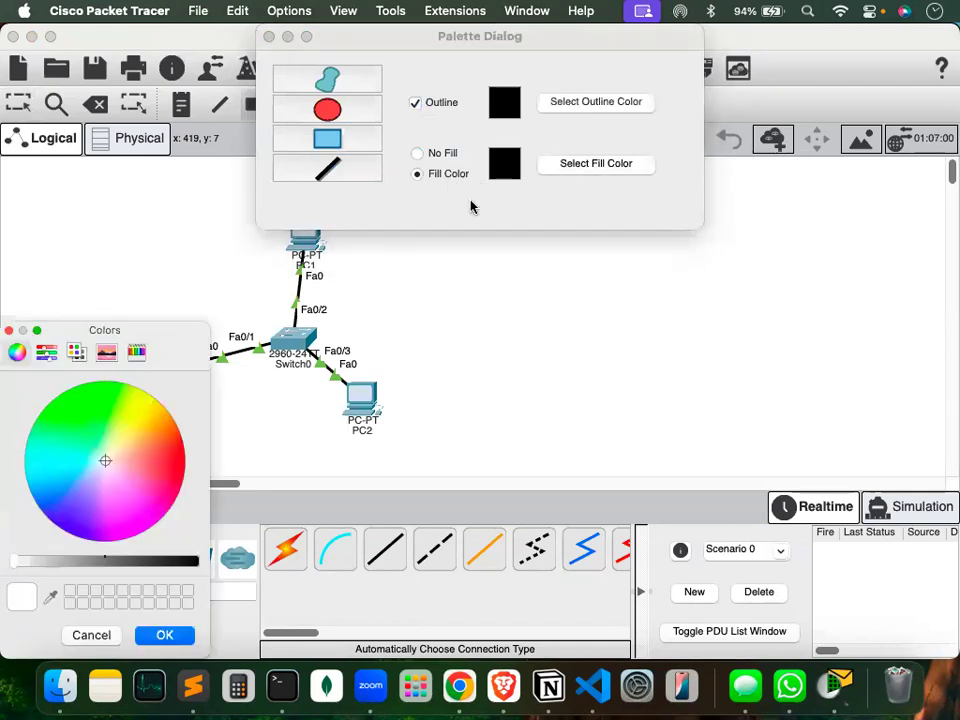
left_click(98, 404)
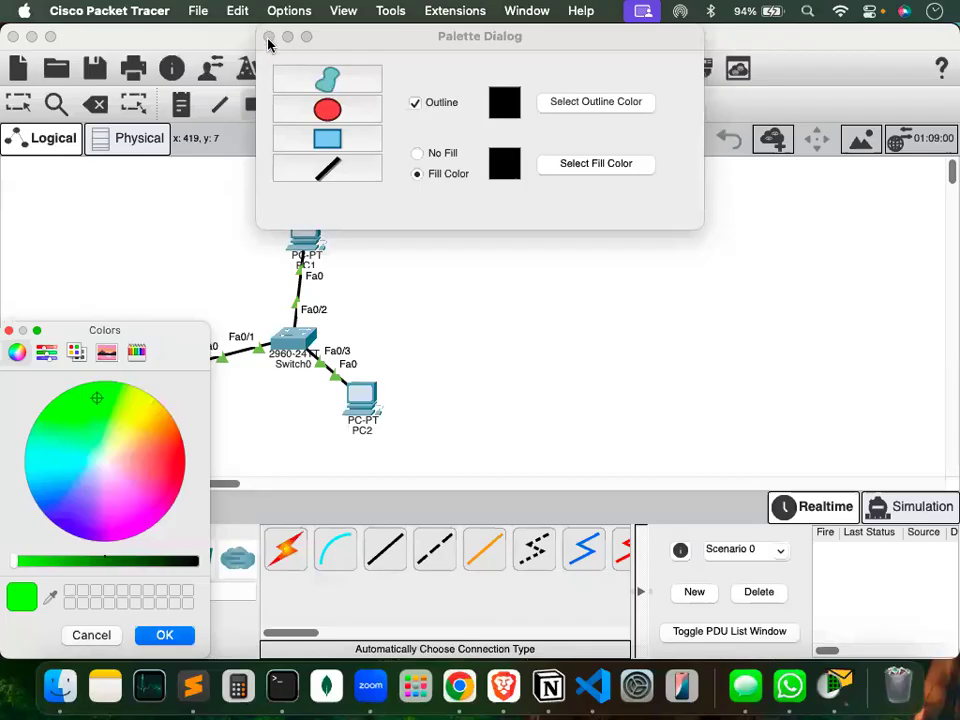
left_click(162, 636)
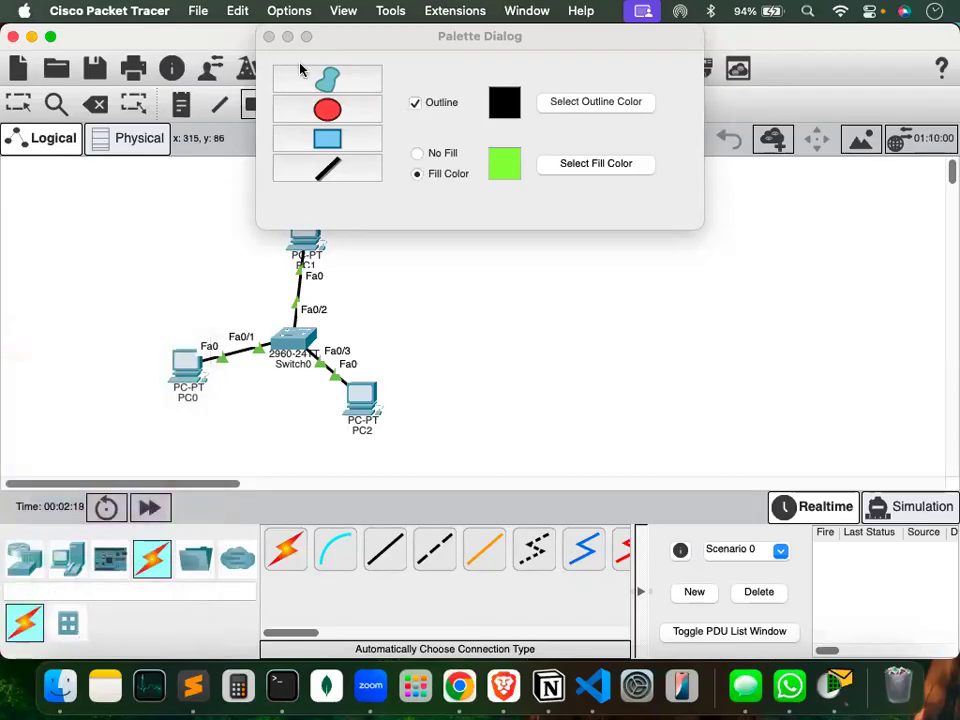
left_click(268, 36)
left_click_drag(155, 180, 416, 445)
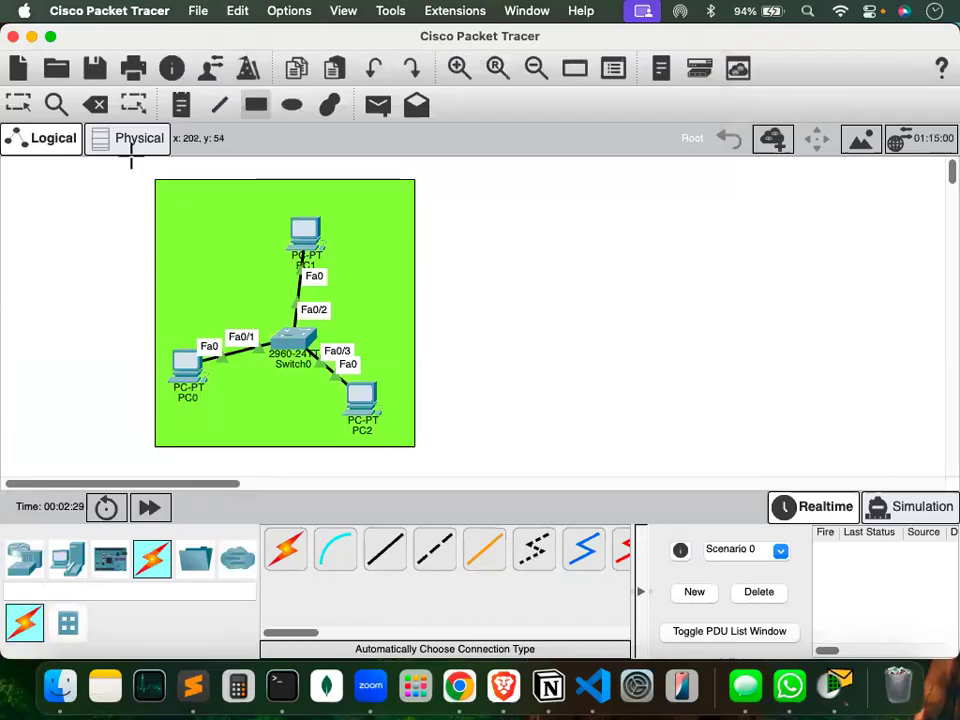
Shift the green rectangle slightly down while keeping all the network devices inside it.
left_click(20, 103)
left_click(230, 241)
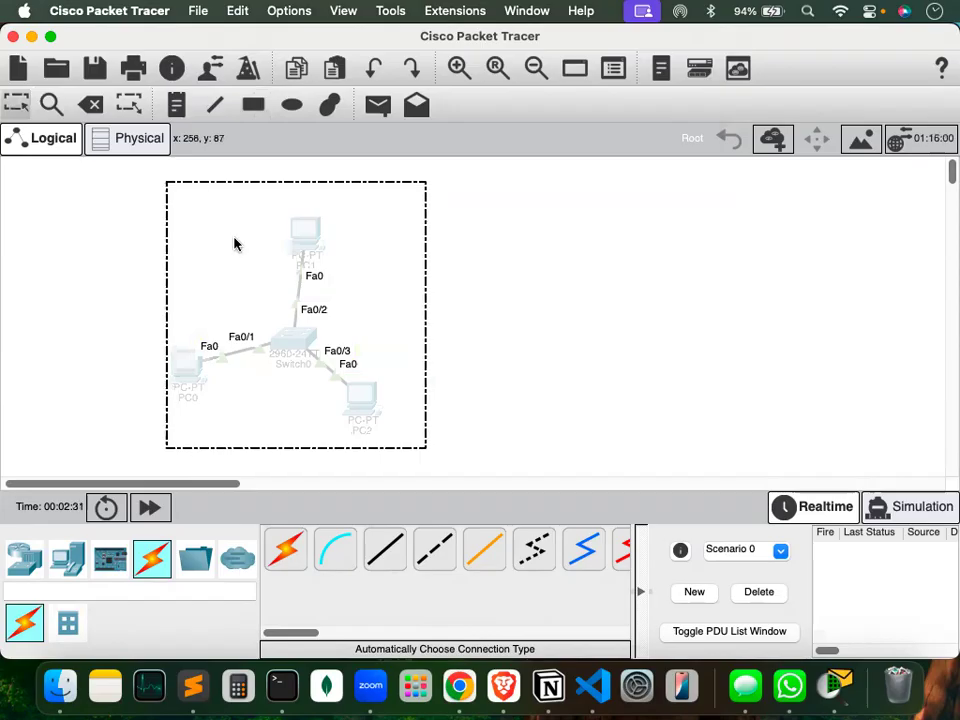
left_click(503, 261)
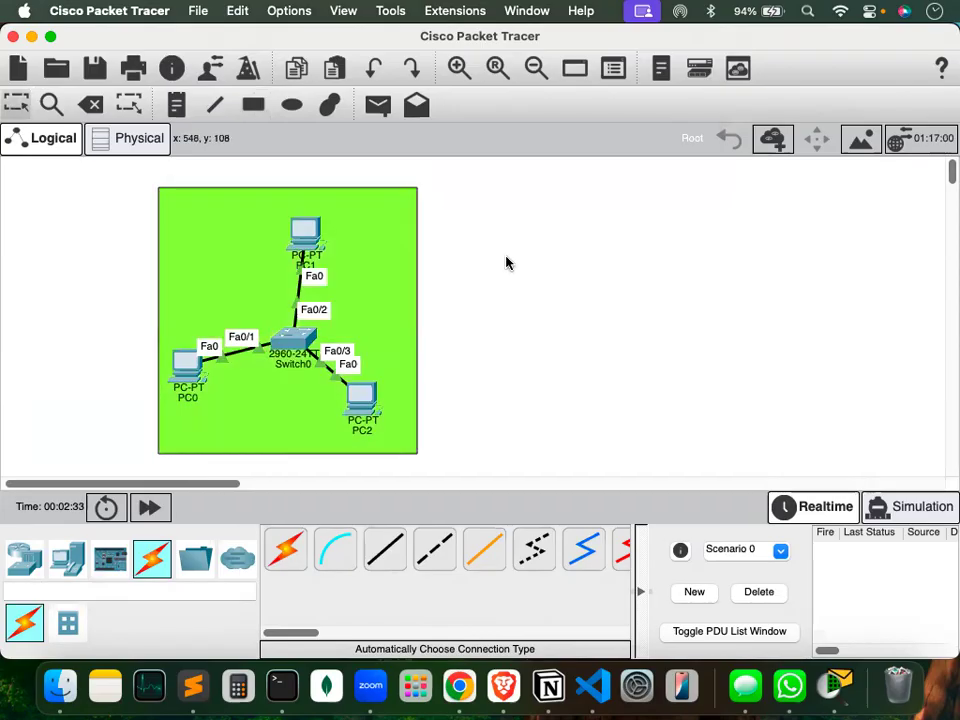
Place the note "192.168.1.*" inside the green rectangle, beside PC1.
left_click(177, 108)
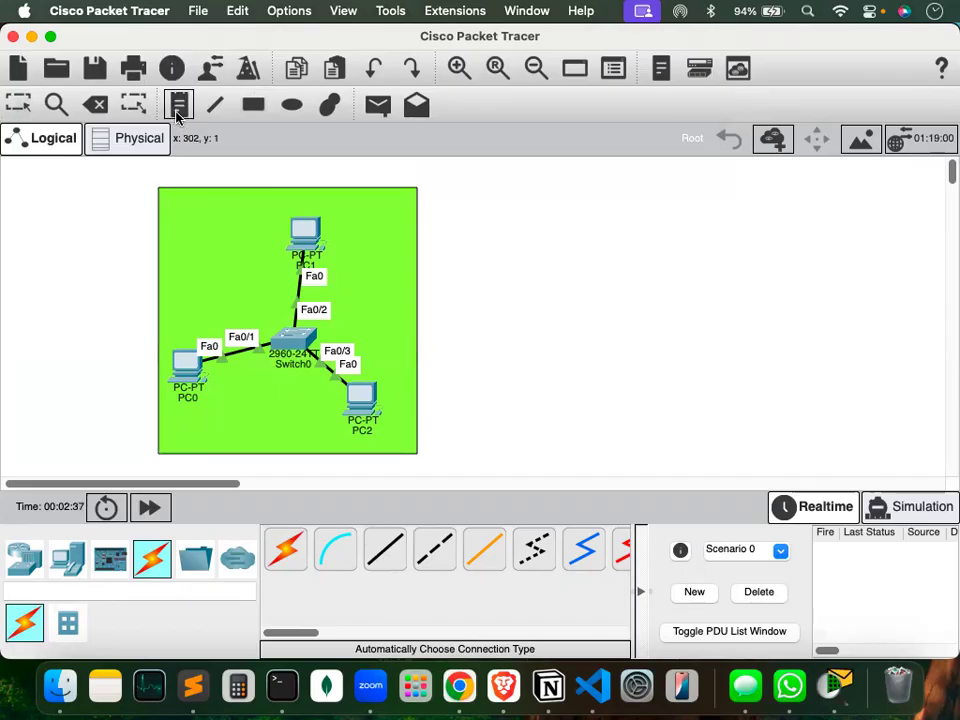
left_click(194, 214)
type("192.168.1.*")
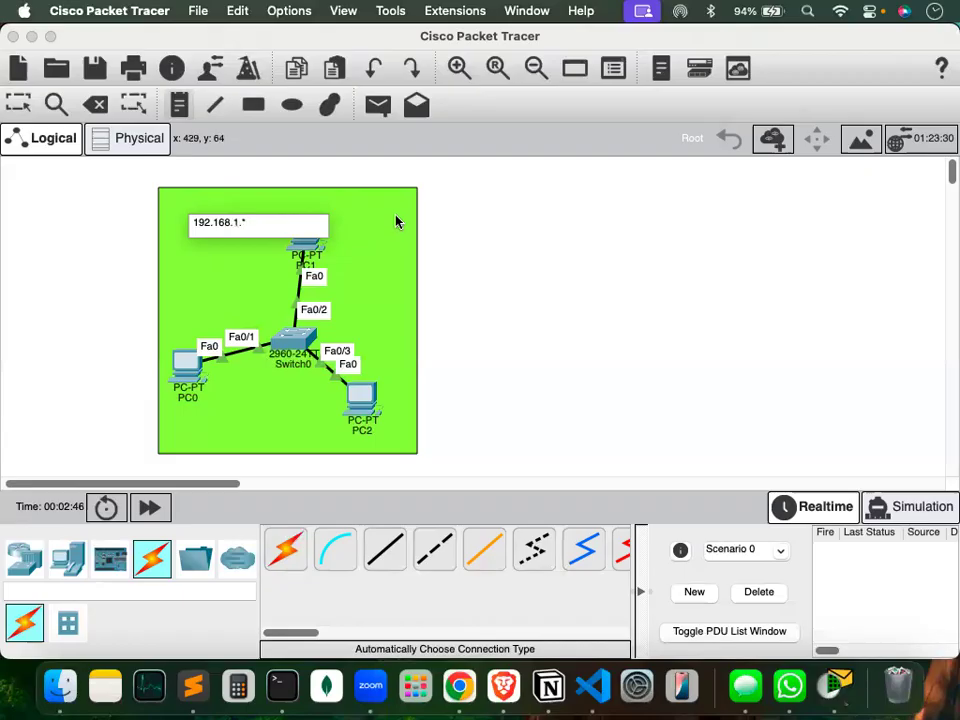
left_click(396, 222)
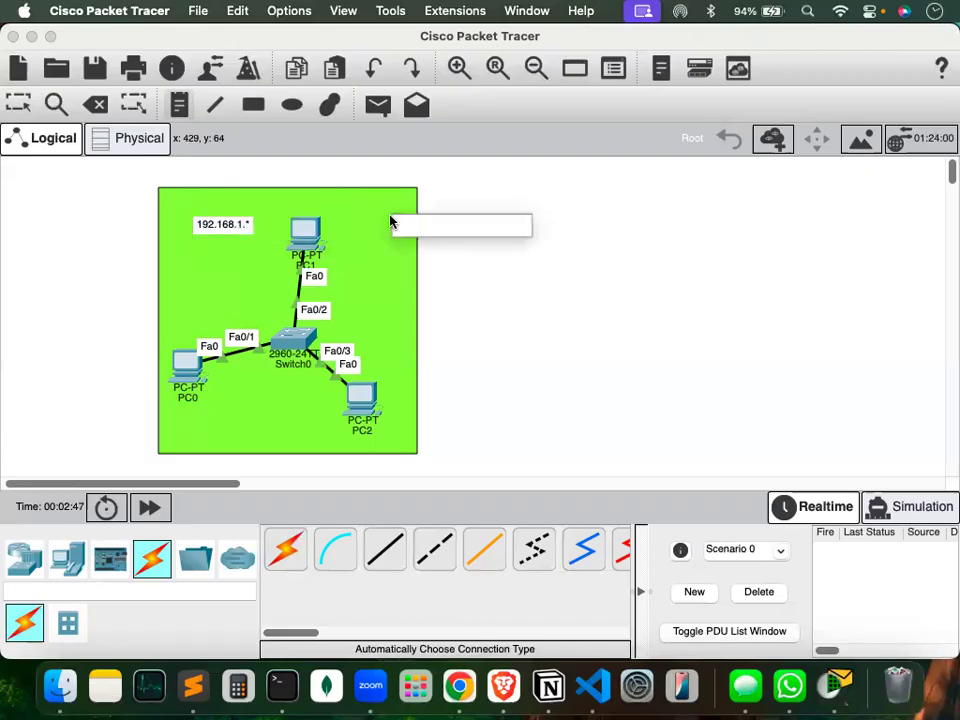
Move the "192.168.1.*" note into the upper-left corner of the green rectangle.
left_click(20, 104)
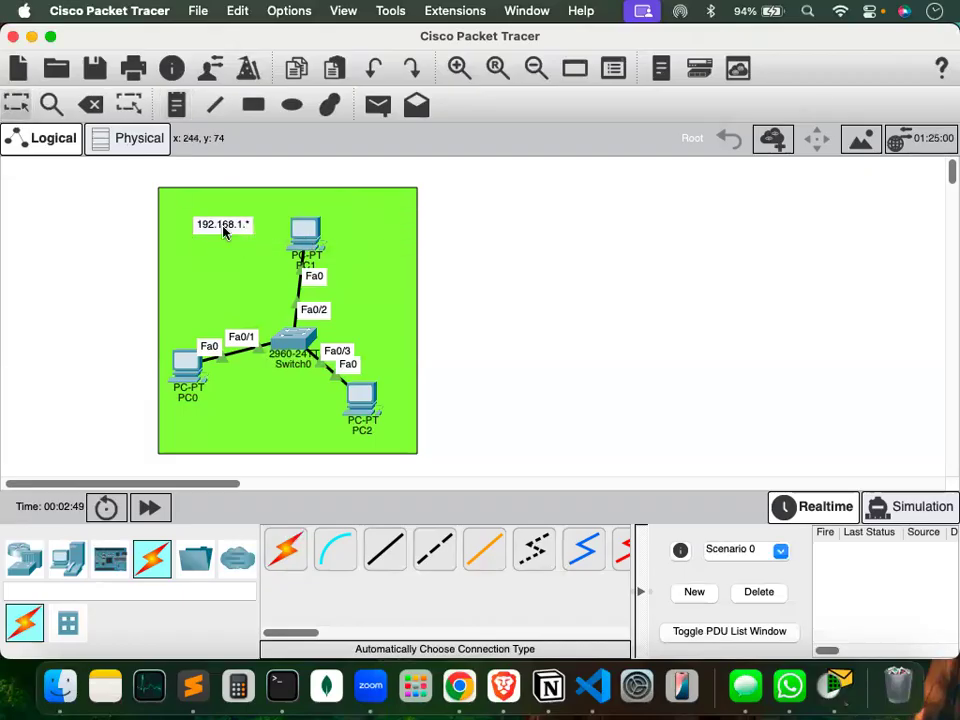
left_click_drag(208, 224, 196, 207)
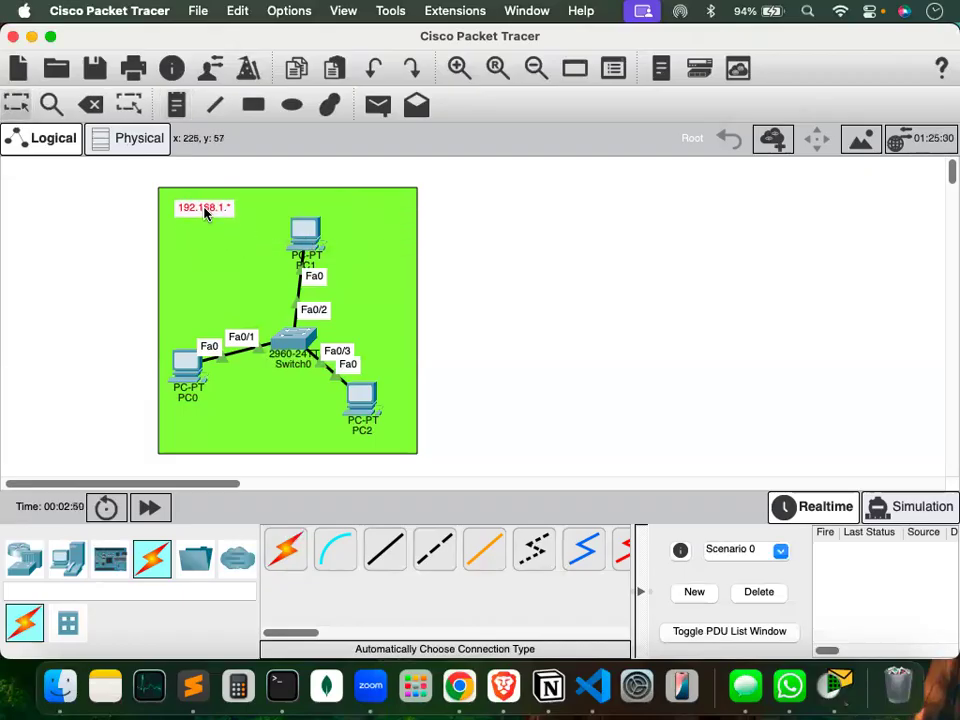
Assign PC1 the static IPv4 address 192.168.1.2 on FastEthernet0 and close its configuration window.
left_click(306, 230)
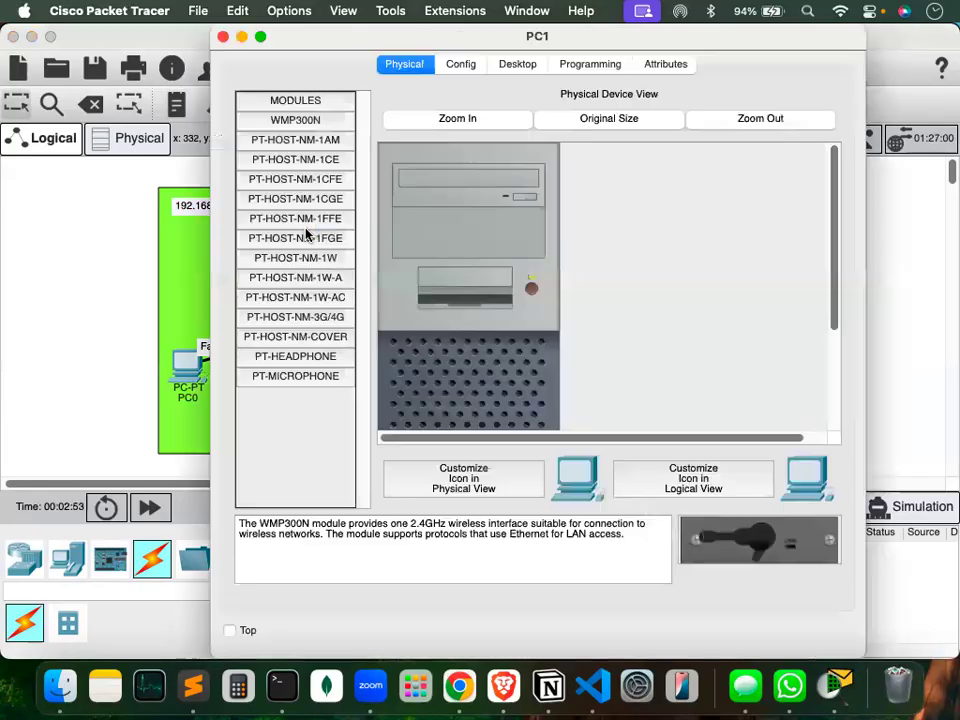
left_click(512, 66)
left_click(293, 132)
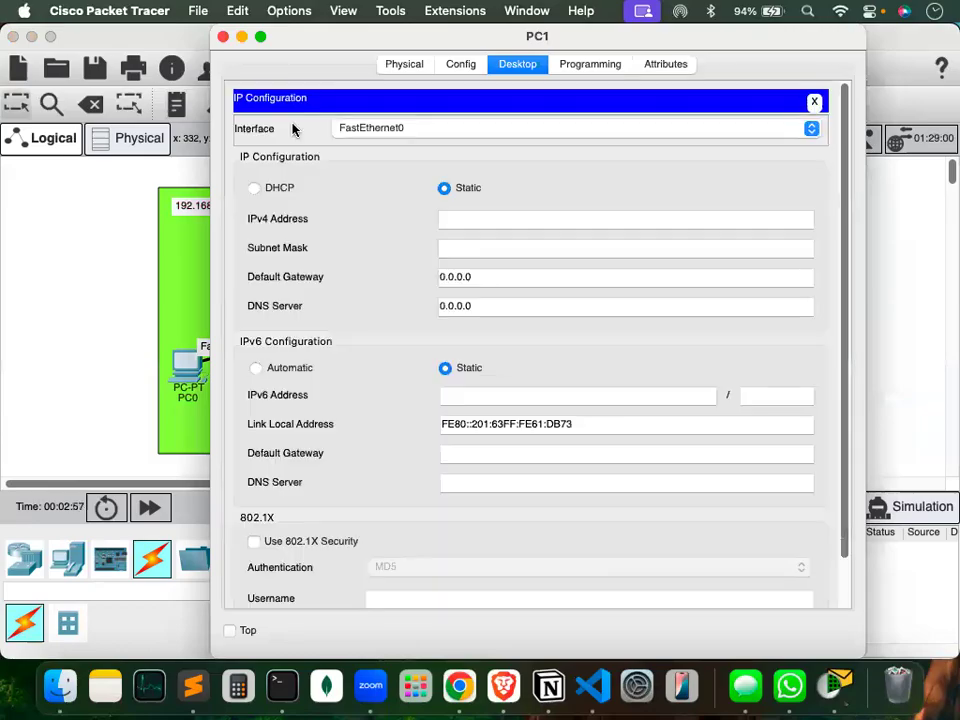
left_click_drag(279, 32, 479, 36)
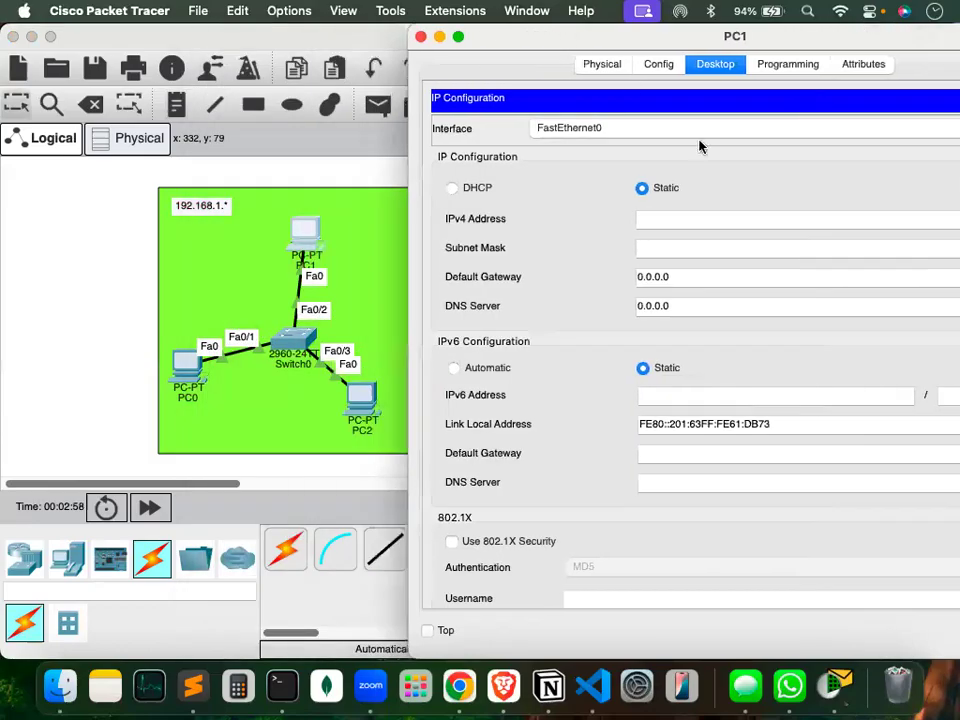
left_click(671, 226)
type("192.168.1.2")
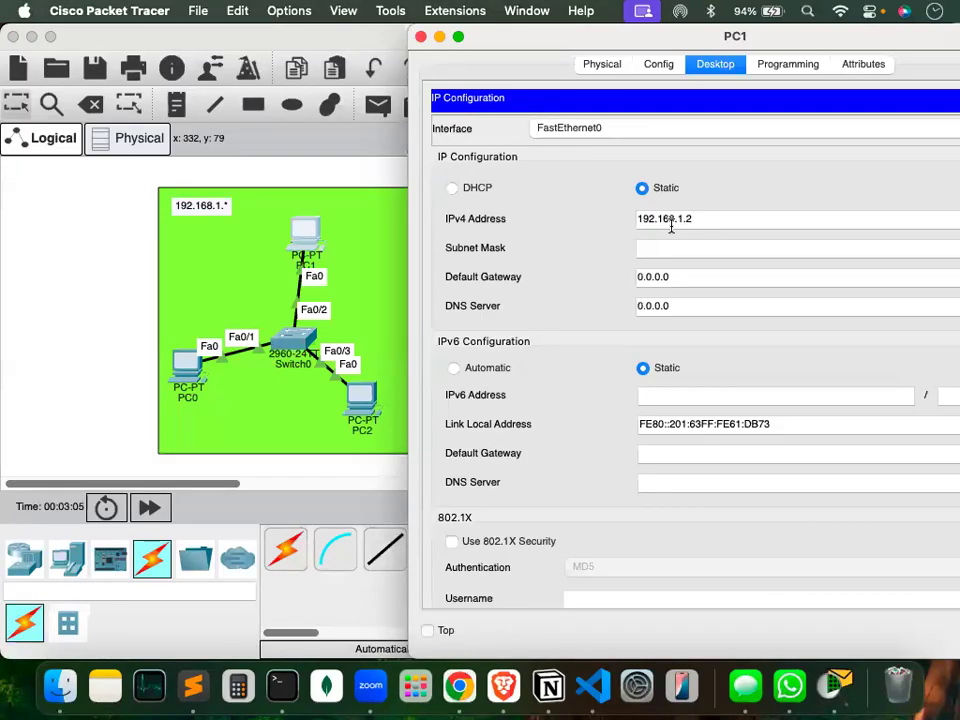
left_click(420, 37)
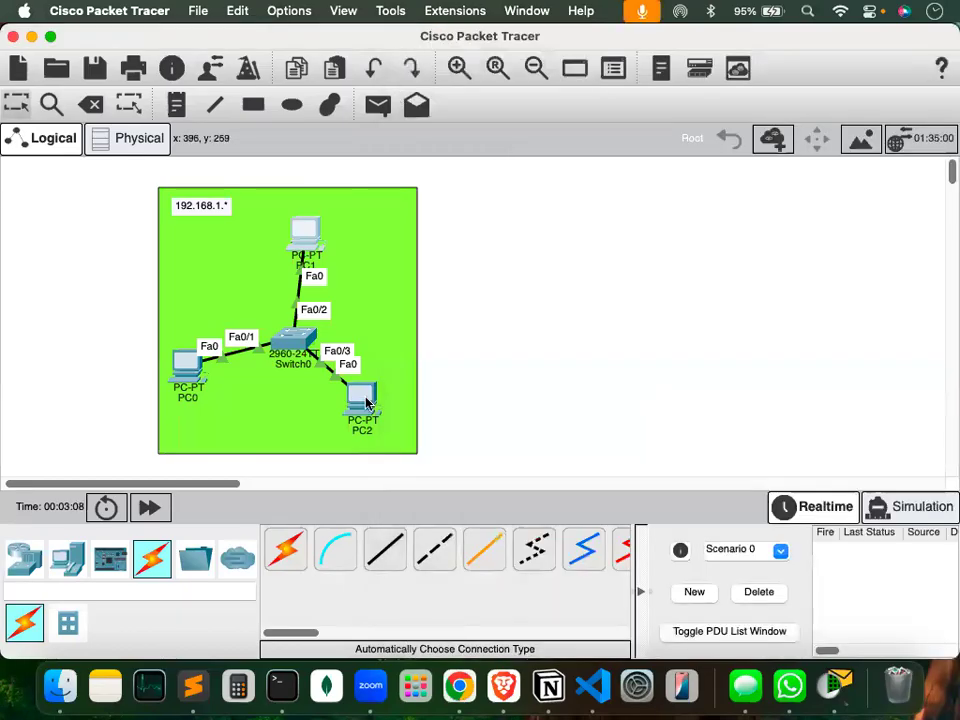
Assign PC2 the static IPv4 address 192.168.1.3 and close its configuration window.
left_click(366, 402)
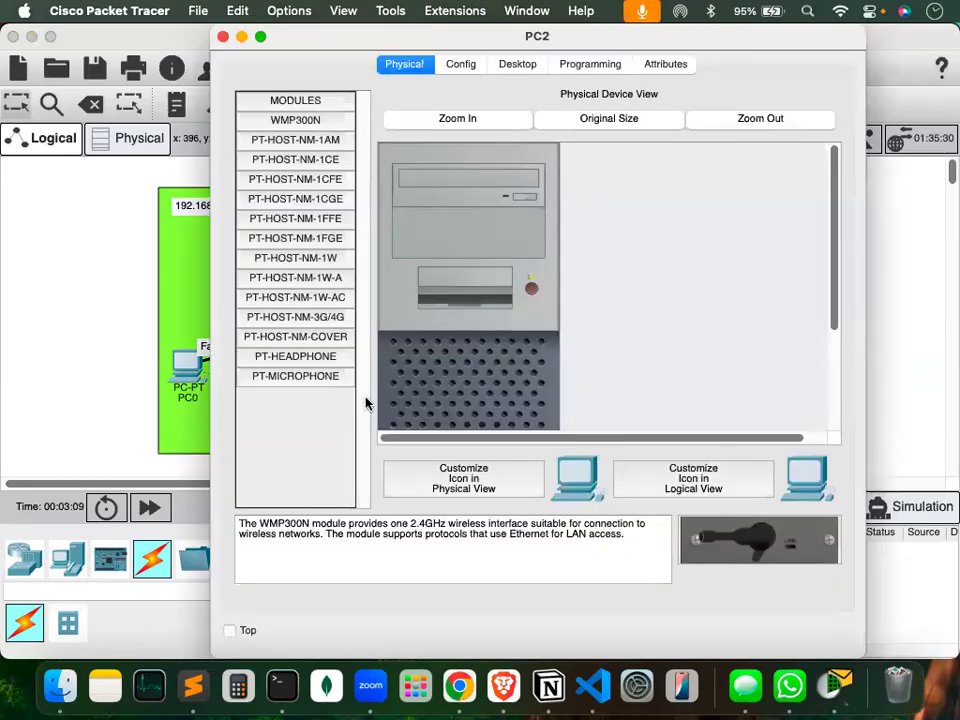
left_click(518, 65)
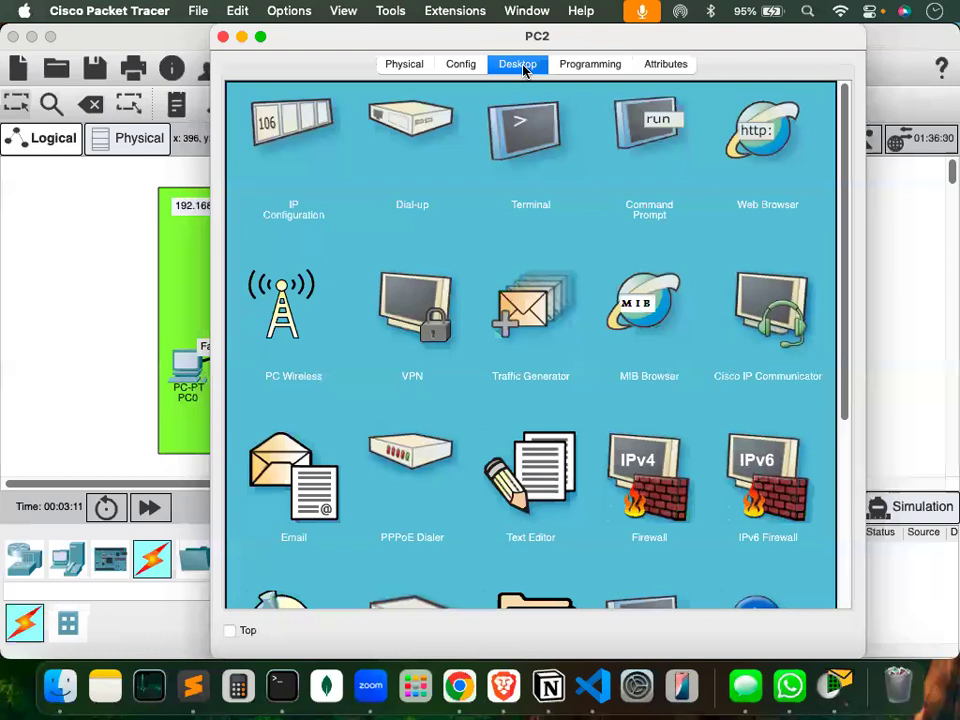
left_click(303, 127)
type("1")
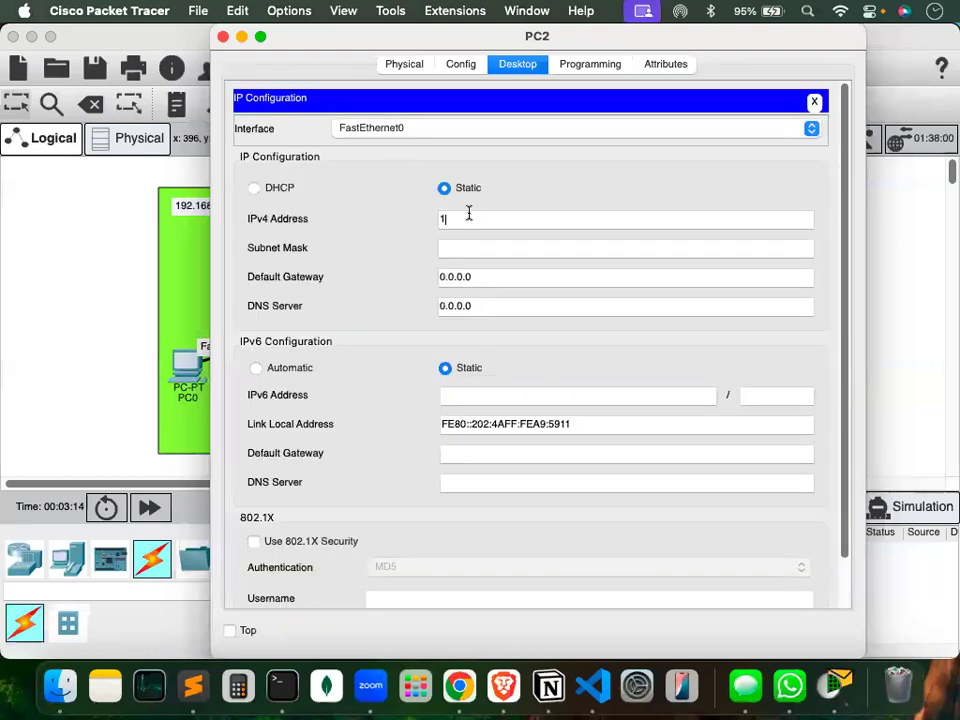
type("92.168.1.3")
left_click(223, 37)
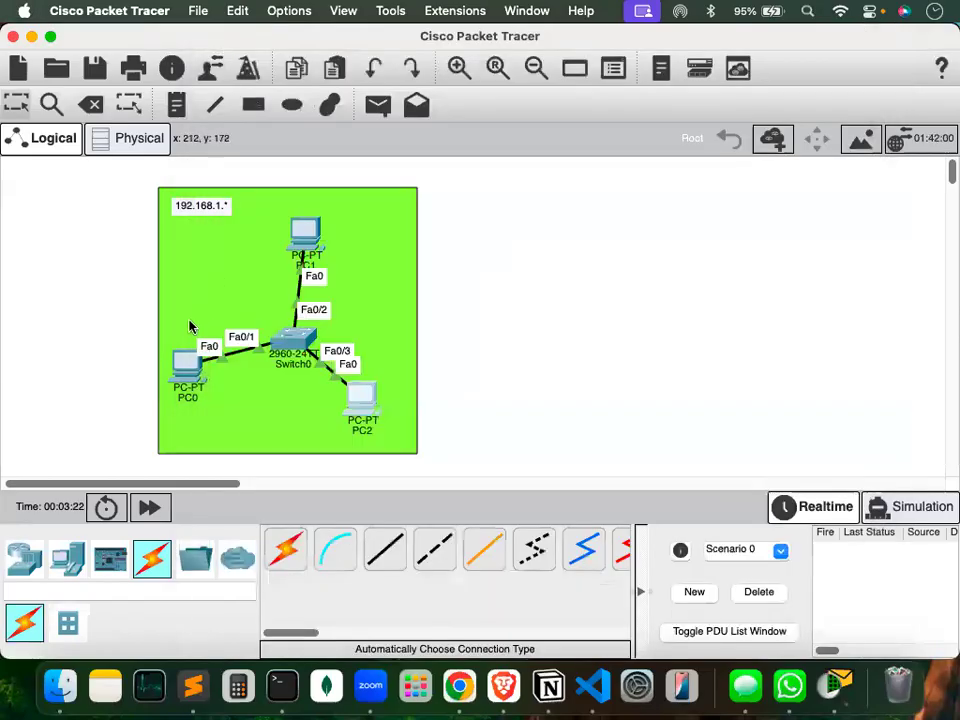
Assign PC0 a static IPv4 address in the 192.168.1.* network, fill in its subnet mask and close its configuration.
left_click(184, 362)
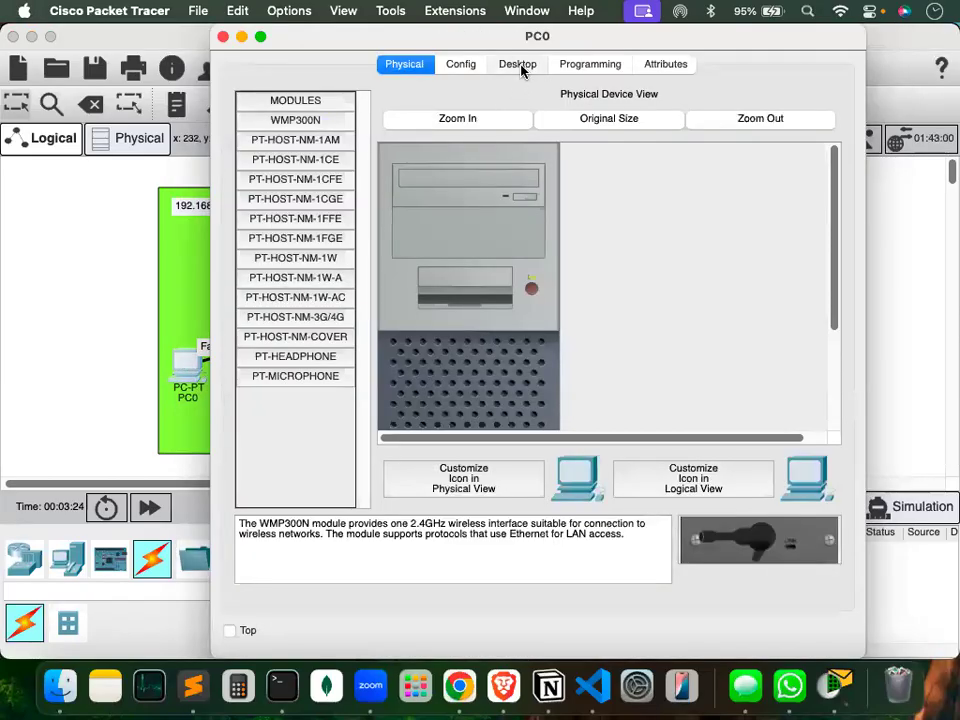
left_click(519, 66)
left_click(303, 118)
left_click(521, 217)
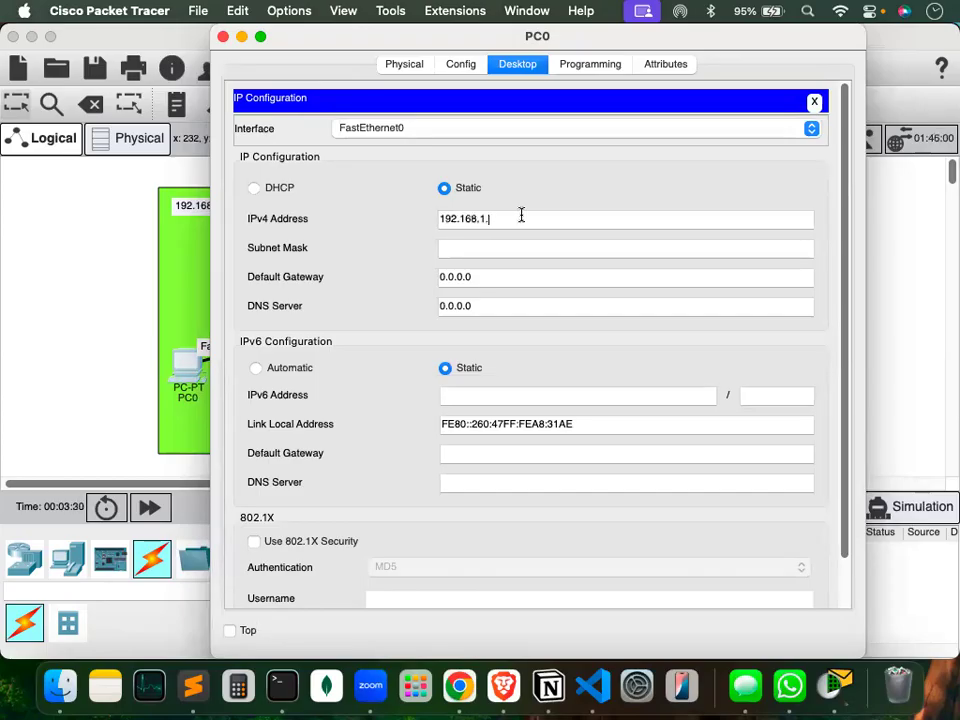
left_click(527, 247)
left_click(223, 37)
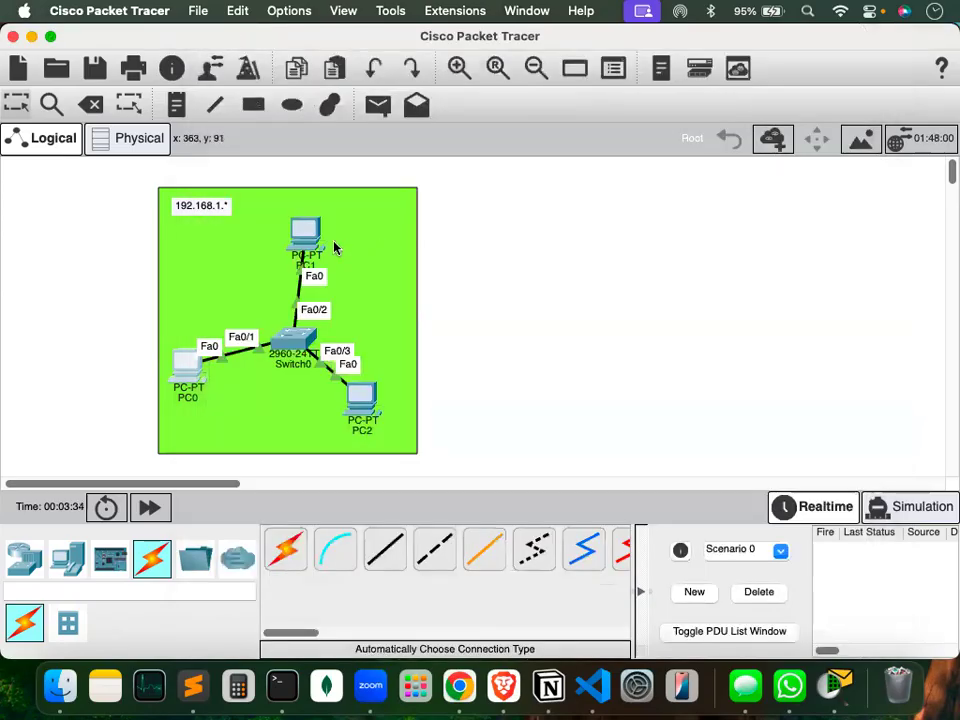
key("alt+Tab")
left_click_drag(302, 230, 368, 231)
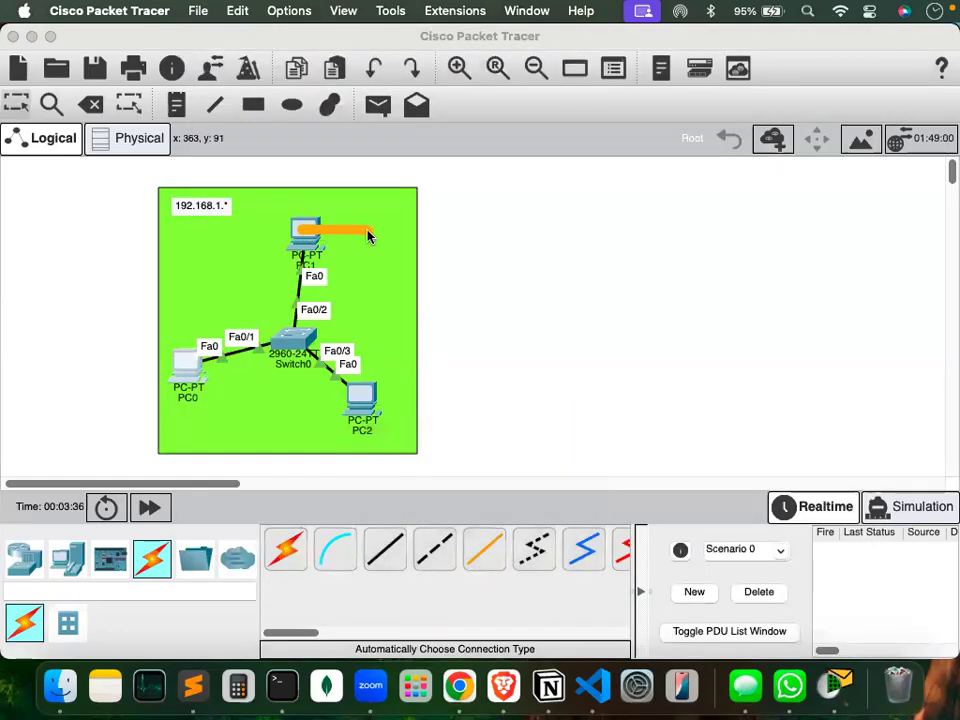
left_click_drag(361, 397, 508, 398)
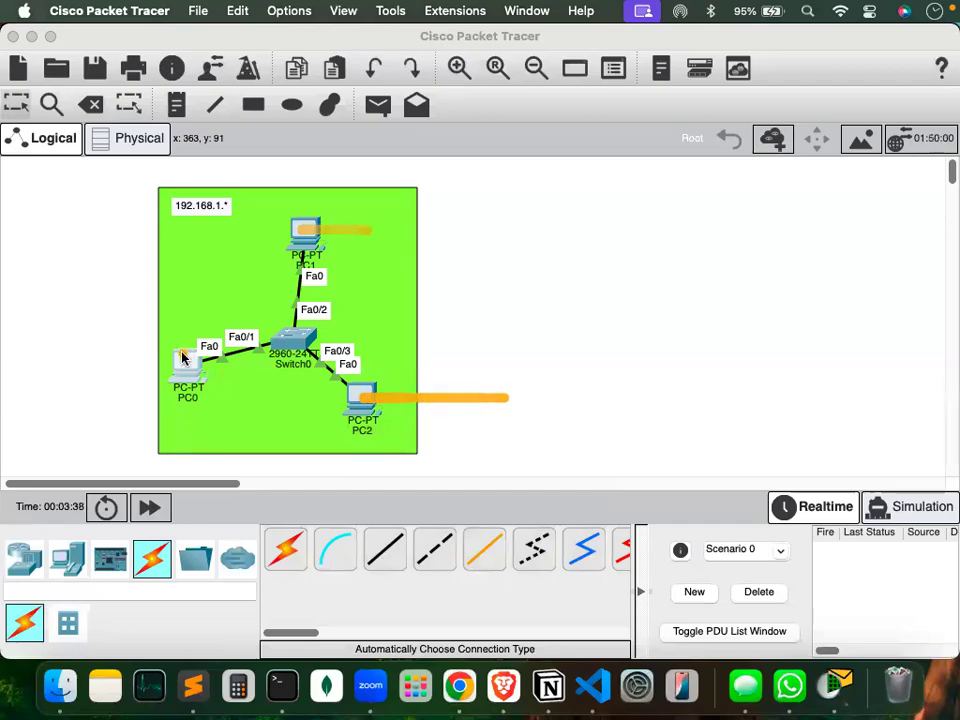
left_click_drag(183, 357, 184, 514)
mouse_move(224, 218)
left_mouse_down()
mouse_move(240, 206)
mouse_move(211, 207)
left_mouse_up()
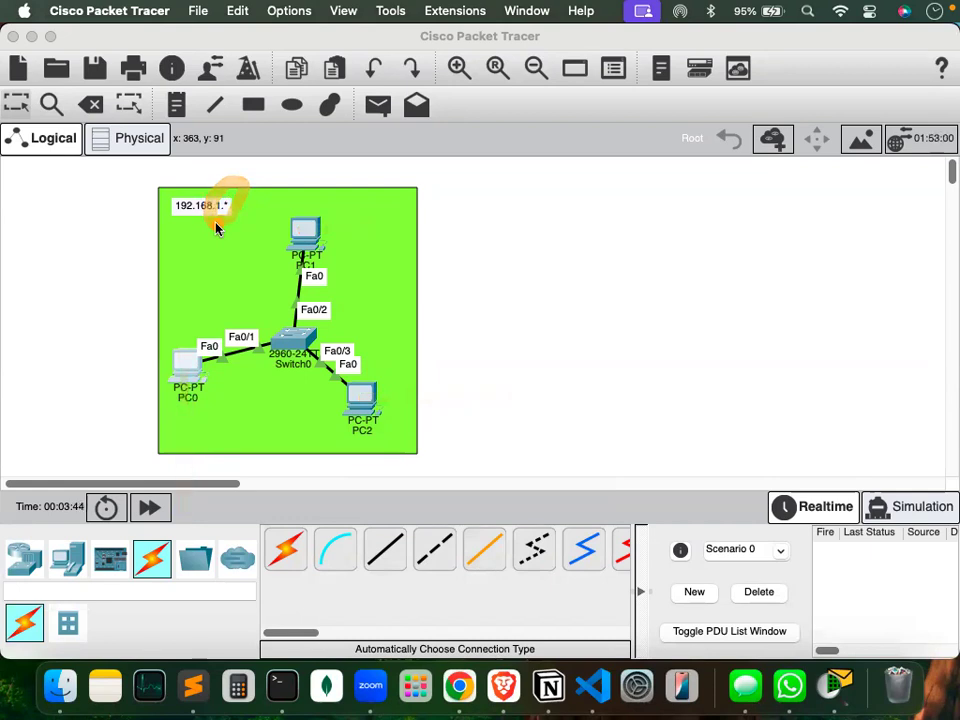
key("Escape")
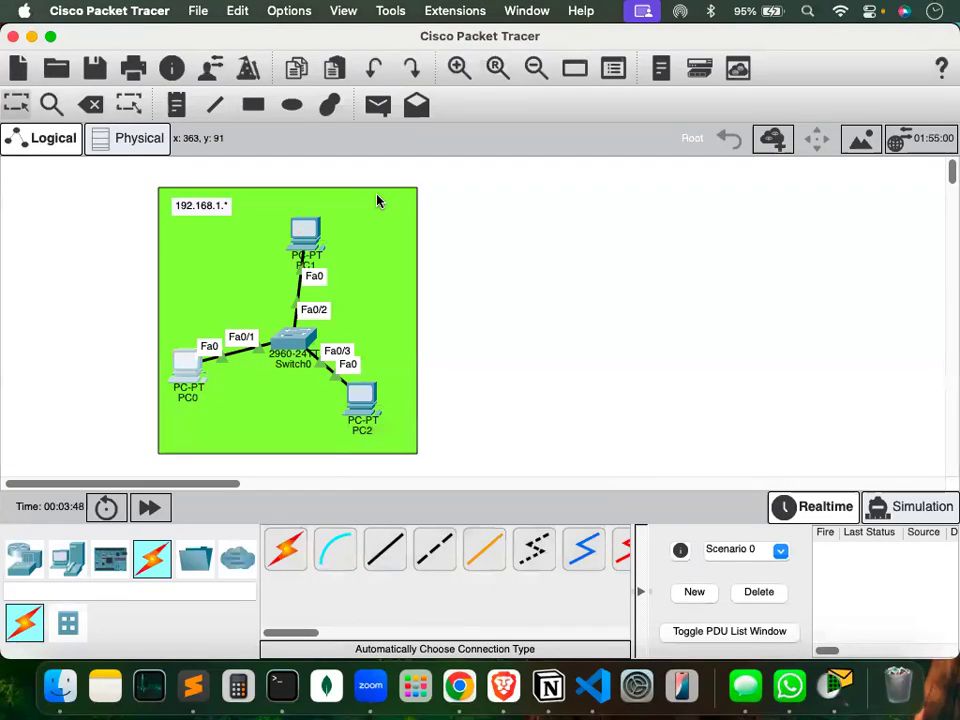
Switch the network to Simulation mode and detach the event list panel into a floating window.
left_click(920, 510)
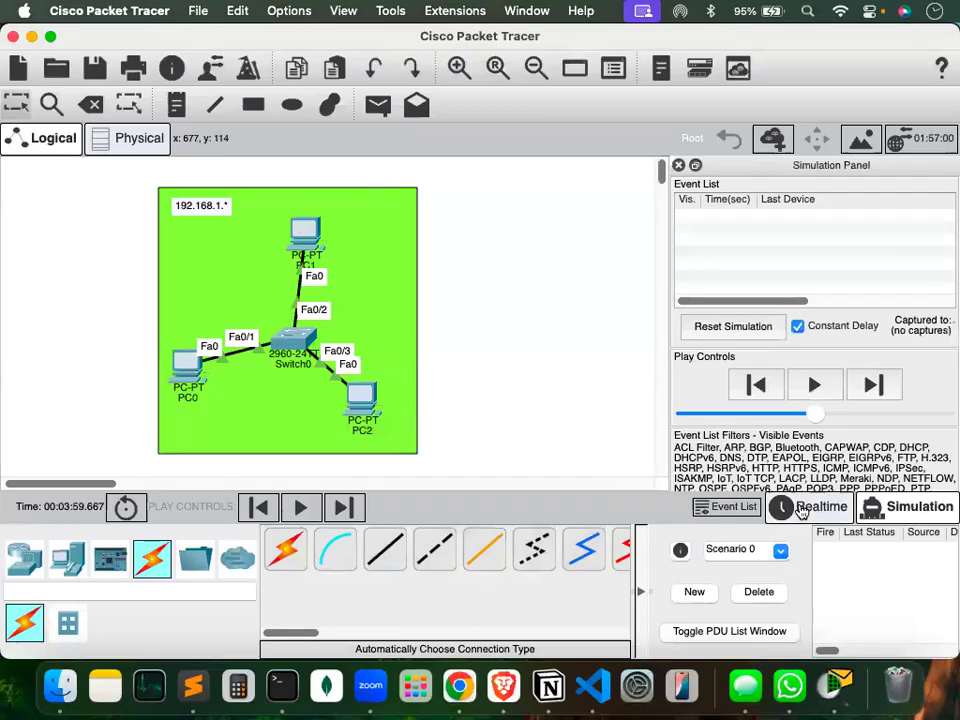
left_click(748, 510)
left_click(736, 510)
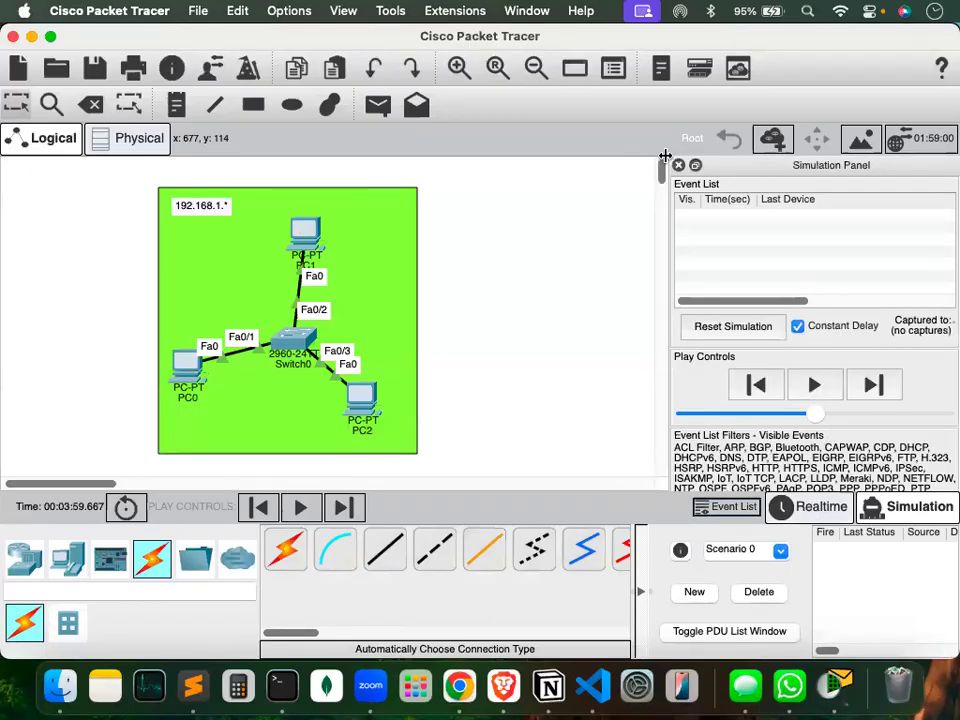
left_click(695, 166)
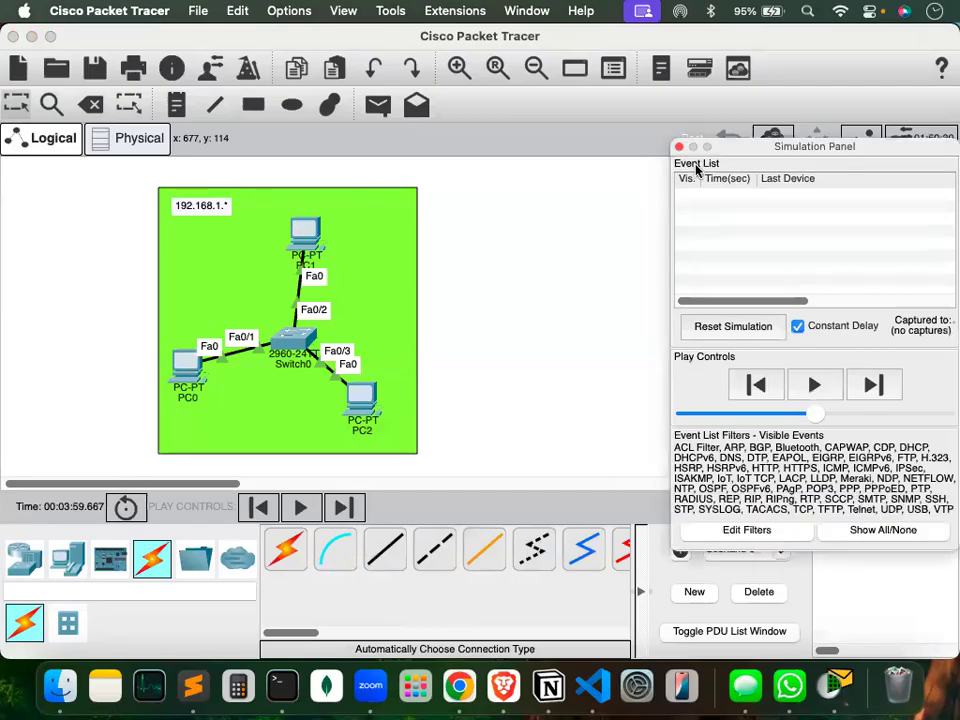
Clear all simulation event filters and enable only ICMP events.
left_click(760, 530)
left_click(846, 527)
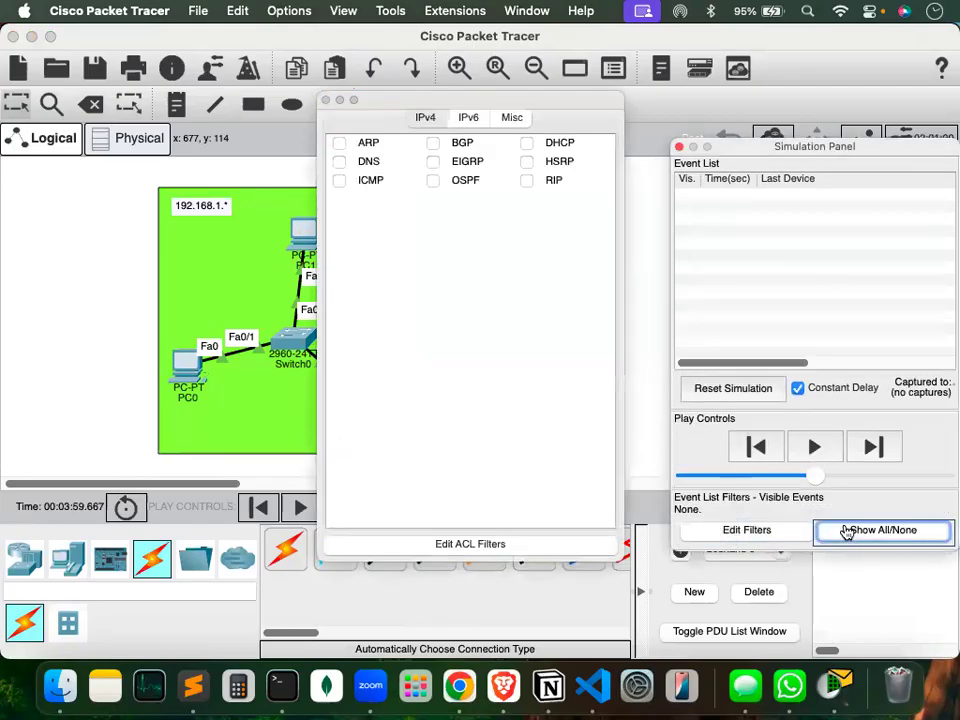
left_click(340, 181)
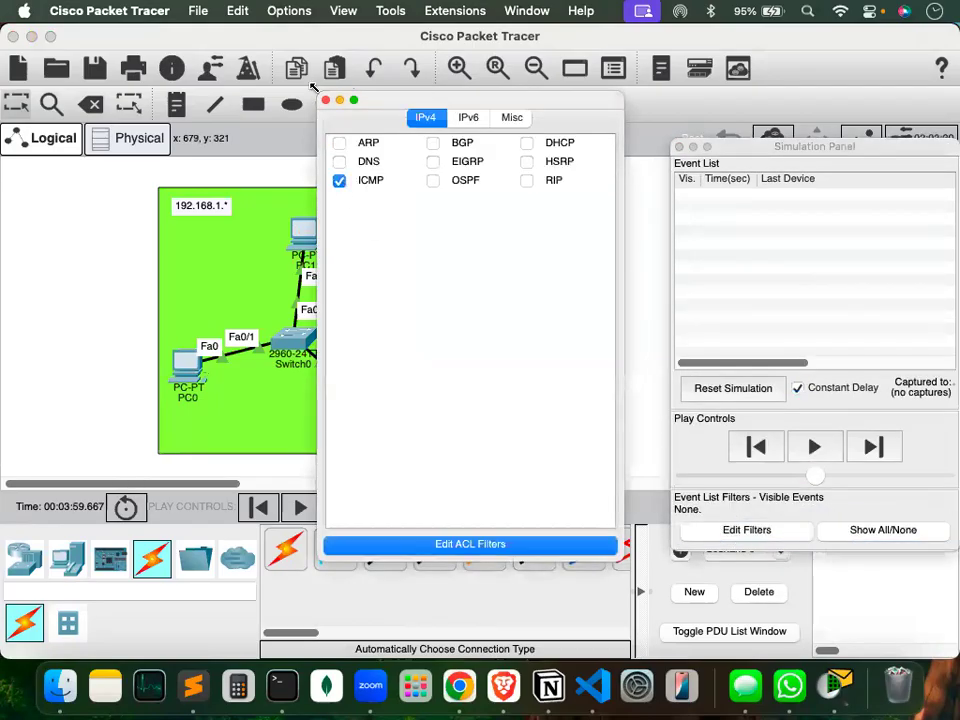
left_click(326, 100)
Send a simple PDU from PC1 to PC2, play the simulation to follow the packet, and close the simulation panel.
left_click(377, 106)
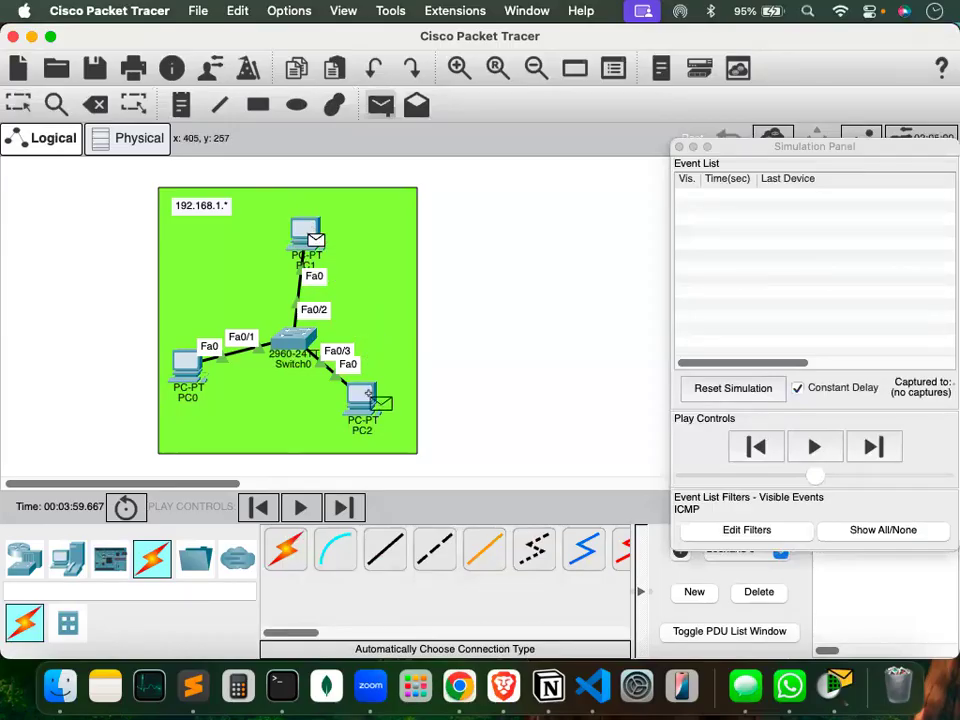
left_click(360, 398)
left_click(810, 448)
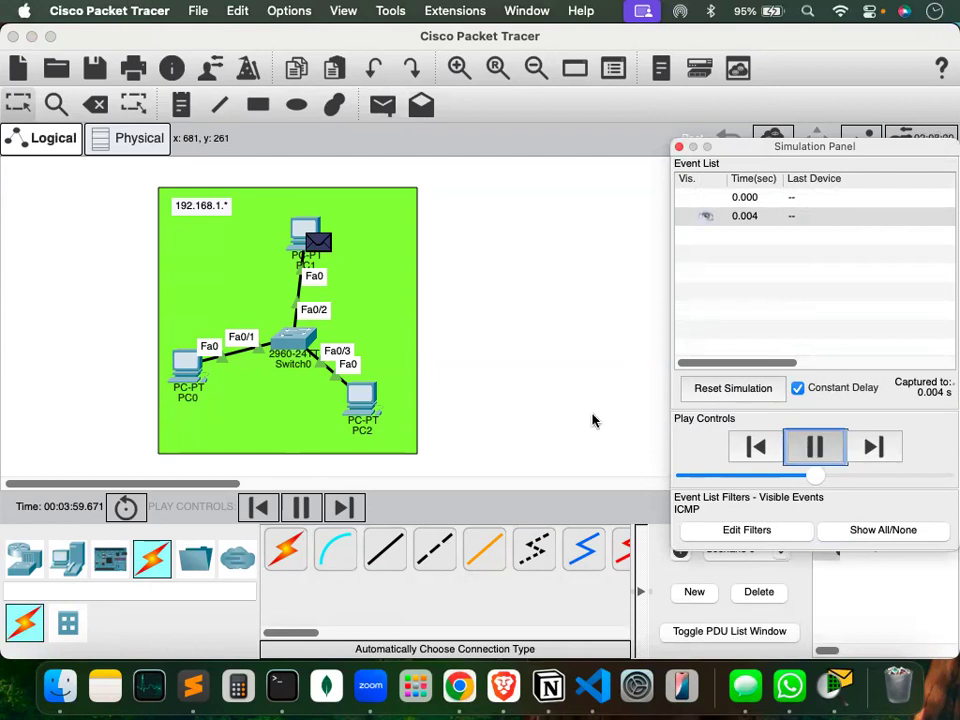
left_click(555, 370)
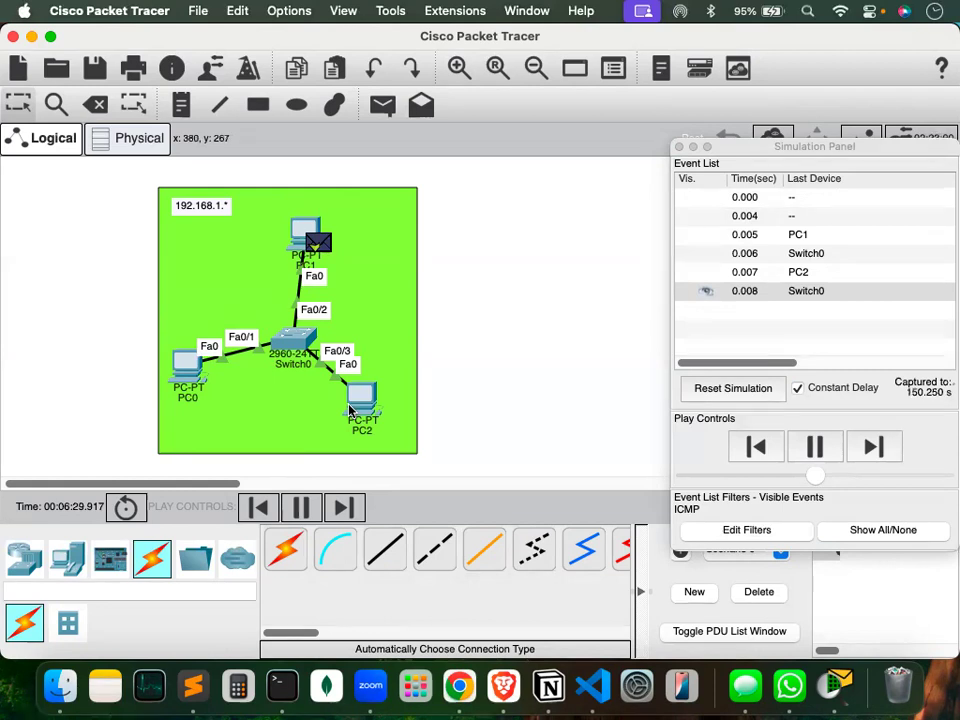
left_click(679, 148)
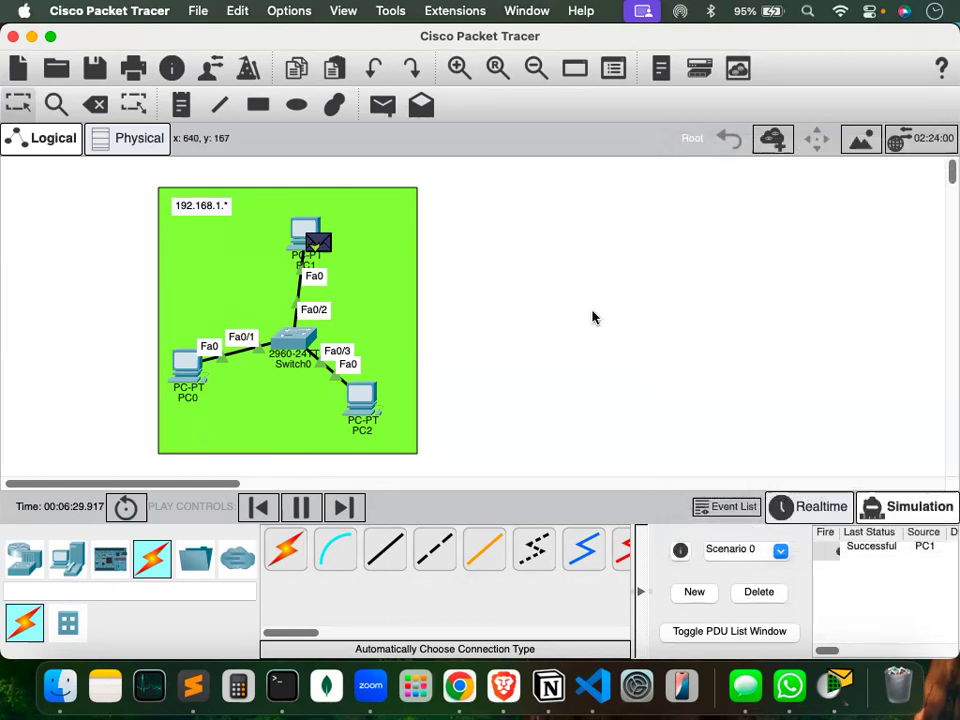
Place two more PCs diagonally in the empty area beside the green network, with a 2960-24TT switch between them.
scroll(591, 317, "right", 5)
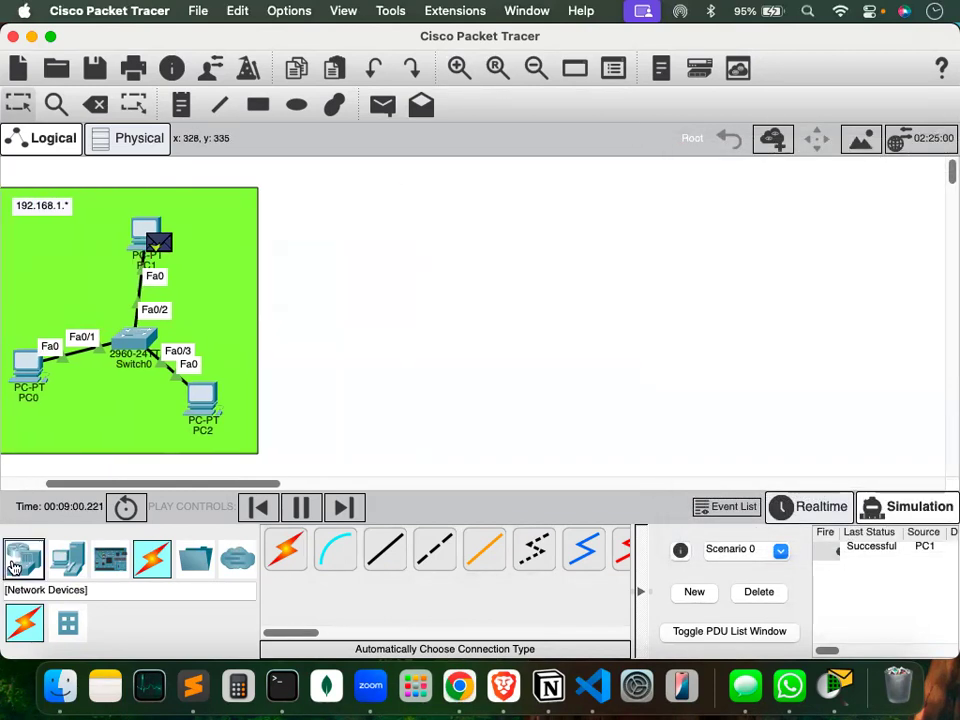
left_click(14, 566)
left_click(60, 568)
left_click(285, 555)
left_click(535, 258)
left_click(290, 566)
left_click(740, 389)
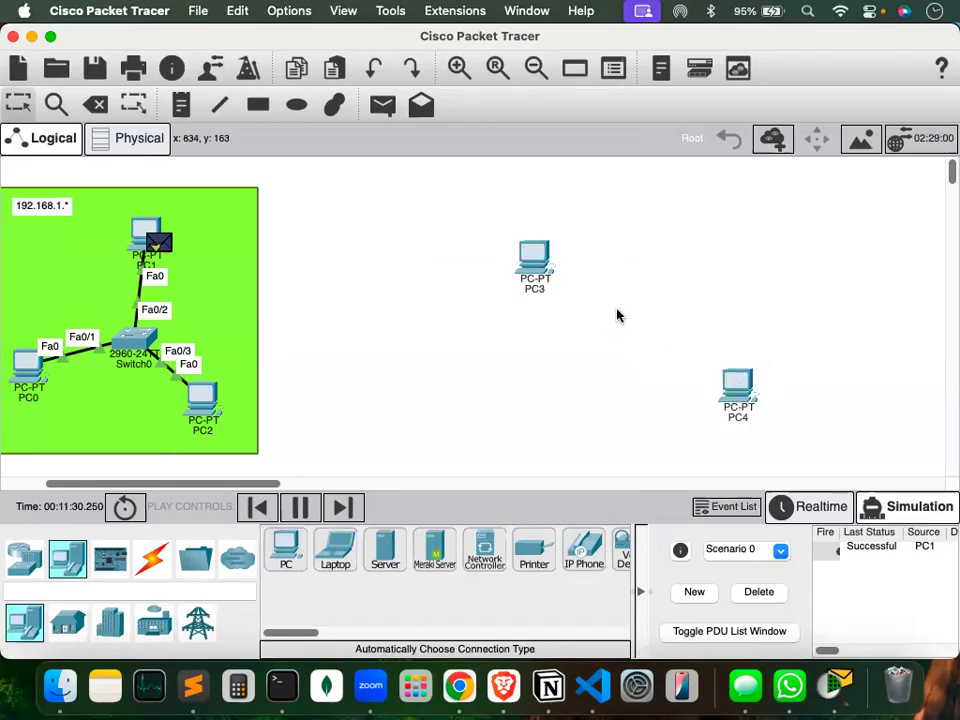
left_click(29, 566)
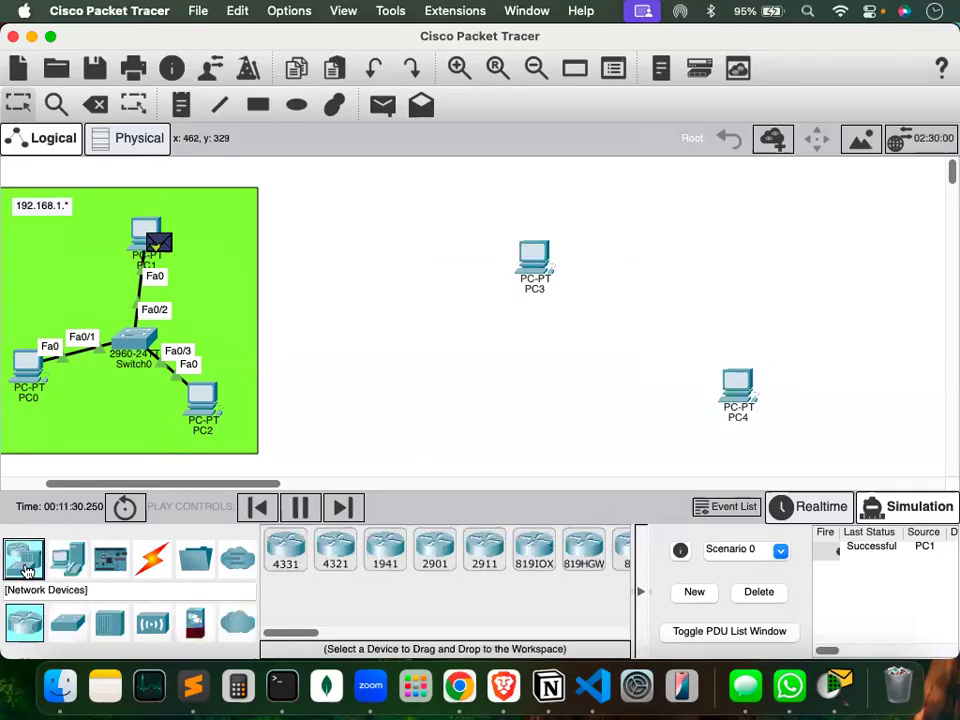
left_click_drag(66, 628, 660, 338)
Connect PC3 and PC4 to Switch1 using automatically chosen cables.
left_click(150, 560)
left_click(283, 551)
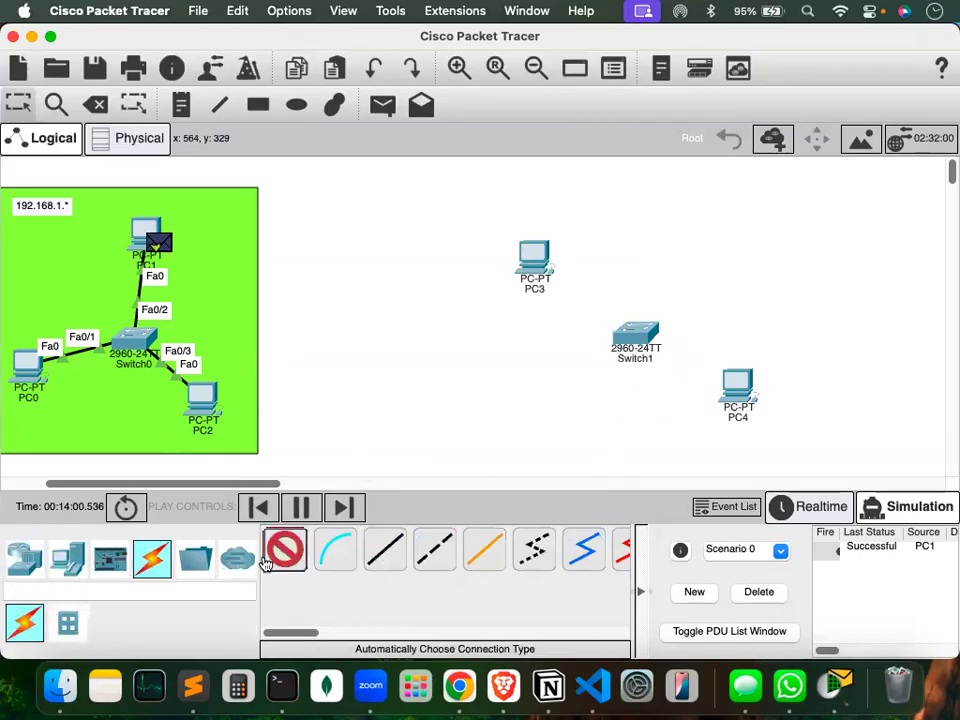
left_click(560, 266)
left_click(640, 336)
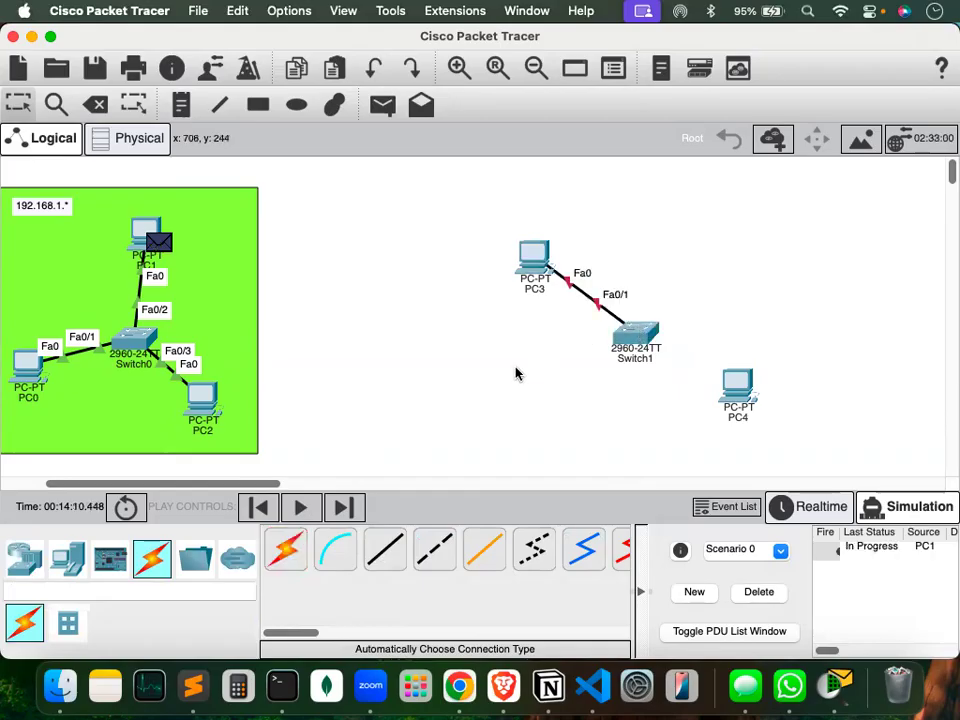
left_click(636, 337)
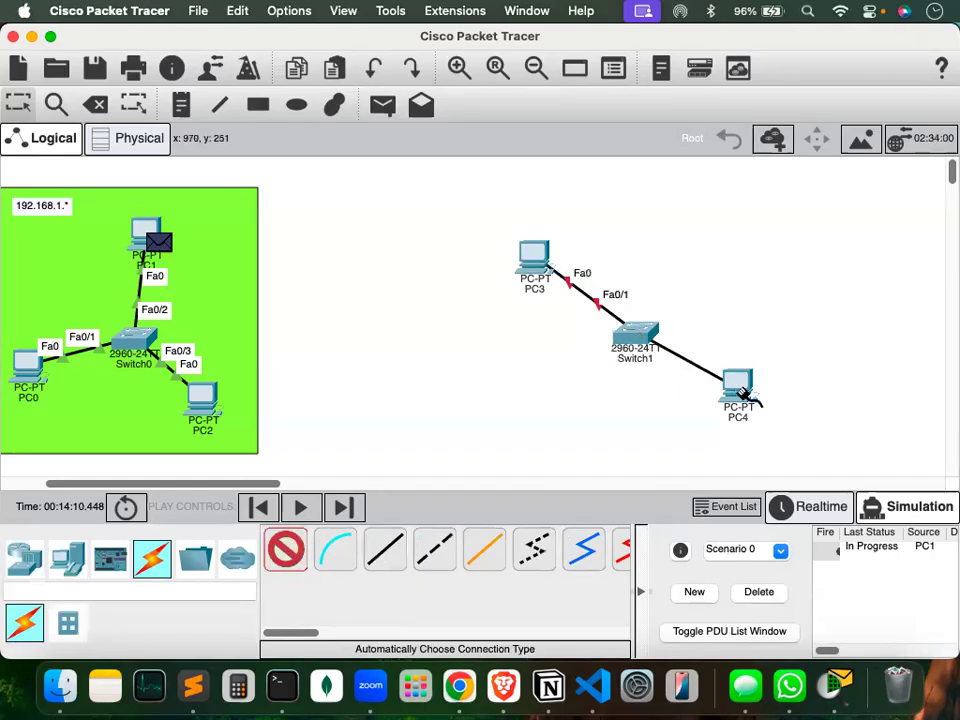
left_click(739, 390)
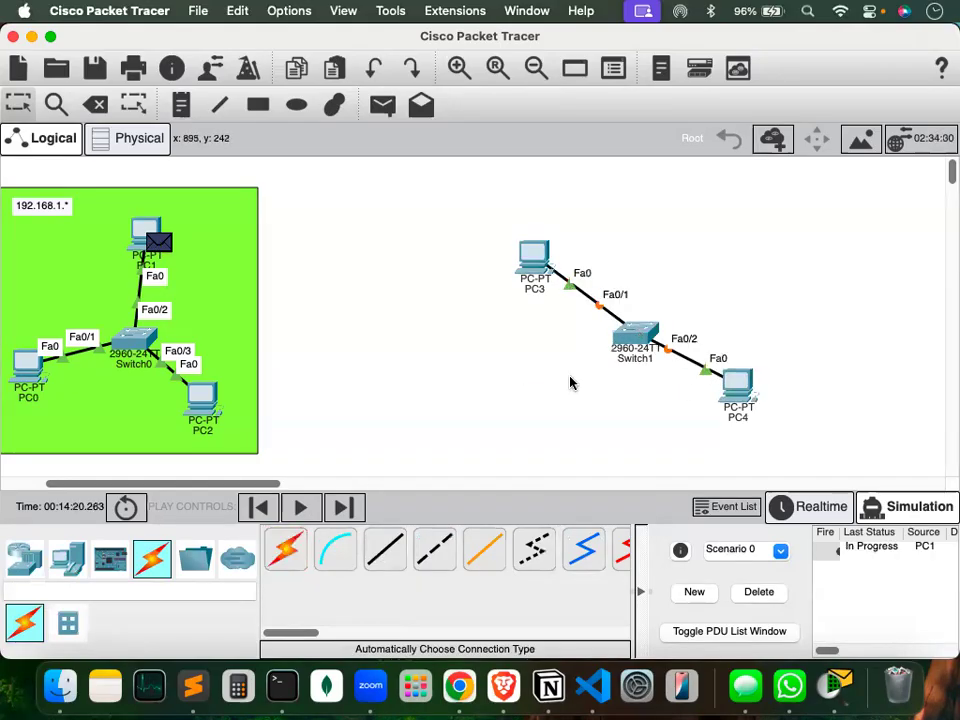
Draw a pink-filled rectangle with a black outline around PC3, Switch1 and PC4.
left_click(252, 104)
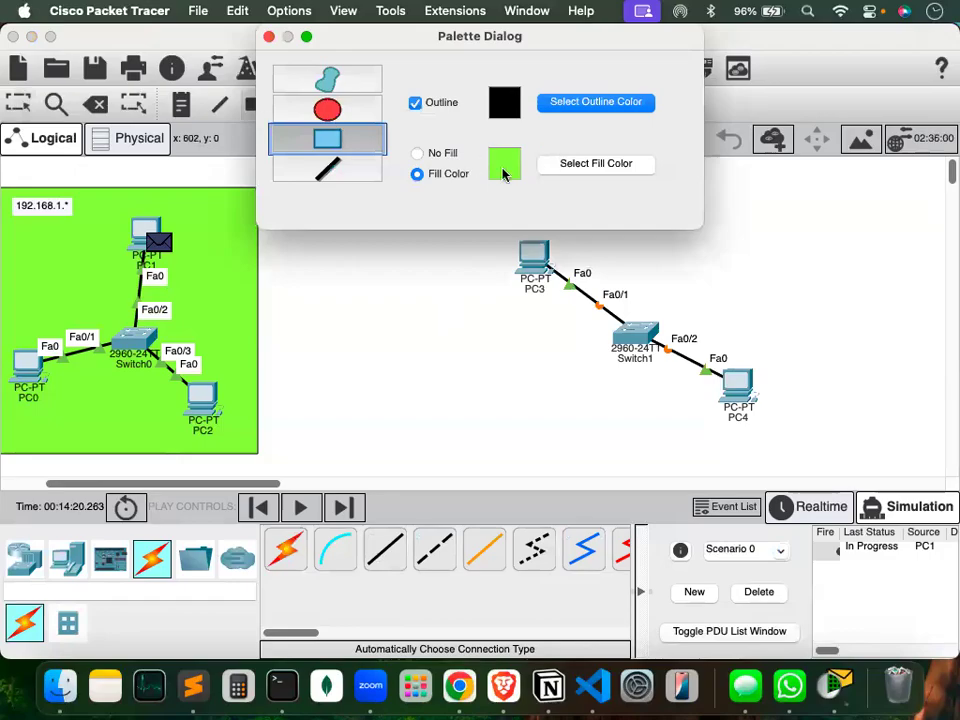
left_click(579, 164)
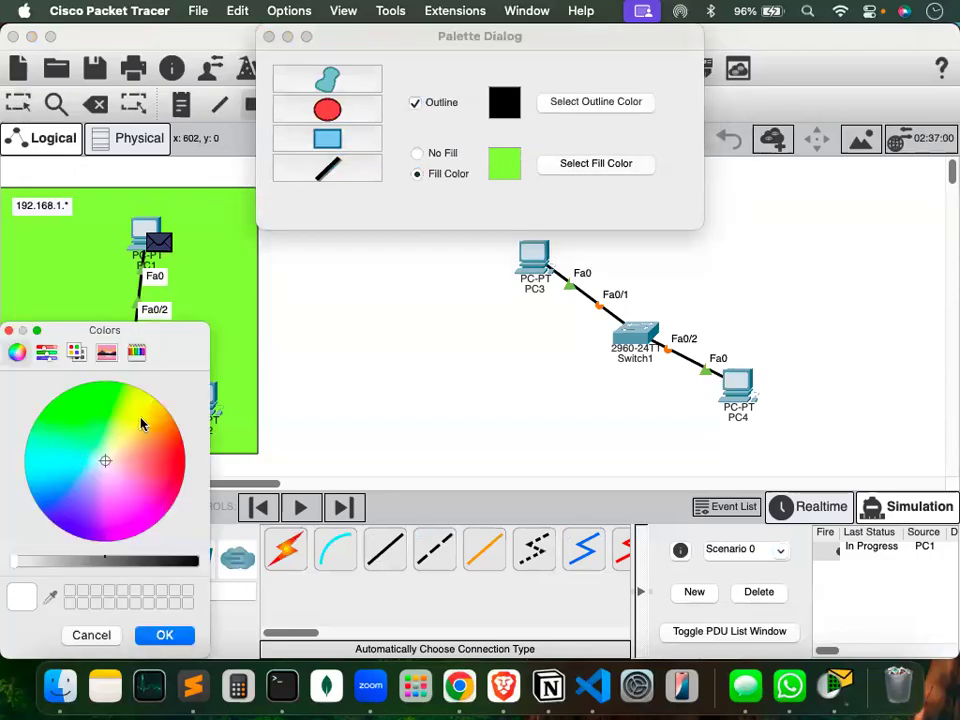
left_click(139, 444)
left_click(143, 476)
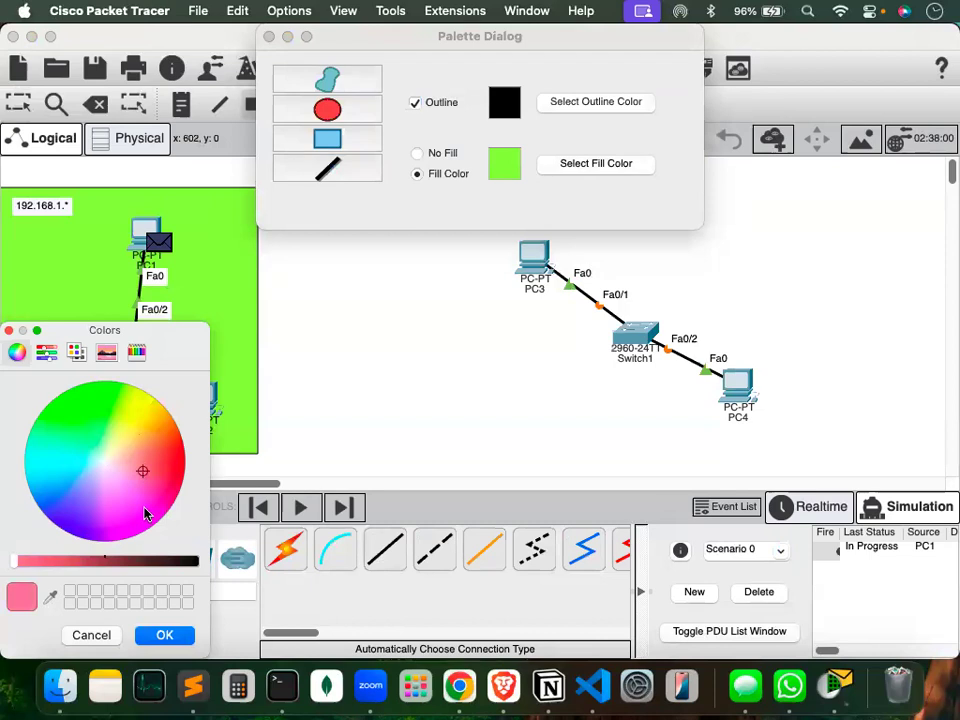
left_click(182, 637)
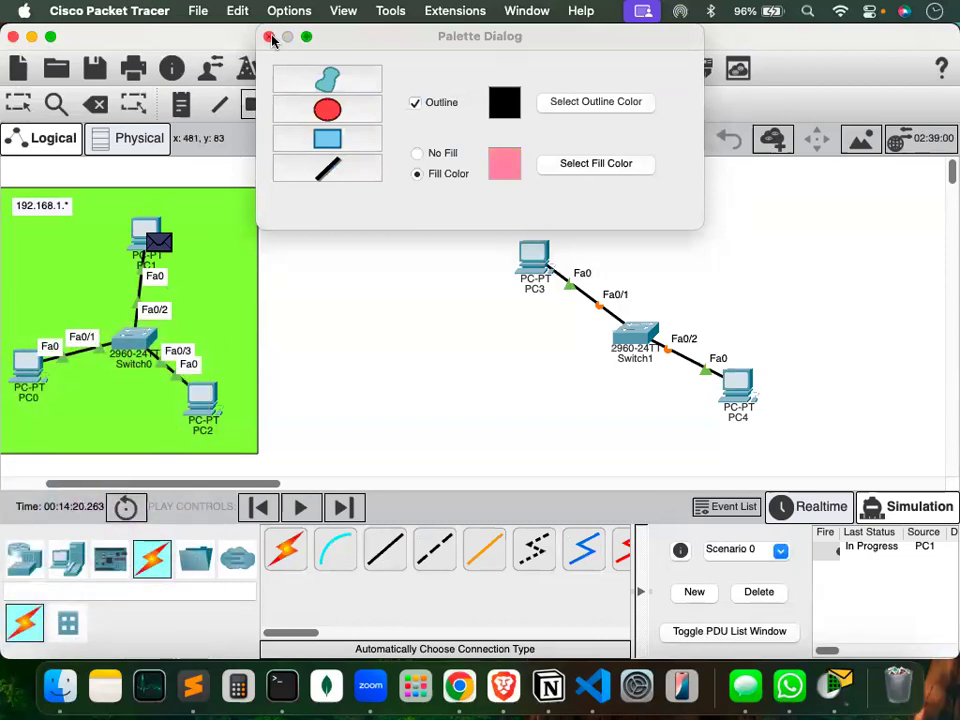
left_click(268, 36)
mouse_move(501, 216)
left_mouse_down()
mouse_move(503, 371)
mouse_move(746, 456)
mouse_move(787, 451)
left_mouse_up()
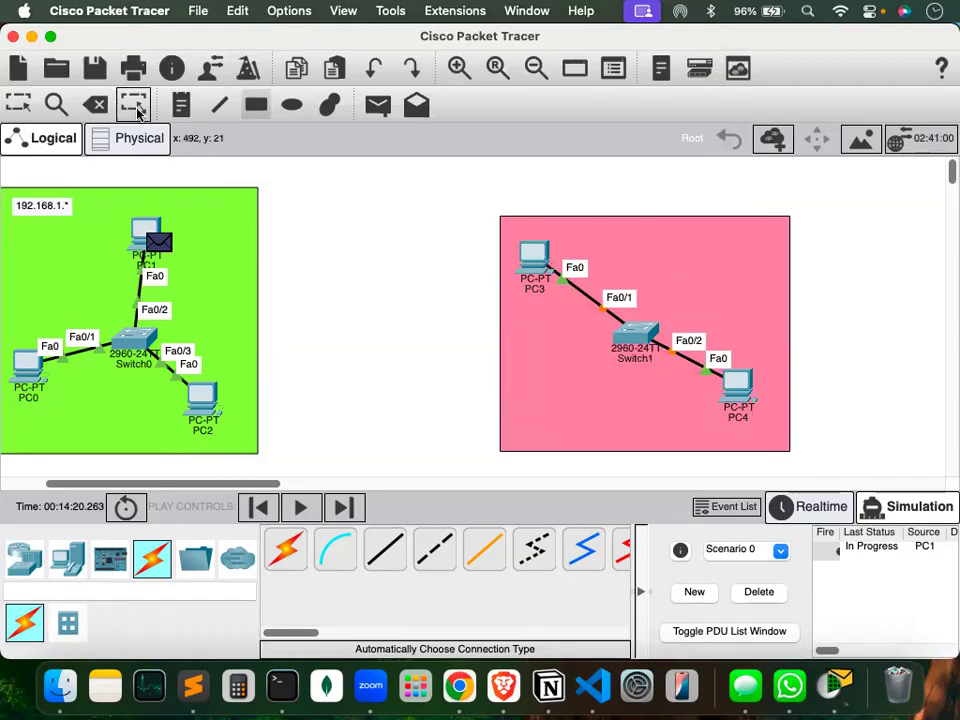
Add the note 192.168.2.* to the pink network and move it into the rectangle's upper-right corner.
left_click(183, 104)
left_click(640, 249)
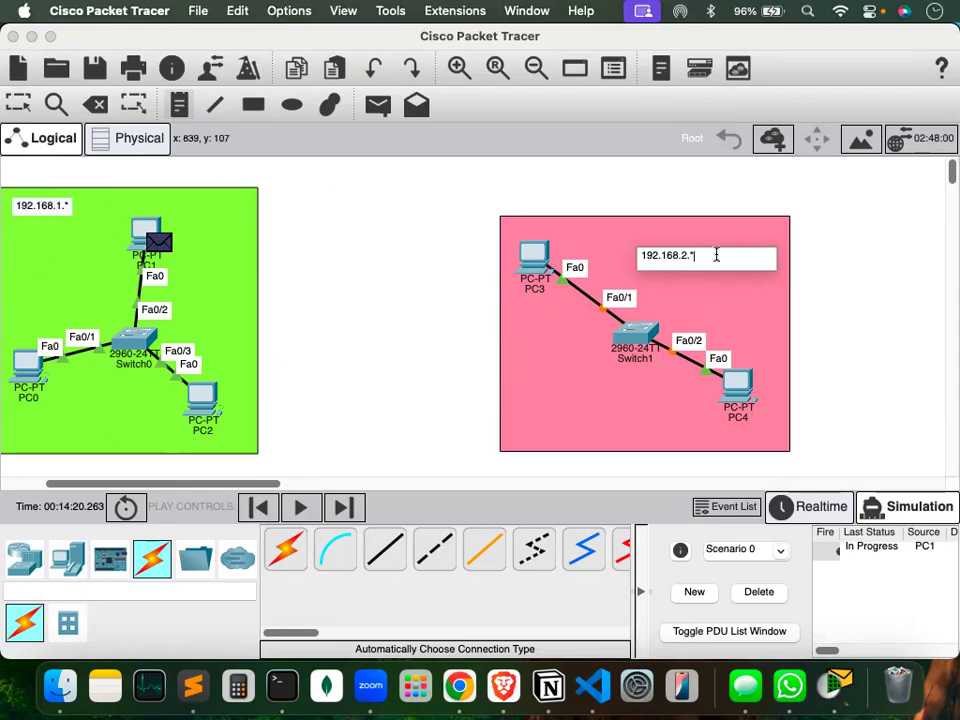
left_click(822, 270)
left_click(17, 104)
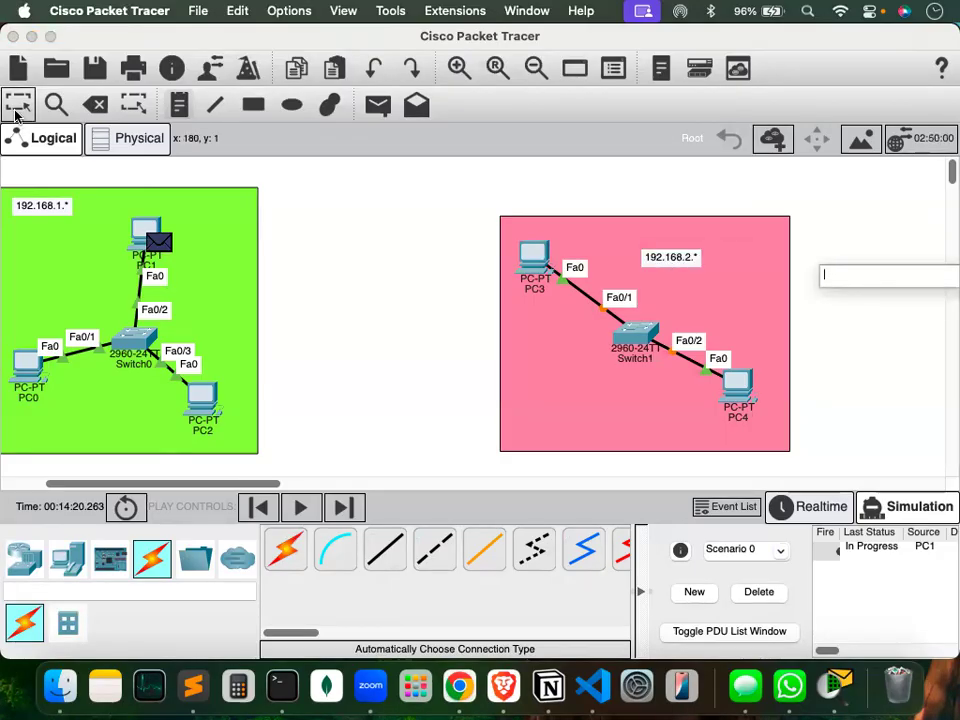
left_click_drag(676, 261, 736, 256)
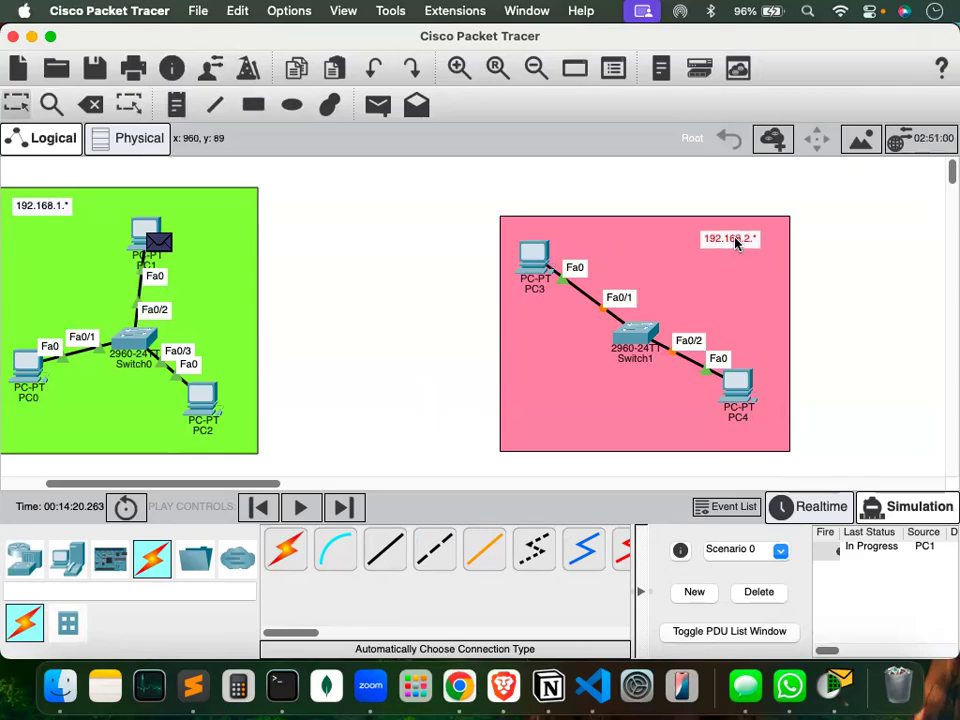
Assign PC3 the static IPv4 address 192.168.2.2 with the default subnet mask.
left_click(531, 256)
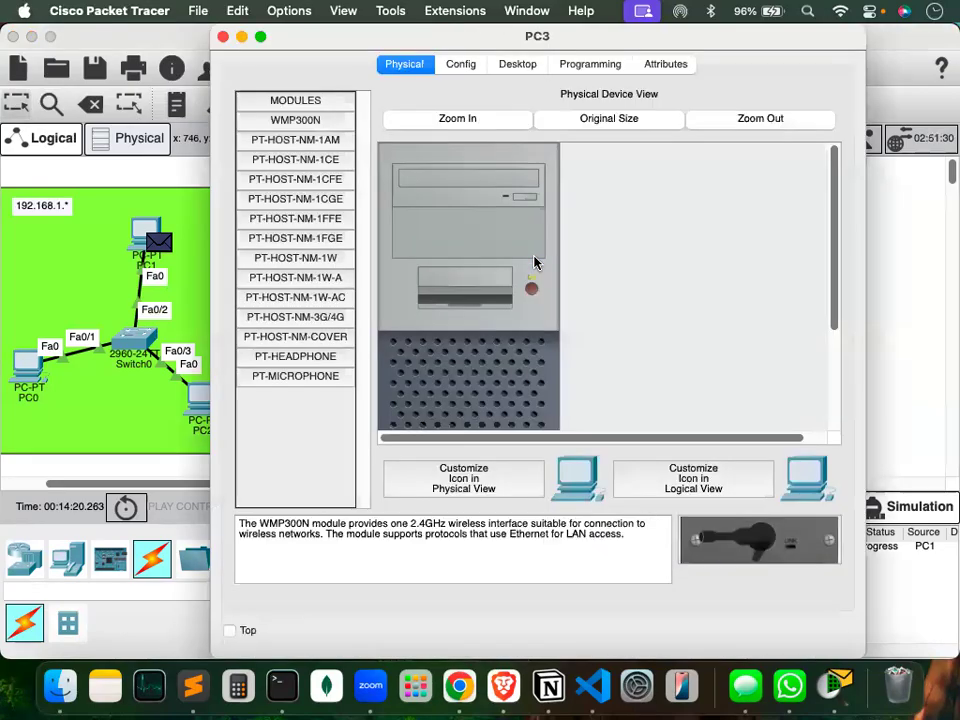
left_click(511, 68)
left_click(300, 120)
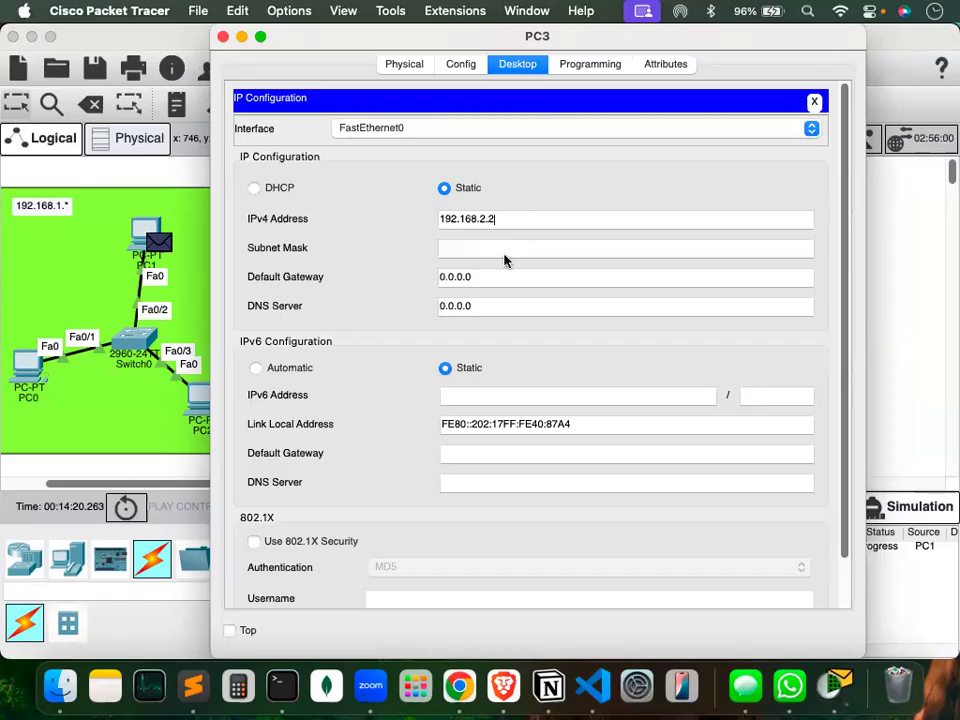
type("192.168.2.2")
left_click(504, 250)
left_click(172, 30)
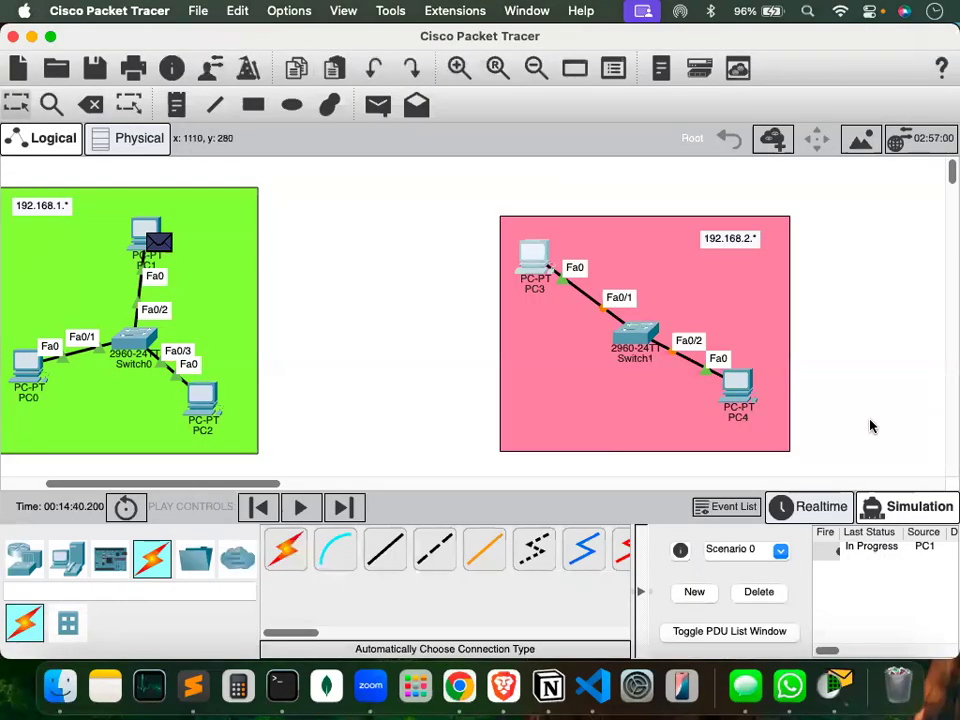
Assign PC4 the static IPv4 address 192.168.2.3 with subnet mask 255.255.255.0.
left_click(740, 386)
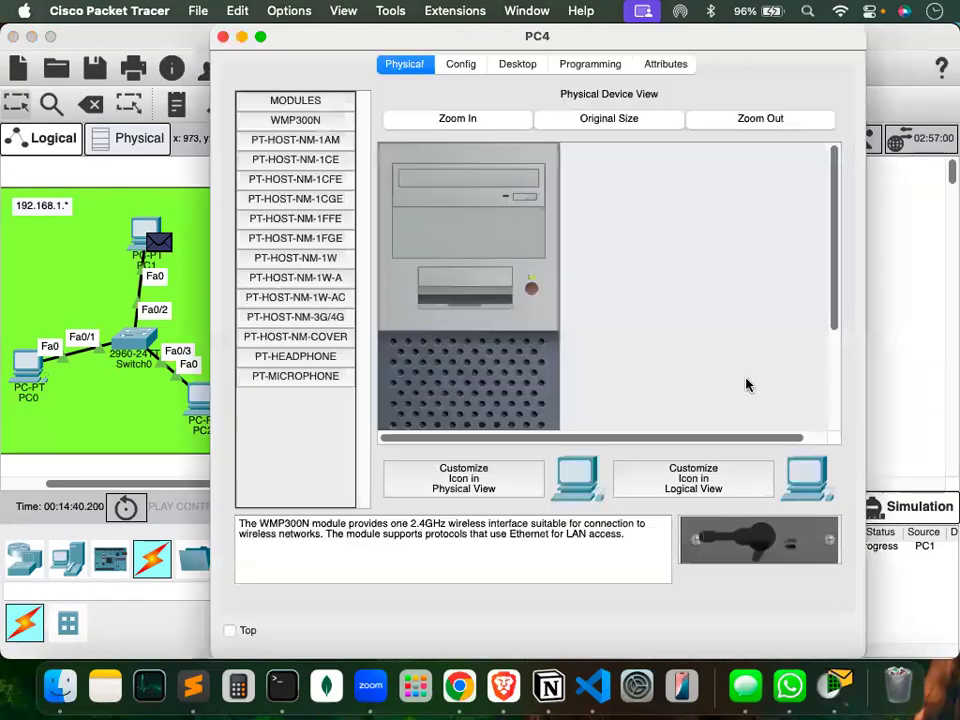
left_click(508, 63)
left_click(258, 125)
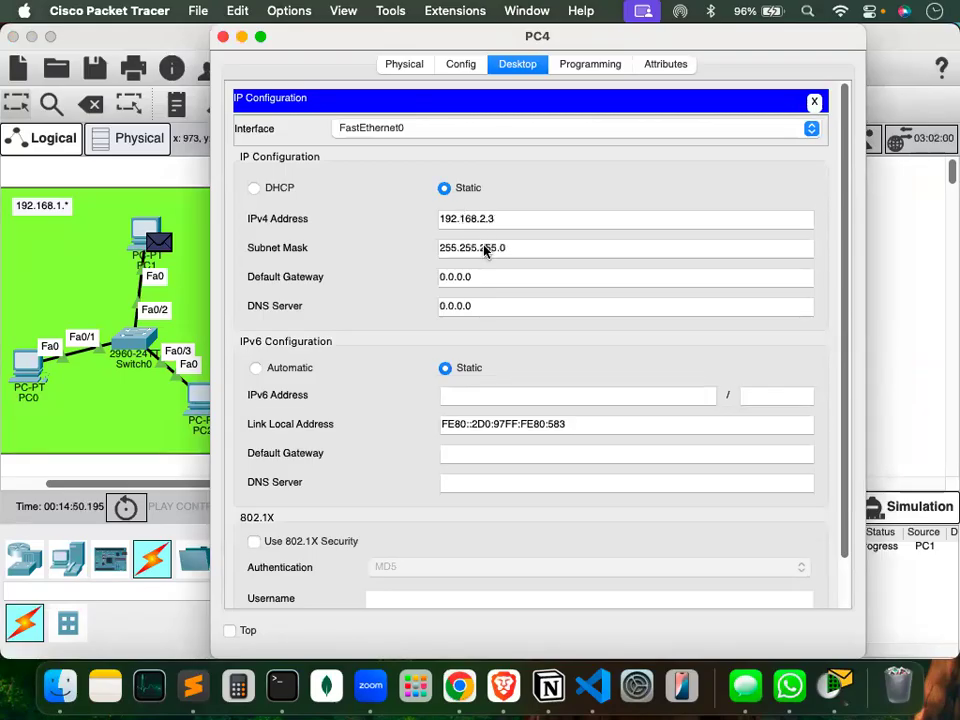
left_click(223, 36)
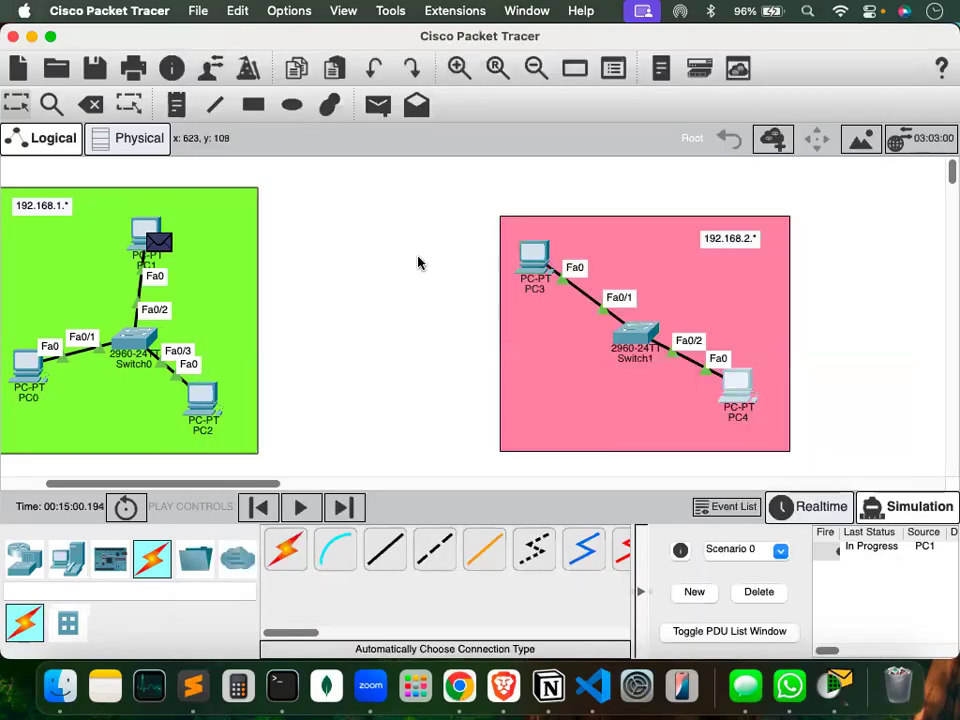
Send a simple PDU from PC3 to PC4 and play the simulation.
left_click(377, 104)
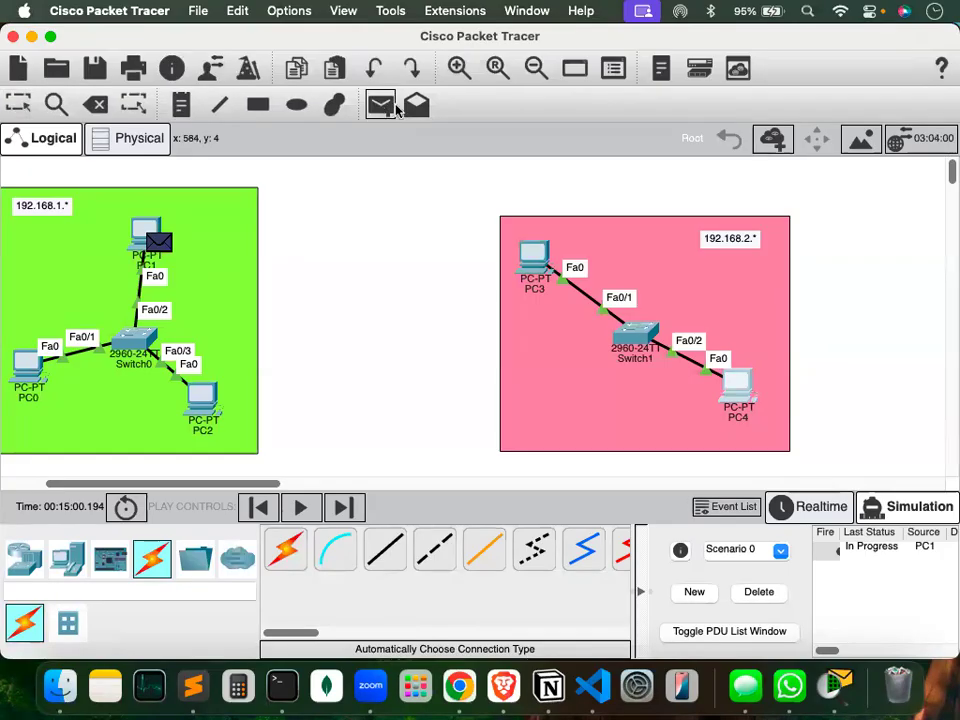
left_click(542, 251)
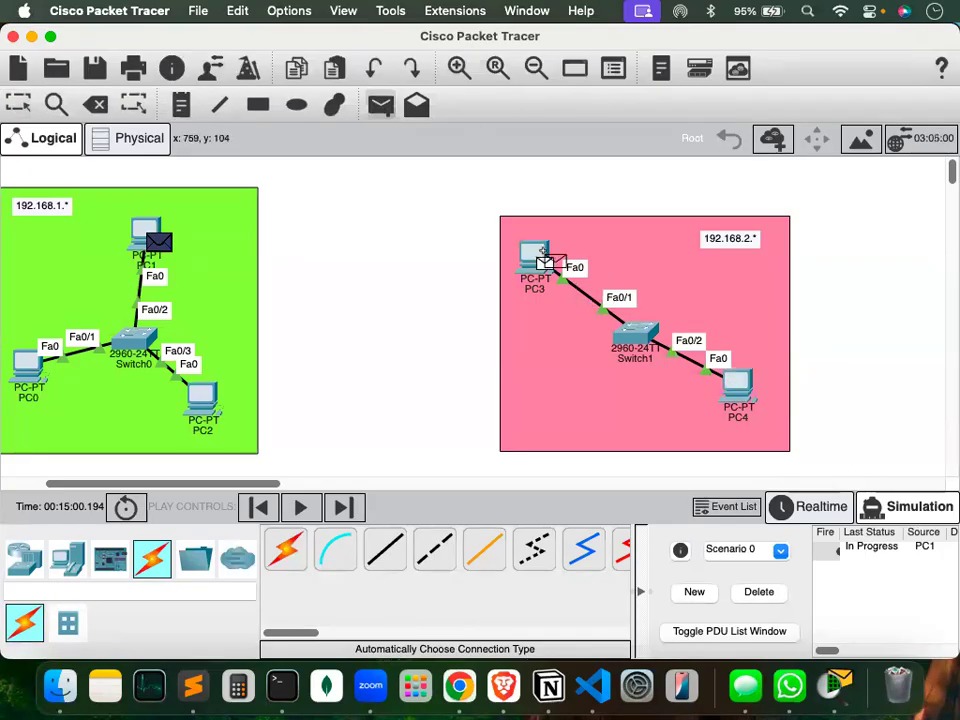
left_click(741, 385)
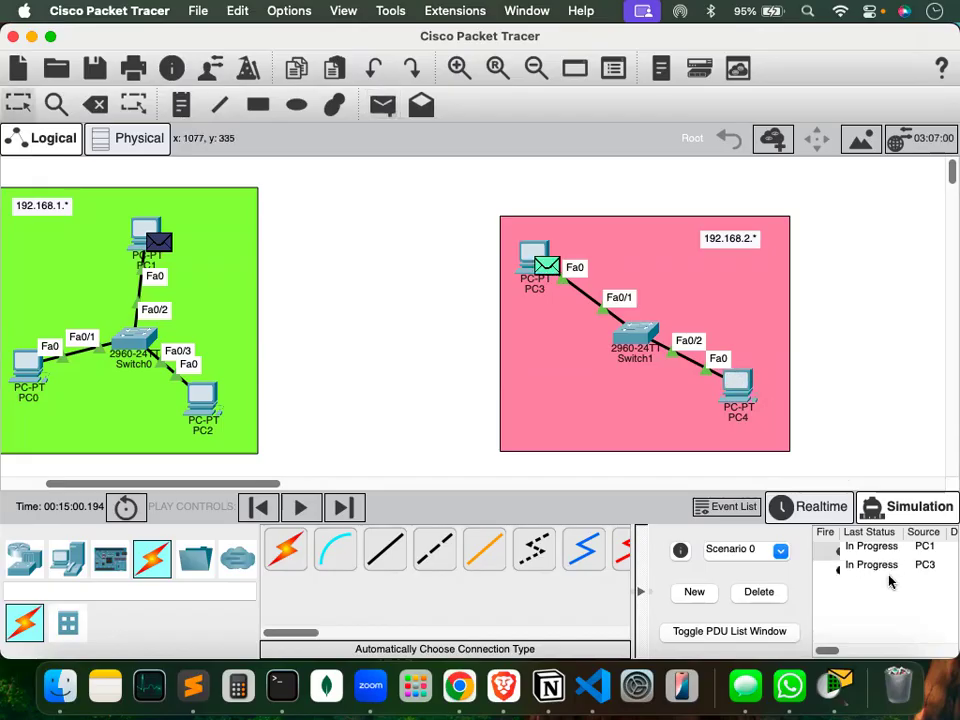
left_click(302, 510)
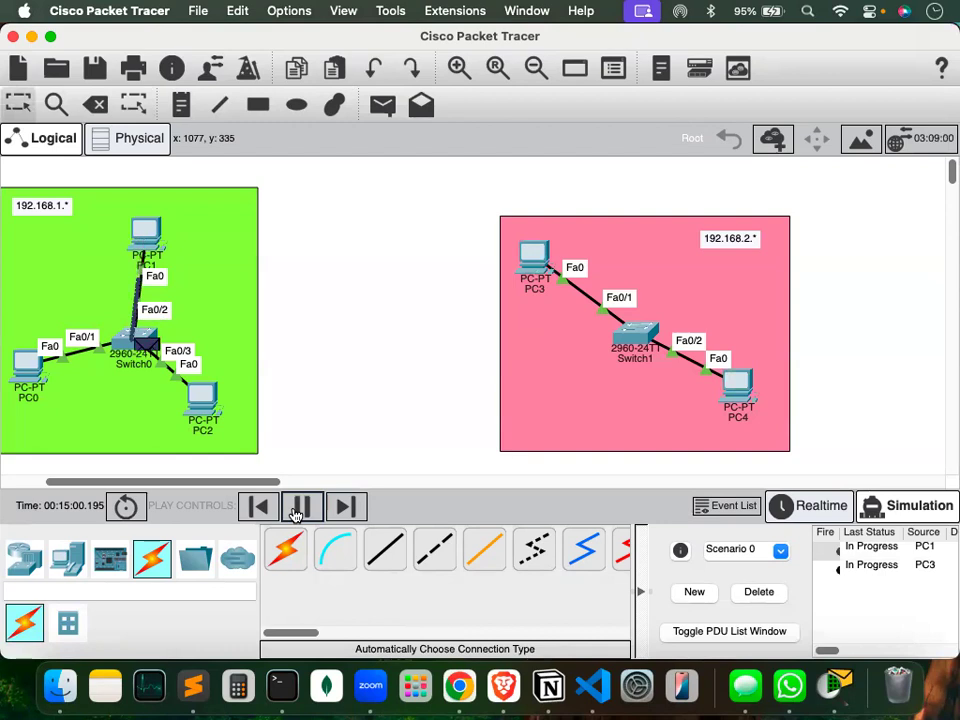
Delete the current scenario's PDUs, and simulate a new simple PDU from PC3 to PC4.
left_click(760, 594)
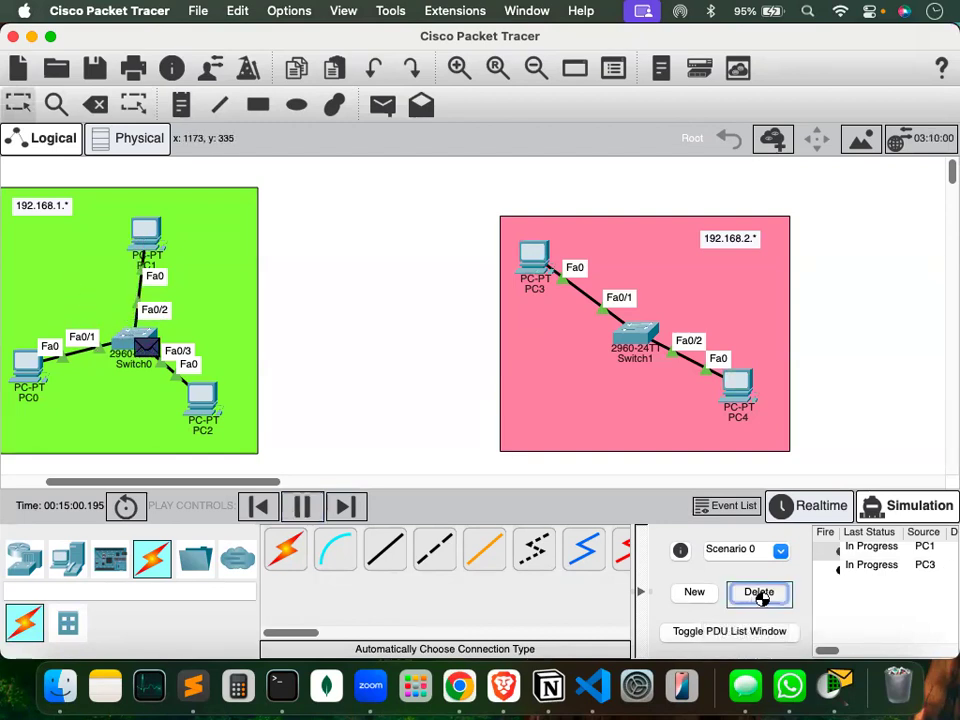
left_click(381, 104)
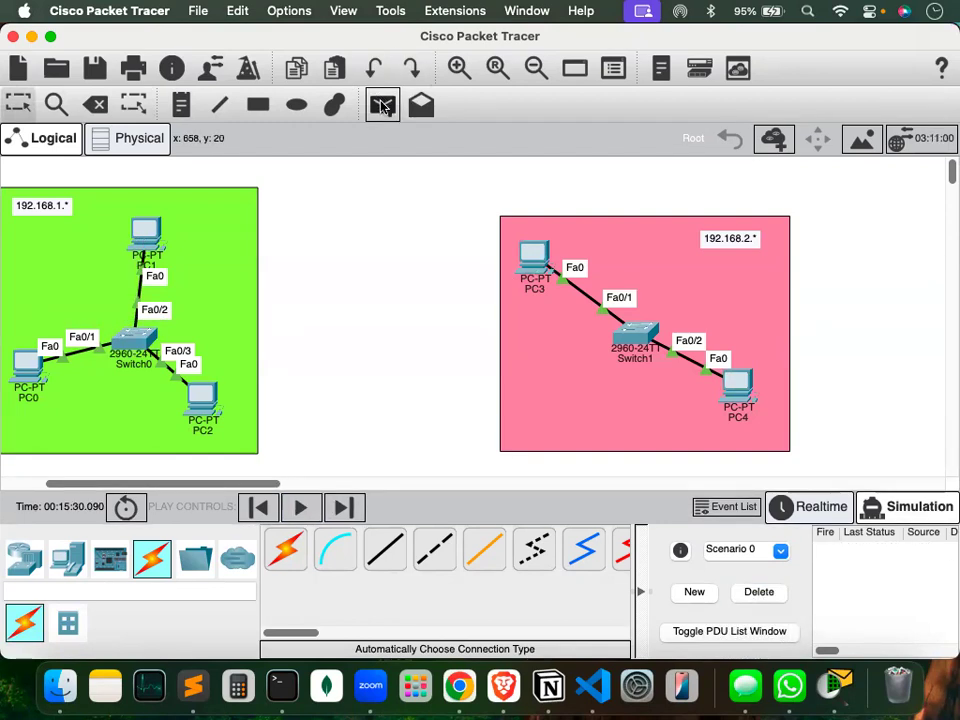
left_click(538, 250)
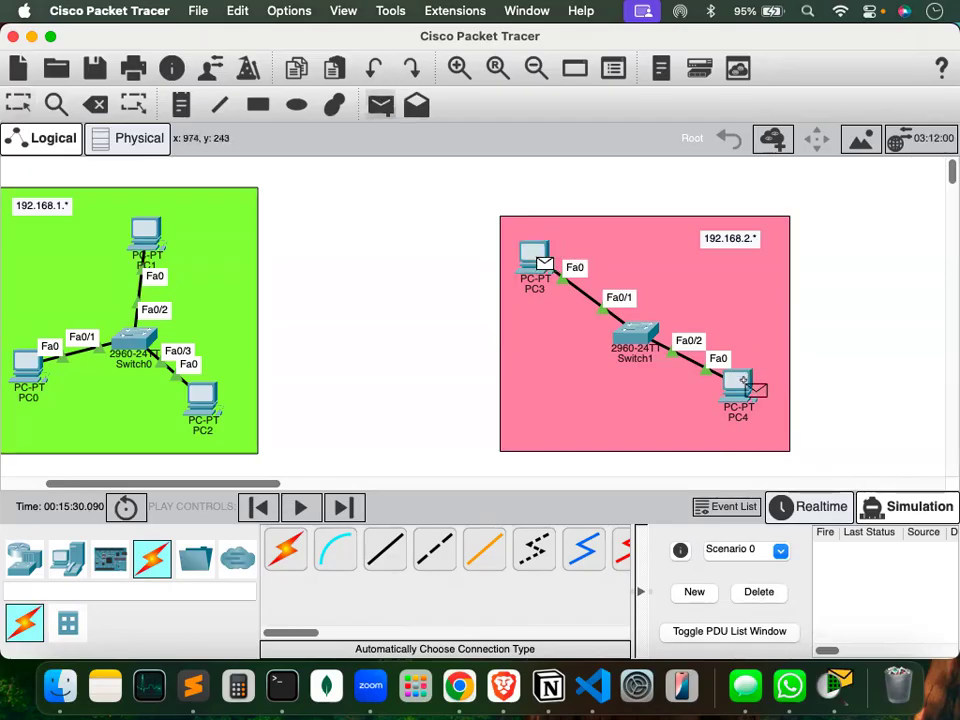
left_click(745, 388)
left_click(300, 507)
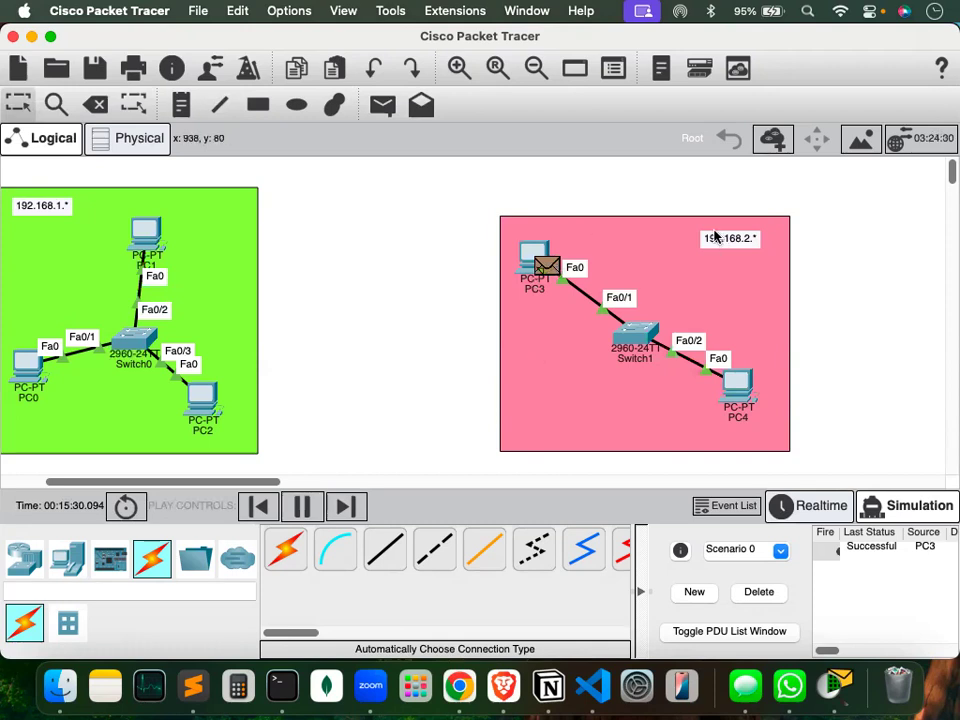
scroll(493, 270, "left", 5)
scroll(491, 270, "right", 2)
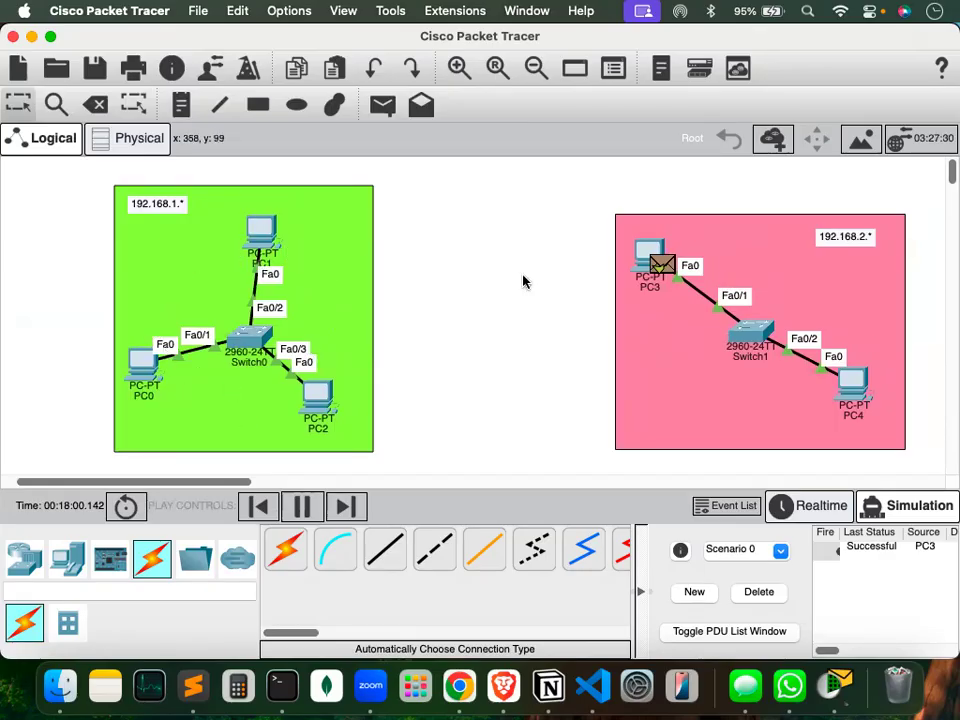
scroll(522, 281, "right", 7)
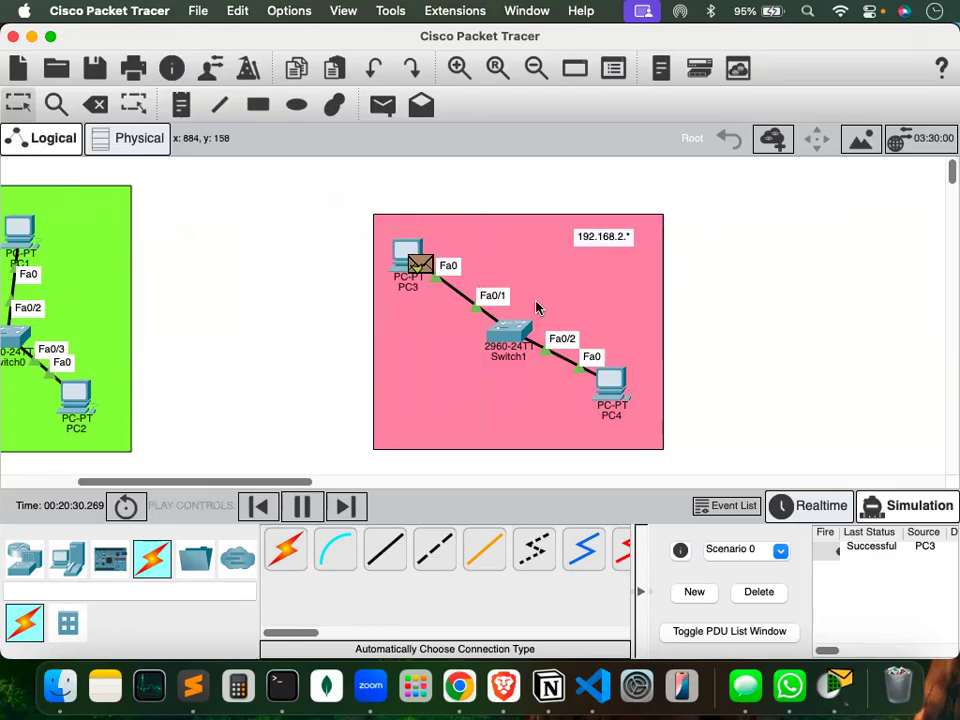
scroll(536, 308, "left", 6)
key("ctrl+Tab")
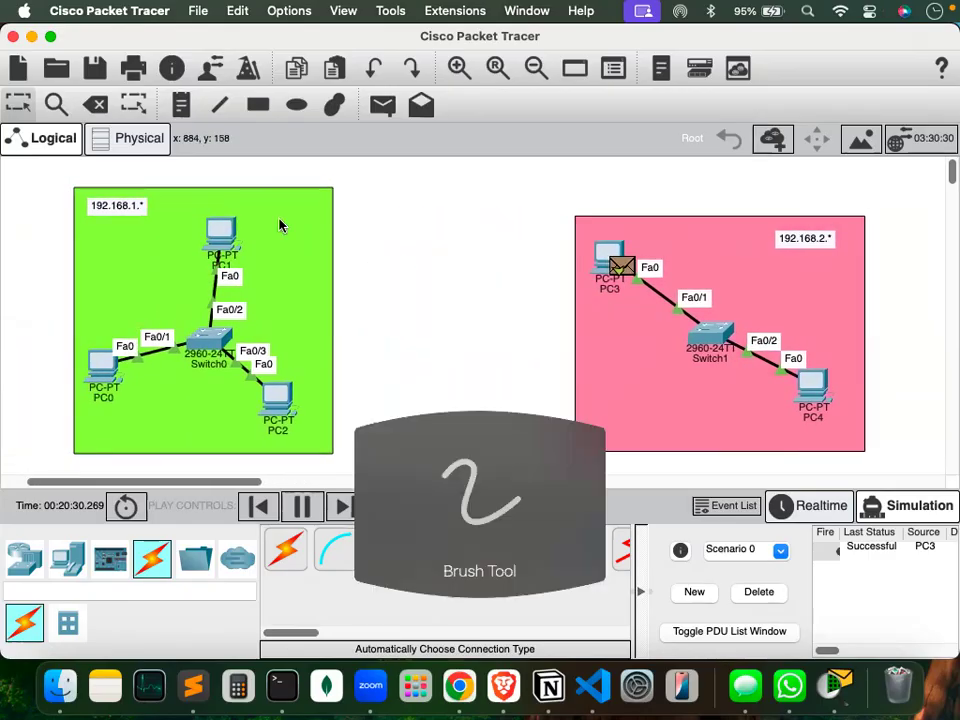
left_click_drag(220, 228, 335, 228)
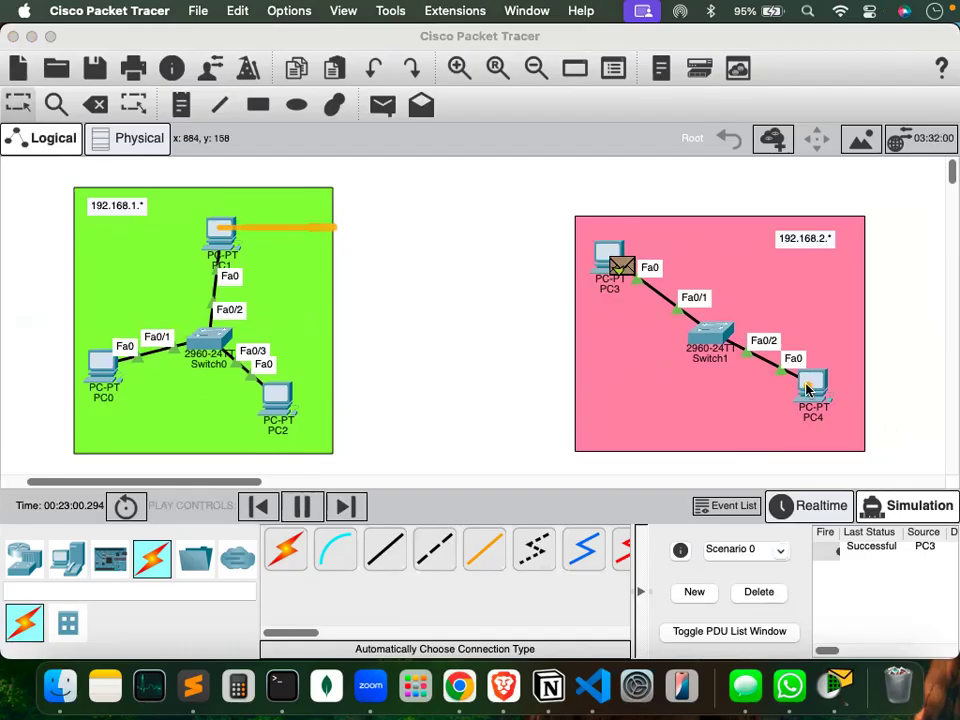
left_click_drag(808, 383, 948, 452)
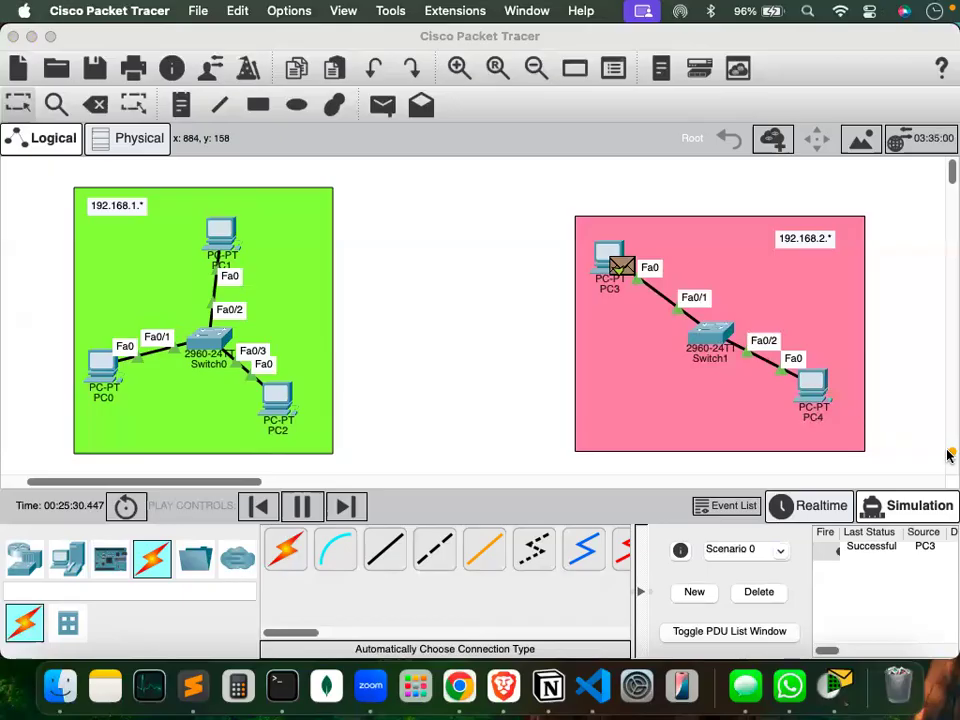
mouse_move(240, 205)
left_mouse_down()
mouse_move(183, 212)
mouse_move(250, 272)
mouse_move(266, 228)
mouse_move(250, 205)
left_mouse_up()
left_click_drag(853, 359, 791, 425)
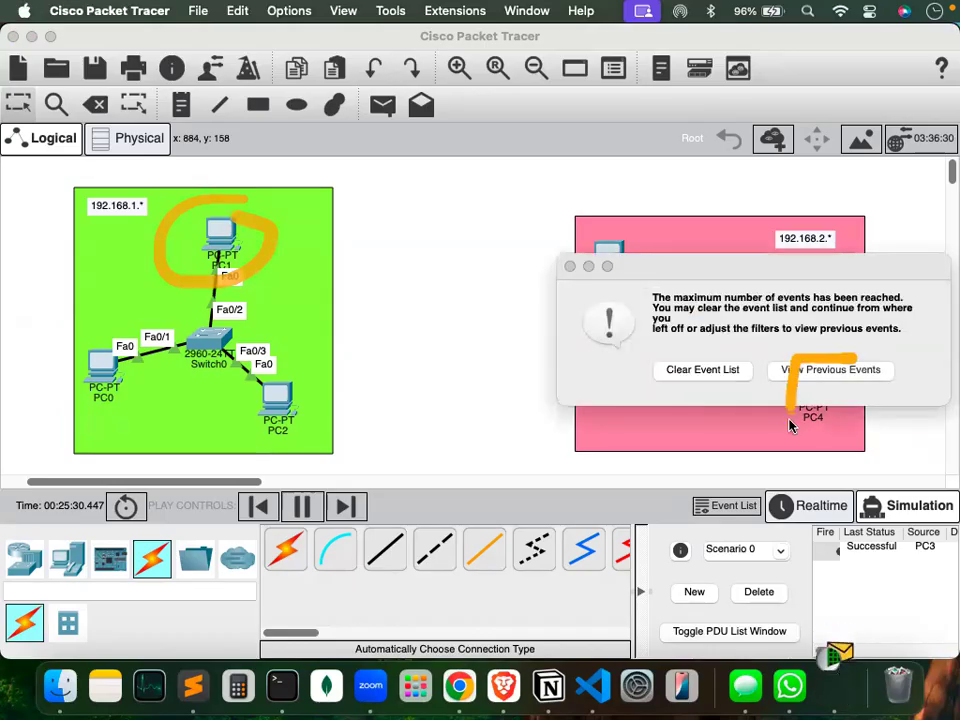
Clear the simulation event list, and place a PT-Router in the empty space between the green and pink networks.
left_click(709, 371)
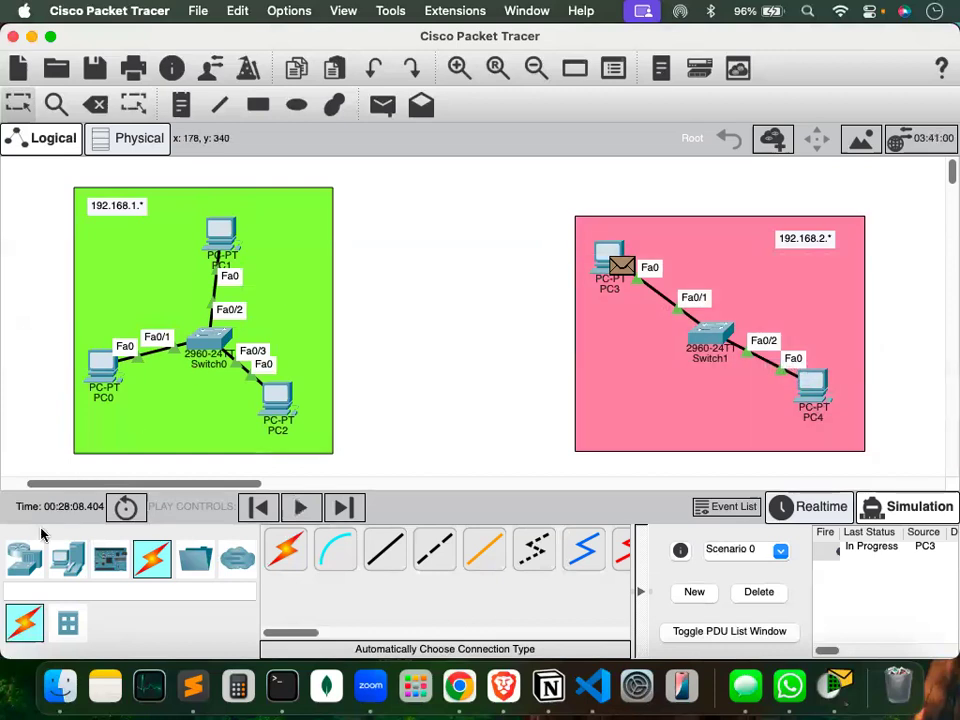
left_click(27, 561)
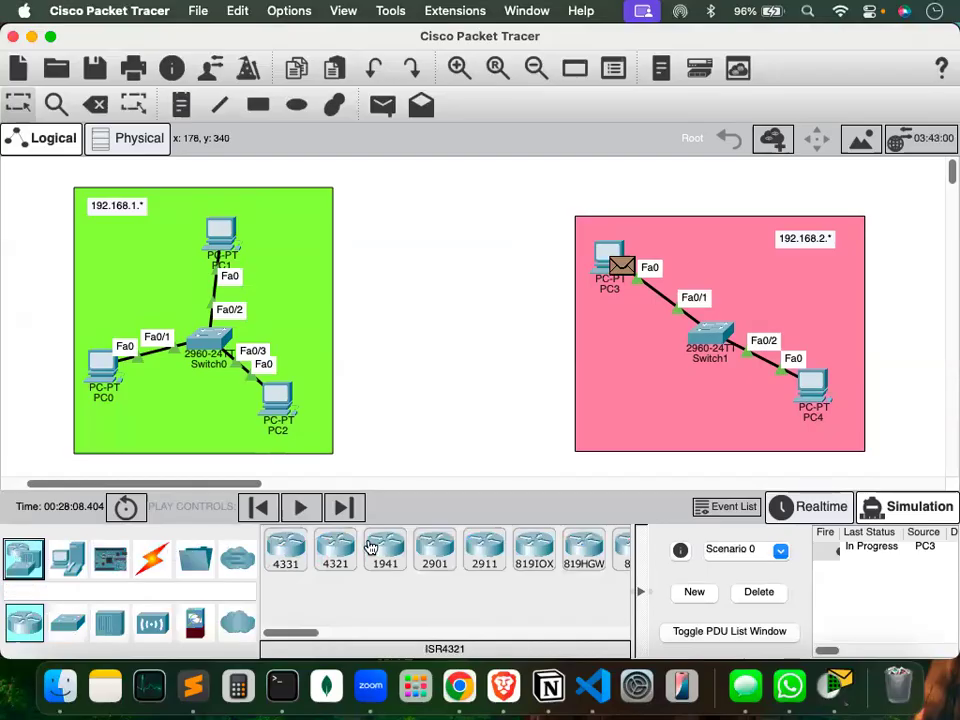
scroll(372, 547, "right", 4)
scroll(372, 547, "right", 3)
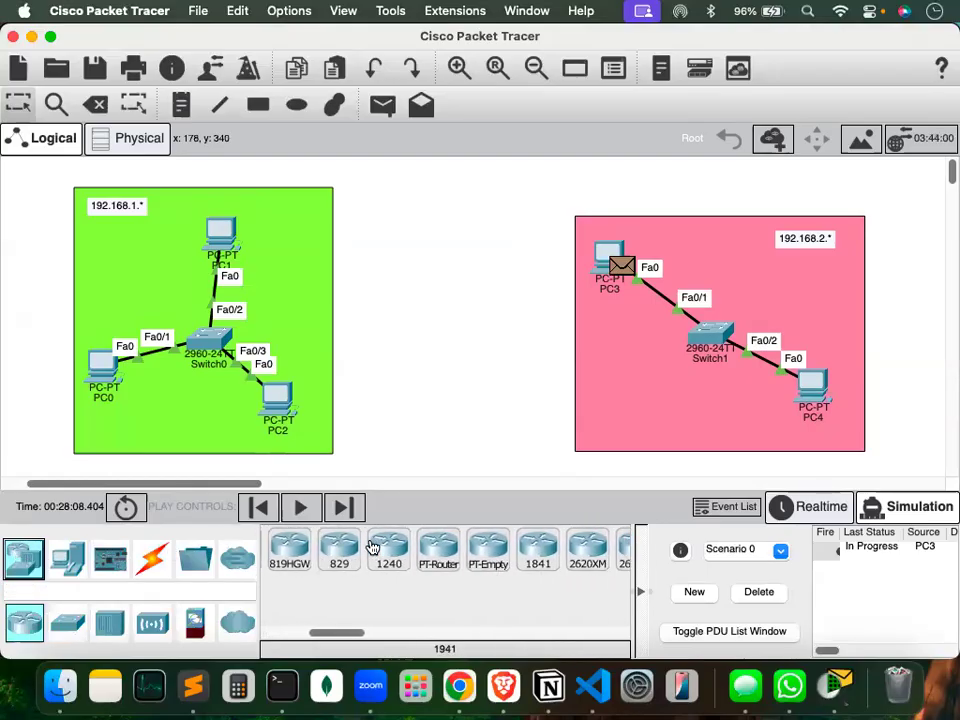
left_click_drag(425, 549, 448, 281)
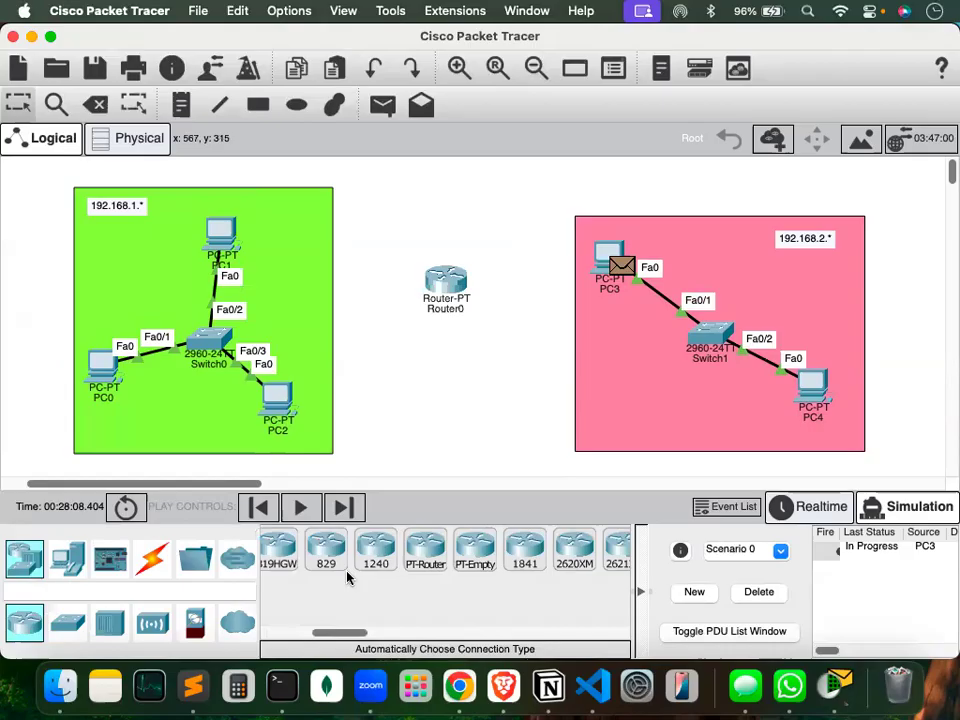
scroll(337, 578, "left", 1)
scroll(335, 576, "left", 5)
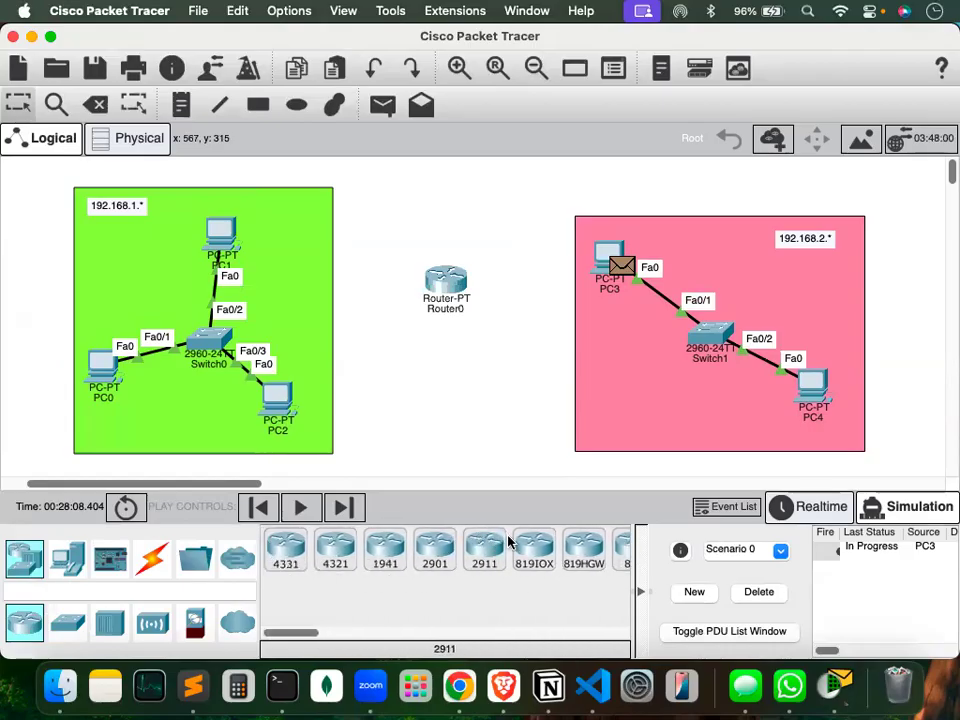
left_click_drag(443, 292, 454, 263)
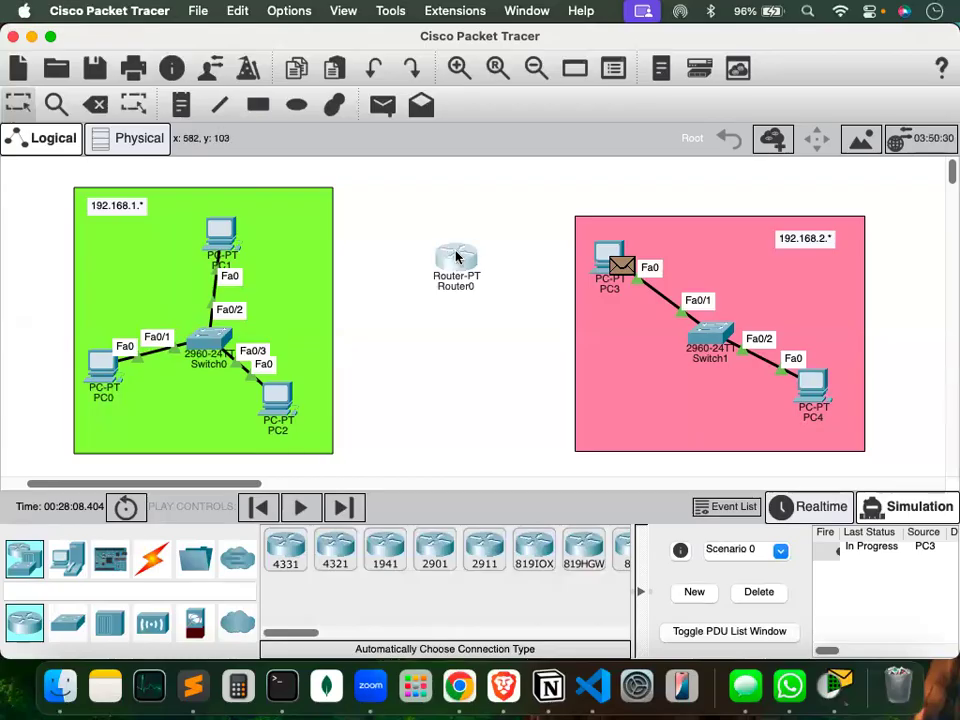
Open Router0's physical view and examine its two copper Ethernet ports and the four empty module slots.
double_click(456, 258)
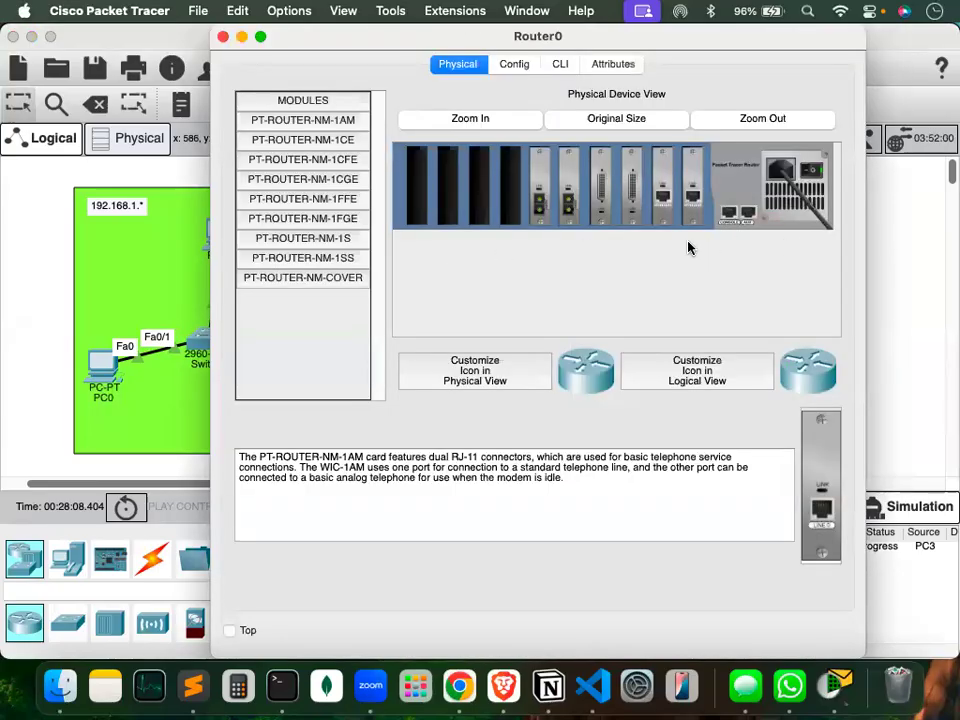
key("alt+Tab")
left_click_drag(664, 197, 513, 338)
left_click_drag(692, 195, 722, 325)
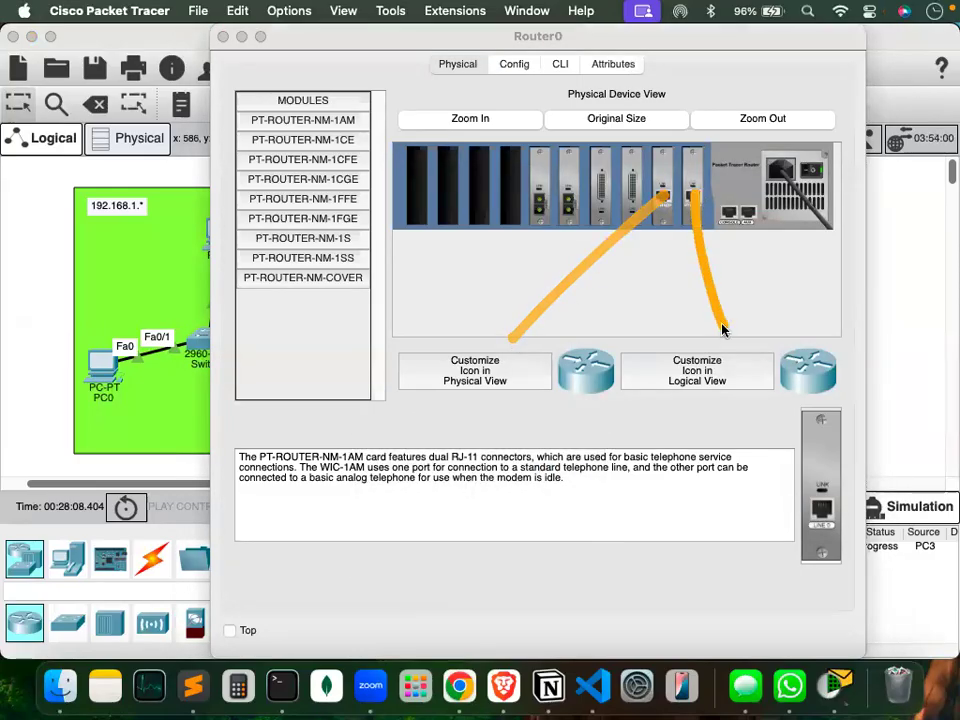
left_click_drag(662, 196, 456, 343)
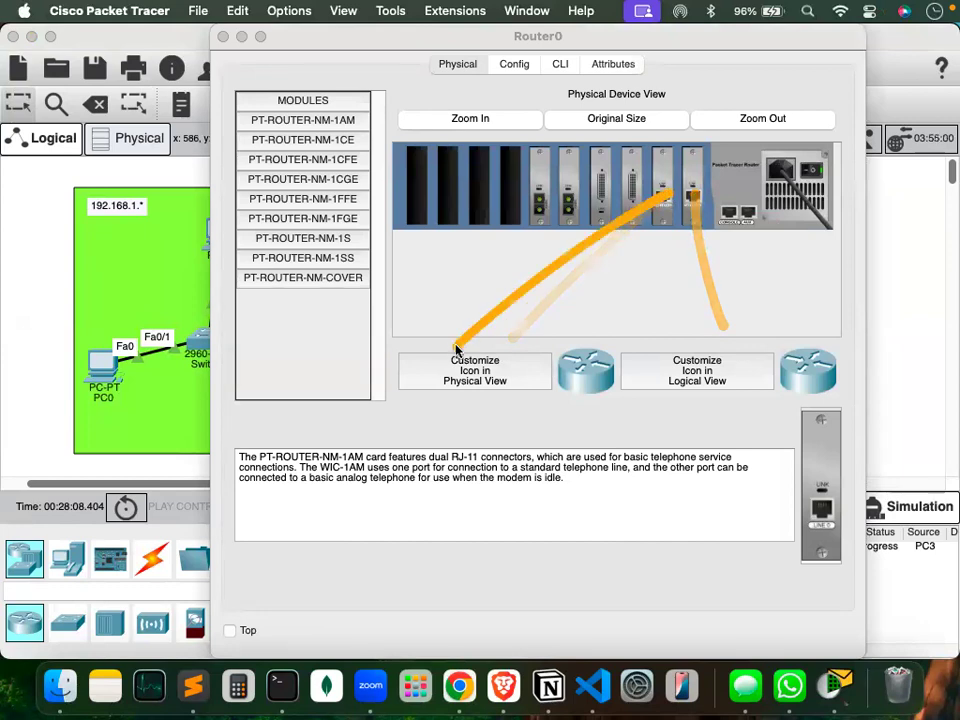
left_click_drag(664, 199, 346, 319)
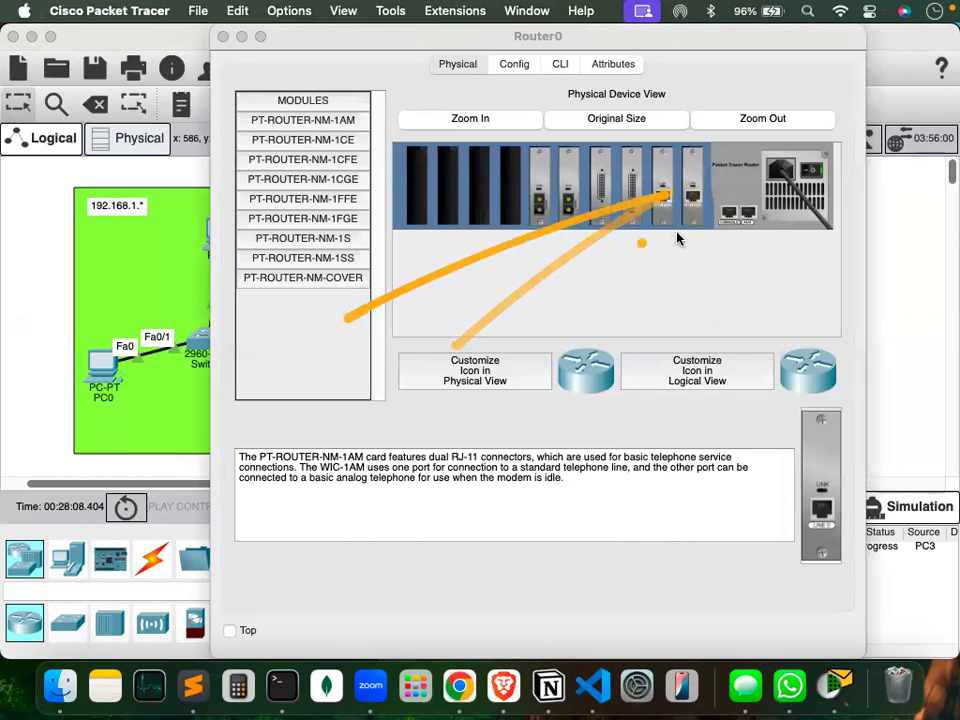
left_click_drag(694, 197, 948, 279)
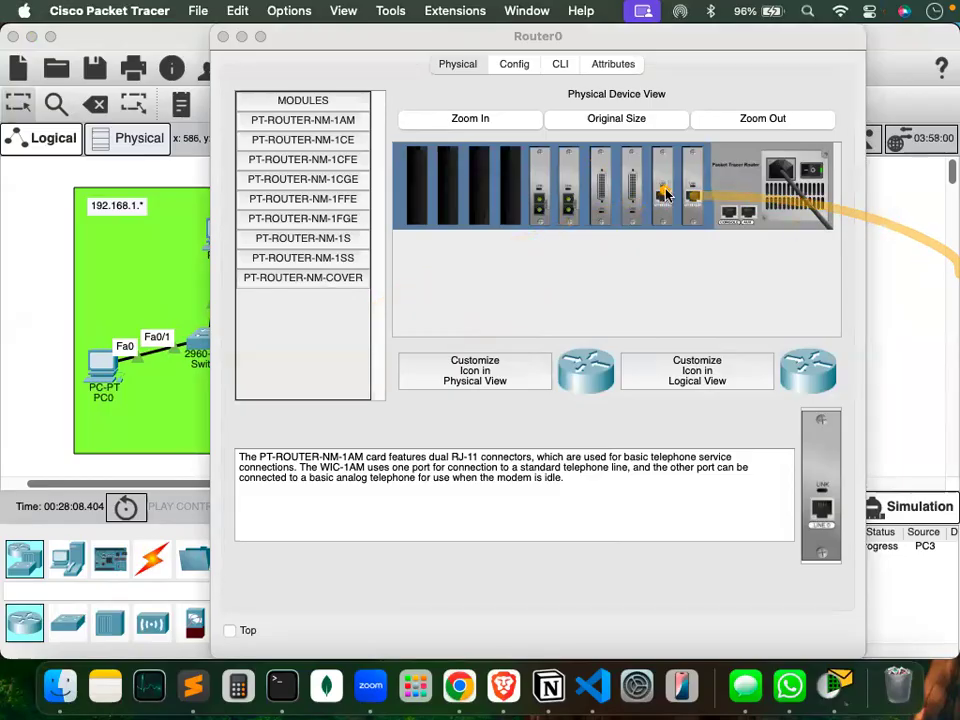
left_click_drag(663, 190, 278, 390)
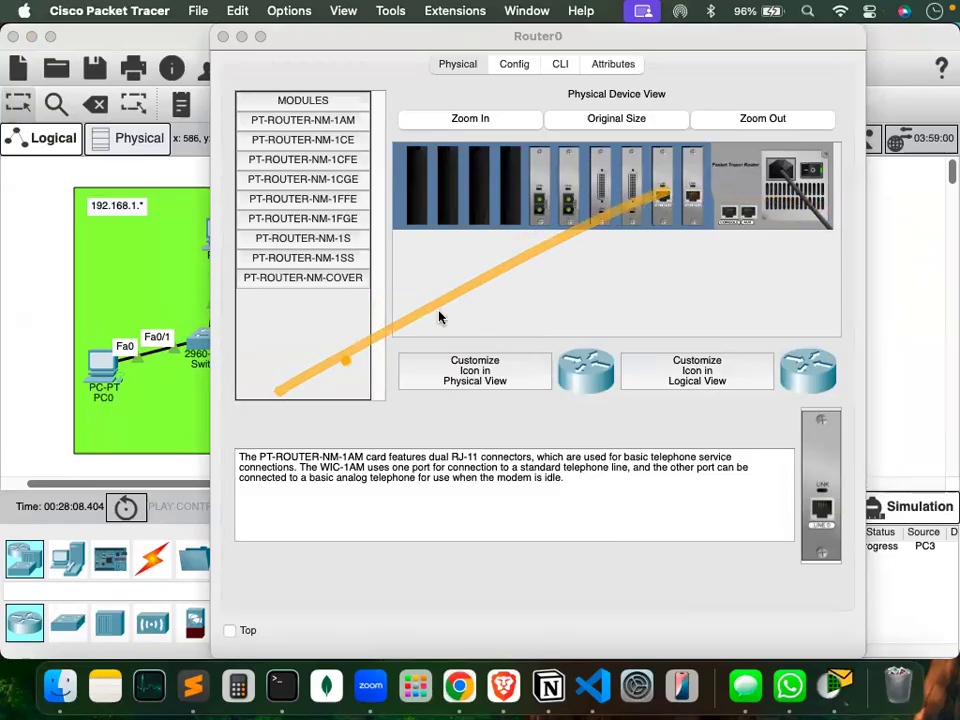
left_click_drag(693, 199, 880, 266)
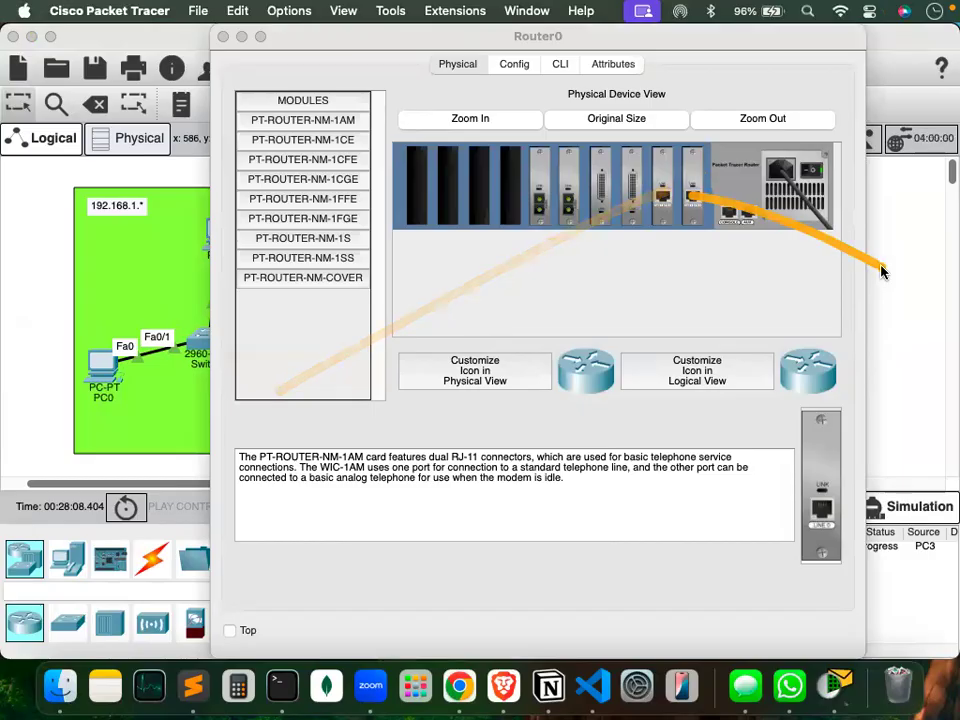
mouse_move(516, 155)
left_mouse_down()
mouse_move(405, 176)
mouse_move(393, 190)
mouse_move(467, 266)
mouse_move(530, 215)
mouse_move(518, 155)
left_mouse_up()
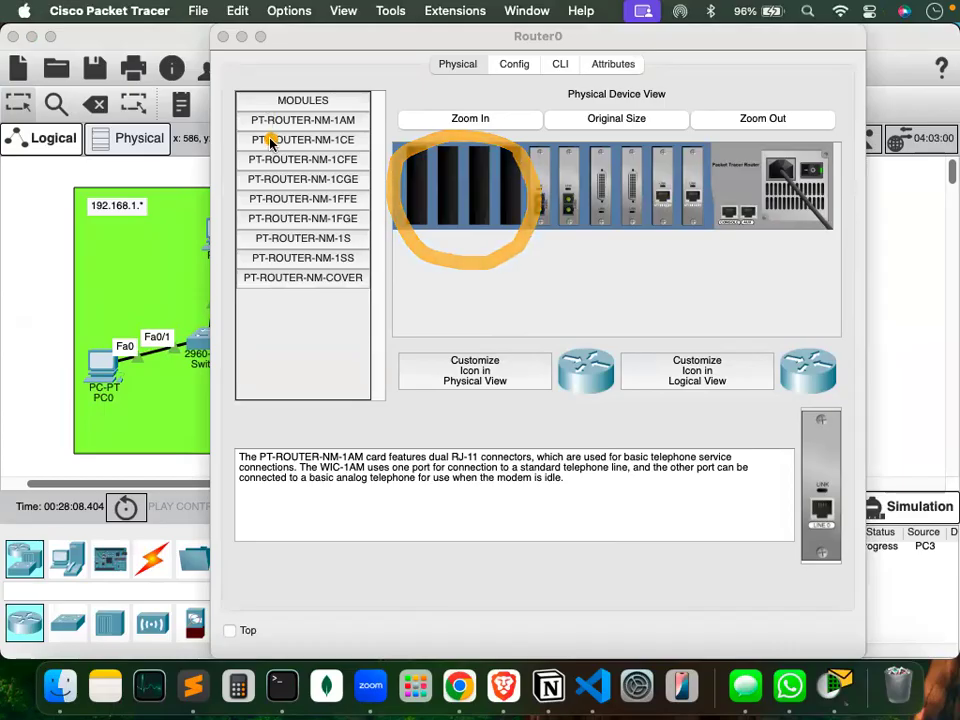
key("Escape")
Try to add a PT-ROUTER-NM-1CFE module to an empty slot of Router0, and close the router's window.
left_click_drag(290, 160, 512, 190)
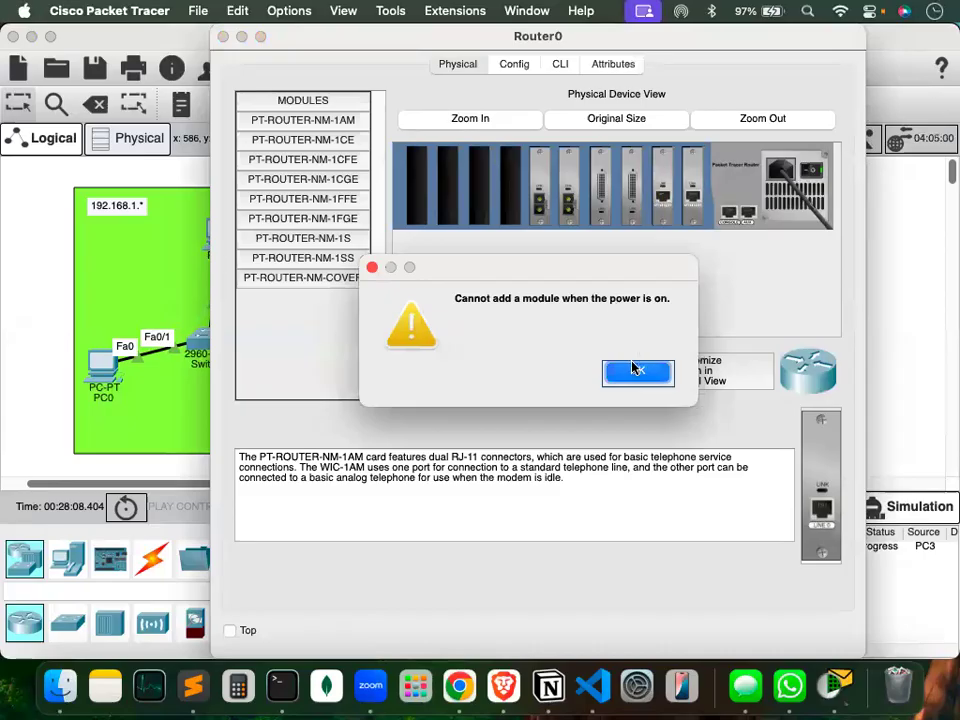
left_click(636, 370)
left_click_drag(317, 158, 354, 172)
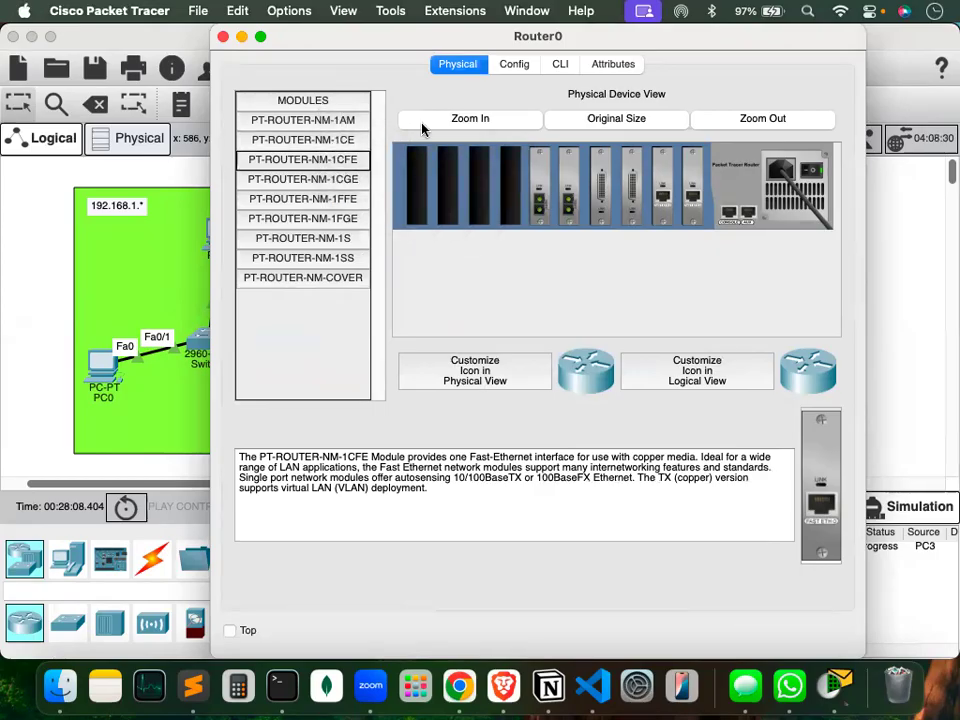
left_click(223, 36)
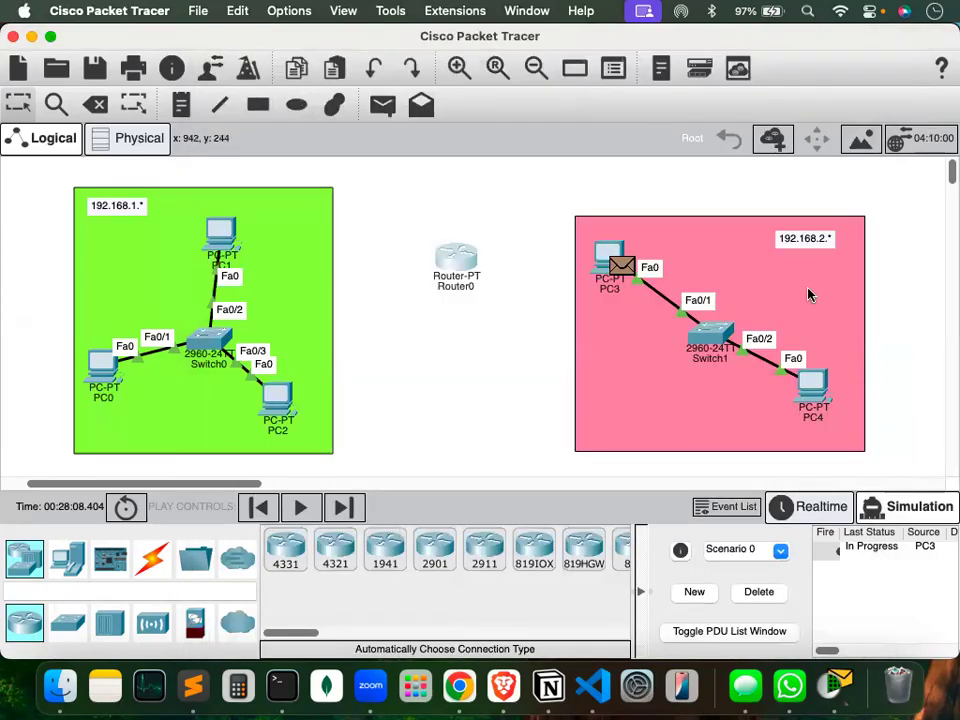
Inspect the two copper Ethernet ports in Router0's physical view, and close the router's window.
left_click(458, 258)
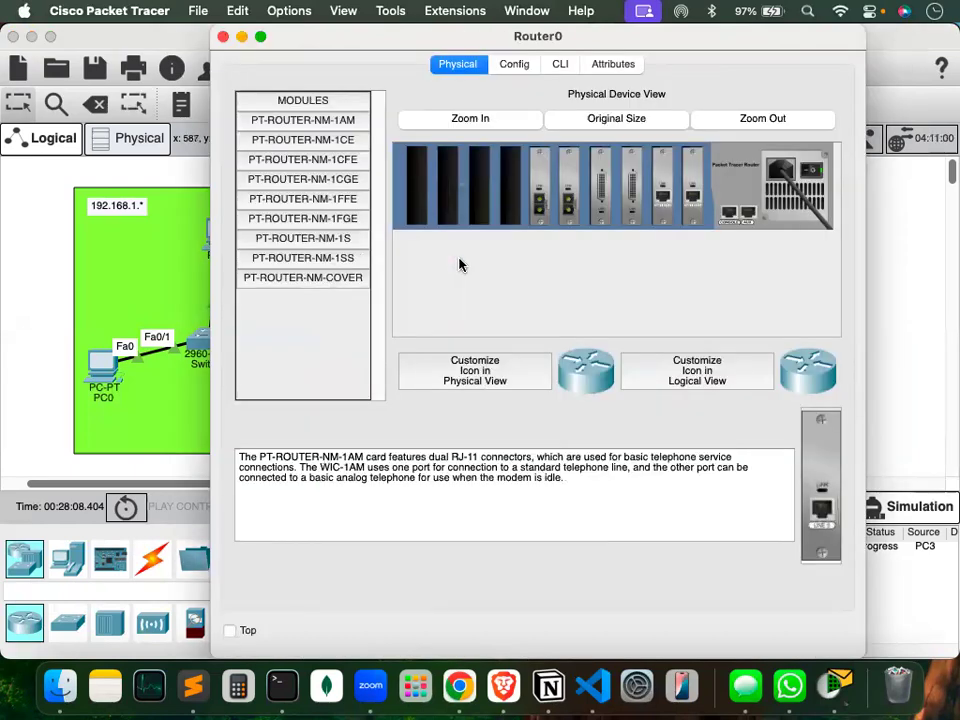
key("ctrl+Tab")
left_click_drag(664, 200, 535, 231)
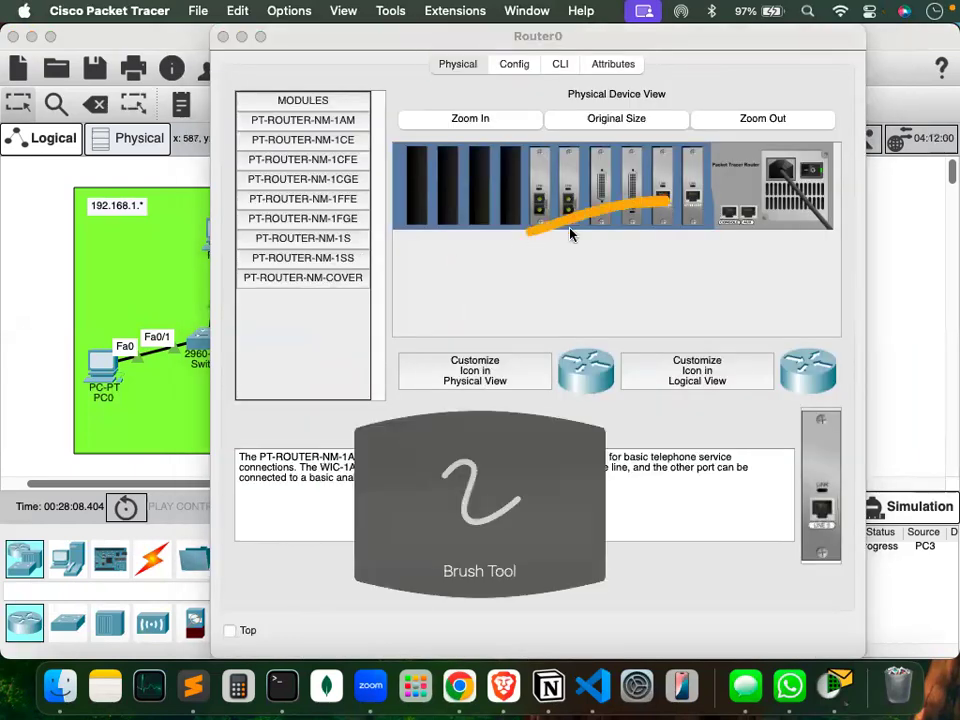
left_click_drag(697, 198, 829, 272)
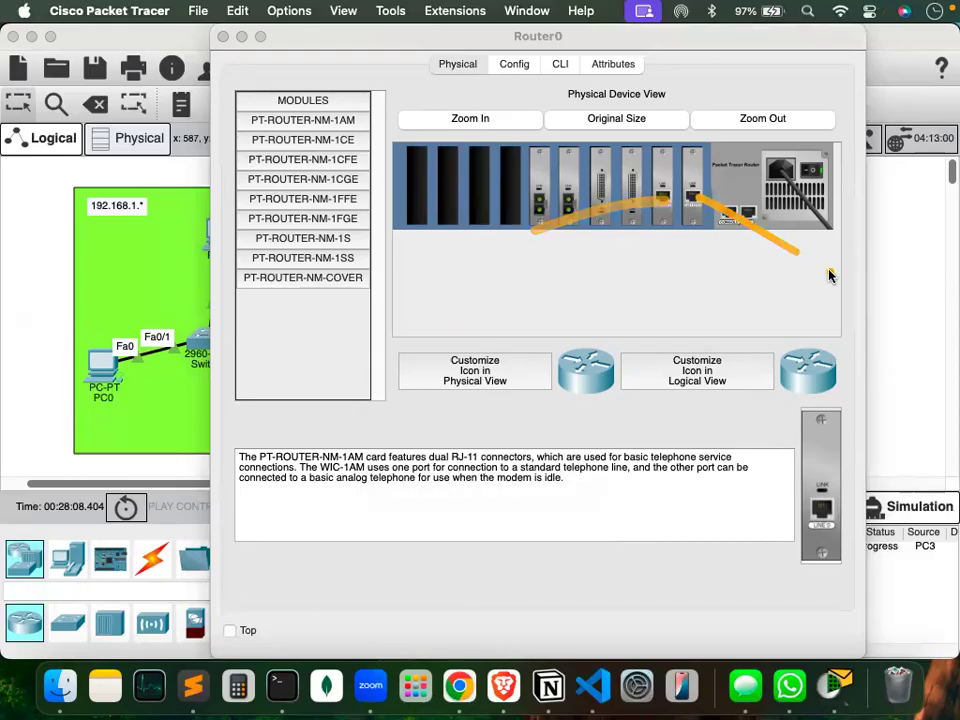
left_click(222, 37)
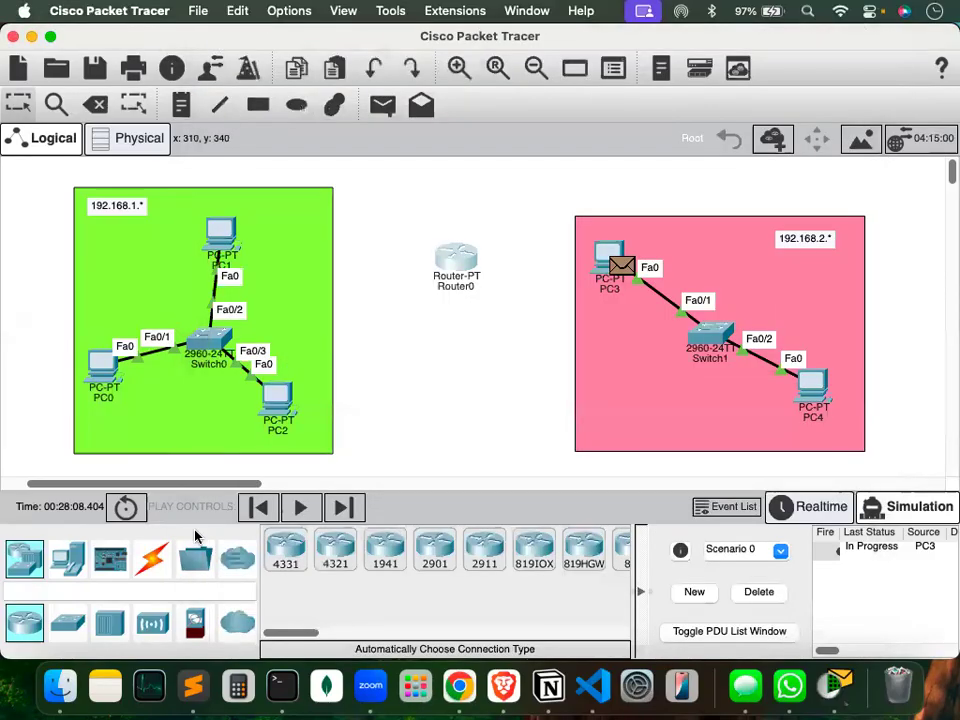
Connect Switch0 to Router0 and Router0 to Switch1, using the automatically chosen connection type for both links.
left_click(151, 558)
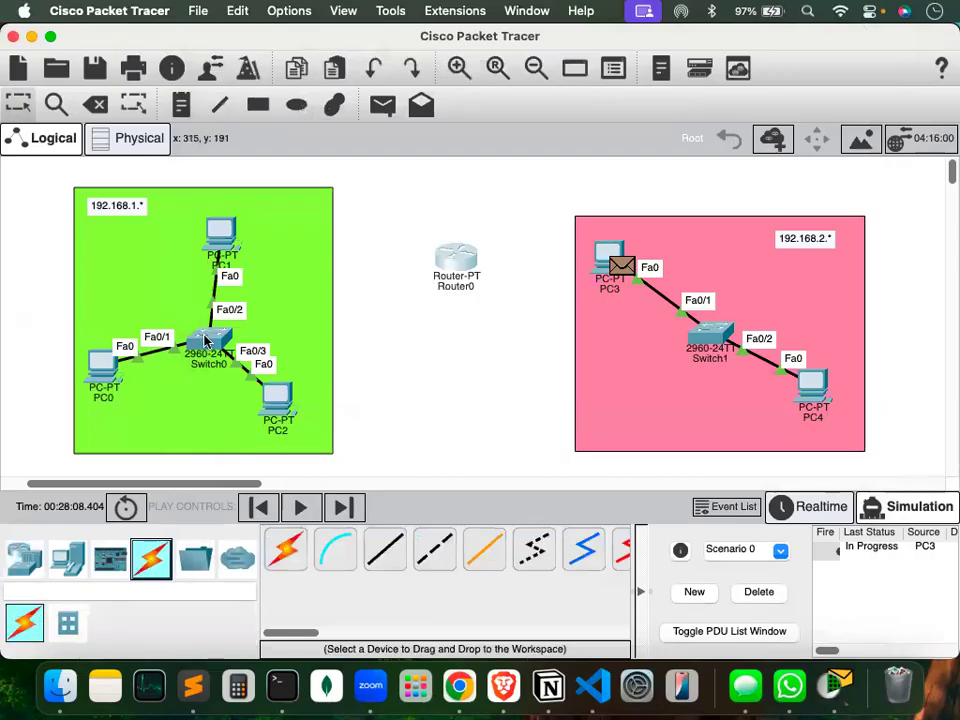
left_click(285, 550)
left_click(217, 343)
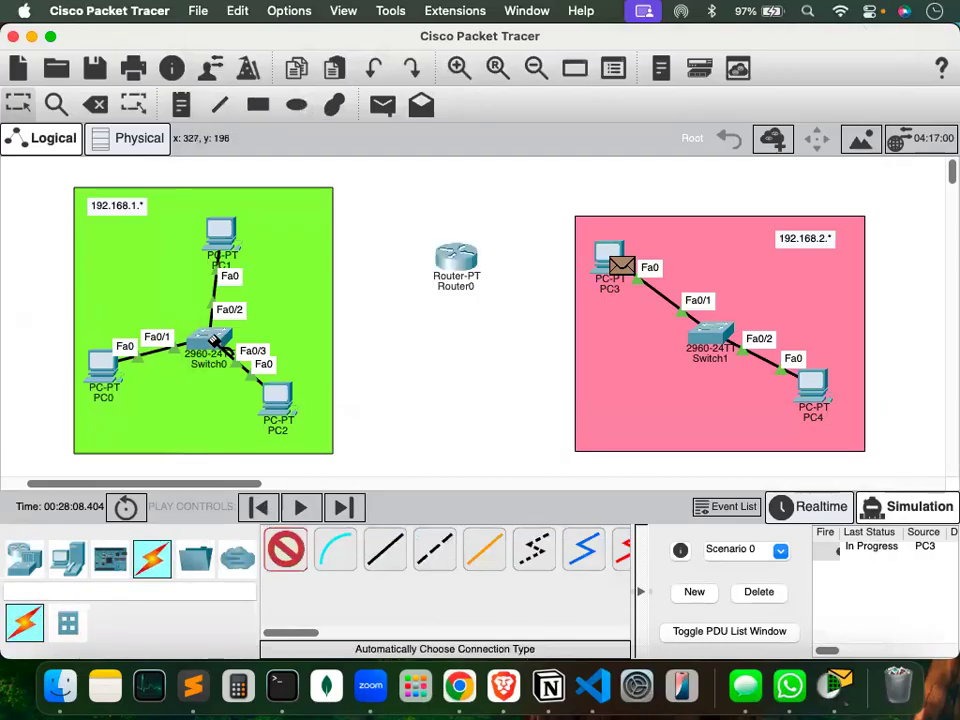
left_click(452, 262)
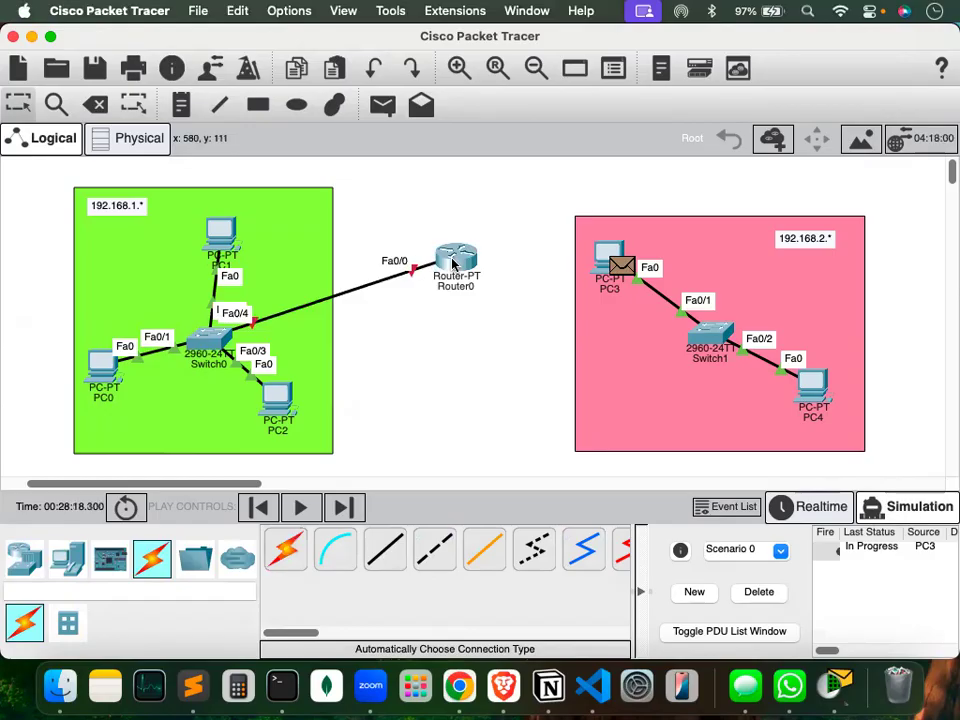
left_click(285, 550)
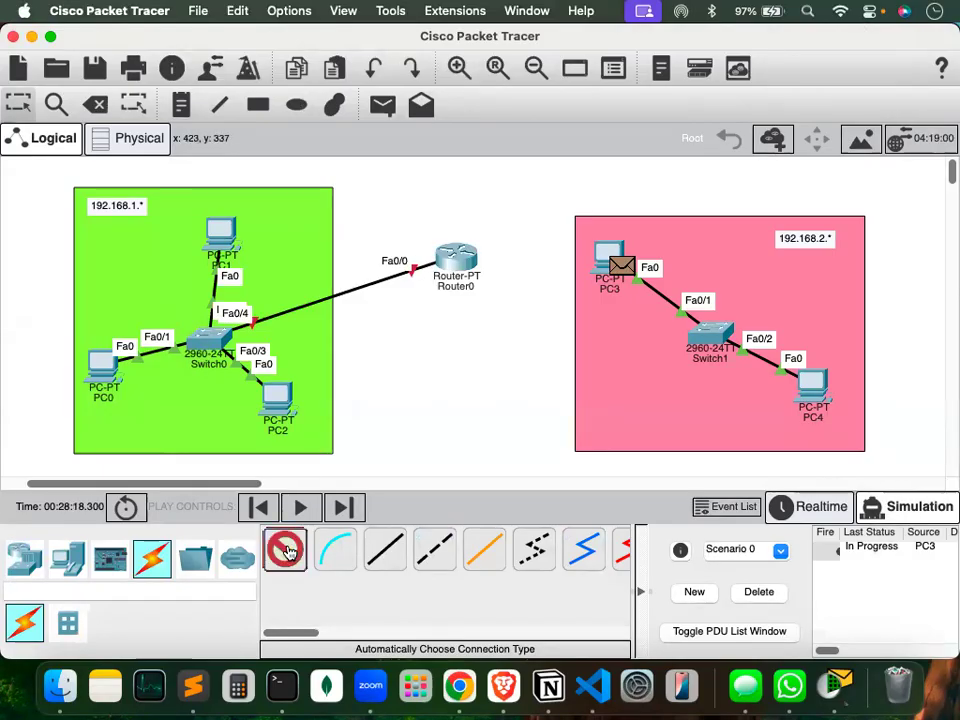
left_click(460, 268)
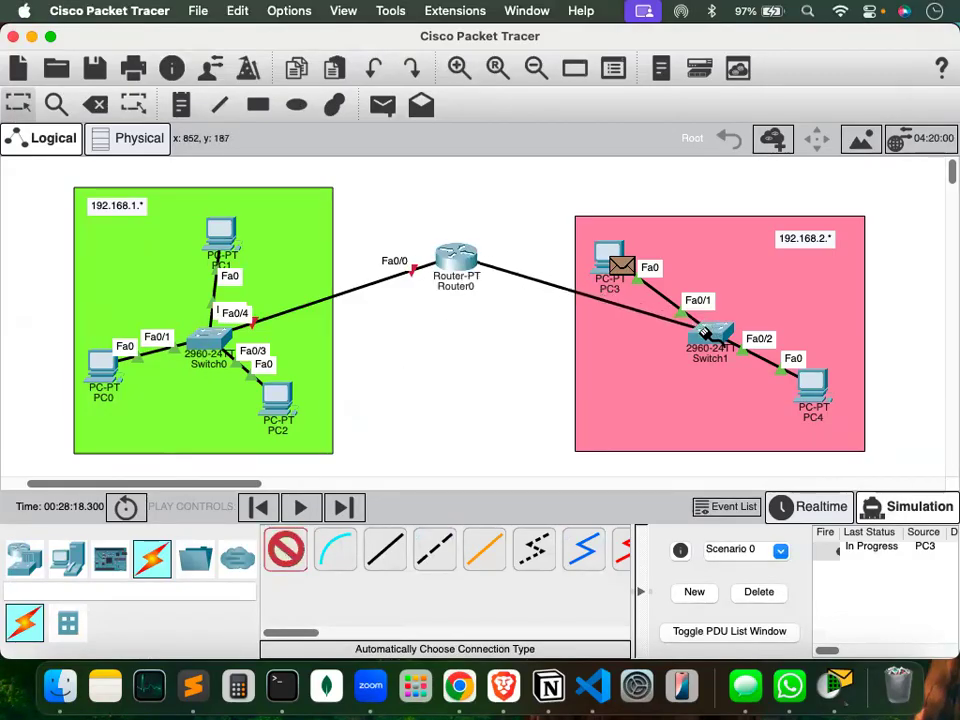
left_click(706, 337)
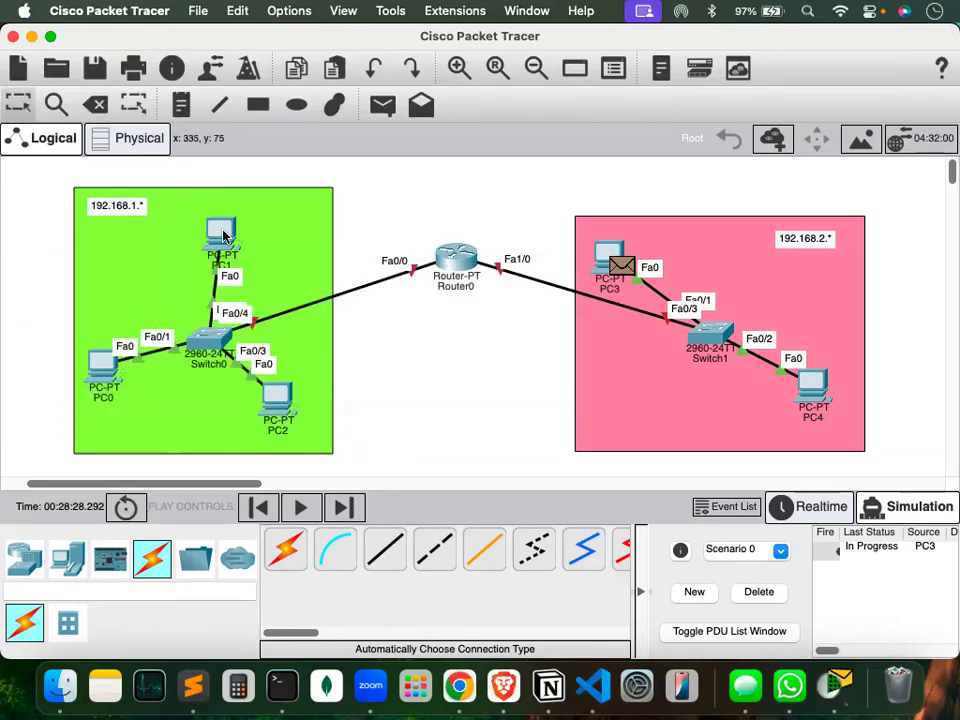
mouse_move(223, 229)
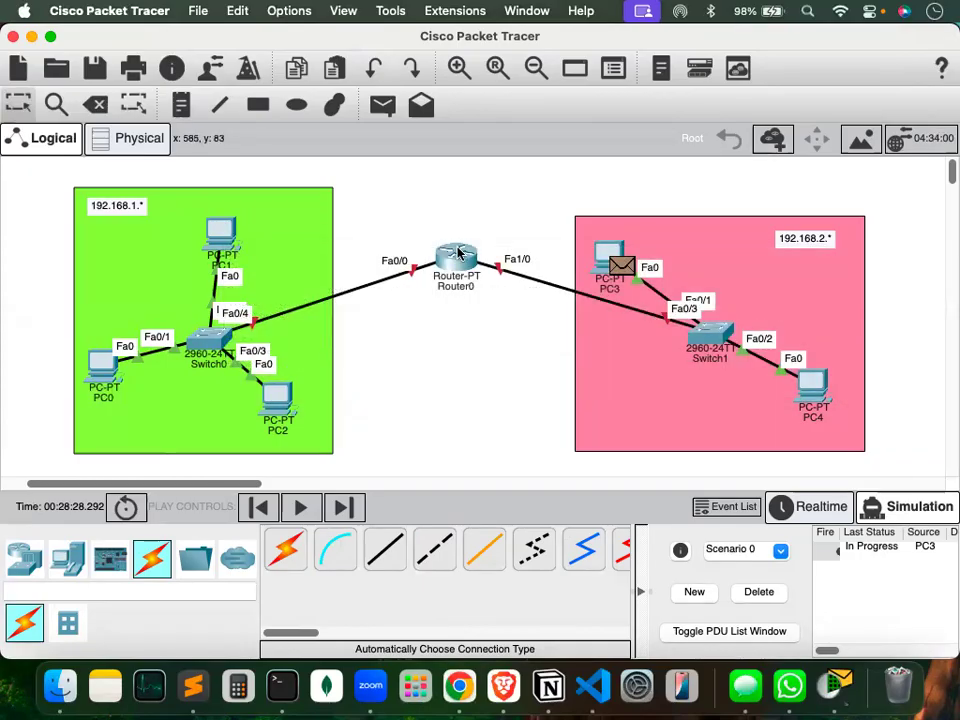
mouse_move(460, 263)
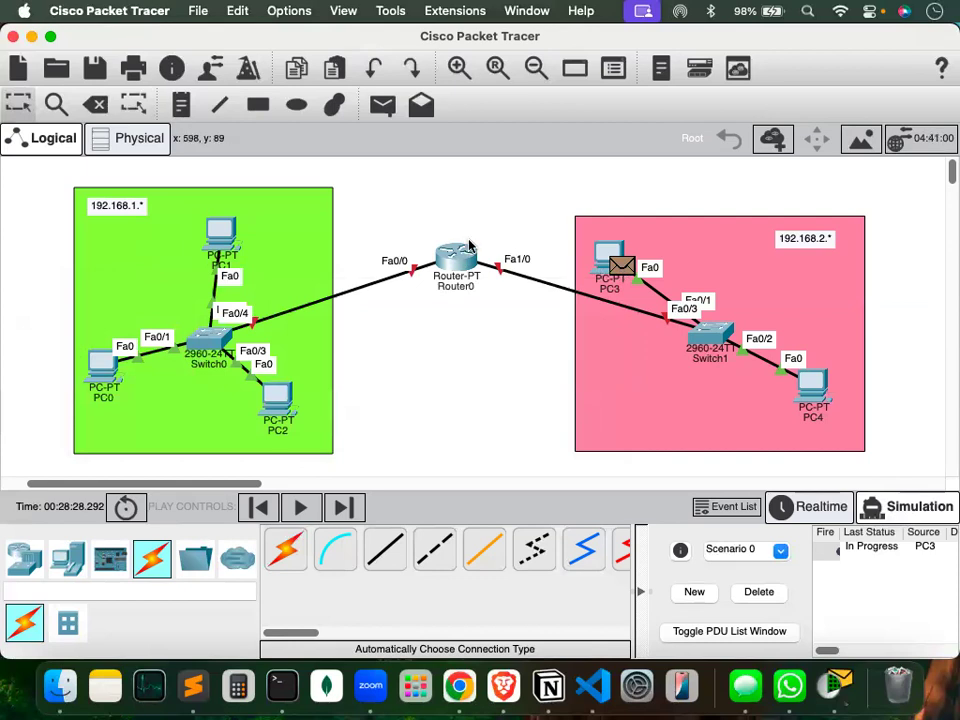
key("ctrl+a")
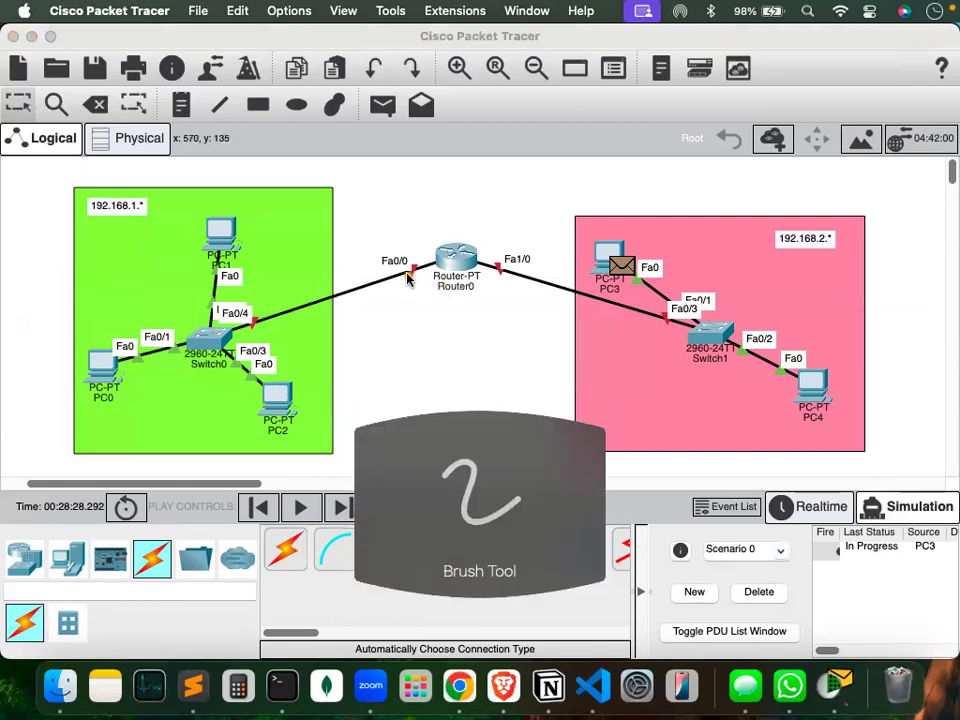
left_click_drag(390, 271, 434, 272)
left_click_drag(500, 274, 572, 279)
key("Escape")
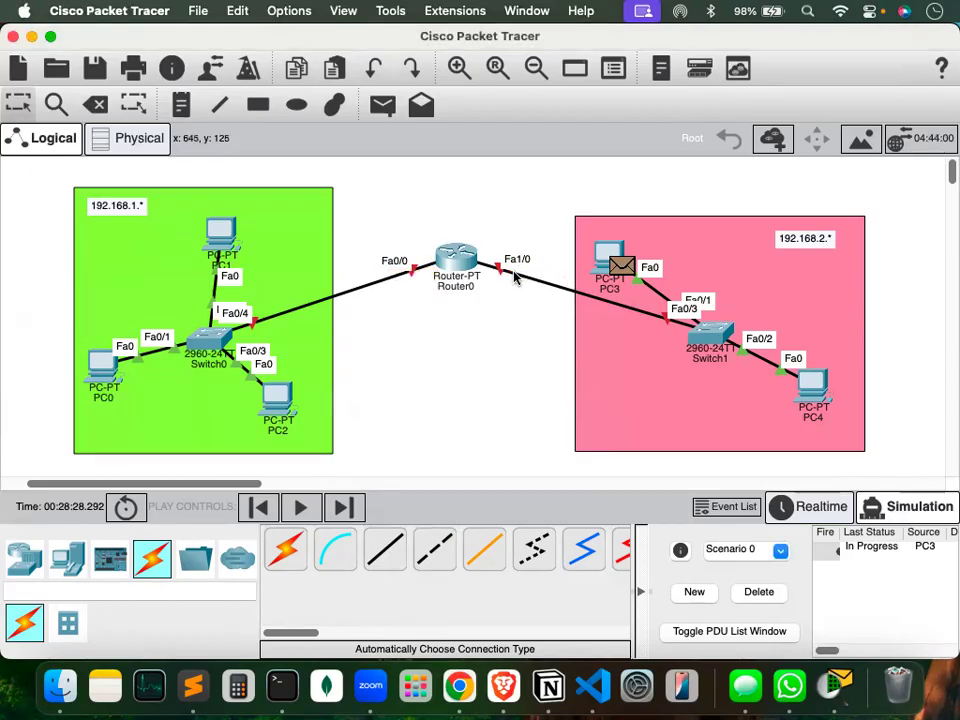
Turn on the port status of Router0's FastEthernet0/0 and FastEthernet1/0 interfaces in its configuration.
left_click(460, 258)
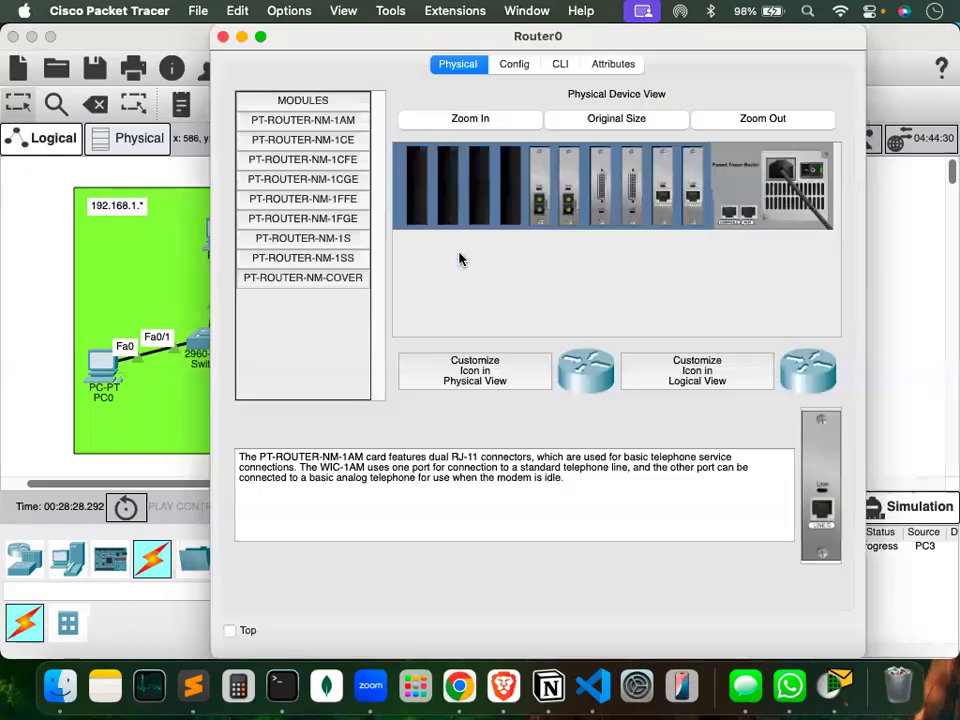
left_click(514, 64)
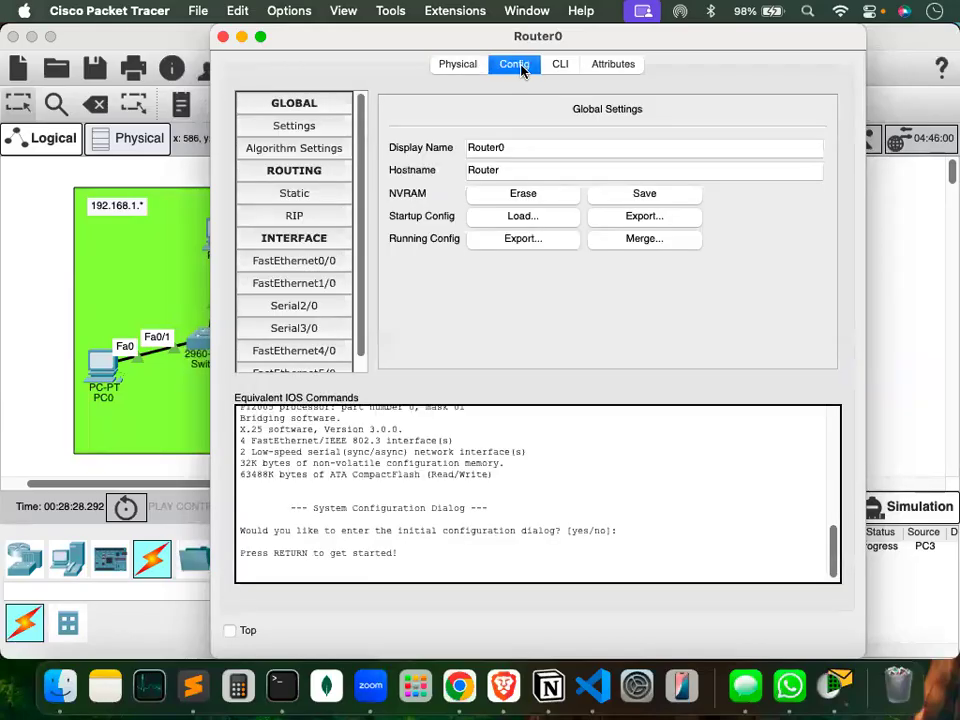
left_click(293, 262)
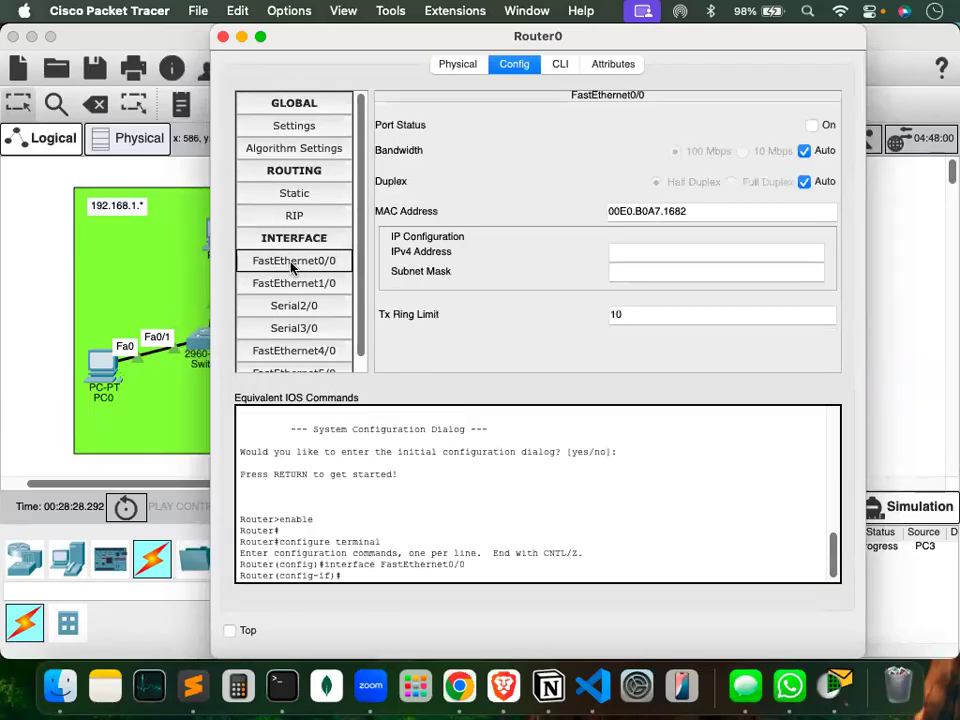
left_click(295, 285)
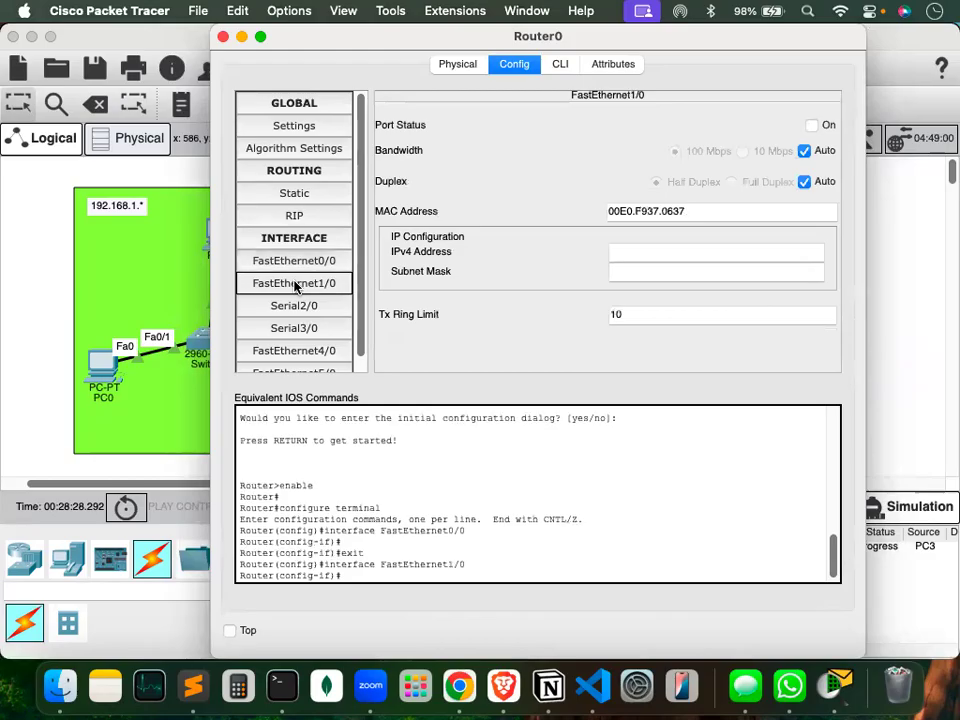
left_click(295, 262)
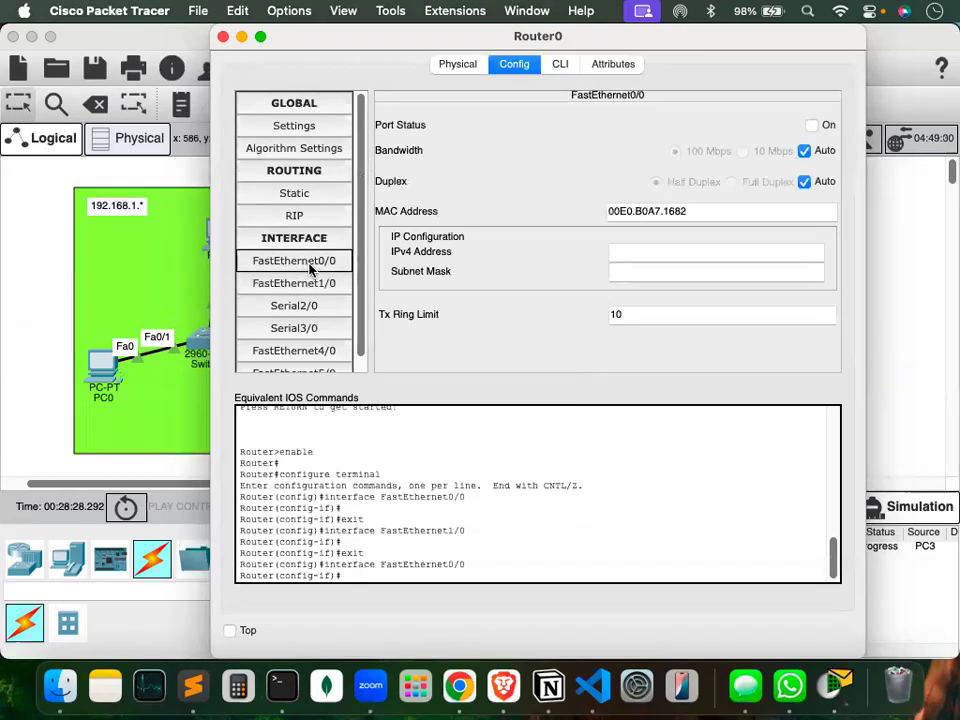
left_click(812, 126)
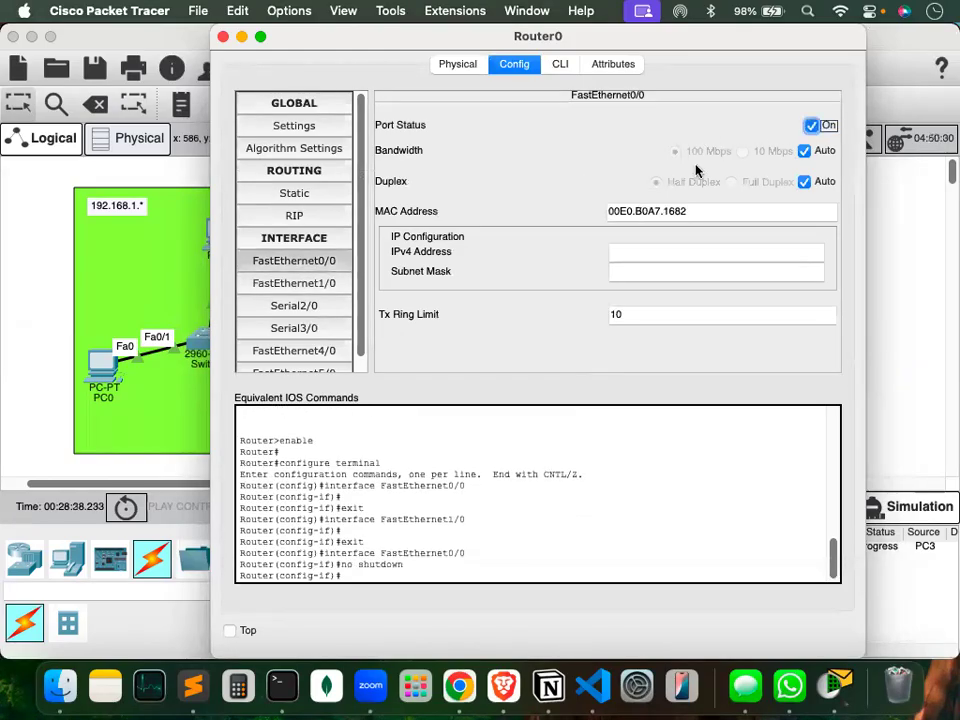
left_click(315, 282)
left_click(812, 126)
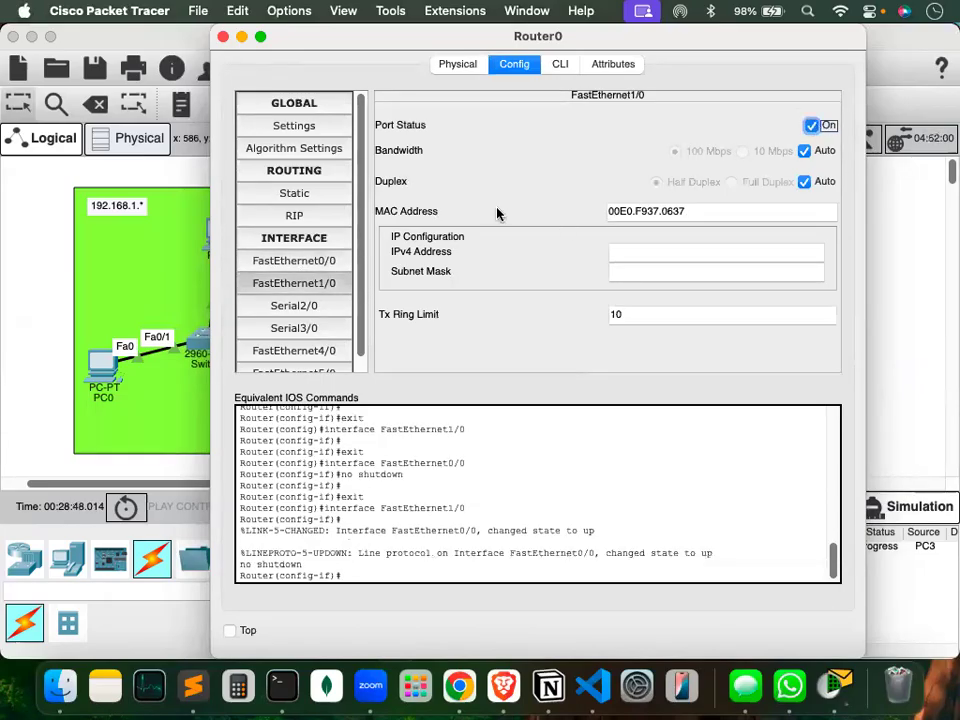
Assign Router0's FastEthernet0/0 interface the IPv4 address 192.168.1.1 with subnet mask 255.255.255.0.
left_click(335, 260)
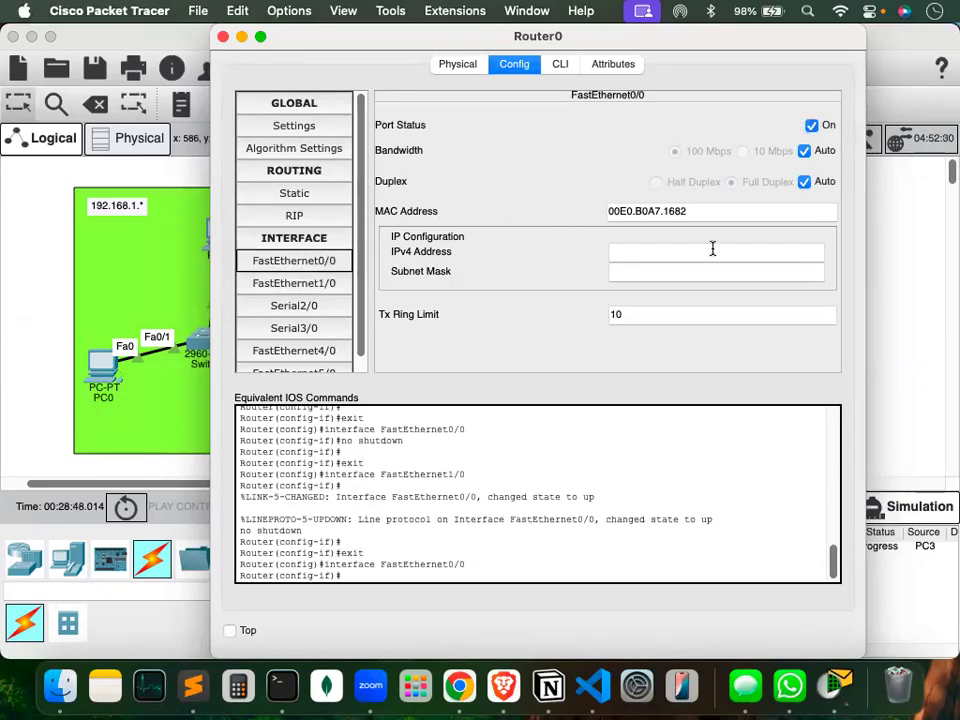
left_click(634, 253)
type("192.168.")
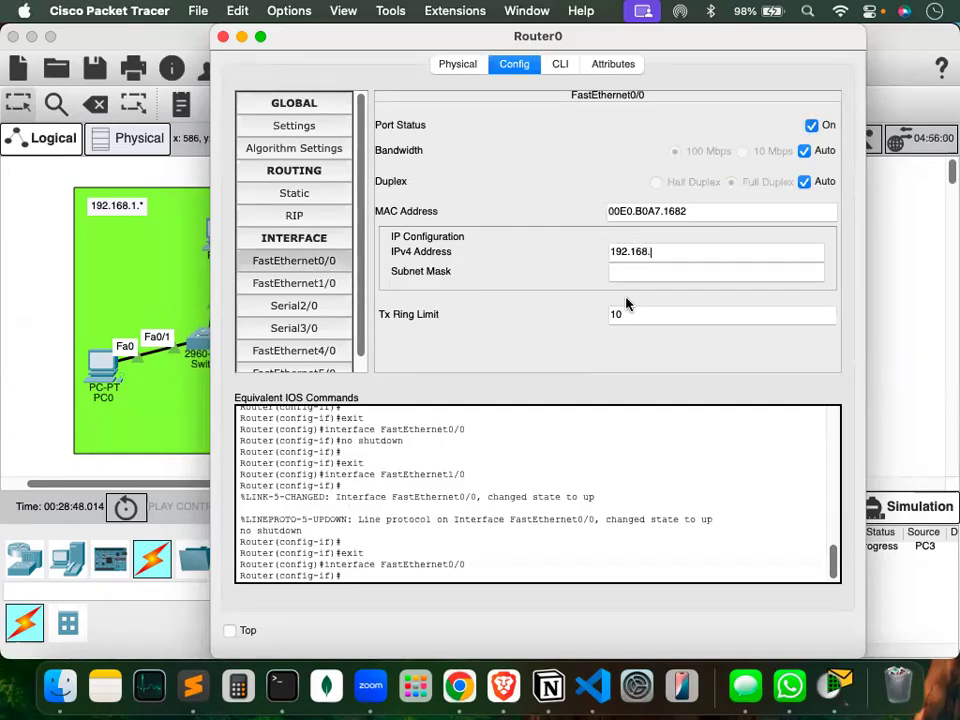
type("1.1")
left_click(658, 274)
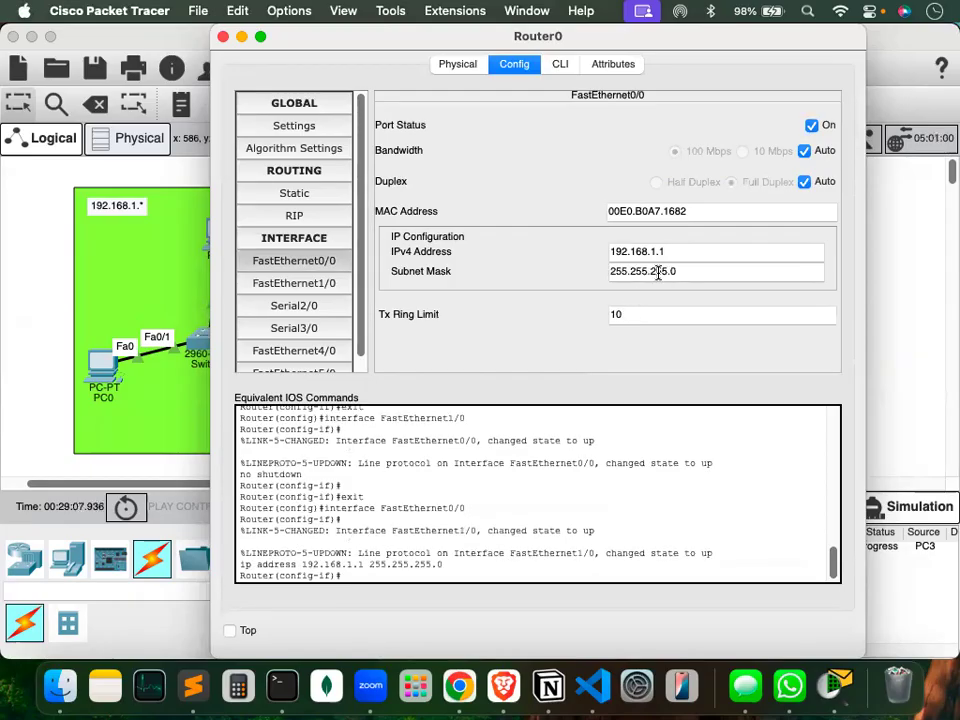
Assign Router0's FastEthernet1/0 interface the IPv4 address 192.168.2.1 with subnet mask 255.255.255.0.
left_click(319, 286)
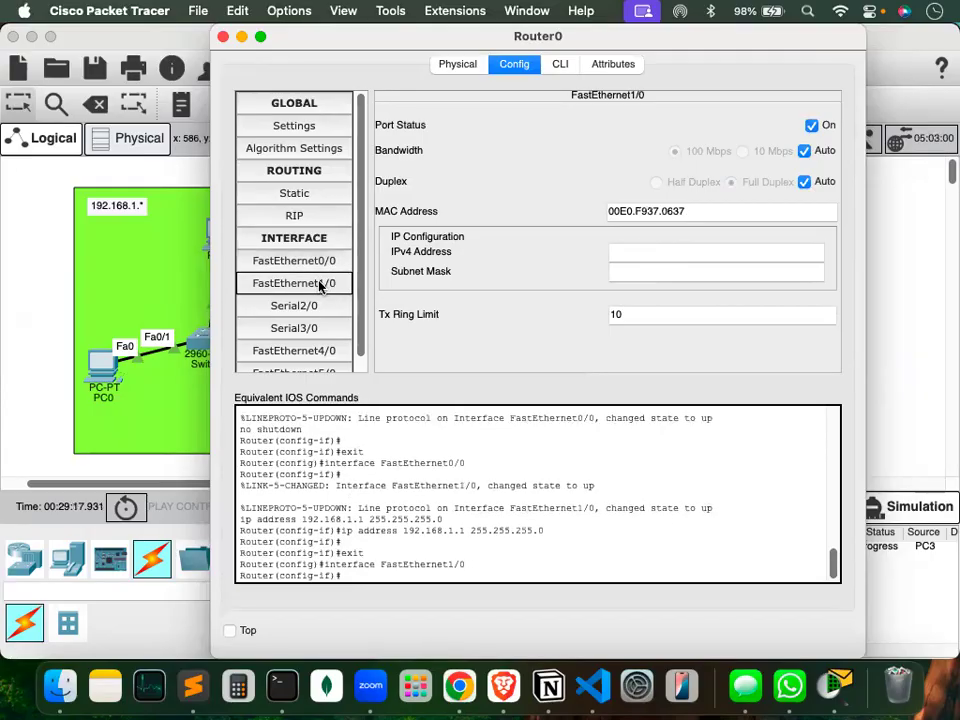
left_click(647, 263)
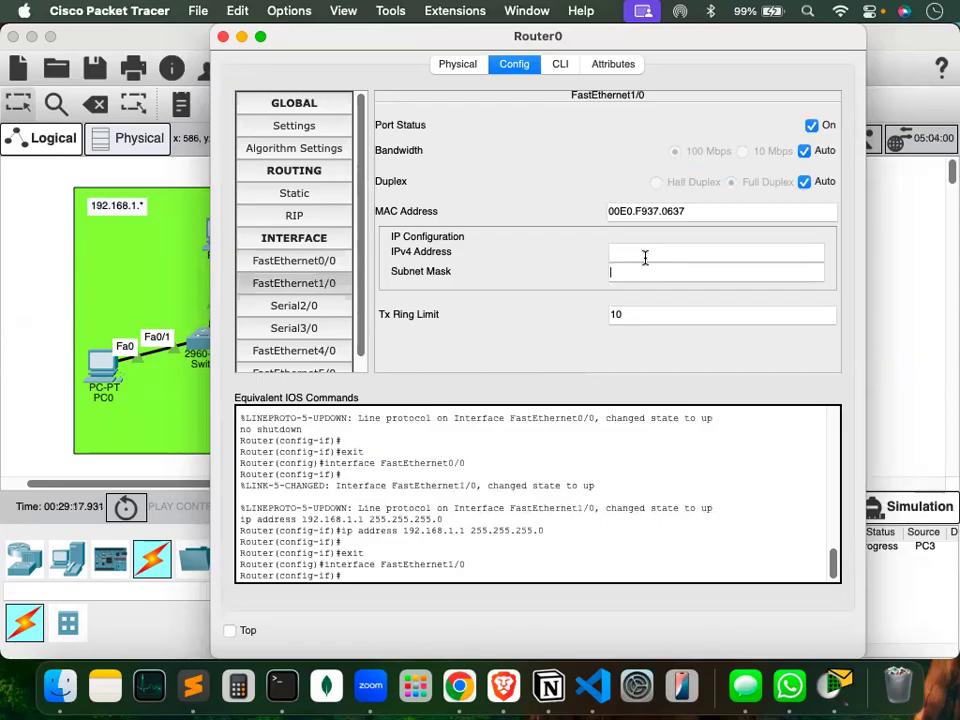
type("192.168.2.1")
left_click(650, 268)
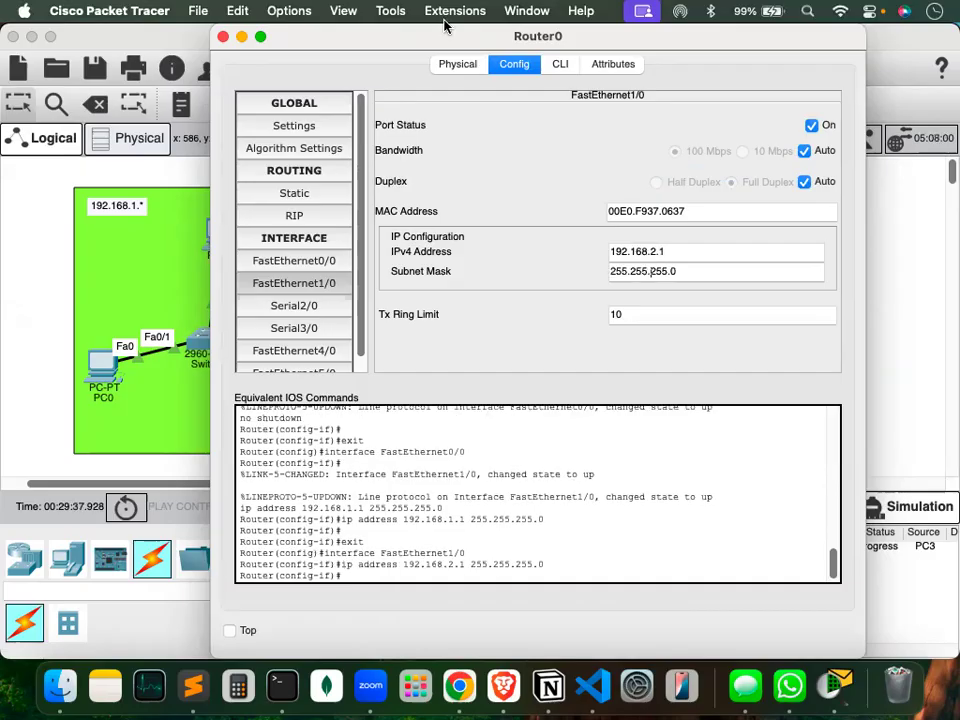
Look over Router0's links to both LANs in the workspace, and close the router's configuration window.
left_click_drag(407, 42, 725, 50)
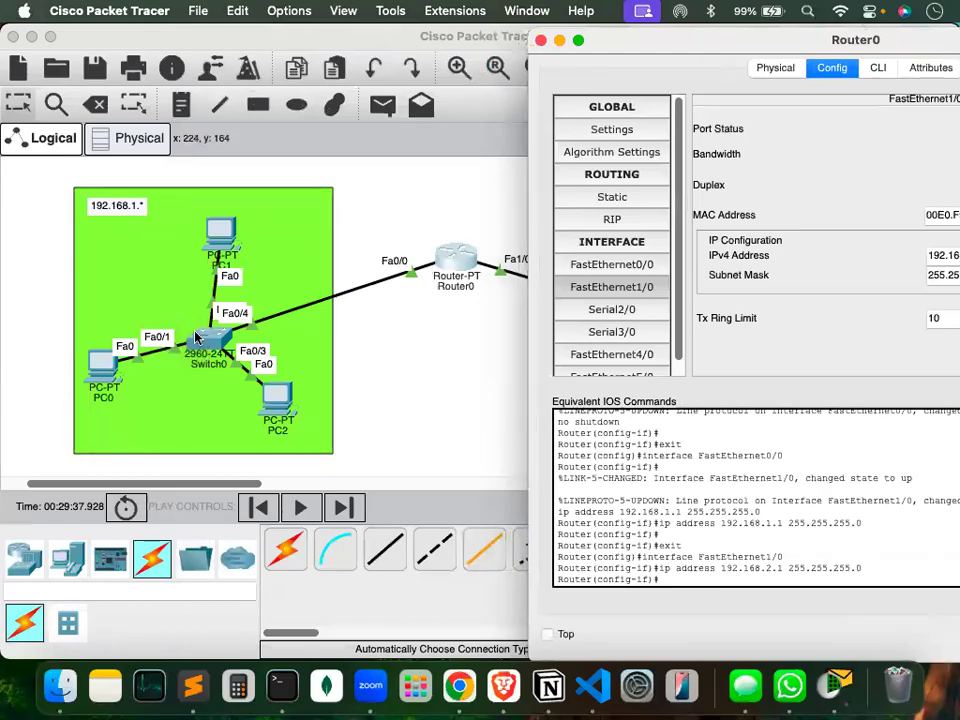
scroll(411, 358, "right", 5)
scroll(411, 358, "right", 1)
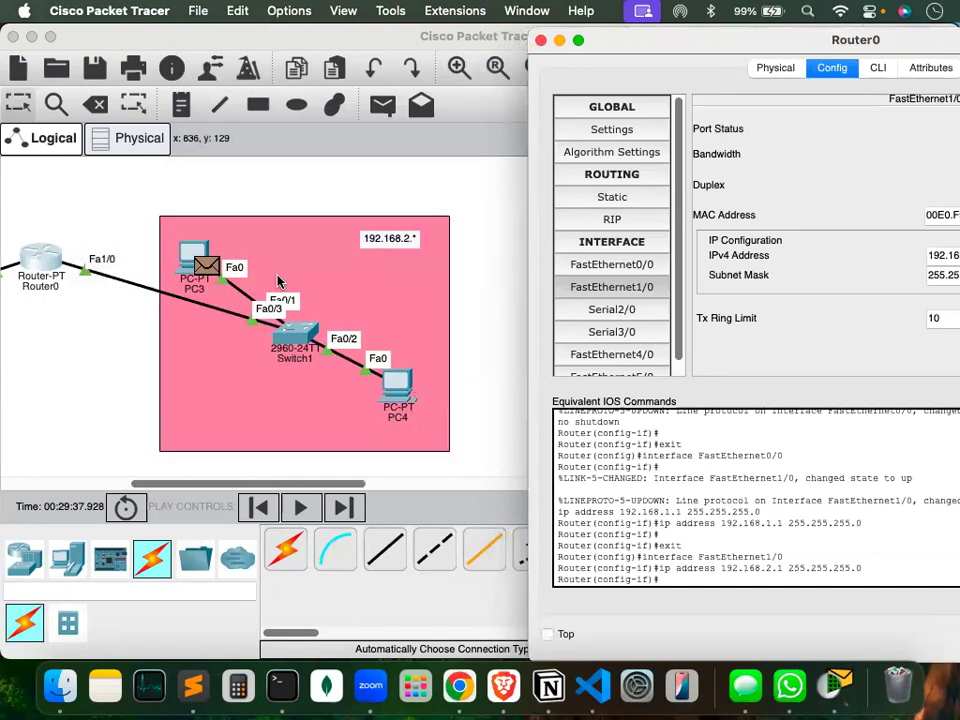
scroll(278, 282, "left", 3)
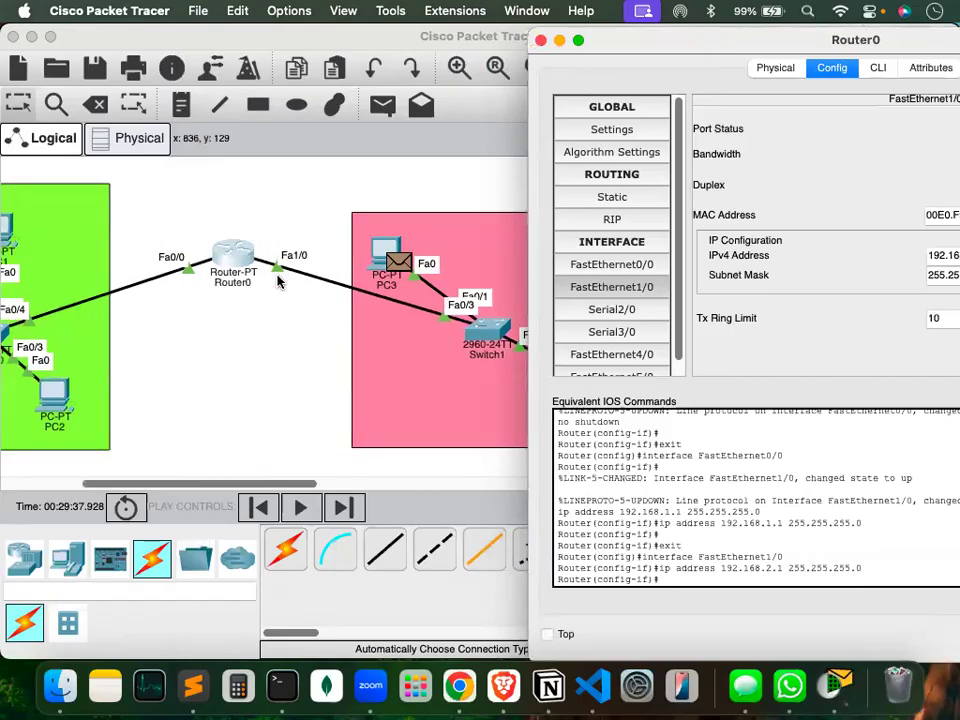
left_click_drag(638, 50, 432, 54)
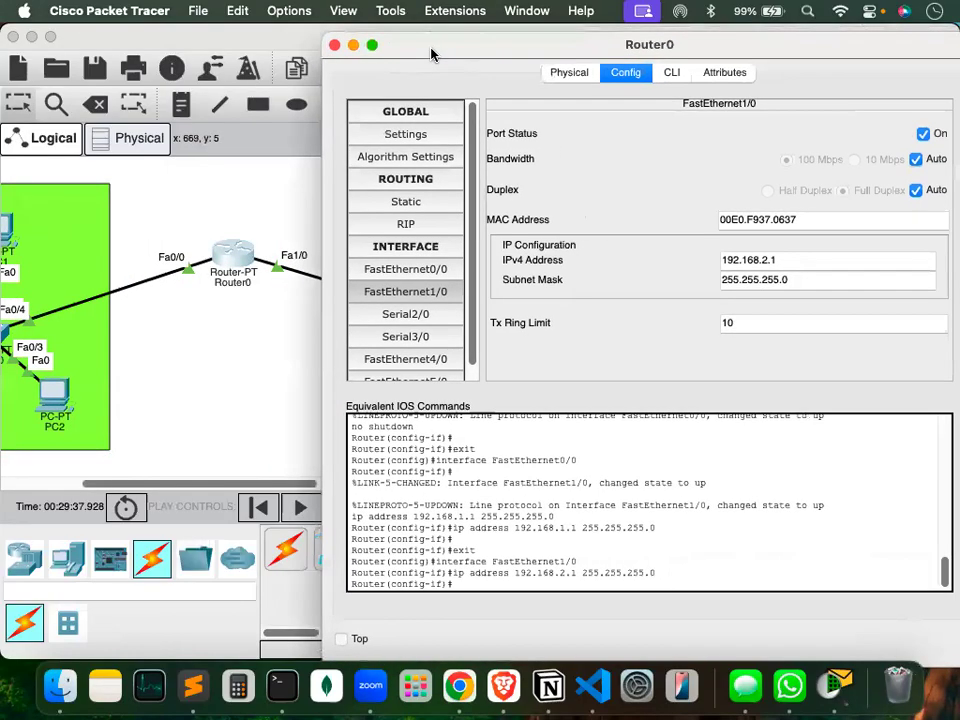
left_click(334, 44)
scroll(342, 292, "left", 4)
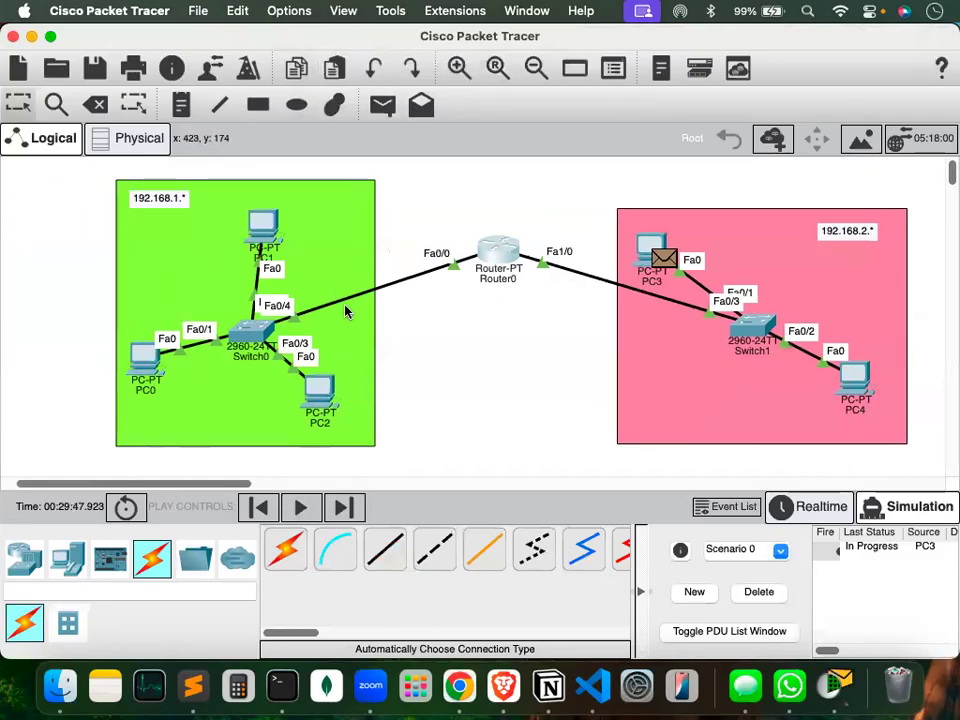
Delete Scenario 0 to clear the pending ICMP packet from PC3.
mouse_move(257, 227)
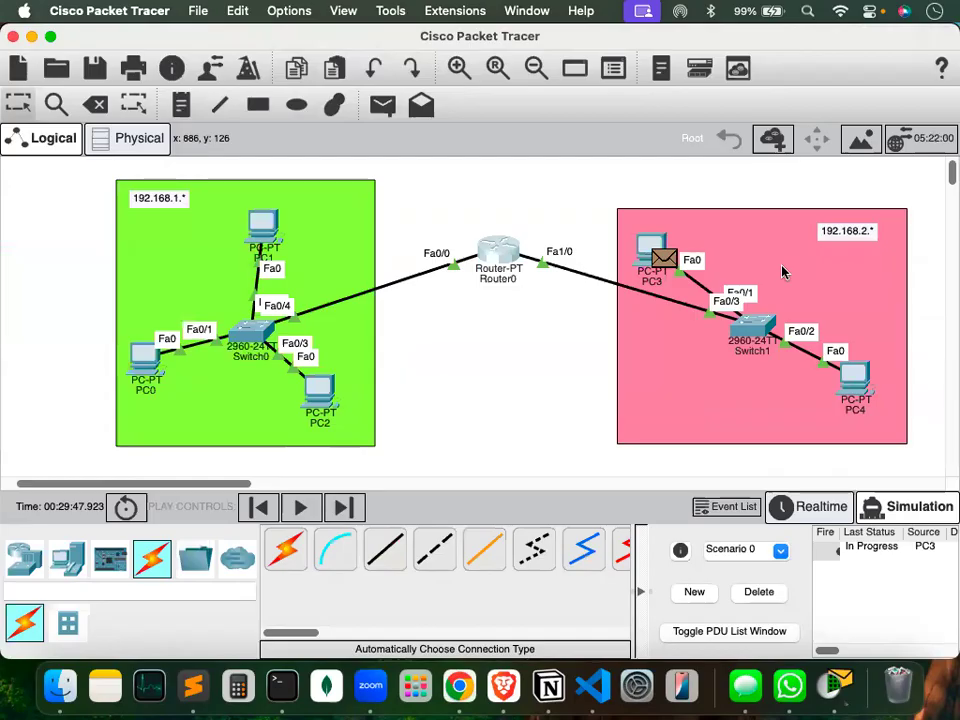
mouse_move(670, 251)
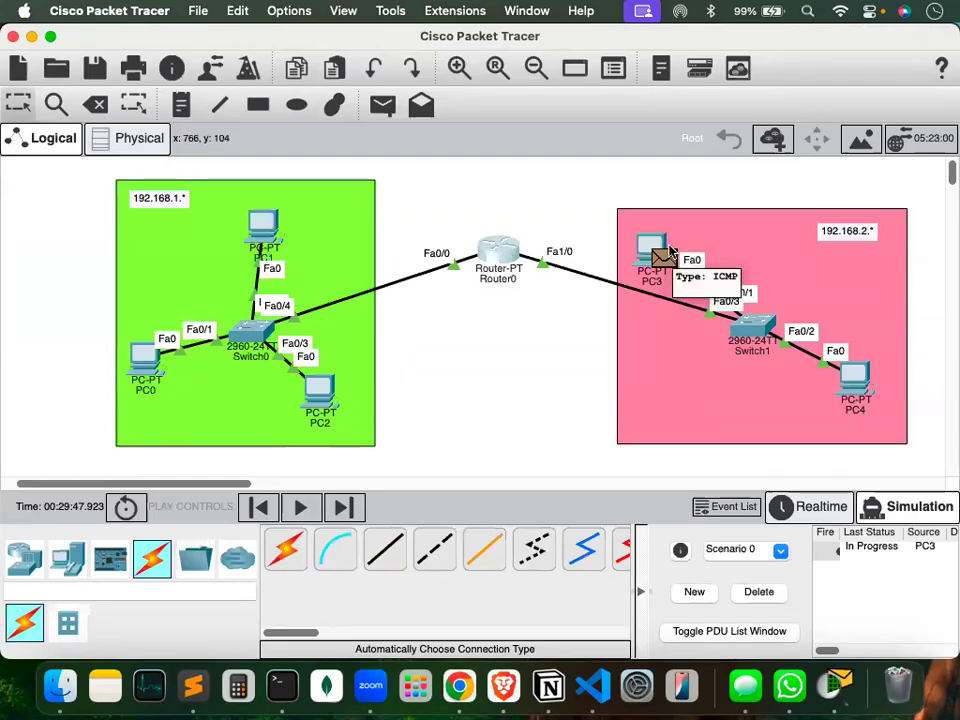
left_click(756, 594)
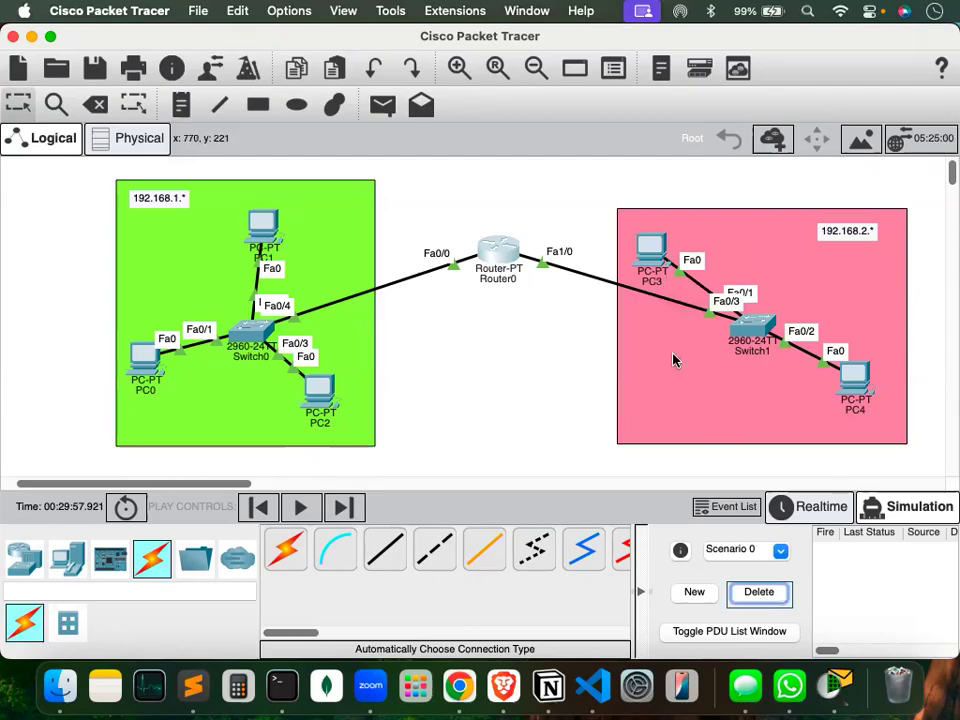
Compare the IP settings of Router0's FastEthernet0/0 and FastEthernet1/0 interfaces, and close the router's window.
left_click(502, 248)
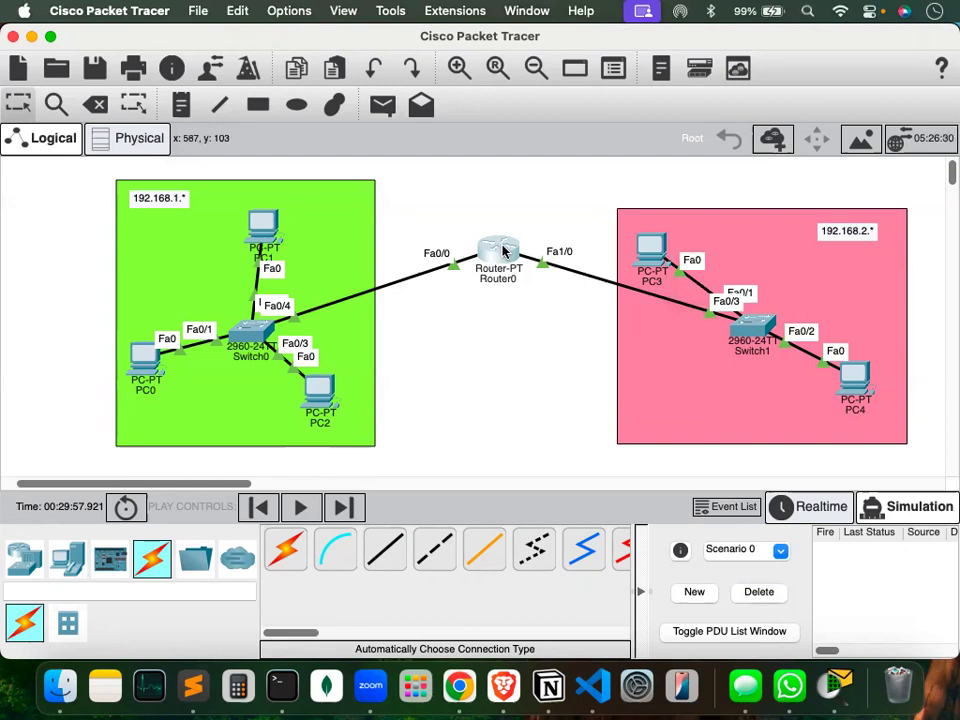
left_click(502, 248)
left_click(315, 263)
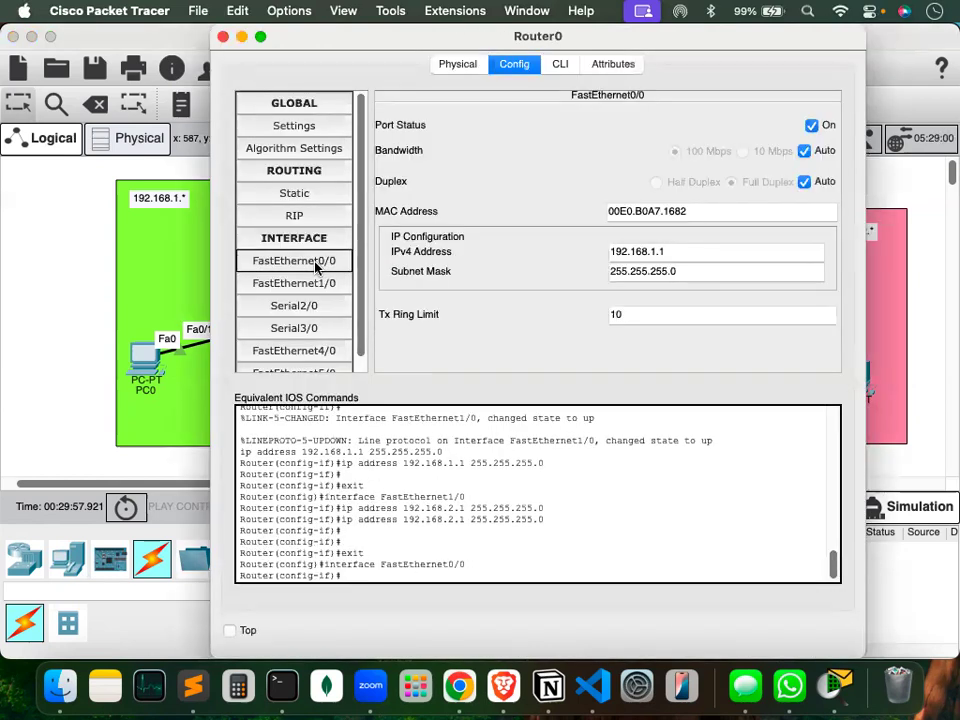
left_click(317, 283)
left_click(317, 260)
left_click(315, 285)
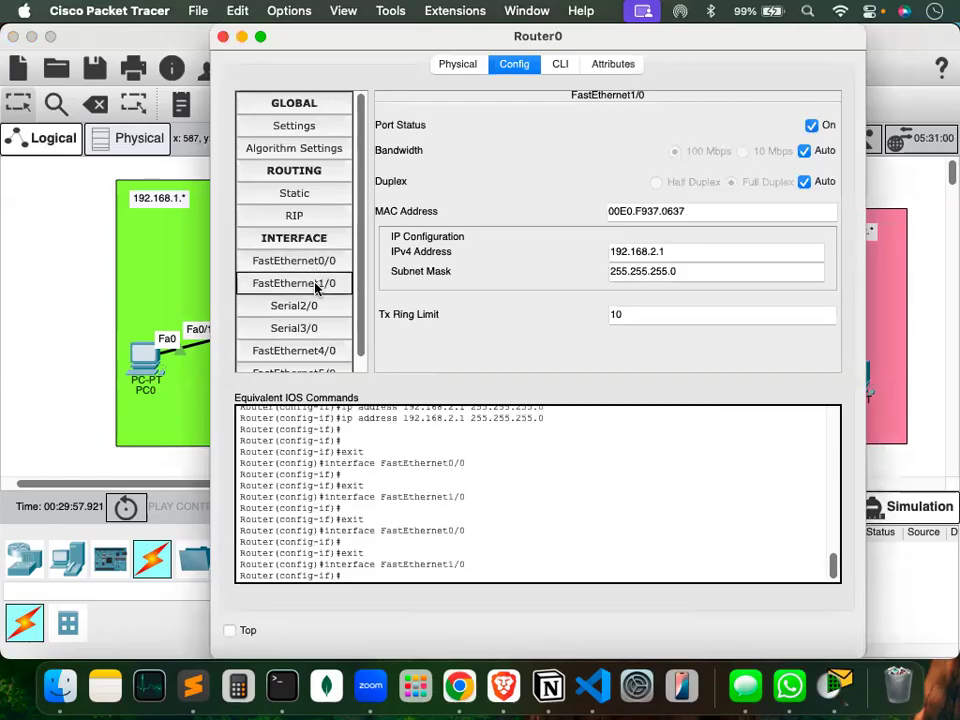
left_click(317, 265)
left_click(321, 285)
left_click(325, 258)
left_click(222, 36)
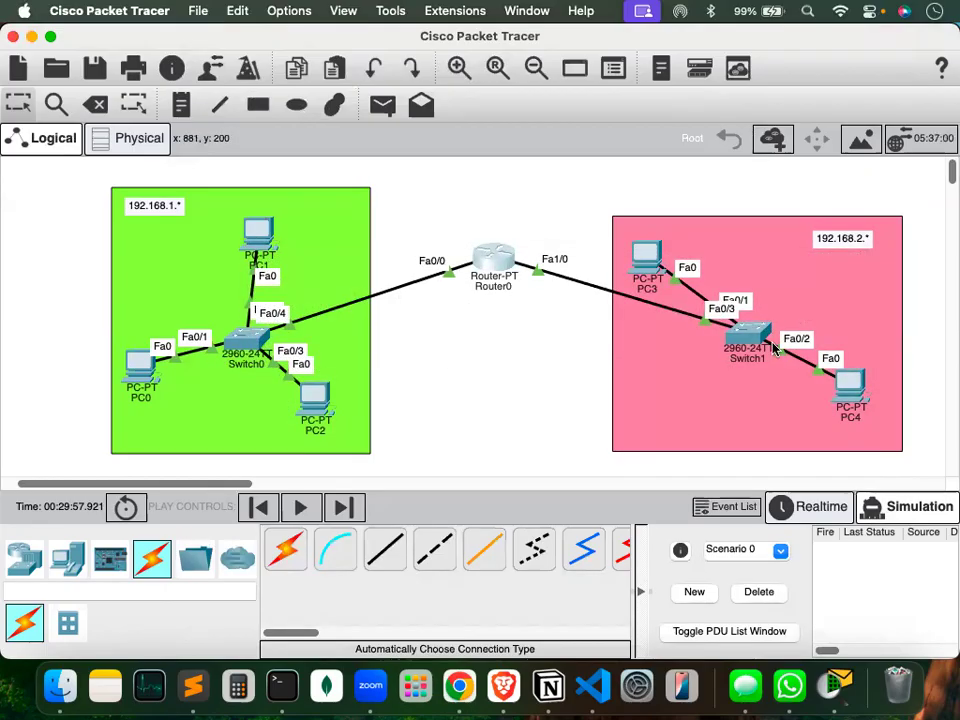
key("ctrl+Tab")
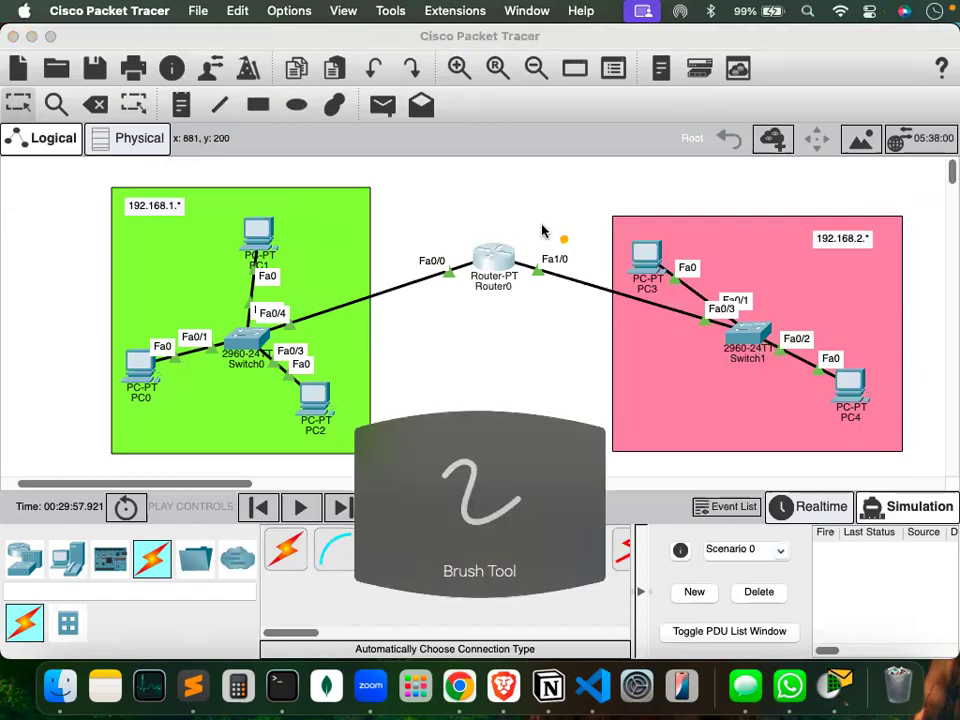
mouse_move(166, 224)
left_mouse_down()
mouse_move(150, 214)
mouse_move(184, 218)
left_mouse_up()
mouse_move(870, 263)
left_mouse_down()
mouse_move(858, 256)
mouse_move(886, 256)
left_mouse_up()
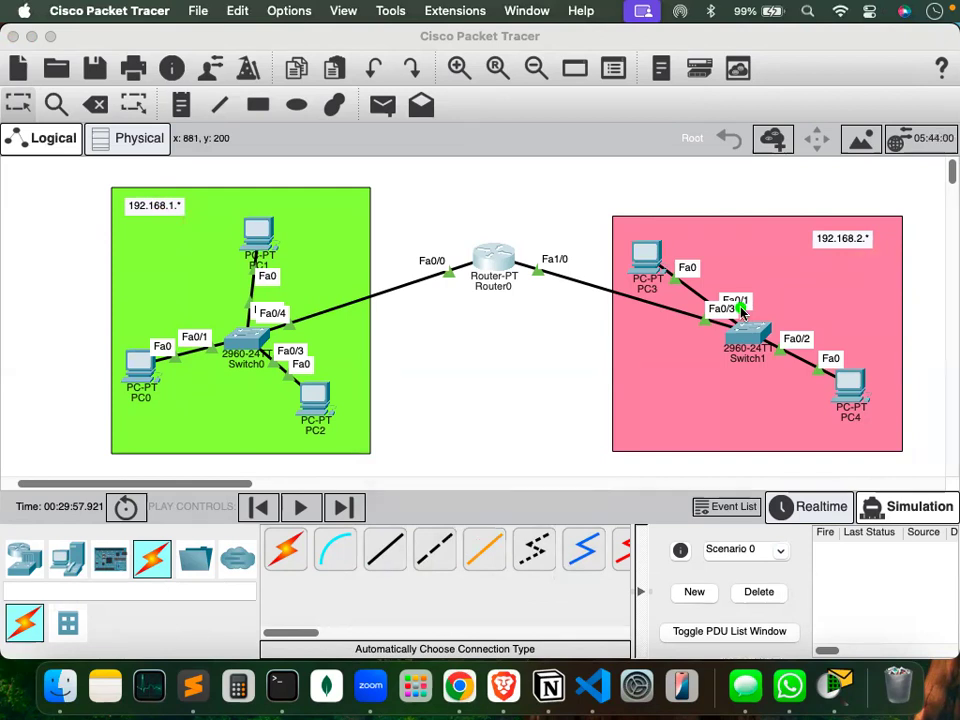
mouse_move(404, 180)
left_mouse_down()
mouse_move(90, 371)
mouse_move(437, 333)
mouse_move(369, 197)
left_mouse_up()
mouse_move(880, 180)
left_mouse_down()
mouse_move(557, 193)
mouse_move(643, 506)
mouse_move(890, 215)
mouse_move(875, 210)
left_mouse_up()
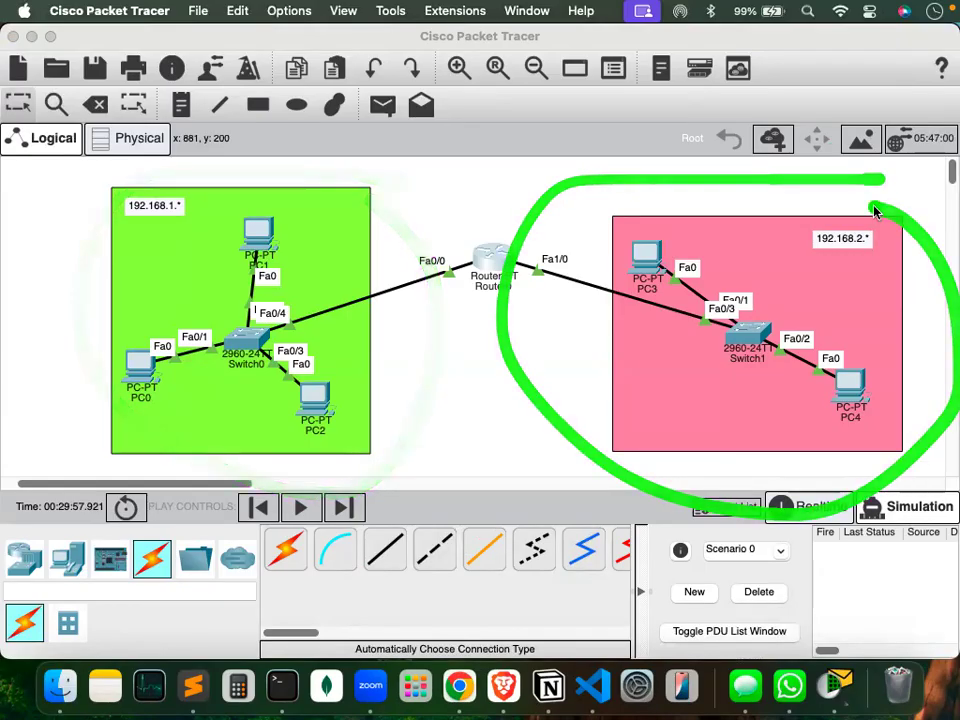
mouse_move(549, 194)
left_mouse_down()
mouse_move(505, 360)
mouse_move(484, 208)
left_mouse_up()
mouse_move(920, 188)
left_mouse_down()
mouse_move(94, 163)
mouse_move(260, 562)
mouse_move(752, 55)
left_mouse_up()
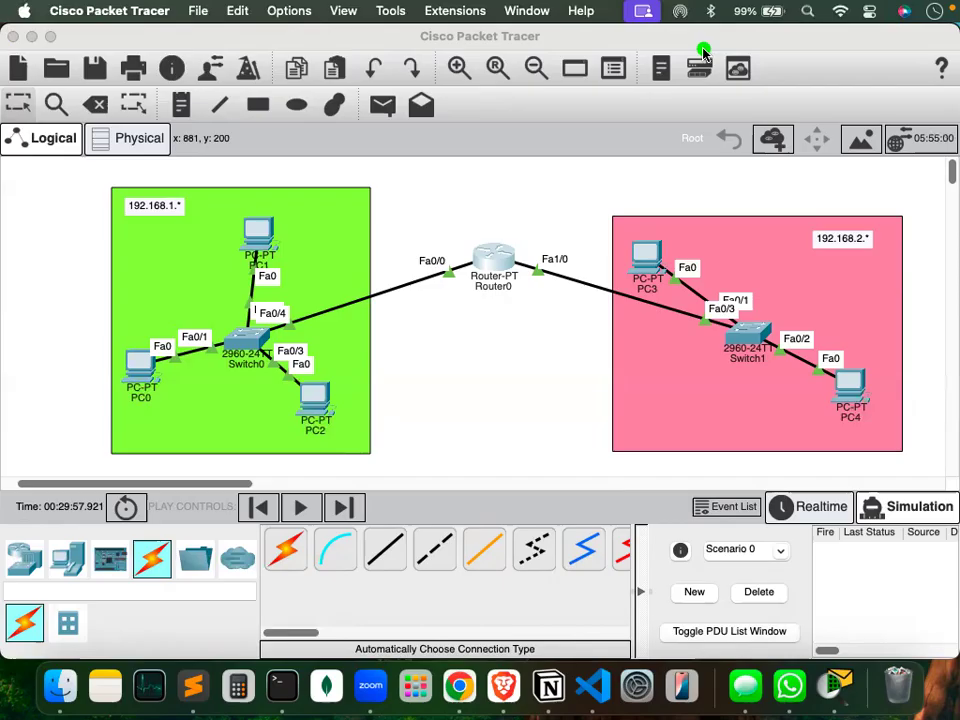
Create a simple PDU from PC1 to PC4 and play the simulation to test communication across the router.
left_click(387, 107)
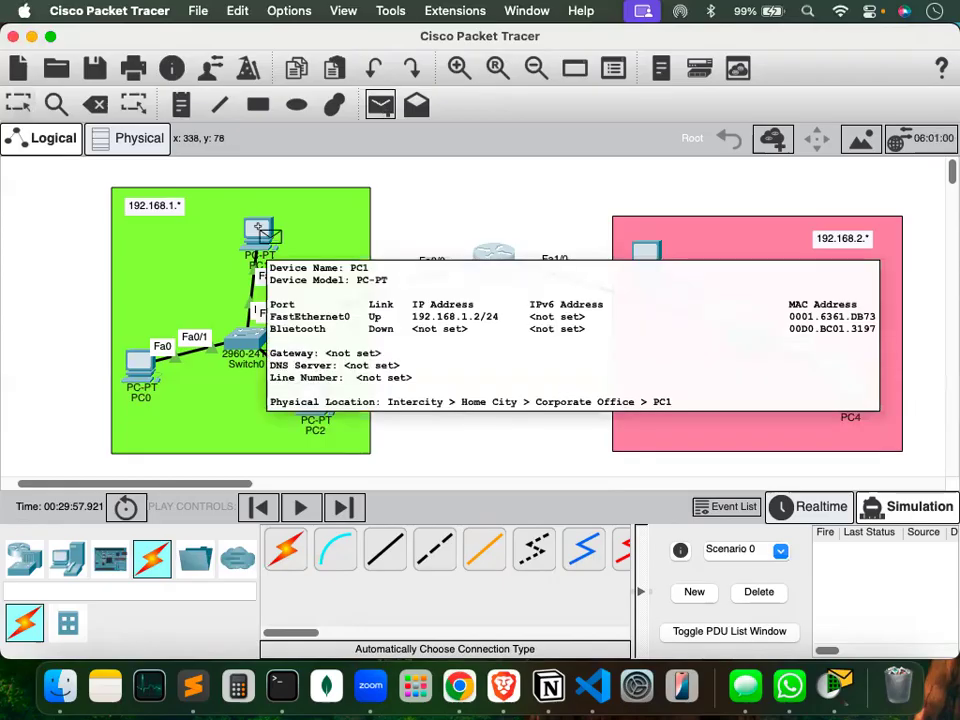
left_click(260, 230)
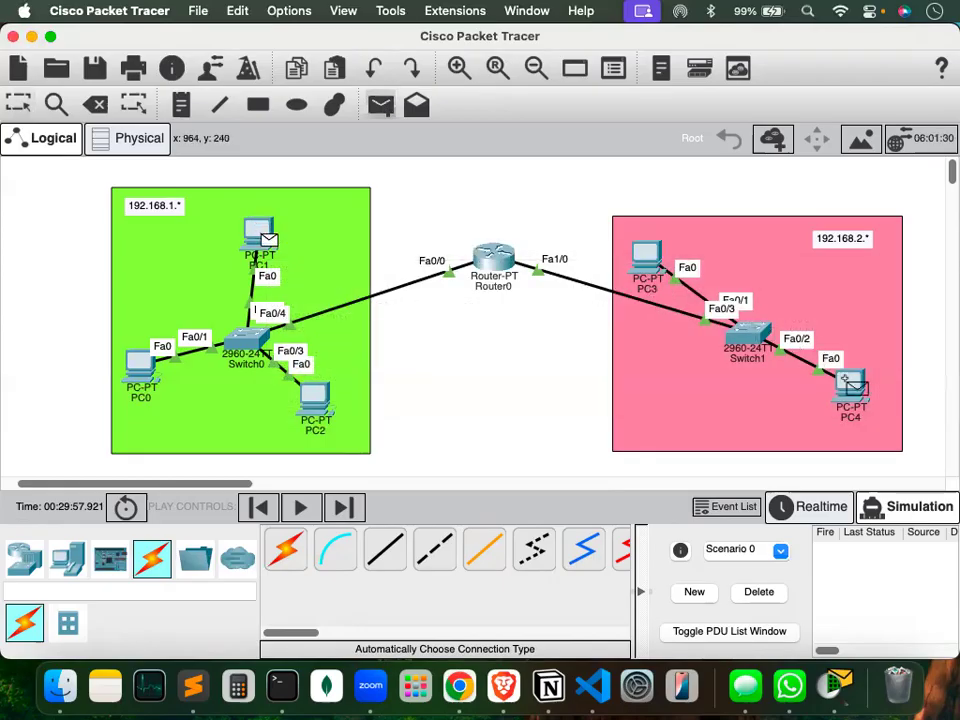
left_click(850, 385)
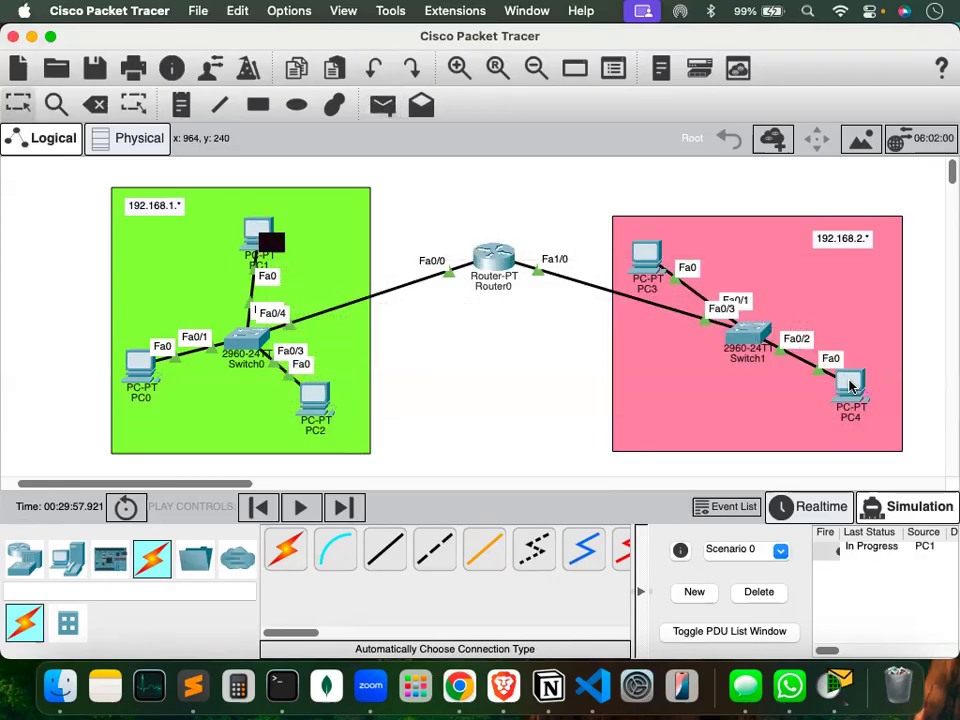
left_click(300, 508)
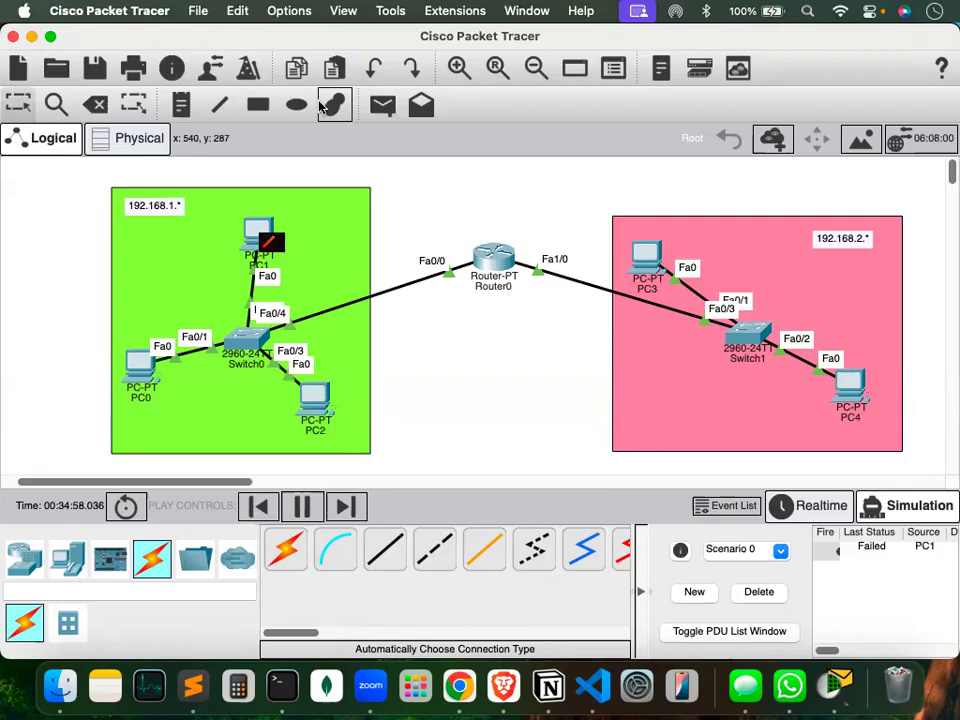
Recheck the IPv4 addresses on Router0's FastEthernet0/0 and FastEthernet1/0 interfaces, then return to the topology.
left_click(500, 259)
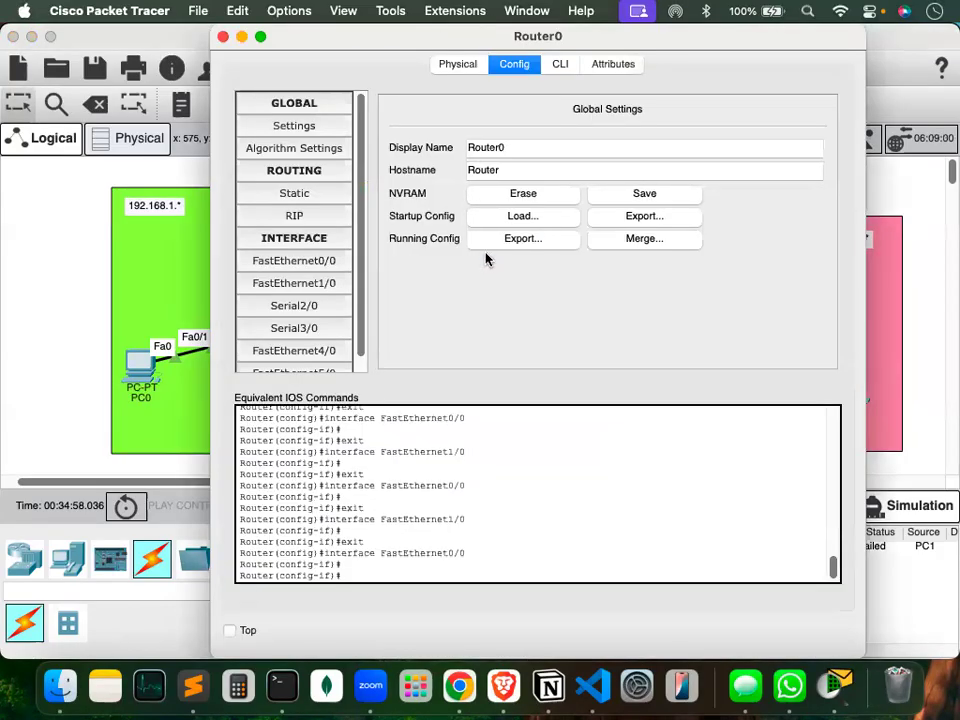
left_click(222, 37)
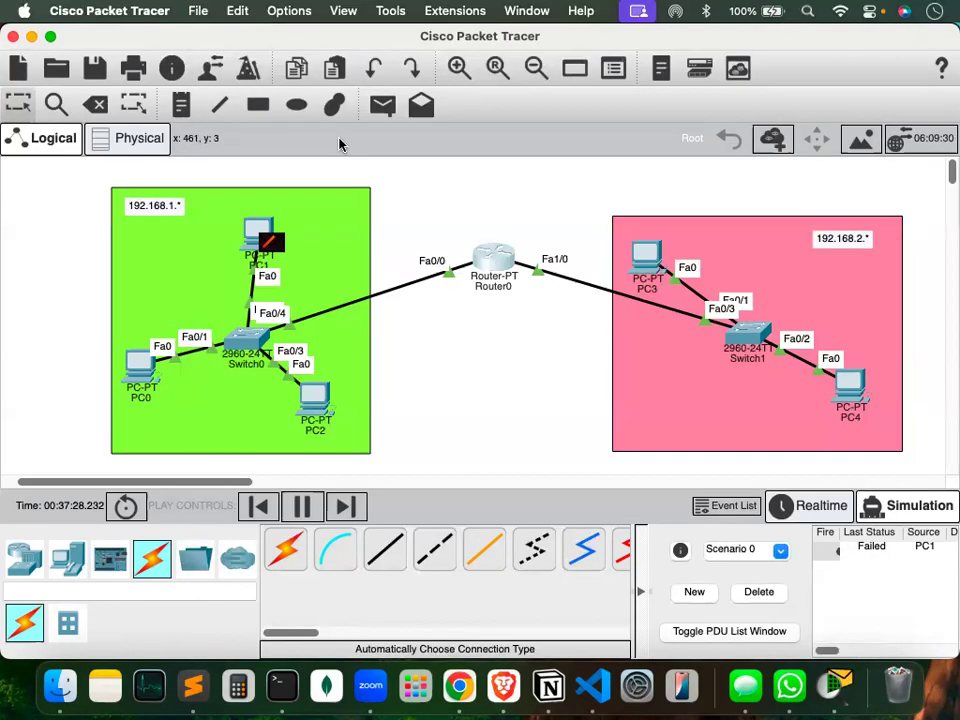
left_click(493, 257)
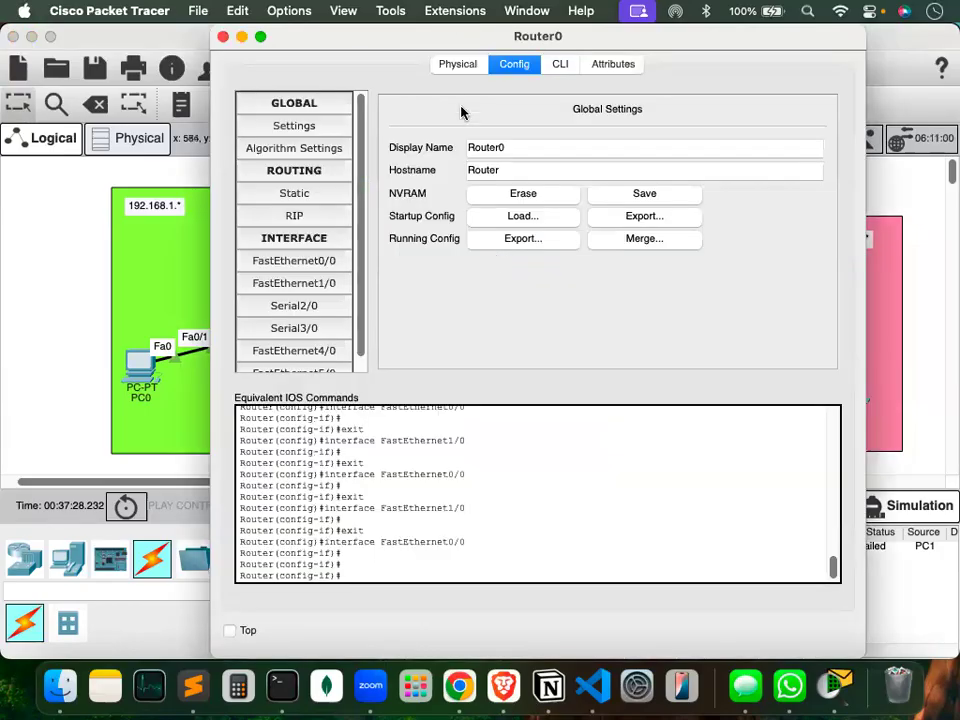
left_click_drag(390, 48, 662, 65)
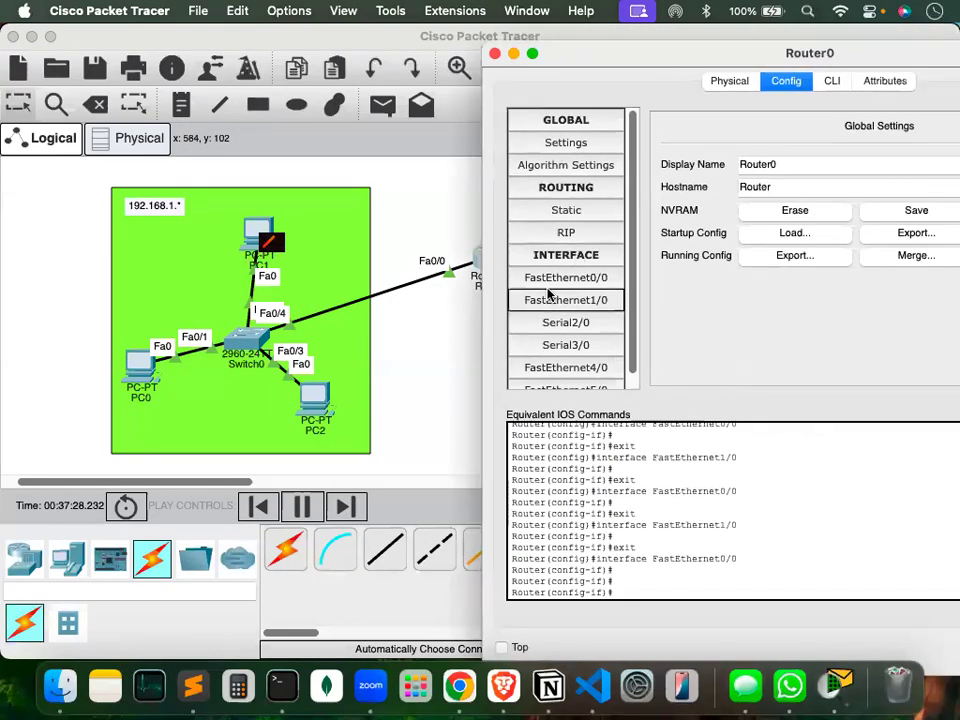
left_click(712, 371)
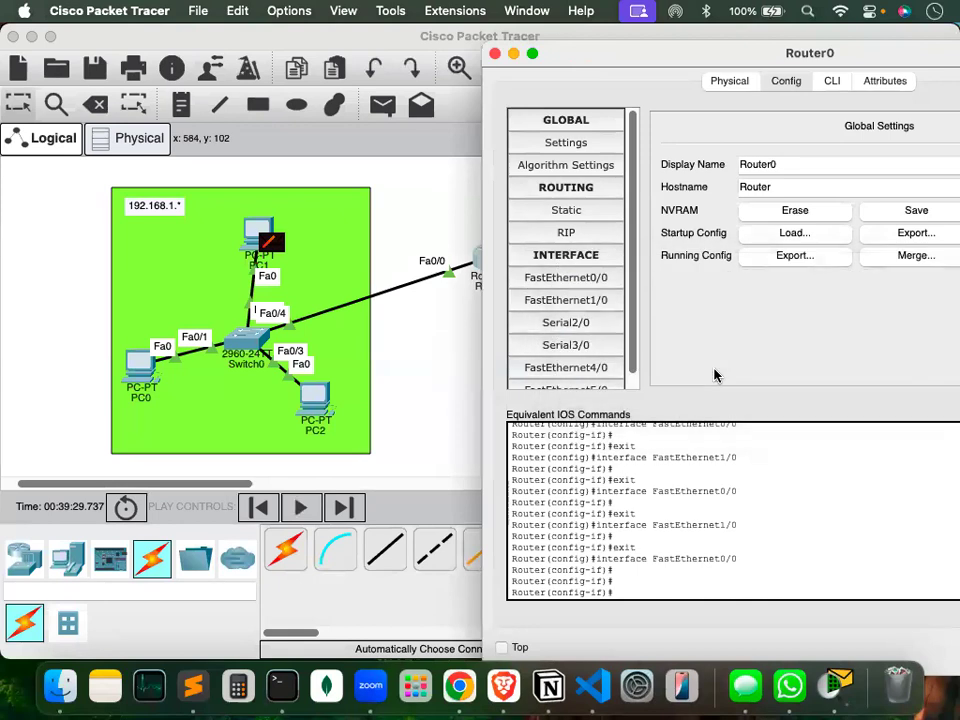
left_click(587, 279)
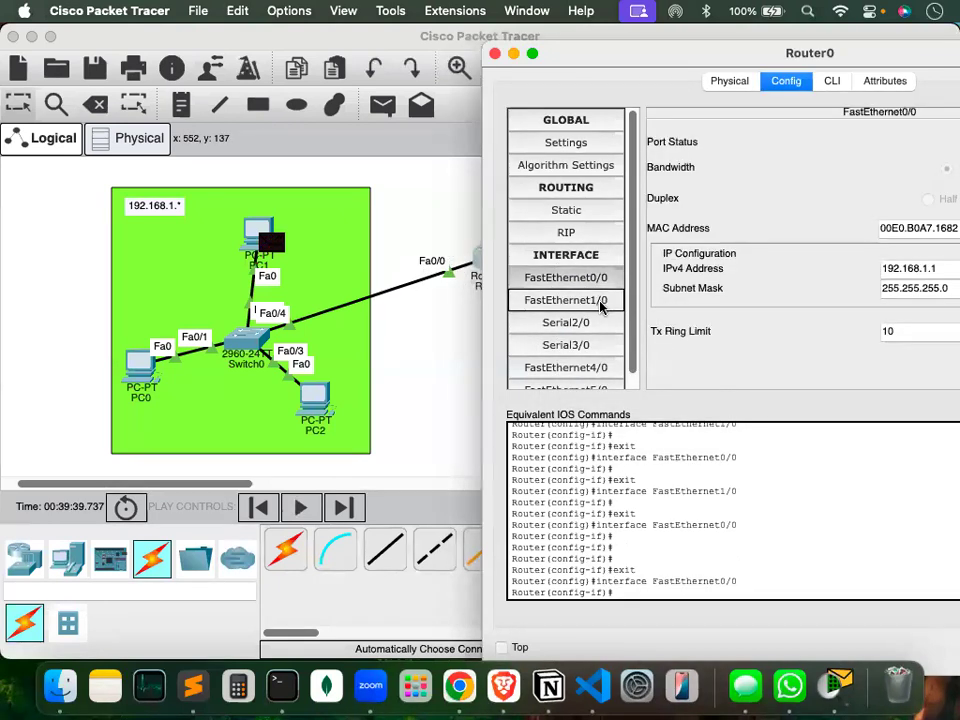
left_click_drag(523, 50, 774, 50)
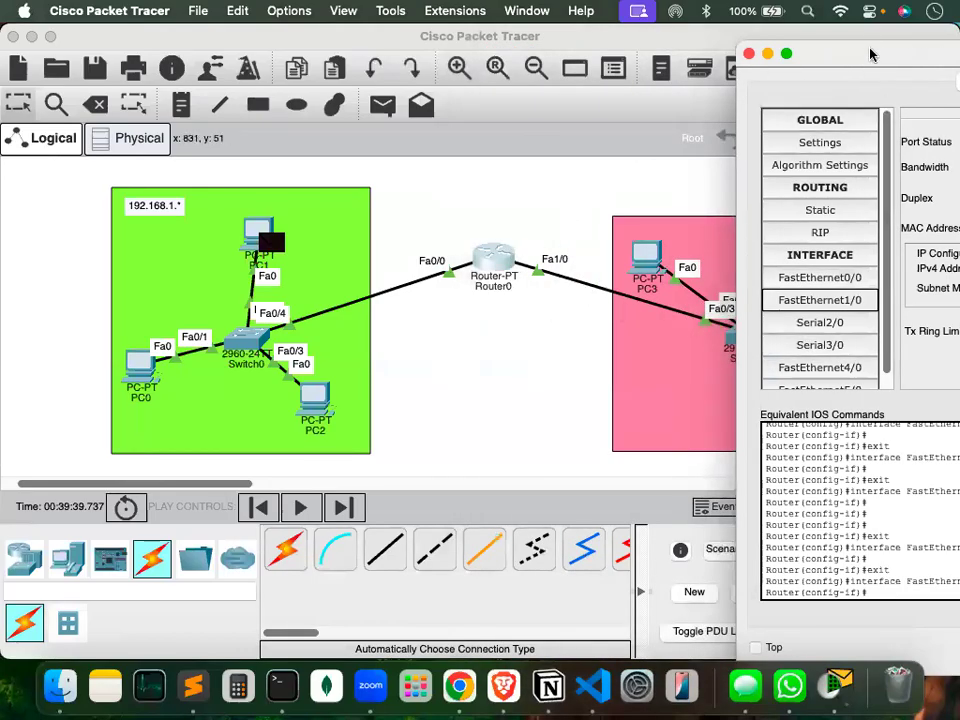
left_click_drag(910, 53, 728, 52)
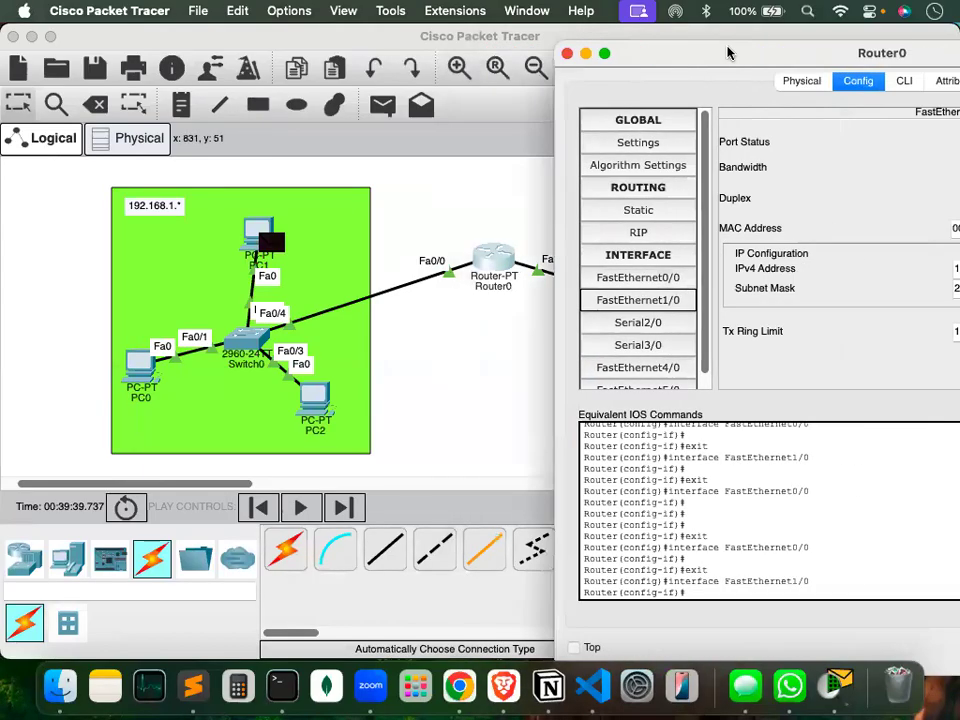
left_click(624, 278)
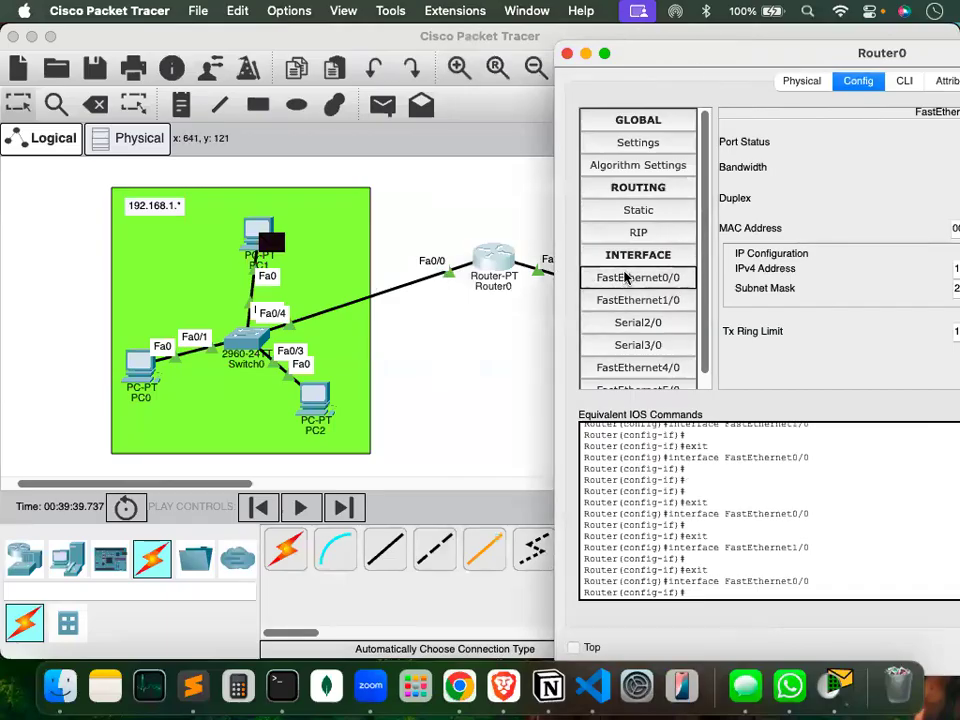
left_click_drag(700, 53, 356, 55)
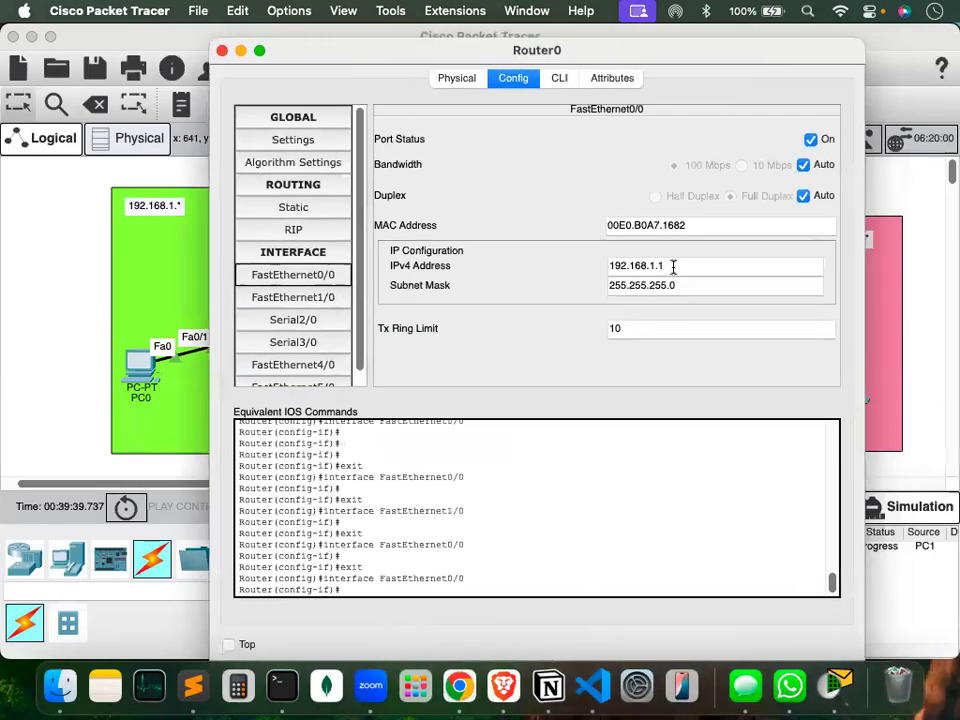
double_click(673, 266)
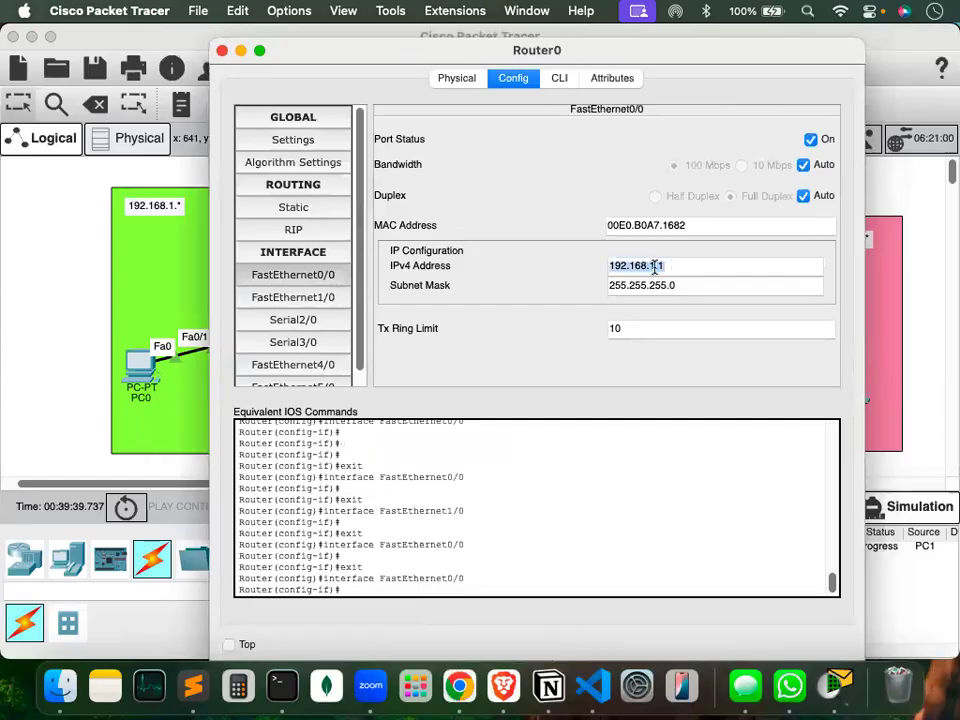
left_click(21, 295)
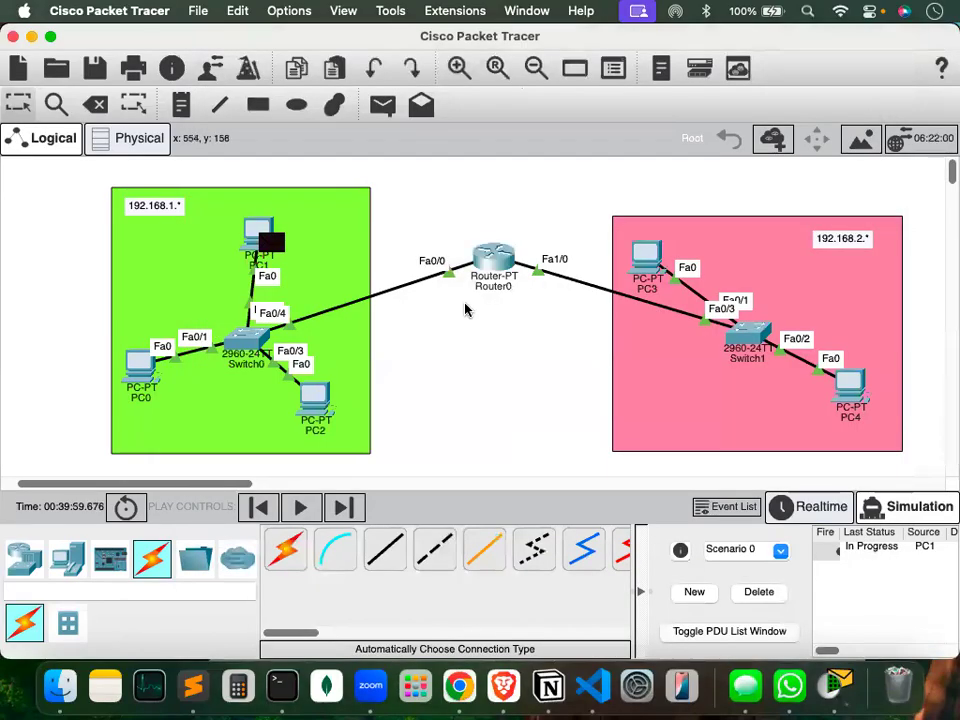
key("ctrl+a")
mouse_move(490, 242)
left_mouse_down()
mouse_move(310, 166)
mouse_move(35, 356)
mouse_move(375, 438)
mouse_move(465, 345)
mouse_move(489, 242)
left_mouse_up()
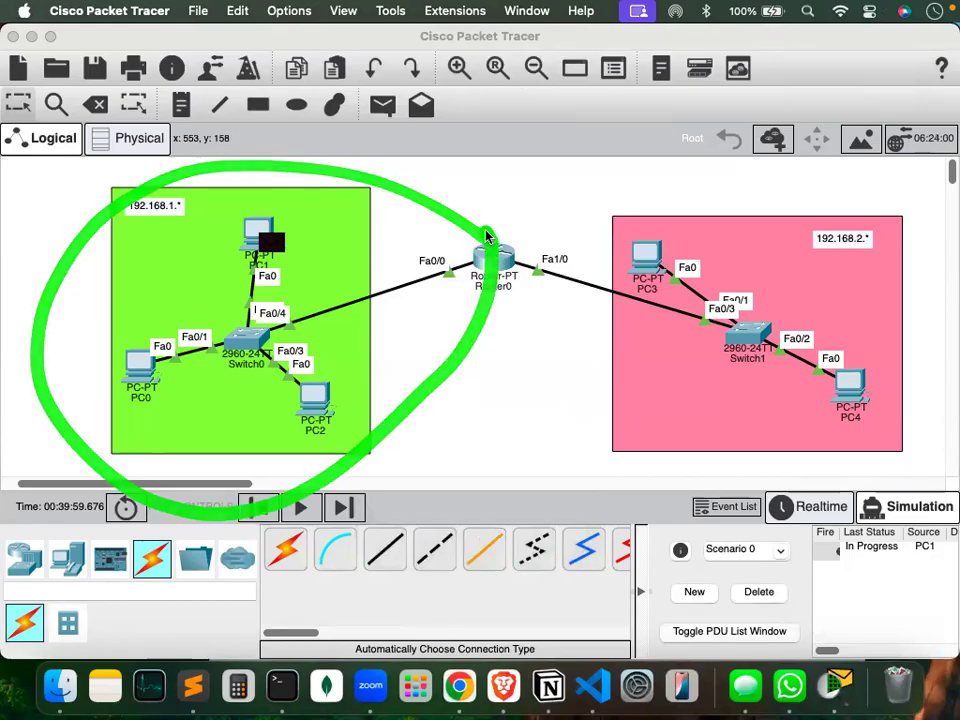
mouse_move(934, 214)
left_mouse_down()
mouse_move(531, 240)
mouse_move(677, 437)
mouse_move(942, 268)
mouse_move(932, 221)
left_mouse_up()
left_click(503, 230)
Review the IPv4 addresses of Router0's FastEthernet0/0 and FastEthernet1/0 interfaces once more, and close the router's window.
left_click(497, 255)
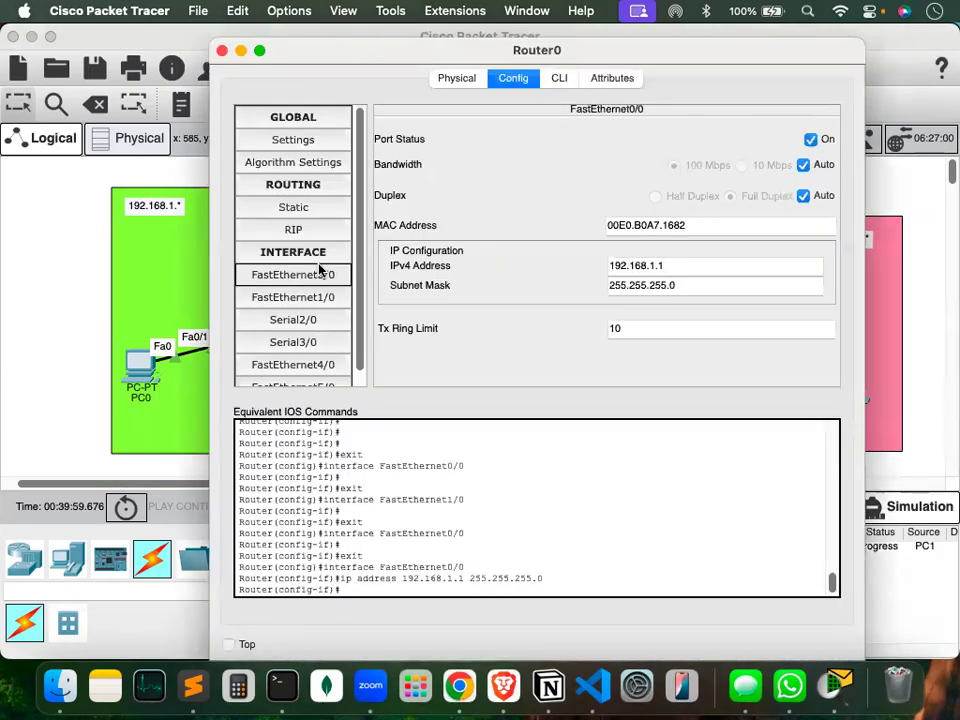
left_click(303, 279)
left_click(677, 265)
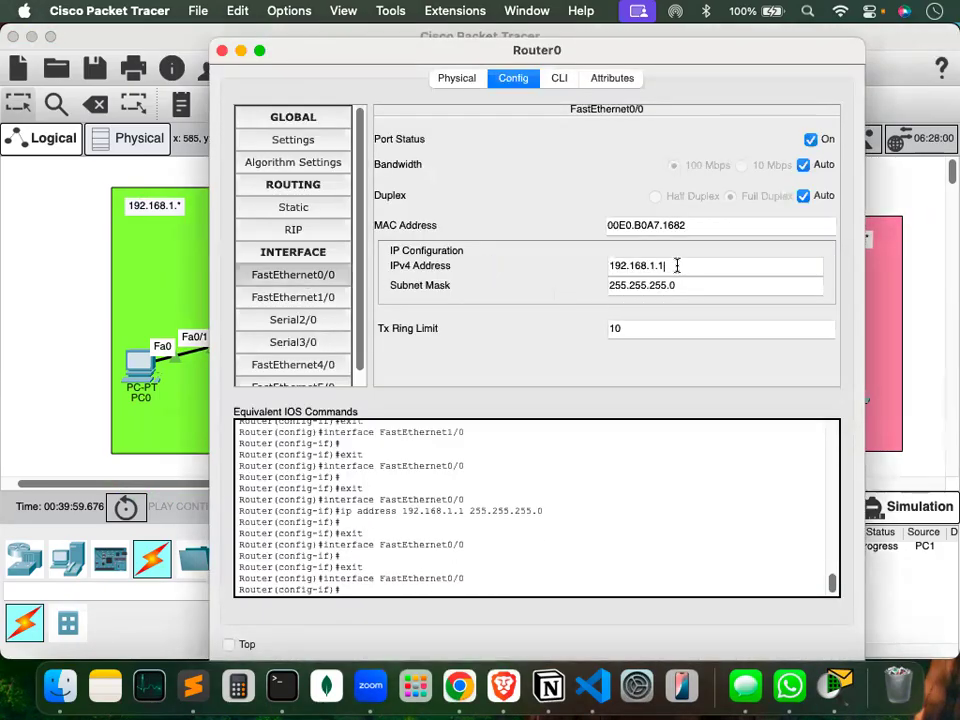
left_click(315, 298)
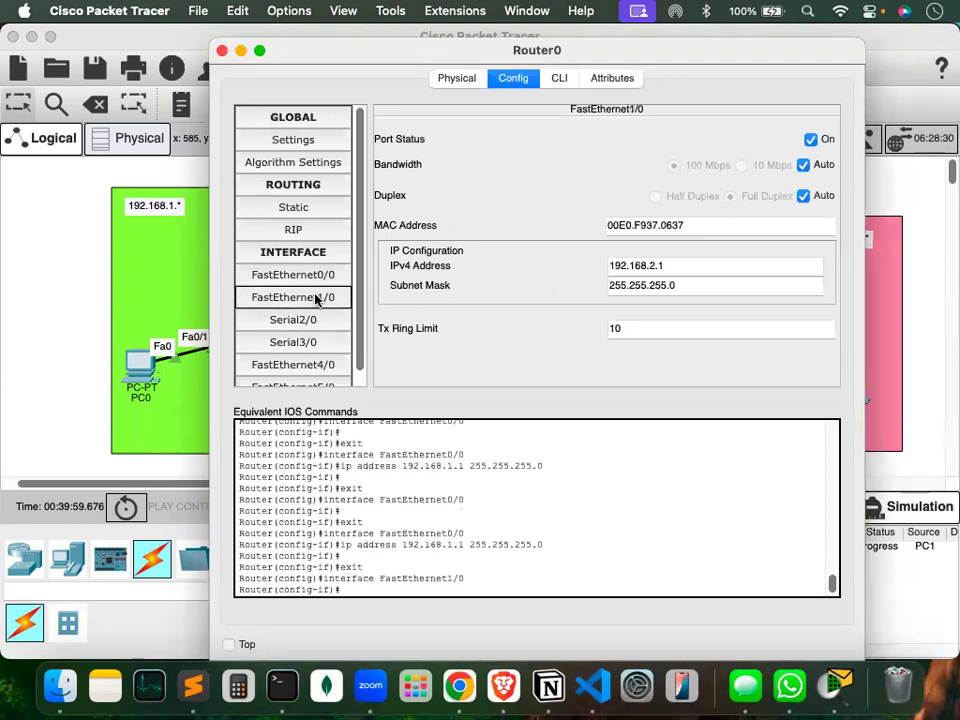
left_click_drag(648, 267, 671, 268)
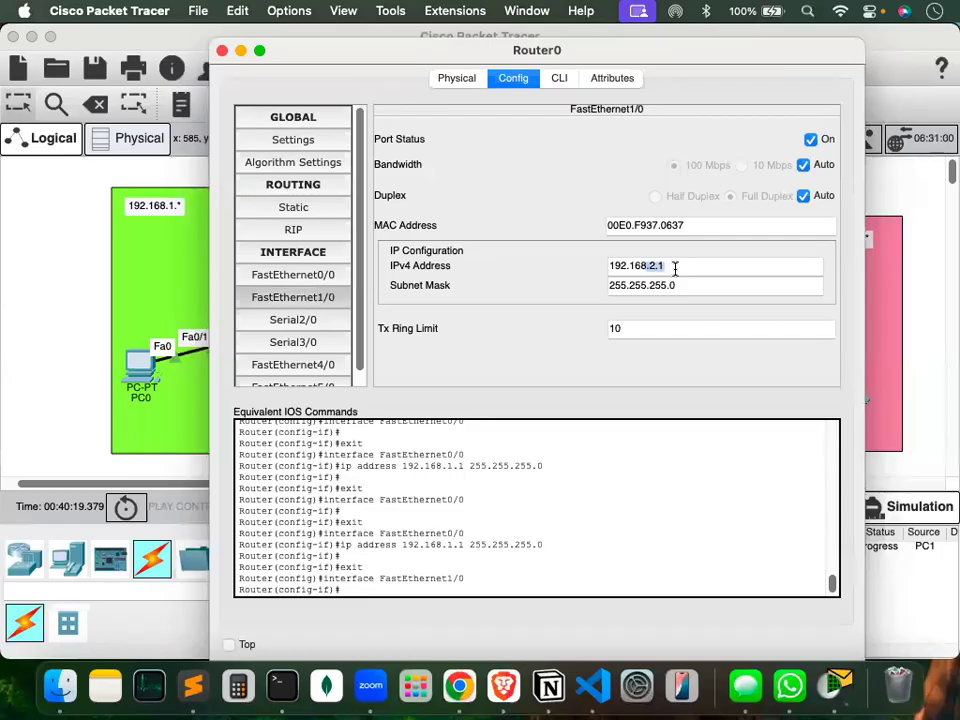
left_click(288, 274)
left_click_drag(647, 264, 680, 264)
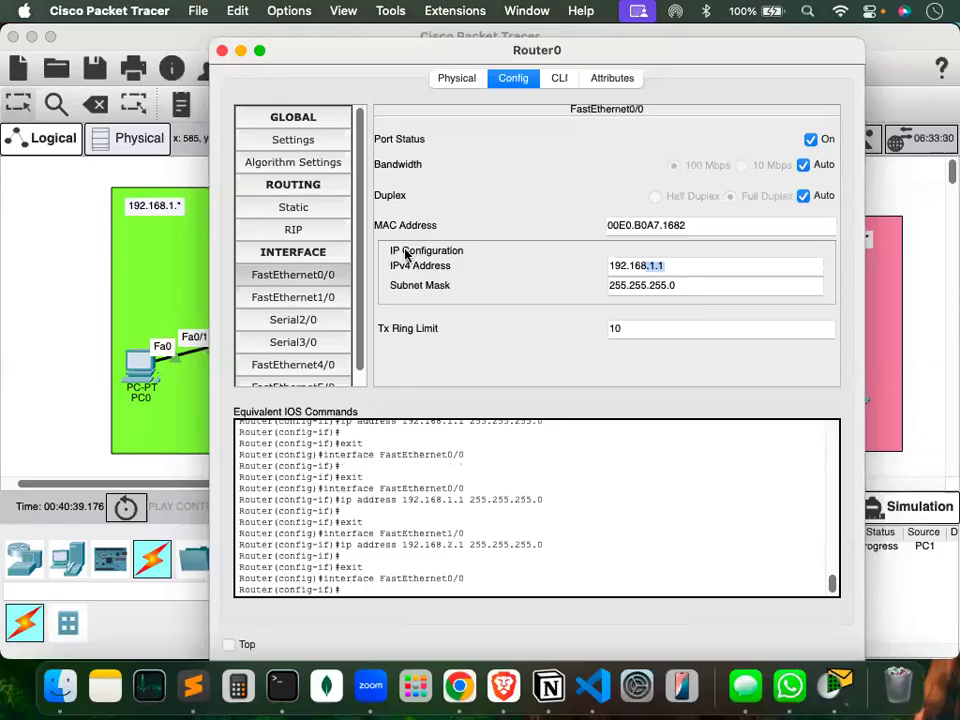
key("Return")
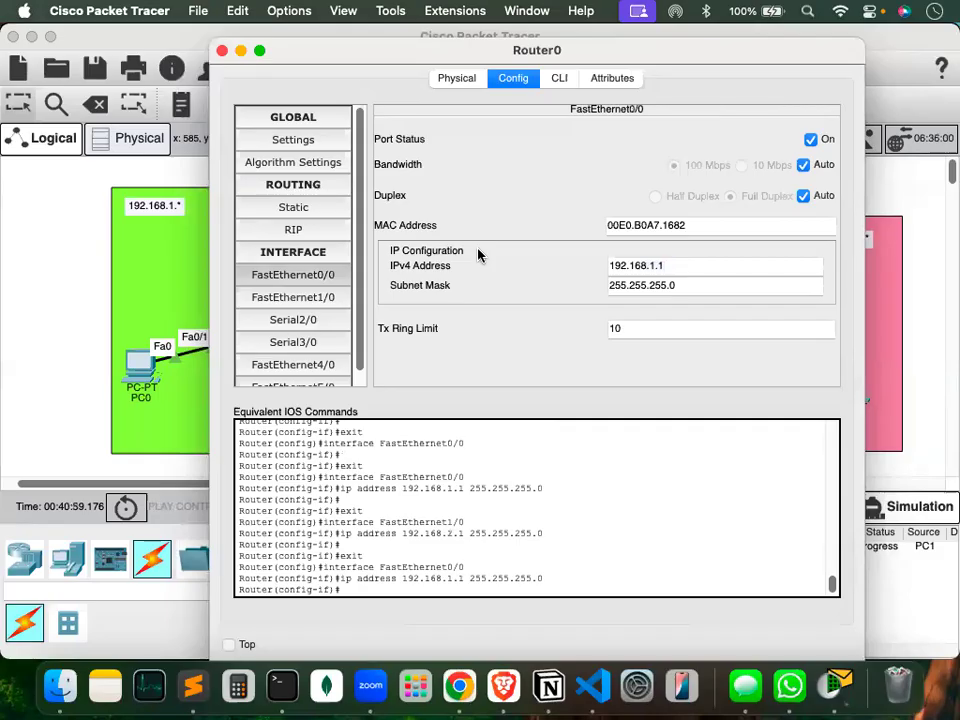
left_click(222, 50)
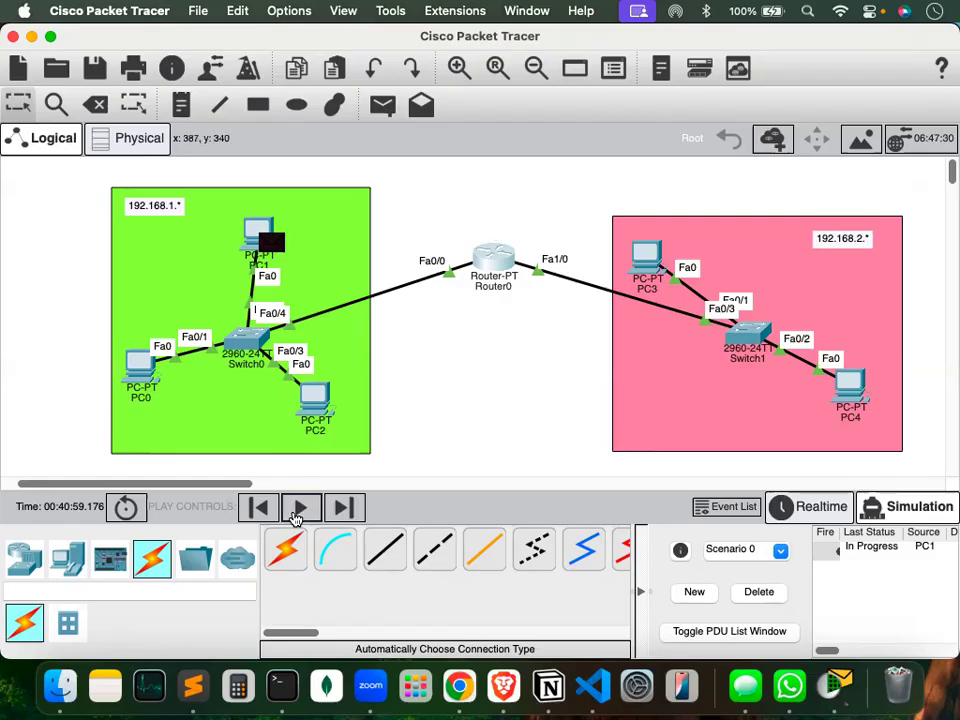
Play the simulation of the PDU sent from PC1, stop it, and delete Scenario 0.
left_click(298, 510)
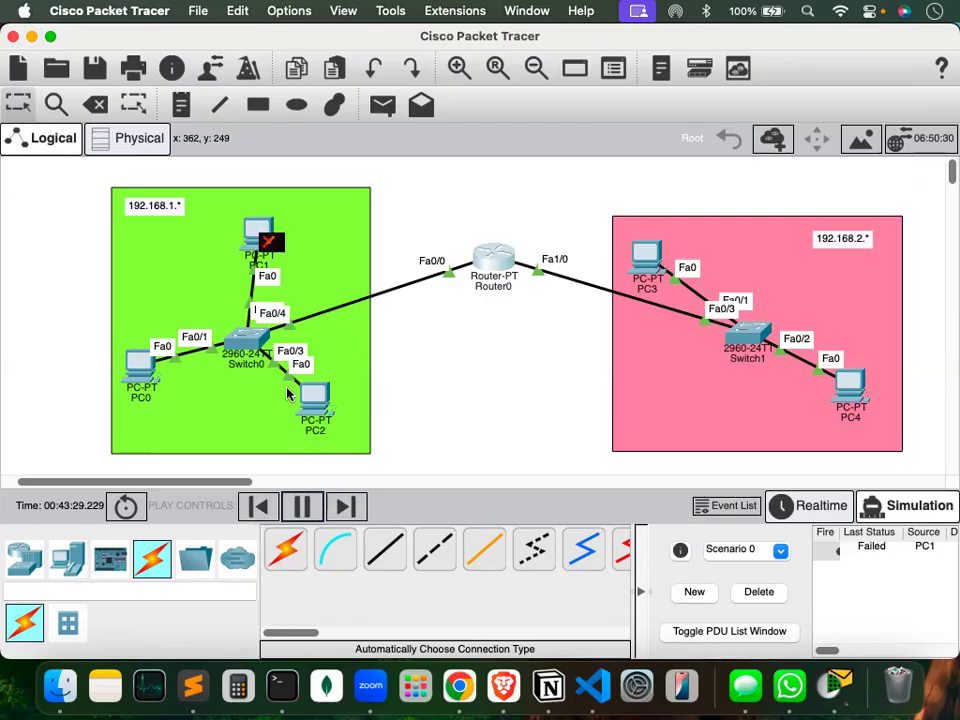
left_click(298, 508)
left_click(758, 591)
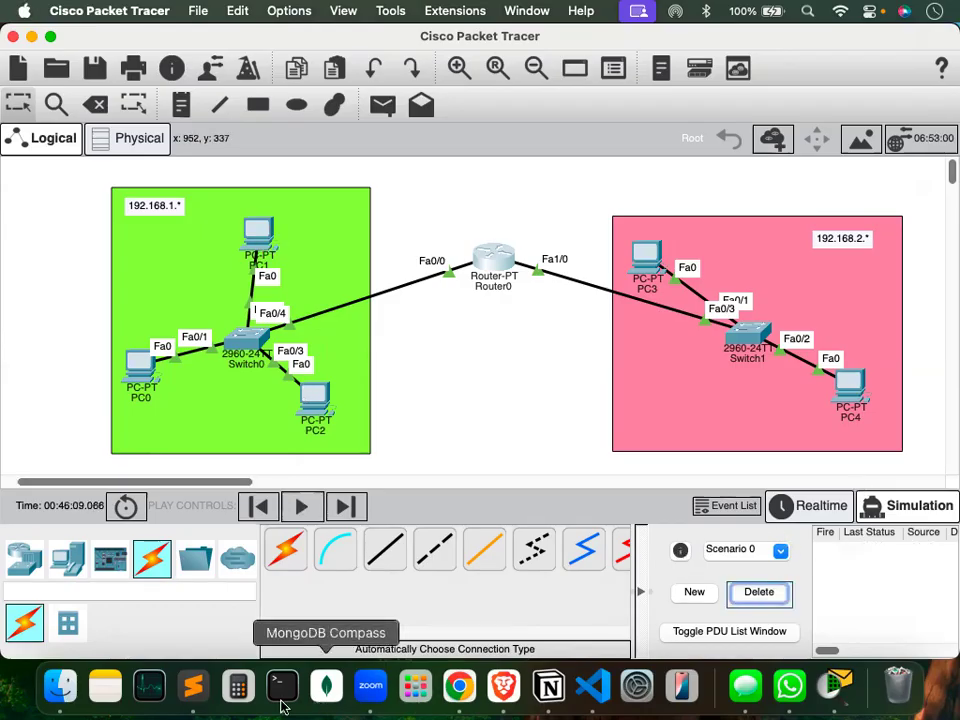
Switch to Sublime Text and add the heading "Default Gateway" to the Ethical Hacking notes, leaving blank lines below it.
left_click(193, 684)
scroll(302, 451, "down", 2)
scroll(302, 451, "up", 2)
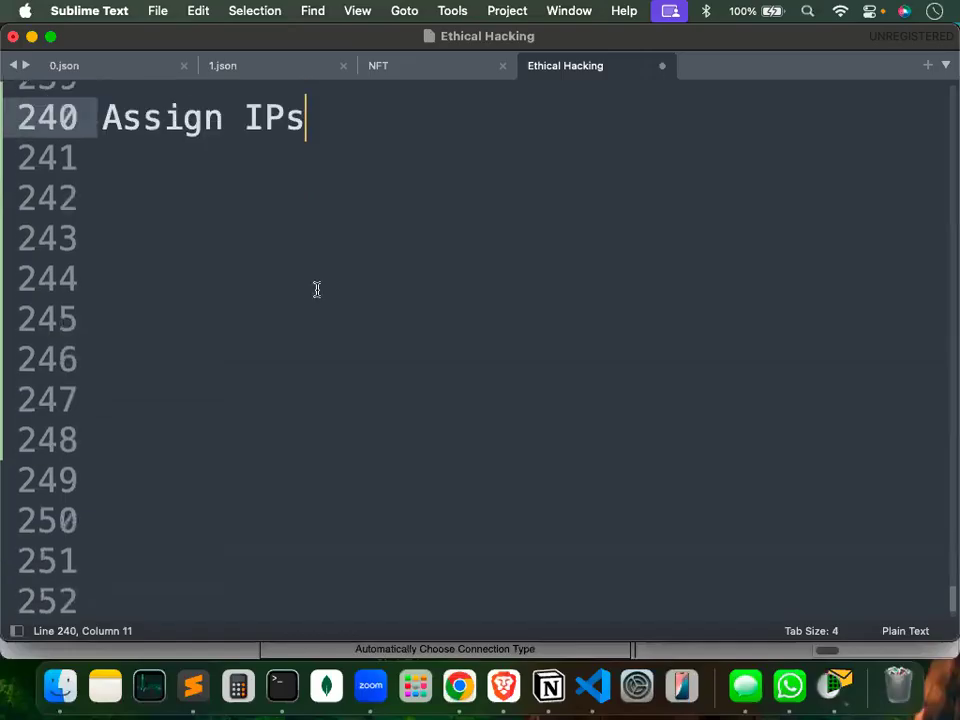
left_click(118, 176)
key("Return")
left_click_drag(197, 284, 90, 267)
type("Defaul")
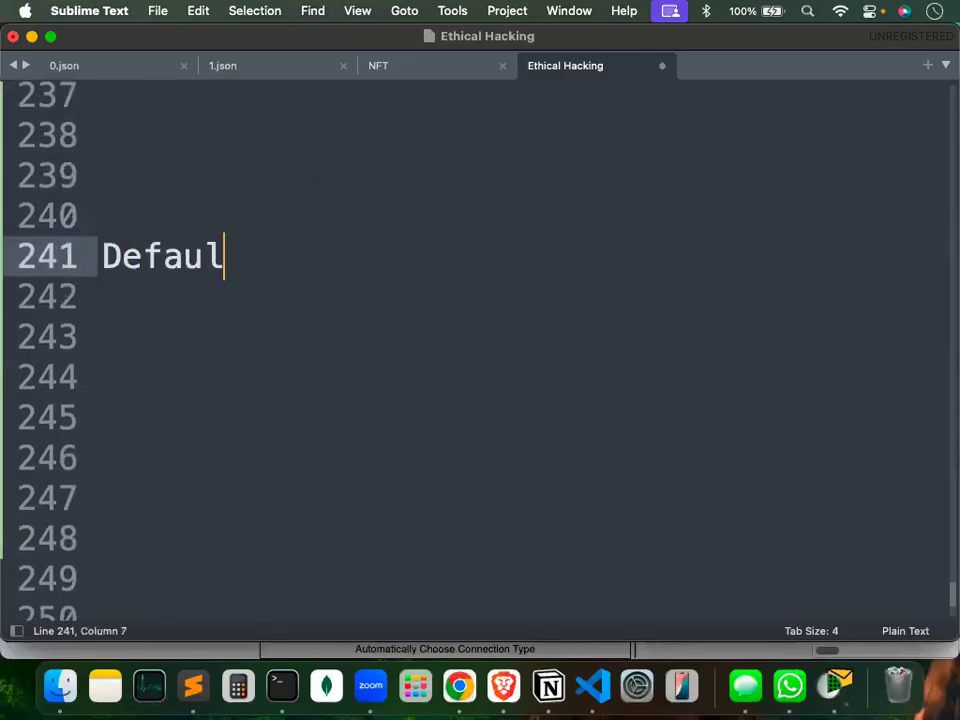
type("t Gatewau")
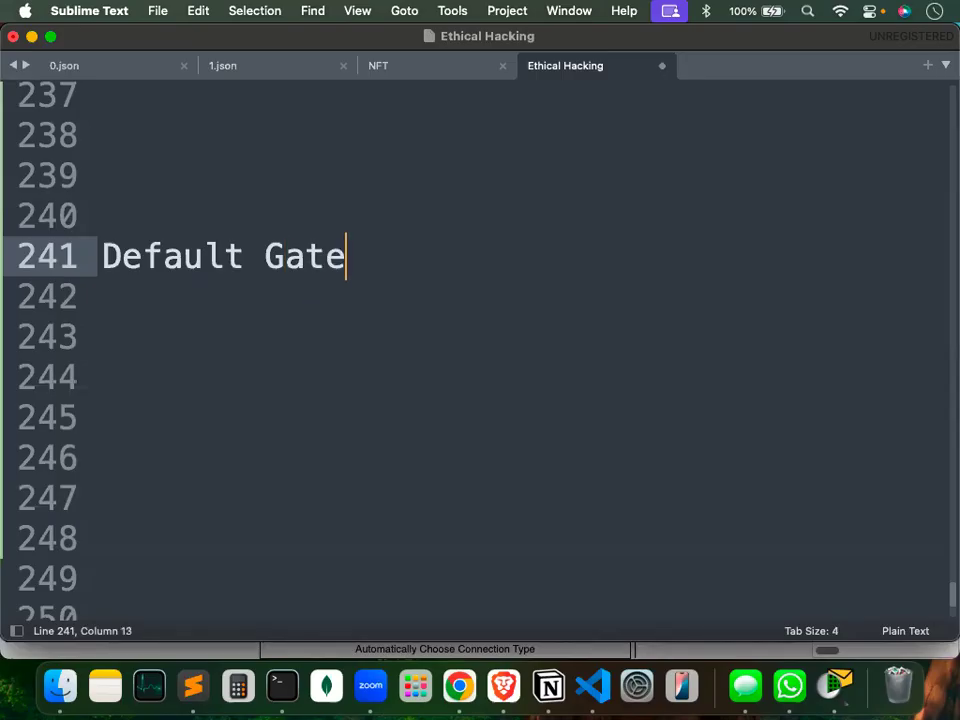
key("BackSpace")
type("y")
key("Return")
key("Return")
key("Return")
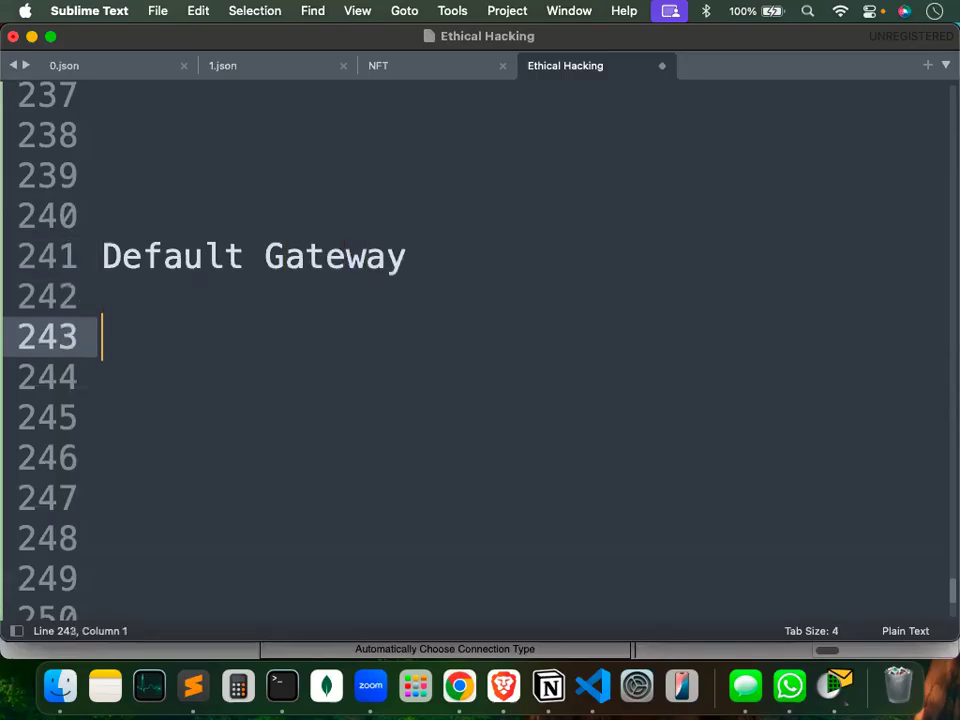
Add the indented note "--> Where the messages/request go first..." under the Default Gateway heading, followed by blank lines.
key("Tab")
type("--> ")
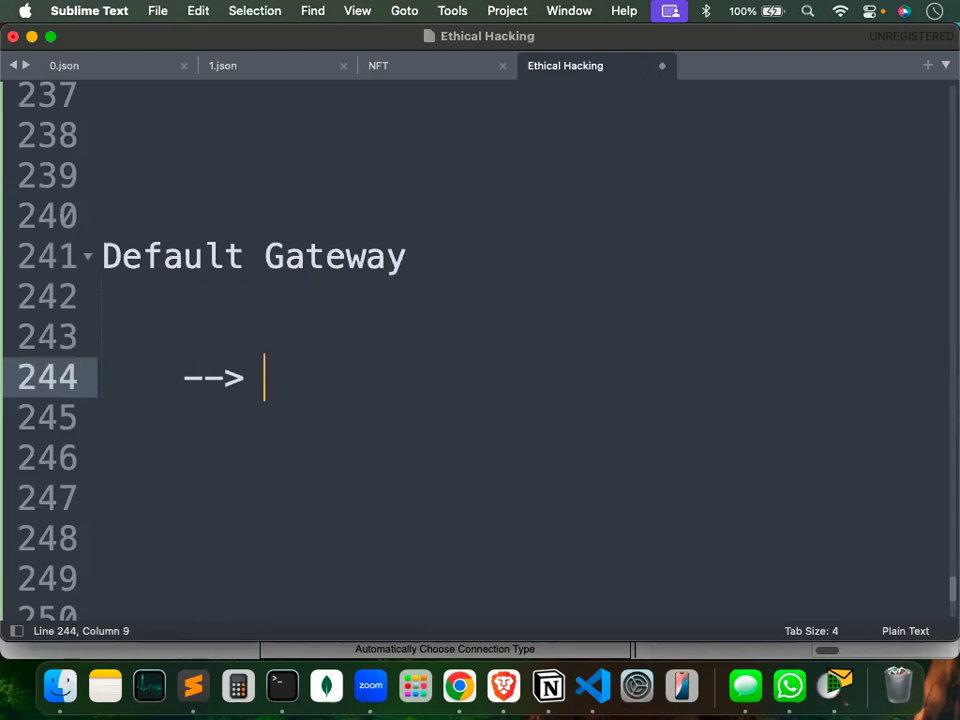
type("Wher")
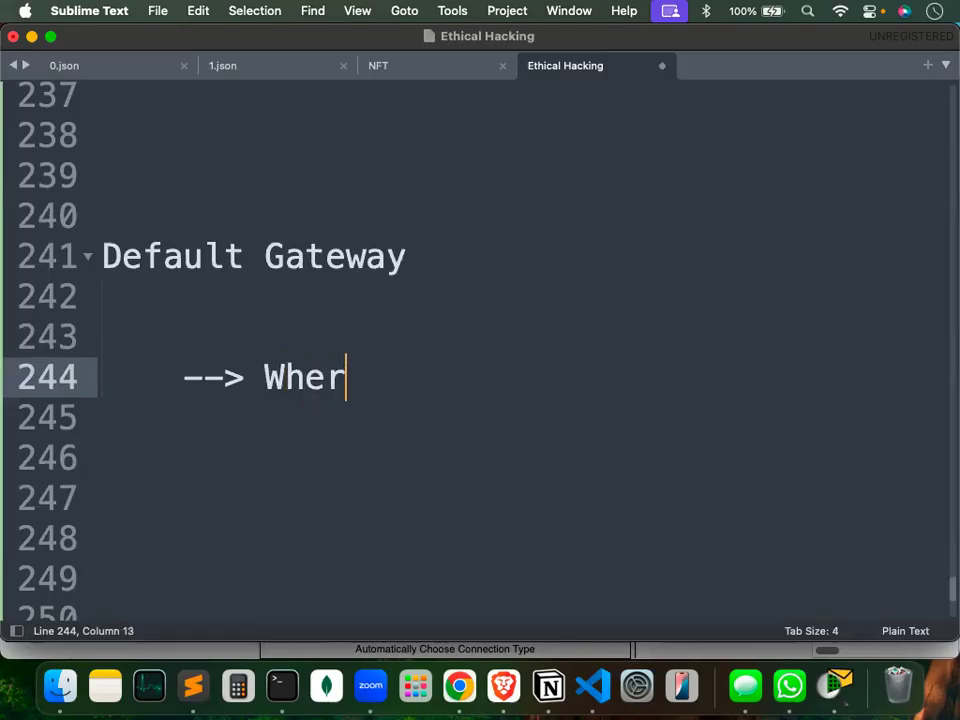
type("e the messages,")
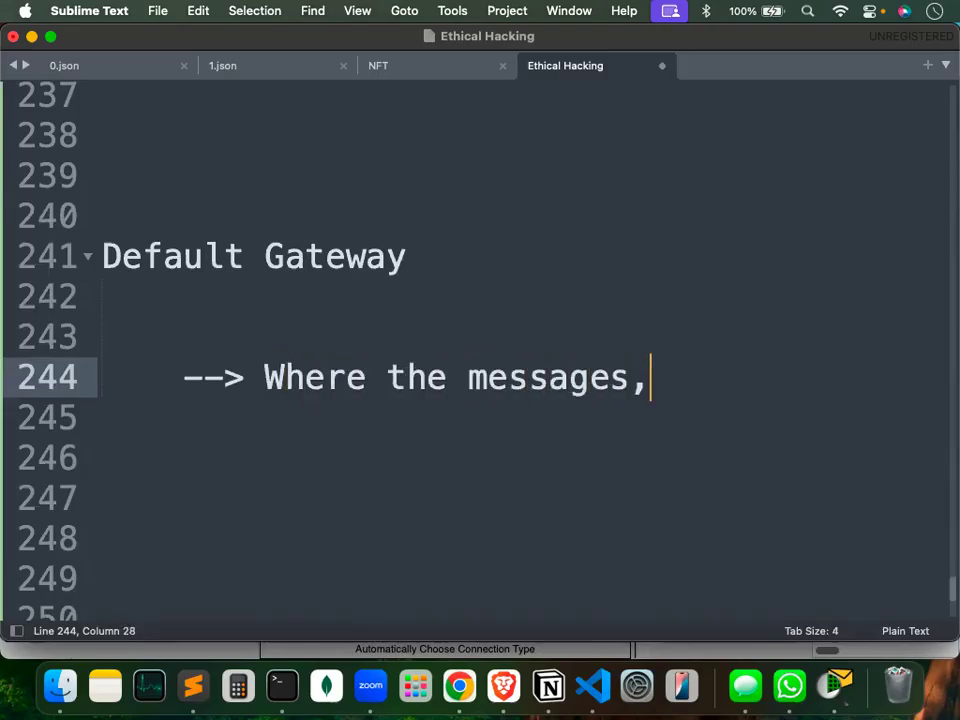
key("BackSpace")
type("/reu")
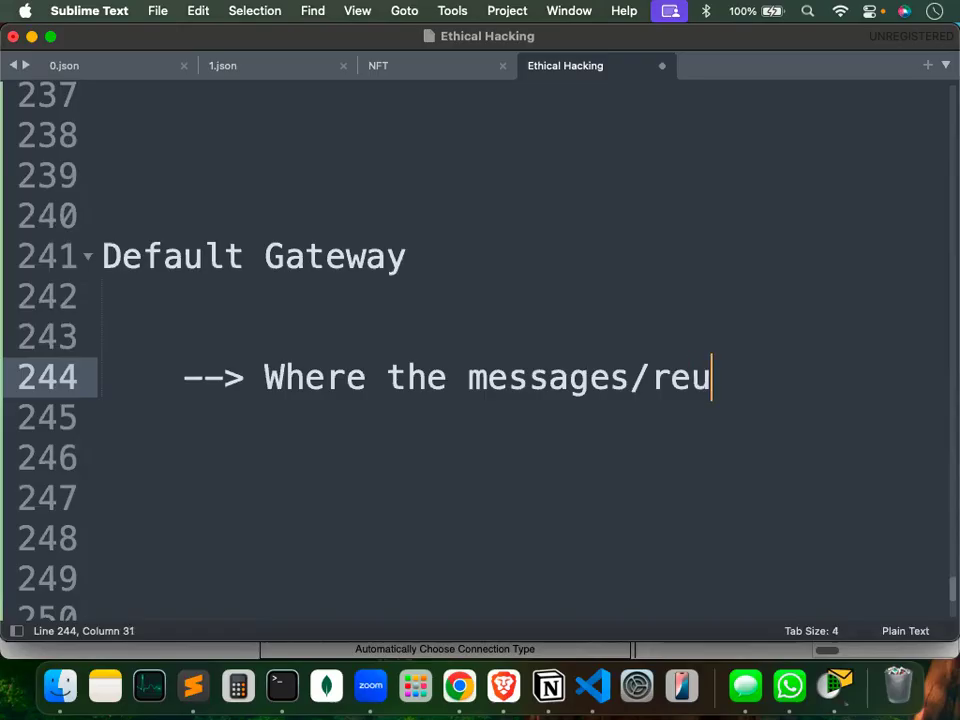
key("BackSpace")
type("q")
type("st ")
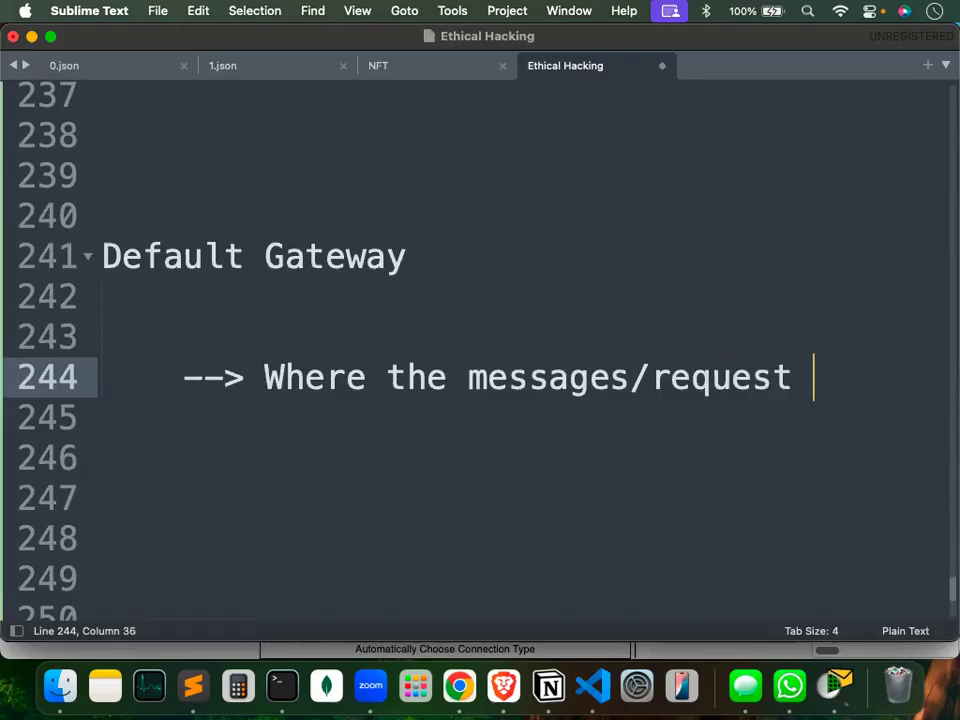
type("go first")
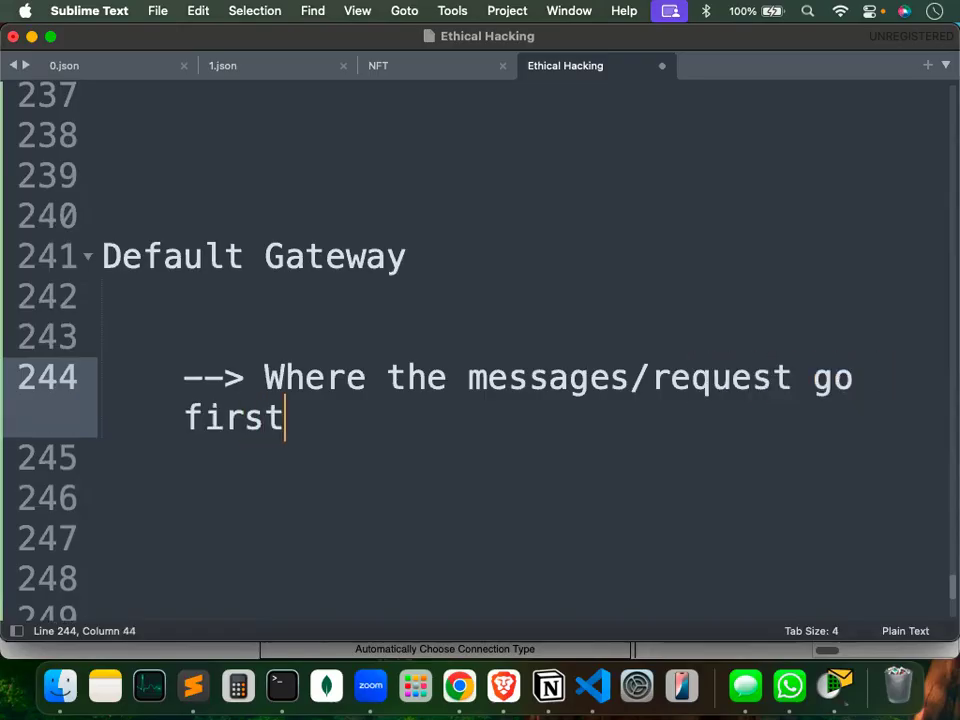
type("...")
key("Return")
key("Return")
key("Return")
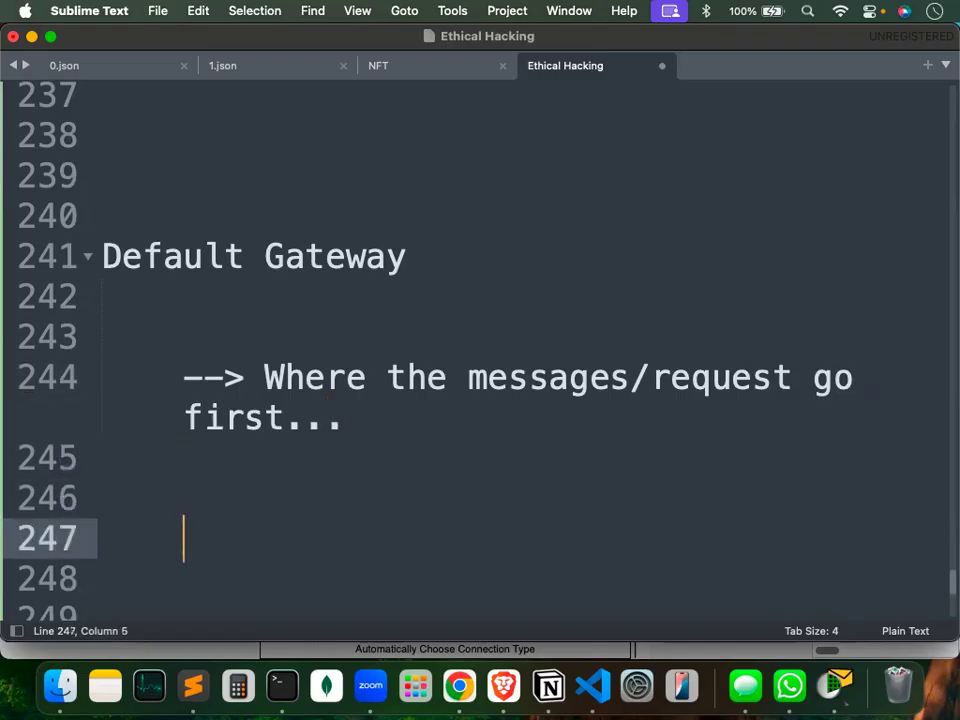
Switch to Chrome, open google.com in a new tab, and load the address a second time.
left_click(459, 686)
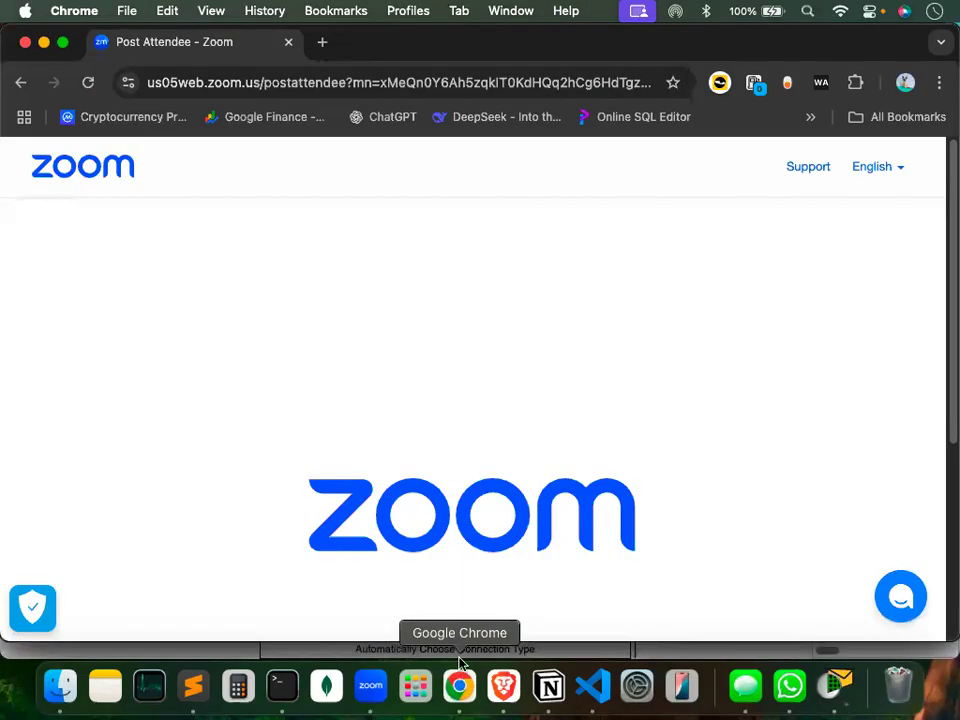
left_click(322, 42)
type("goo")
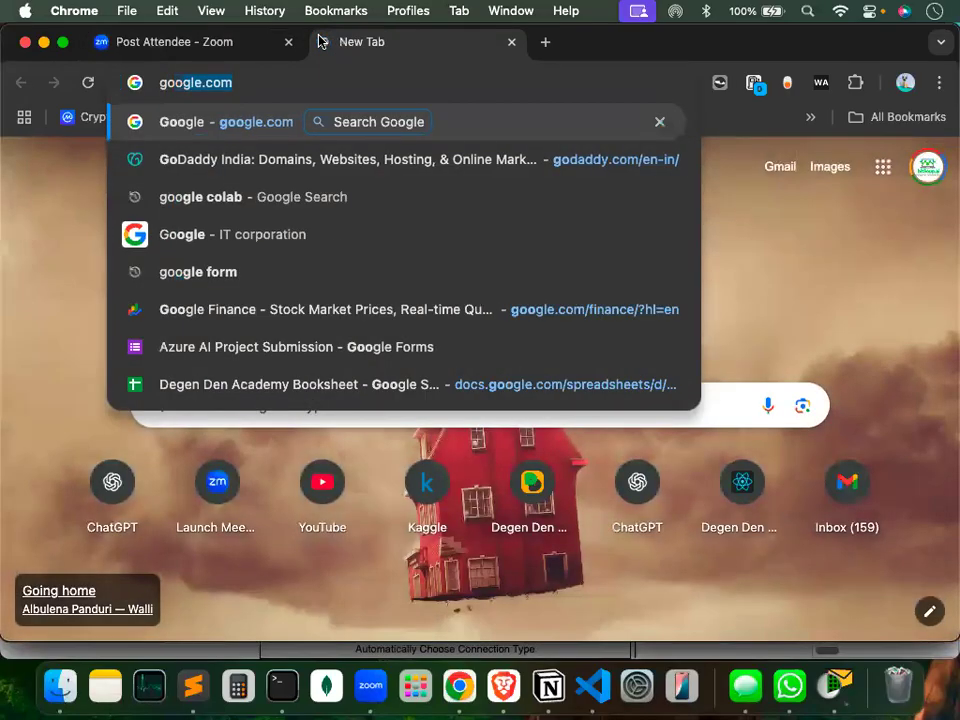
type("gle.com")
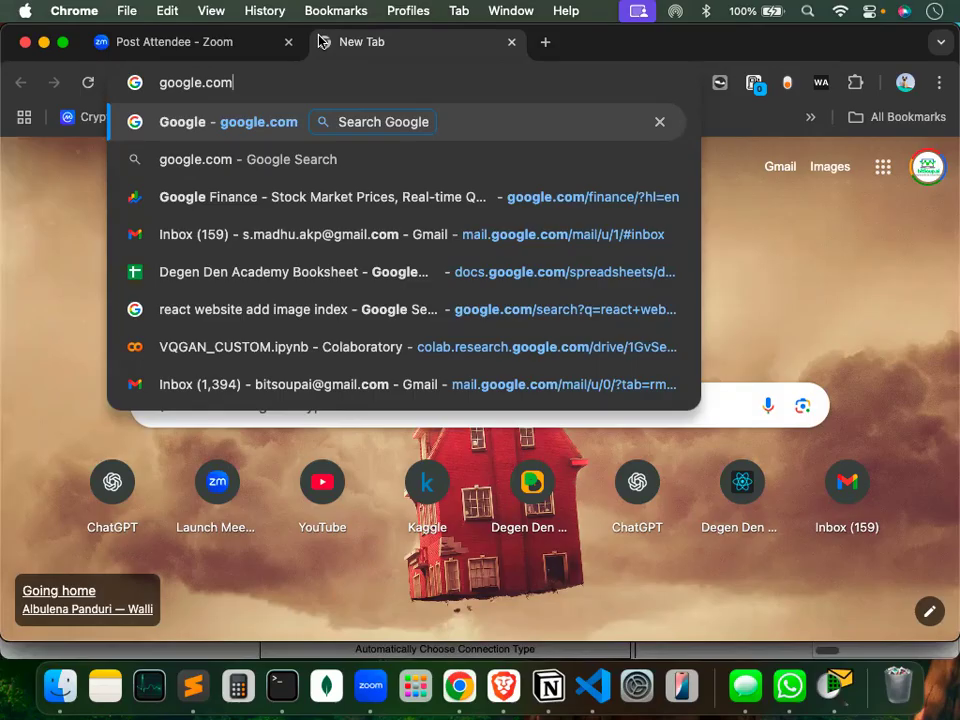
key("Return")
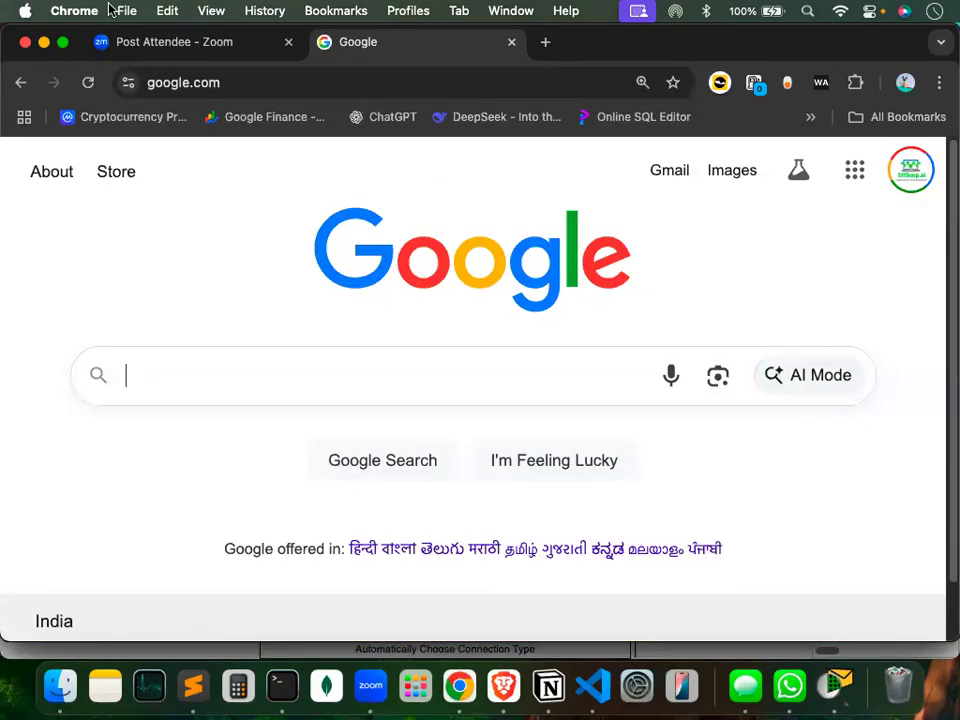
left_click(243, 82)
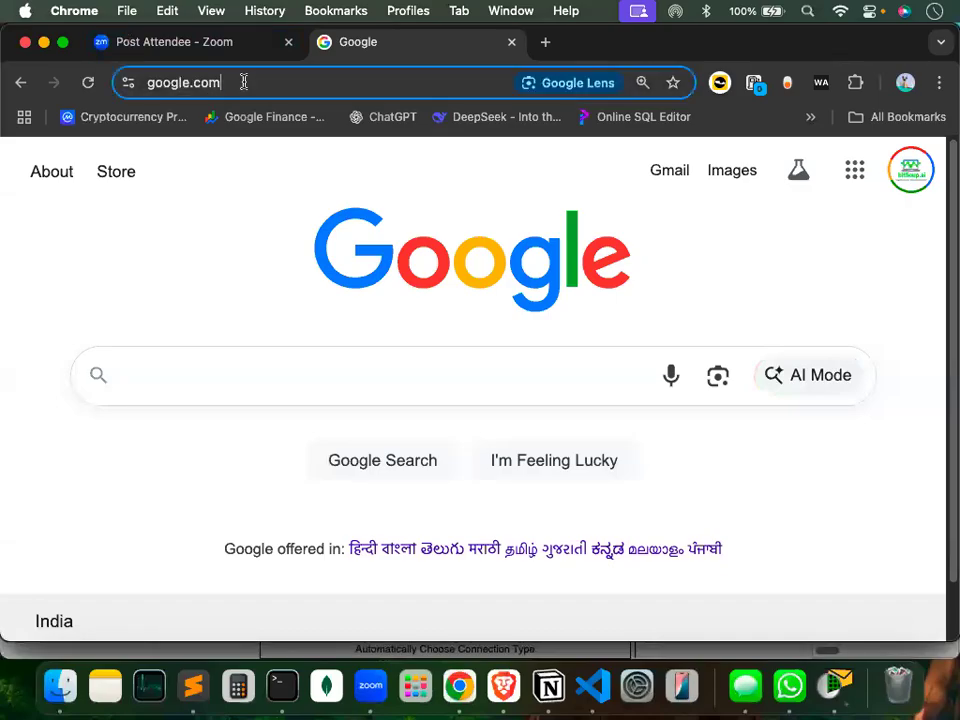
key("Return")
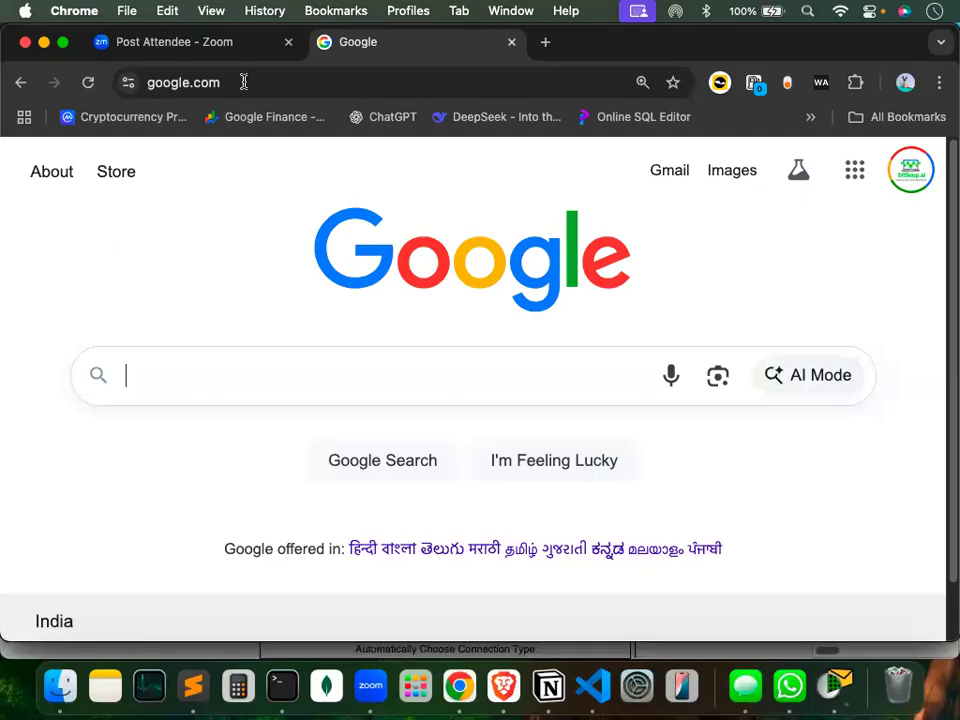
Switch back to Sublime Text and extend the notes heading to "Default Gateway = My router".
key("super+Tab")
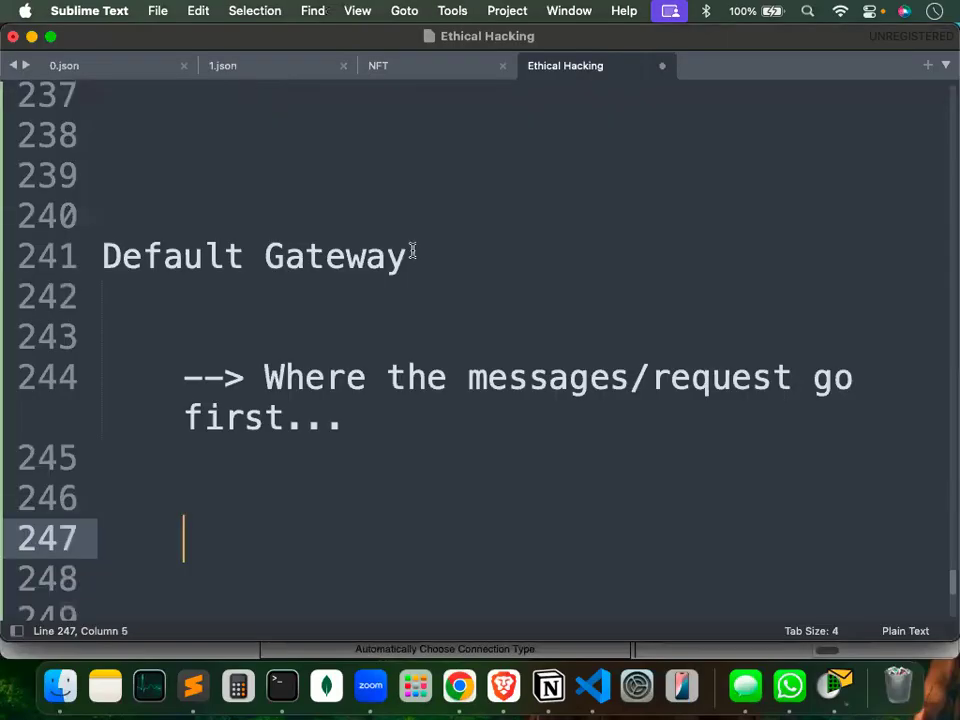
left_click_drag(412, 256, 102, 256)
left_click(630, 257)
type("= My rout")
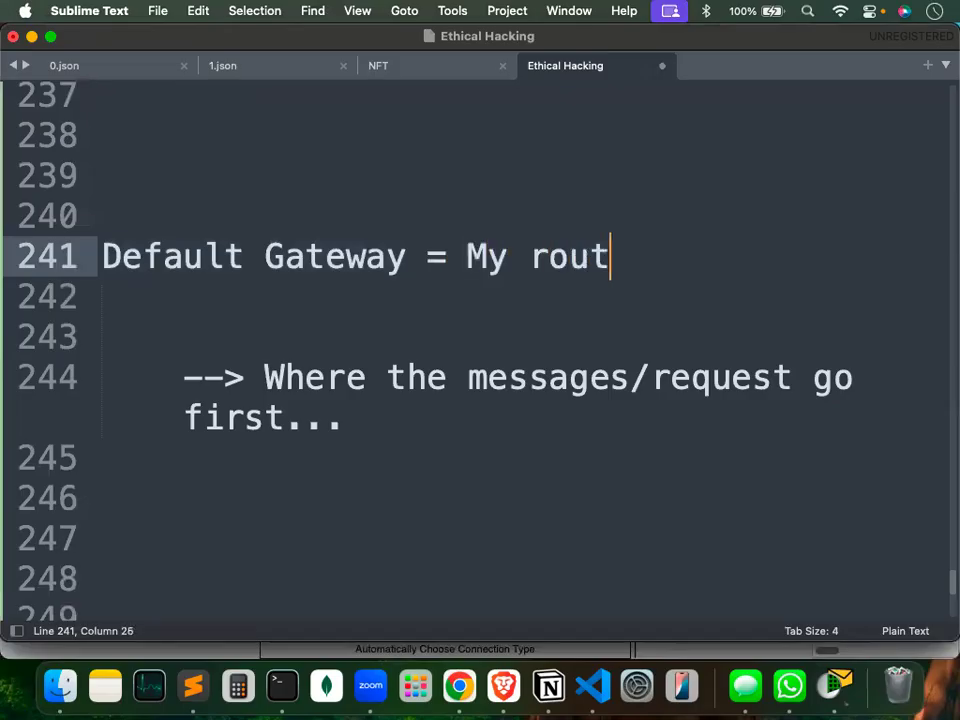
type("er")
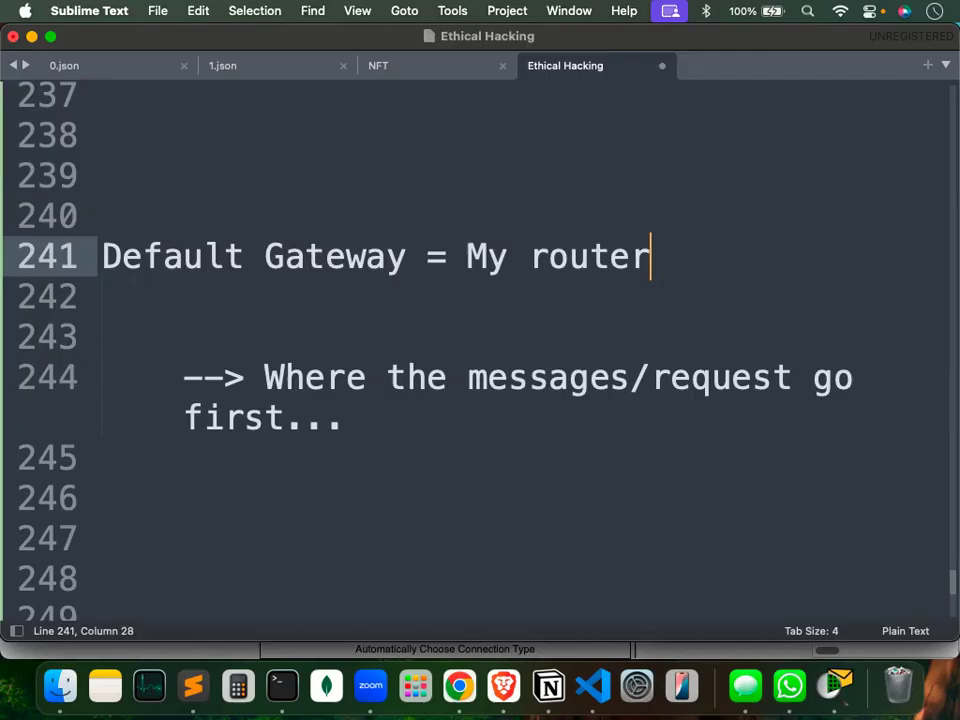
Switch to Cisco Packet Tracer and set PC1's IPv4 default gateway to 192.168.1.1.
key("super+Tab")
key("super+Tab")
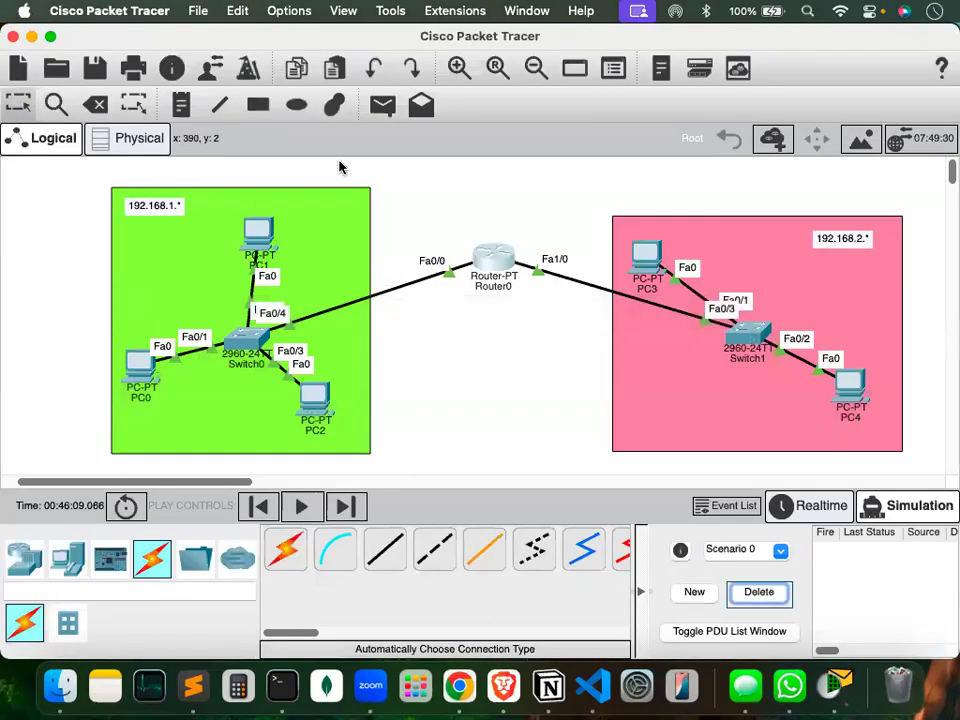
left_click(257, 235)
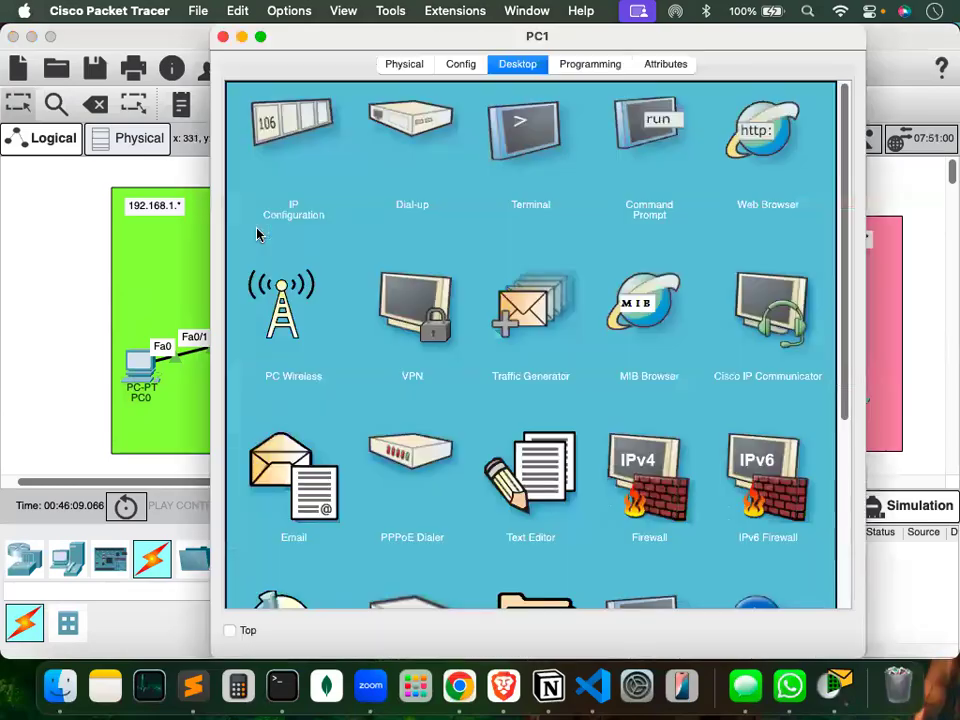
left_click(282, 138)
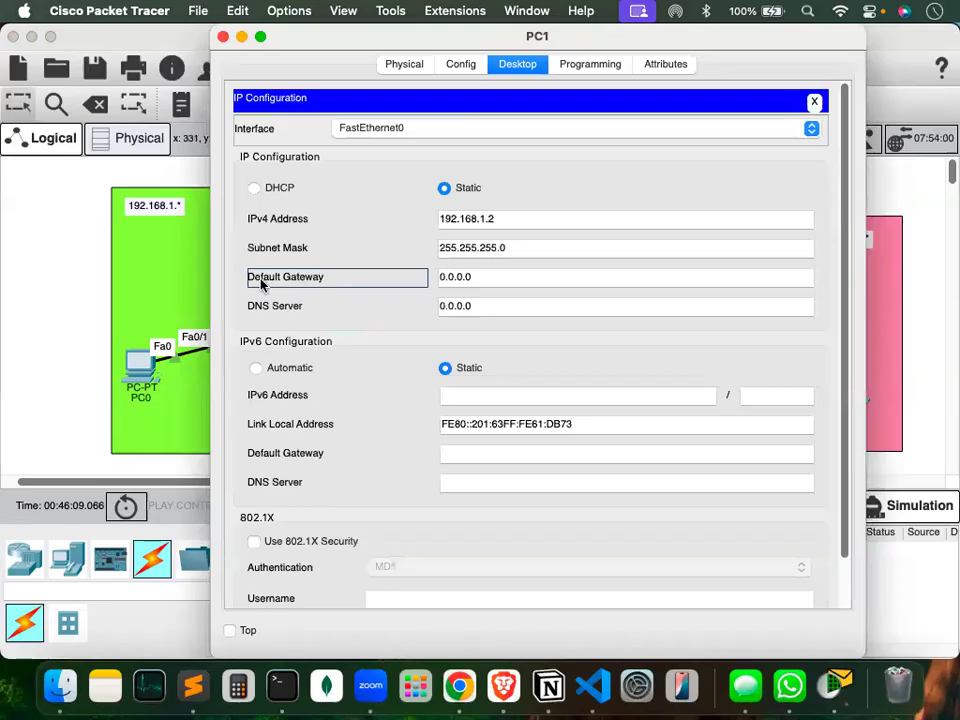
left_click_drag(378, 36, 630, 42)
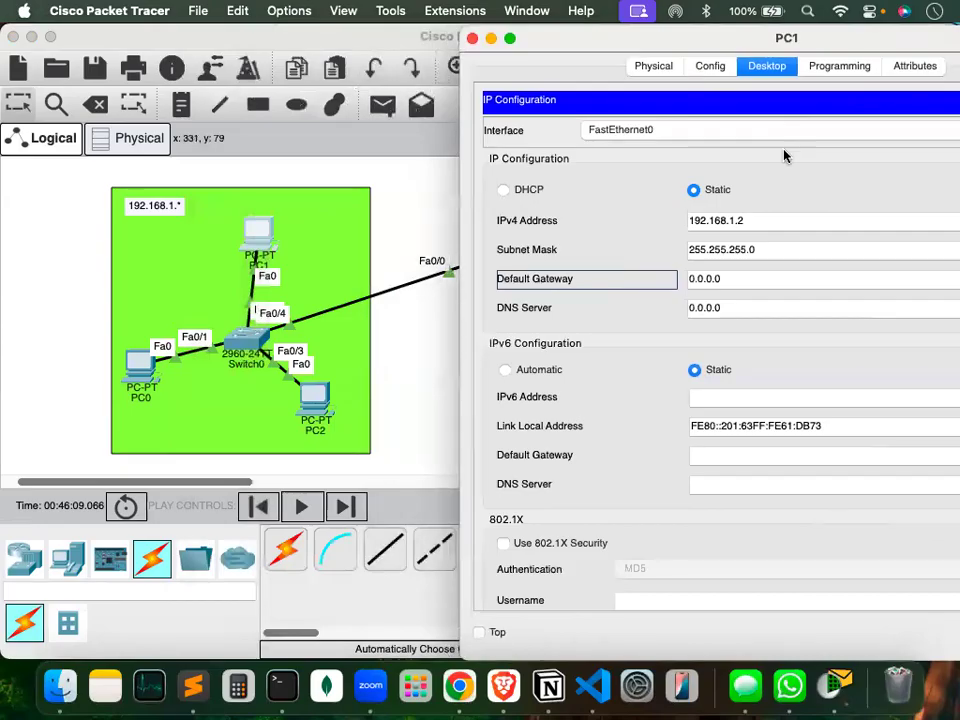
left_click(722, 279)
double_click(722, 279)
type("192.168.")
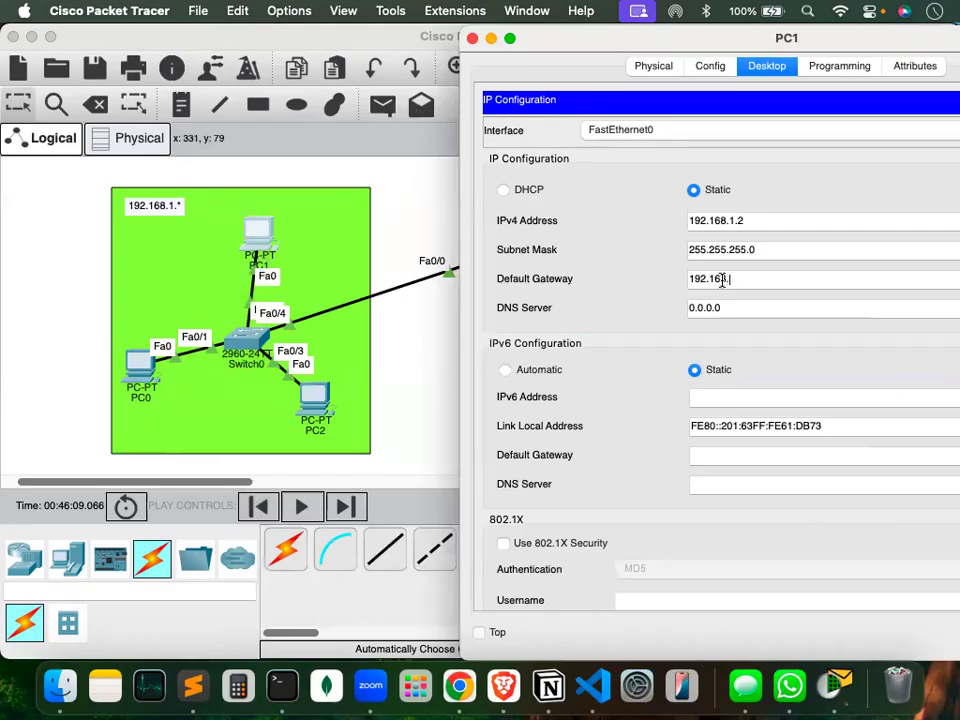
type("1.1")
left_click_drag(600, 34, 480, 32)
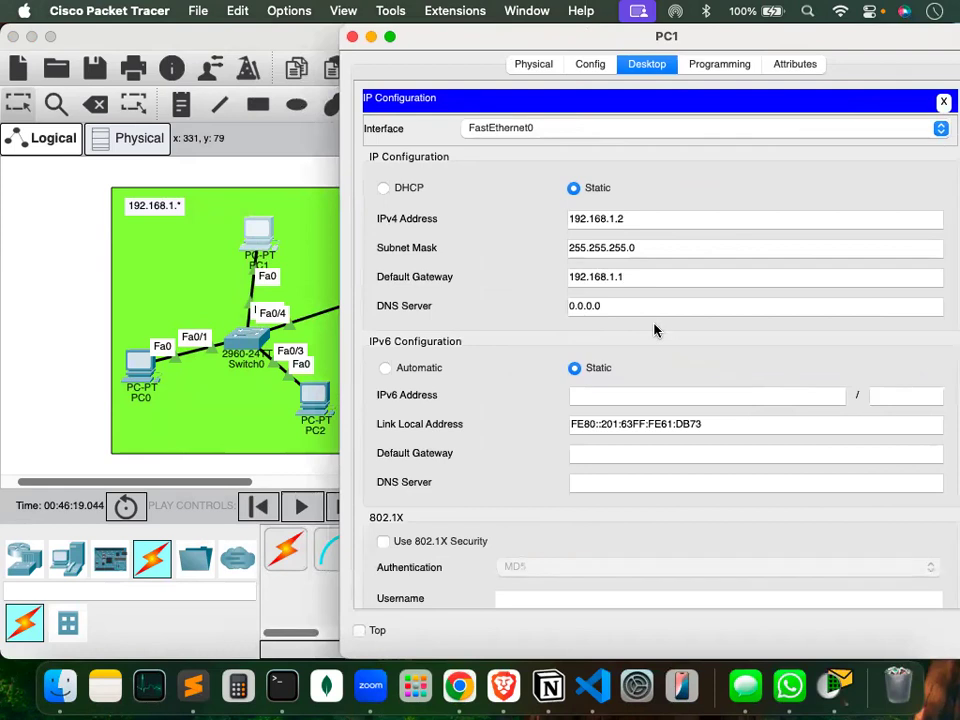
left_click(352, 36)
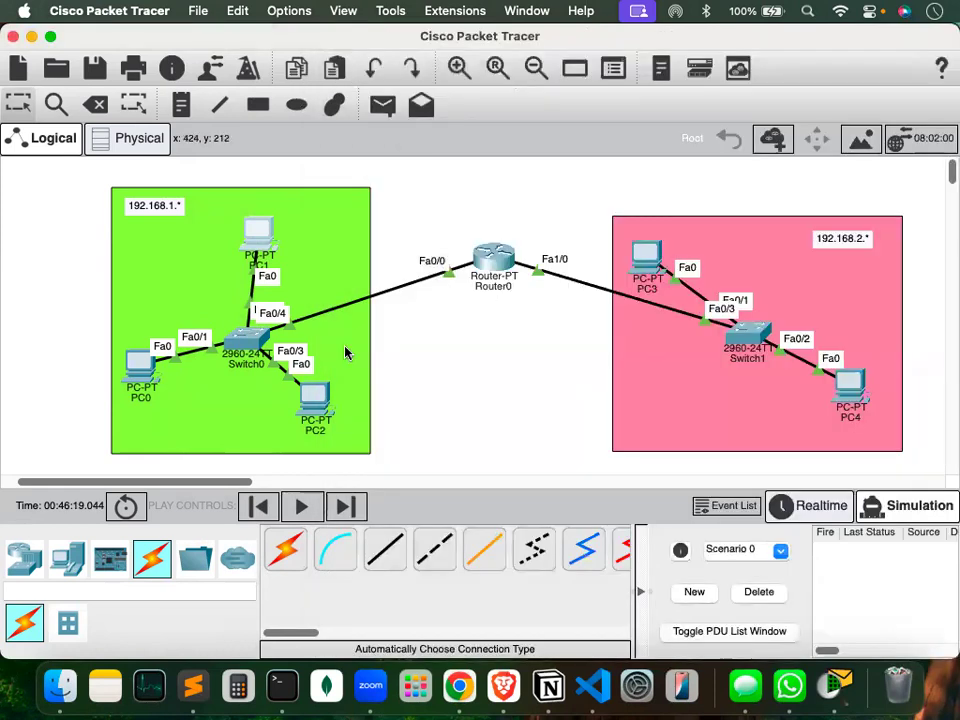
Set PC2's IPv4 default gateway to 192.168.1.1 in its IP configuration.
left_click(318, 400)
left_click(298, 140)
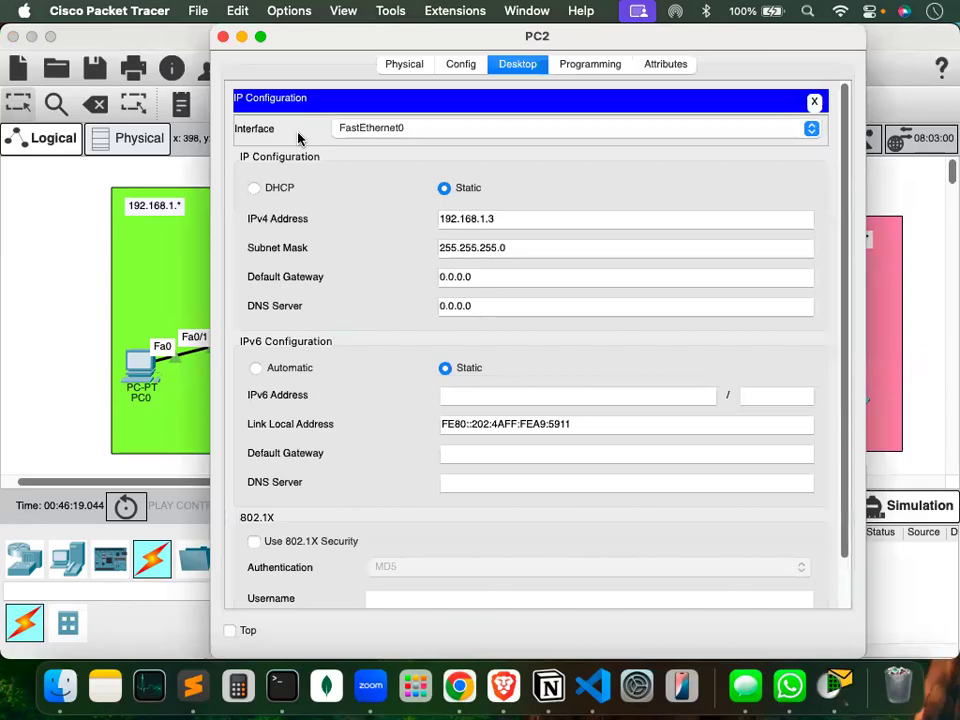
left_click_drag(508, 280, 414, 276)
type("192.168.1.1")
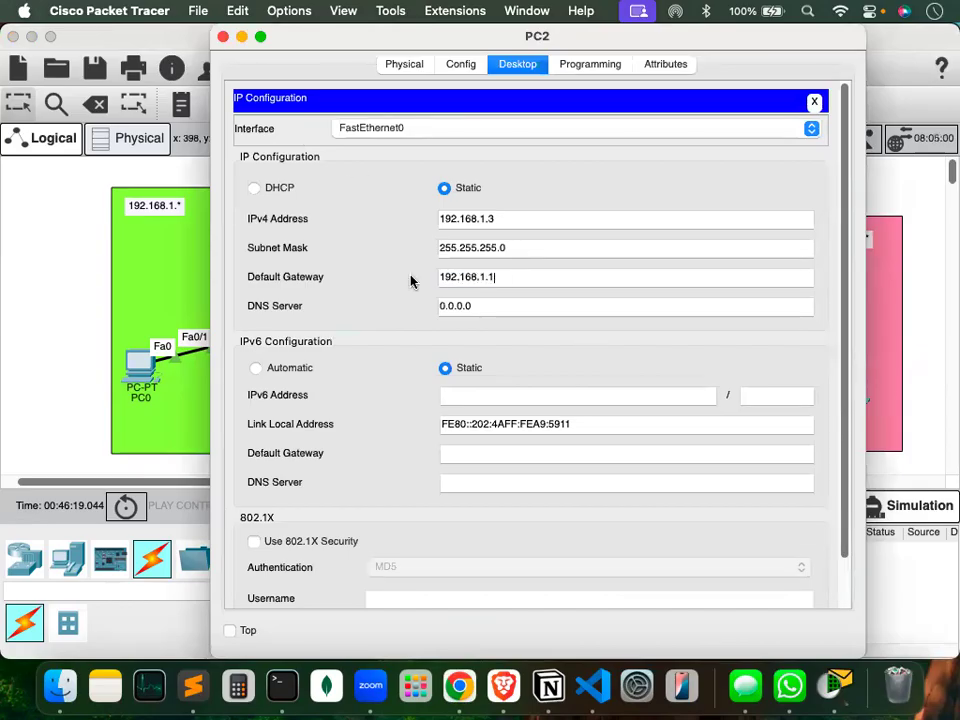
left_click(223, 37)
Set PC0's IPv4 default gateway to 192.168.1.1 in its IP configuration.
left_click(143, 365)
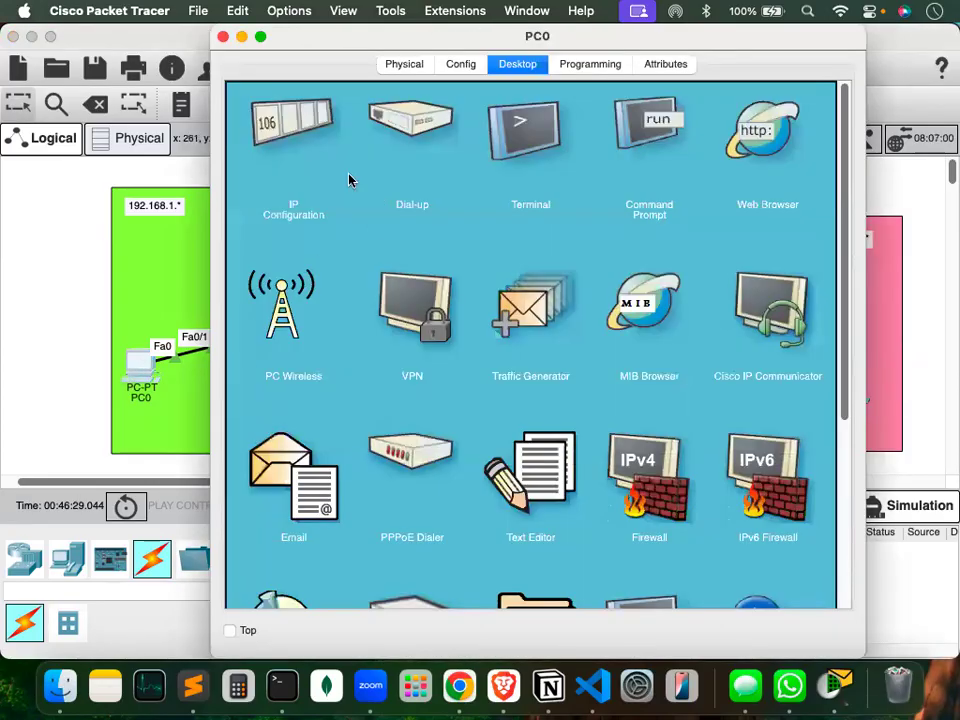
left_click(295, 135)
left_click(501, 279)
type("192.168.1.1")
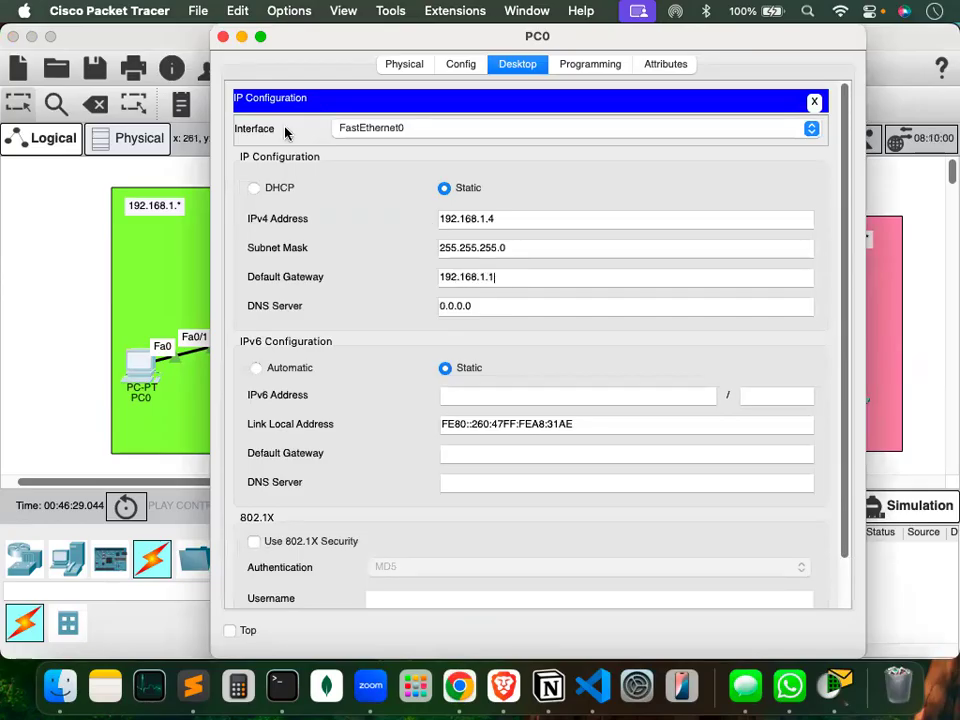
left_click(223, 37)
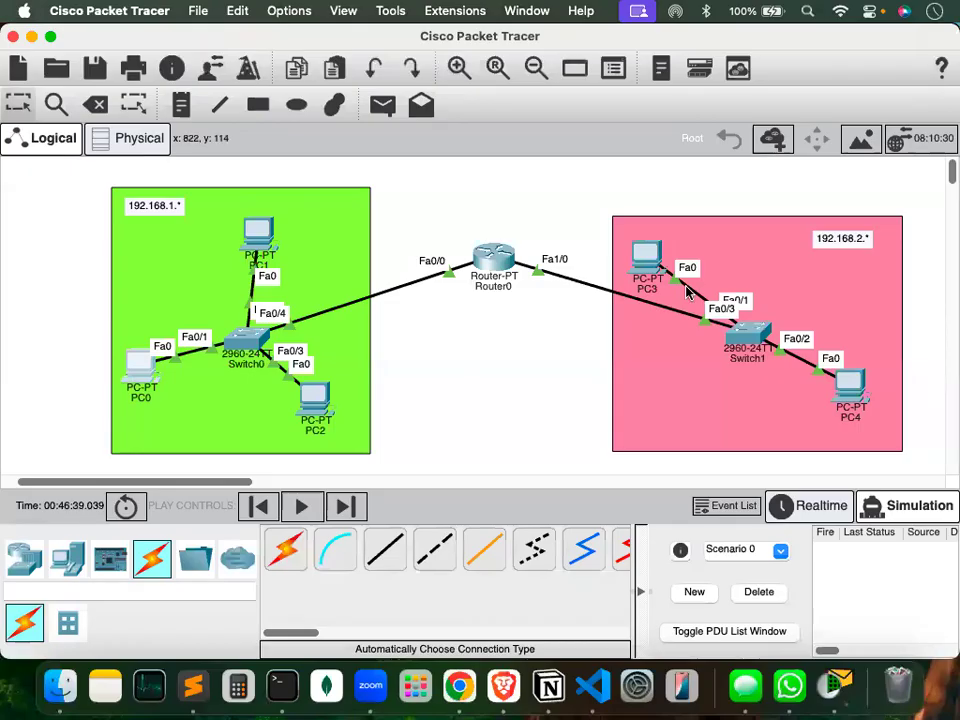
Set PC3's IPv4 default gateway to 192.168.2.1 in its IP configuration.
left_click(643, 253)
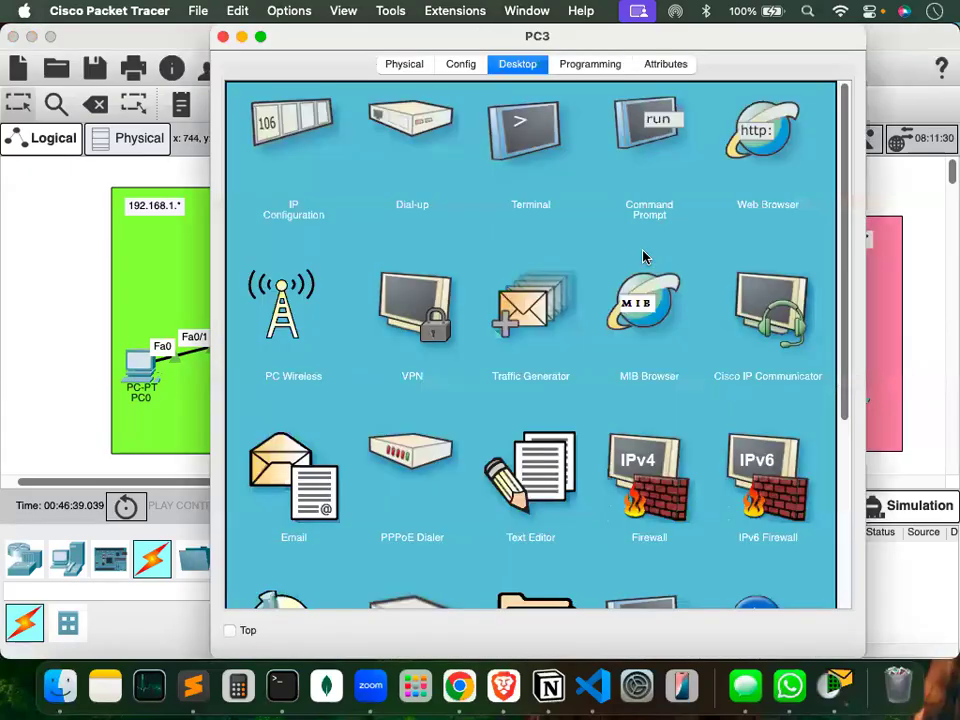
left_click(291, 128)
triple_click(498, 277)
type("1")
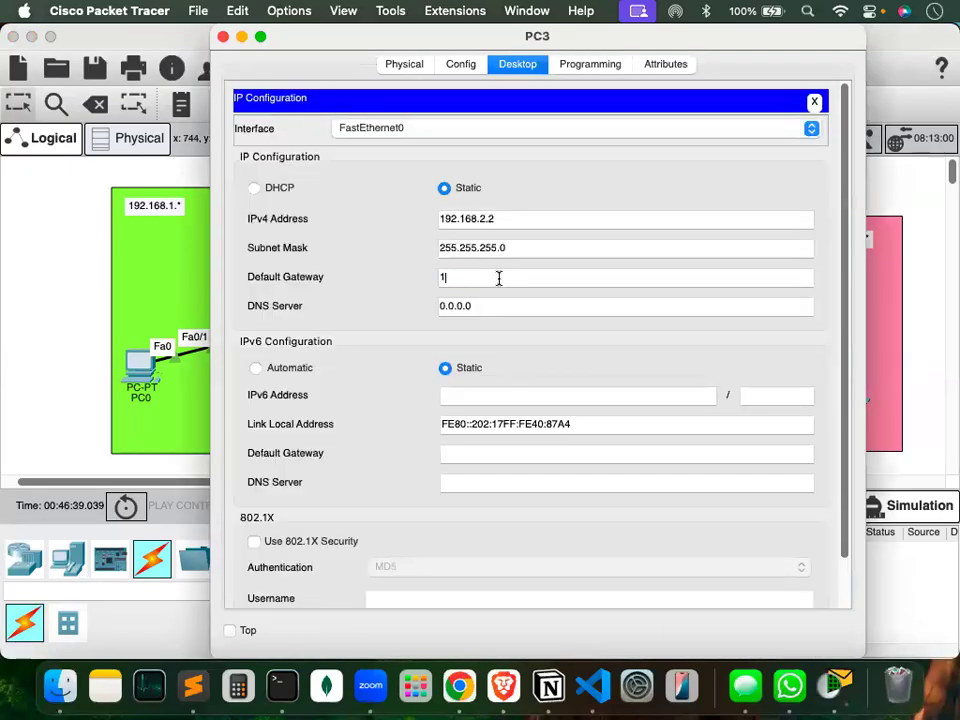
type("92.168.2.1")
left_click(223, 37)
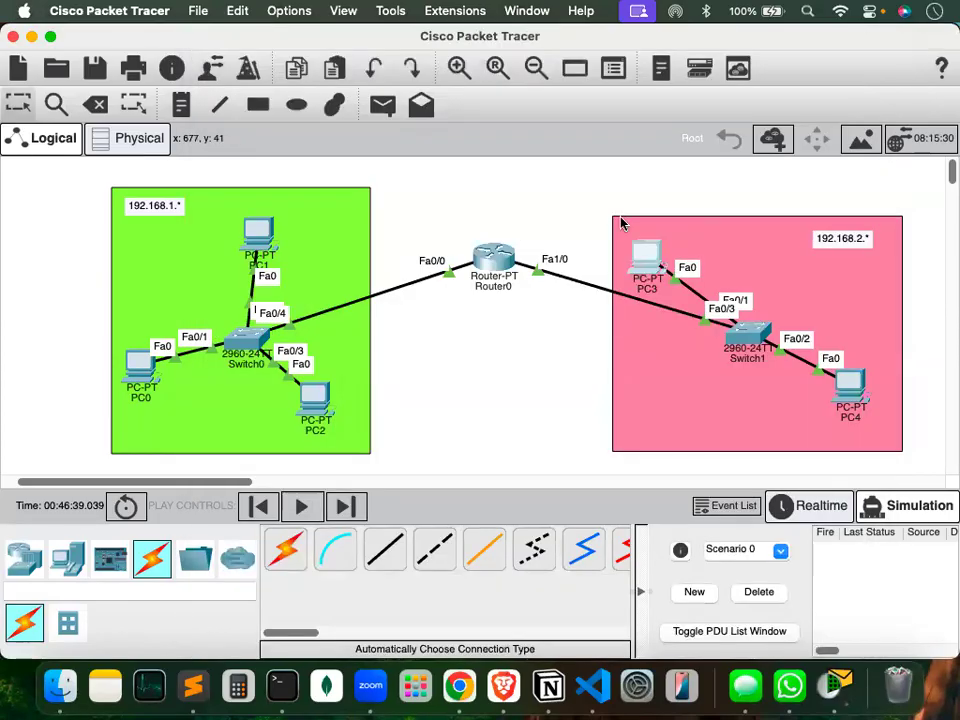
Set PC4's IPv4 default gateway to 192.168.2.1 in its IP configuration.
left_click(845, 388)
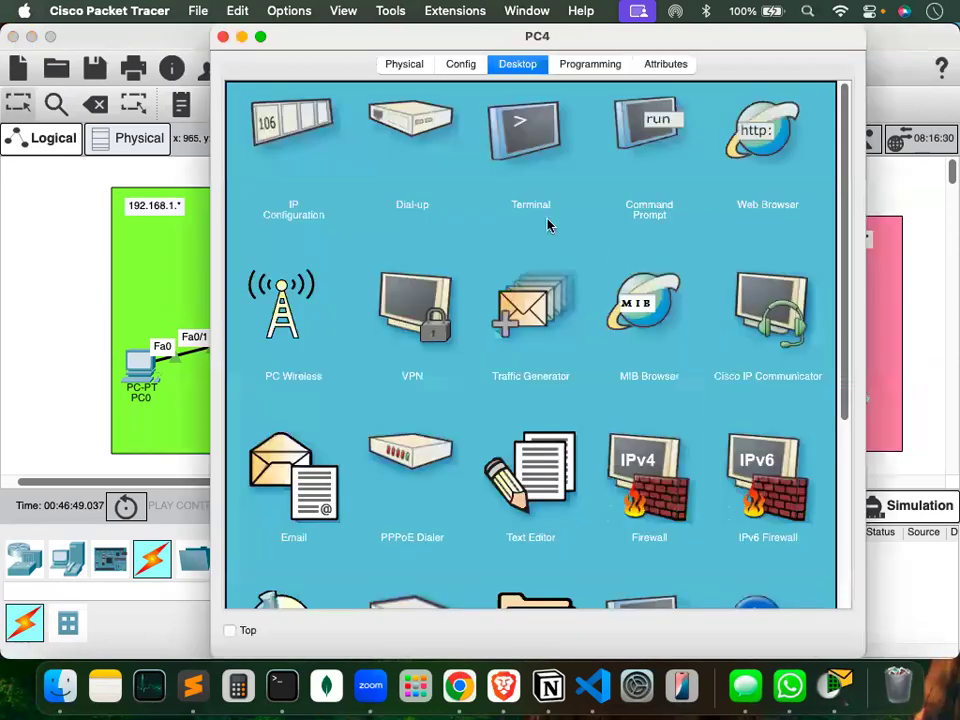
left_click(291, 125)
triple_click(519, 278)
type("1")
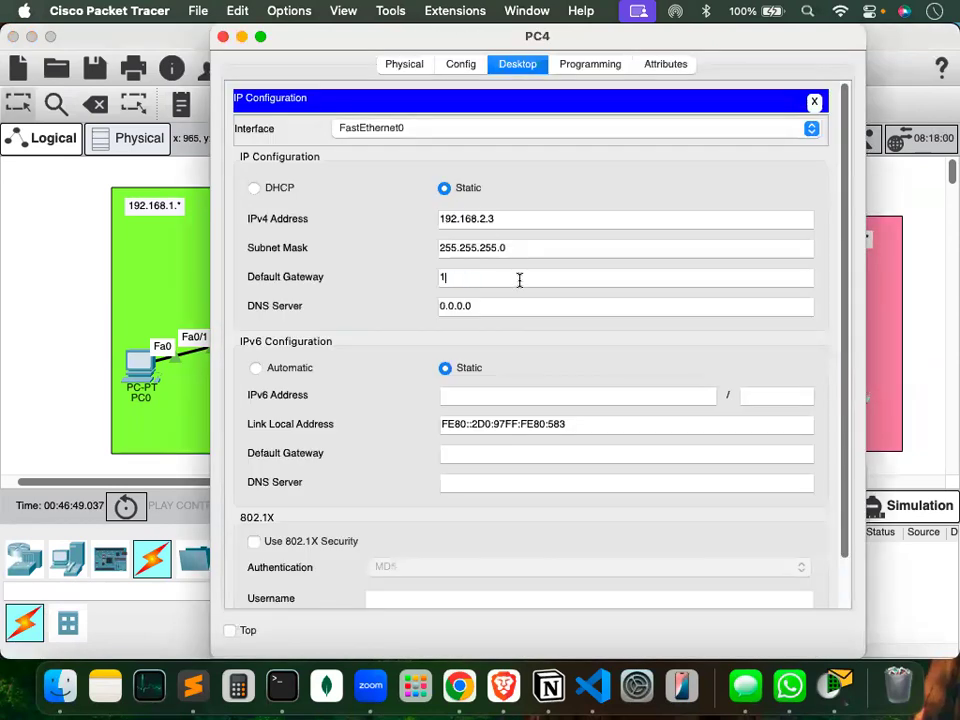
type("92.168.2.1")
left_click(223, 36)
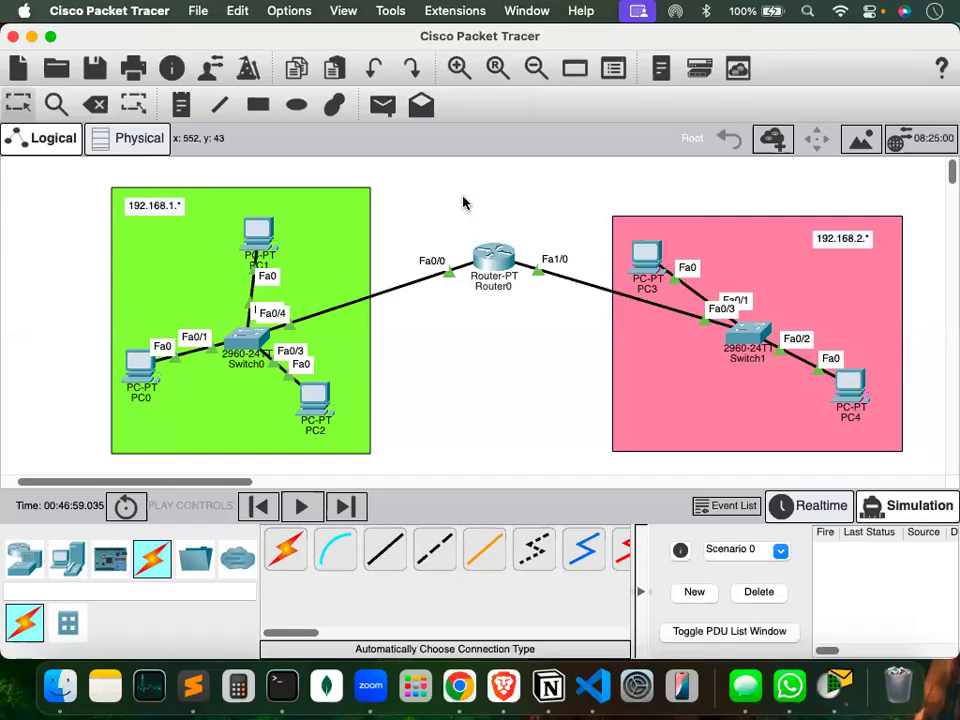
Simulate a simple PDU from PC1 to PC3 through the router, and delete the scenario.
left_click(382, 105)
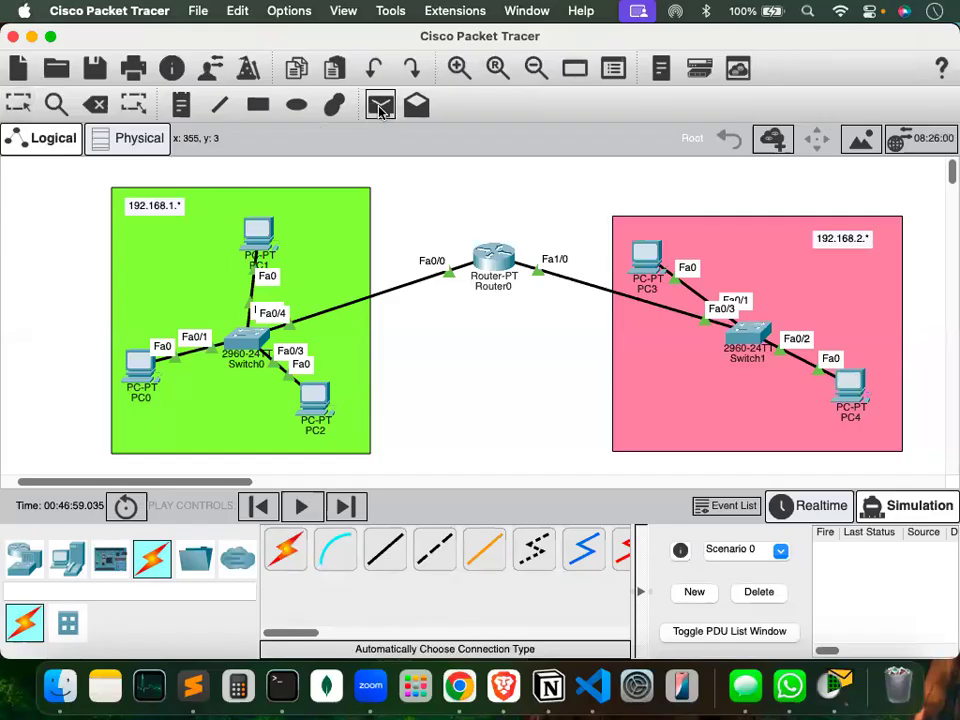
left_click(259, 231)
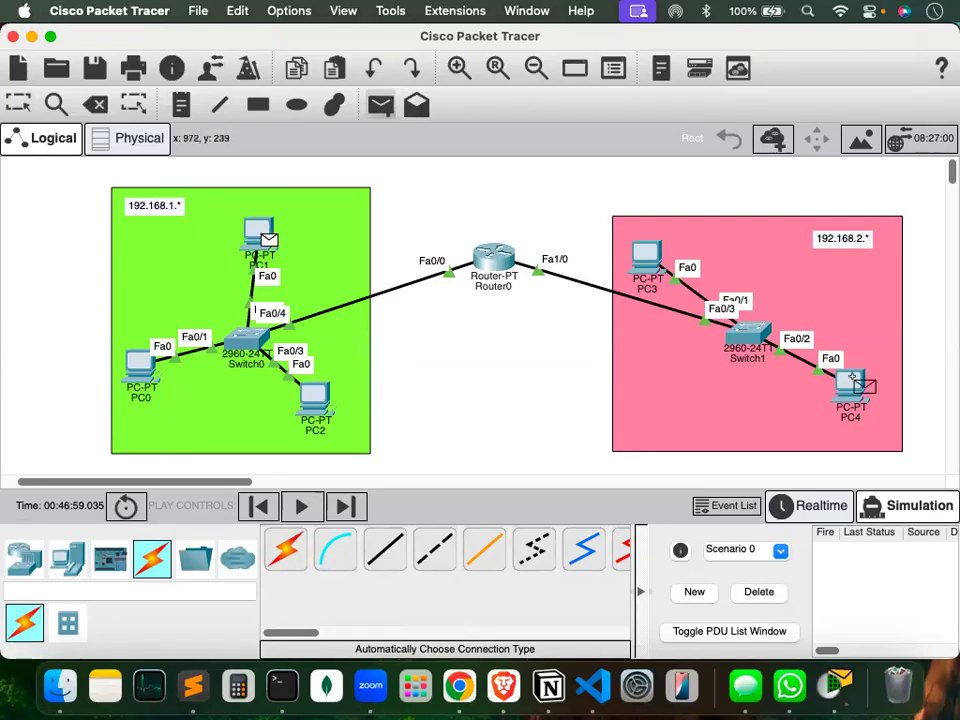
left_click(642, 276)
left_click(306, 512)
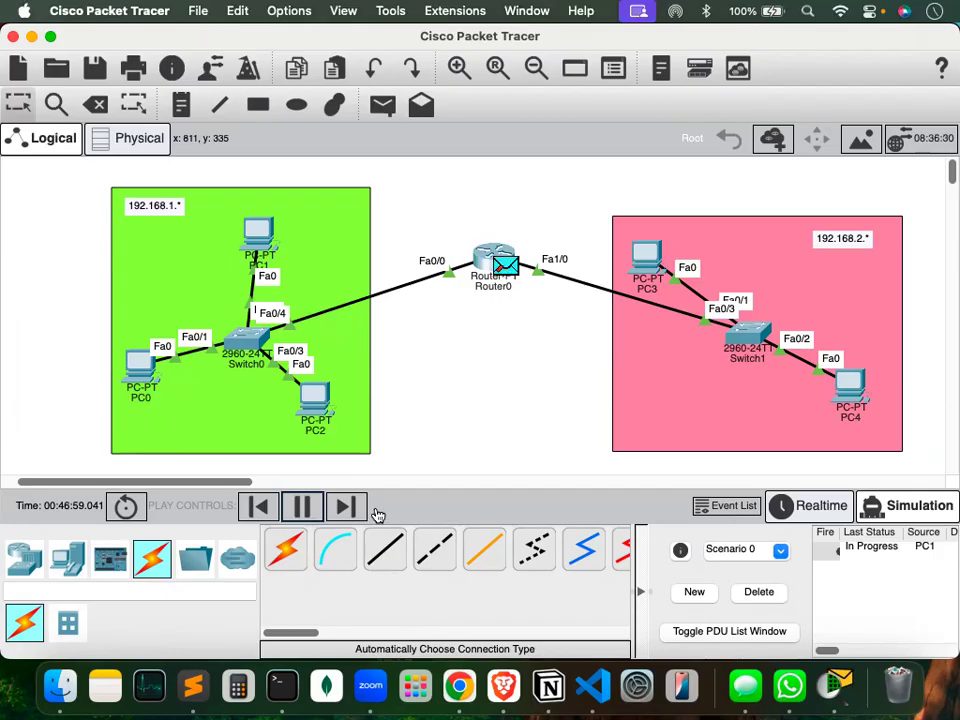
left_click(761, 591)
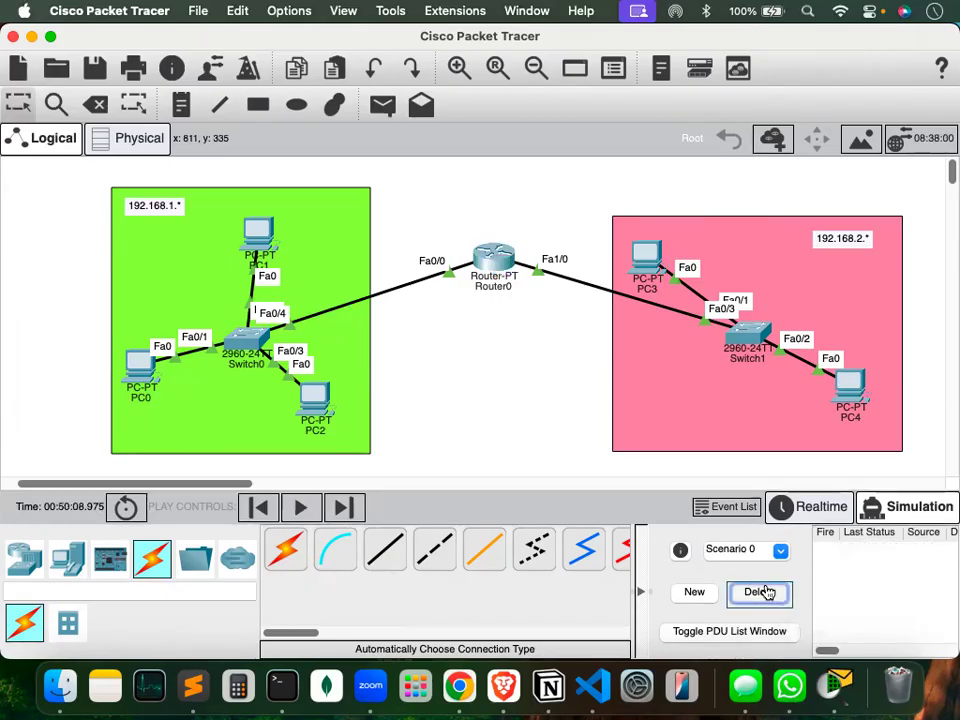
Simulate a simple PDU from PC1 to PC4 in the other LAN, and clear the event list.
left_click(380, 104)
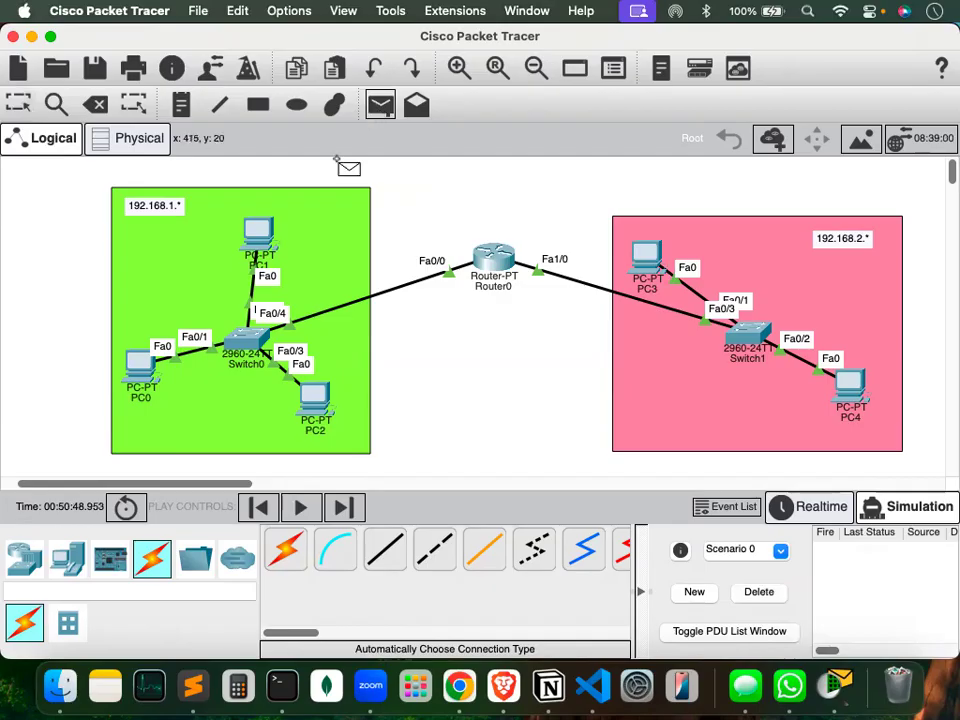
left_click(258, 232)
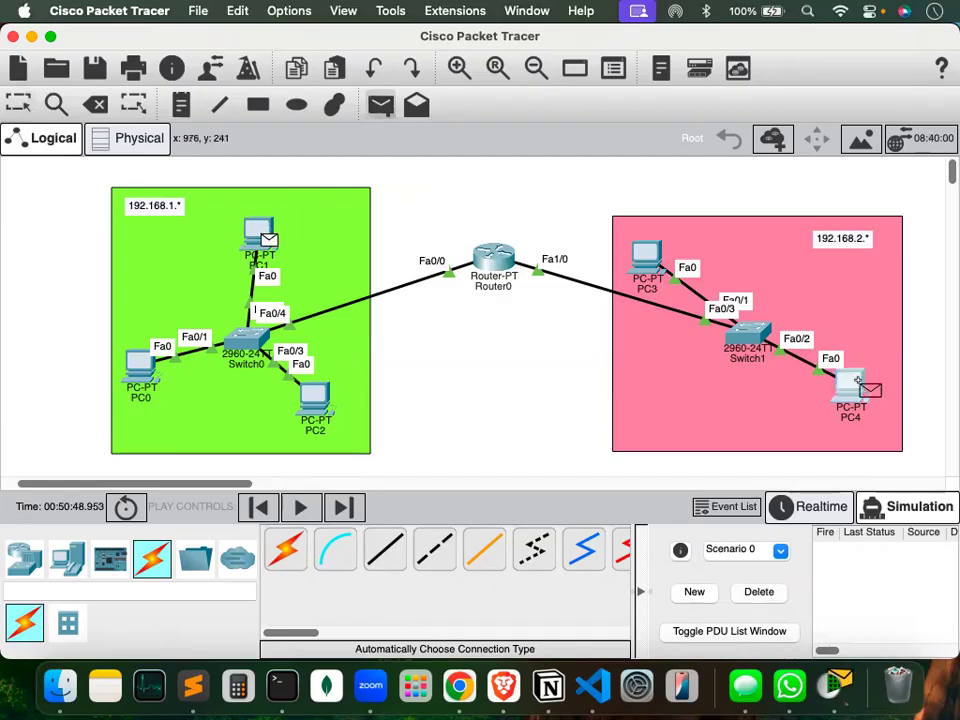
left_click(847, 388)
left_click(312, 509)
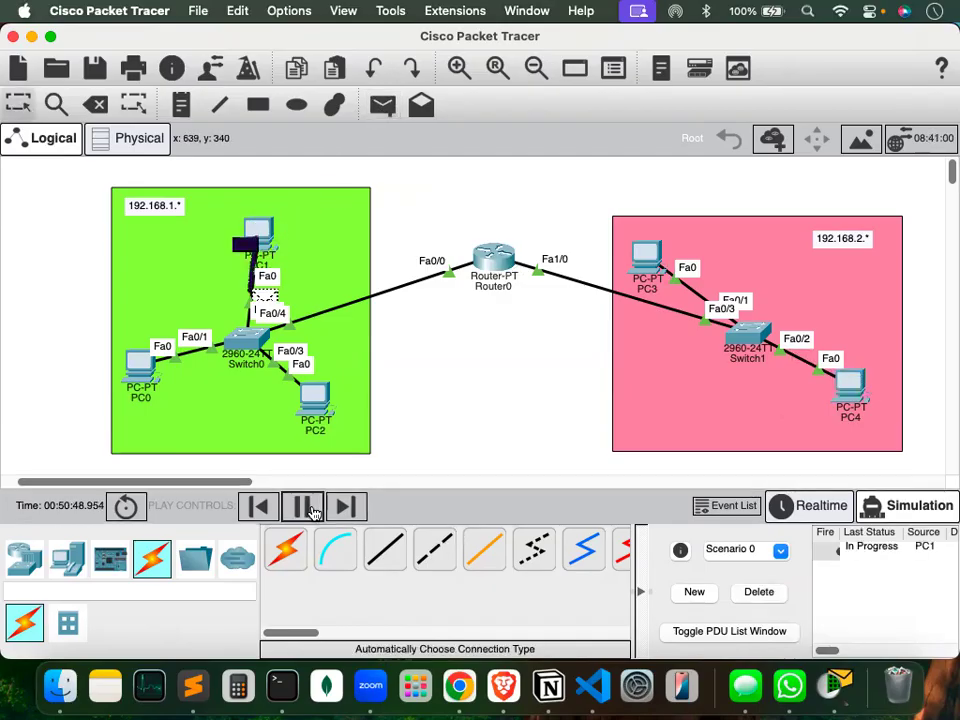
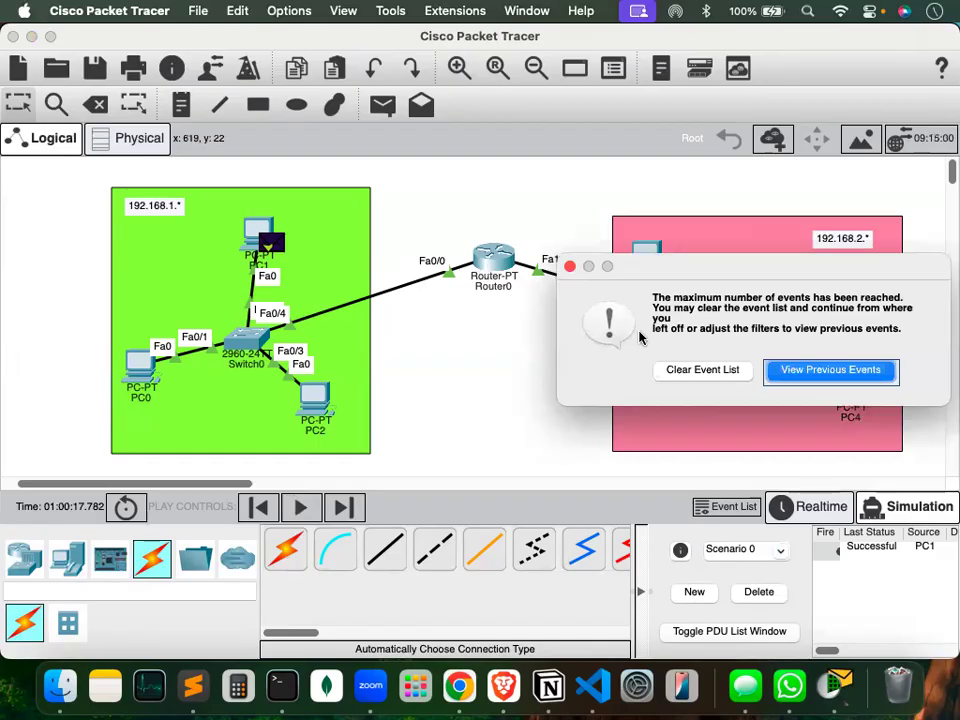
left_click(677, 369)
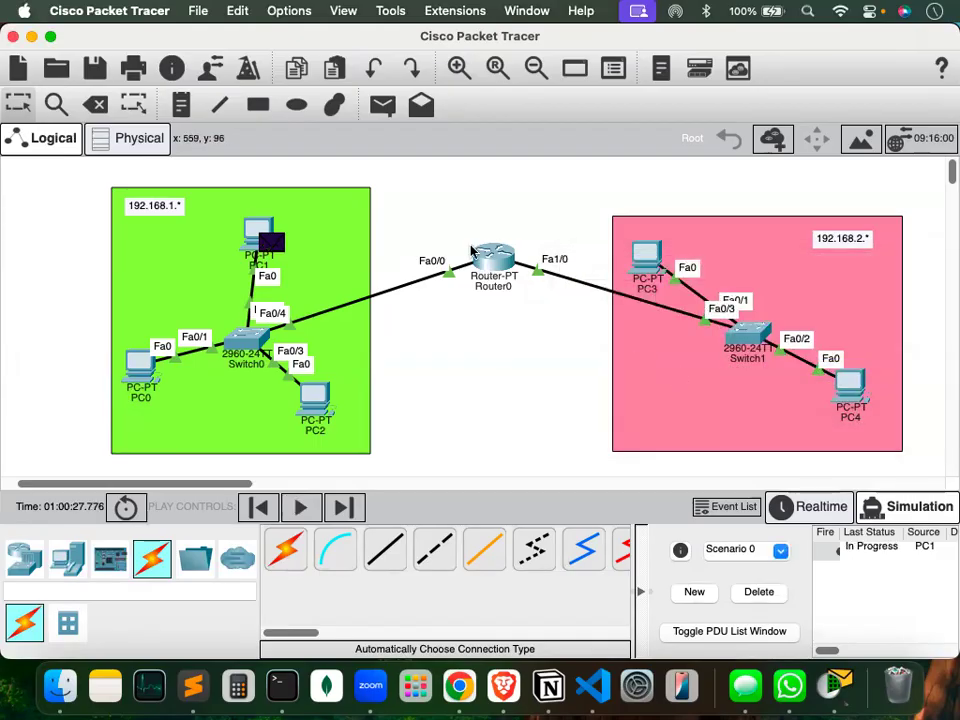
Switch to Sublime Text and add the heading "Summarize" below the Default Gateway notes, leaving blank lines under it.
mouse_move(472, 251)
key("super+Tab")
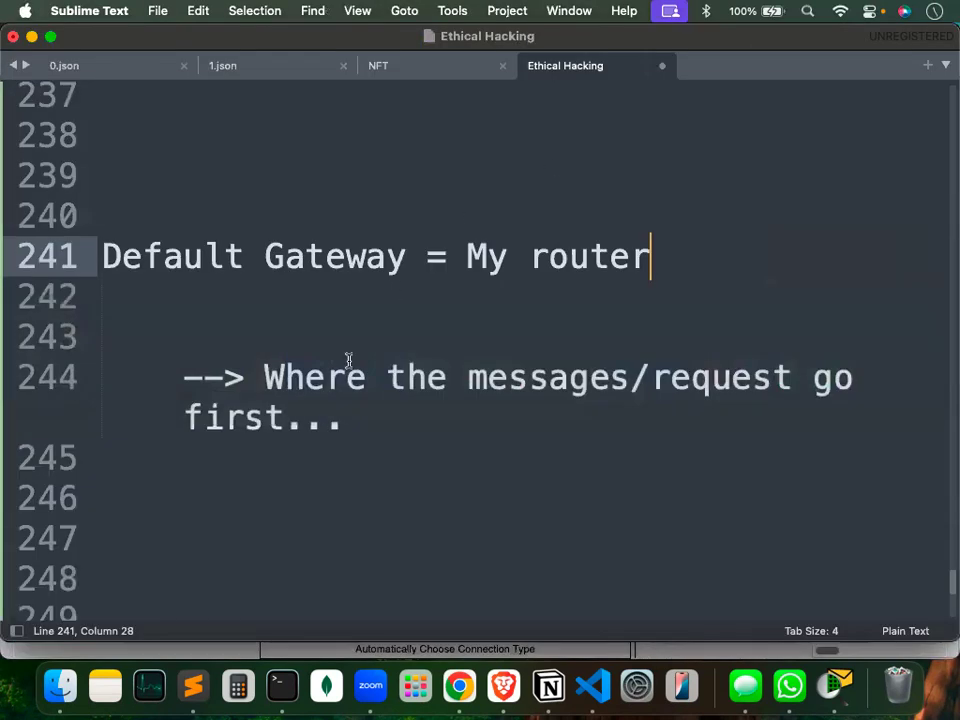
scroll(349, 360, "down", 3)
left_click(373, 350)
key("Return")
key("Return")
key("Return")
scroll(373, 350, "down", 1)
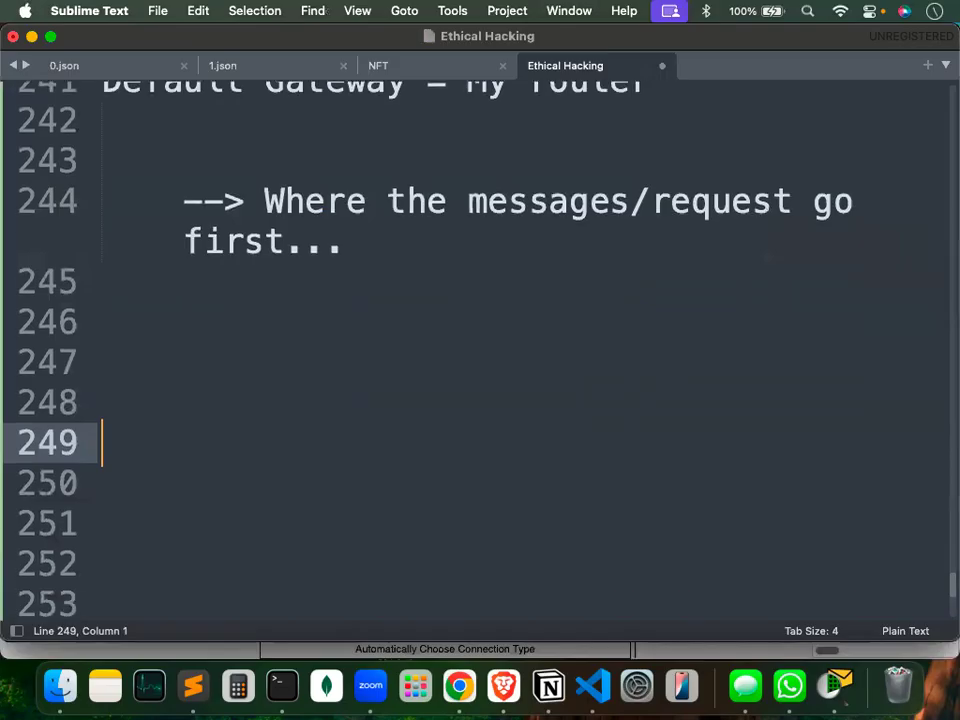
scroll(480, 350, "down", 2)
type("Summarize")
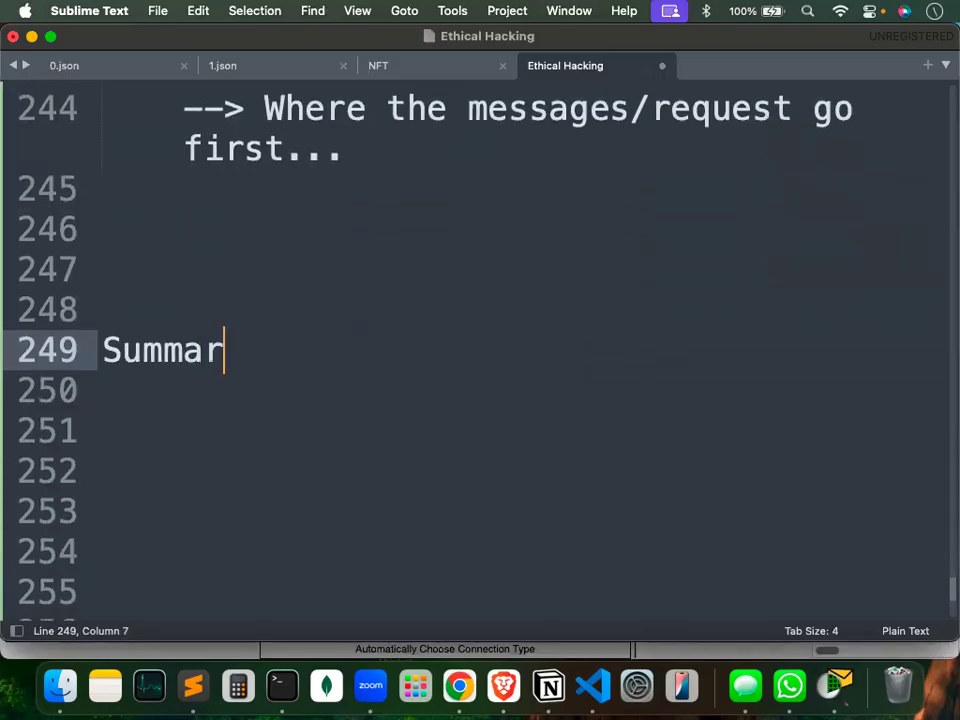
key("Return")
key("Return")
key("Return")
Add the indented first item "1. Local Network of 3 PCs with 1 Switch" under the Summarize heading.
key("Tab")
type("1.")
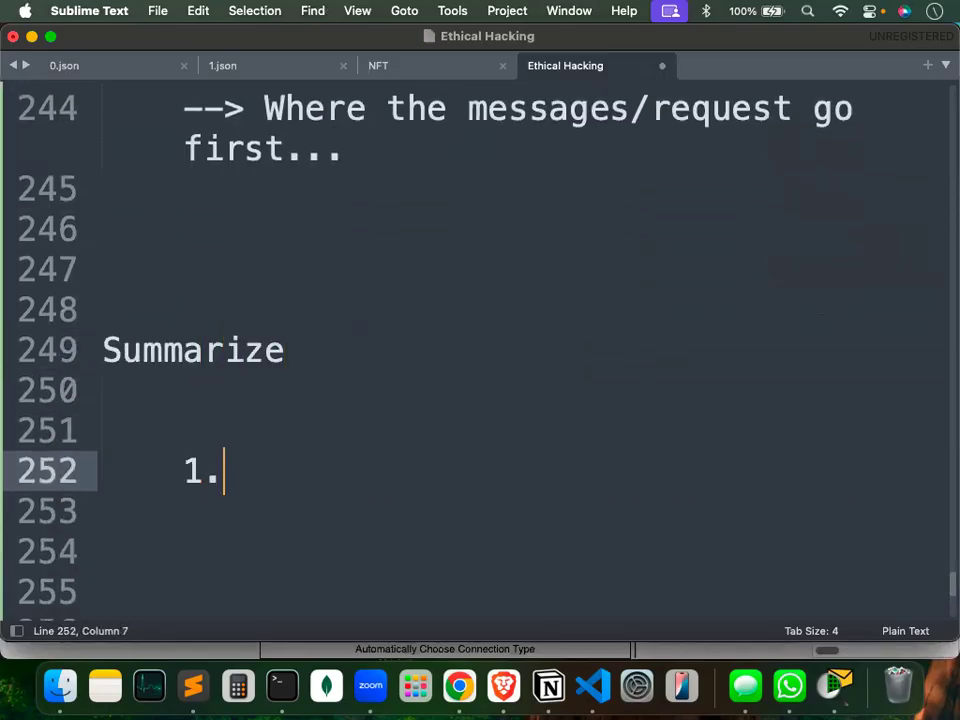
type(" Local Netw")
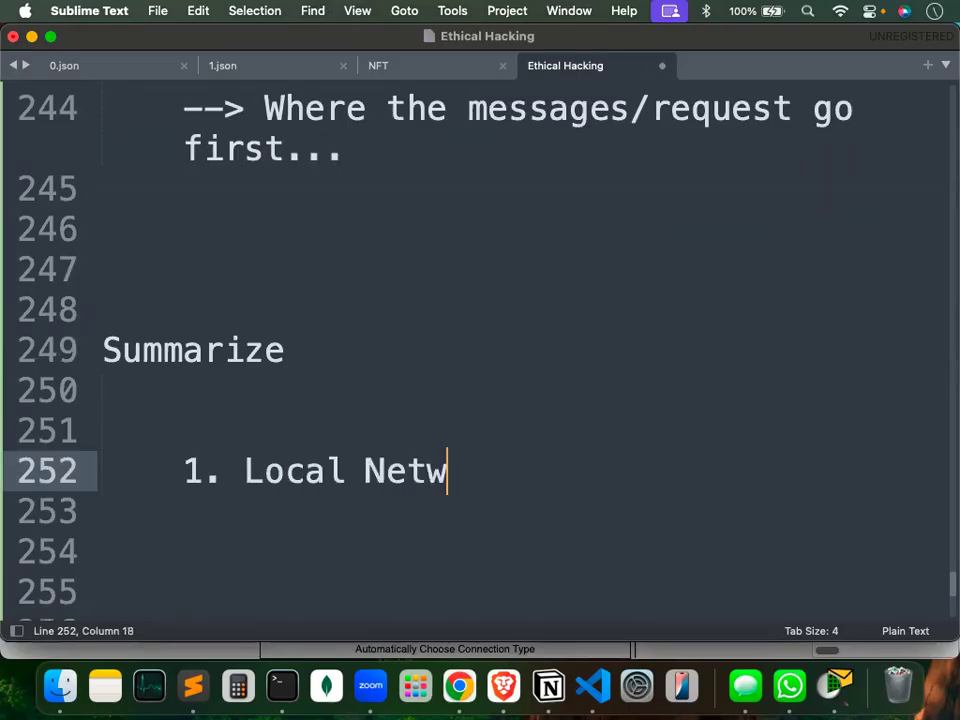
type("ork of 3 comp")
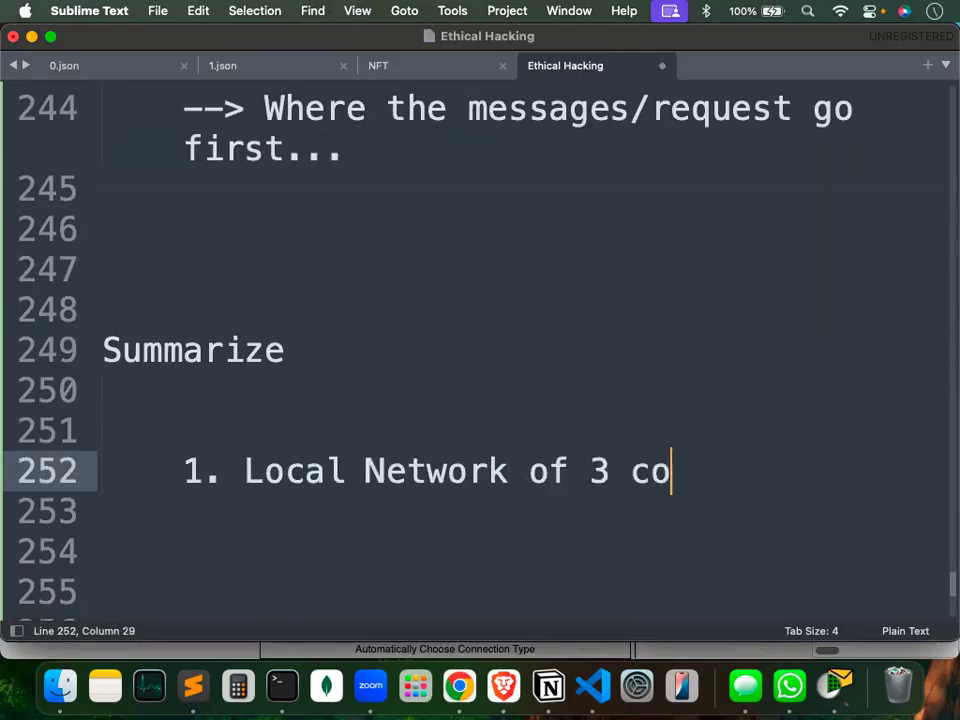
key("BackSpace")
key("BackSpace")
key("BackSpace")
key("BackSpace")
type("PCs with ")
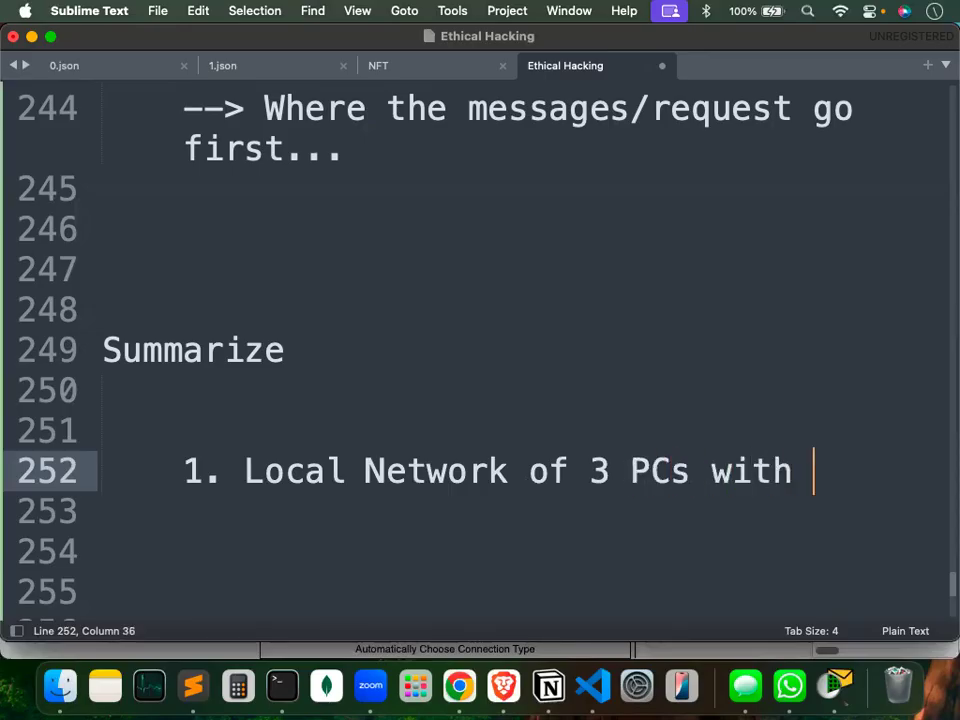
type("1 Switch")
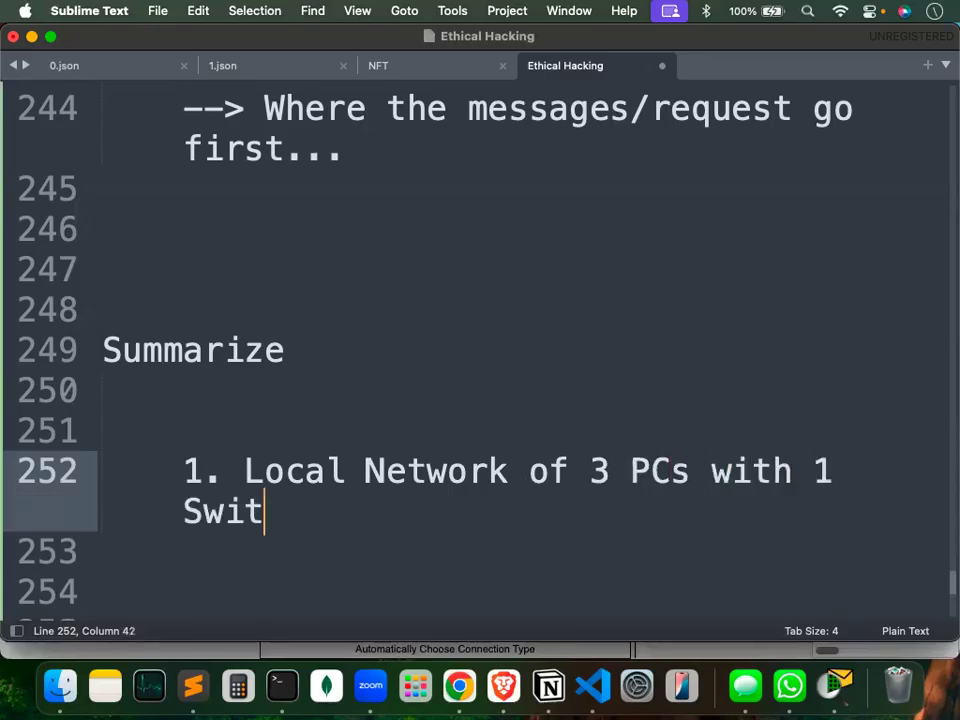
Add the indented address range "192.168.1.*" below the first Summarize item, with a blank line between them.
key("Return")
key("Return")
key("Return")
key("Return")
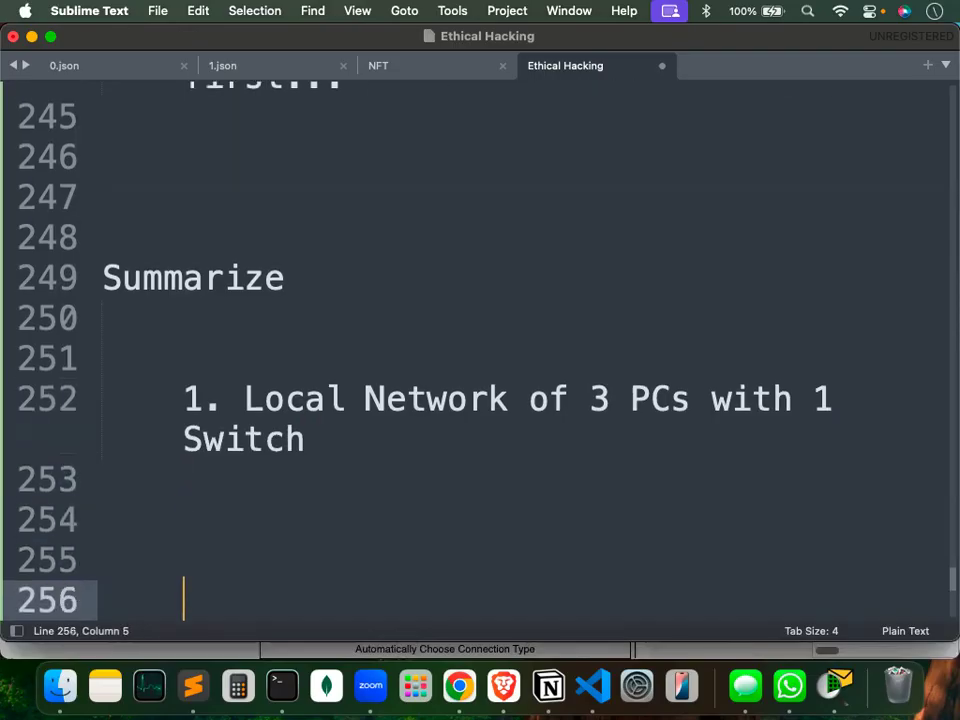
left_click(356, 435)
key("Down")
key("Down")
key("Tab")
type("192")
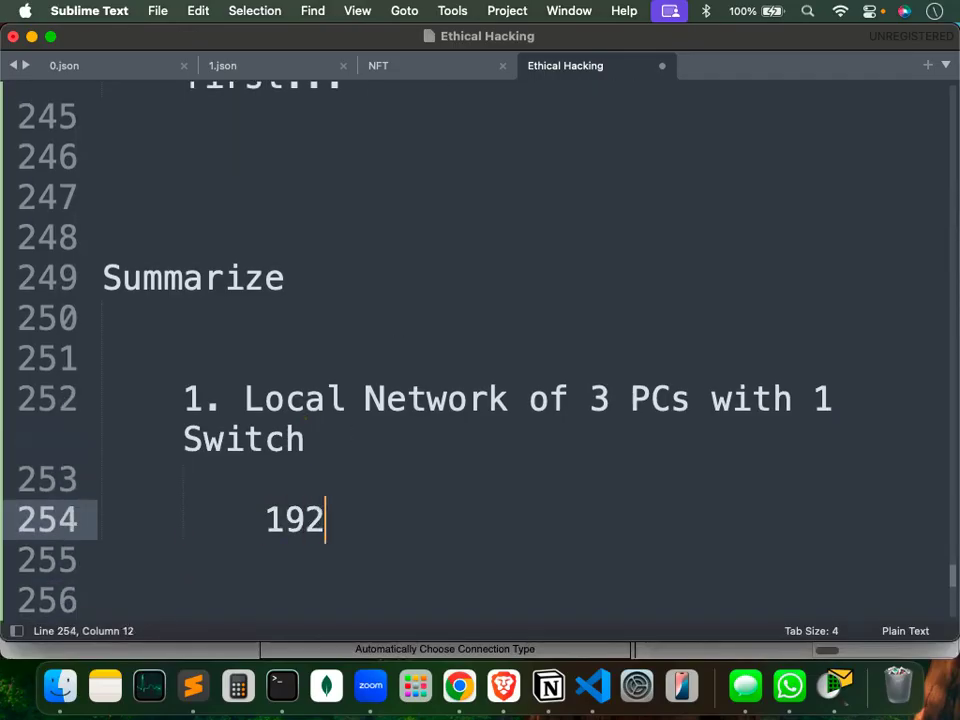
type(".168.1.")
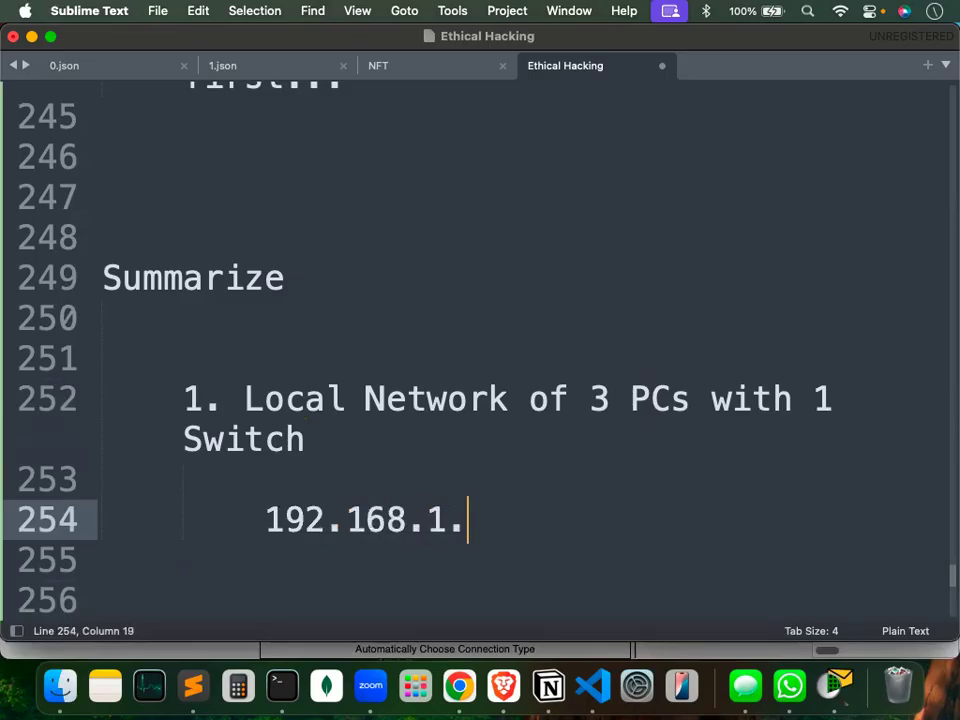
type("*")
key("Return")
key("Return")
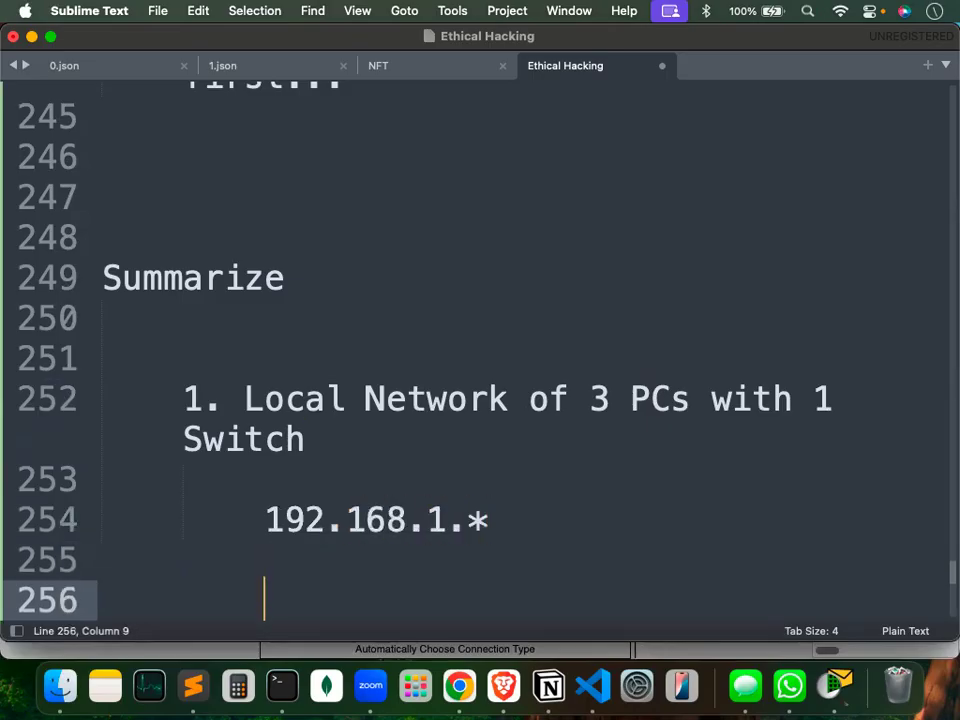
Add the second Summarize item "2. Local Network of 2 PCs with 1 Switch", indented at the same level as item 1.
scroll(358, 434, "down", 3)
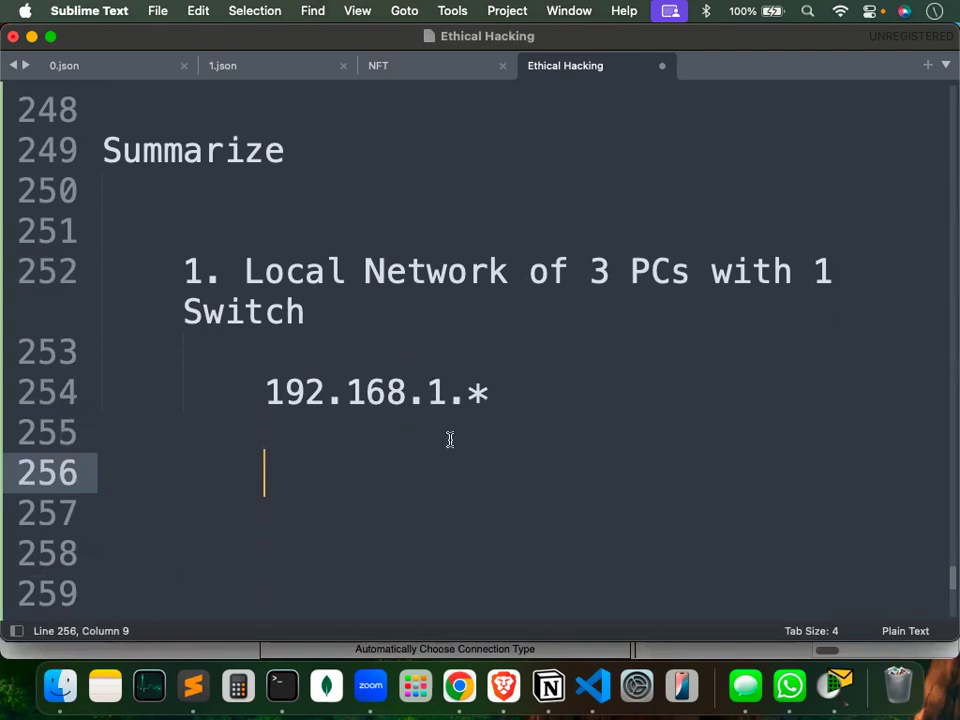
key("BackSpace")
key("BackSpace")
key("Tab")
key("Return")
key("BackSpace")
type("2/")
key("BackSpace")
type(". Locak")
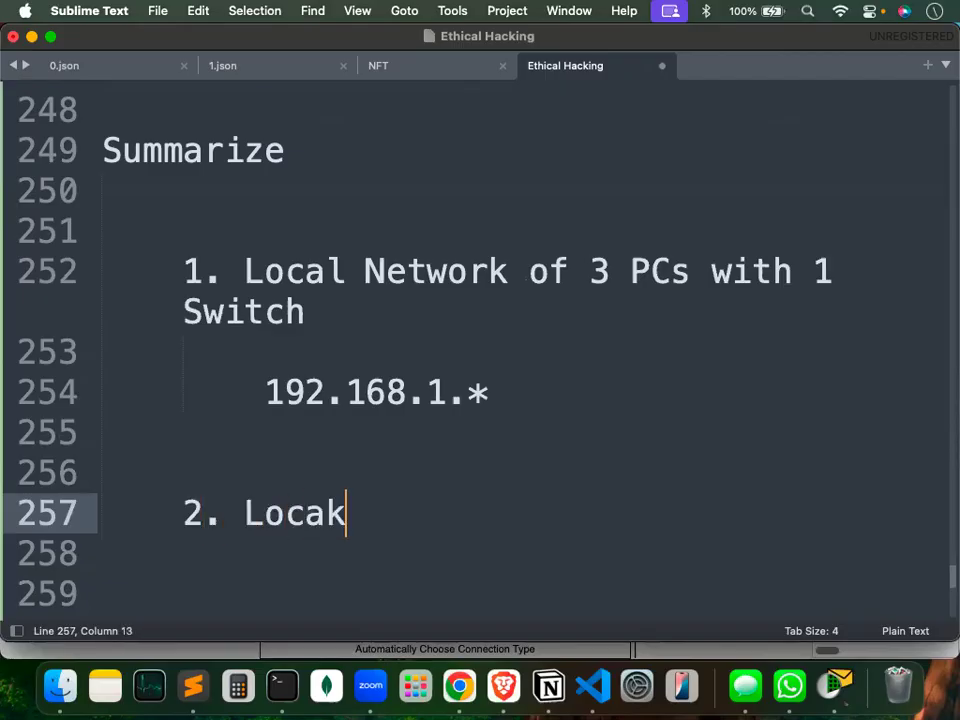
key("BackSpace")
key("BackSpace")
type("l MN")
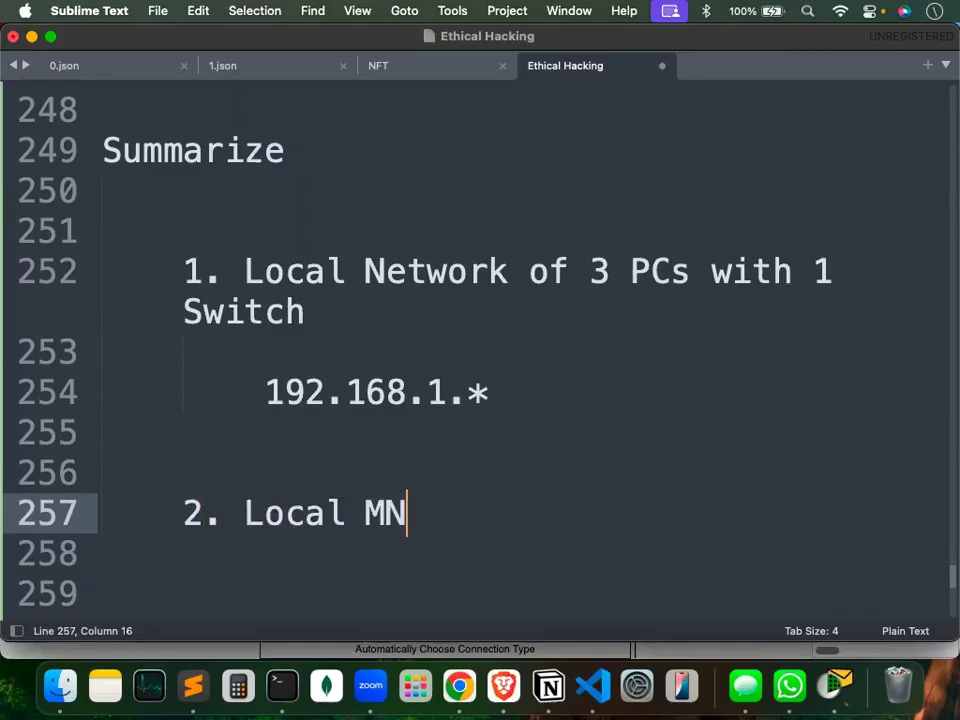
key("BackSpace")
key("BackSpace")
type("Neto")
key("BackSpace")
type("work of 2 ")
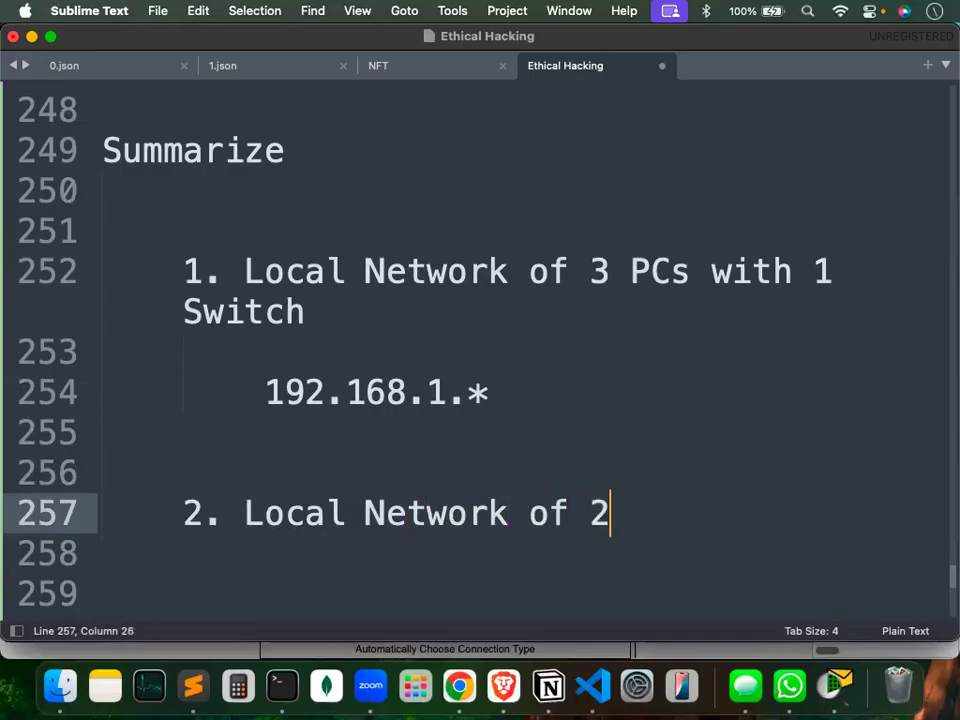
type("PC")
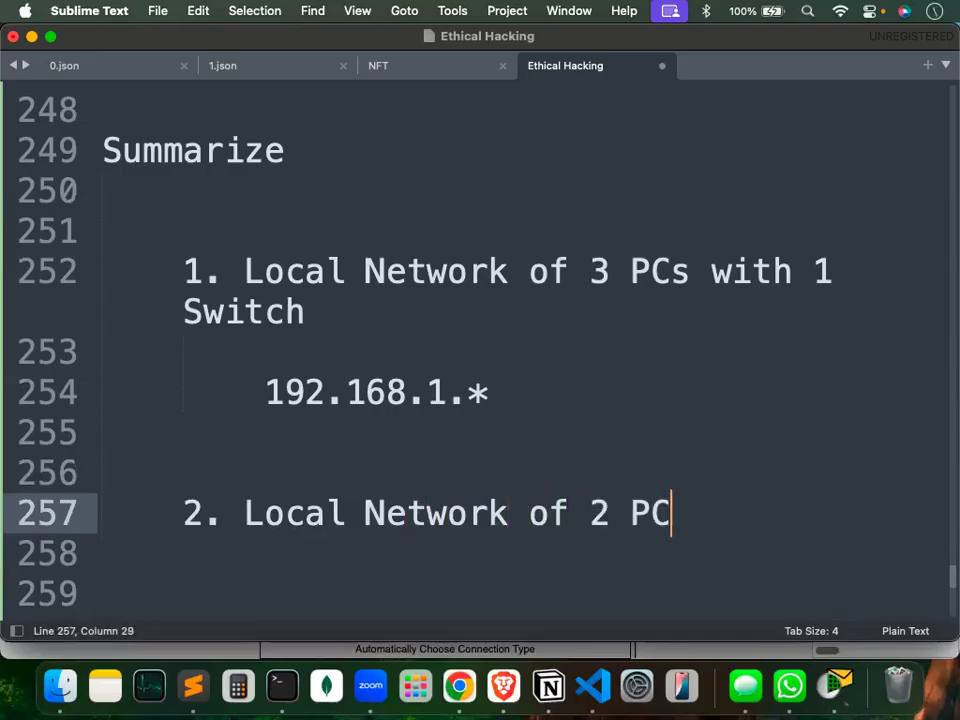
type("s with ")
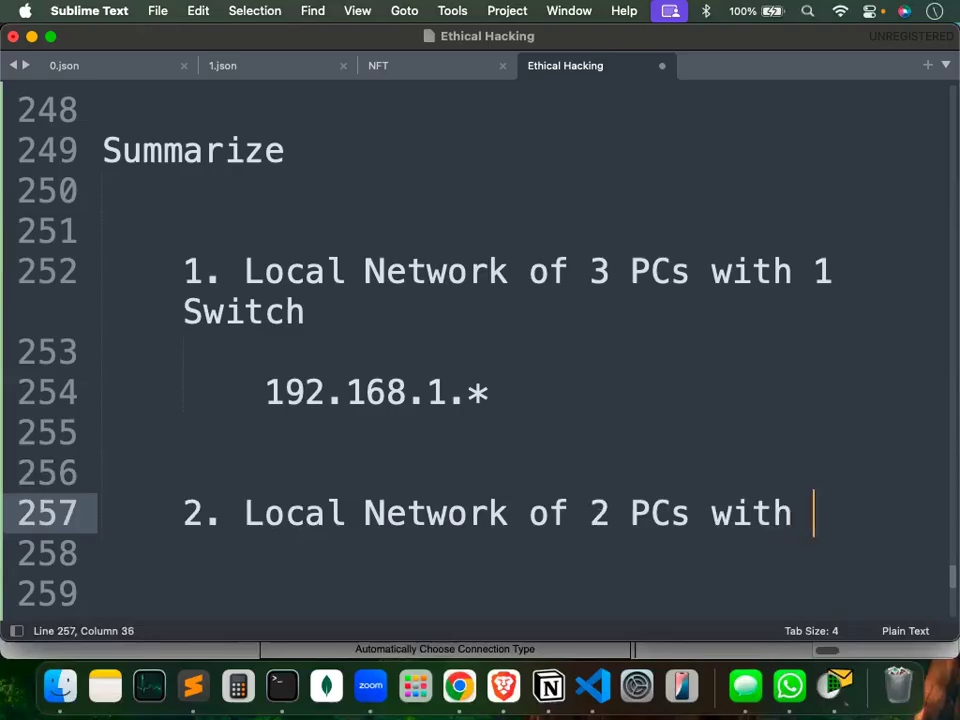
type("1 S")
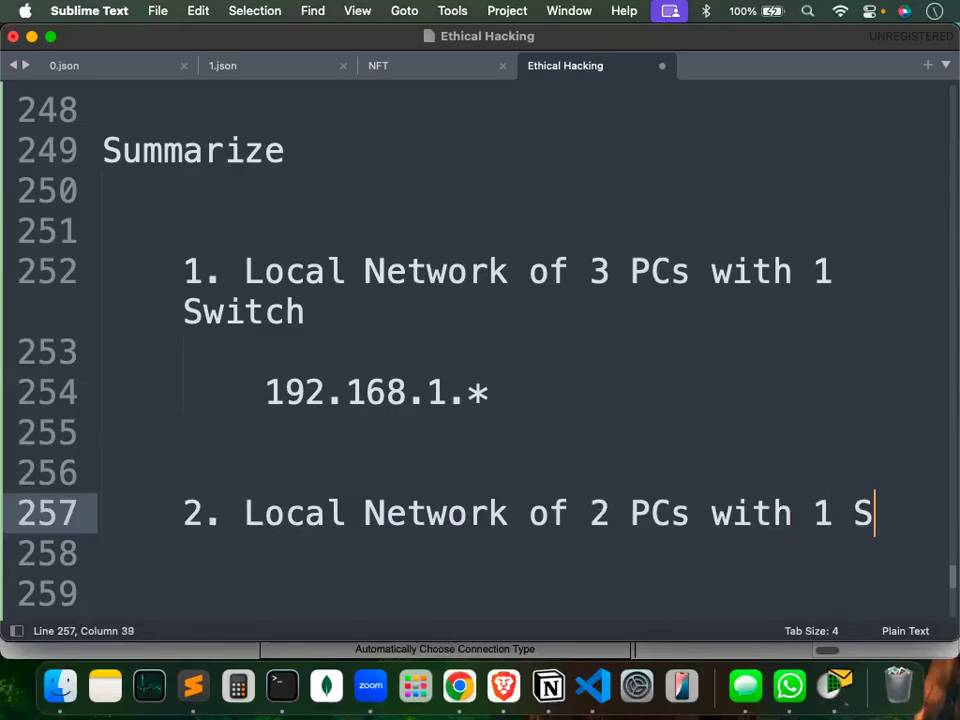
type("wti")
key("BackSpace")
key("BackSpace")
type("itch")
Add the indented address range "192.168.2.*" below item 2, with a blank line between them.
key("Return")
key("Return")
key("Tab")
type("192.1")
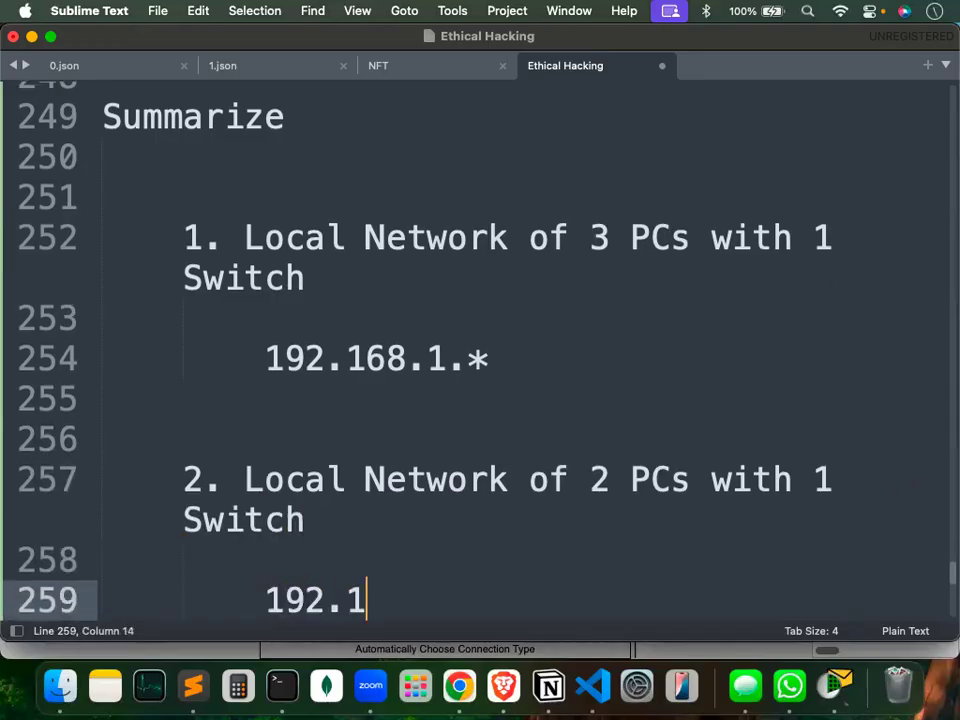
type("68.")
type("2.*")
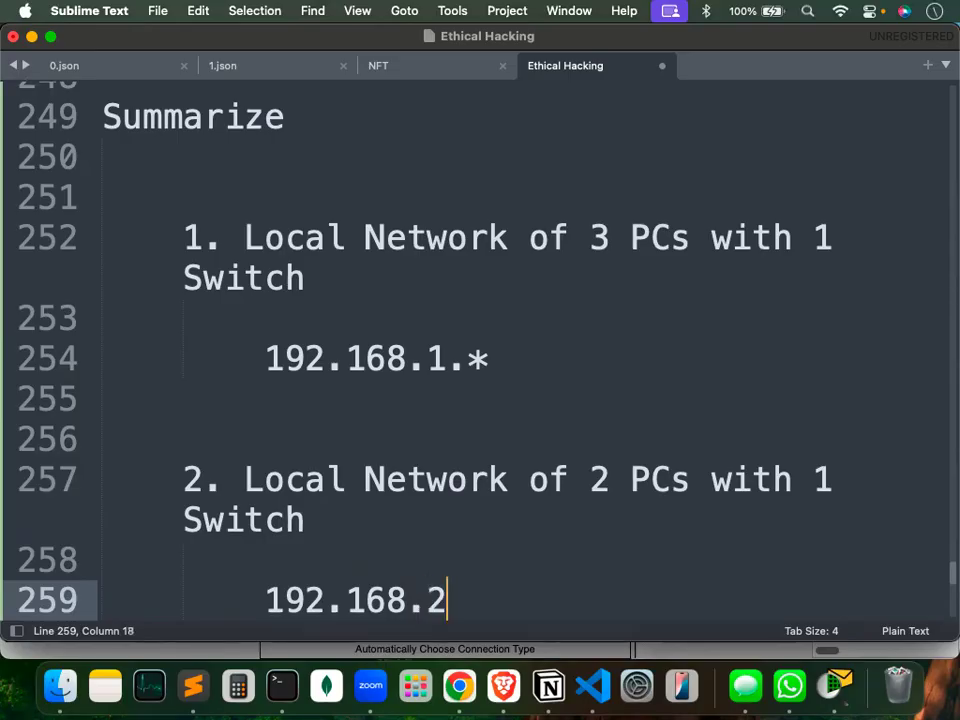
Leave several blank lines and add the third Summarize item "3. 1 Router make 2 IPs" at the item indent level.
key("Return")
key("Return")
key("Return")
key("Return")
key("Return")
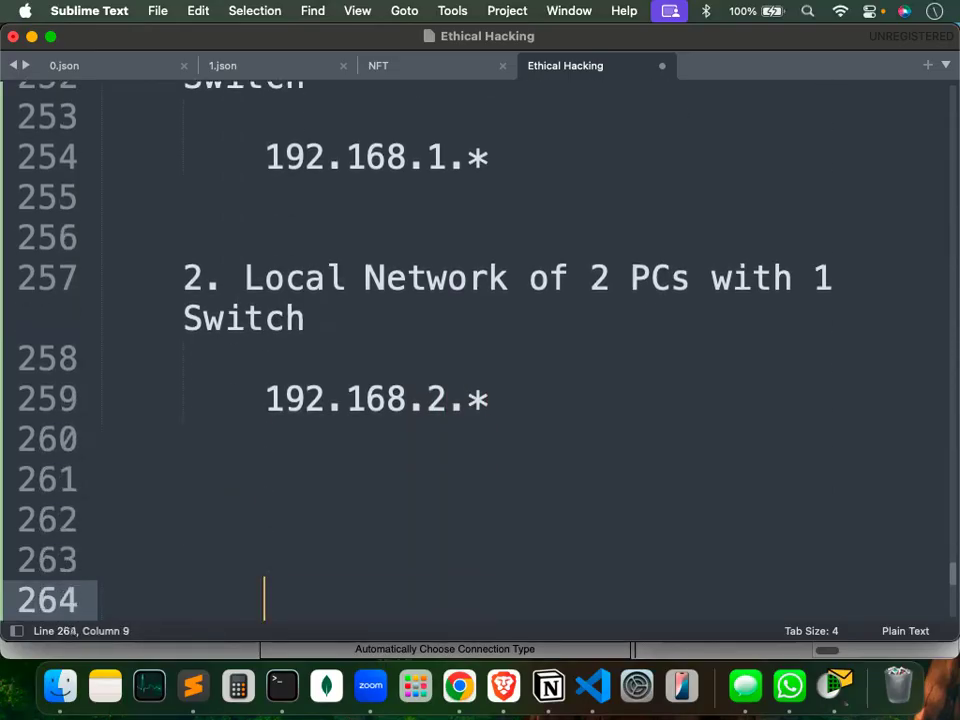
key("Return")
scroll(403, 338, "down", 1)
key("BackSpace")
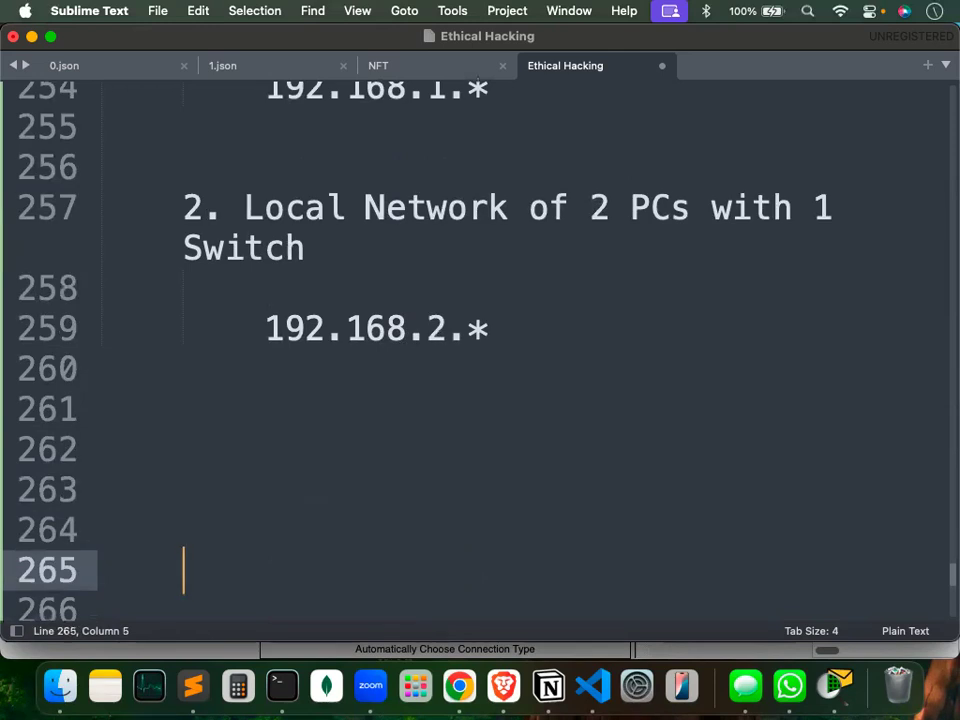
type("3. ")
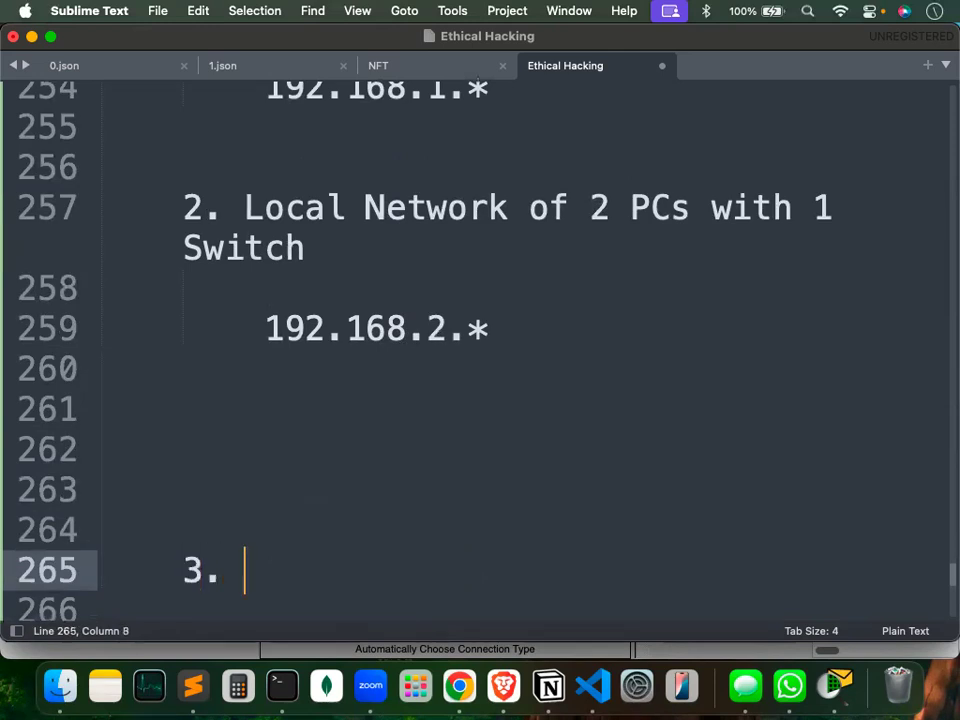
type("1 Router")
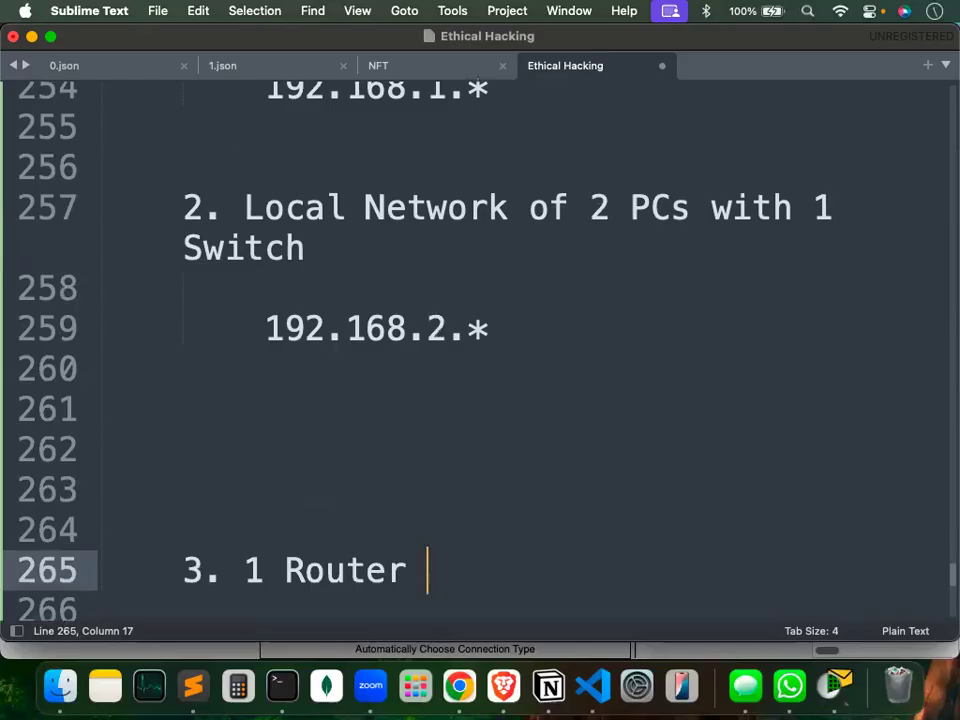
type(" make 2 IPS")
key("Return")
key("Return")
key("Tab")
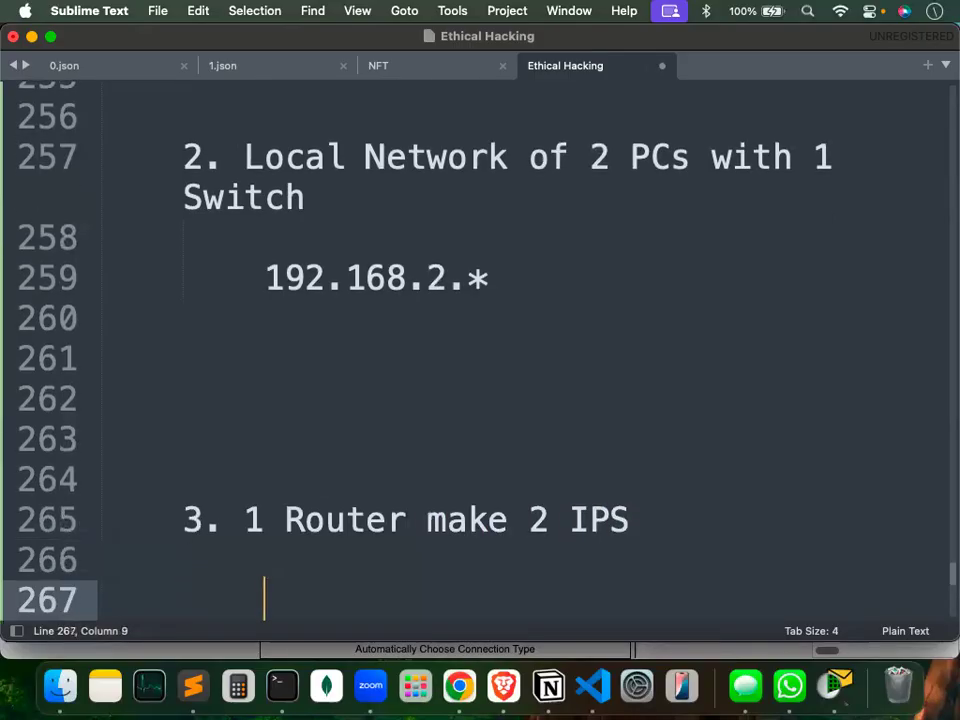
left_click(643, 519)
key("BackSpace")
type("s")
Add the indented sub-item "1 IP for Left Network" below the router item, after a blank line.
key("Return")
key("Return")
key("Tab")
type("1 ")
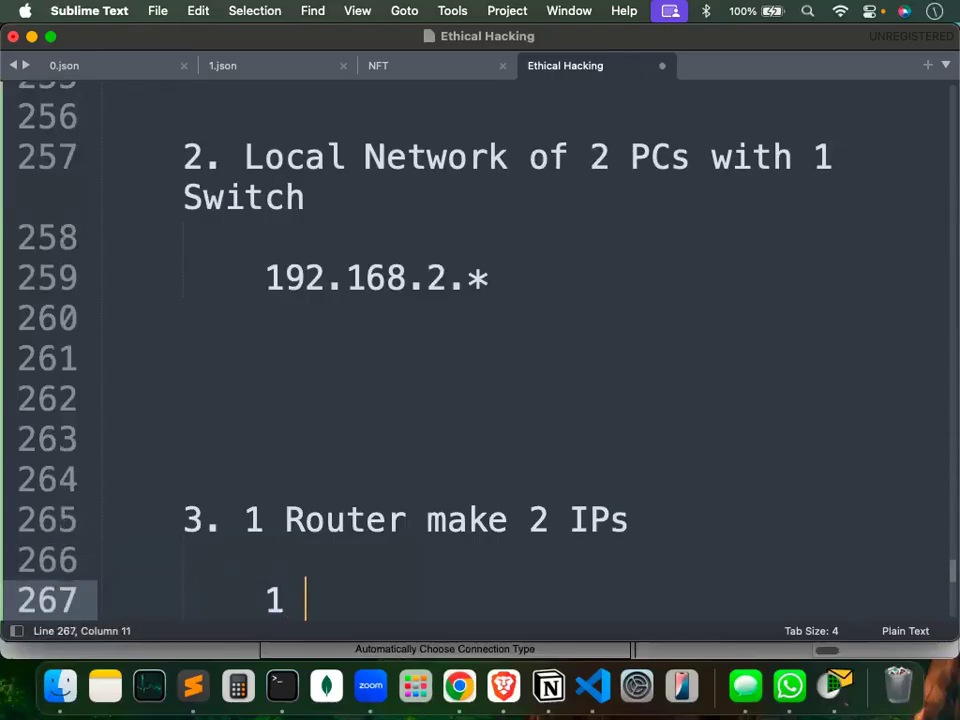
type("IP for ")
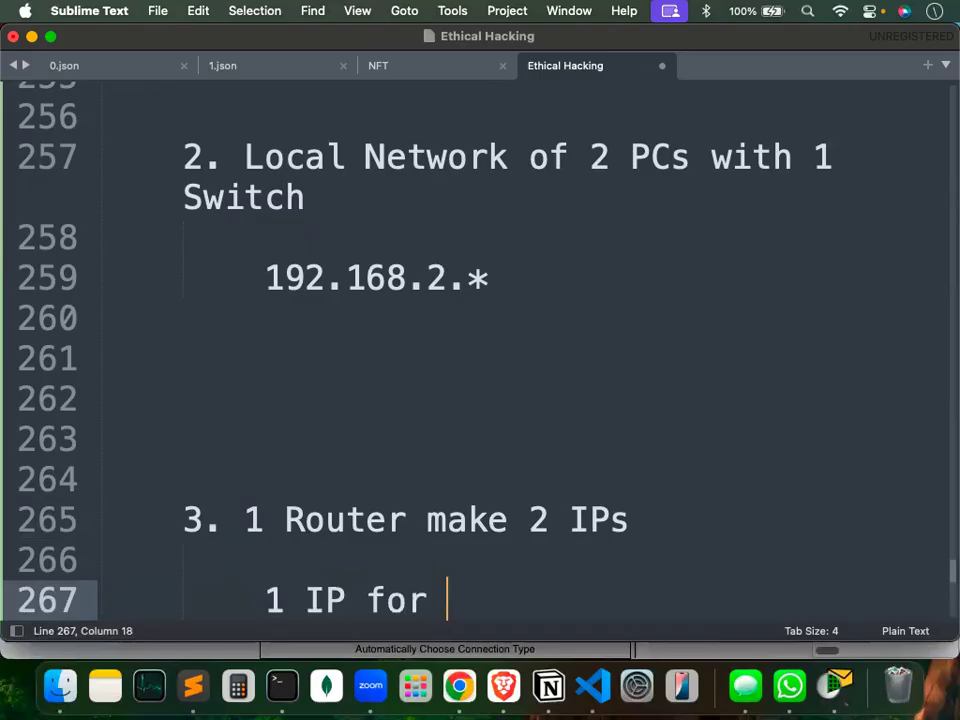
type("Left Ne")
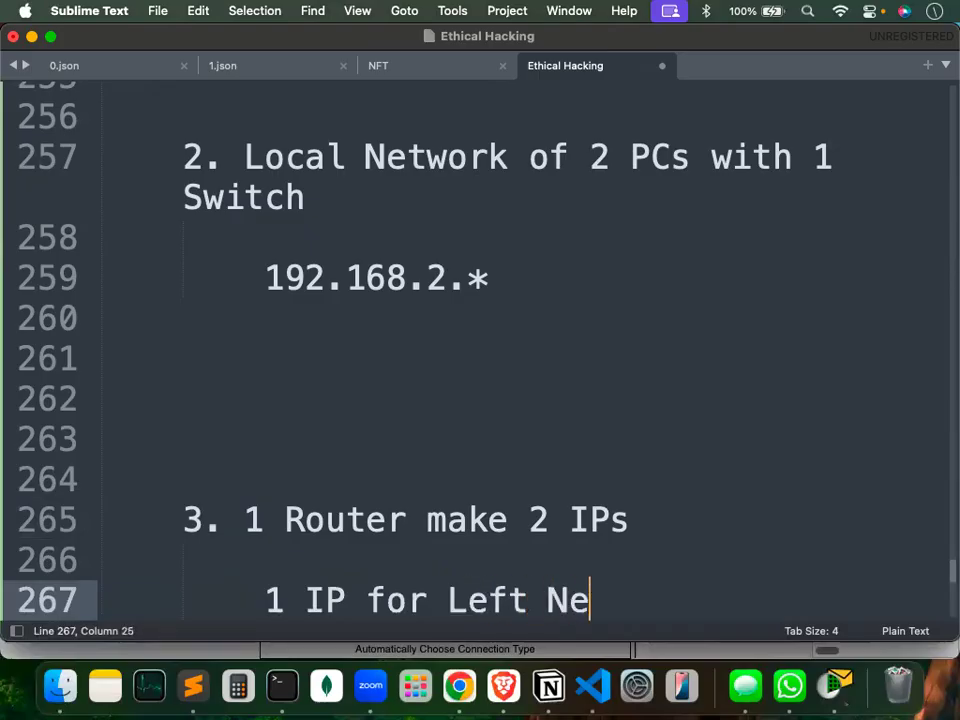
type("twork")
Add the address "192.168.1.1" one indent level deeper below the Left Network sub-item.
key("Return")
key("Return")
key("Tab")
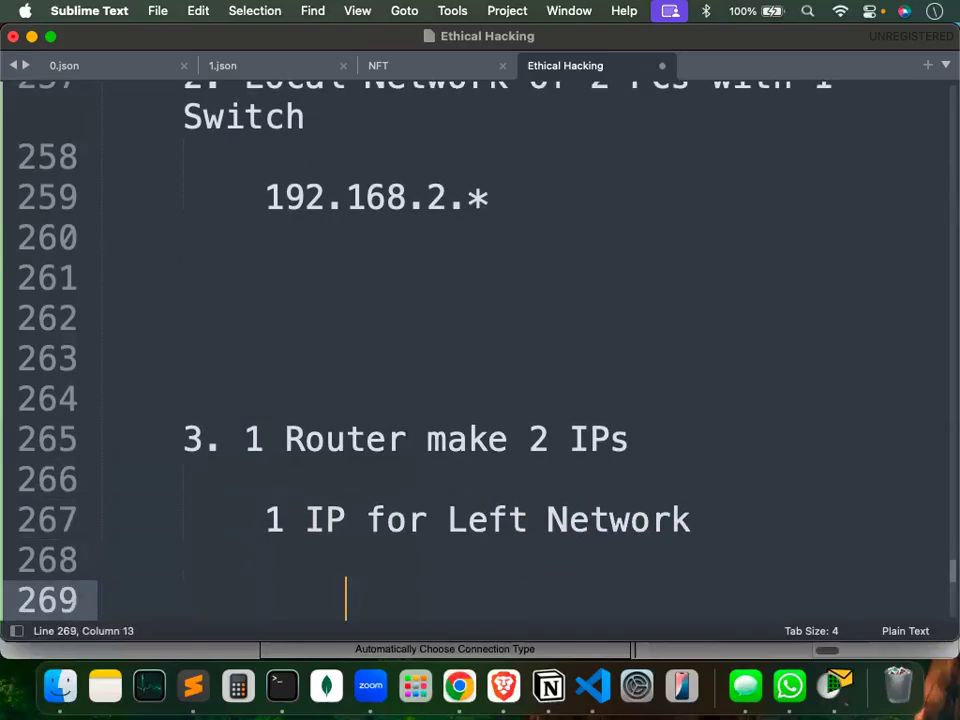
type("192.1")
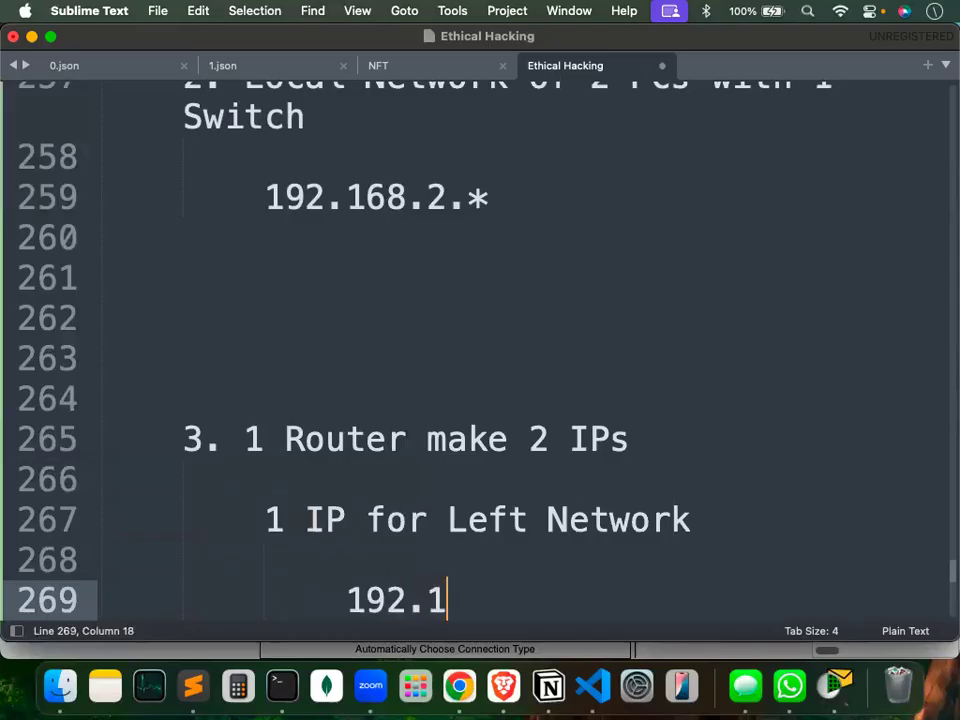
type("68.1.1")
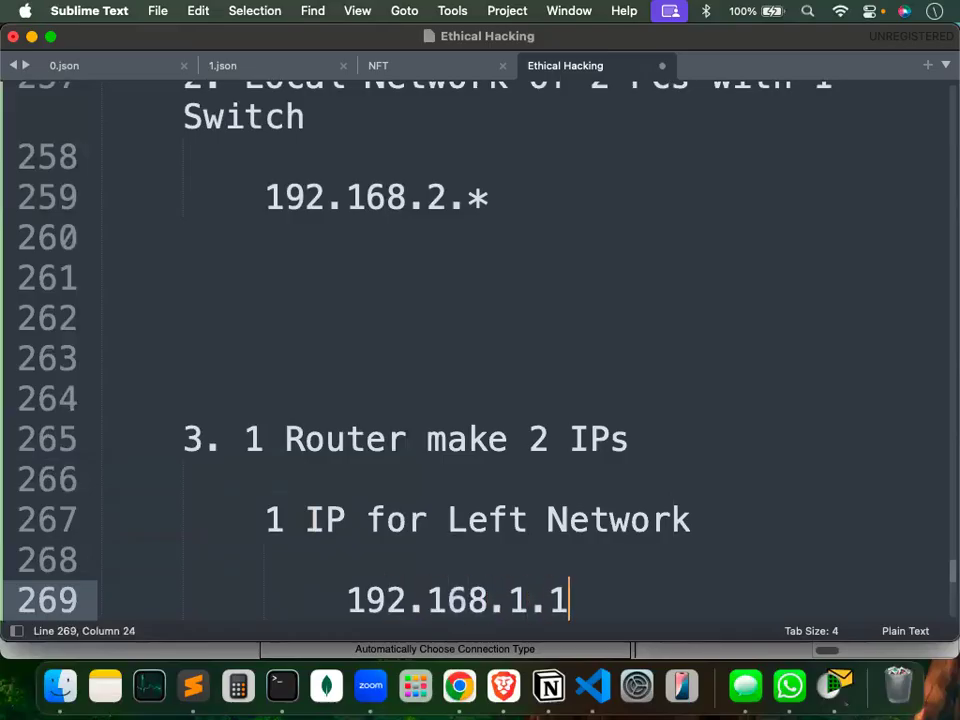
Add the sub-item "2 IP for Right Network", aligned with the Left Network sub-item.
key("Return")
key("Return")
key("BackSpace")
type("2 ")
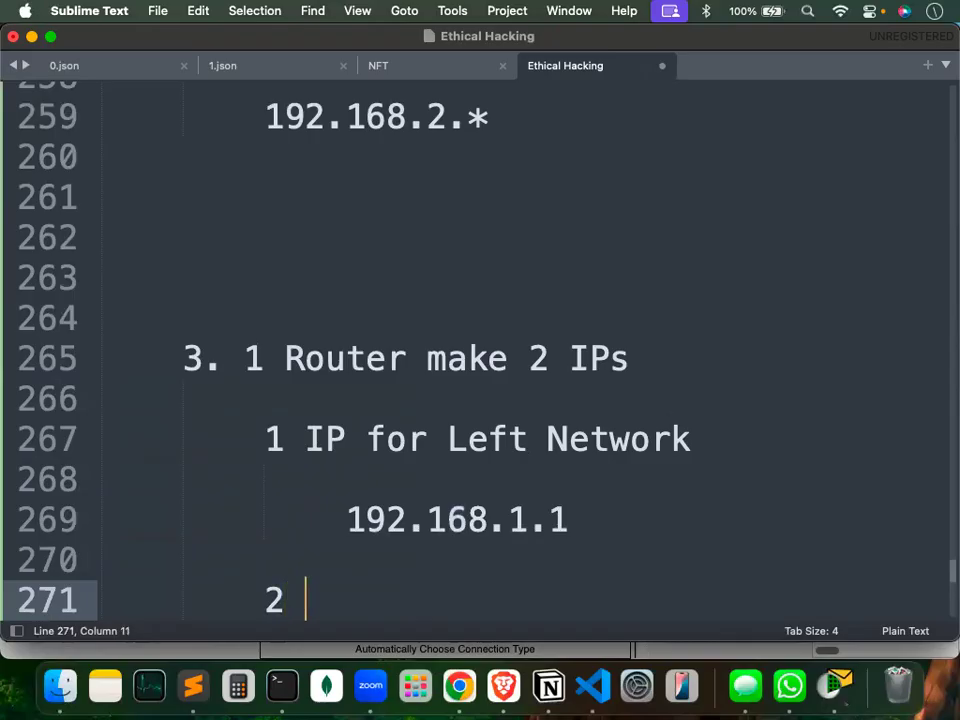
type("IP for Ri")
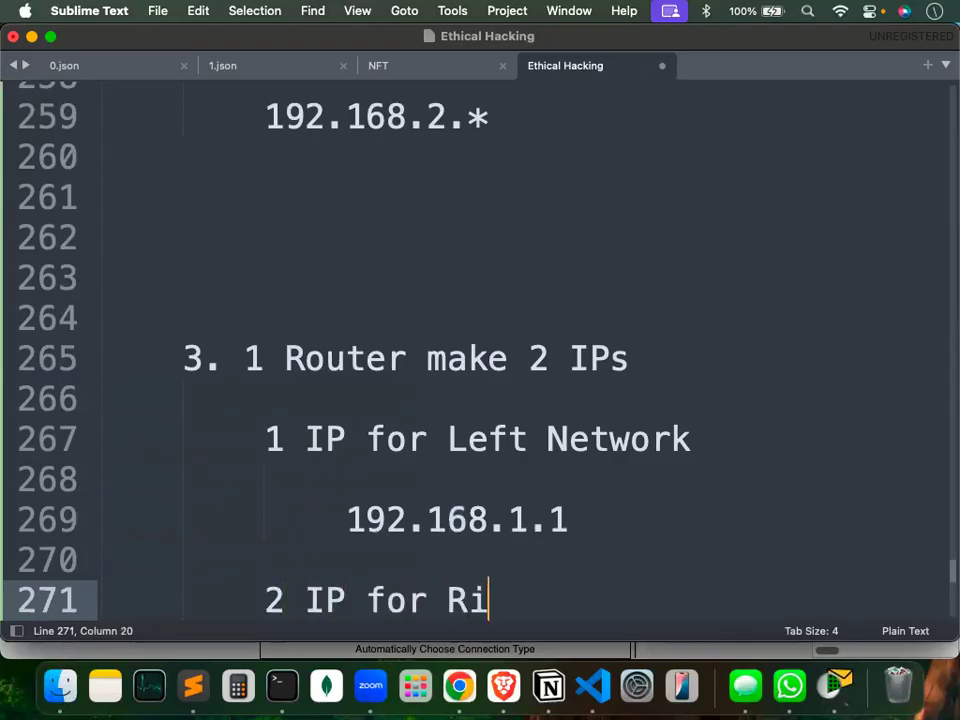
type("ght Network")
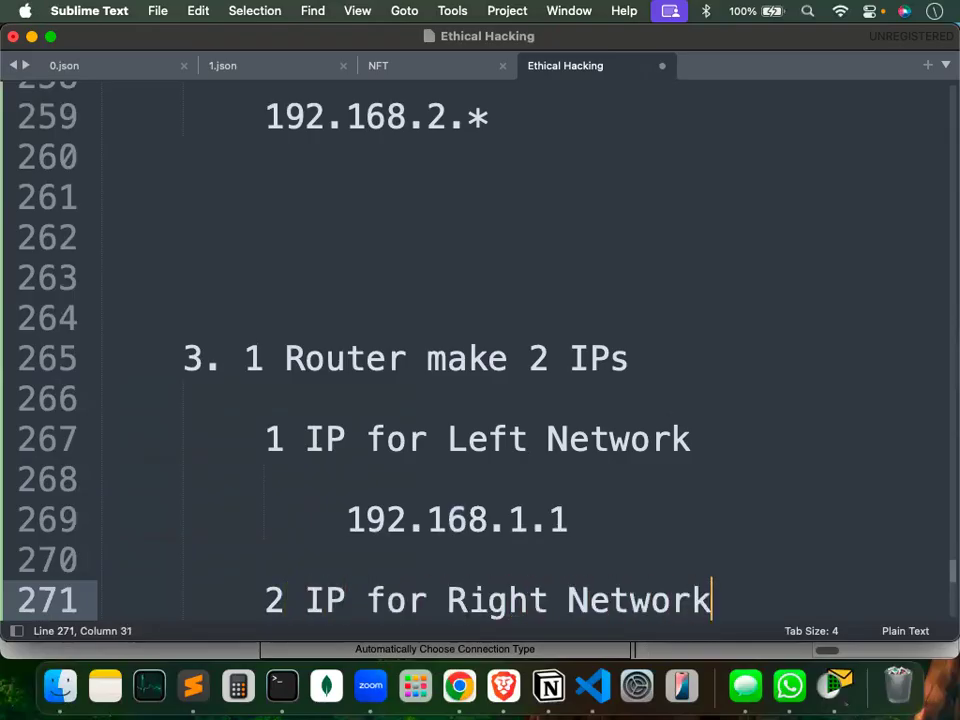
Add the address "192.168.2.1" one indent level deeper below the Right Network sub-item, followed by blank lines.
key("Return")
key("Return")
key("Tab")
type("193.")
key("BackSpace")
key("BackSpace")
type("2.168.1")
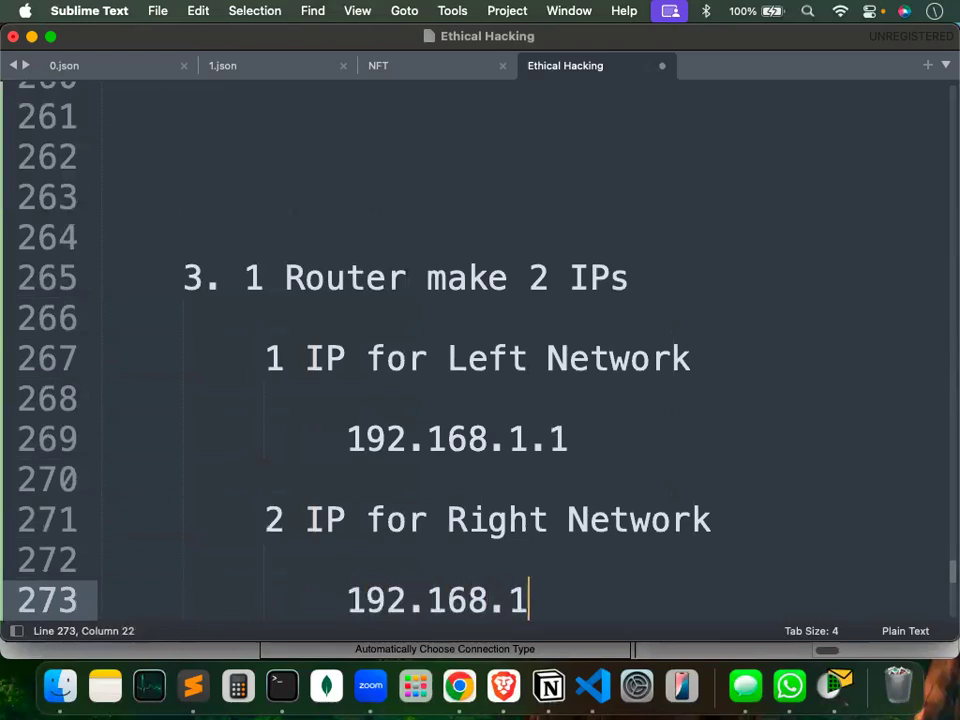
key("BackSpace")
type("2.1")
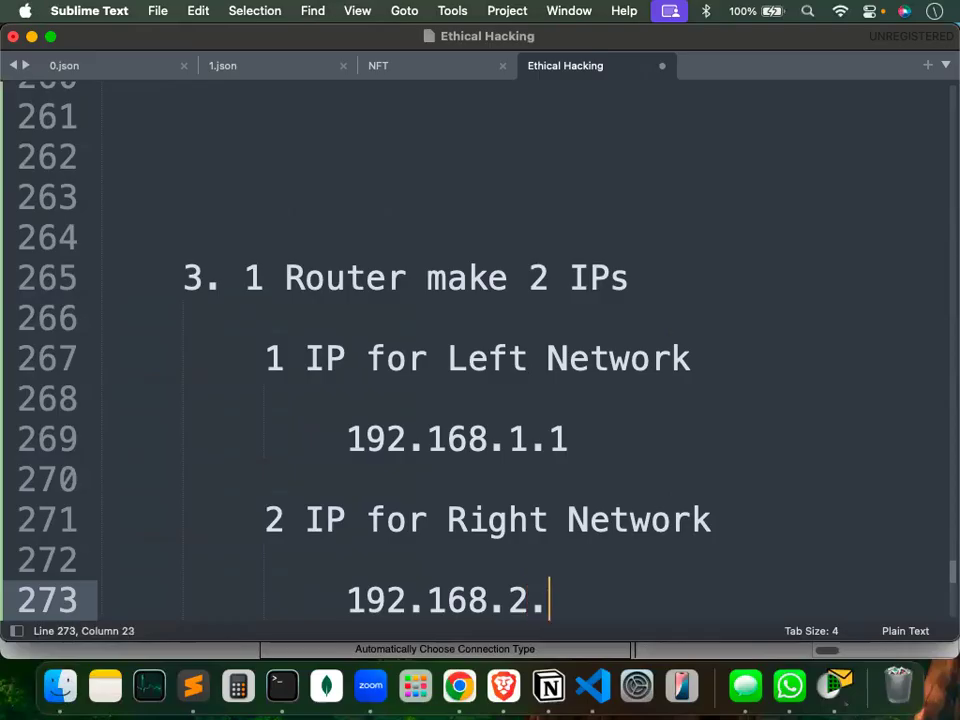
key("Return")
key("Return")
key("Return")
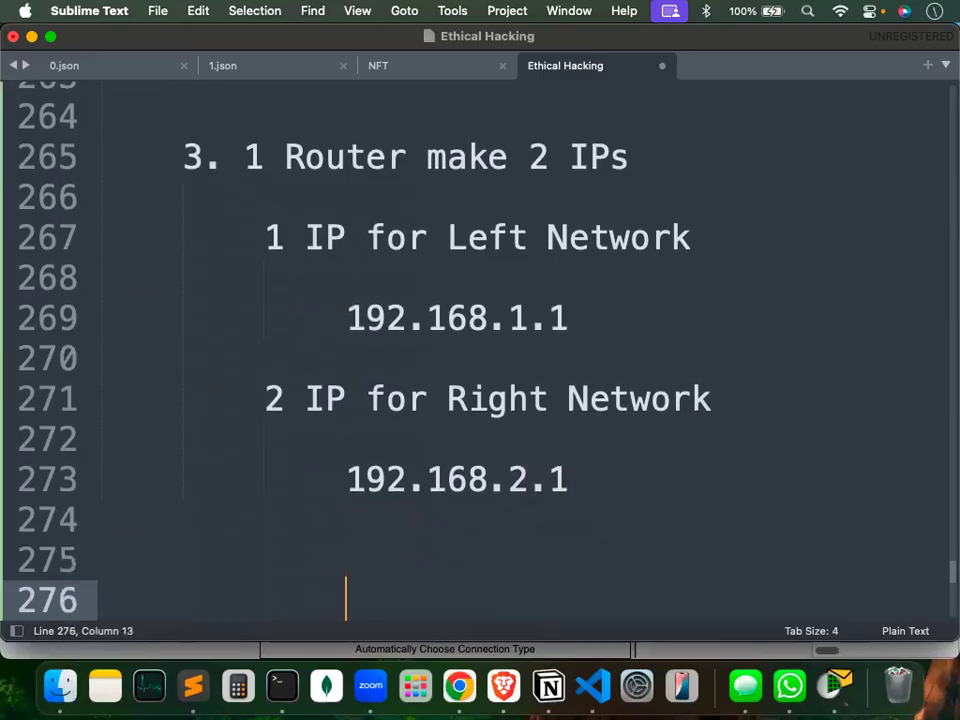
Remove the extra indentation below the 192.168.2.1 address and start a line at item 3's indent level.
left_click_drag(488, 318, 314, 316)
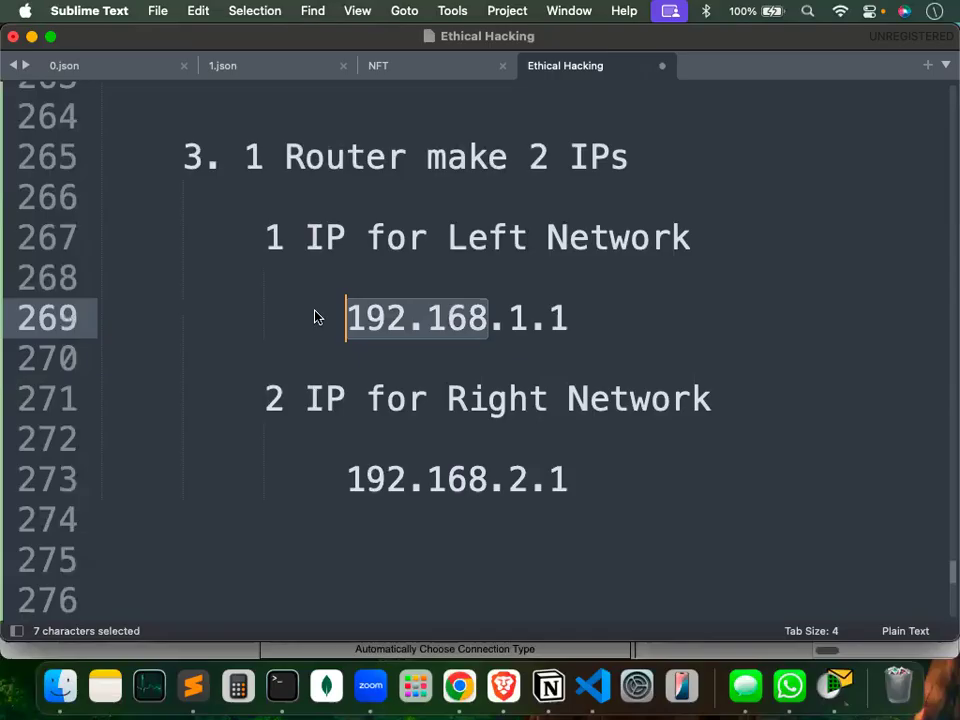
left_click(587, 476)
key("Down")
key("Down")
key("BackSpace")
key("BackSpace")
key("Return")
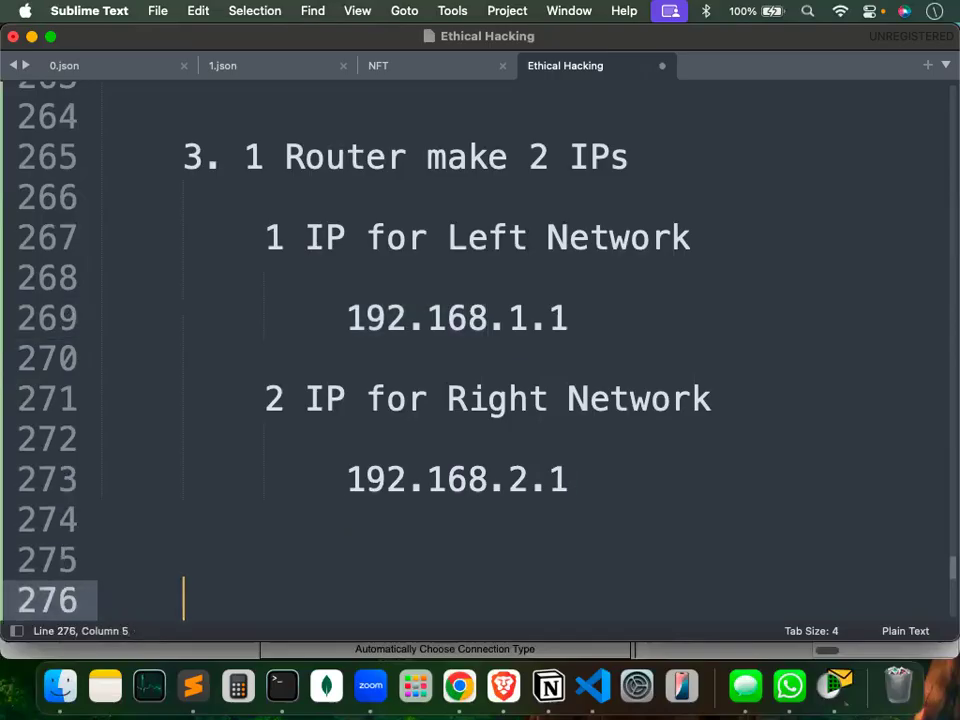
Add the summary item "4. Added Default gateway for PCs", followed by blank lines.
type("4. A")
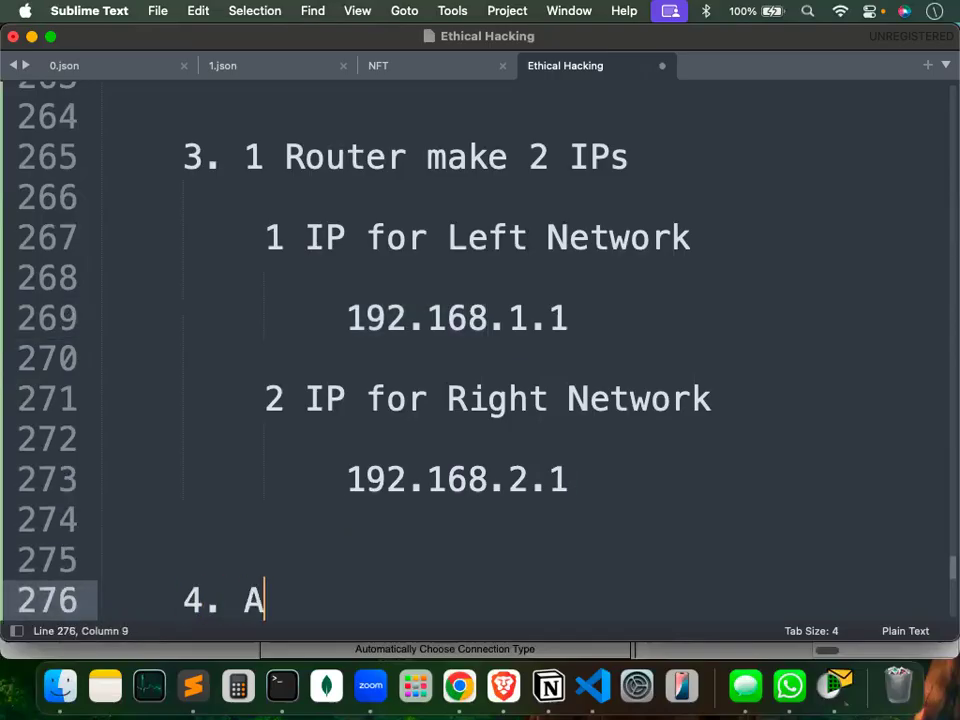
type("dded Default ga")
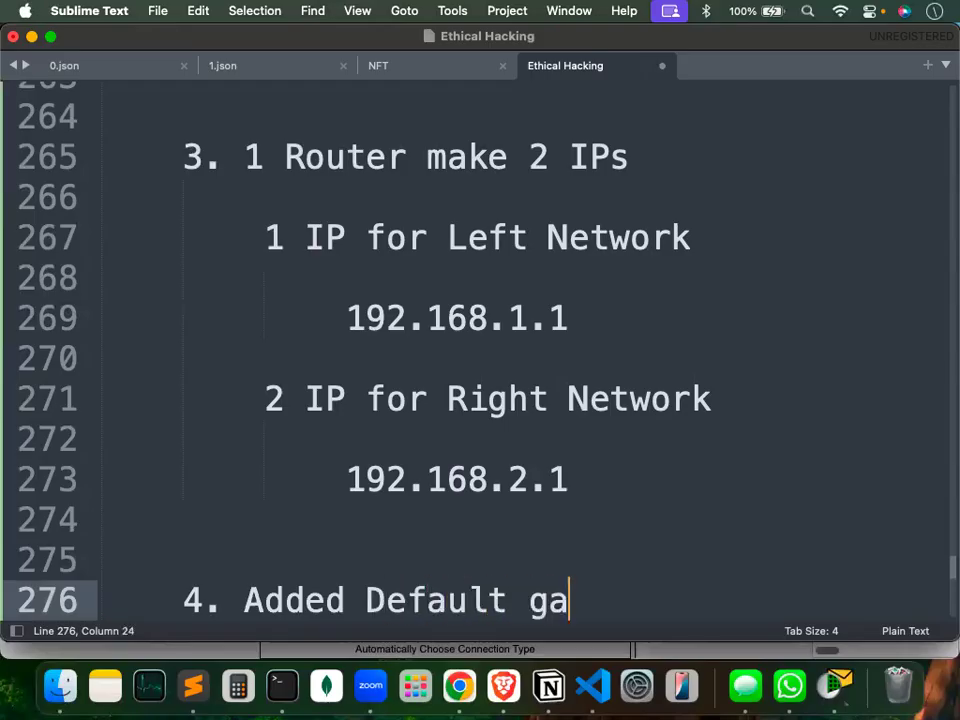
type("teway for ")
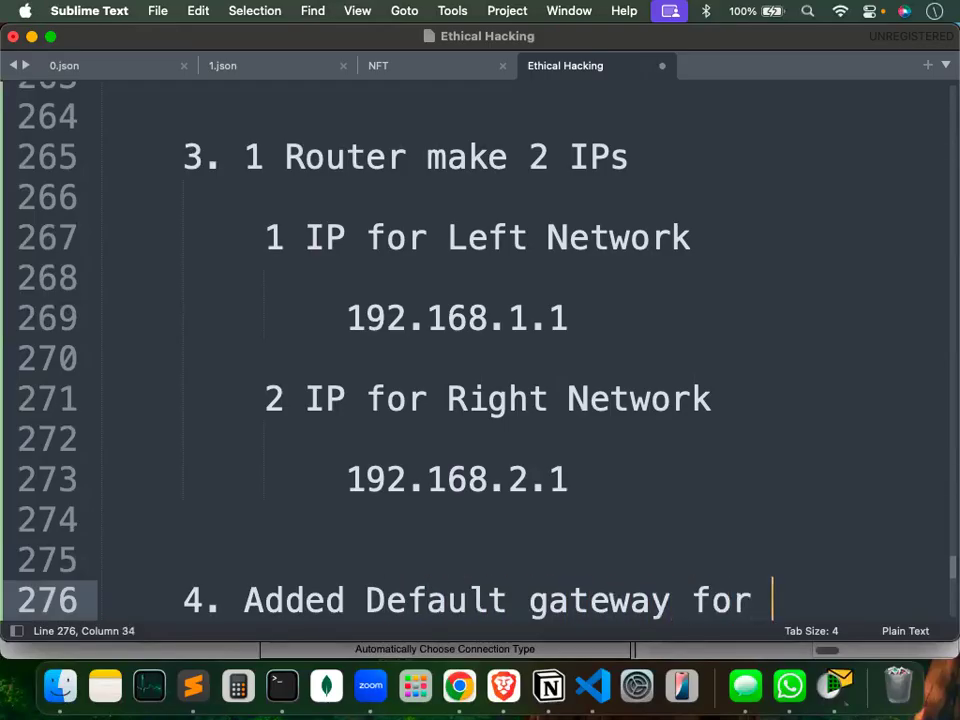
type("PCs")
key("Return")
key("Return")
key("Return")
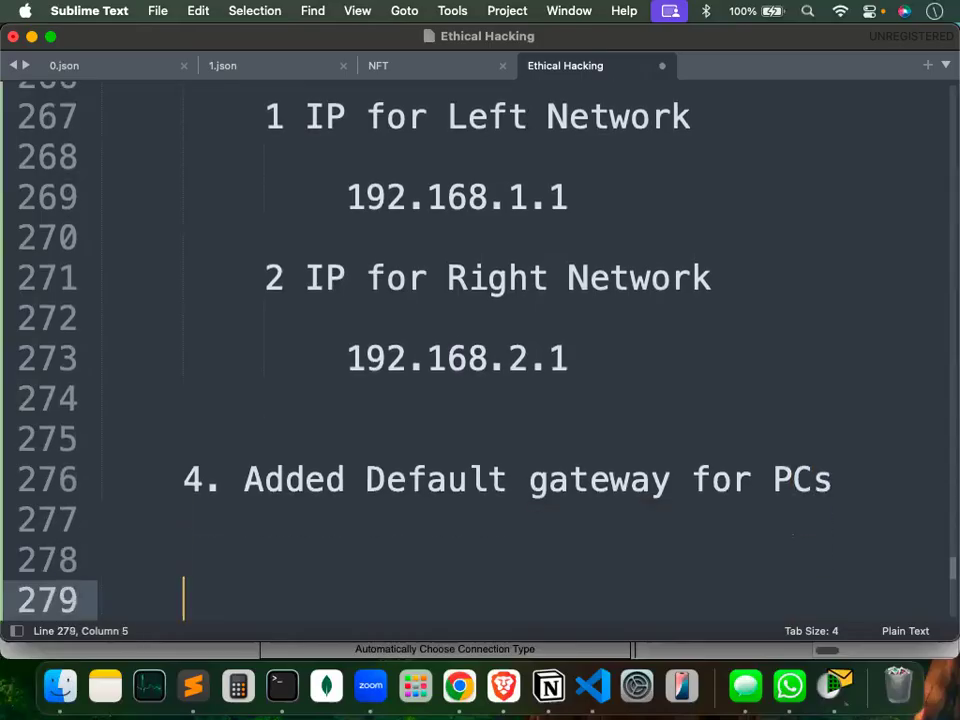
key("Return")
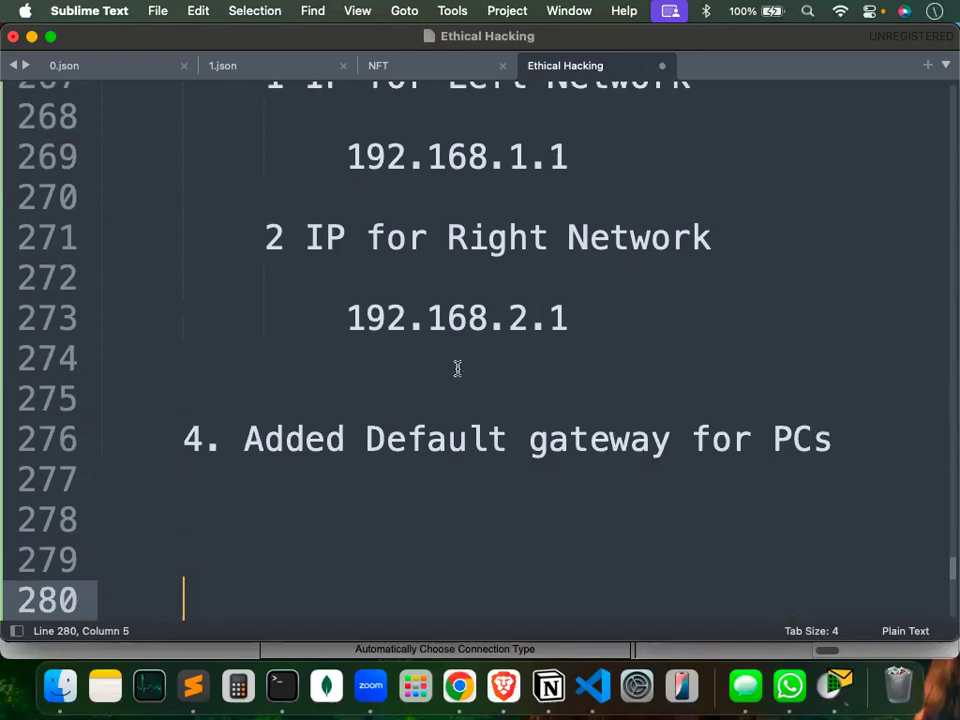
Review the first summary item, highlighting the local network of 3 PCs and its address range.
scroll(457, 368, "up", 10)
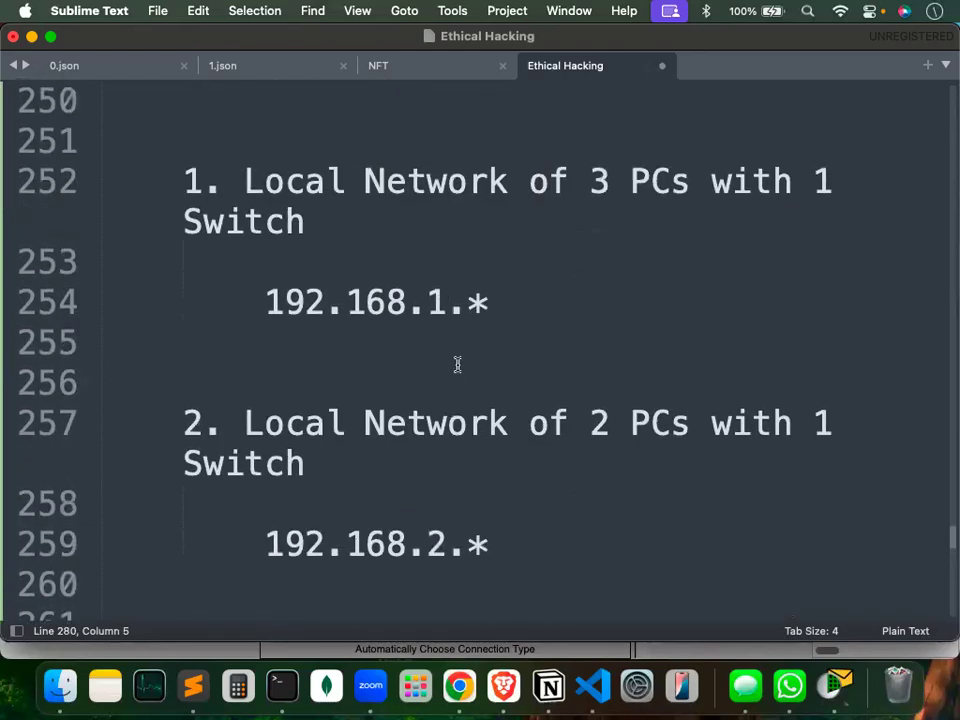
scroll(457, 364, "up", 3)
left_click_drag(242, 291, 631, 296)
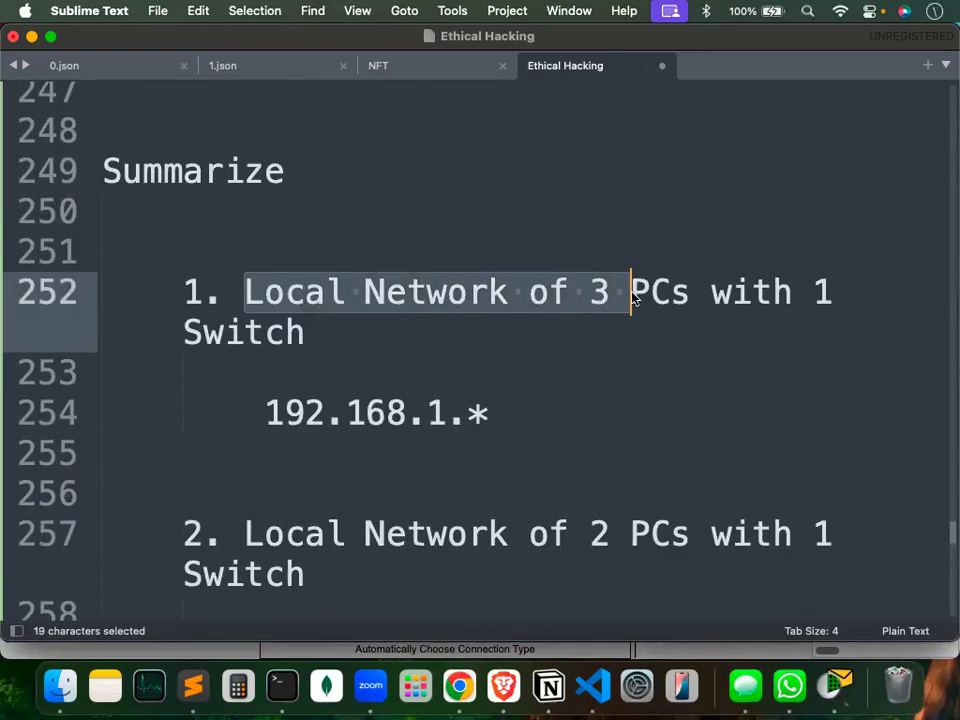
left_click_drag(489, 413, 247, 416)
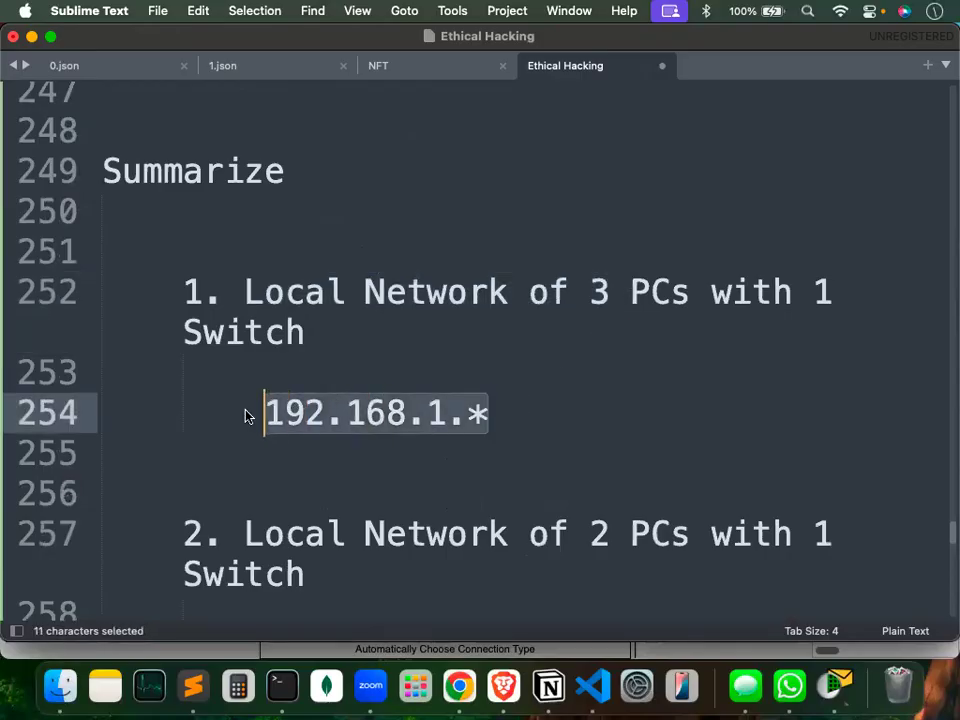
scroll(246, 411, "down", 2)
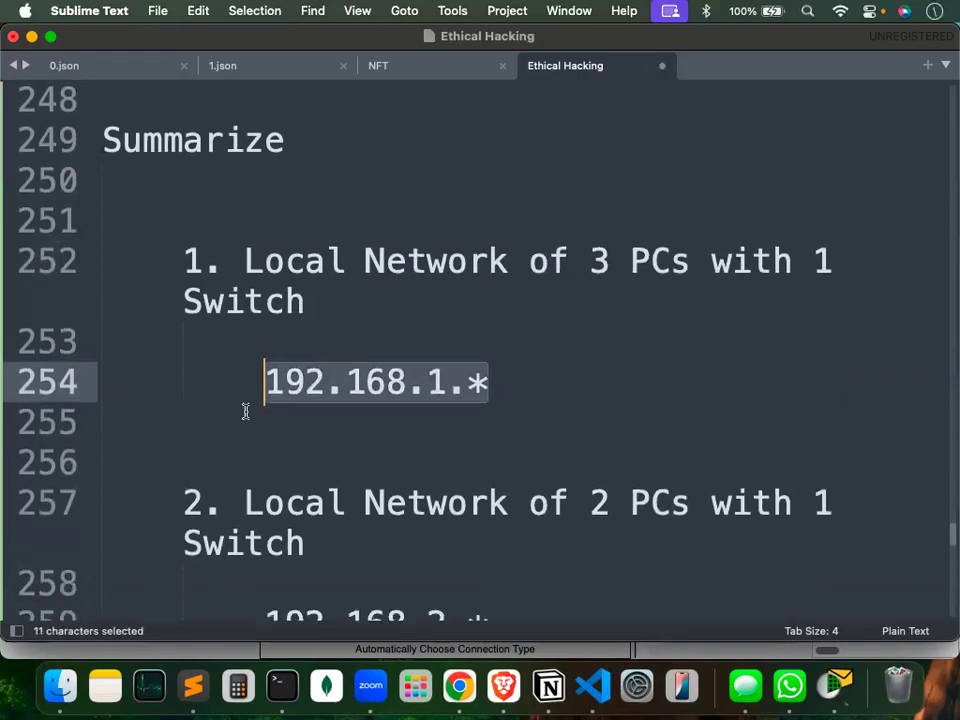
left_click_drag(440, 347, 150, 319)
key("shift+Tab")
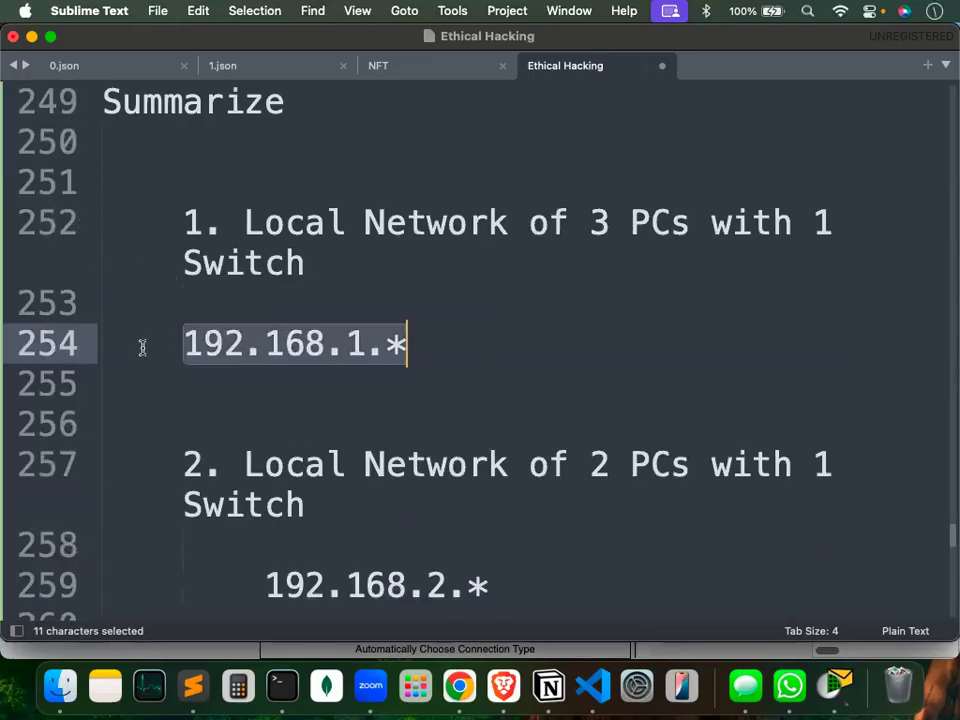
key("super+z")
Examine the second summary item with its address range, recheck the first one, and go on to the router item.
scroll(636, 287, "down", 4)
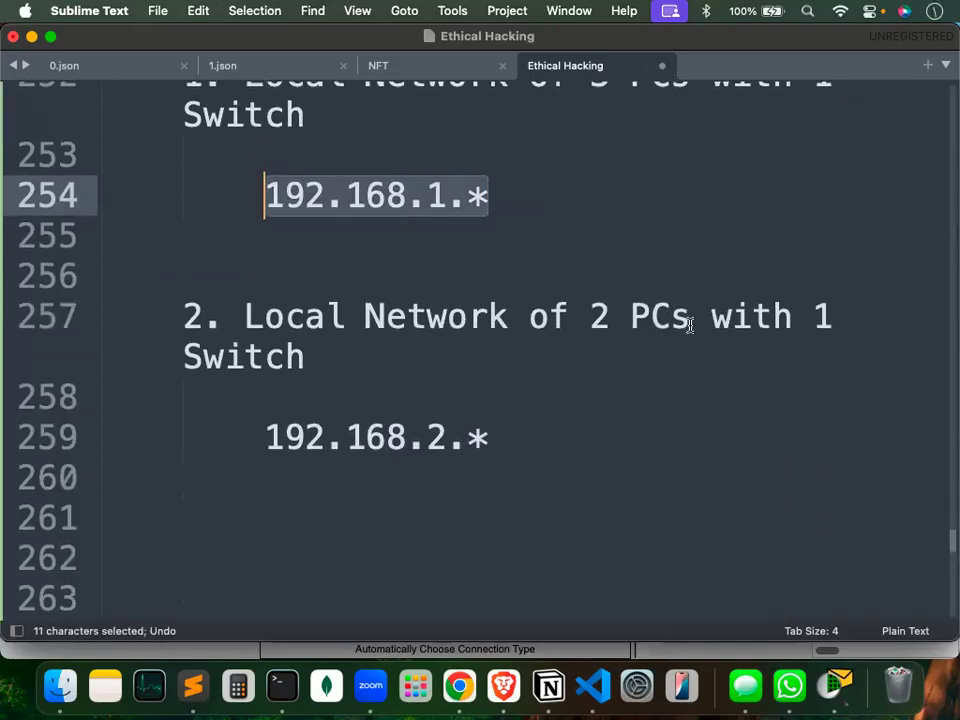
left_click_drag(688, 321, 568, 330)
left_click_drag(371, 366, 161, 317)
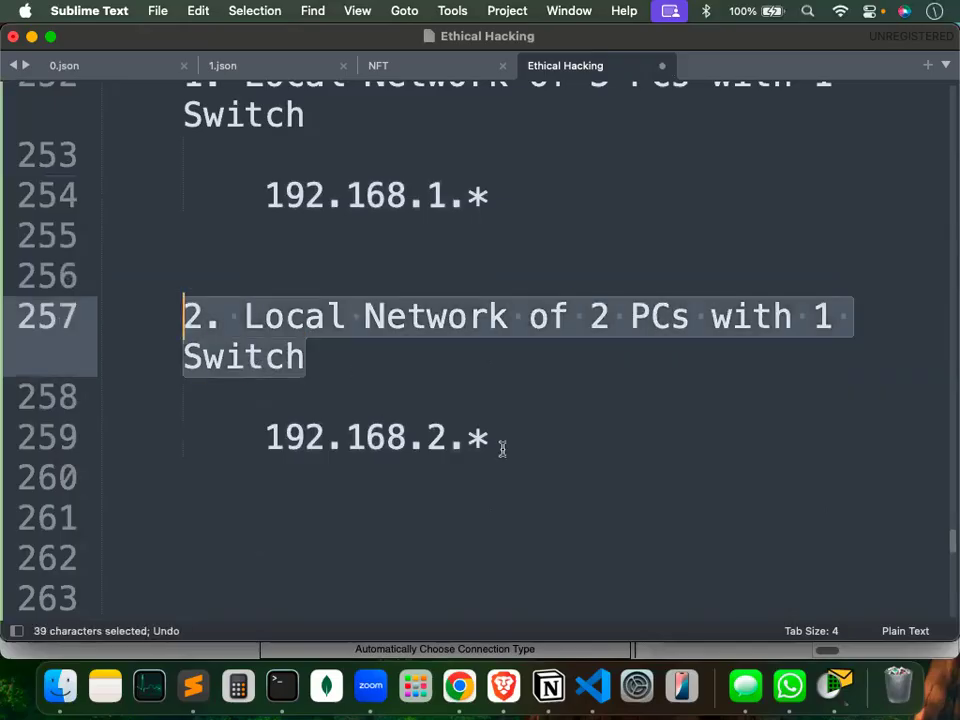
left_click_drag(538, 451, 184, 450)
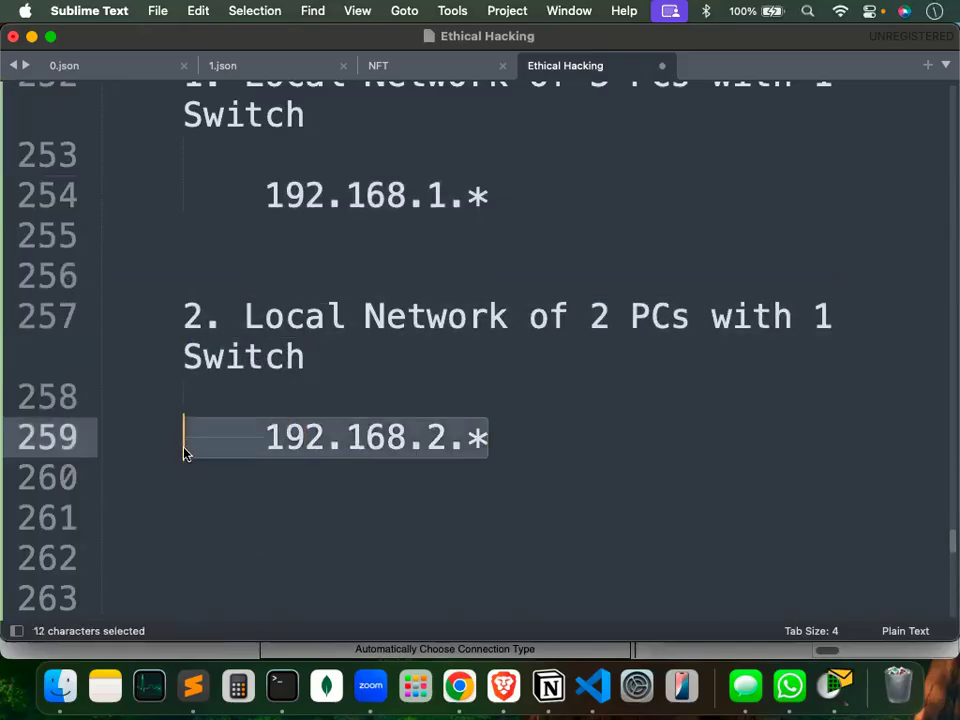
left_click_drag(163, 332, 549, 448)
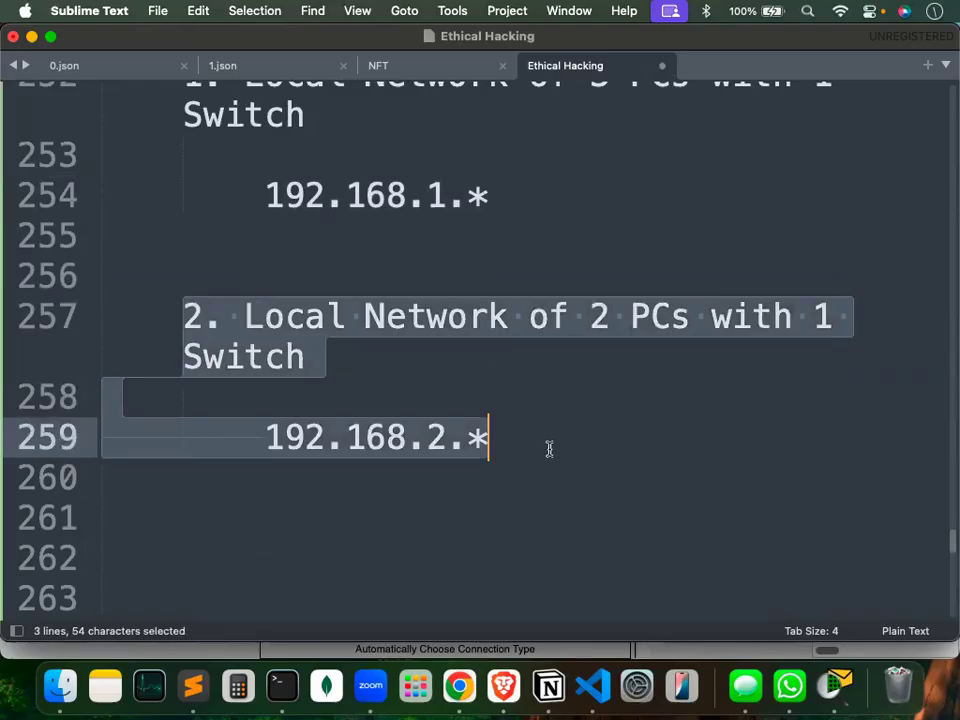
scroll(549, 453, "up", 3)
left_click_drag(521, 351, 43, 163)
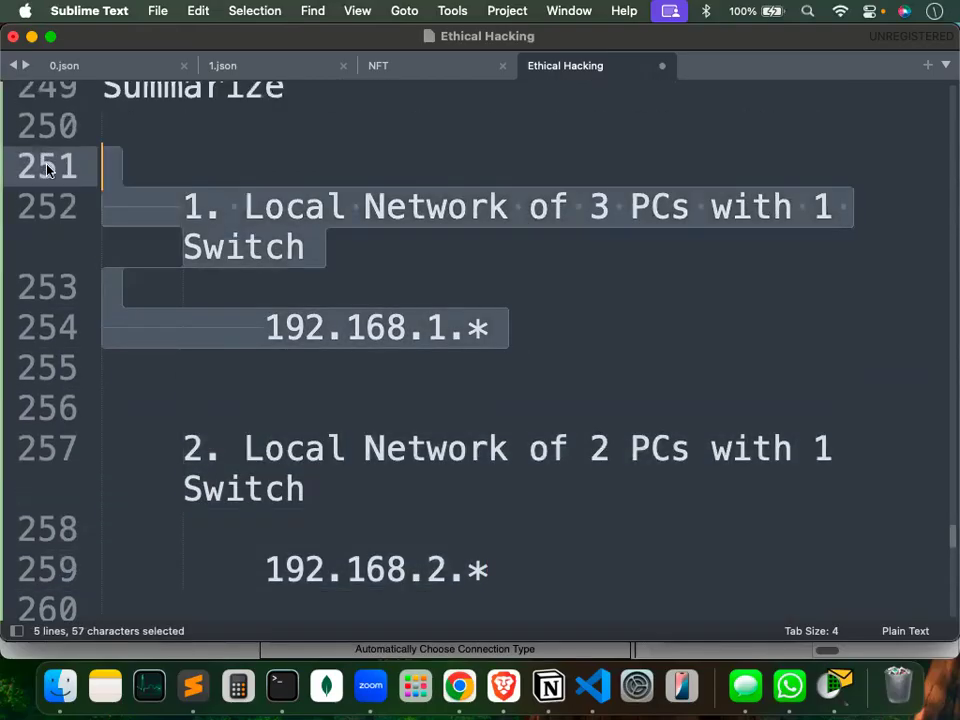
scroll(306, 334, "down", 1)
scroll(305, 335, "down", 5)
left_click(281, 340)
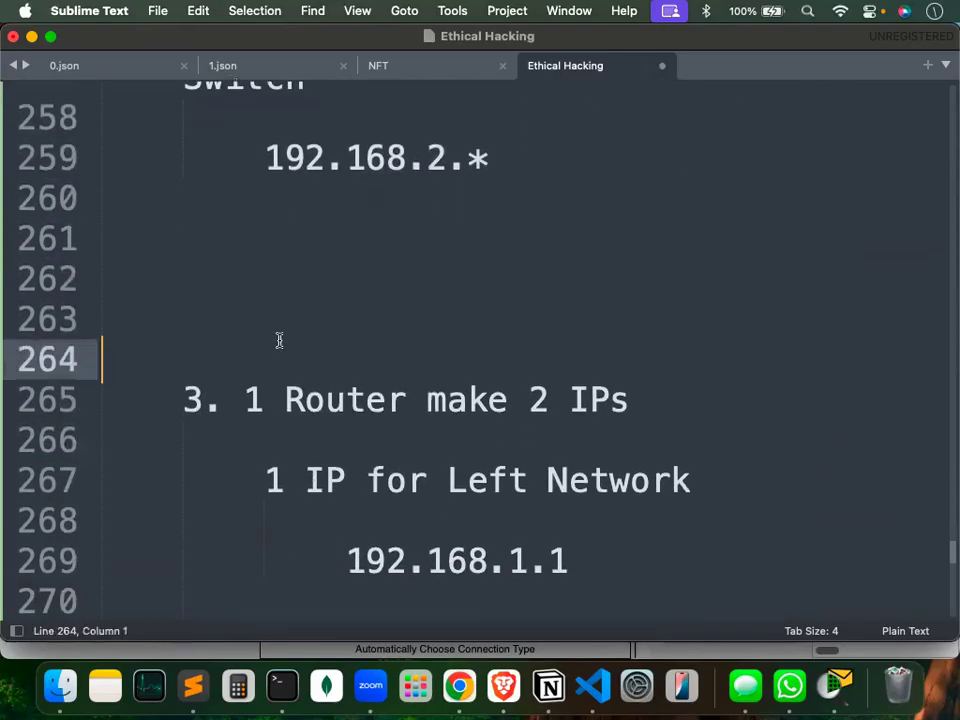
Remove two blank lines above the summary item "3. 1 Router make 2 IPs" in the notes.
key("BackSpace")
key("BackSpace")
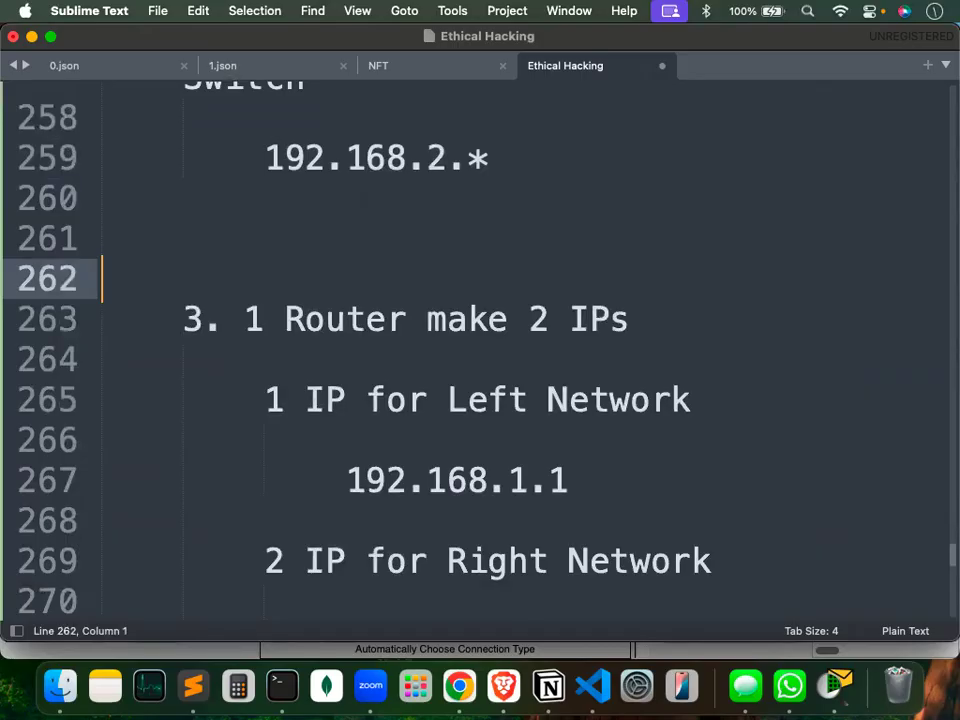
Review the summary notes on the router's IPs for the left and right networks and the default gateway item.
left_click_drag(264, 403, 709, 413)
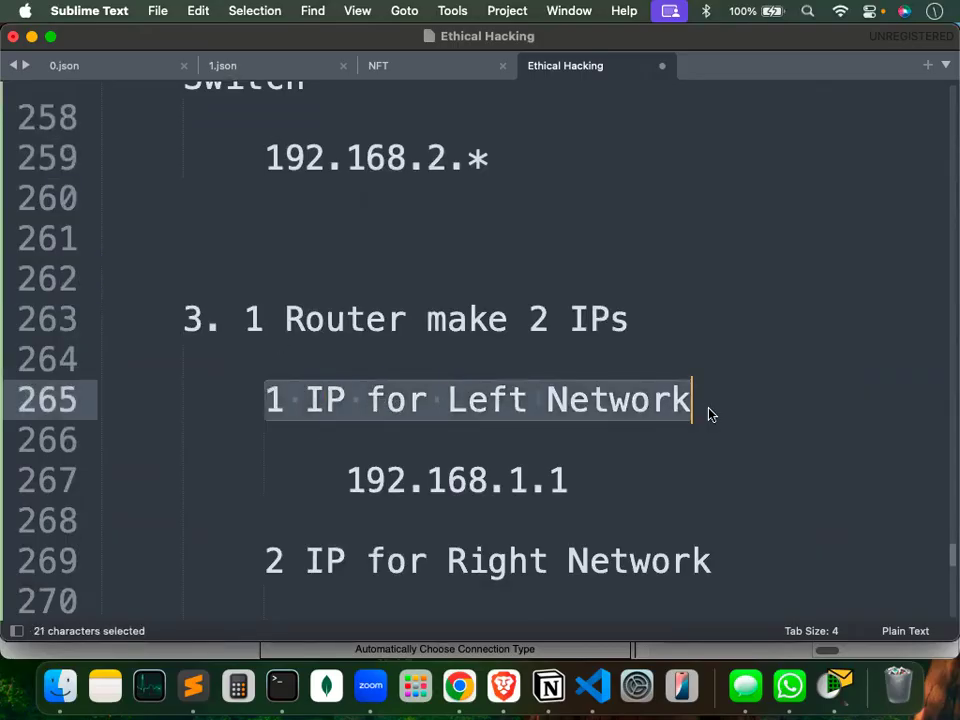
left_click_drag(574, 481, 340, 482)
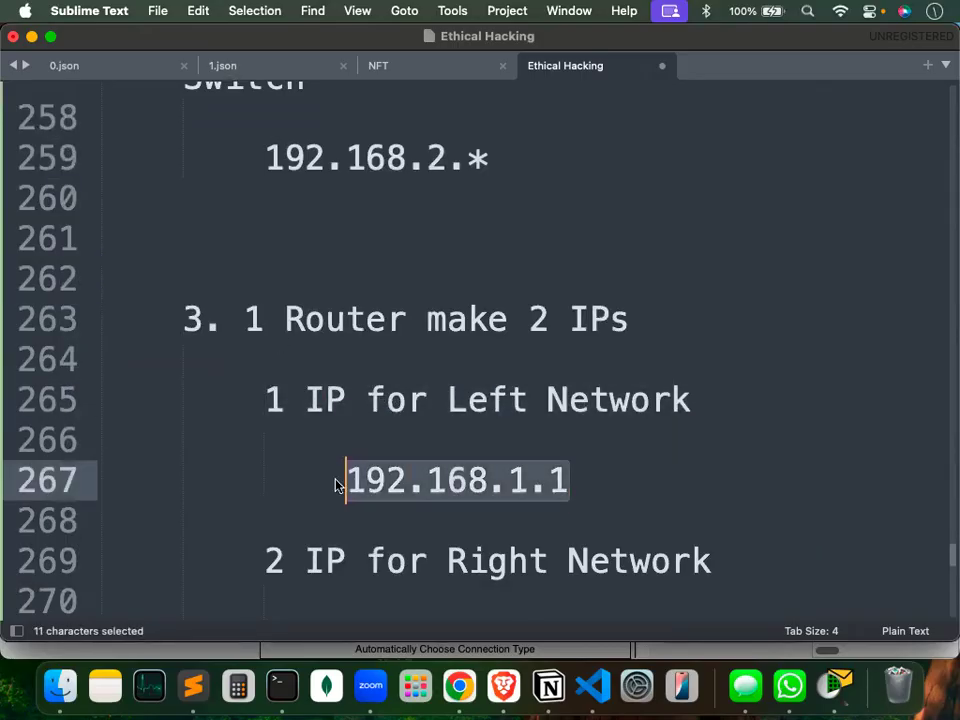
scroll(336, 480, "down", 3)
left_click_drag(346, 435, 630, 437)
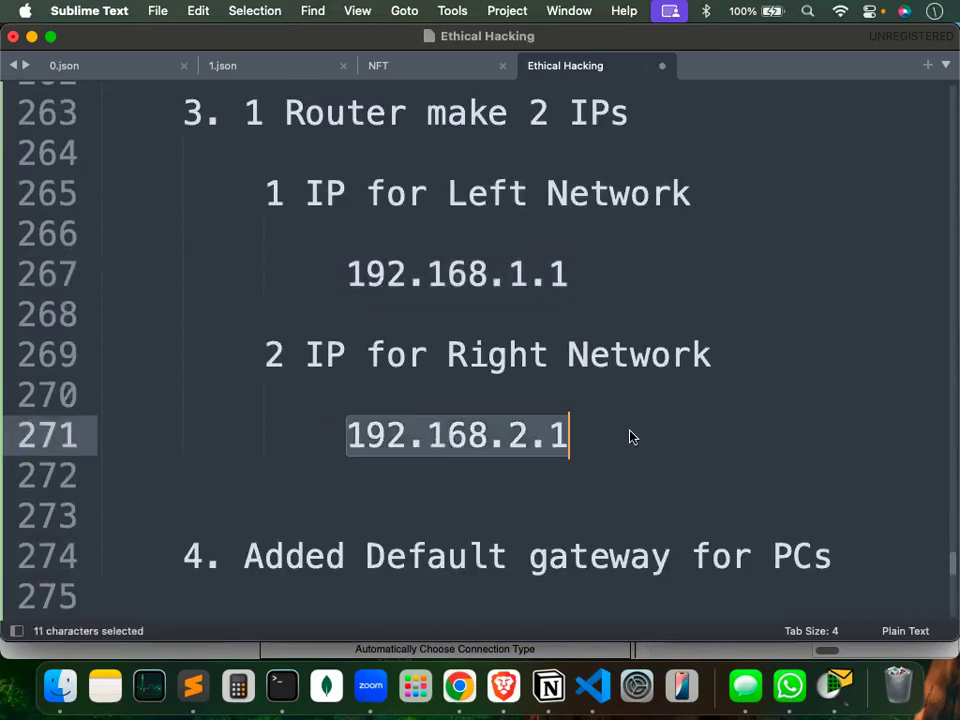
triple_click(505, 274)
double_click(465, 433)
triple_click(465, 433)
left_click(485, 280)
triple_click(485, 280)
left_click(468, 416)
triple_click(468, 416)
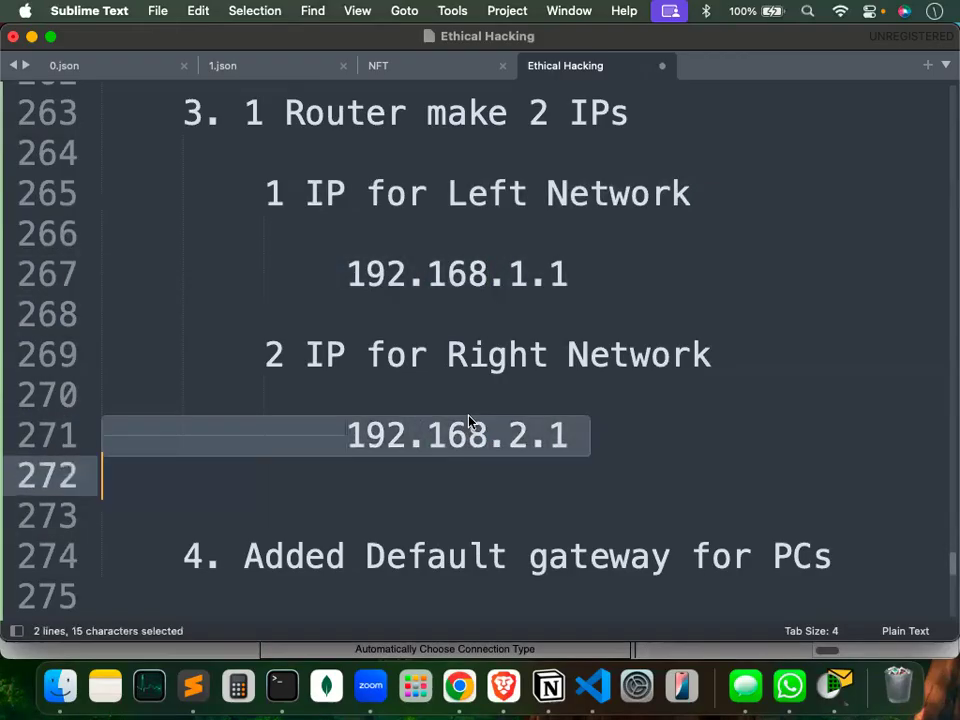
scroll(468, 414, "down", 2)
left_click(430, 385)
triple_click(428, 386)
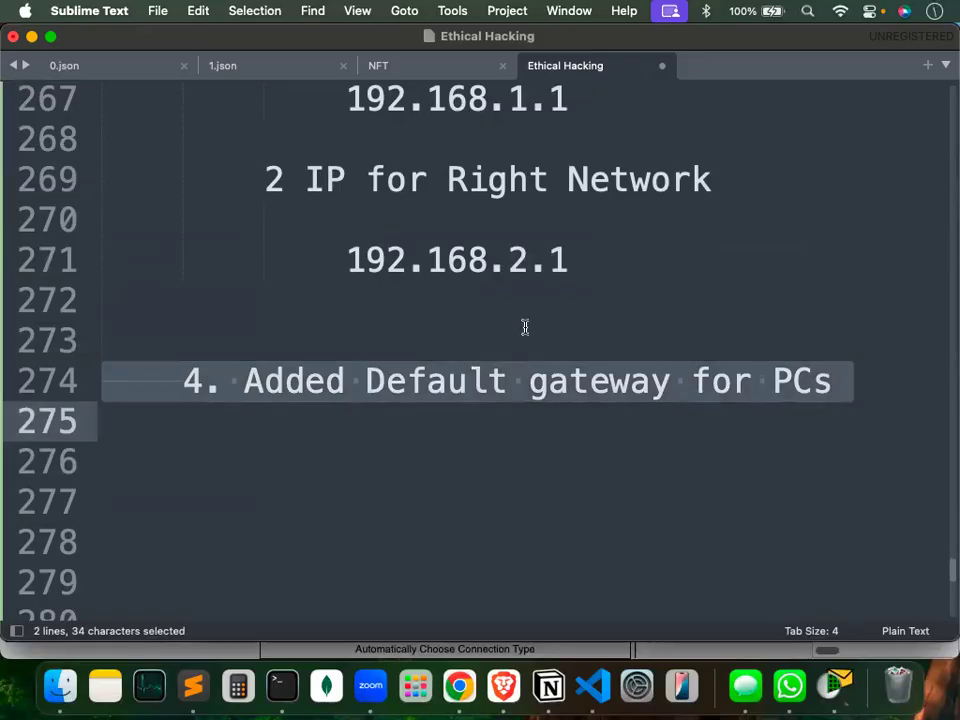
Review the note defining the default gateway as the router and where messages go first, including the rest of the summary.
left_click(242, 287)
scroll(242, 287, "up", 5)
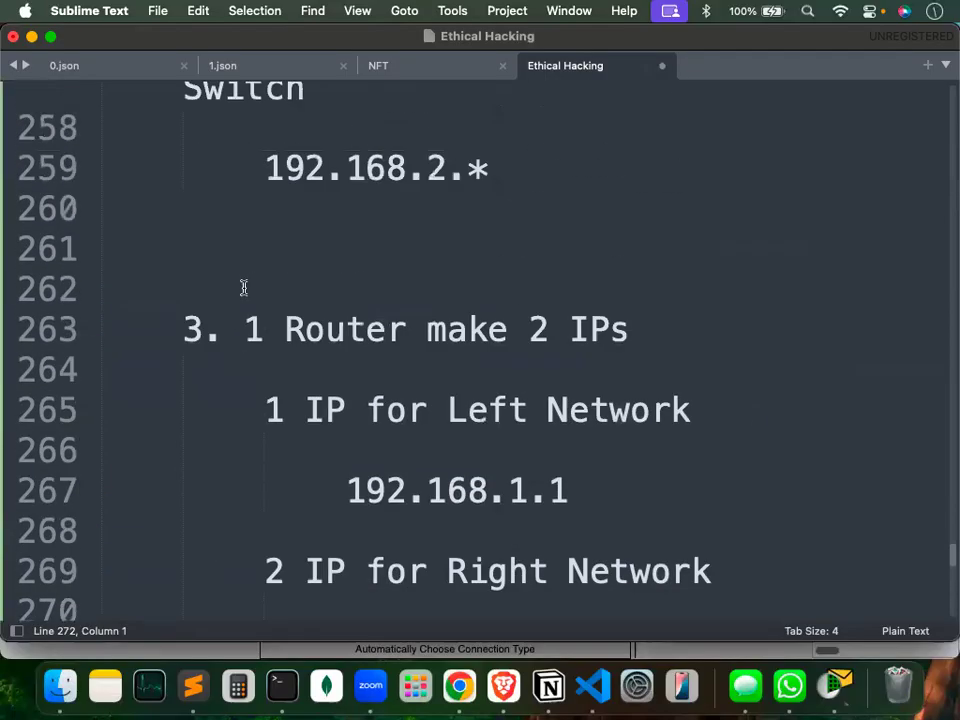
scroll(285, 274, "up", 8)
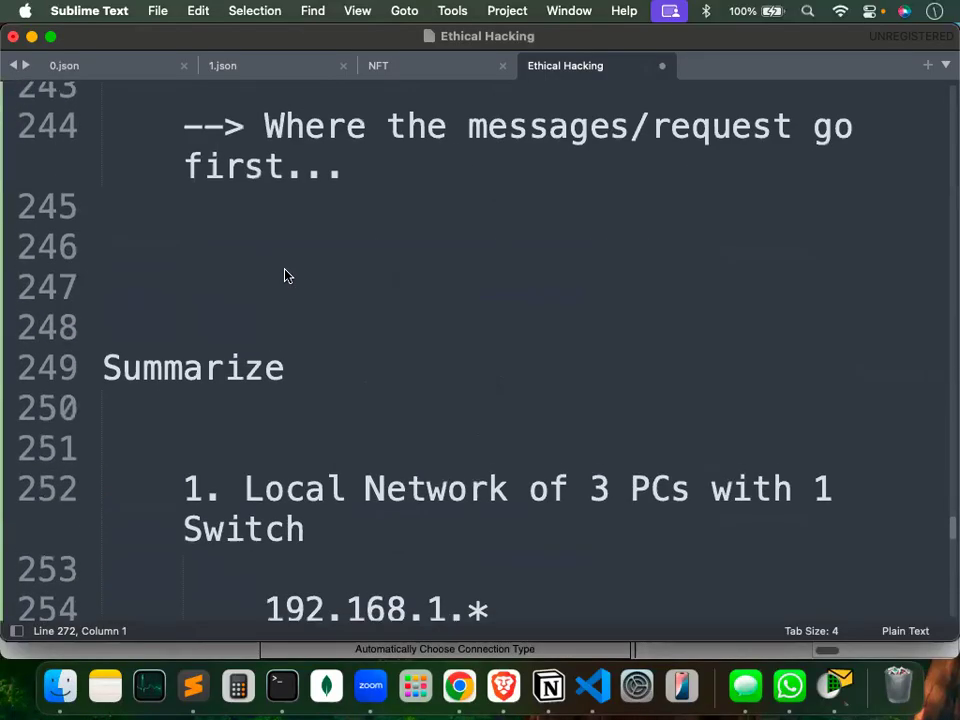
scroll(285, 274, "up", 2)
left_click_drag(248, 356, 813, 398)
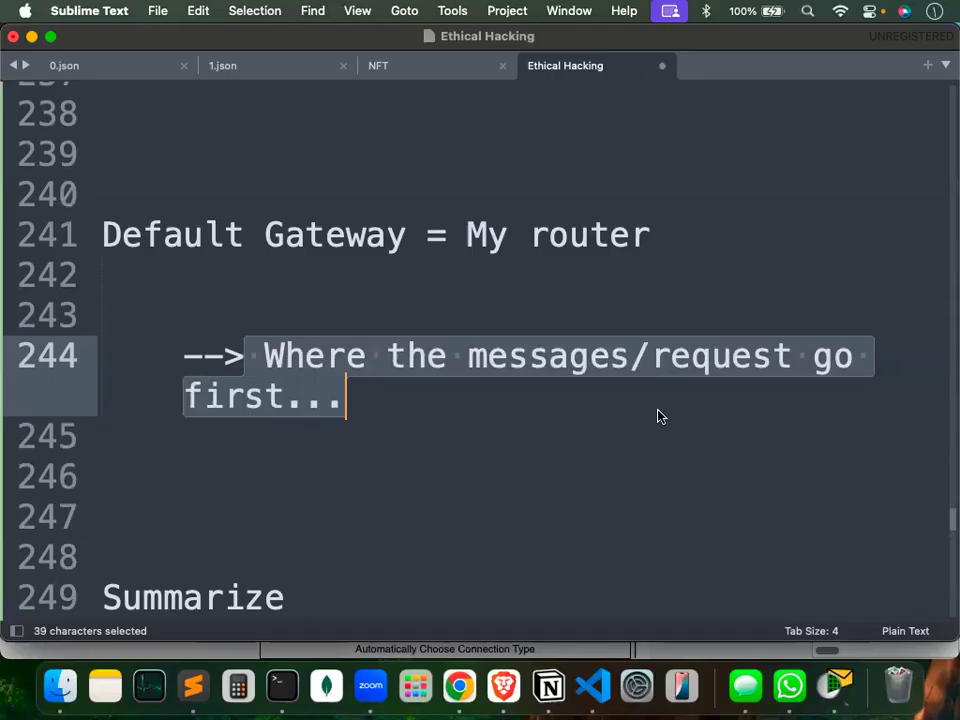
left_click_drag(463, 235, 656, 235)
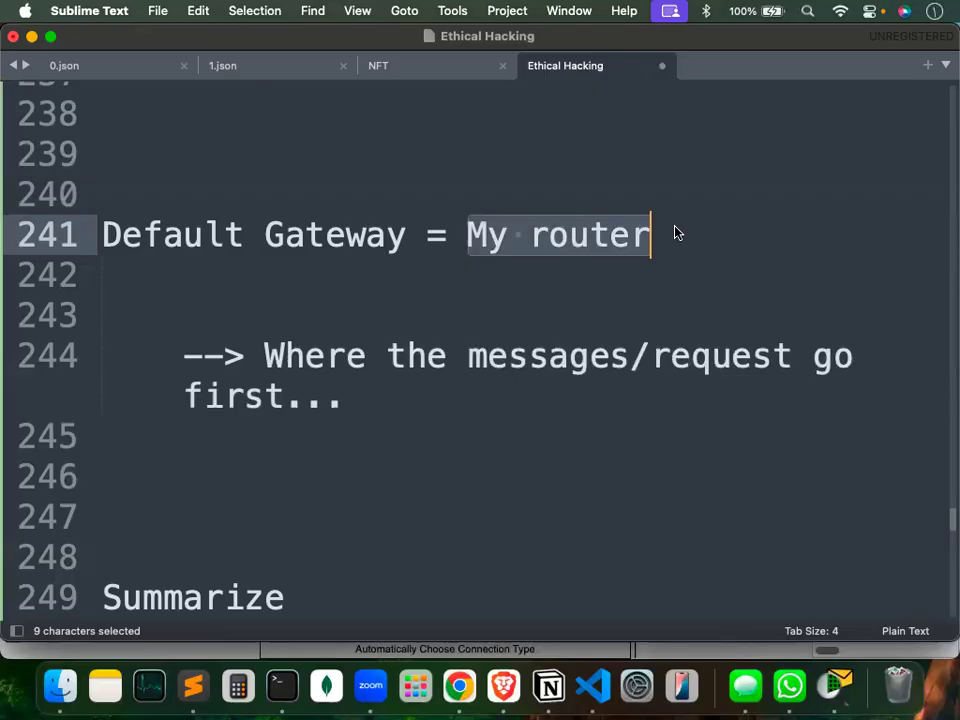
left_click_drag(408, 236, 108, 243)
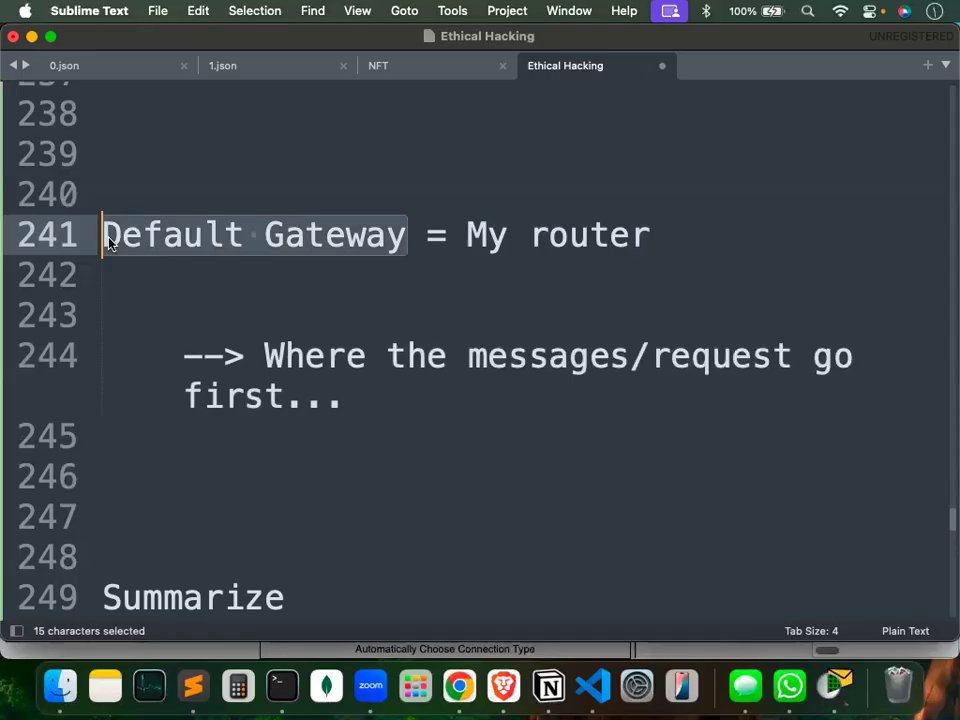
left_click_drag(467, 236, 698, 244)
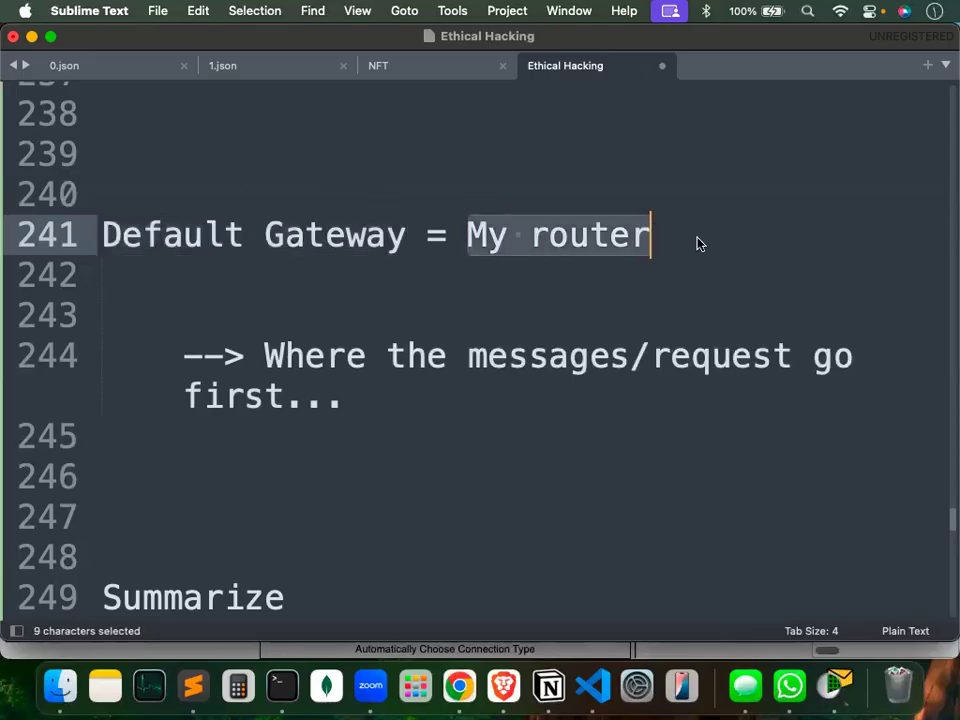
scroll(698, 244, "down", 10)
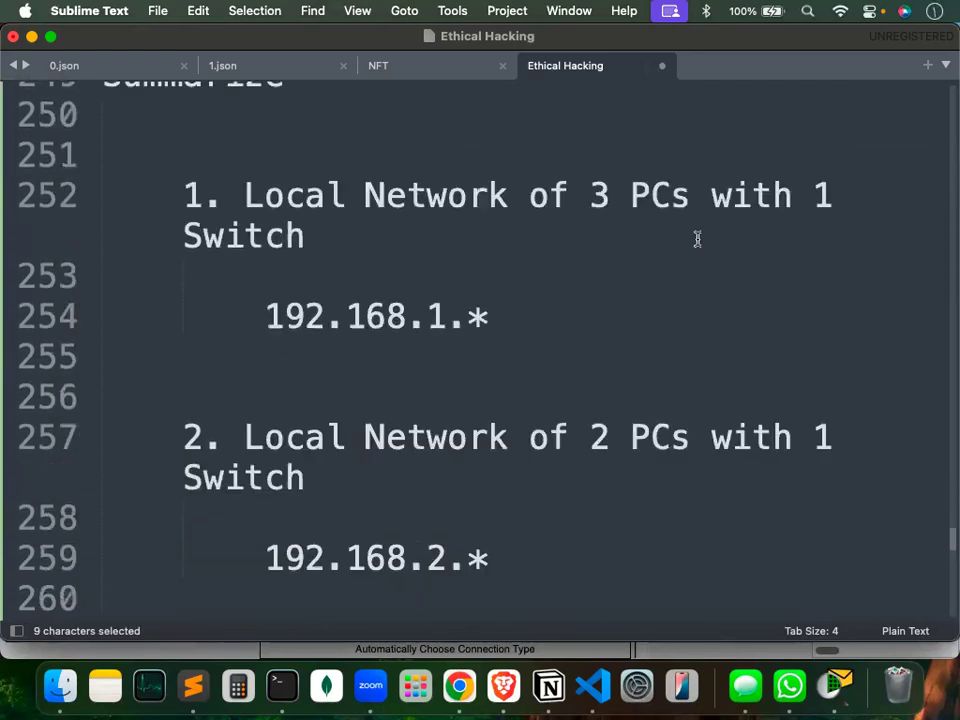
scroll(698, 239, "down", 3)
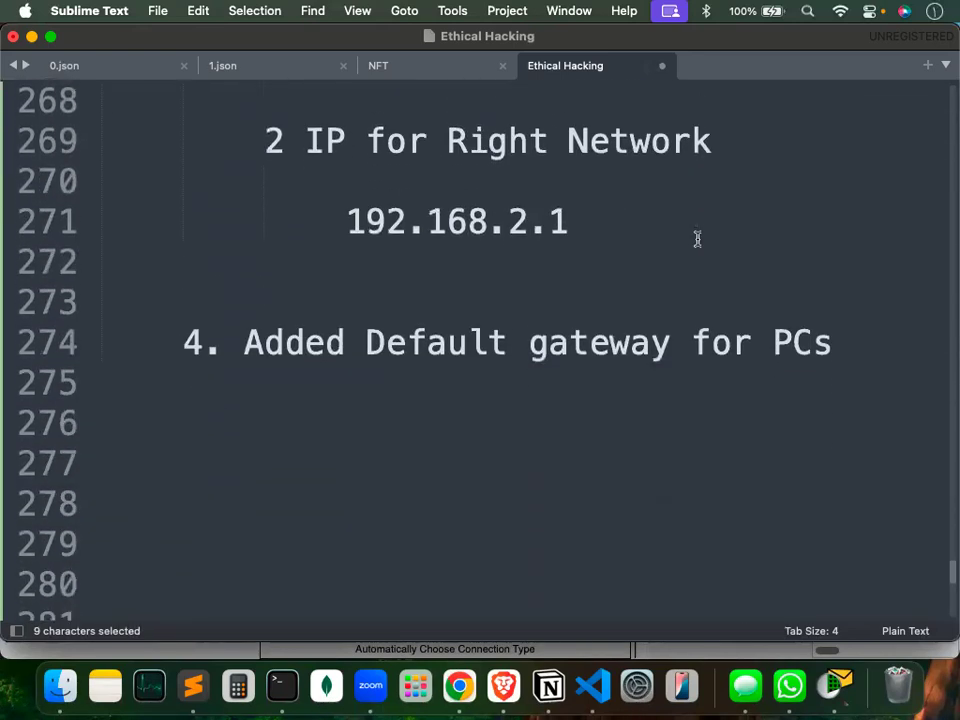
Switch to Cisco Packet Tracer and examine how Router0 links the 192.168.1.* and 192.168.2.* networks.
key("super+Tab")
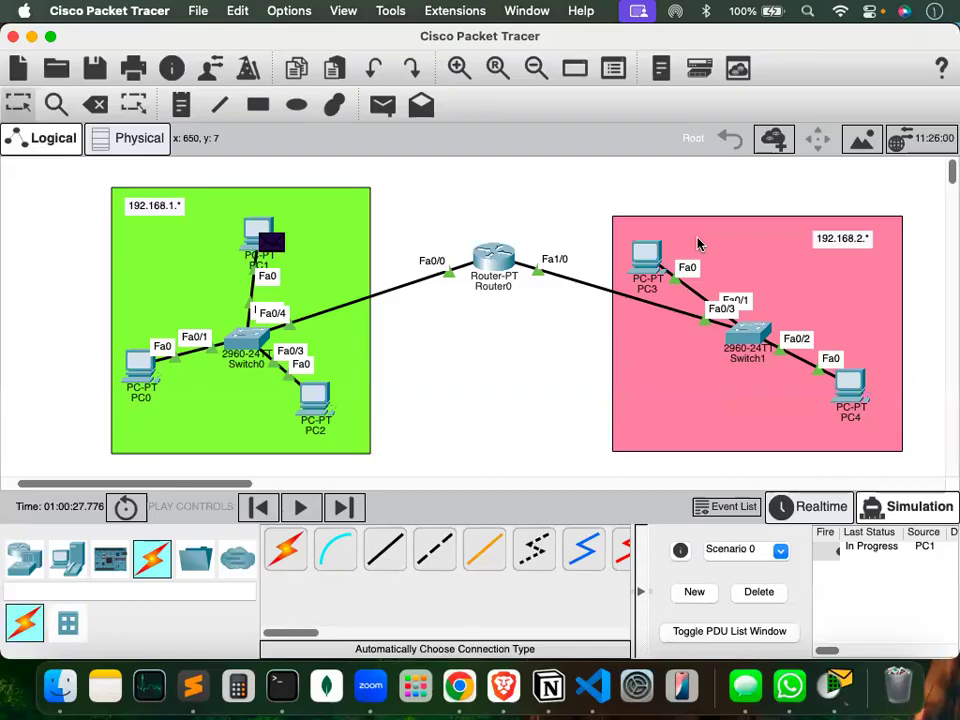
scroll(698, 244, "right", 5)
scroll(698, 244, "left", 4)
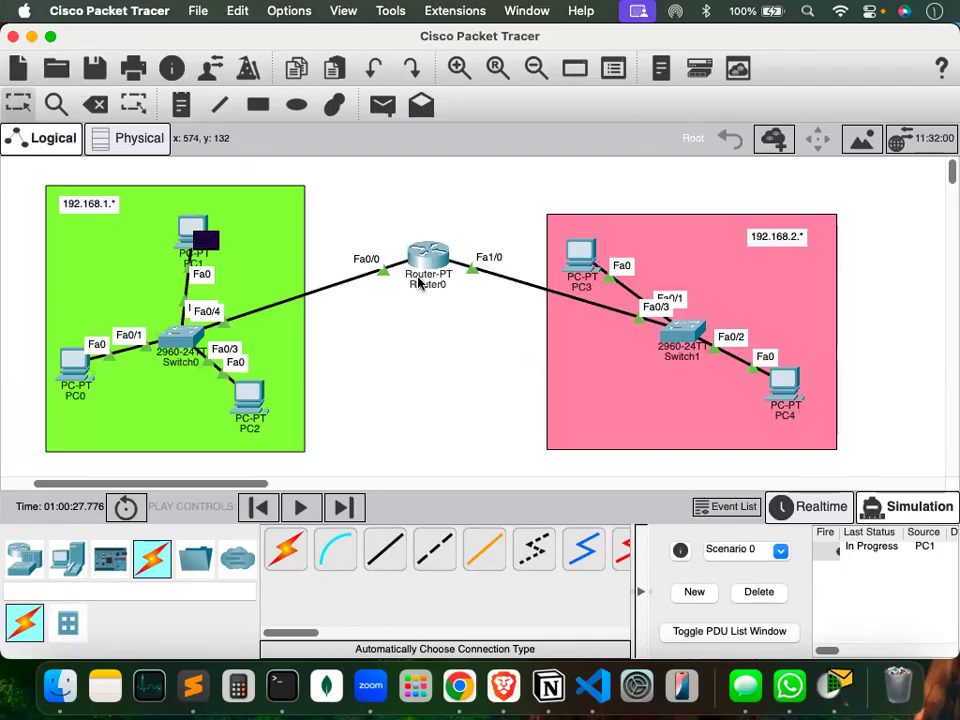
scroll(420, 283, "left", 3)
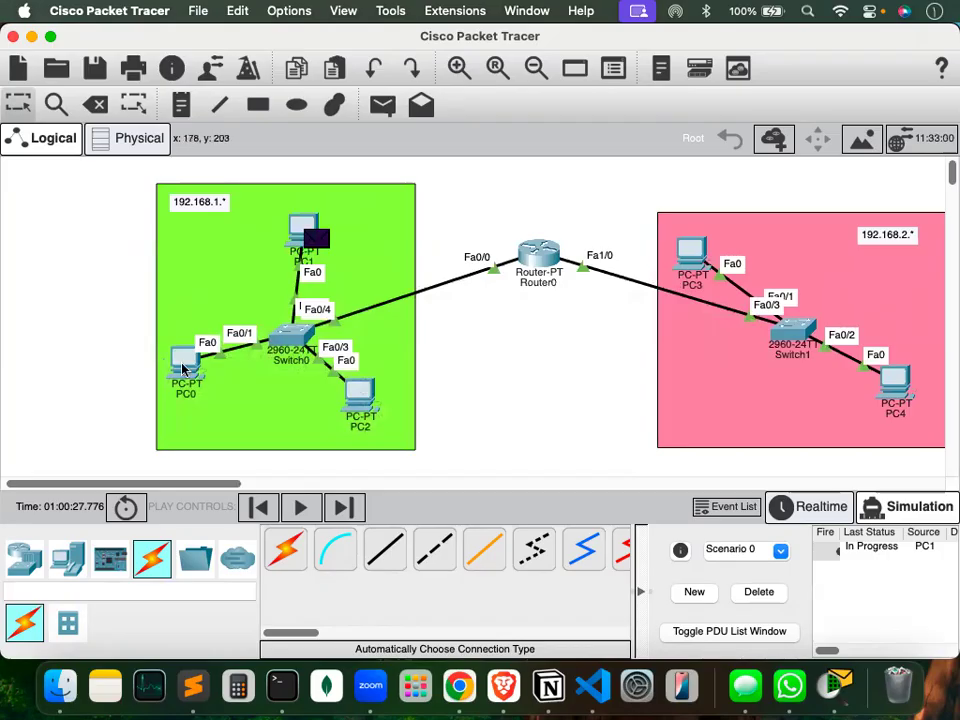
mouse_move(184, 374)
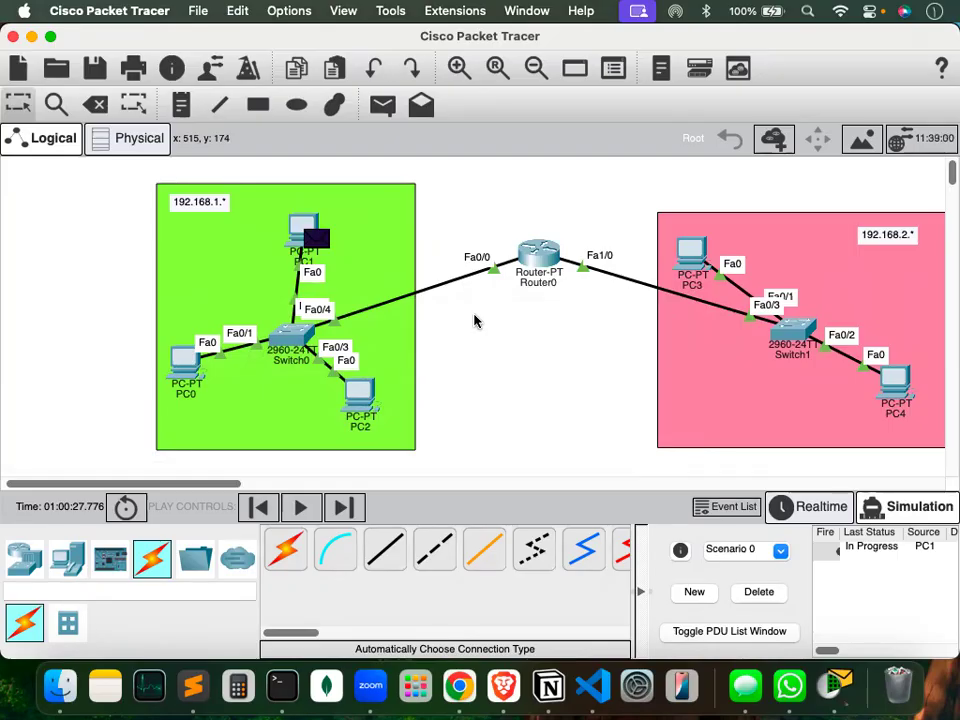
scroll(475, 320, "right", 5)
scroll(475, 320, "left", 5)
scroll(477, 320, "right", 5)
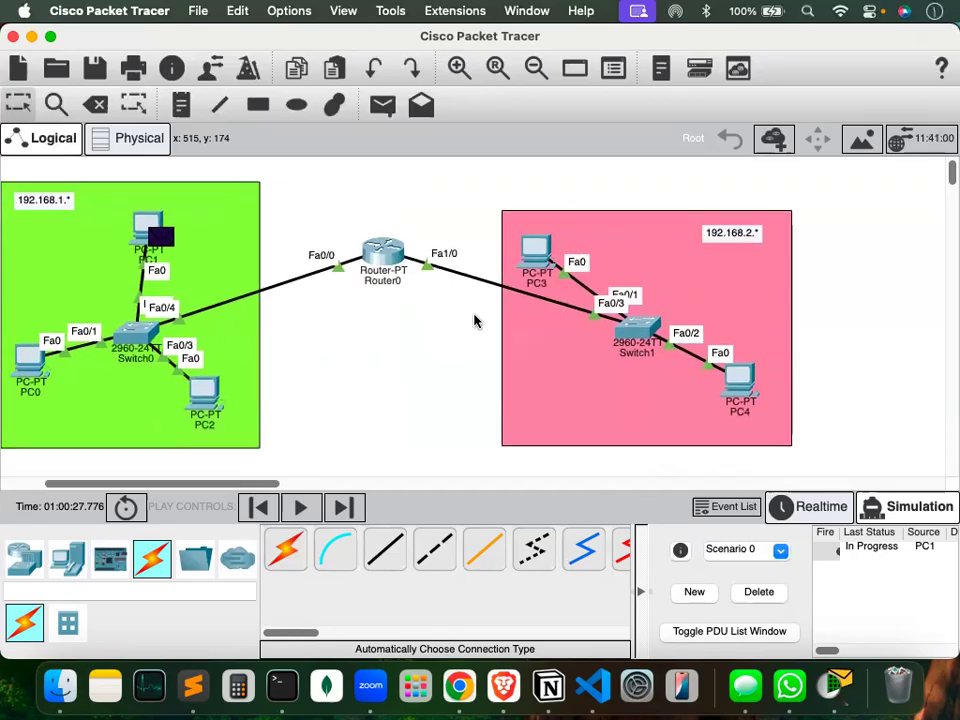
scroll(477, 320, "left", 1)
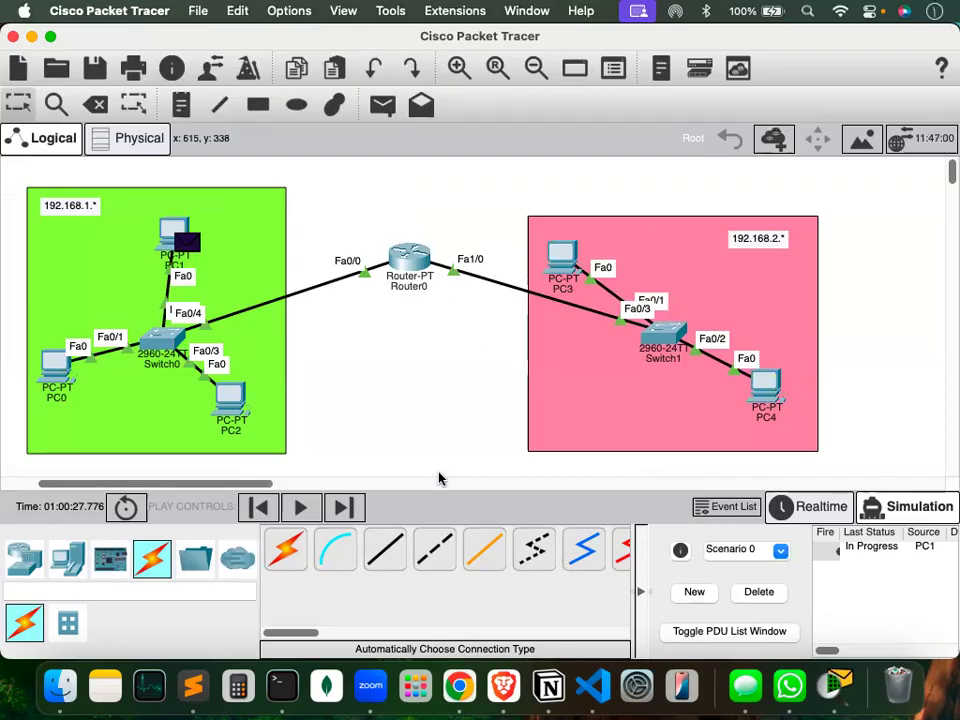
scroll(410, 324, "left", 3)
scroll(410, 324, "right", 5)
scroll(410, 324, "left", 4)
scroll(410, 324, "right", 6)
scroll(410, 324, "left", 5)
scroll(410, 324, "right", 2)
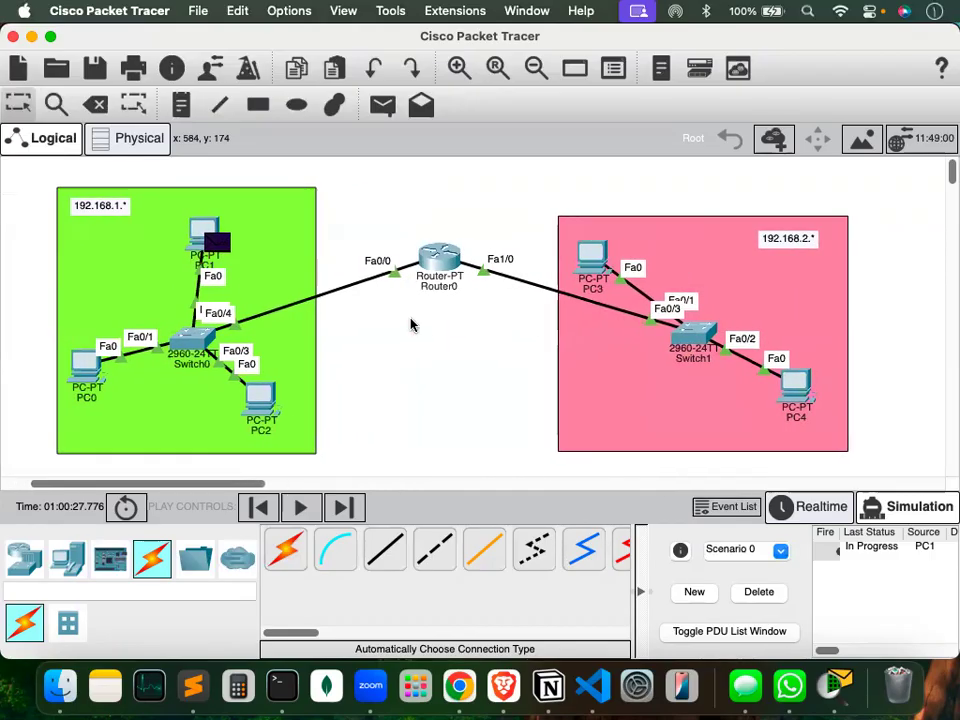
scroll(410, 324, "left", 1)
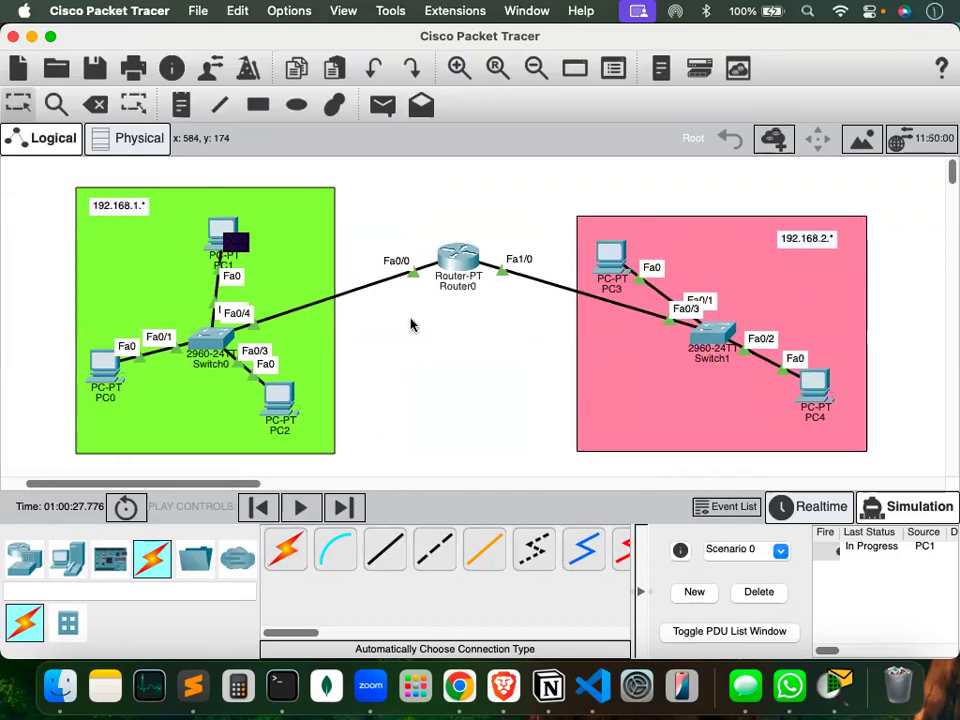
scroll(410, 324, "right", 4)
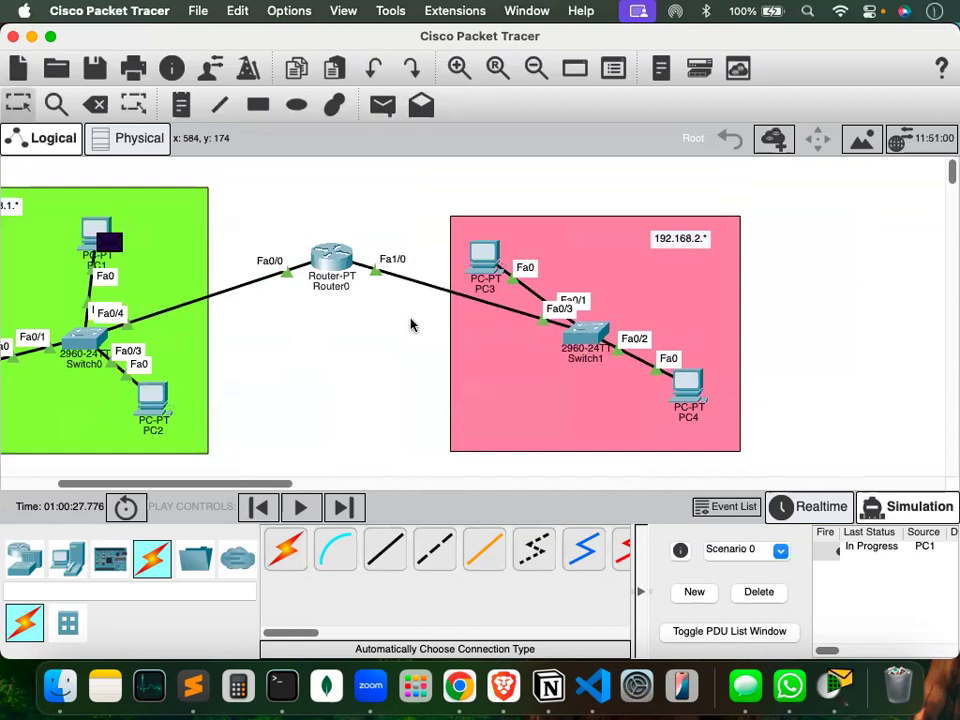
Add three PCs to the empty workspace below Router0, between the two coloured networks.
scroll(410, 324, "down", 2)
scroll(410, 324, "left", 1)
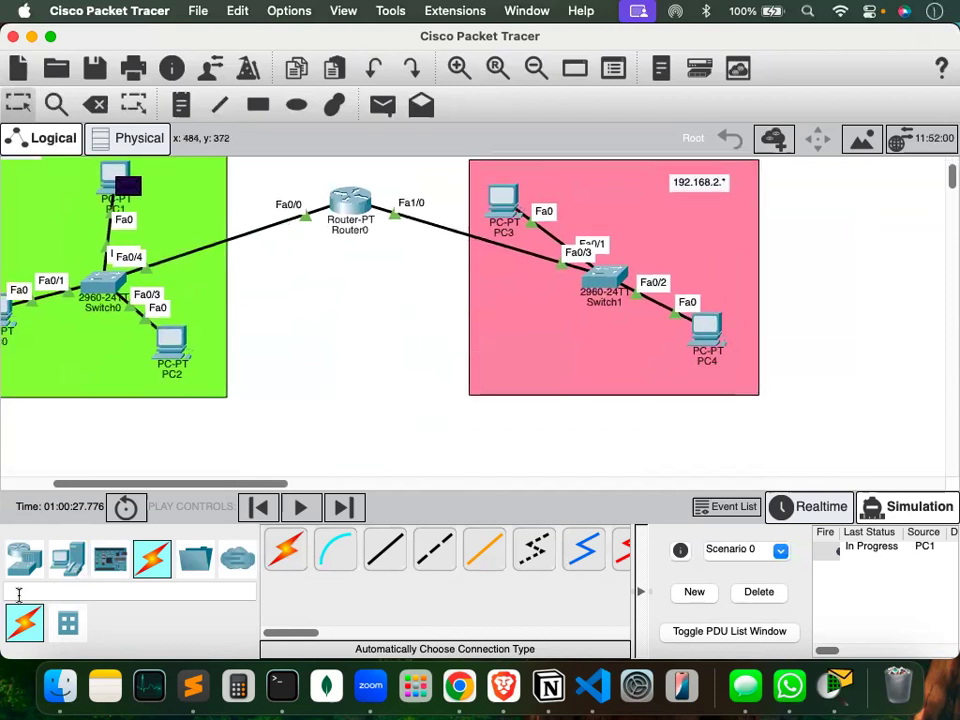
left_click(24, 558)
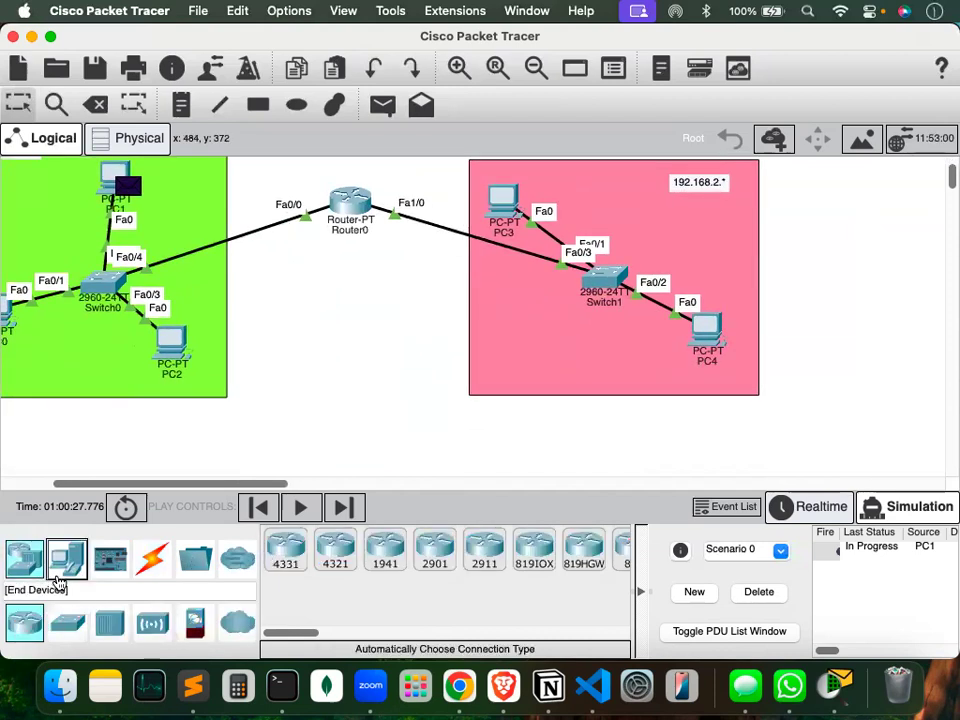
left_click(67, 558)
left_click_drag(268, 558, 291, 408)
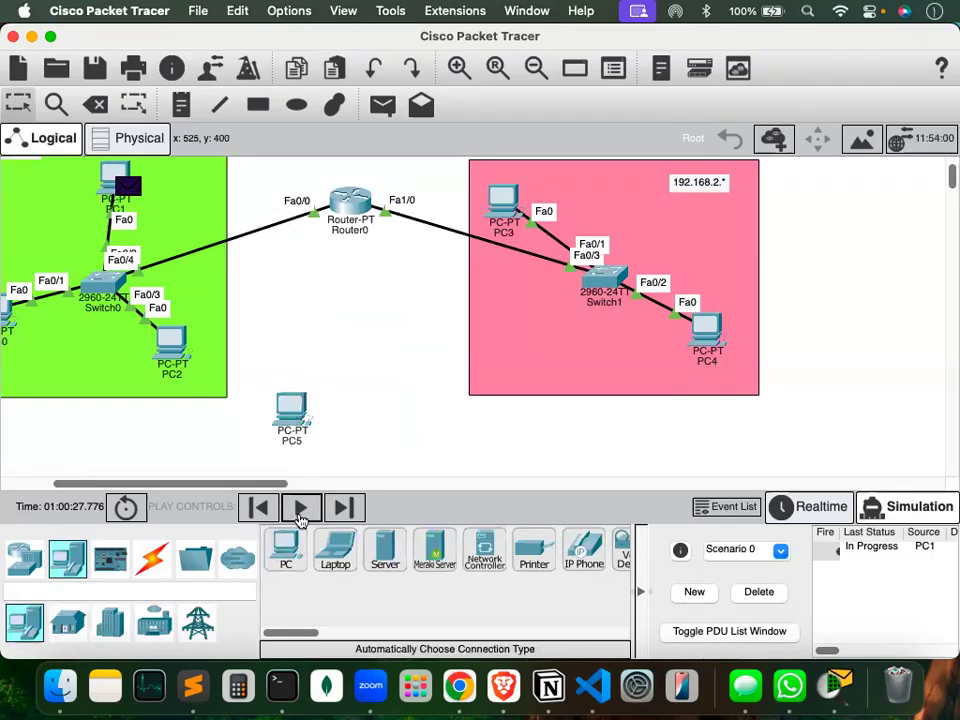
left_click_drag(284, 552, 408, 443)
left_click_drag(285, 553, 370, 350)
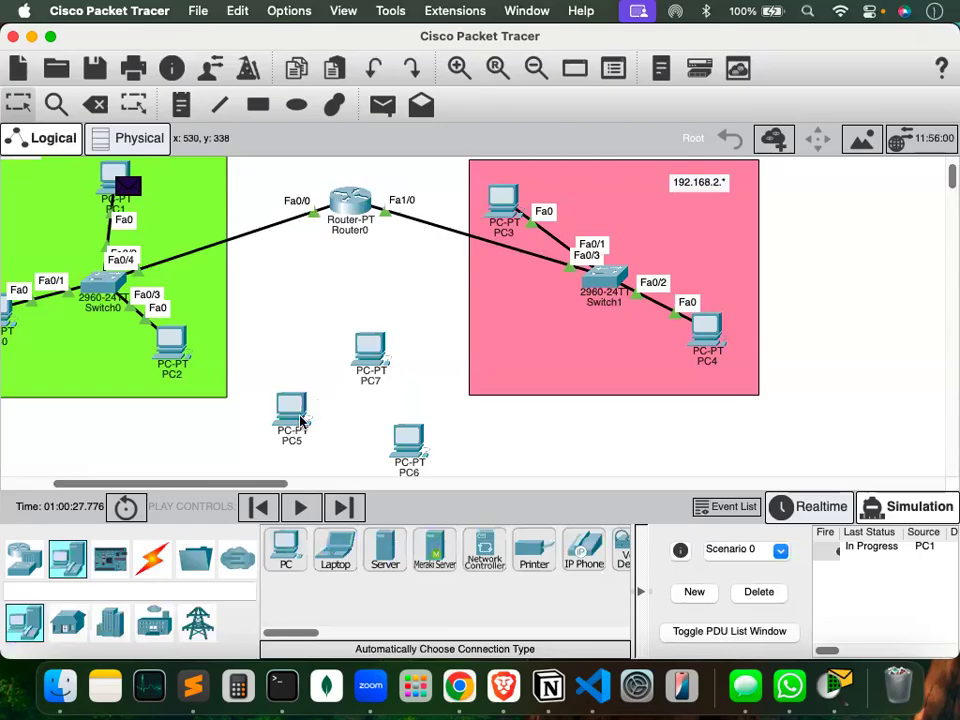
Spread out the new PCs by moving PC6 further right and PC7 slightly up.
left_click(291, 408)
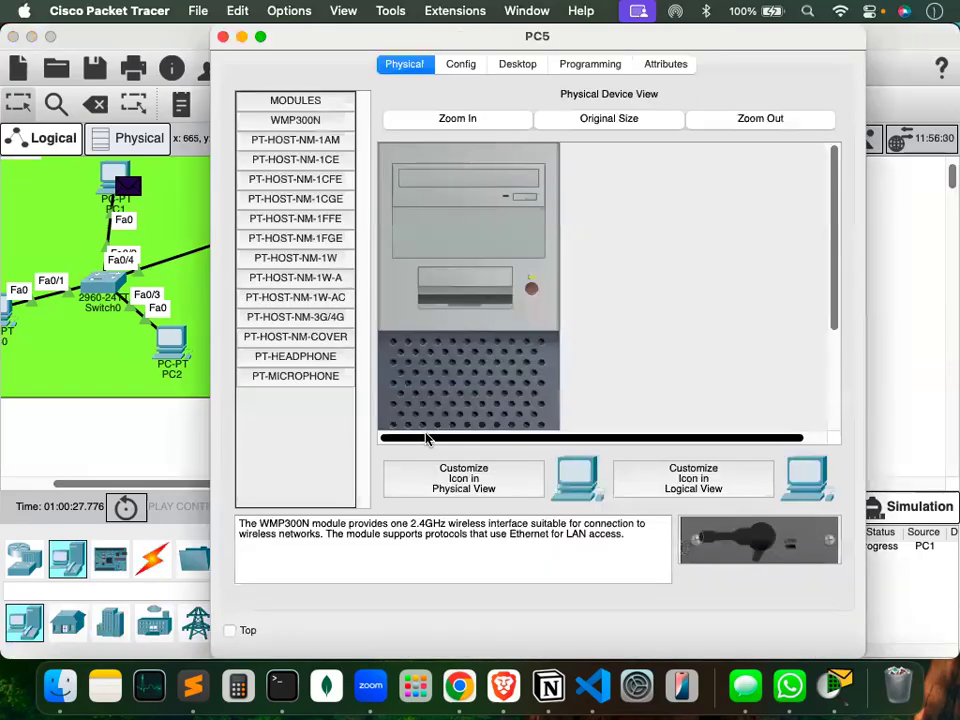
left_click(223, 36)
left_click_drag(383, 441, 441, 442)
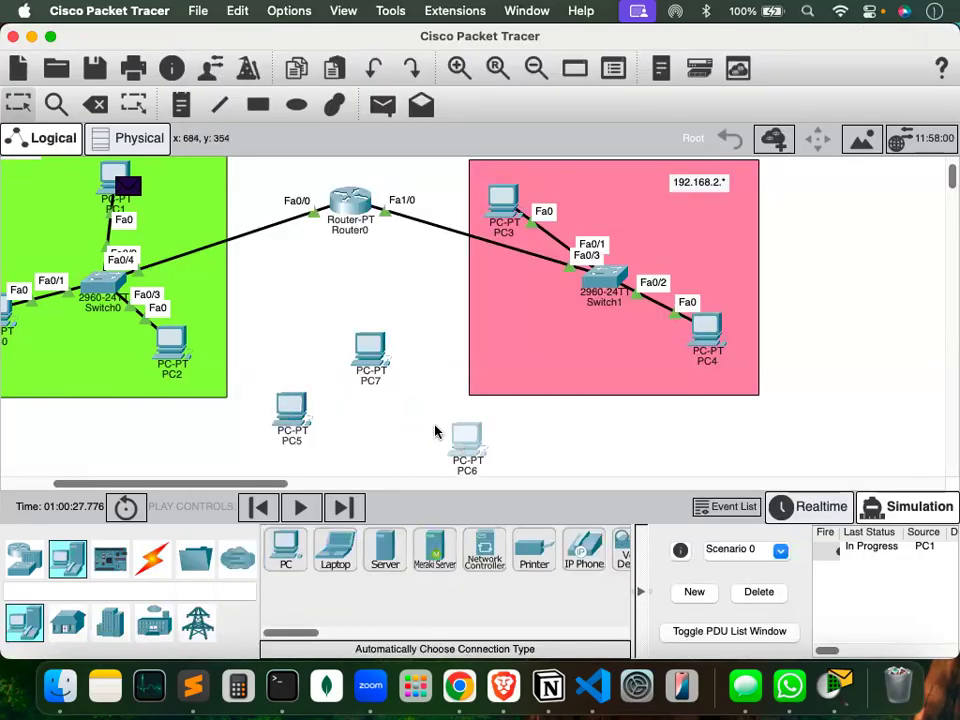
left_click_drag(373, 343, 369, 326)
scroll(440, 336, "up", 2)
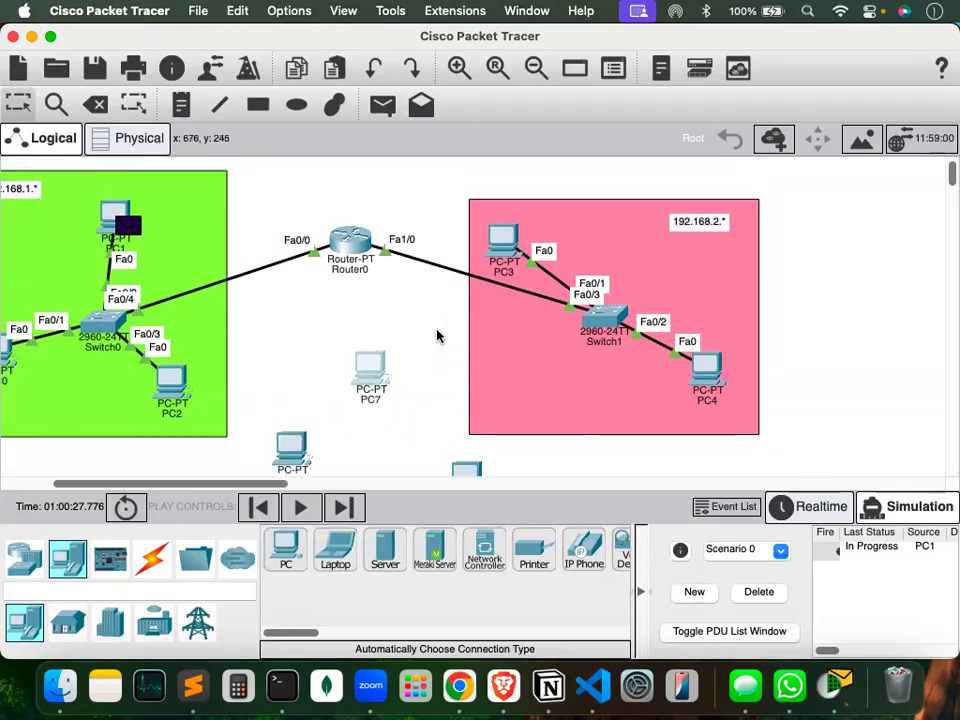
Move the whole pink 192.168.2.* network, with its switch, PCs and label, further right of Router0.
left_click_drag(459, 180, 806, 446)
left_click_drag(606, 330, 776, 327)
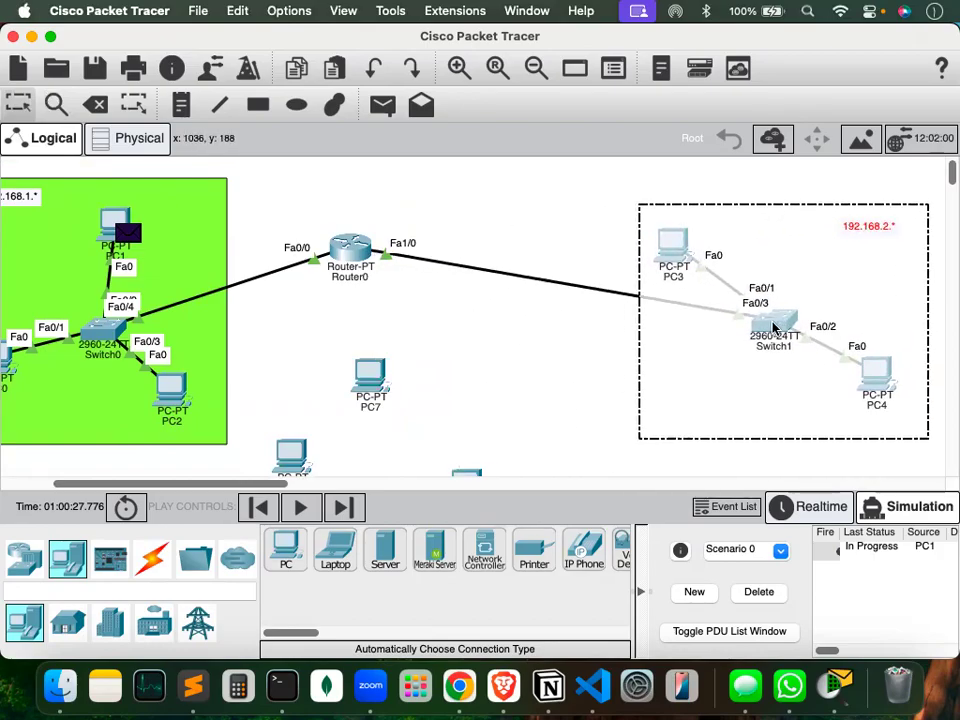
scroll(368, 343, "down", 2)
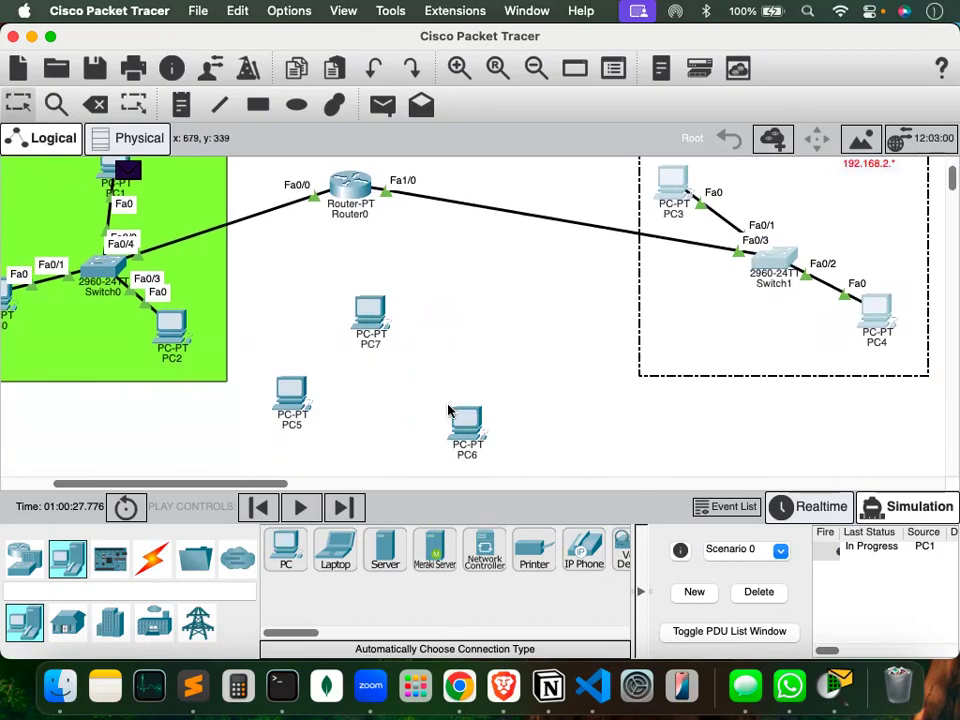
Move the whole green 192.168.1.* network, with its switch, PCs and label, further left of Router0.
scroll(300, 320, "left", 5)
scroll(233, 302, "up", 2)
left_click_drag(116, 170, 424, 465)
left_click_drag(300, 327, 158, 336)
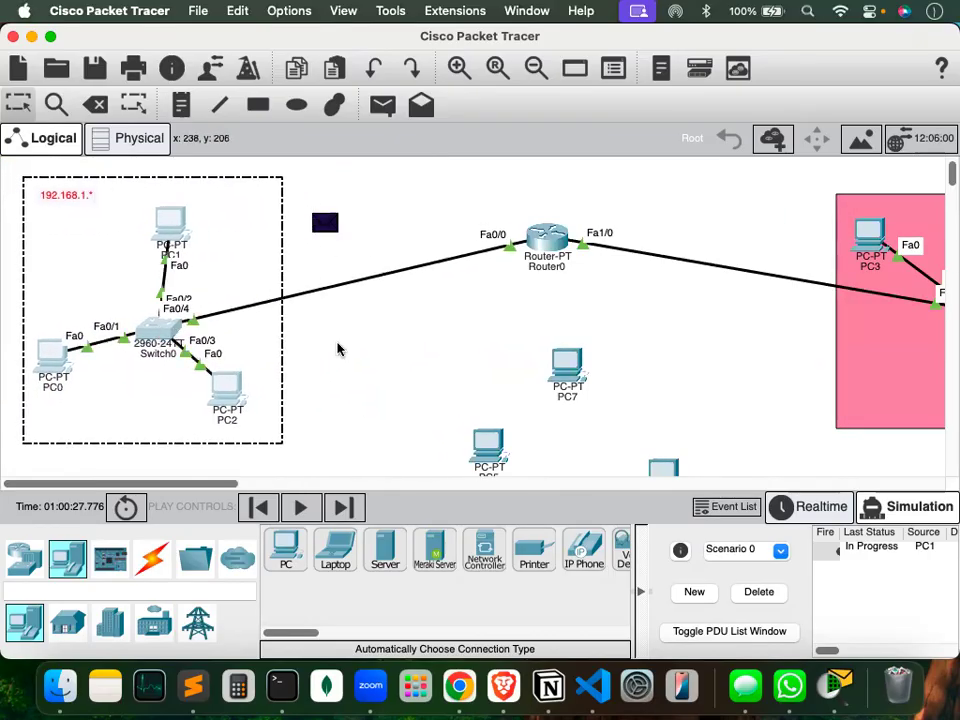
Clear the selection and delete Scenario 0 to discard the pending PDU from PC1.
left_click(360, 352)
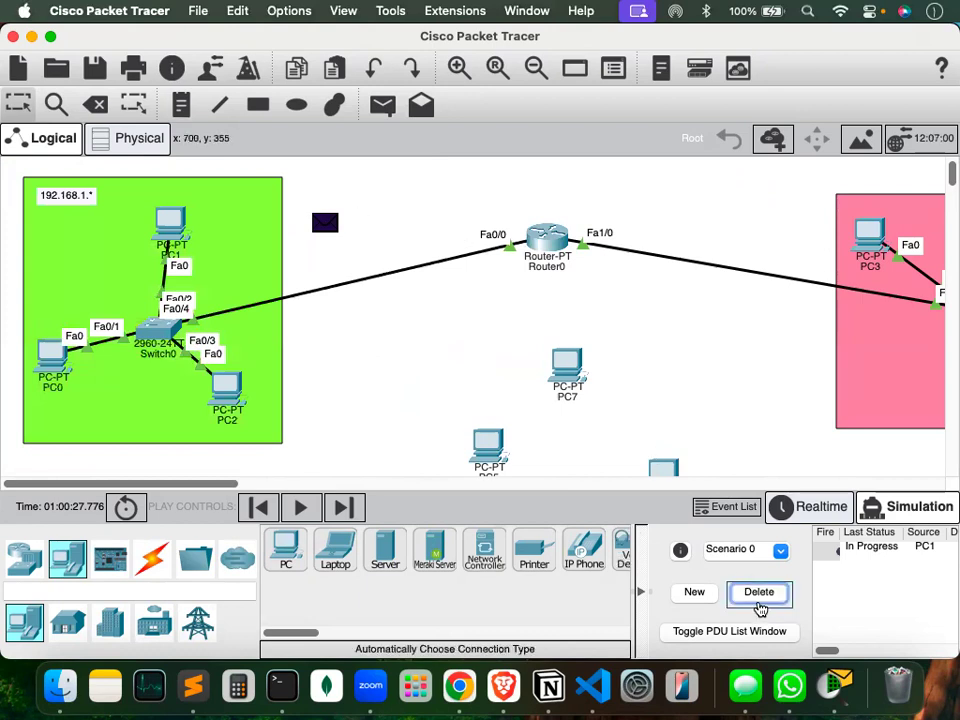
left_click(759, 591)
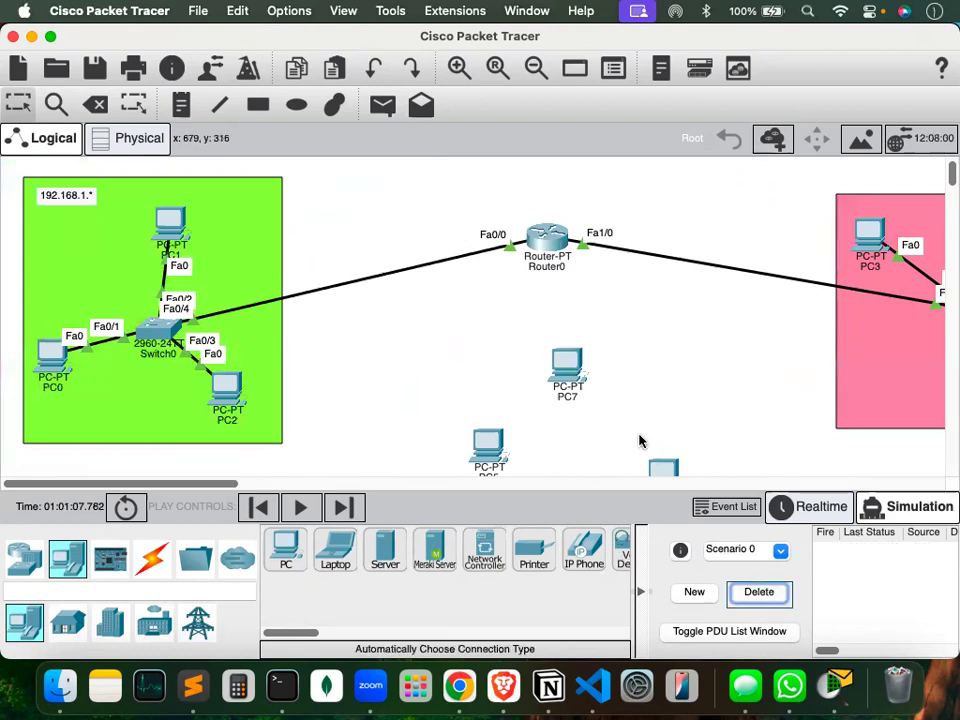
Spread PC5, PC7 and PC6 into a triangle below Router0 and place a 2960 switch in the middle of them.
scroll(639, 437, "down", 3)
left_click_drag(493, 377, 427, 377)
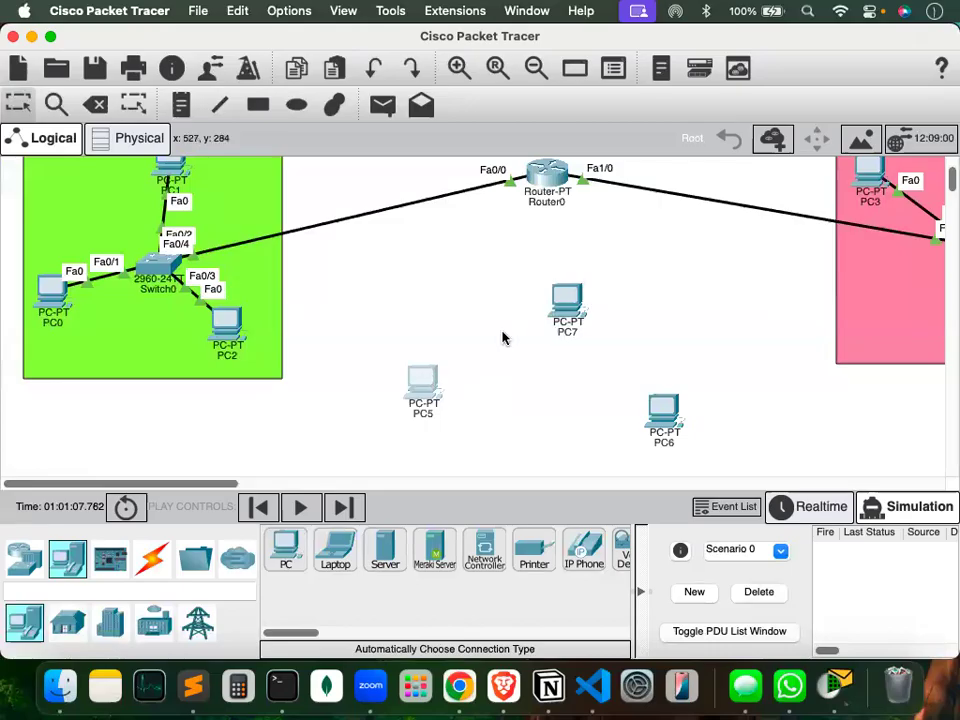
left_click_drag(570, 305, 543, 441)
left_click_drag(664, 420, 667, 395)
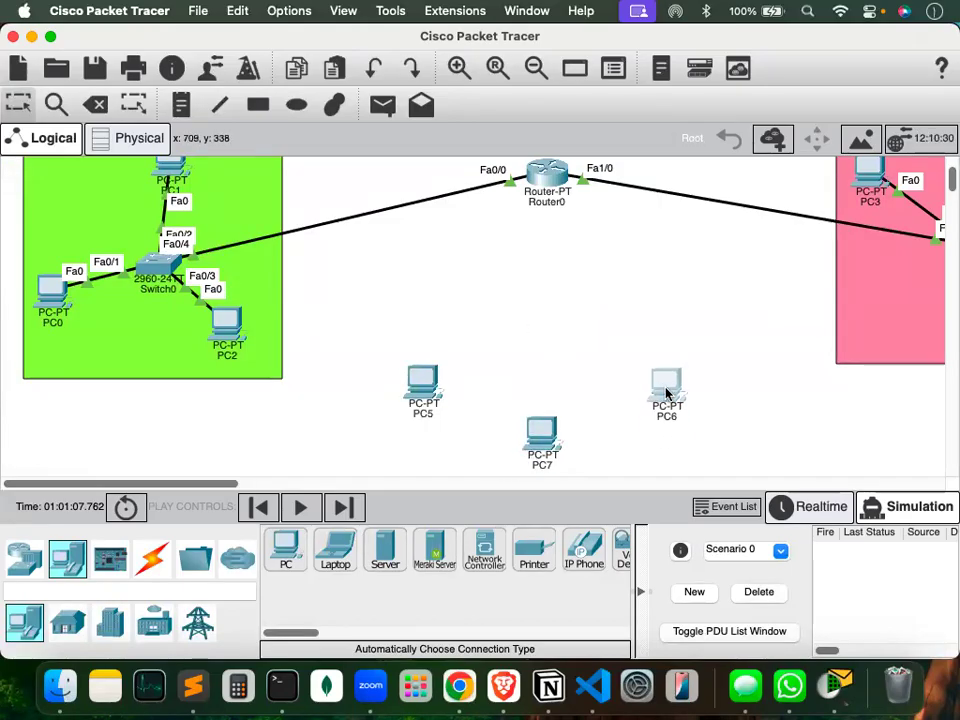
left_click(24, 558)
left_click_drag(67, 622, 545, 380)
Cable PC5, PC7 and PC6 to Switch2 using automatically chosen connections.
left_click(141, 575)
left_click(285, 549)
left_click(421, 386)
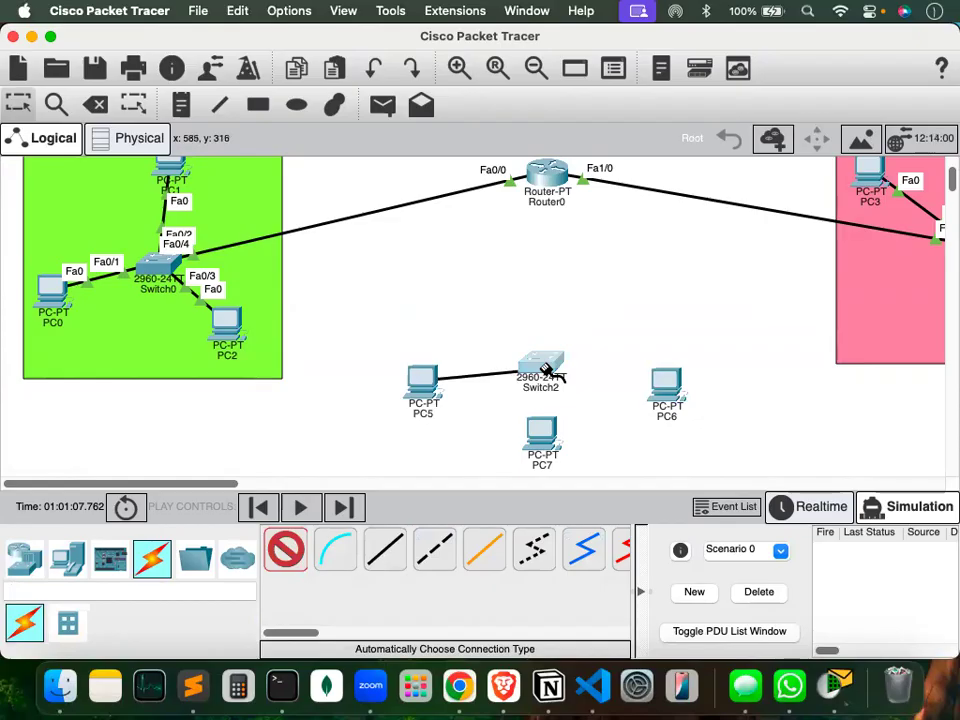
left_click(540, 370)
left_click(285, 549)
left_click(545, 440)
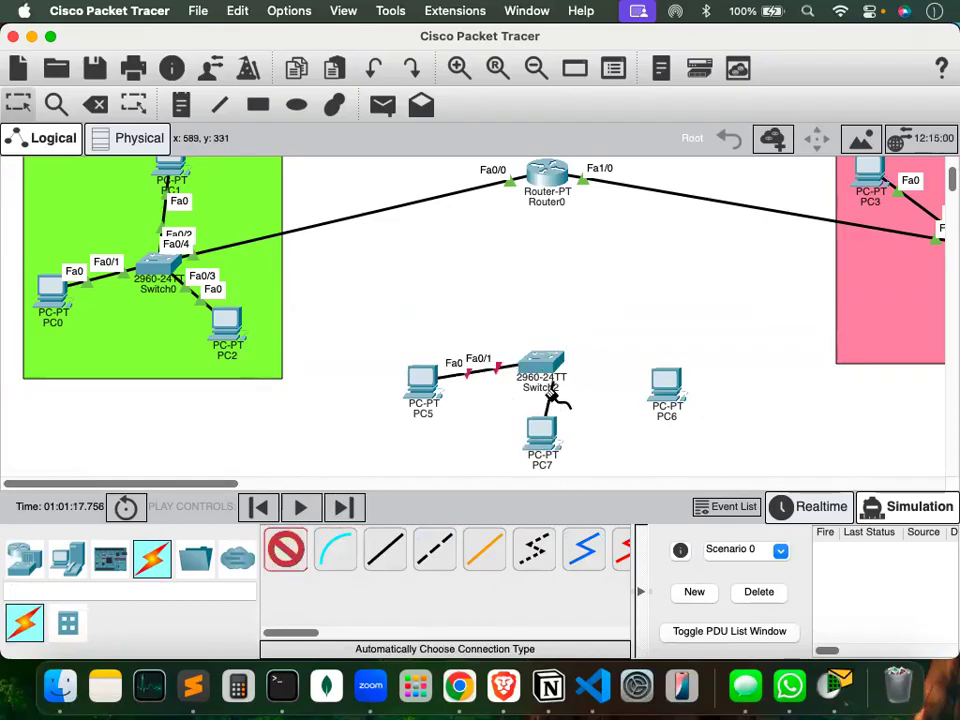
left_click(550, 378)
left_click(285, 549)
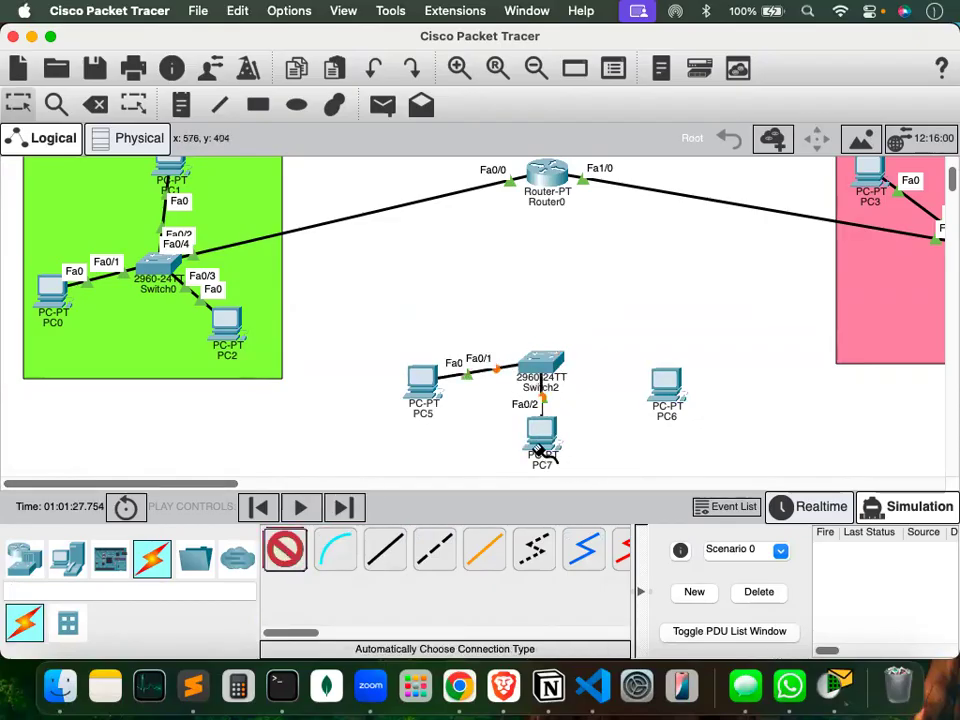
left_click(552, 378)
left_click(670, 383)
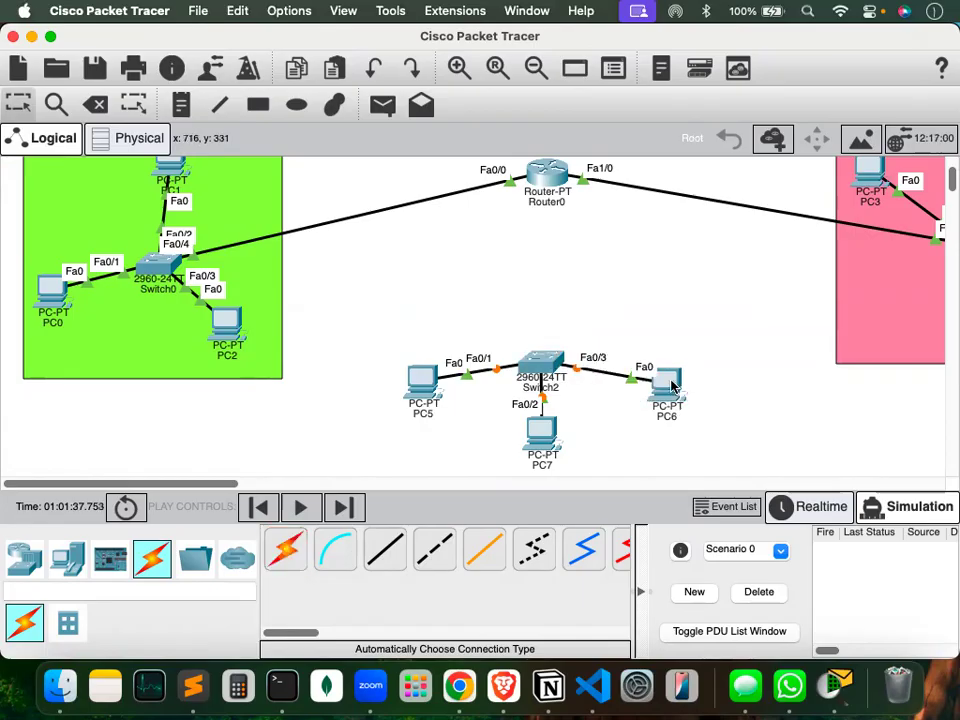
Set up a filled rectangle with a light blue fill colour.
left_click(258, 105)
left_click(564, 165)
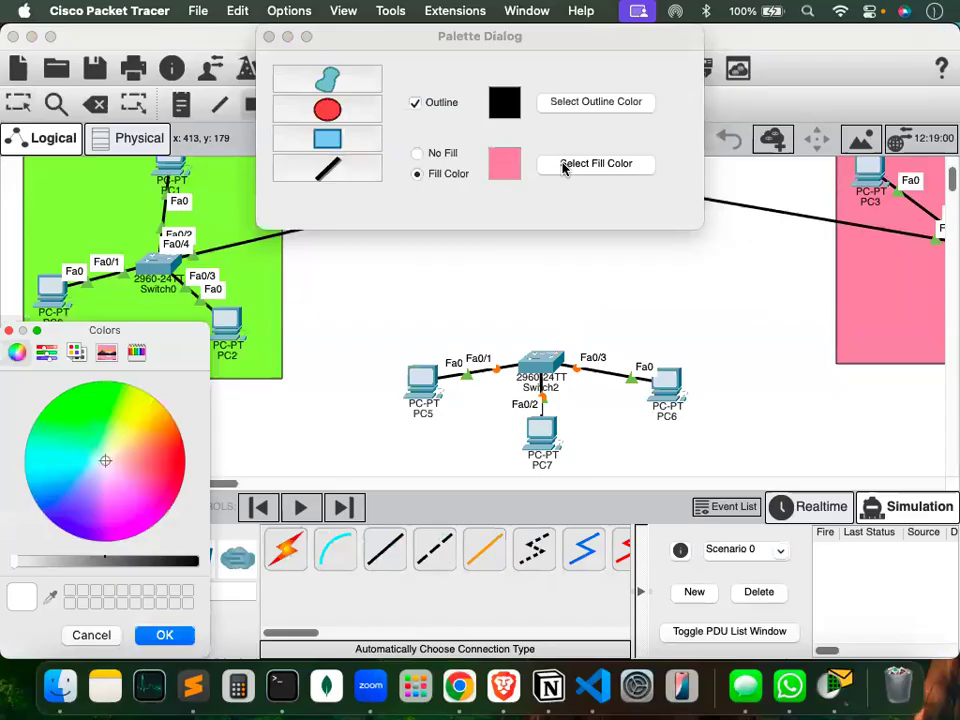
left_click(50, 460)
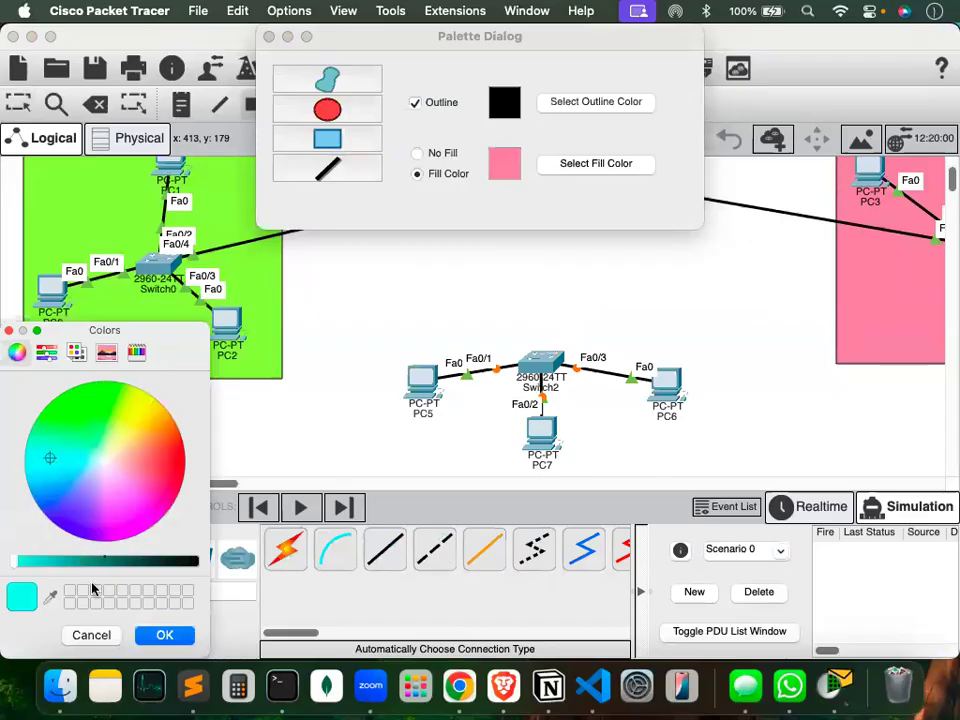
left_click(148, 457)
left_click(111, 496)
left_click(85, 497)
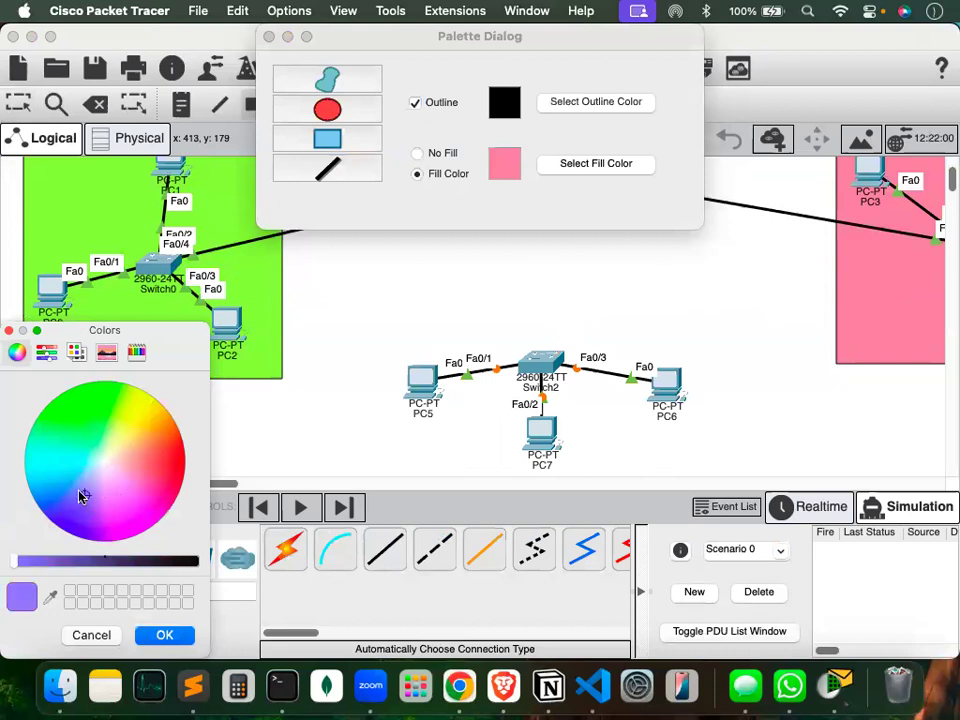
left_click(147, 636)
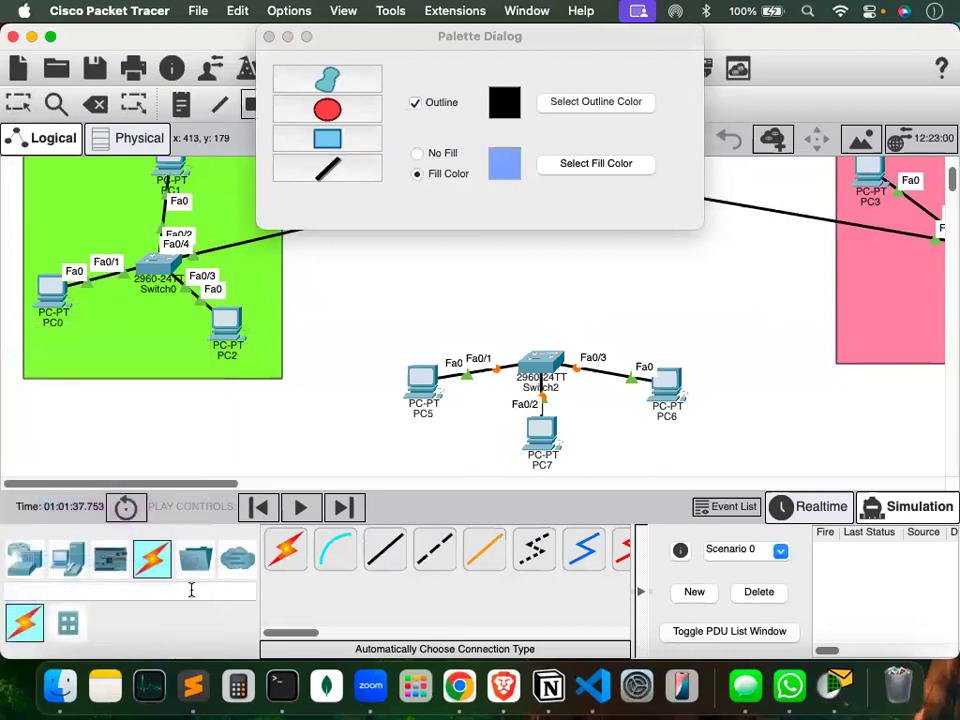
Draw the blue rectangle around Switch2, PC5, PC6 and PC7, and close the drawing palette.
left_click_drag(386, 297, 718, 484)
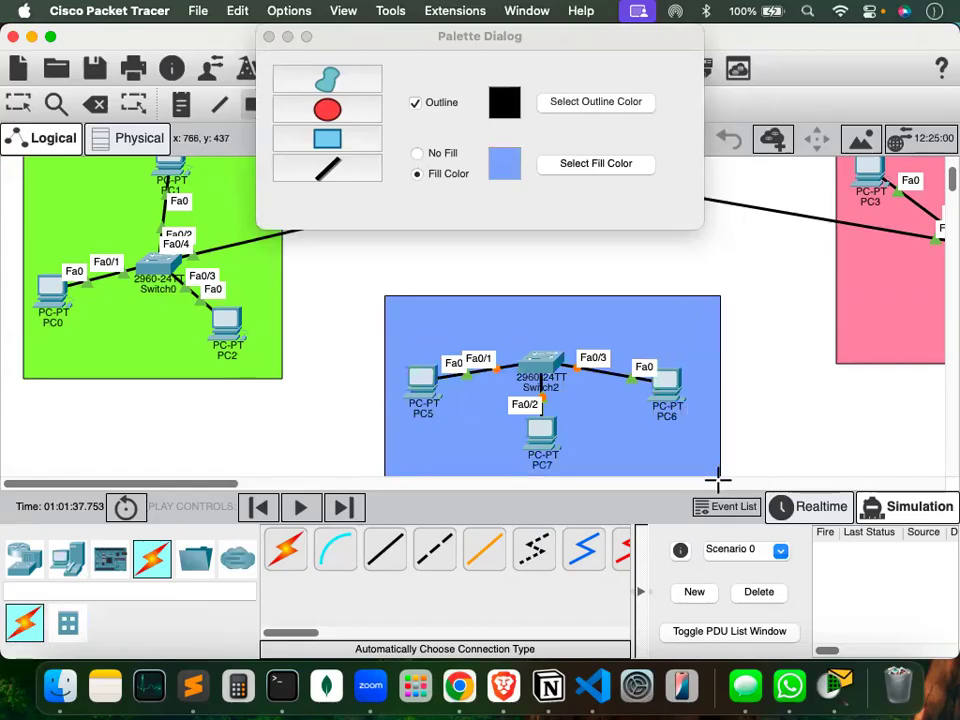
scroll(750, 371, "down", 1)
scroll(750, 371, "up", 1)
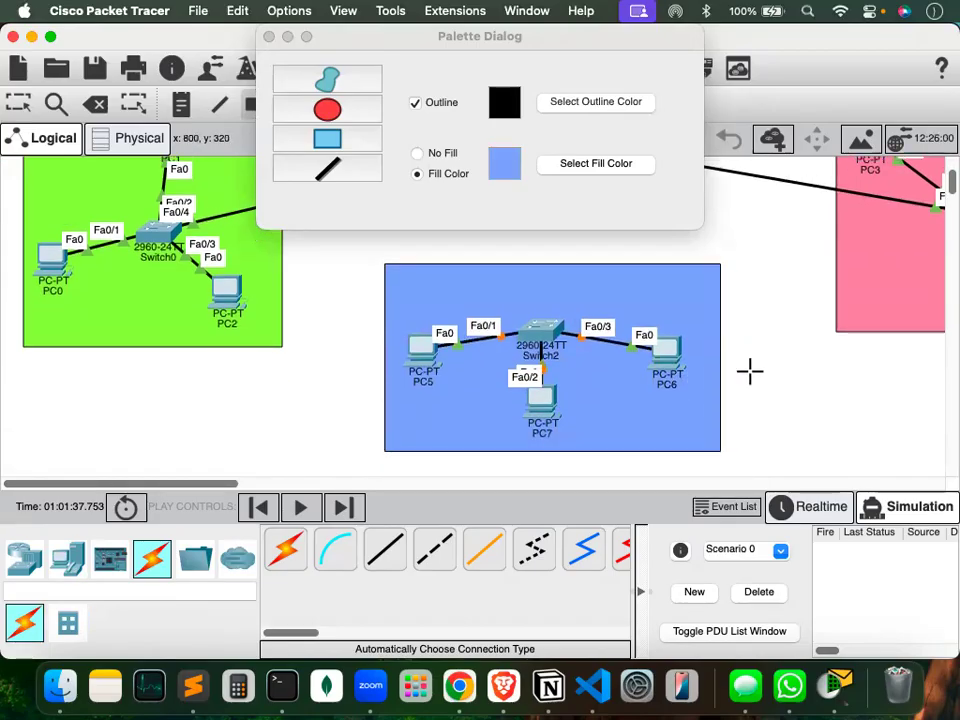
left_click(268, 36)
scroll(549, 270, "up", 1)
Add the note 192.168.3.* to the blue network and place it in the rectangle's upper-left corner.
left_click(179, 104)
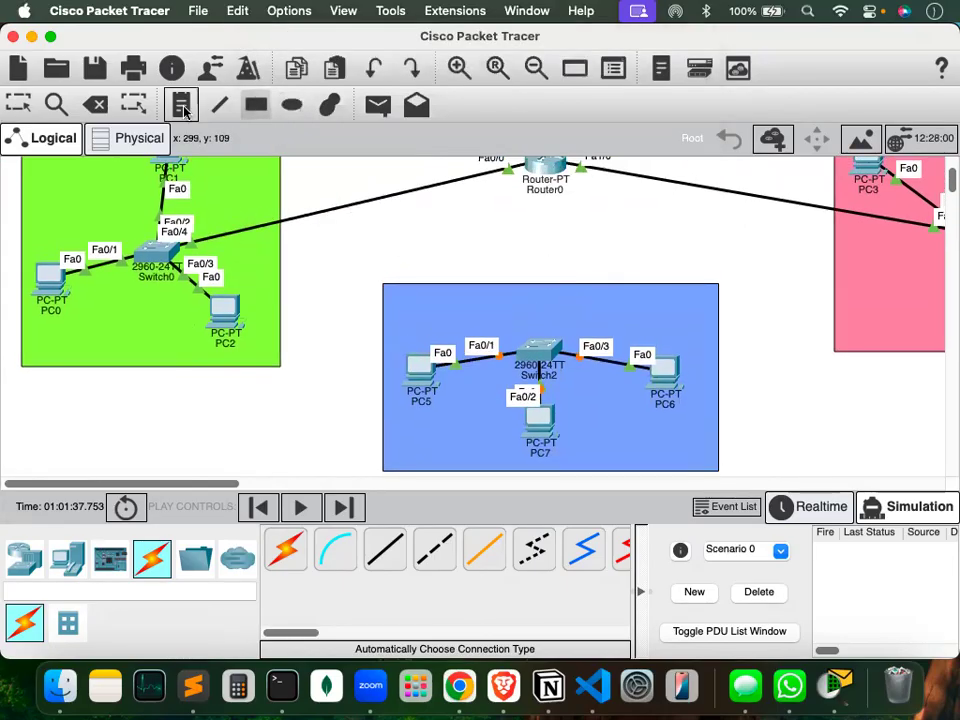
left_click(531, 302)
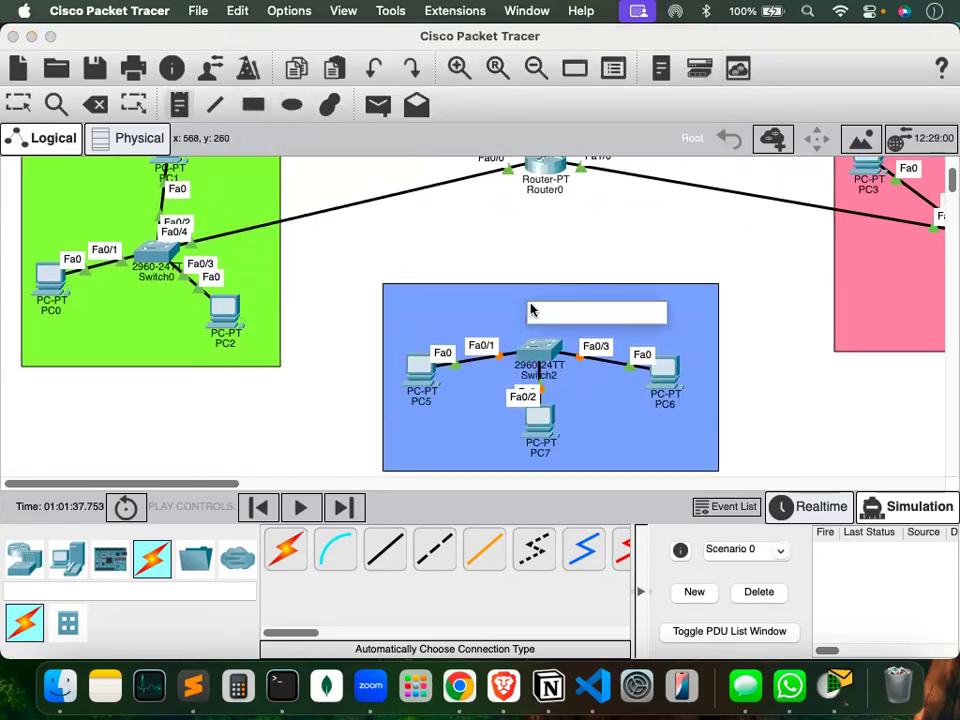
type("192.168.3.")
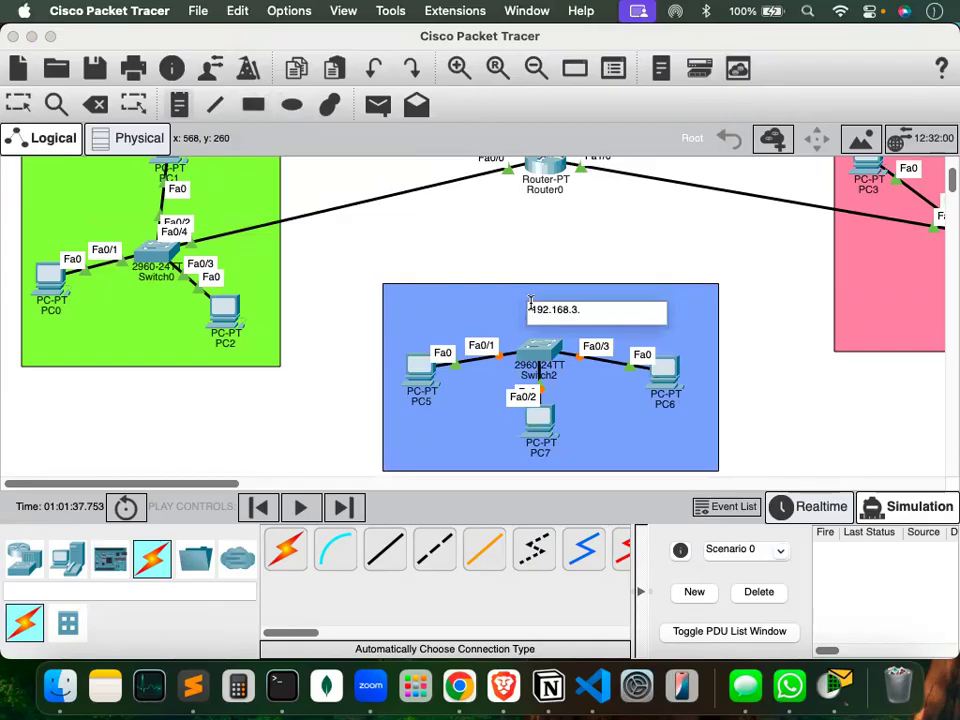
type("*")
left_click(776, 313)
left_click(744, 302)
key("Escape")
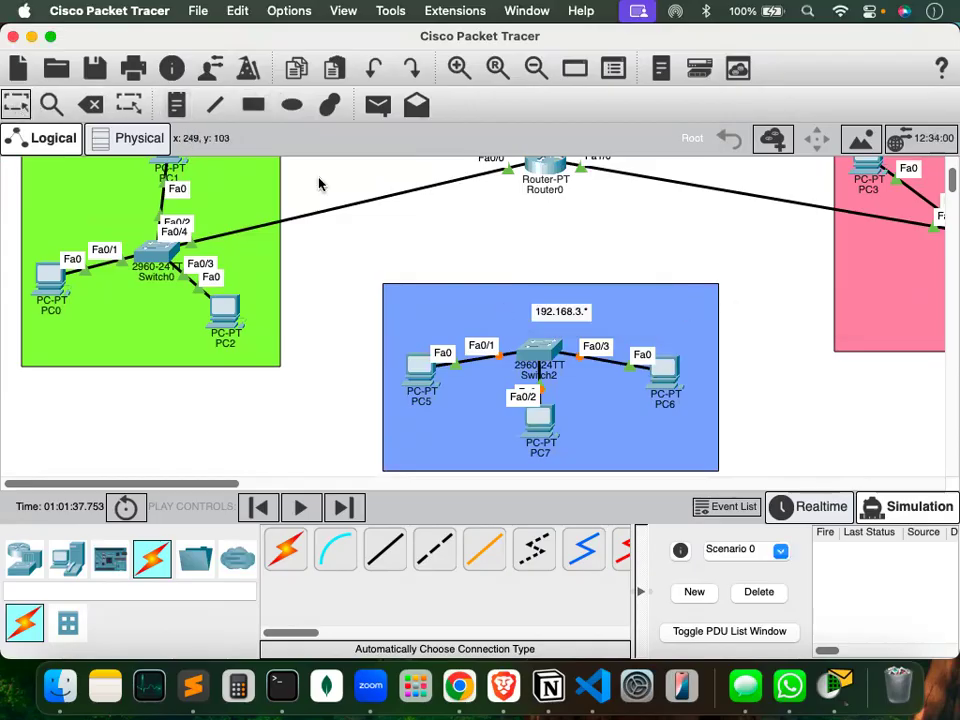
left_click_drag(568, 313, 440, 299)
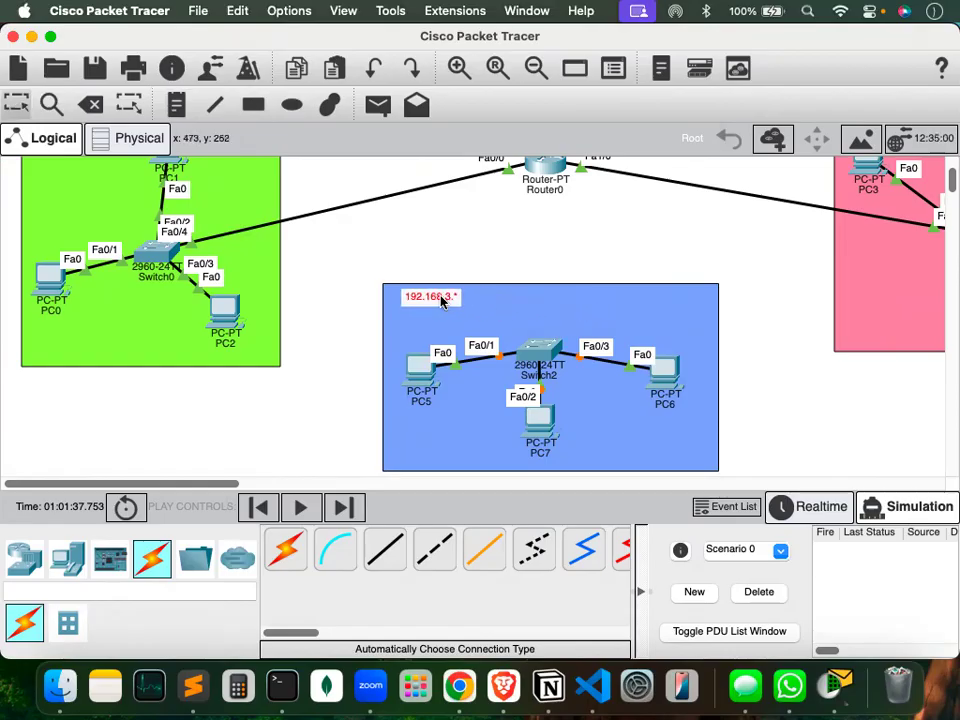
left_click(747, 352)
Assign PC5 the static IPv4 address 192.168.3.2 with subnet mask 255.255.255.0.
left_click(421, 376)
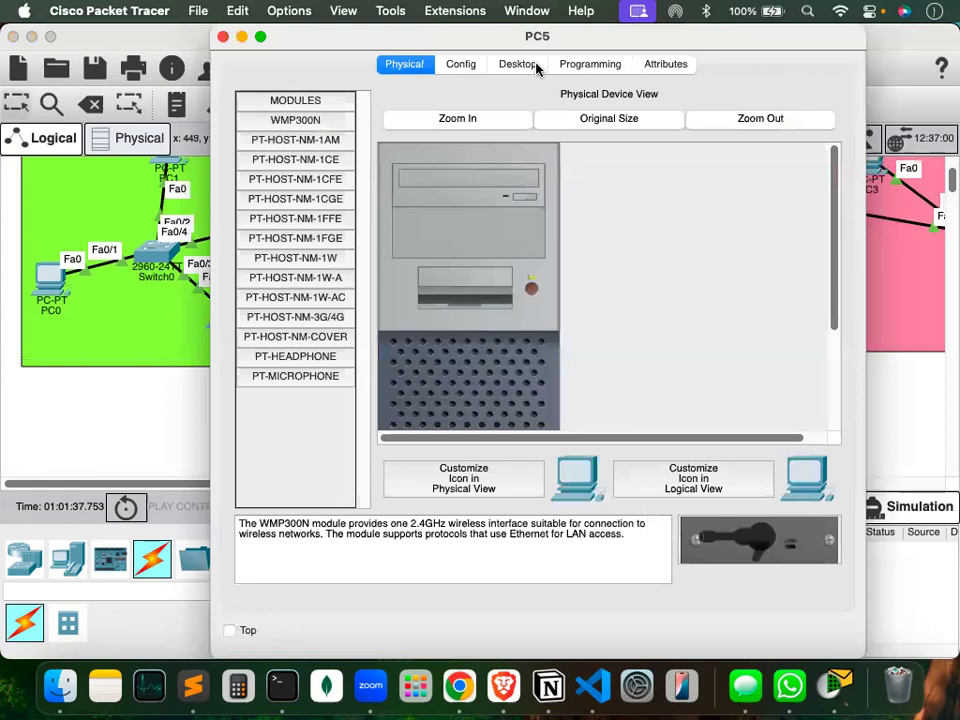
left_click(519, 64)
left_click(299, 128)
left_click(491, 218)
type("192.168.3.2")
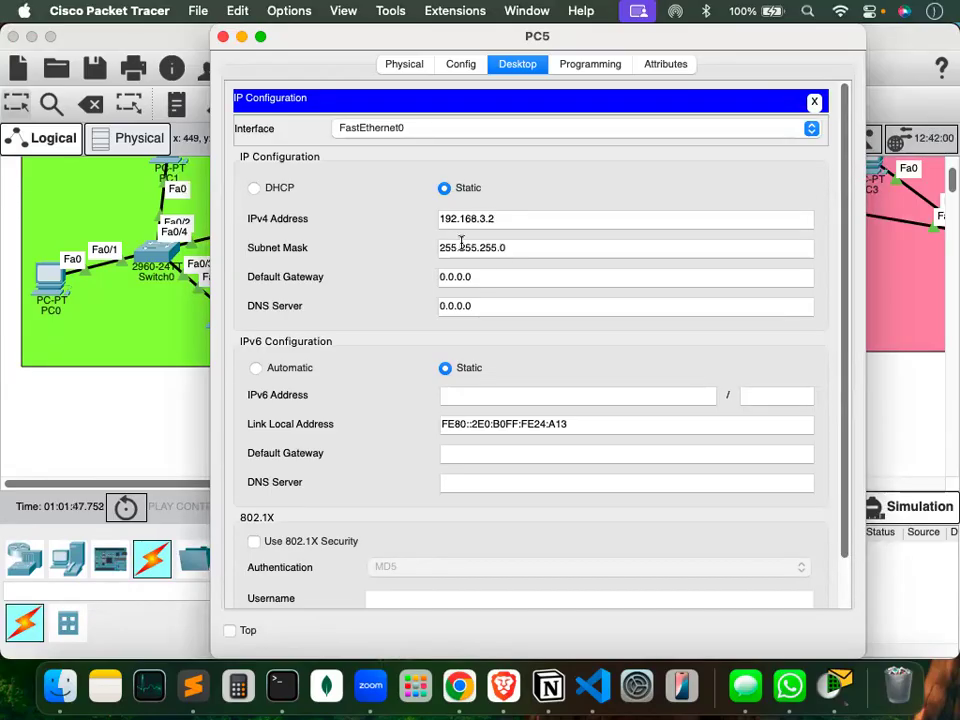
left_click(223, 36)
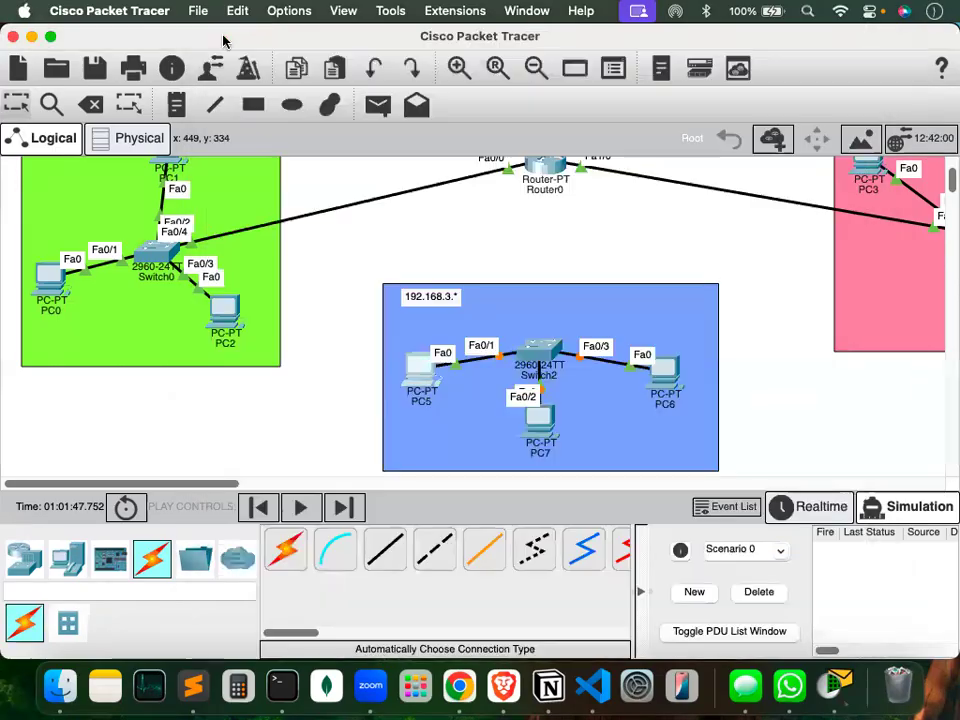
Assign PC7 the static IPv4 address 192.168.3.3 with the default subnet mask.
left_click(540, 432)
left_click(517, 64)
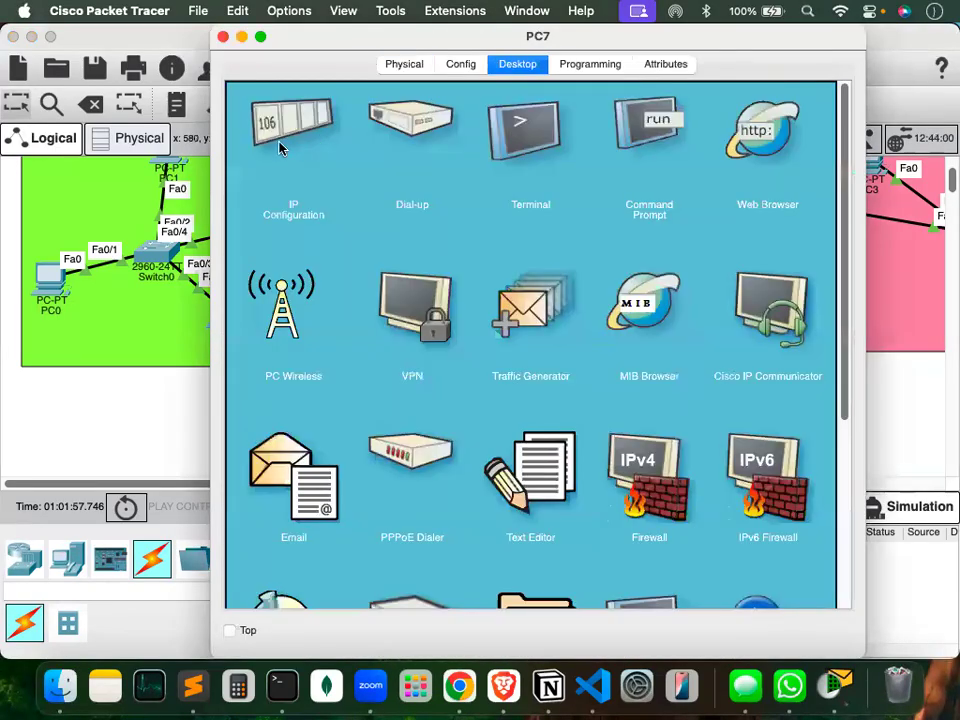
left_click(294, 130)
left_click(502, 220)
type("192.168.3.3")
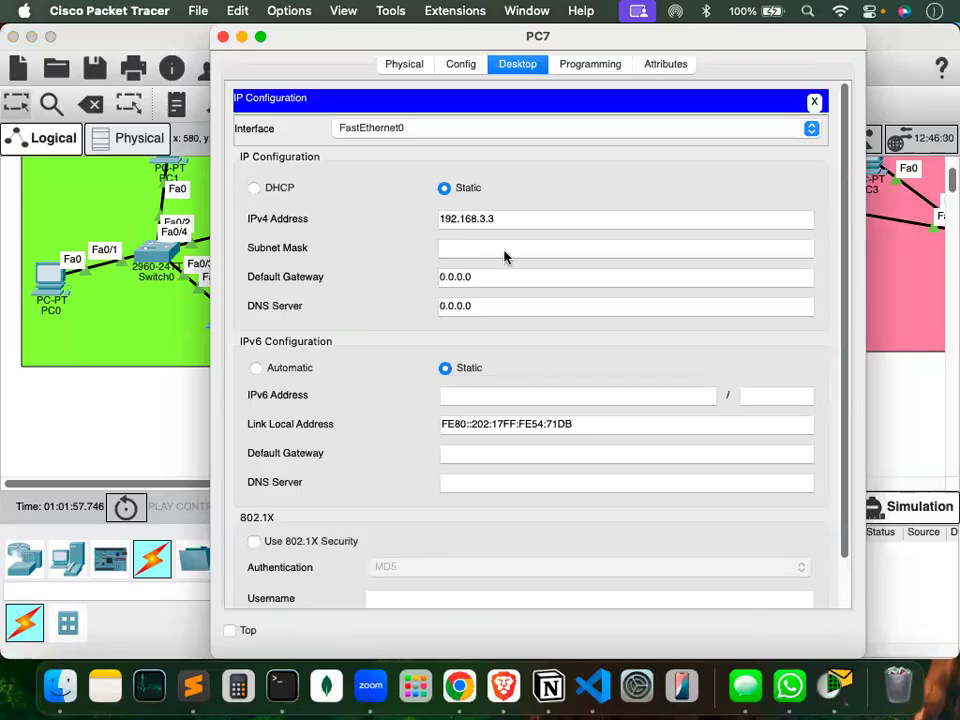
left_click(504, 252)
left_click(223, 36)
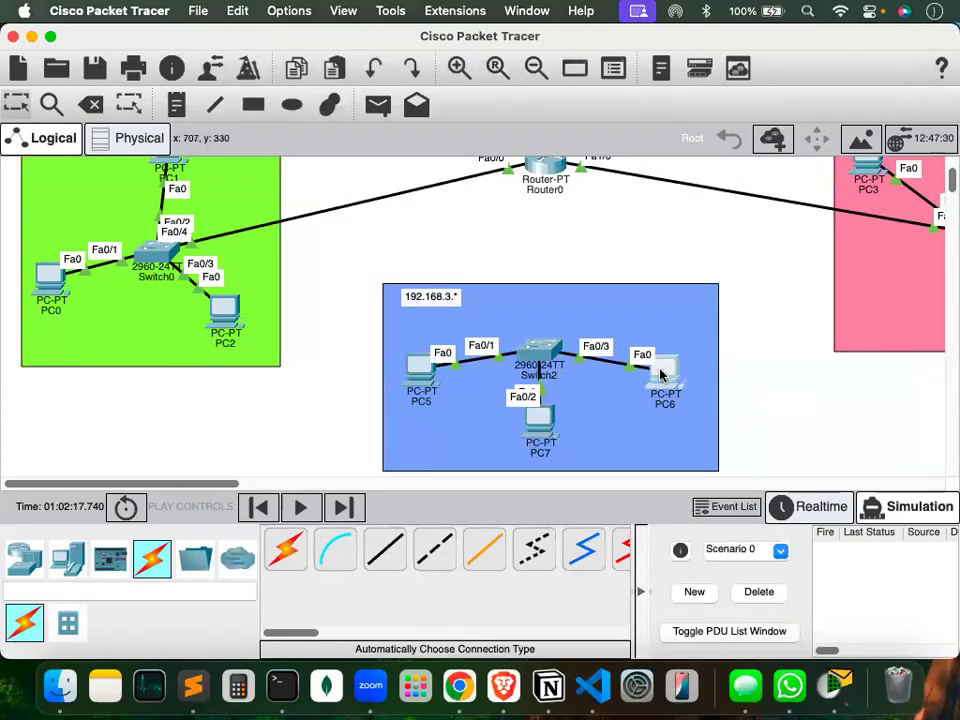
Assign PC6 the static IPv4 address 192.168.3.4 with subnet mask 255.255.255.0.
left_click(662, 380)
left_click(515, 64)
left_click(281, 119)
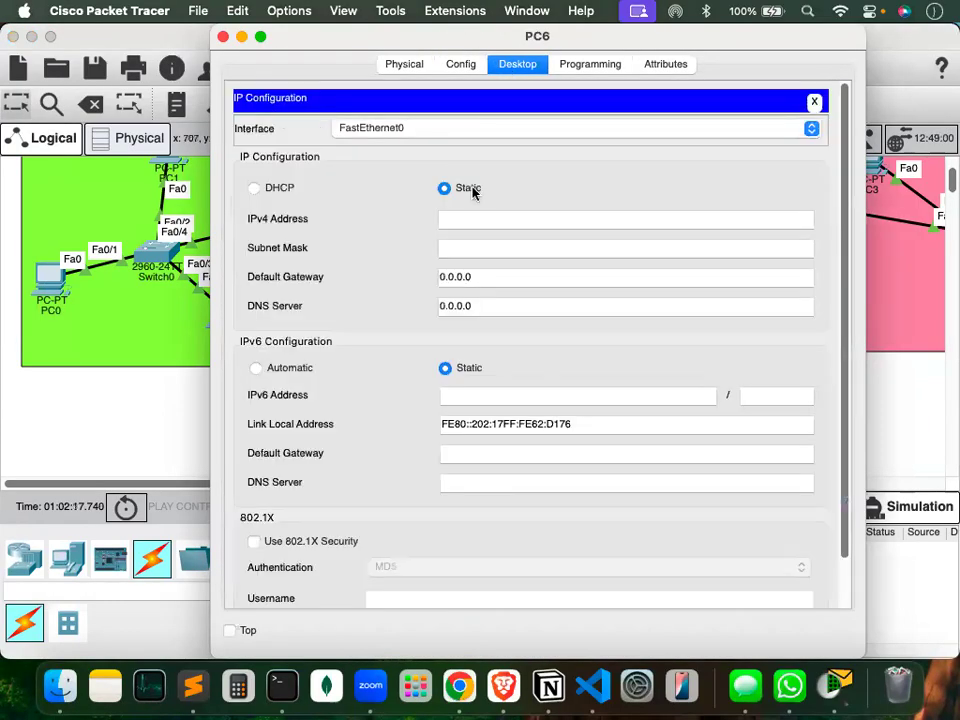
left_click(491, 217)
type("192.1")
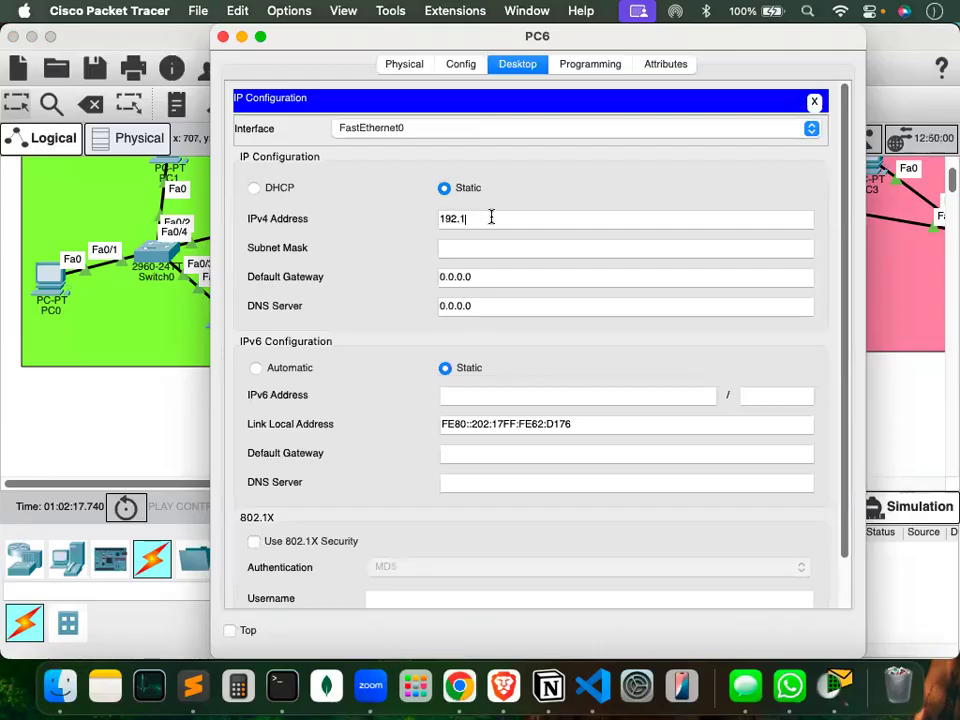
type("68.3.4")
left_click(480, 247)
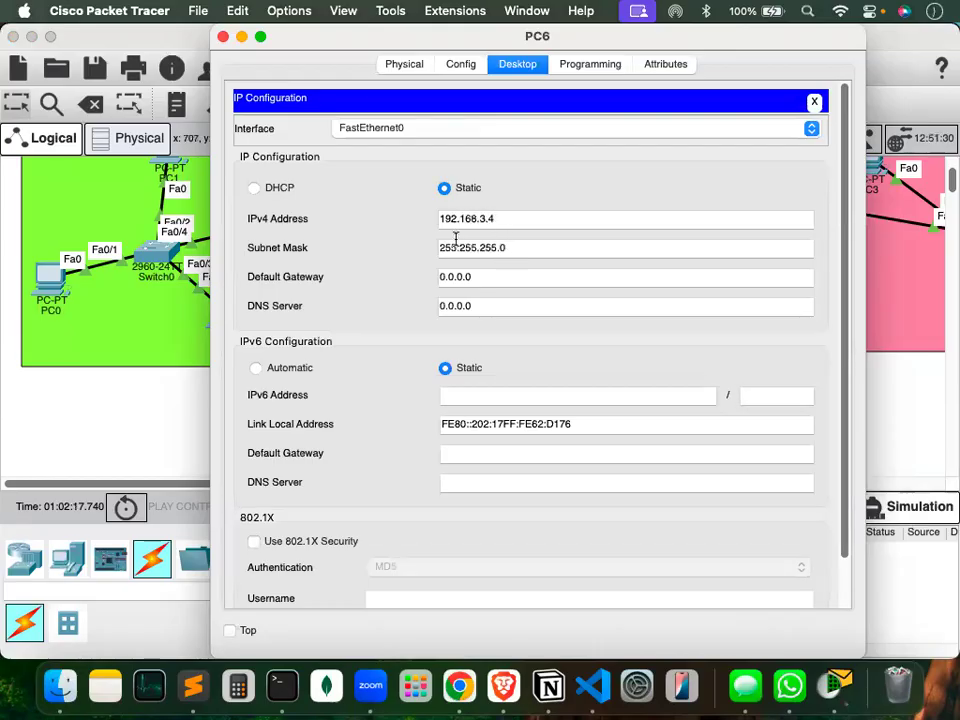
left_click(223, 40)
Send a simple PDU from PC5 to PC6 and play the simulation to test the blue network.
scroll(400, 195, "right", 3)
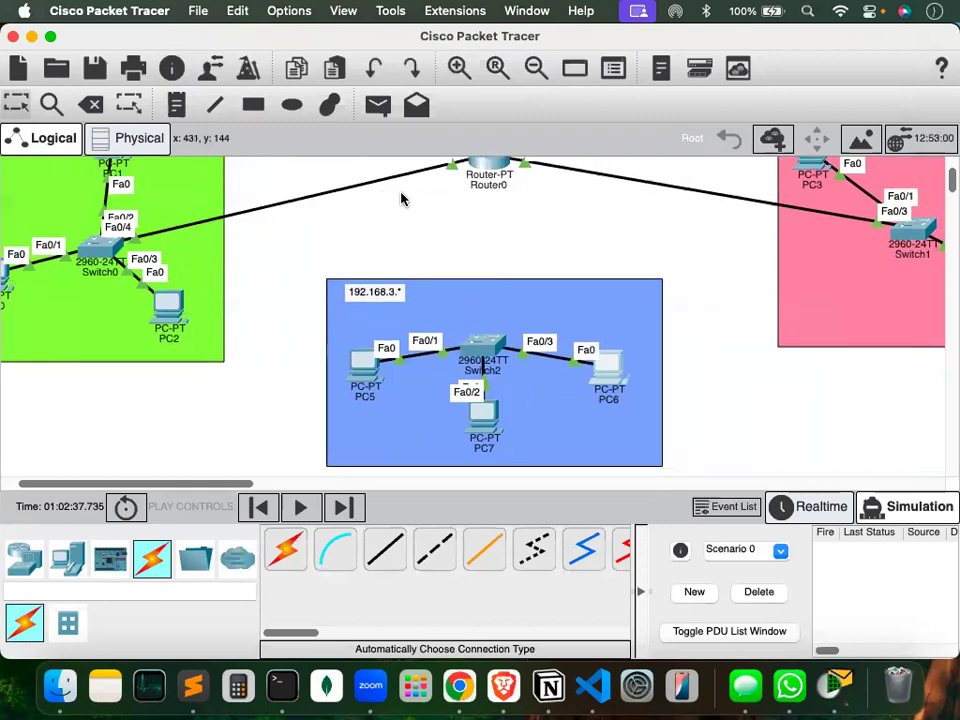
left_click(378, 105)
left_click(366, 368)
left_click(600, 370)
left_click(600, 378)
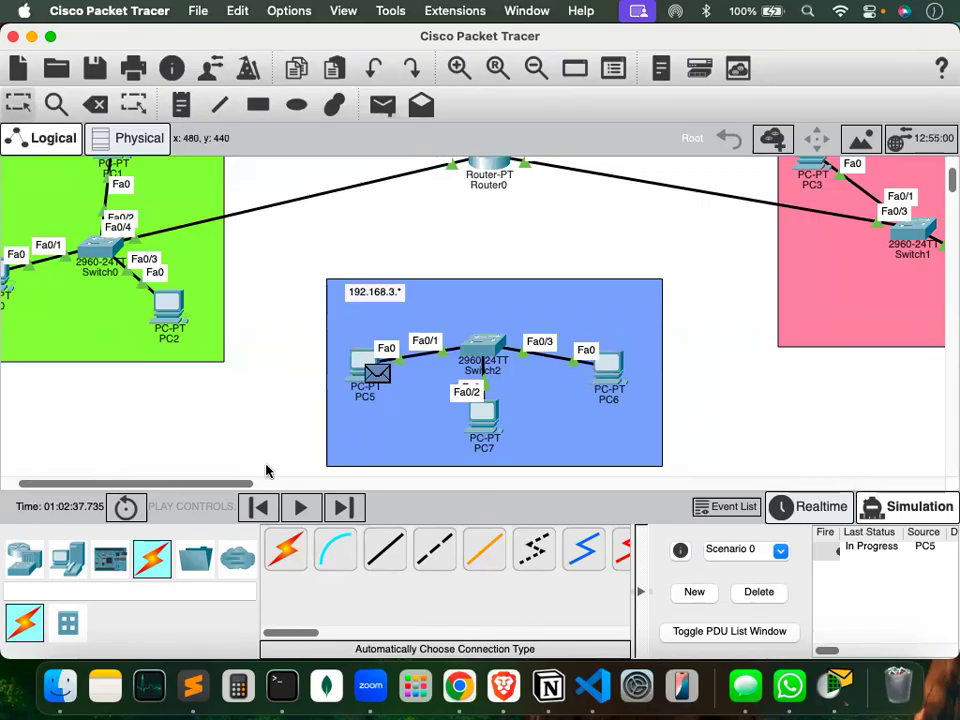
left_click(298, 508)
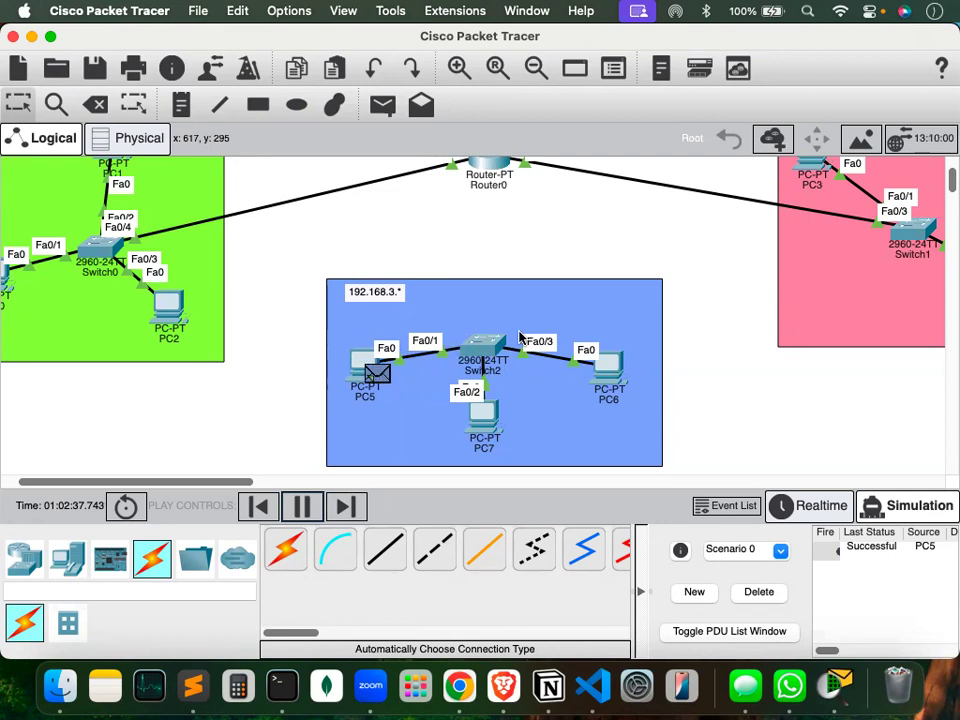
Try to cable Switch2 to Router0 with an automatically chosen connection, clearing the simulation event list.
scroll(519, 314, "up", 3)
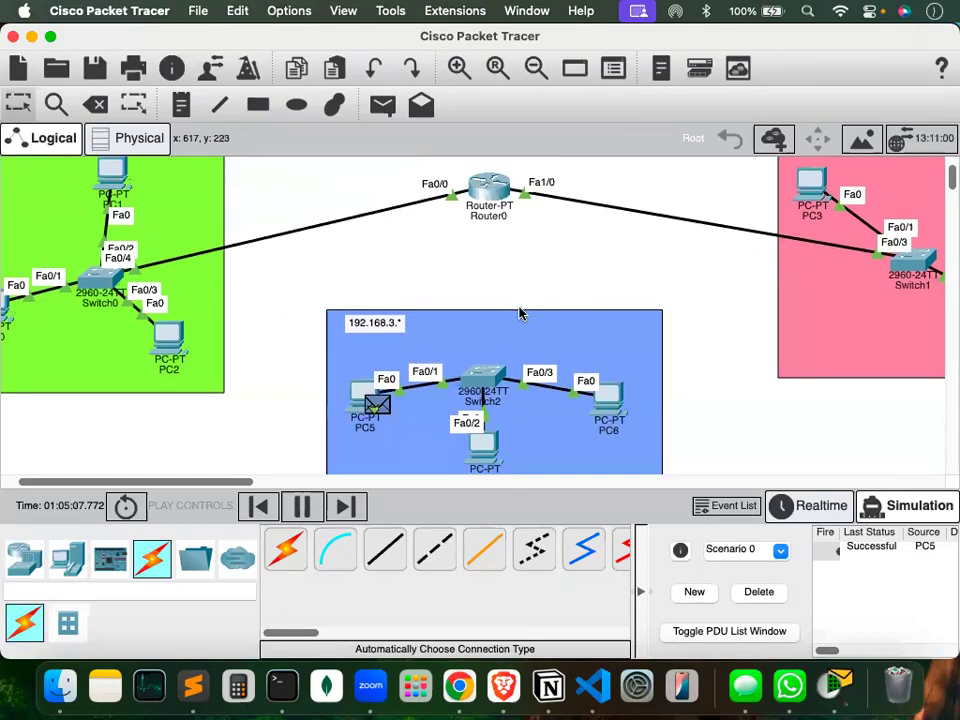
scroll(519, 314, "up", 1)
scroll(519, 314, "down", 1)
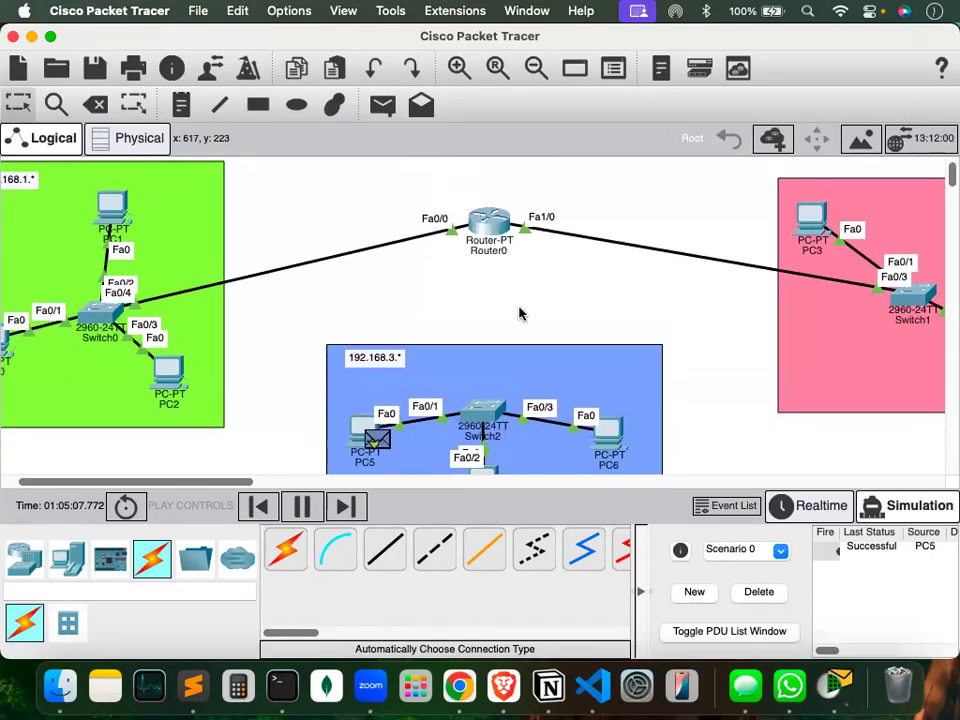
left_click(286, 558)
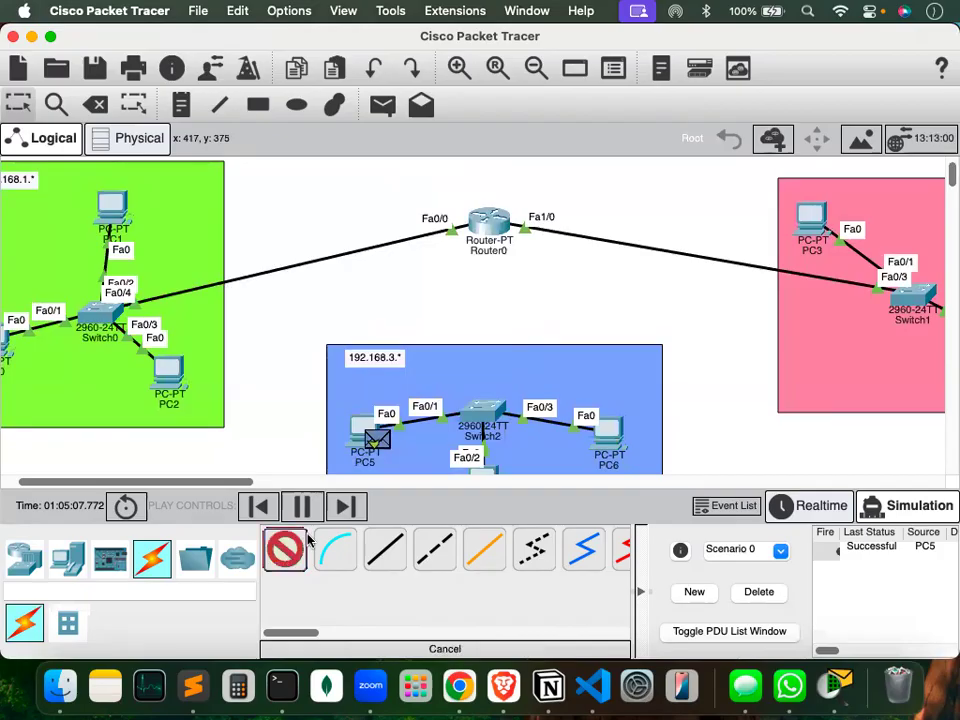
left_click(486, 413)
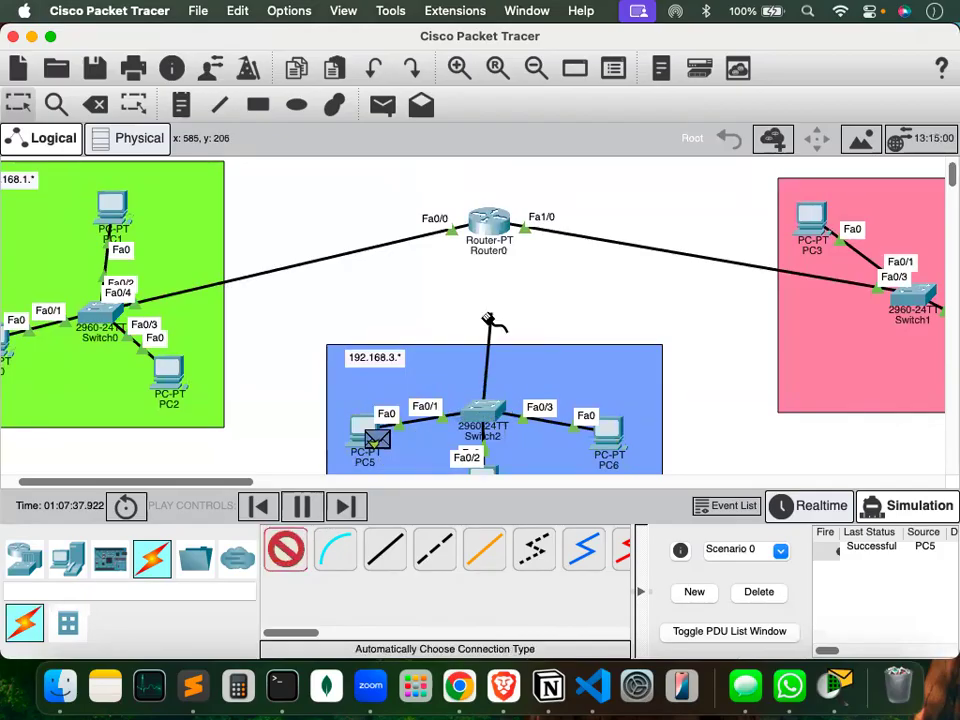
left_click(489, 224)
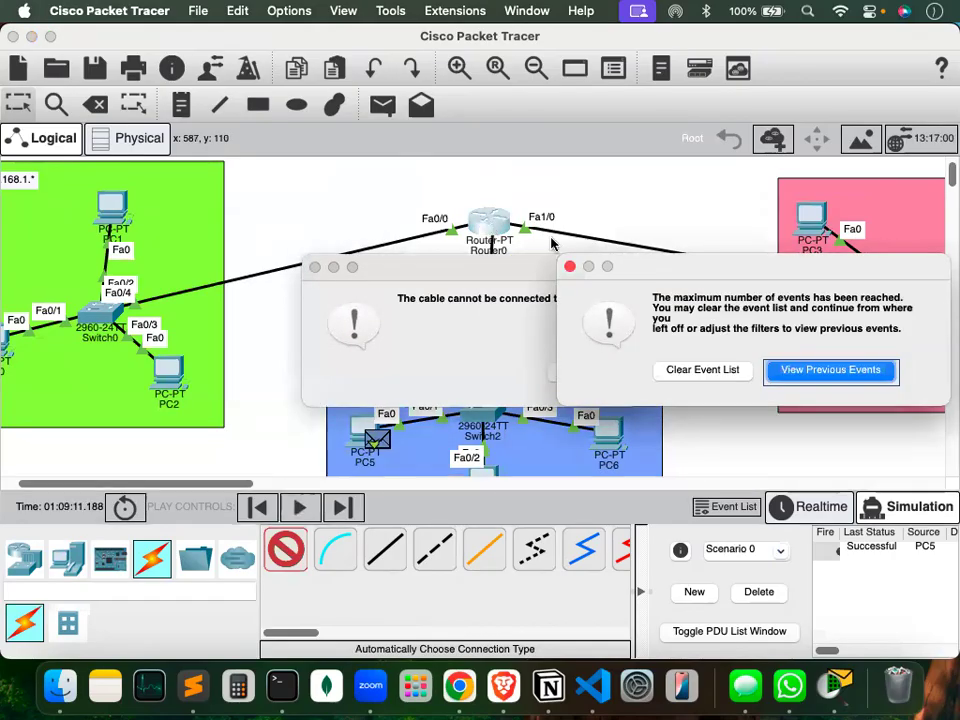
left_click(702, 370)
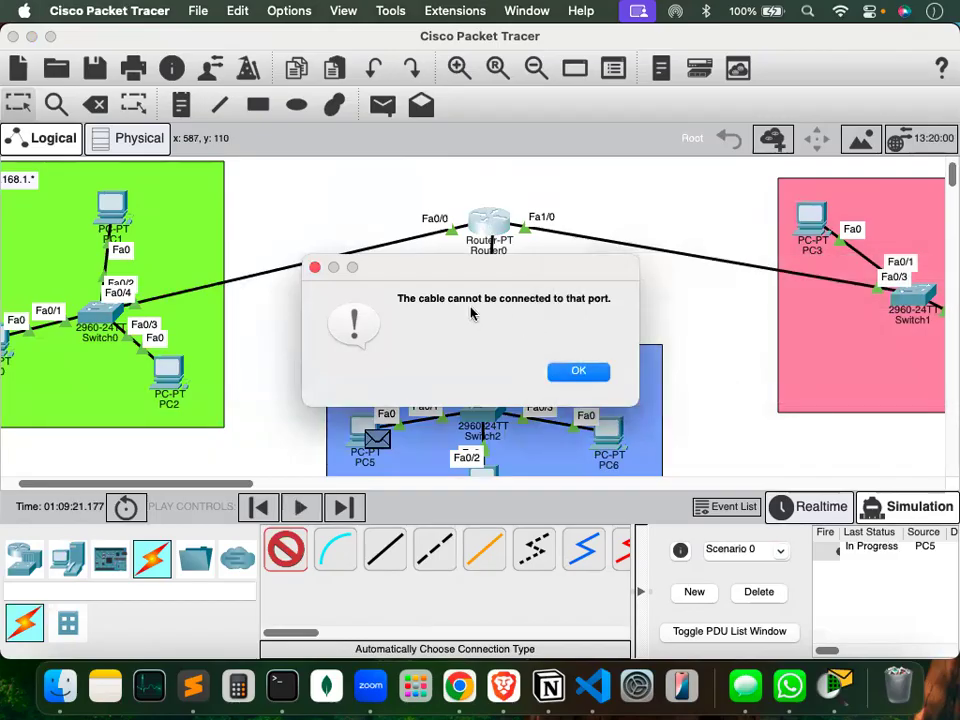
left_click(578, 371)
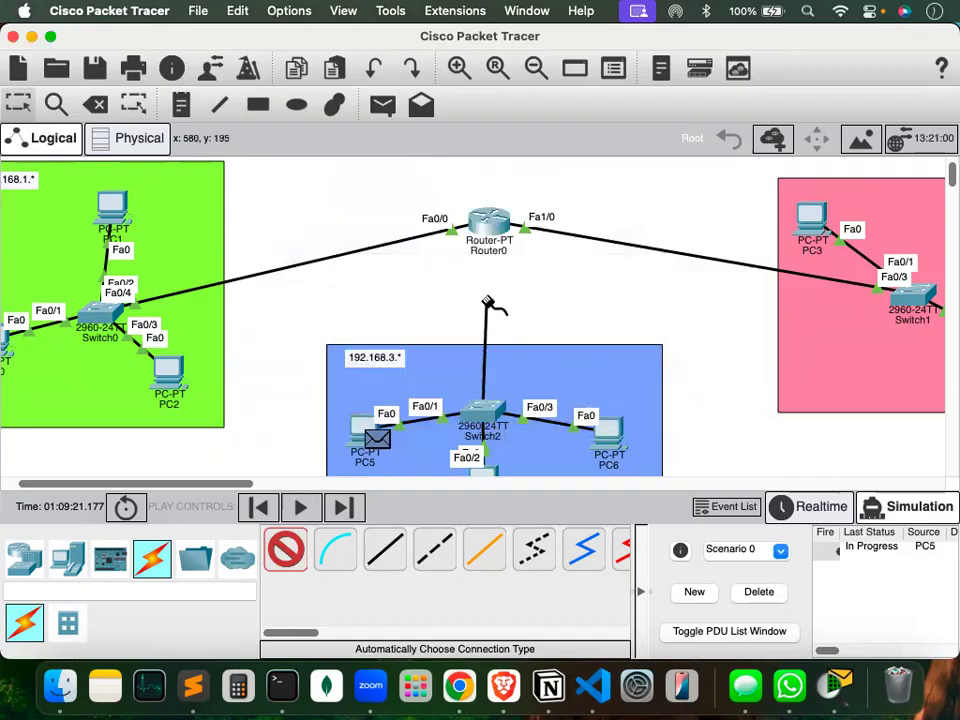
left_click(483, 220)
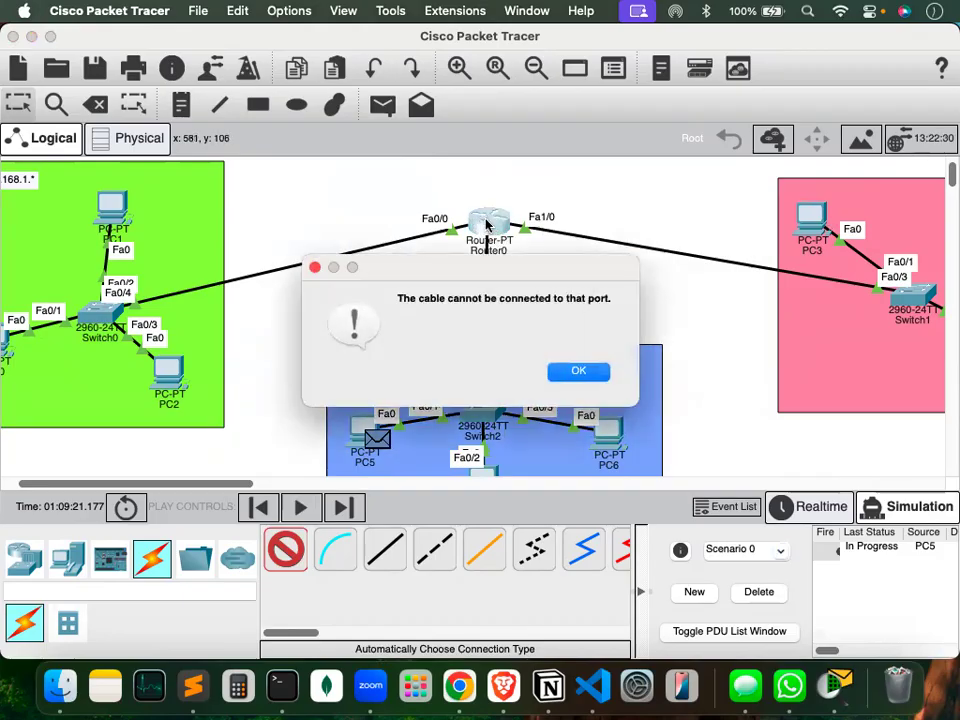
left_click(577, 372)
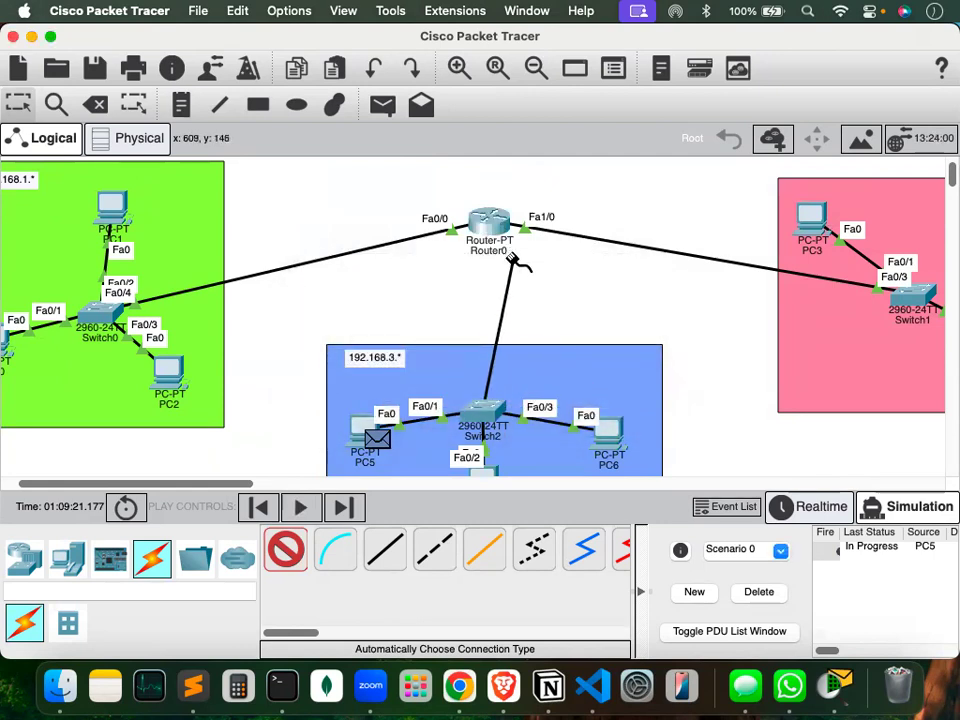
key("Escape")
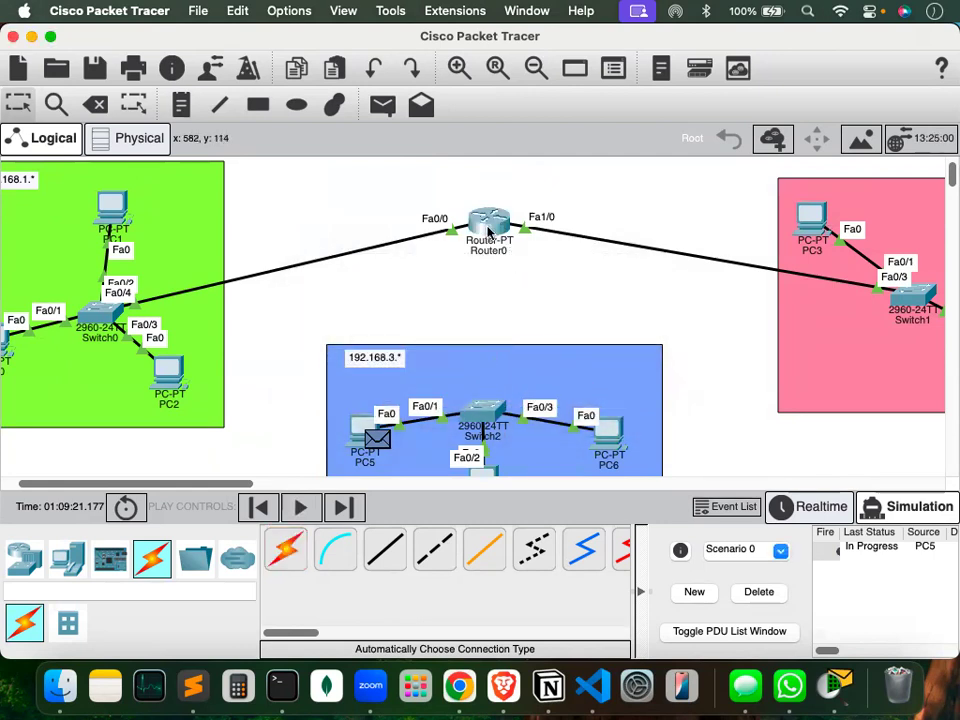
Examine Router0's physical device view for its Fast Ethernet ports, other installed modules and free slots.
left_click(489, 225)
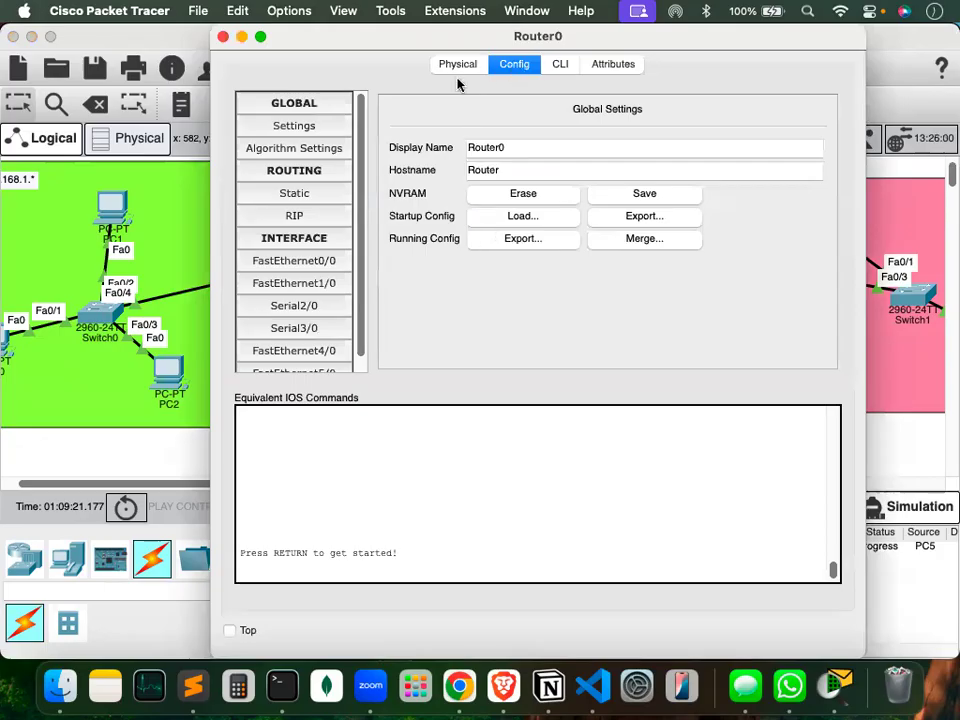
left_click(470, 67)
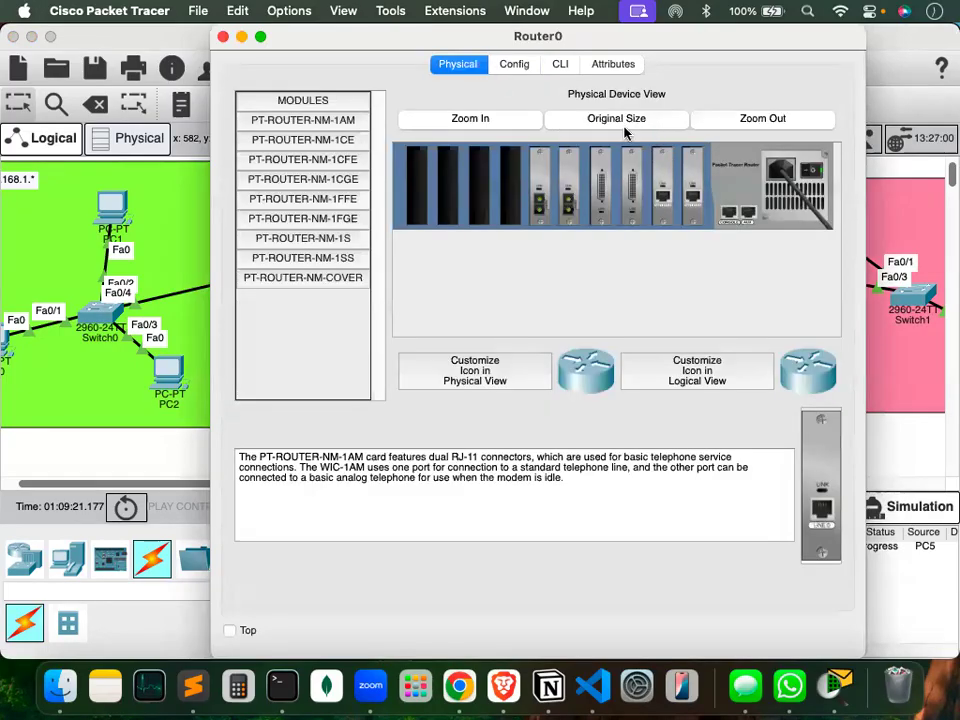
left_click(503, 120)
scroll(553, 210, "right", 5)
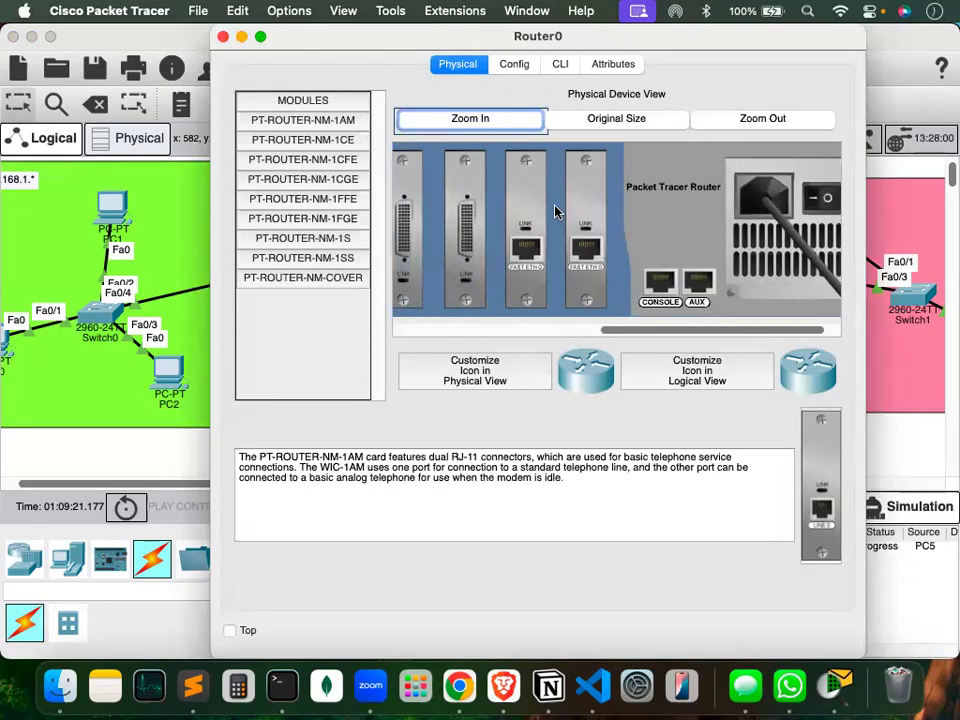
scroll(570, 228, "right", 2)
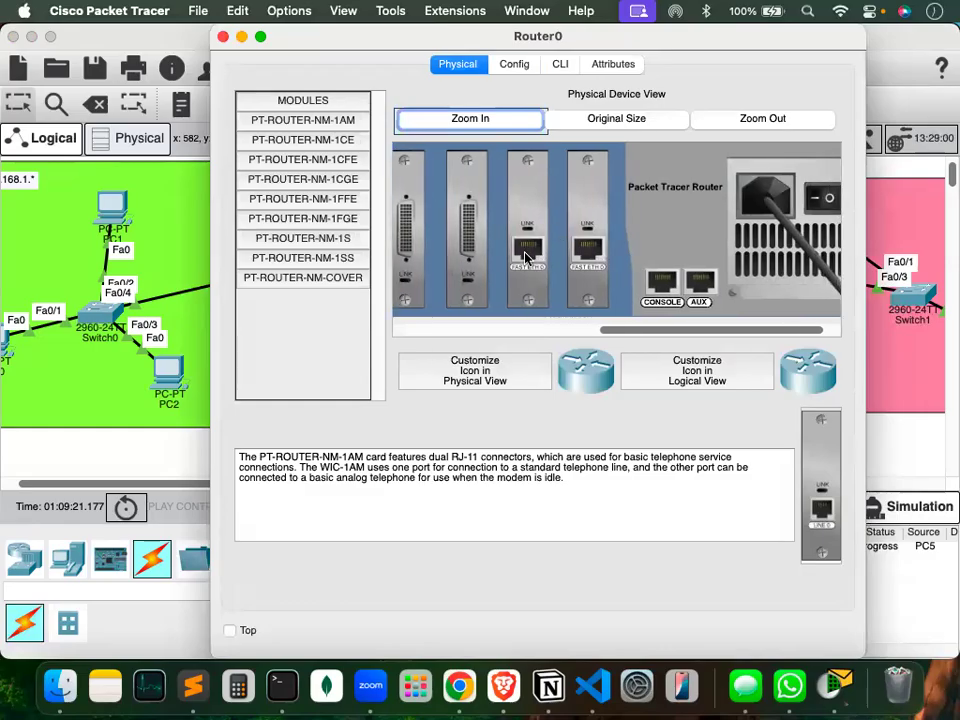
key("alt+Tab")
left_click_drag(525, 250, 484, 420)
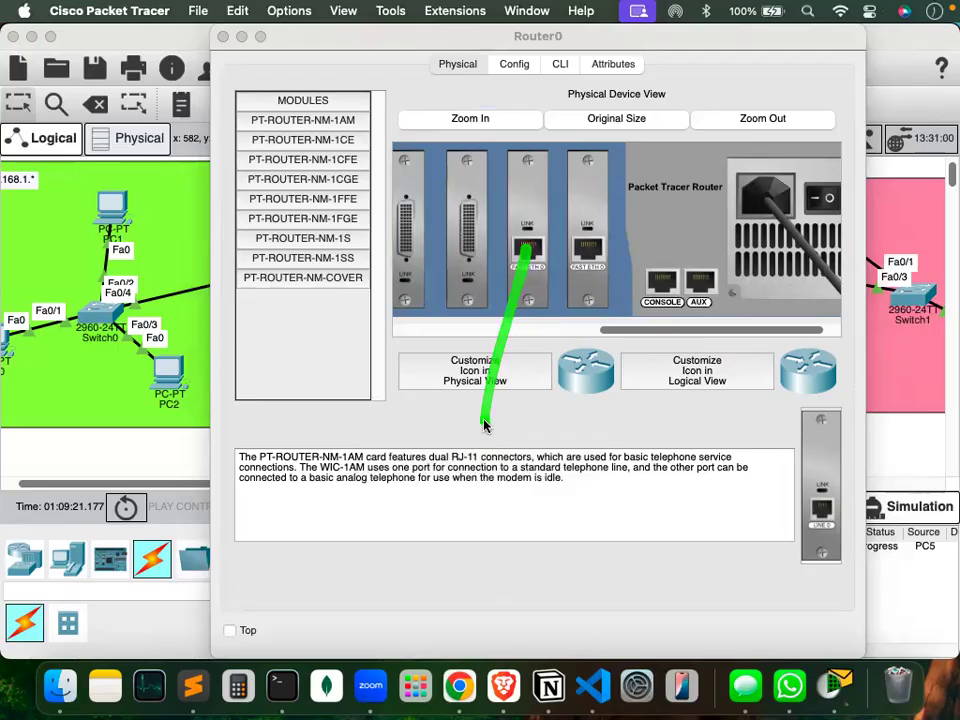
left_click_drag(588, 250, 677, 380)
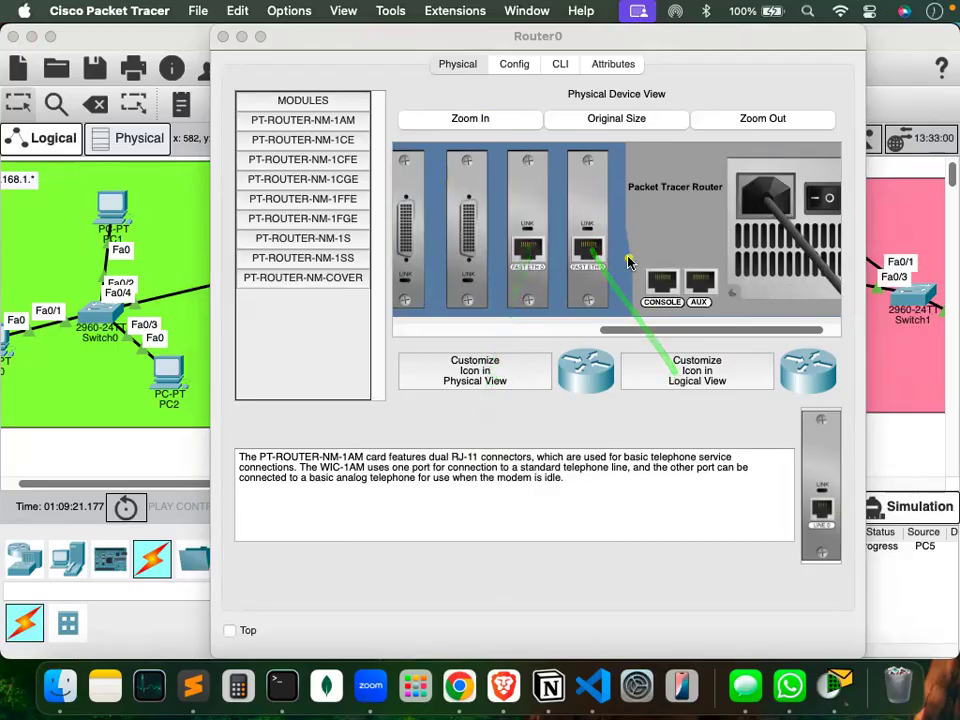
left_click(627, 262)
scroll(627, 262, "left", 5)
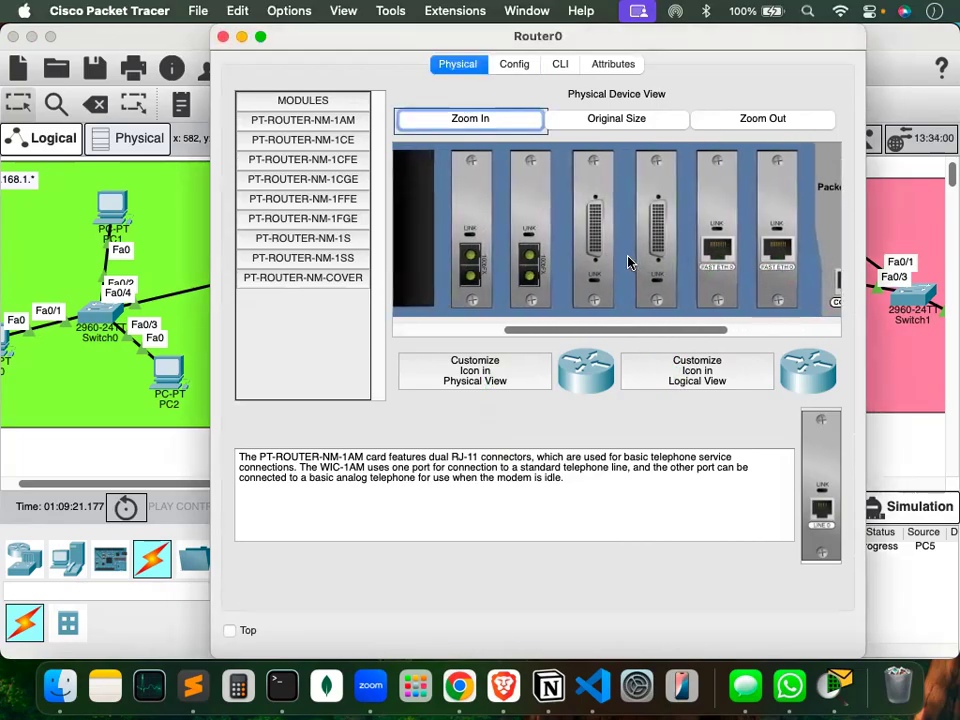
scroll(627, 262, "left", 3)
scroll(593, 255, "left", 3)
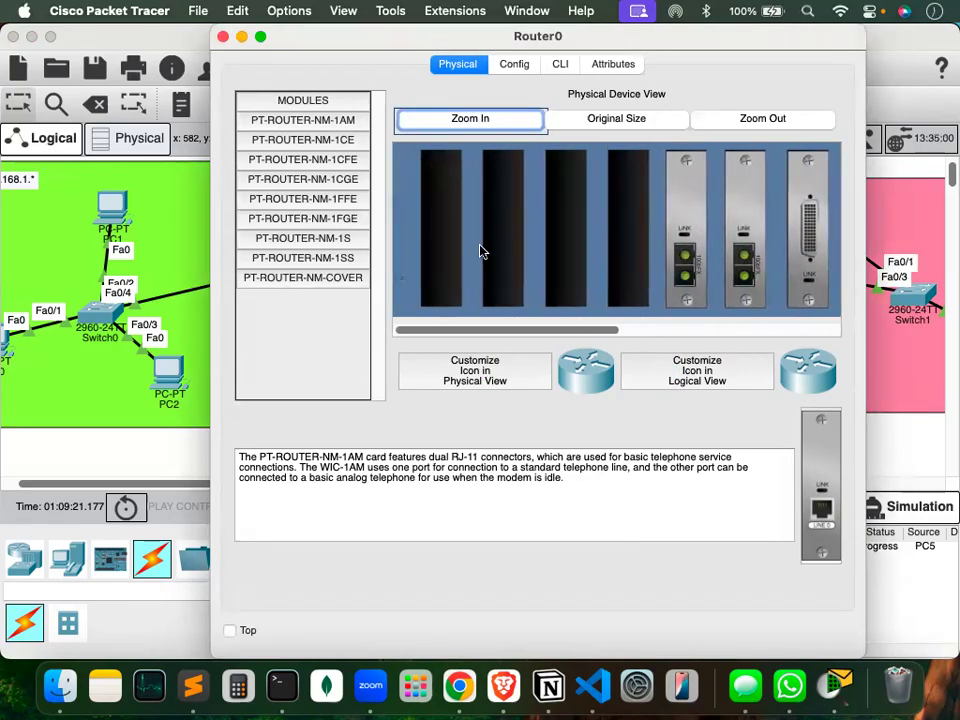
Try to add a PT-ROUTER-NM-1CGE module to Router0, and switch the router's power off.
left_click_drag(303, 179, 588, 219)
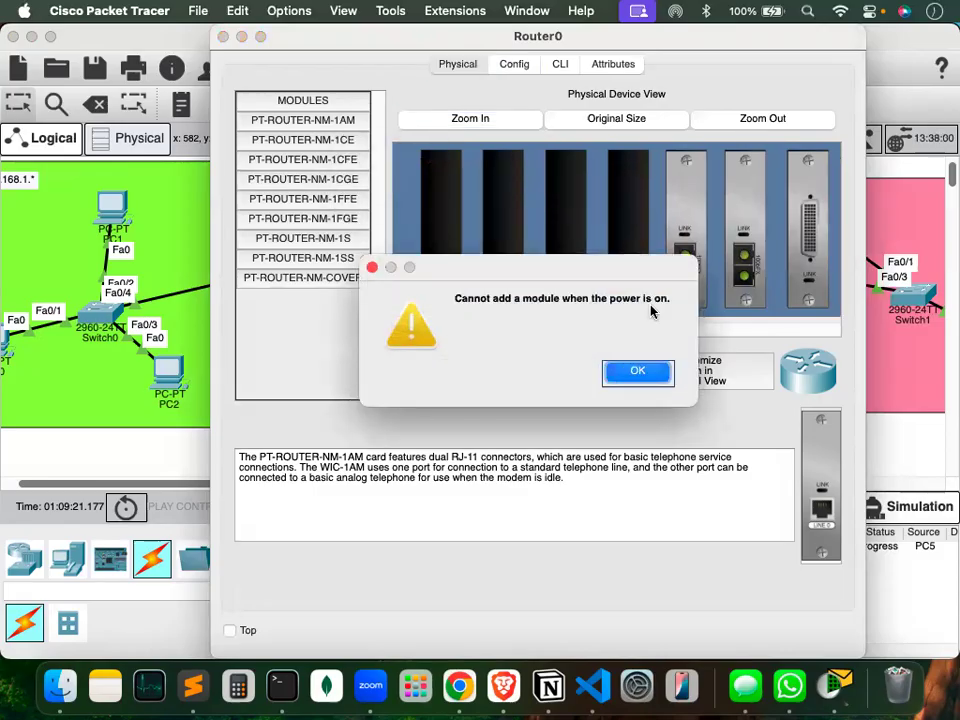
left_click(638, 371)
scroll(652, 247, "right", 3)
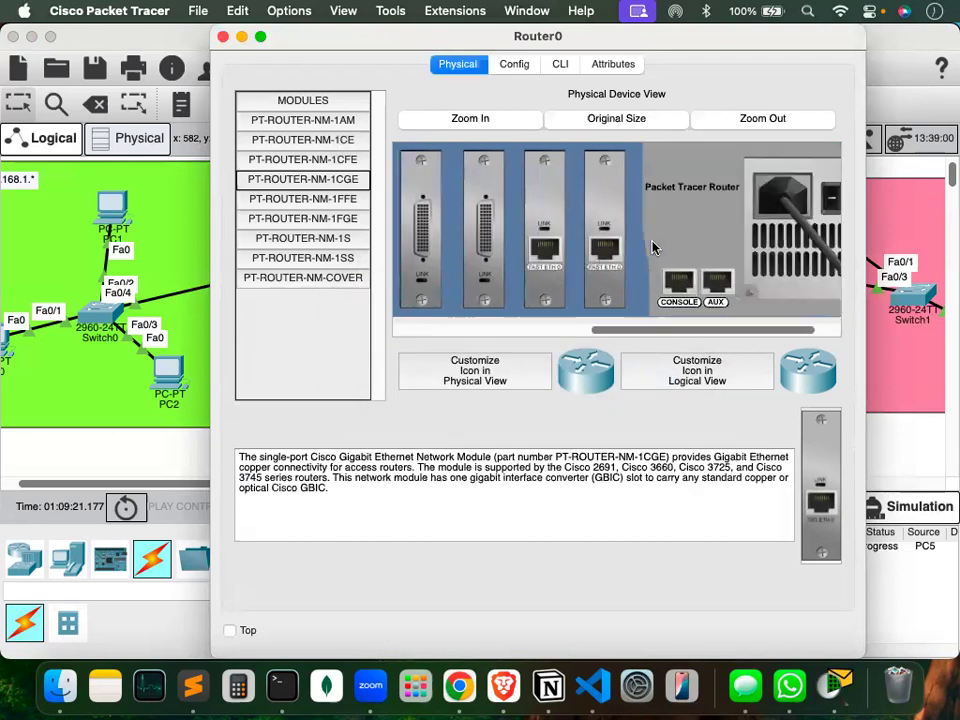
scroll(652, 247, "right", 2)
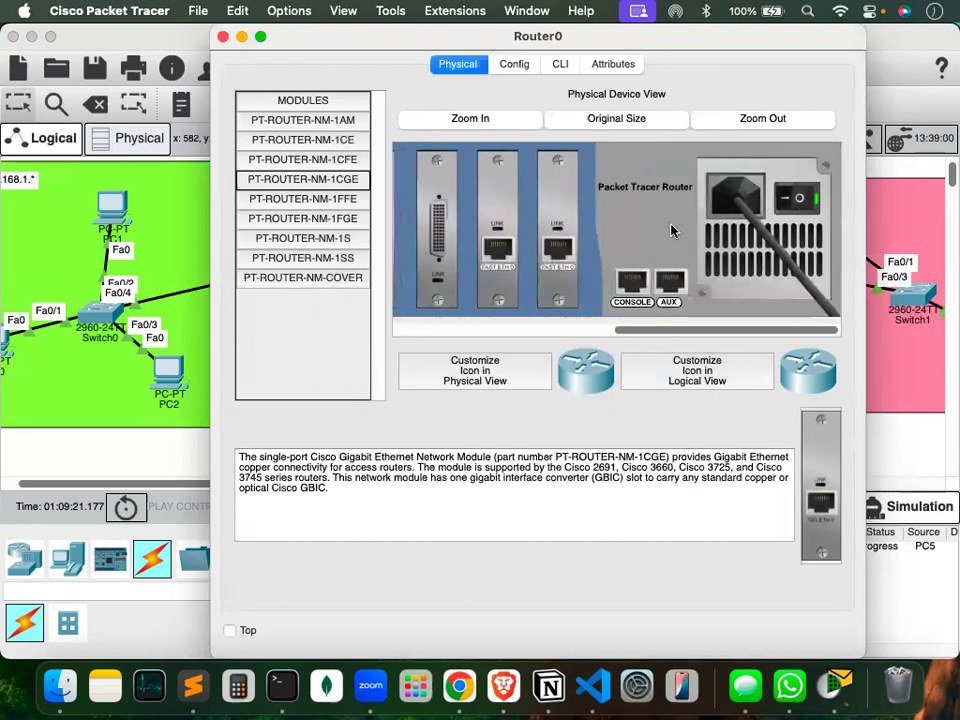
left_click(800, 203)
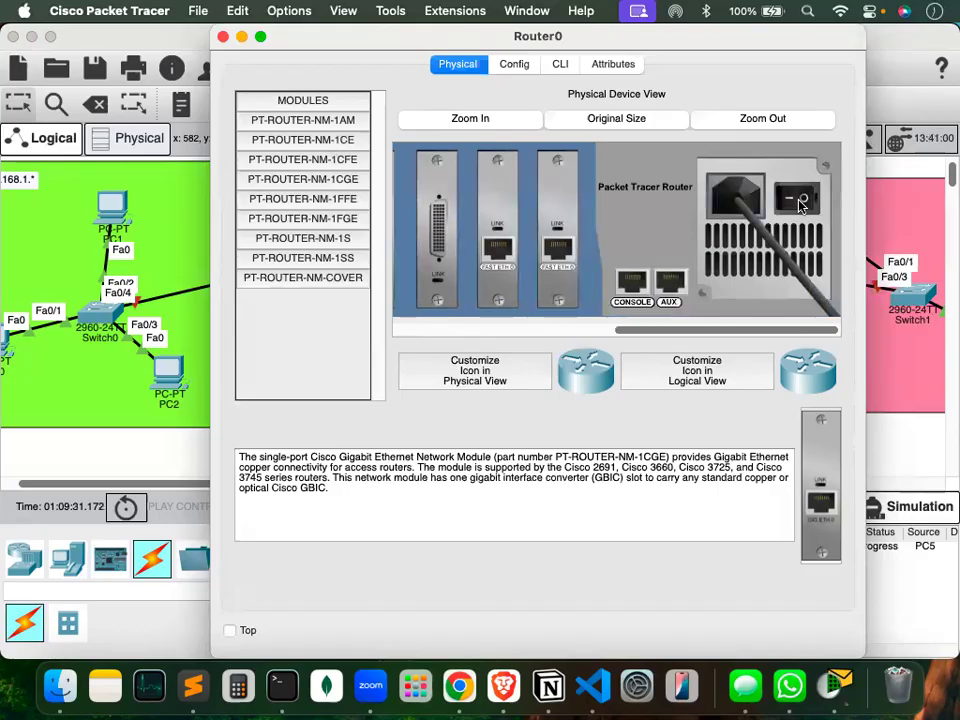
Install a PT-ROUTER-NM-1CGE module in Router0's empty slot beside the fiber modules and switch the router's power back on.
scroll(562, 281, "left", 10)
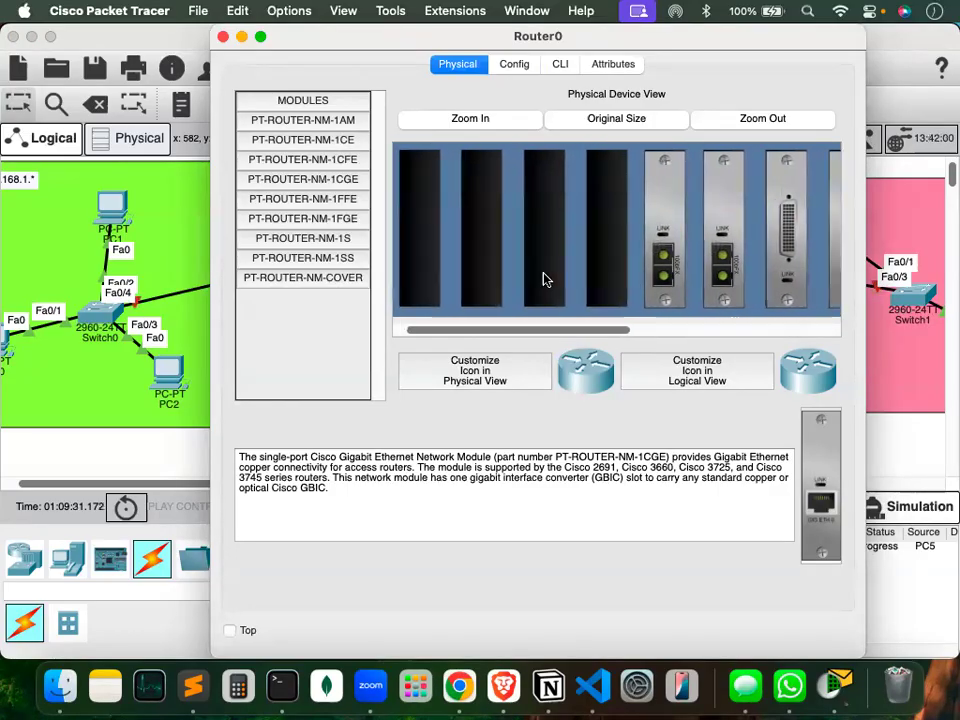
left_click_drag(302, 179, 590, 227)
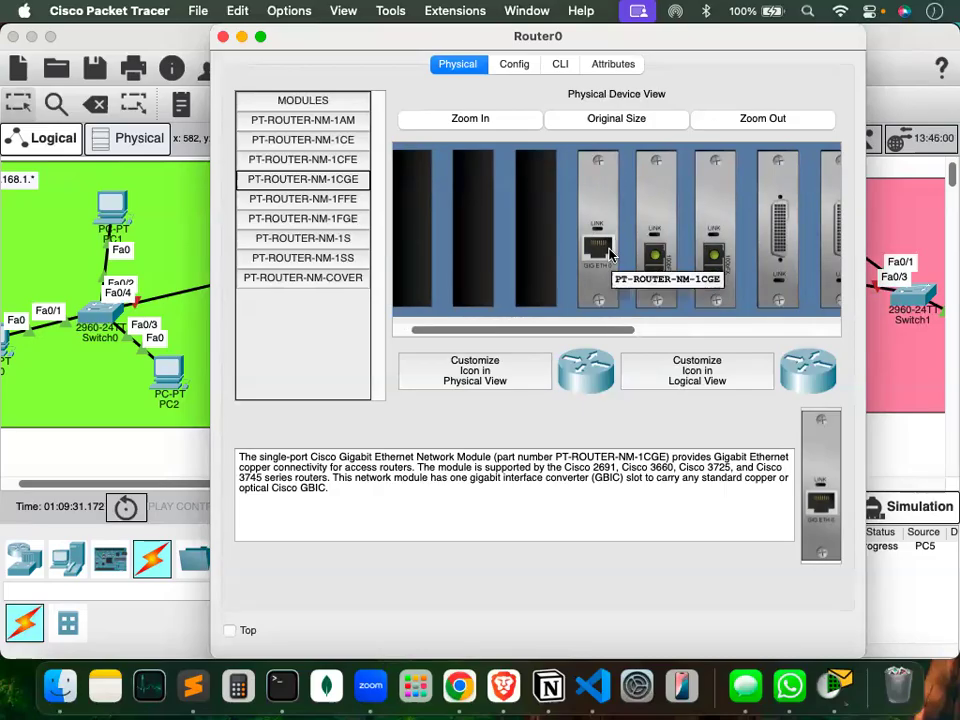
scroll(610, 252, "right", 10)
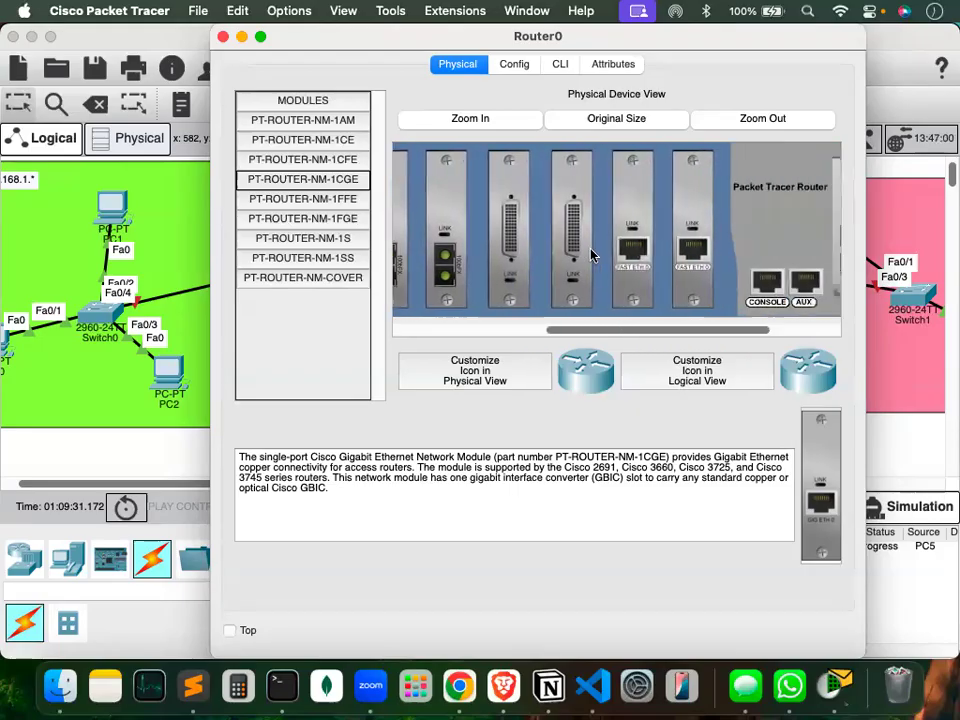
left_click(803, 198)
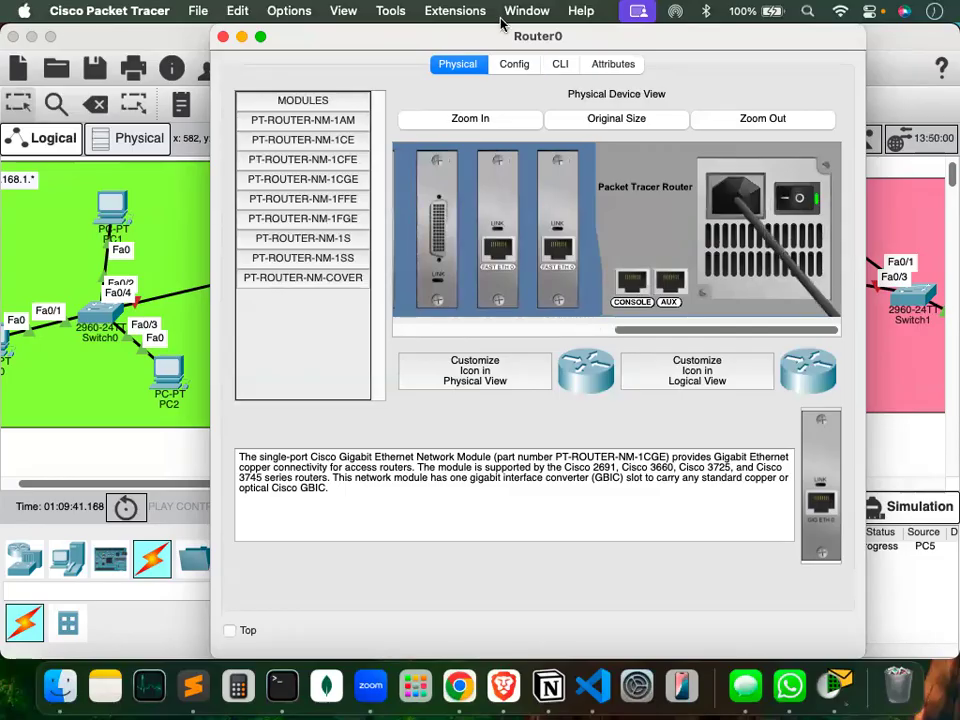
Try to open Router0's configuration settings, and close the router's window.
left_click(514, 64)
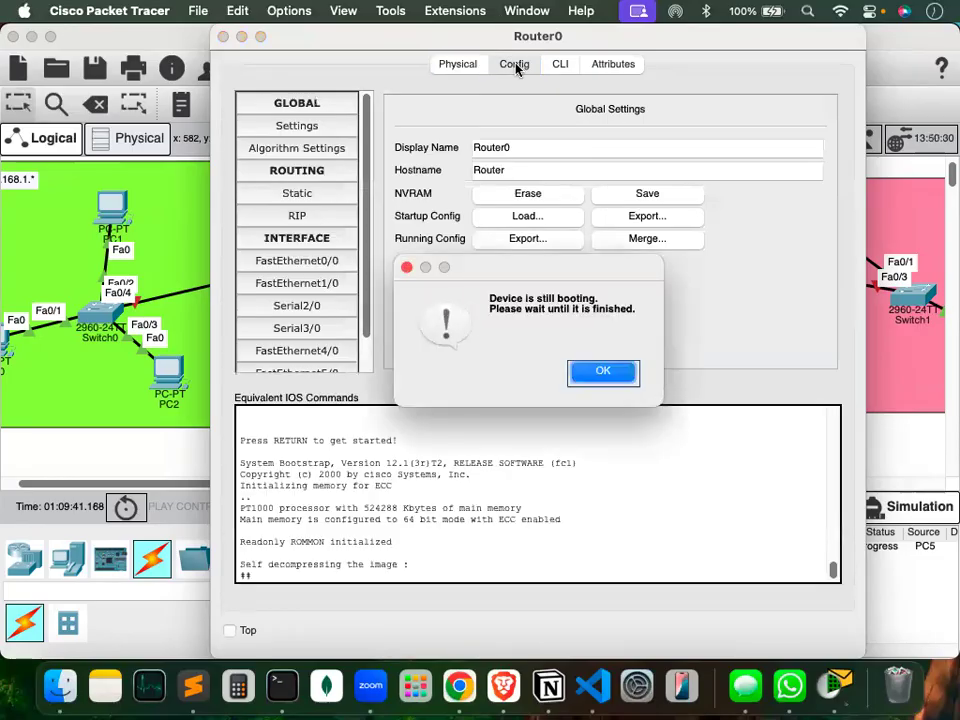
left_click(602, 374)
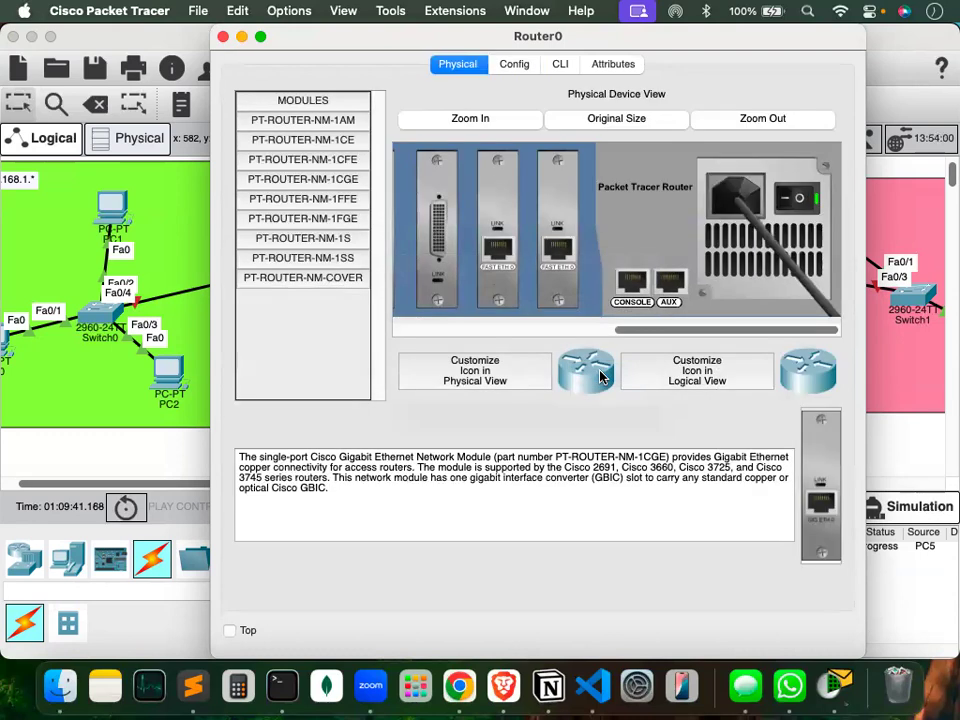
left_click(514, 64)
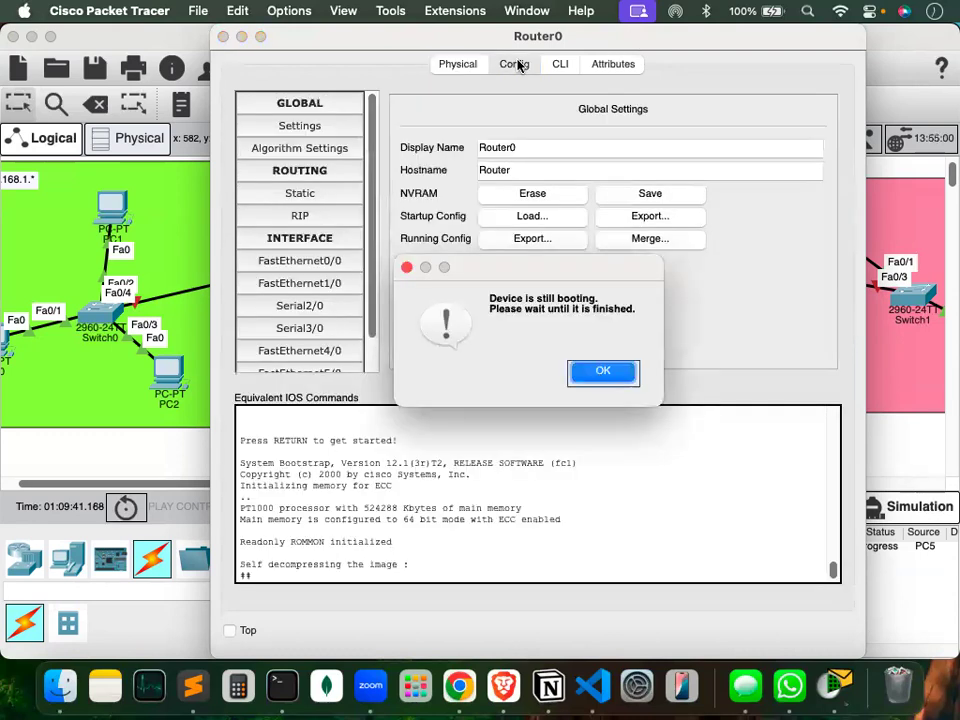
left_click(600, 372)
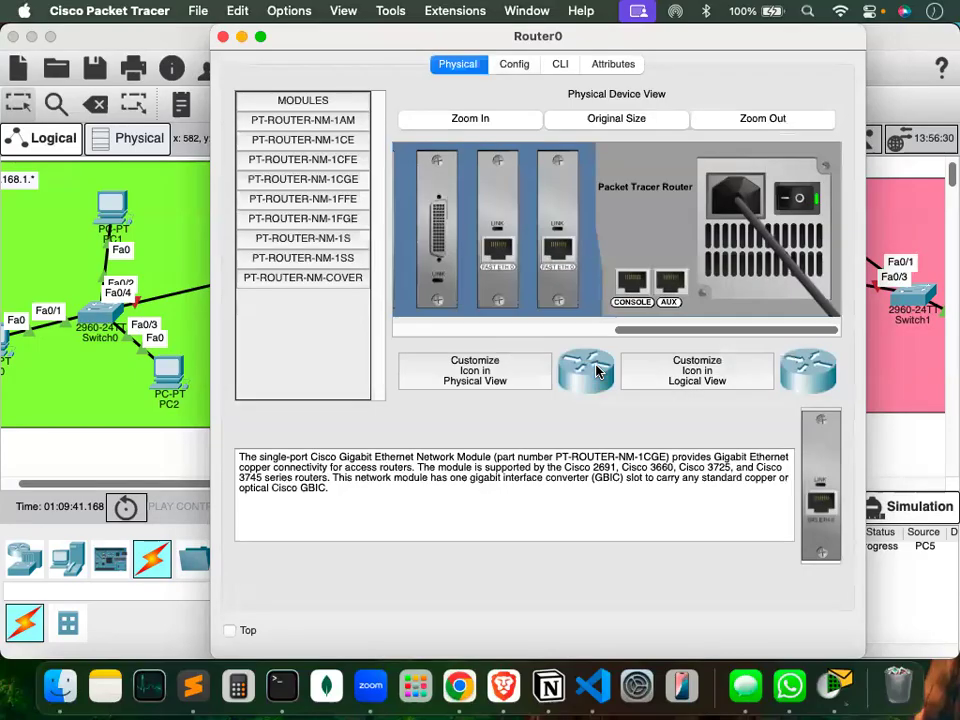
left_click(223, 37)
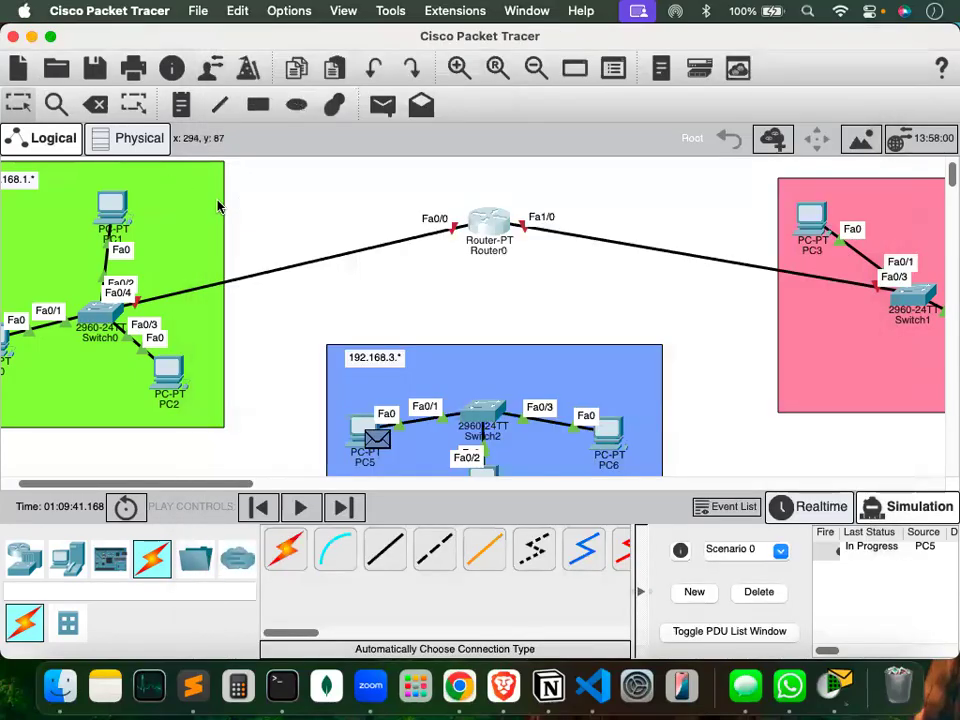
Save the topology to the Desktop under the file name subnetting.
key("super+s")
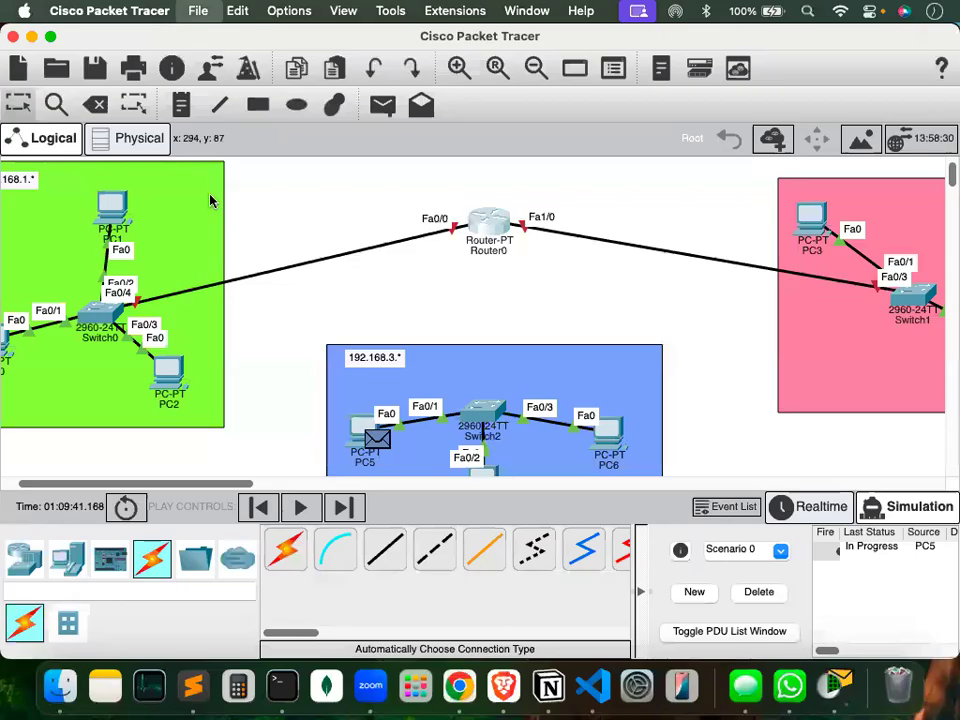
key("super+s")
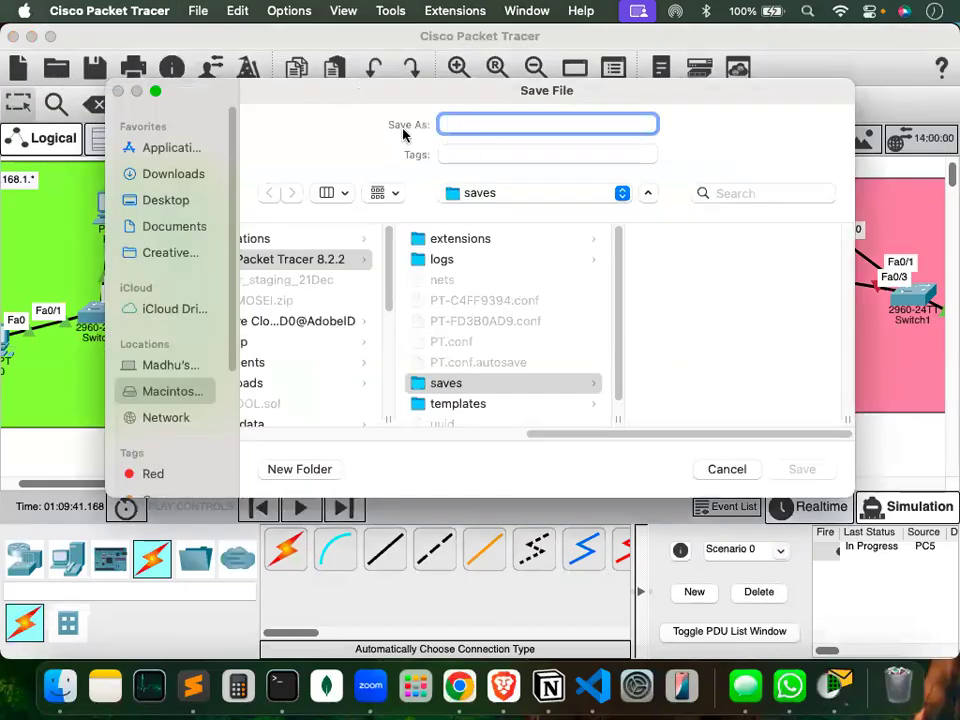
left_click(176, 211)
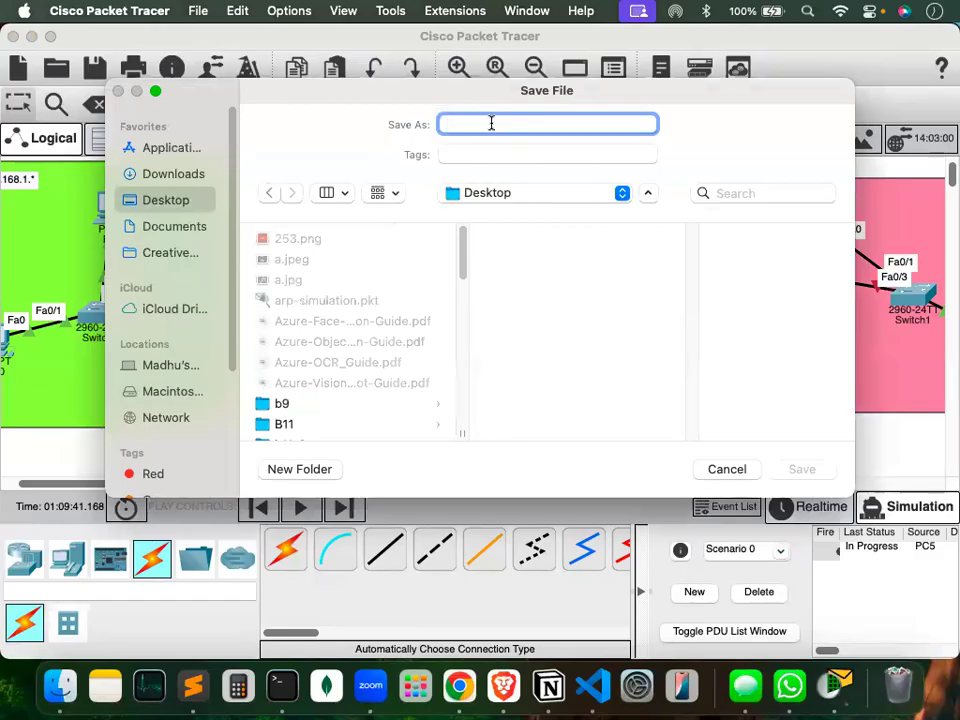
type("s")
type("ubnm")
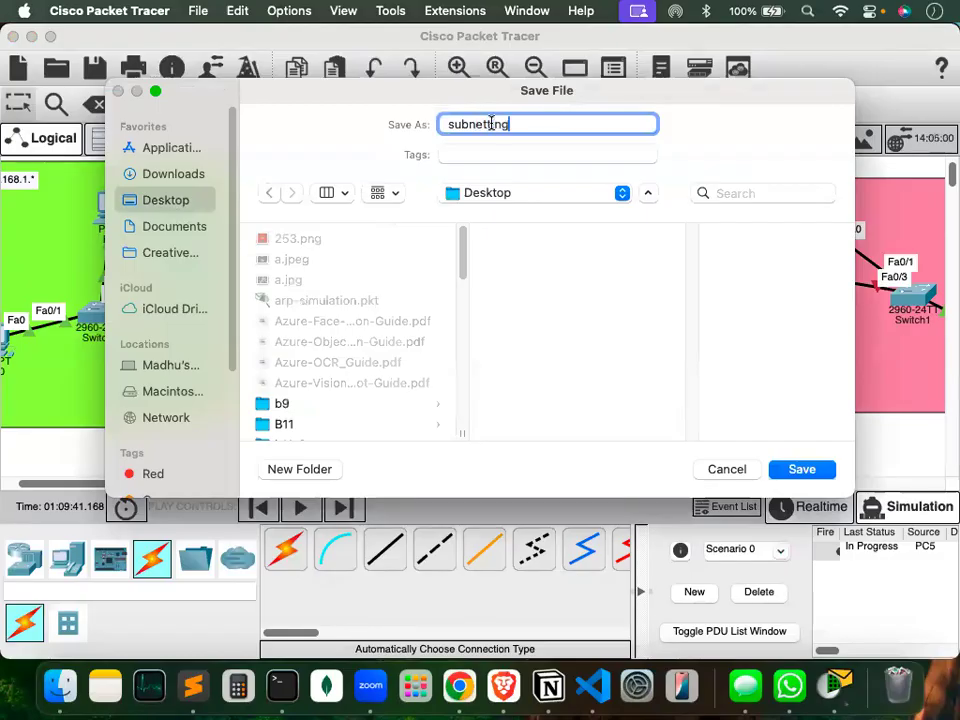
key("Return")
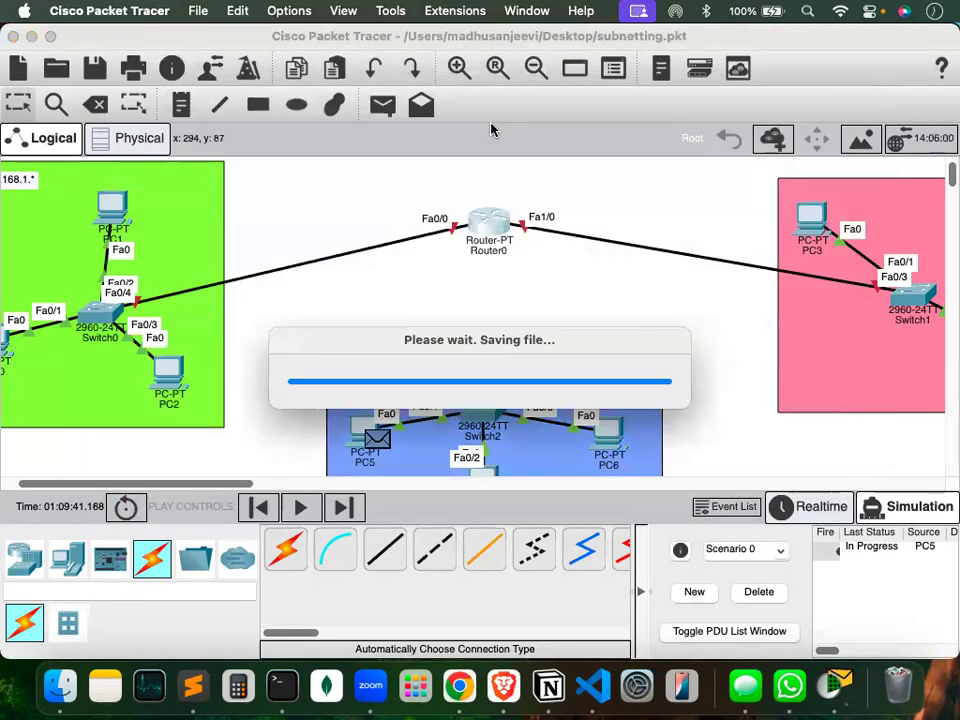
Try again to open Router0's configuration settings, and close the router's window.
left_click(487, 218)
left_click(518, 66)
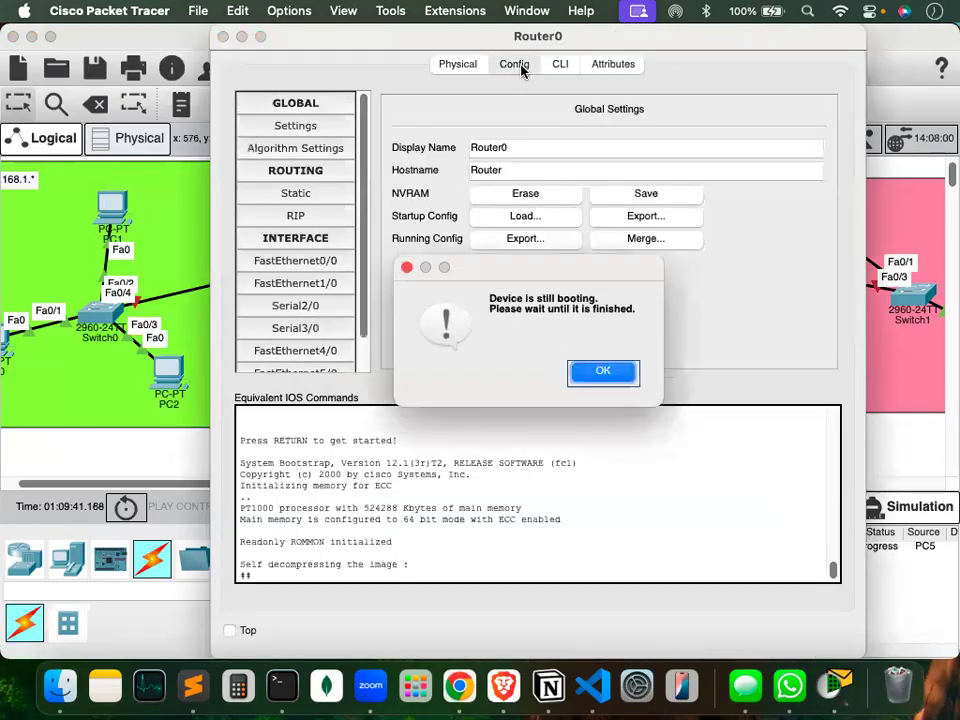
left_click(601, 371)
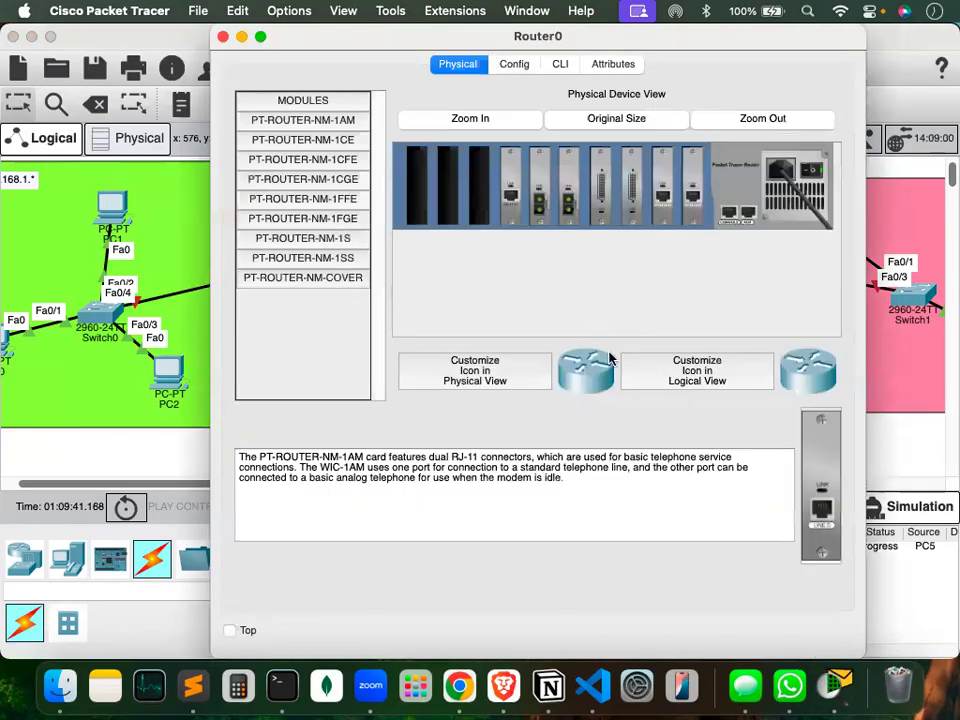
left_click(222, 37)
Close the topology with its changes saved and quit Cisco Packet Tracer completely.
left_click(12, 37)
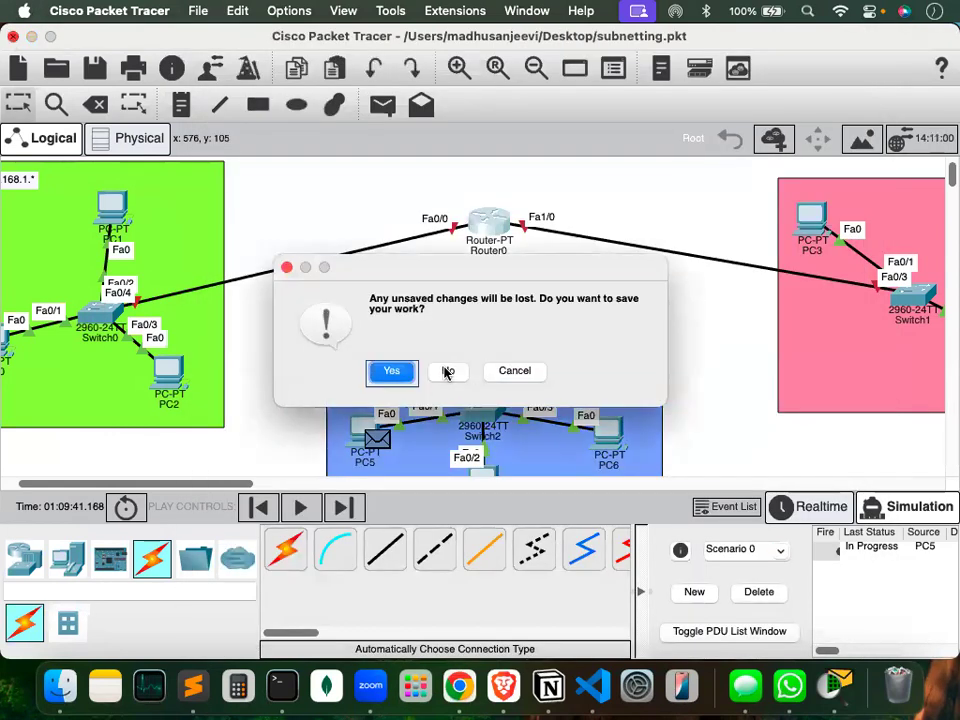
left_click(391, 370)
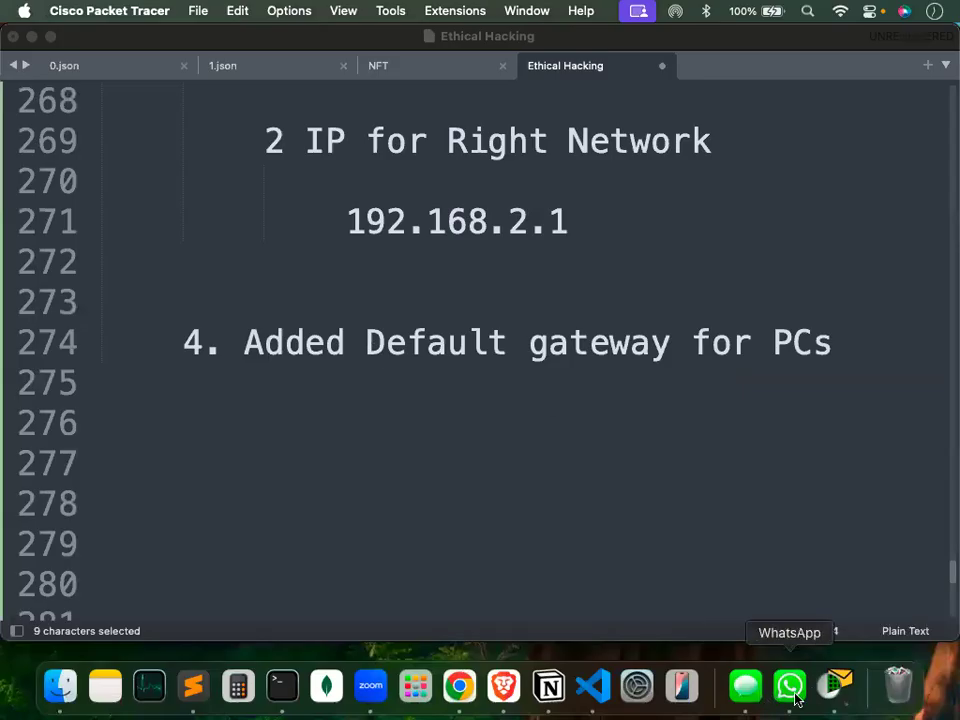
right_click(836, 682)
left_click(829, 628)
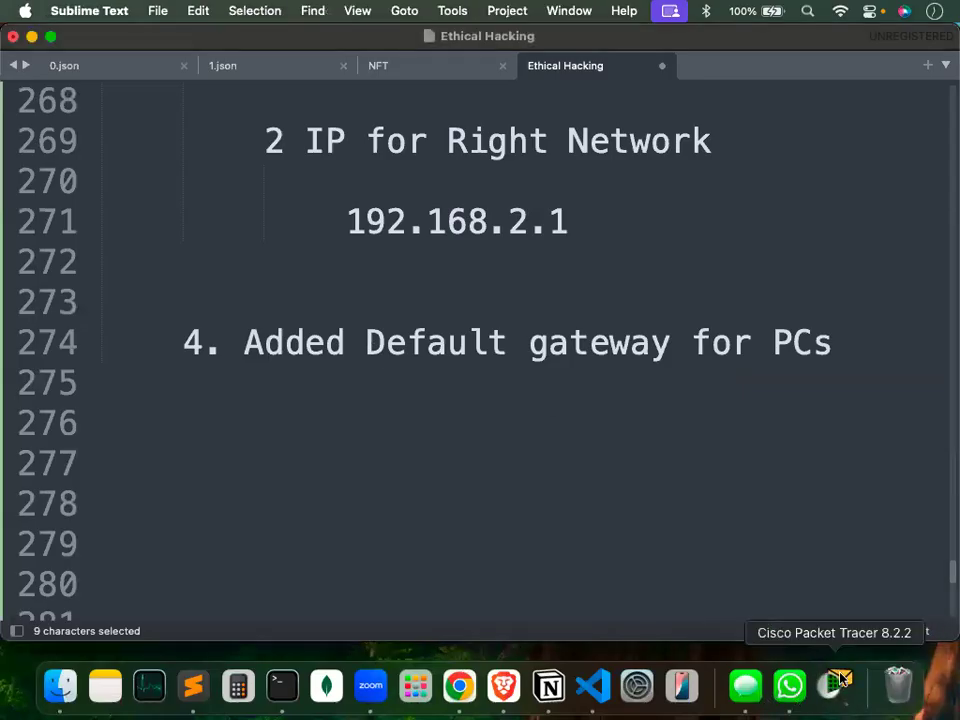
Switch to Finder and reopen subnetting.pkt from the Desktop in Cisco Packet Tracer.
left_click(68, 694)
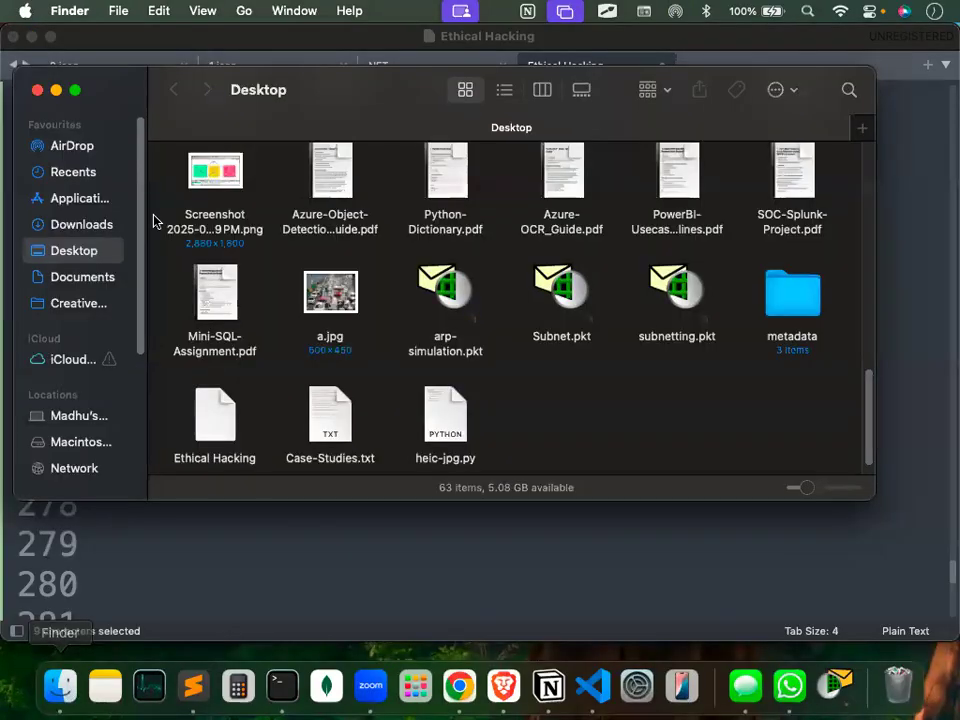
scroll(264, 268, "up", 1)
double_click(657, 318)
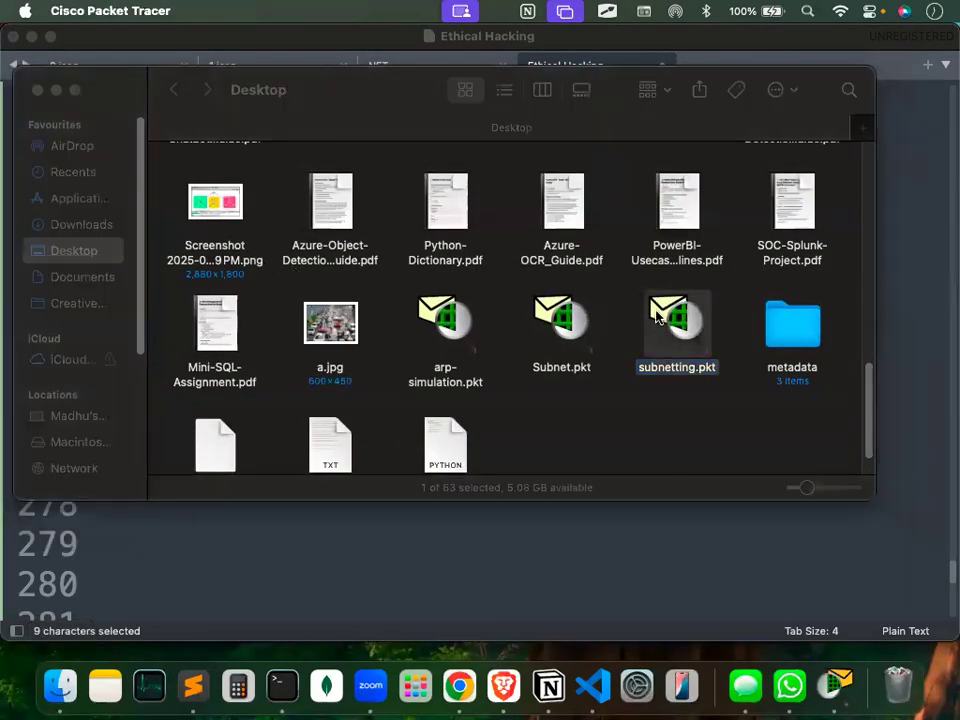
left_click(748, 533)
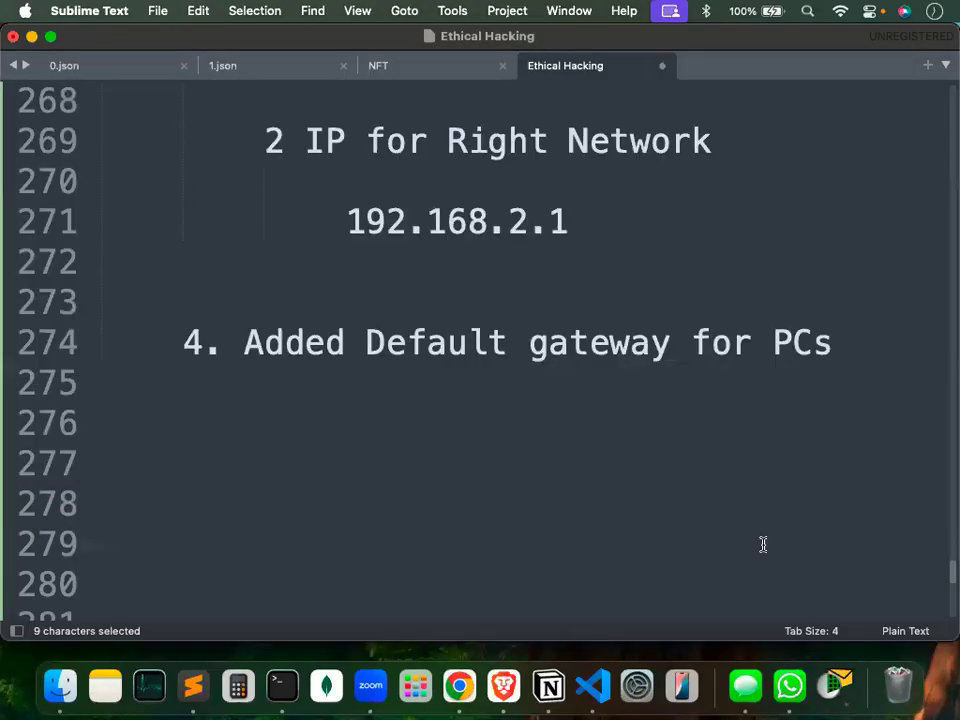
left_click(68, 696)
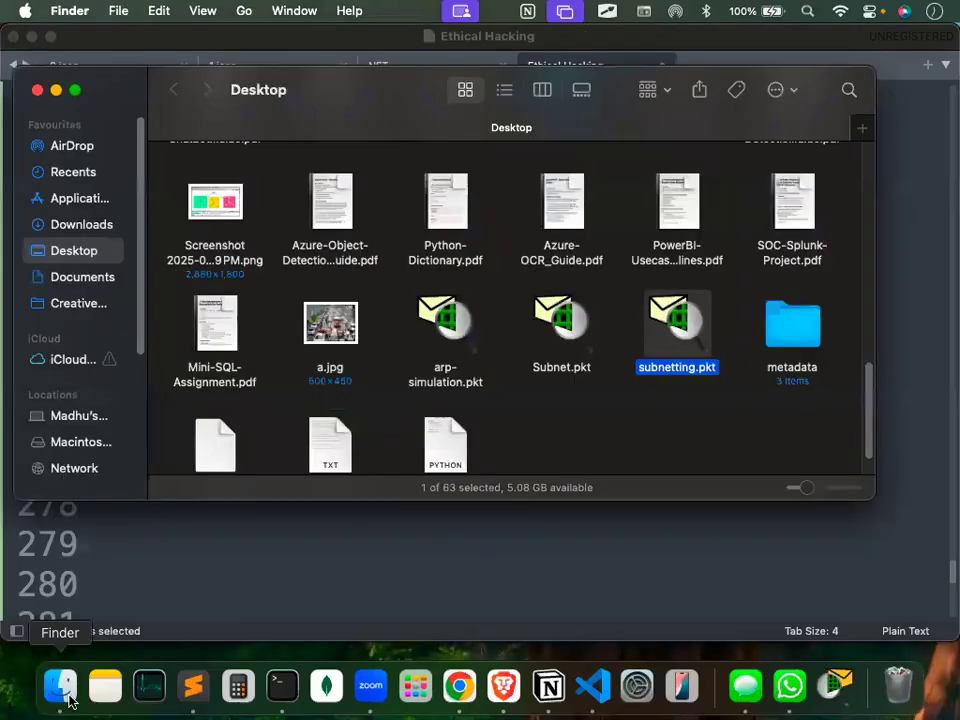
double_click(686, 328)
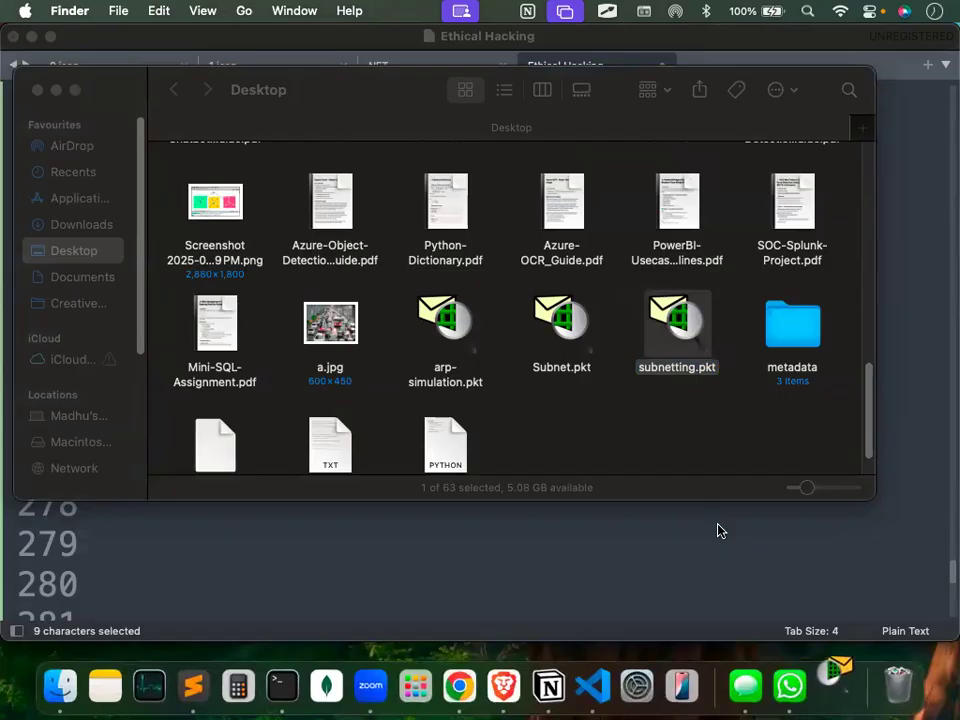
left_click(721, 531)
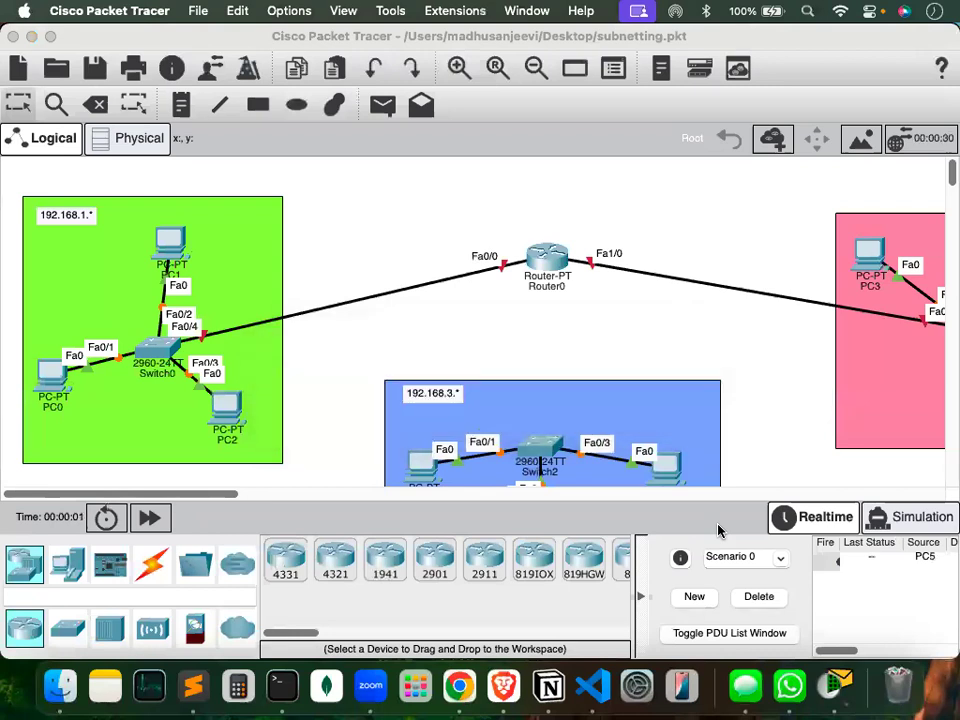
Examine Router0's configuration for the FastEthernet0/0, FastEthernet1/0 and GigabitEthernet6/0 interfaces, and put the router's window away.
left_click(545, 258)
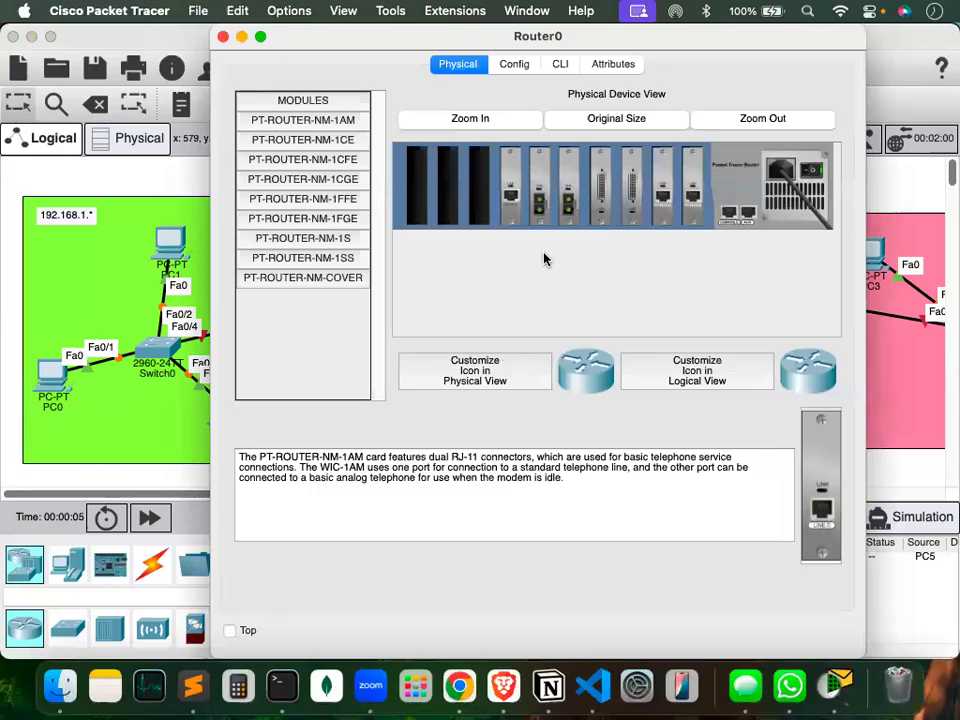
left_click(515, 66)
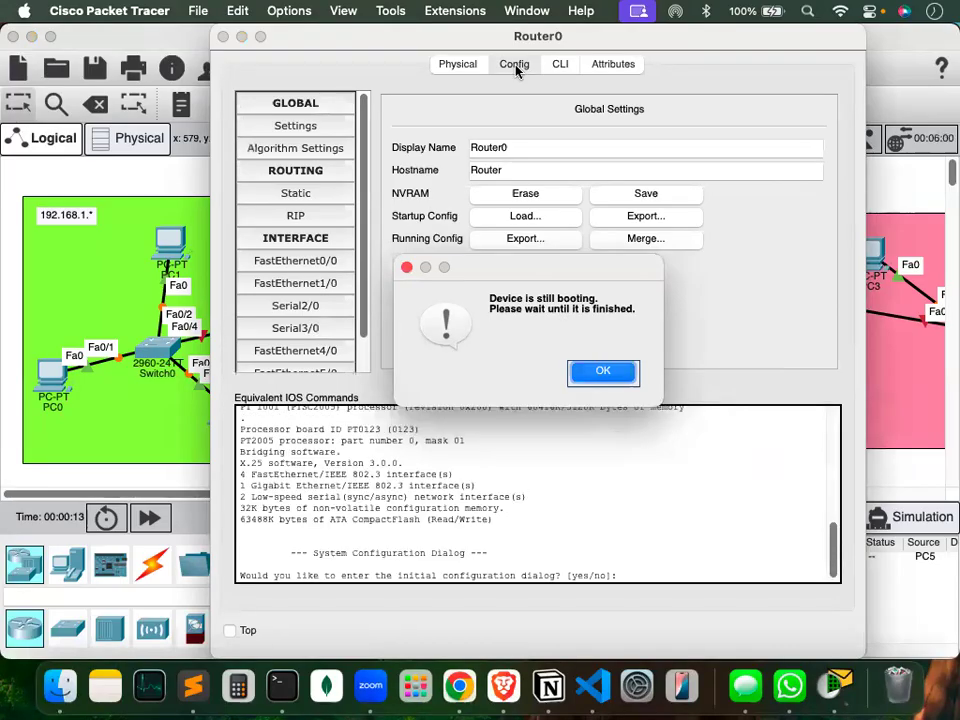
left_click(611, 373)
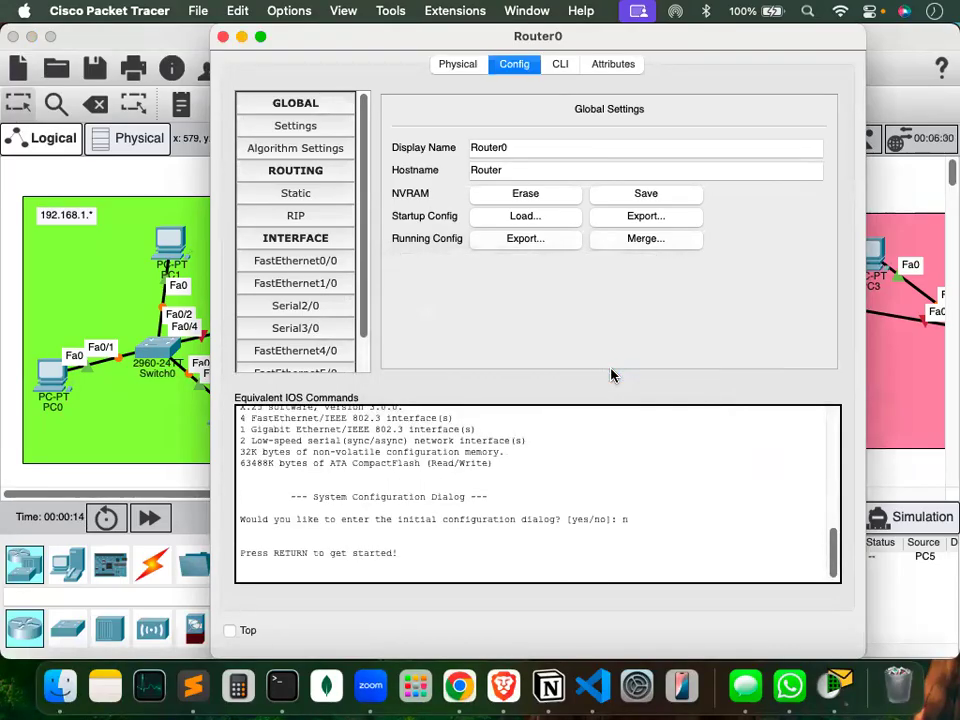
left_click(312, 263)
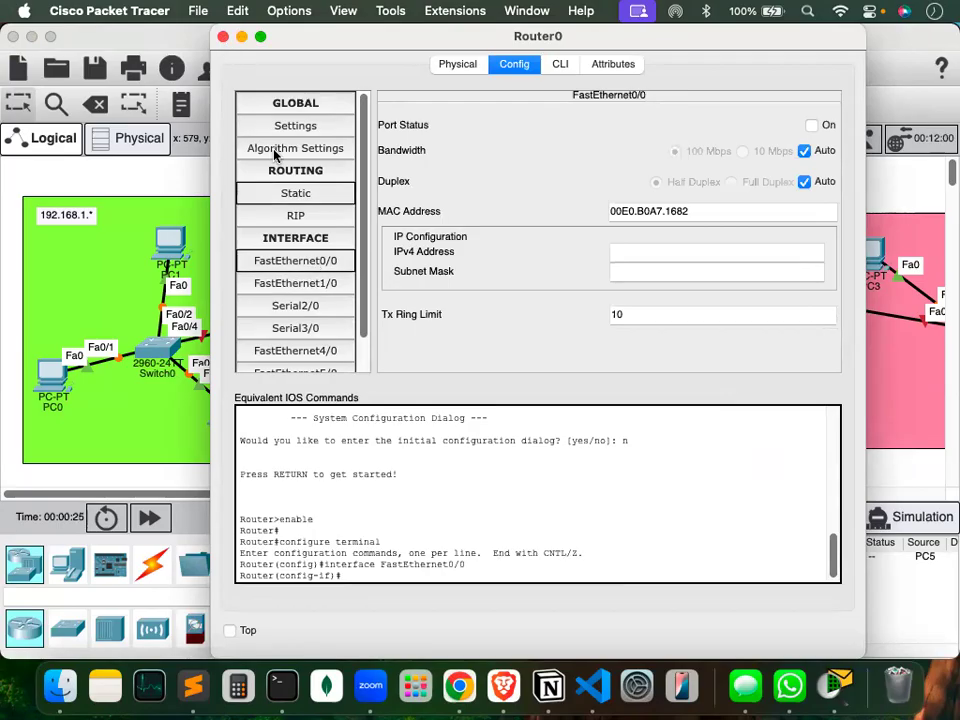
left_click(328, 262)
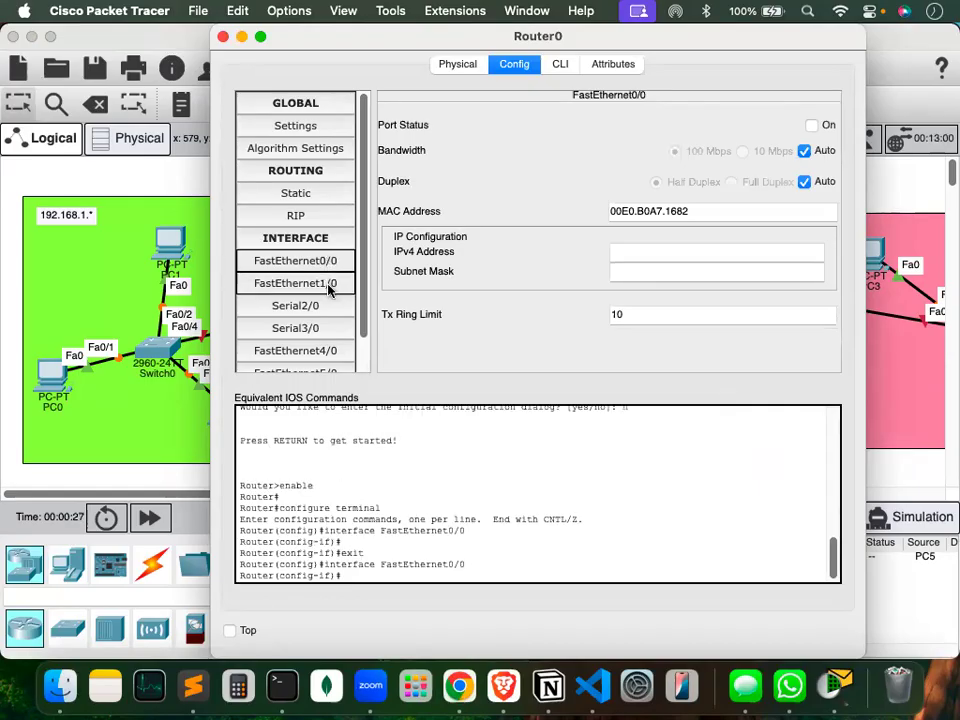
left_click(328, 281)
scroll(328, 290, "down", 1)
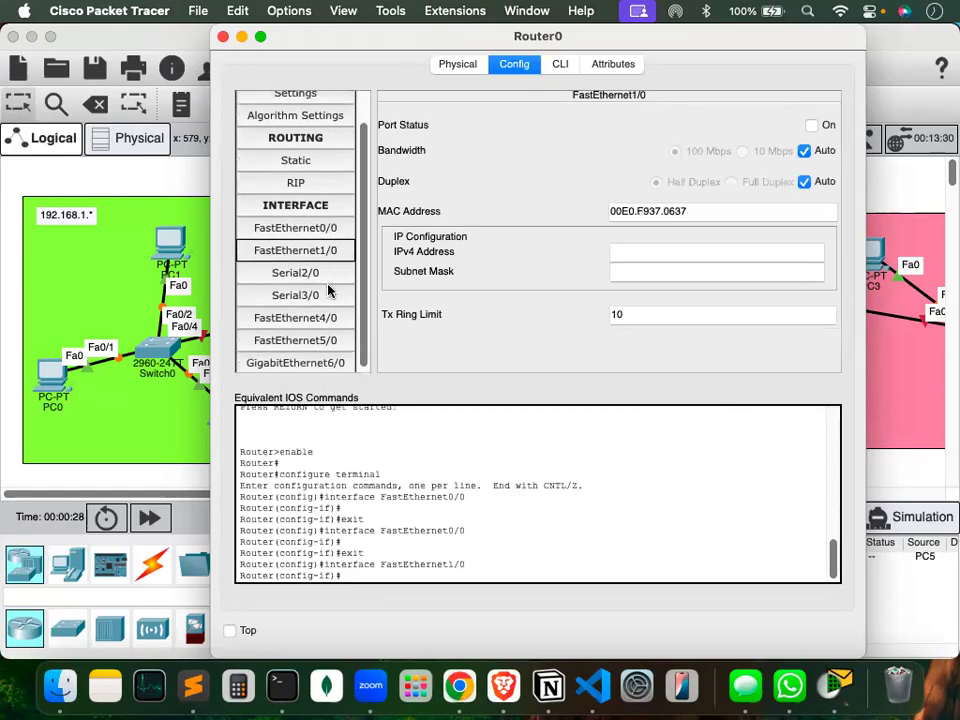
left_click(297, 362)
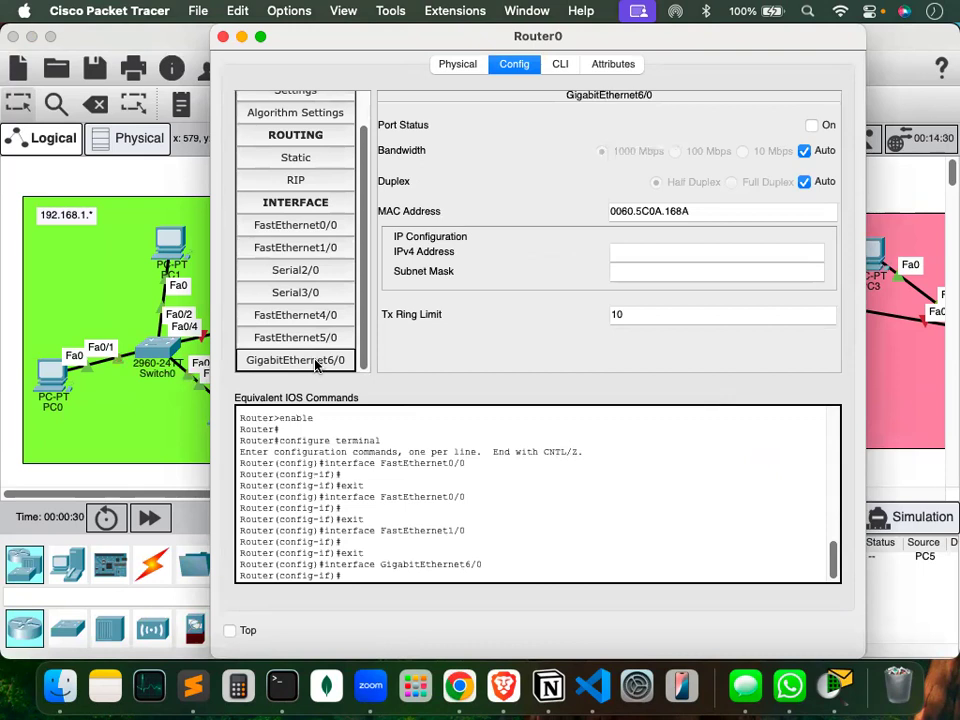
double_click(305, 362)
left_click(310, 362)
left_click(243, 37)
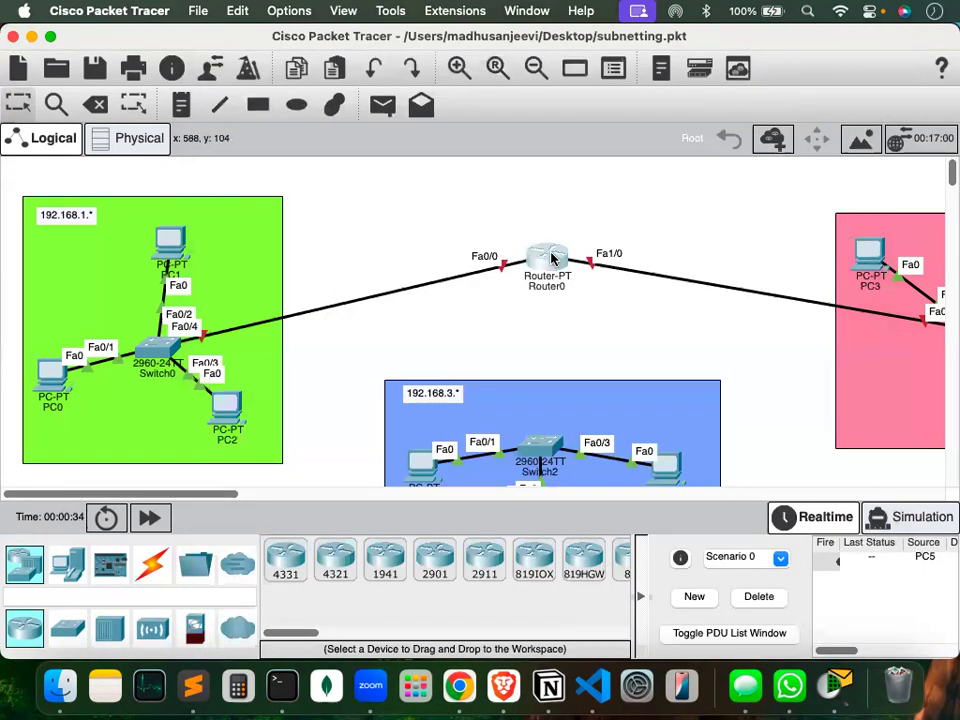
Connect Switch2 in the 192.168.3.* network to Router0 with an automatically chosen connection type.
scroll(450, 400, "down", 1)
left_click(152, 563)
left_click(285, 560)
left_click(540, 432)
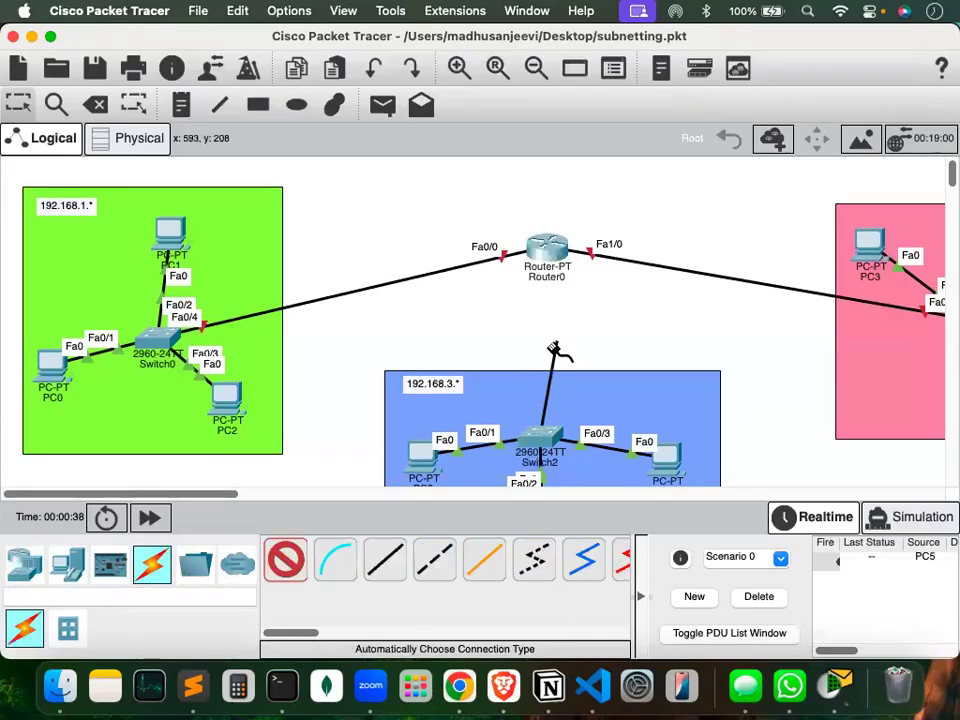
left_click(557, 260)
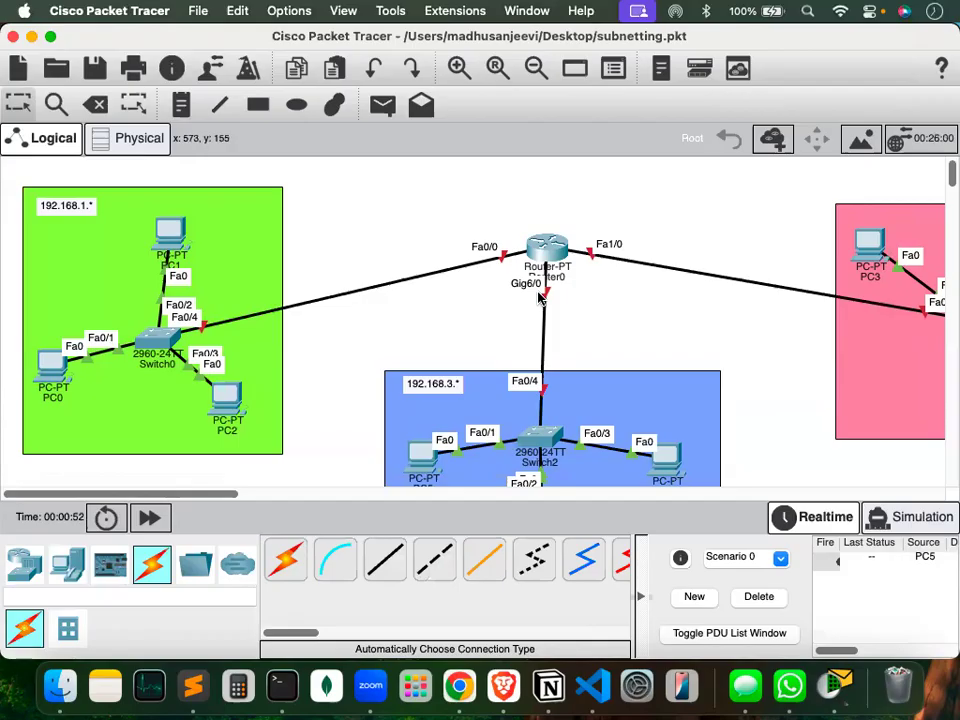
Set Router0's FastEthernet0/0 interface to IPv4 address 192.168.1.1 with subnet mask 255.255.255.0, and turn its port on.
left_click(541, 253)
left_click(295, 260)
left_click(624, 252)
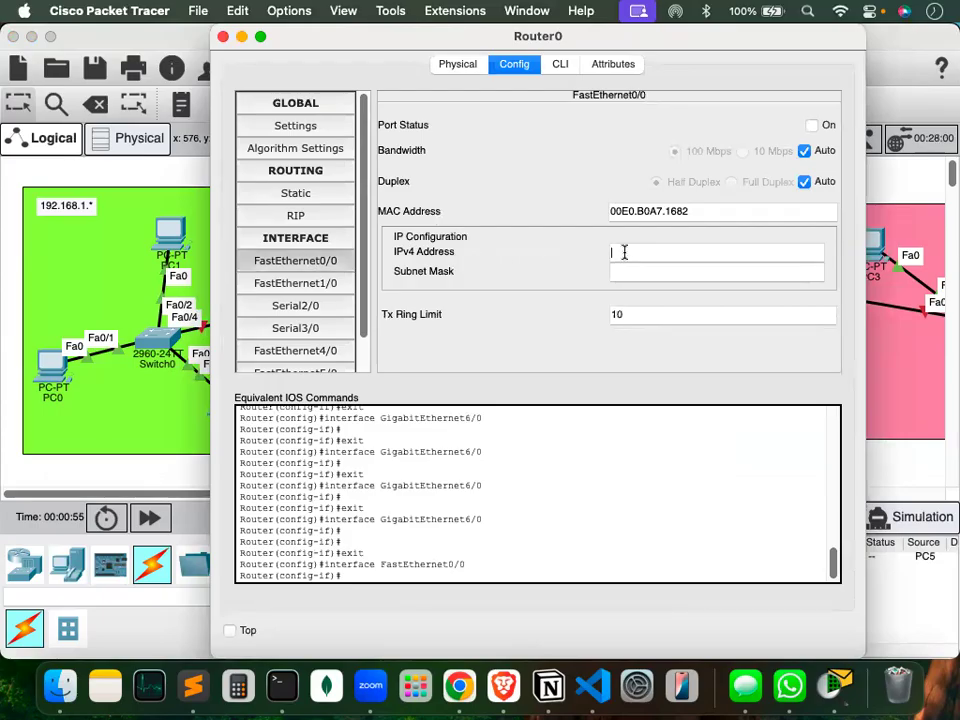
type("192.168.1.1")
left_click(631, 271)
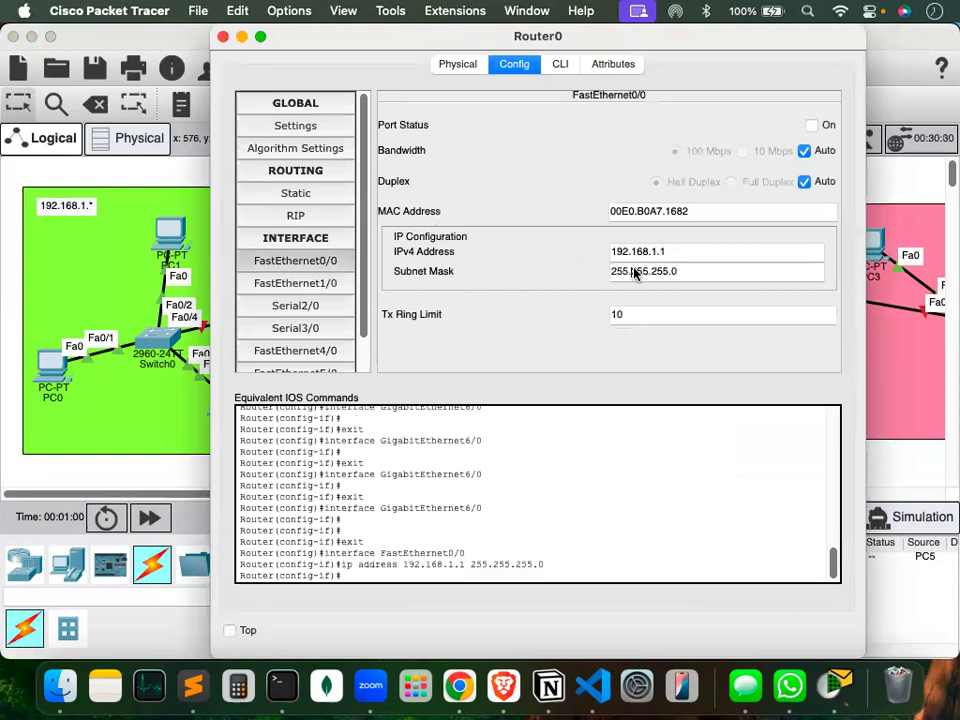
left_click(326, 283)
left_click(327, 265)
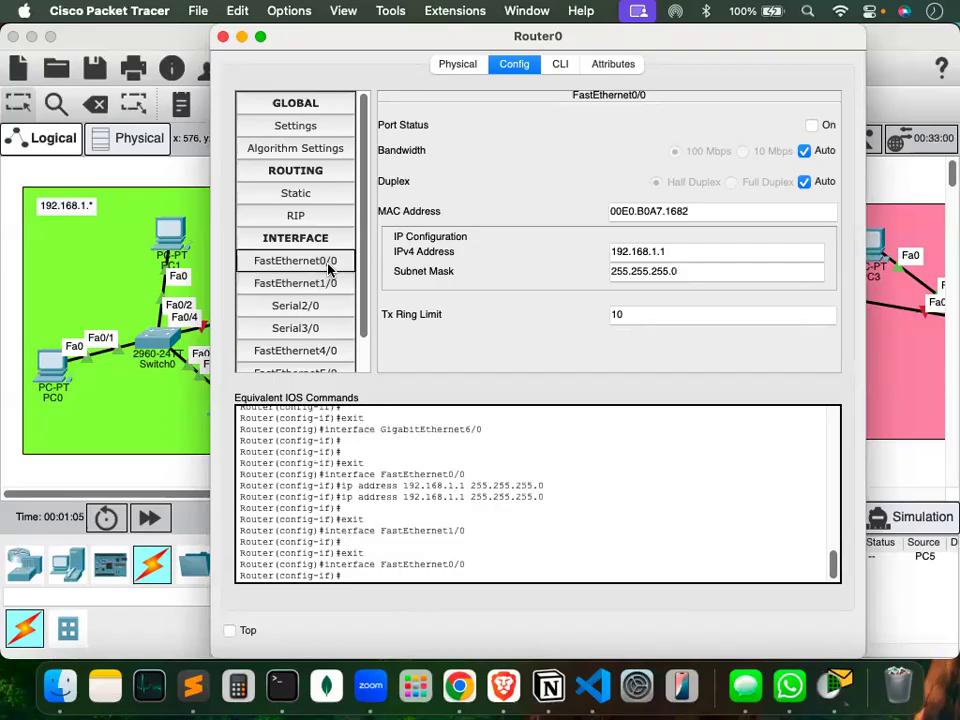
left_click(811, 125)
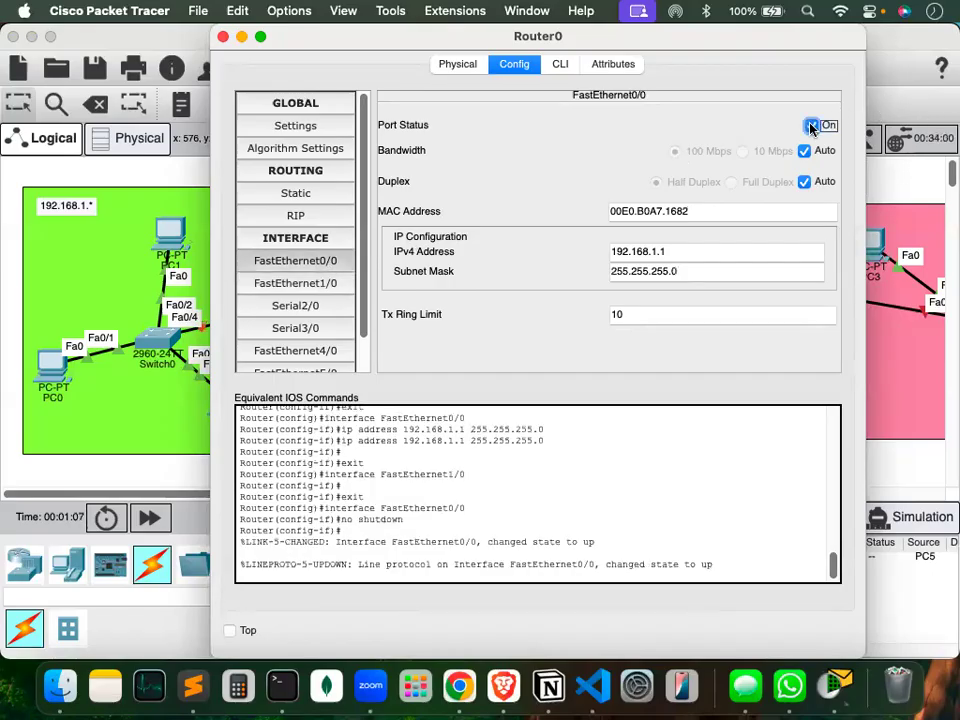
Turn on Router0's FastEthernet1/0 port and set its IPv4 address to 192.168.2.1 with subnet mask 255.255.255.0.
left_click(268, 283)
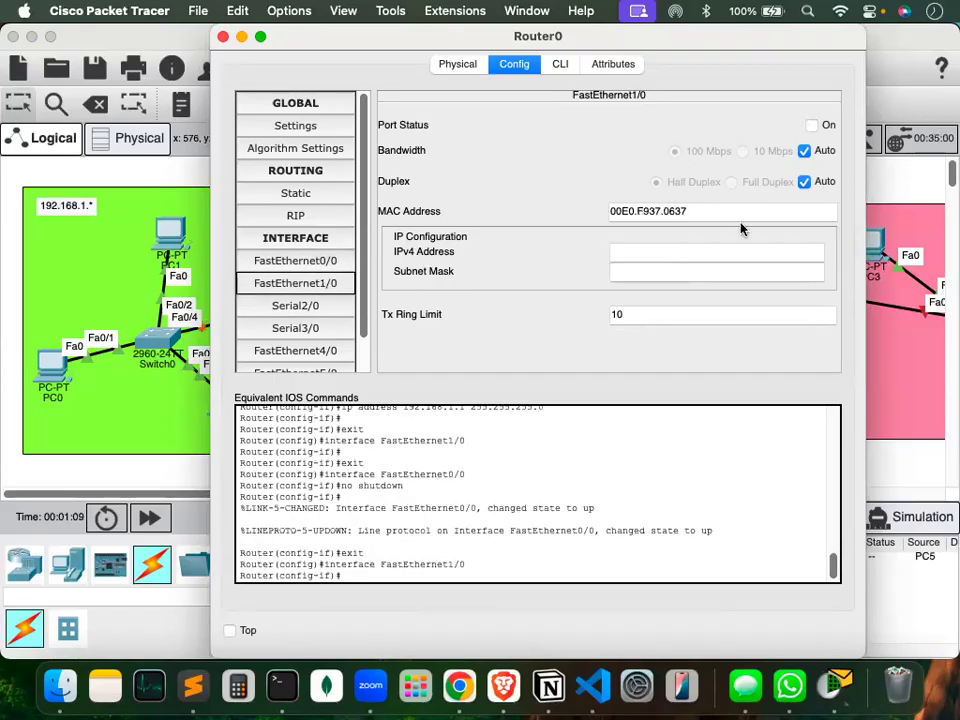
left_click(809, 126)
left_click(626, 253)
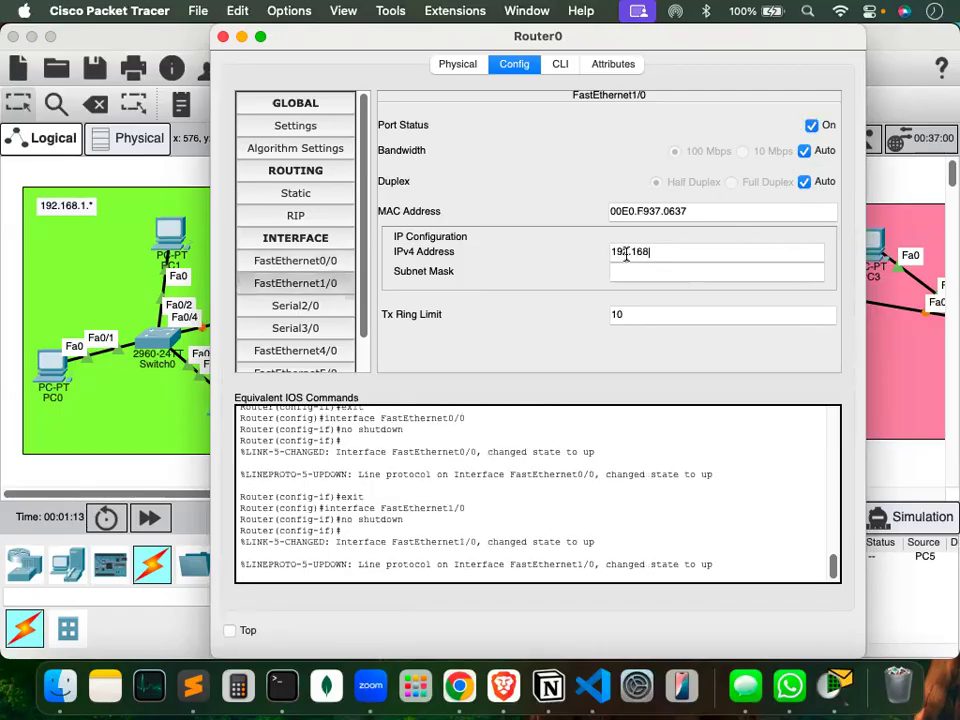
left_click(623, 271)
Turn on Router0's GigabitEthernet6/0 port and set its IPv4 address to 192.168.3.1 with subnet mask 255.255.255.0.
scroll(246, 315, "down", 2)
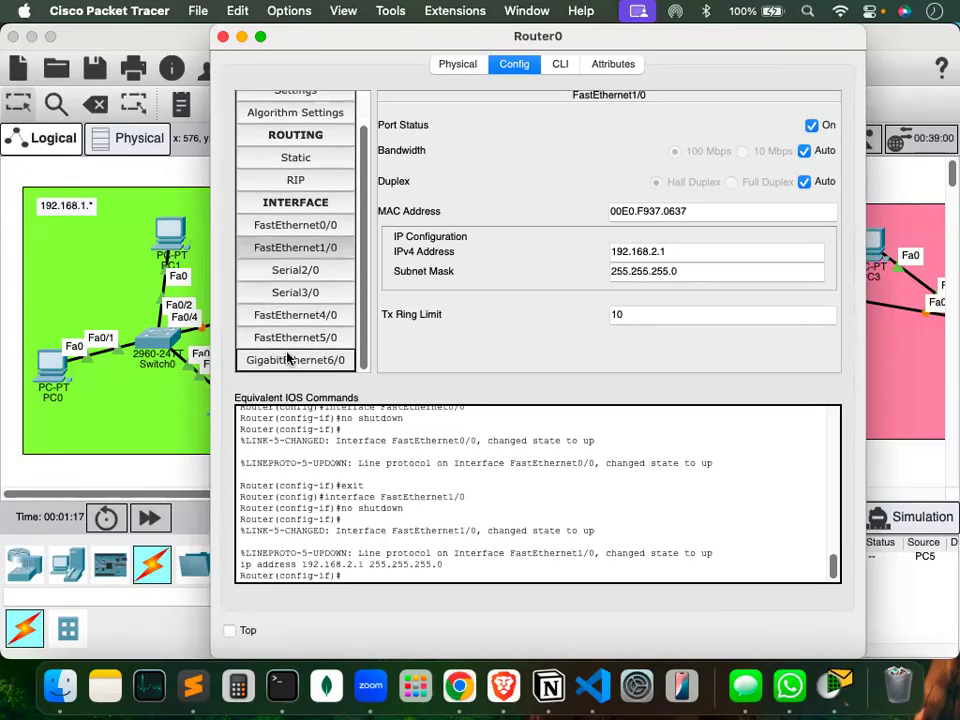
left_click(289, 359)
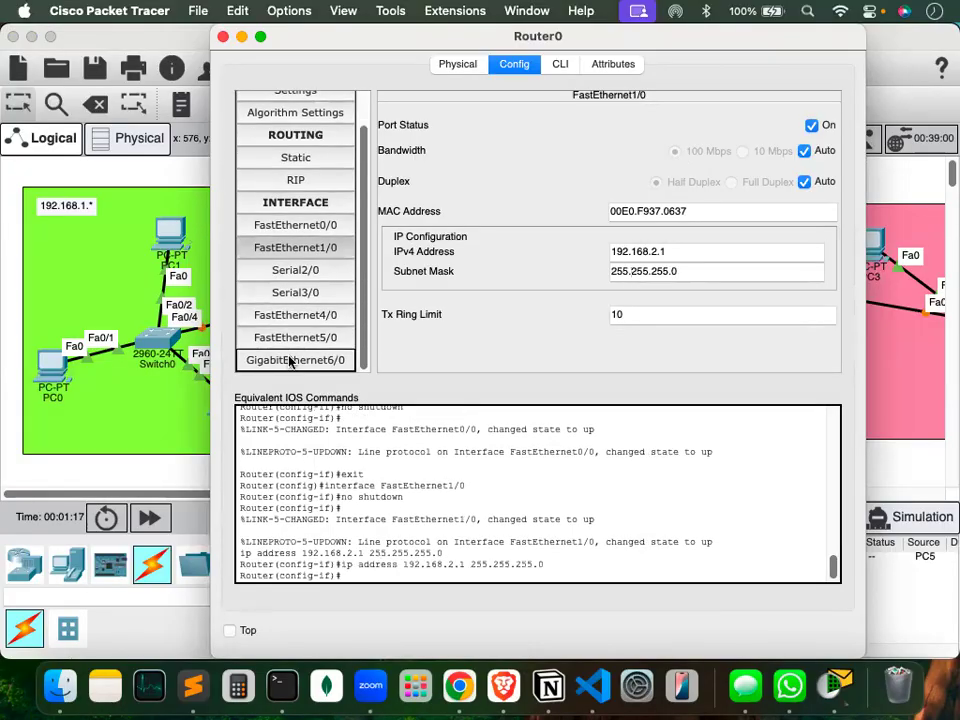
left_click(811, 125)
left_click(643, 253)
type("192.168")
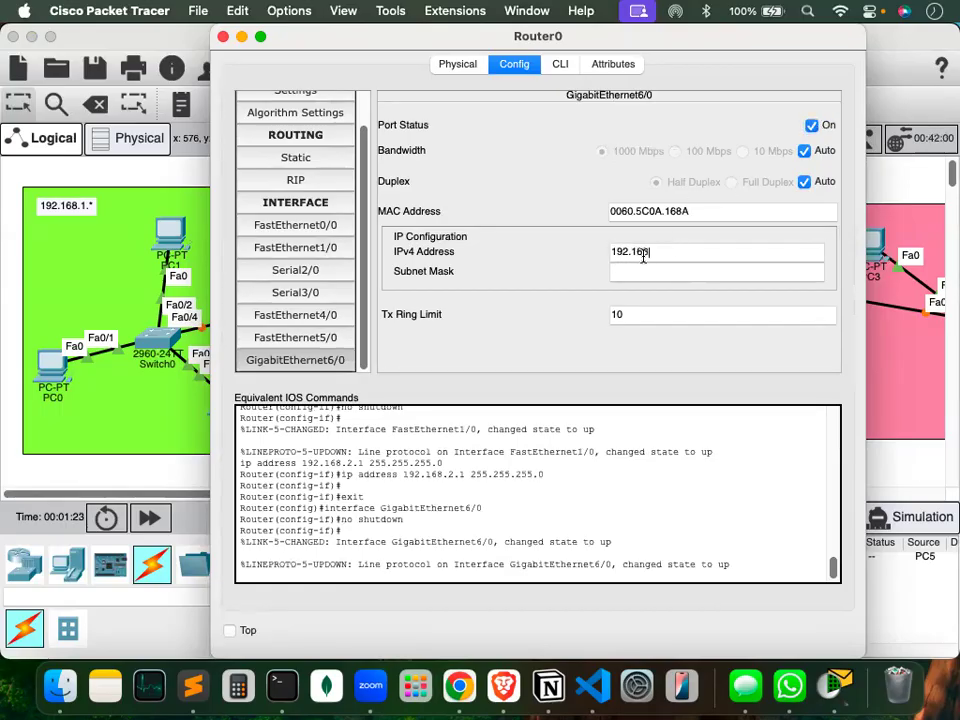
type(".3.1")
left_click(647, 271)
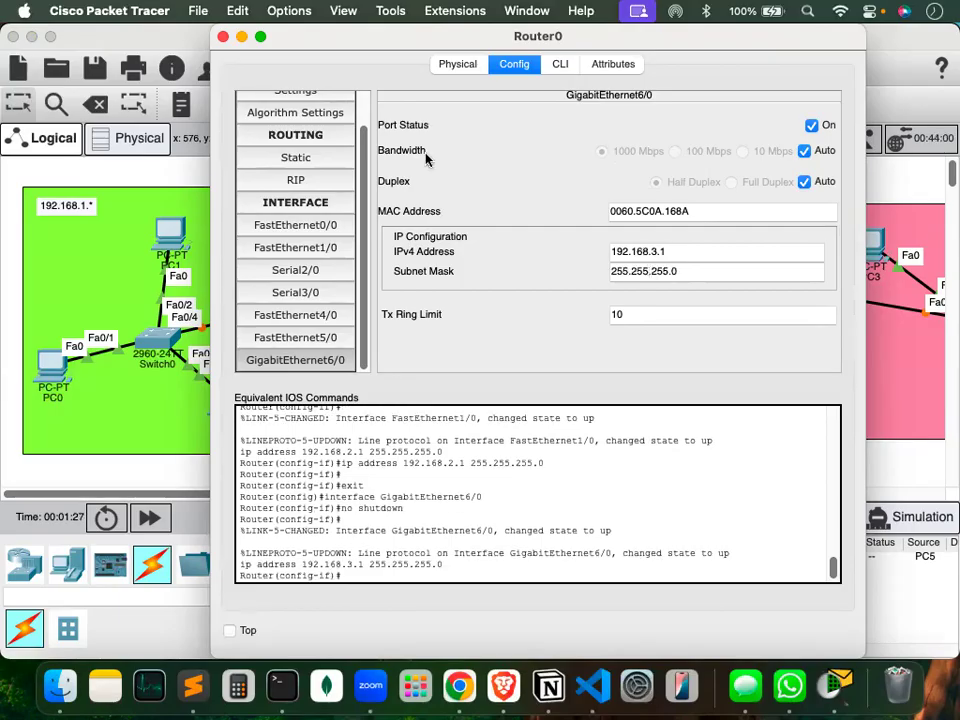
left_click(224, 37)
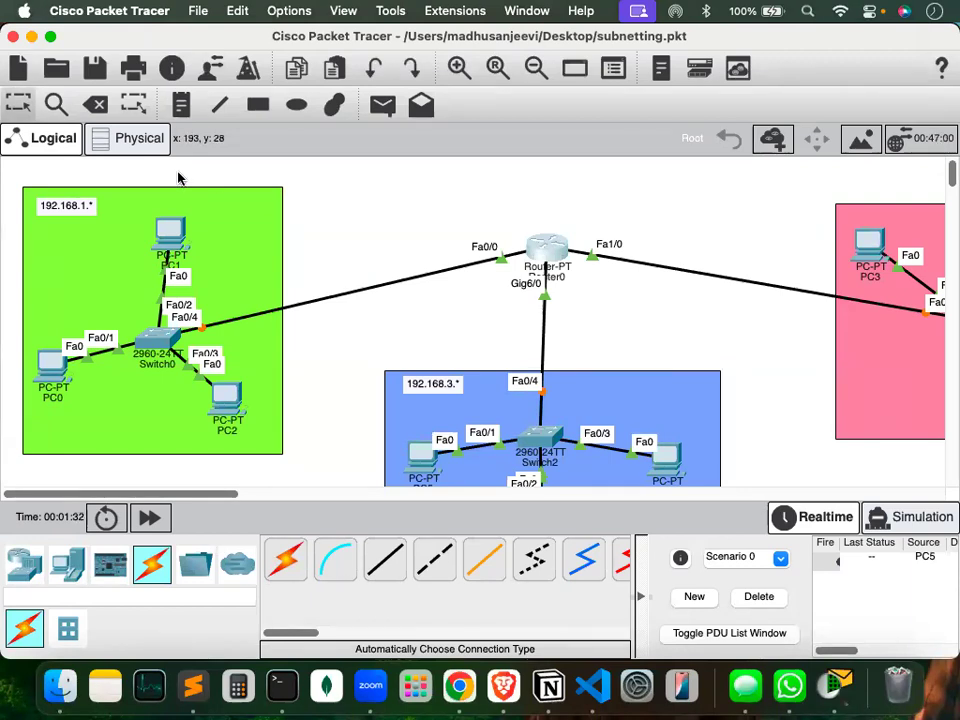
Check the IP configuration and default gateway of PC1 in the 192.168.1.* network.
left_click(172, 233)
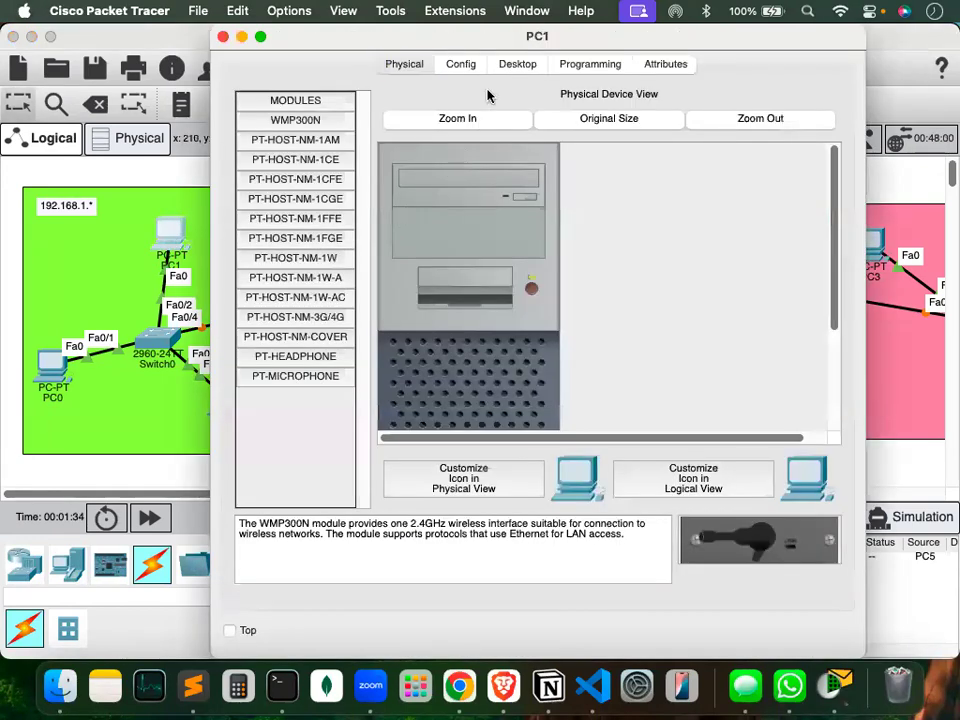
left_click(461, 63)
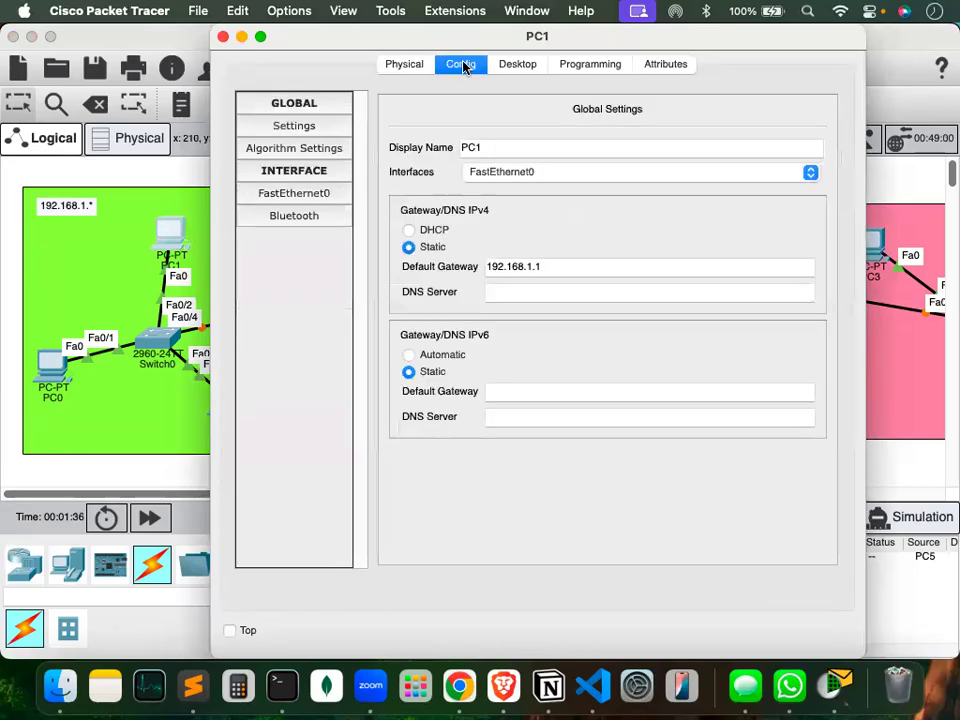
left_click(524, 65)
left_click(292, 135)
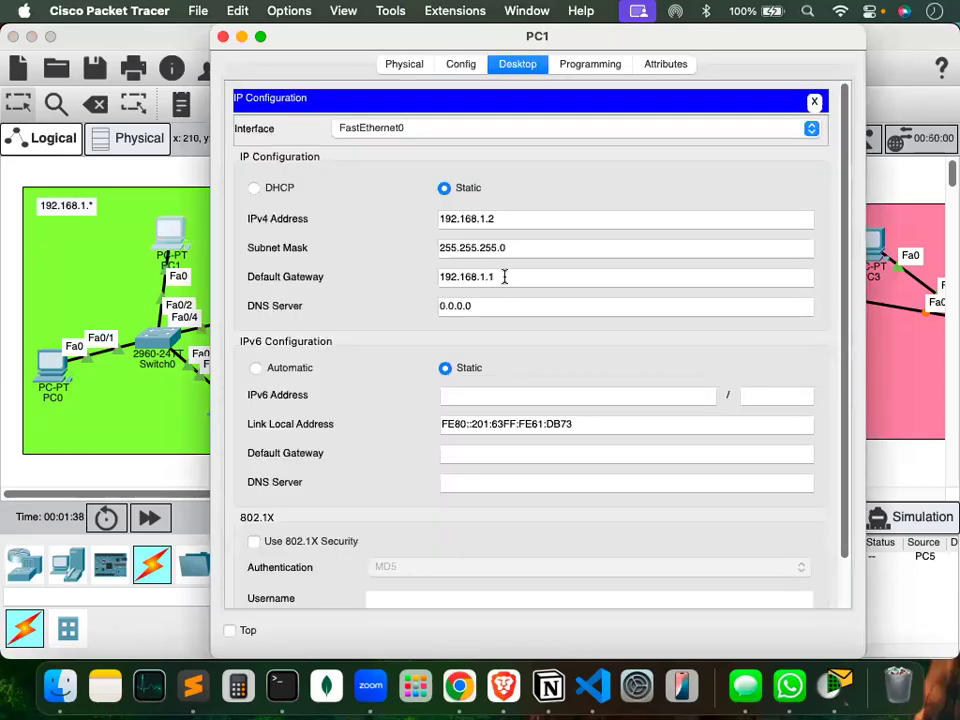
left_click(223, 36)
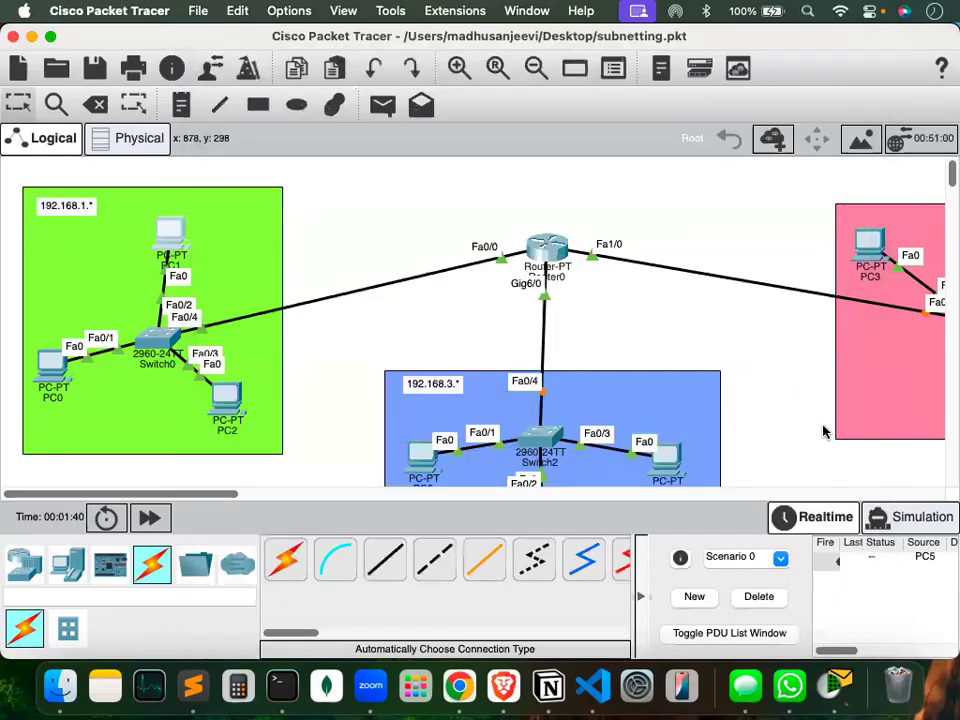
Set the default gateway of PC6 in the 192.168.3.* network to 192.168.3.1.
scroll(807, 449, "down", 2)
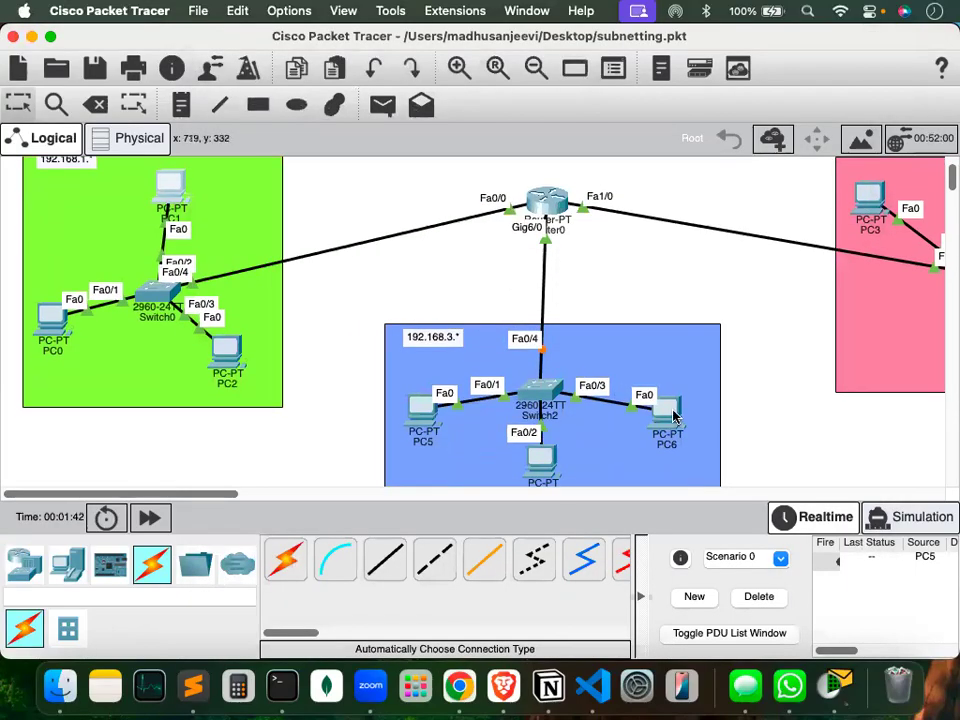
left_click(673, 418)
left_click(510, 66)
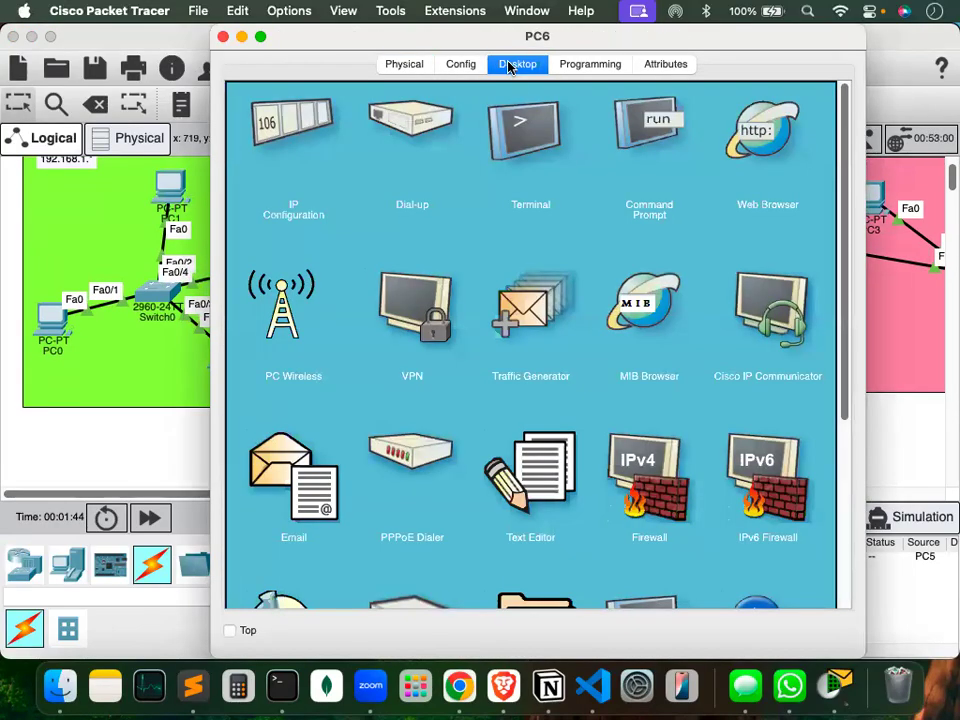
left_click(295, 125)
left_click(504, 276)
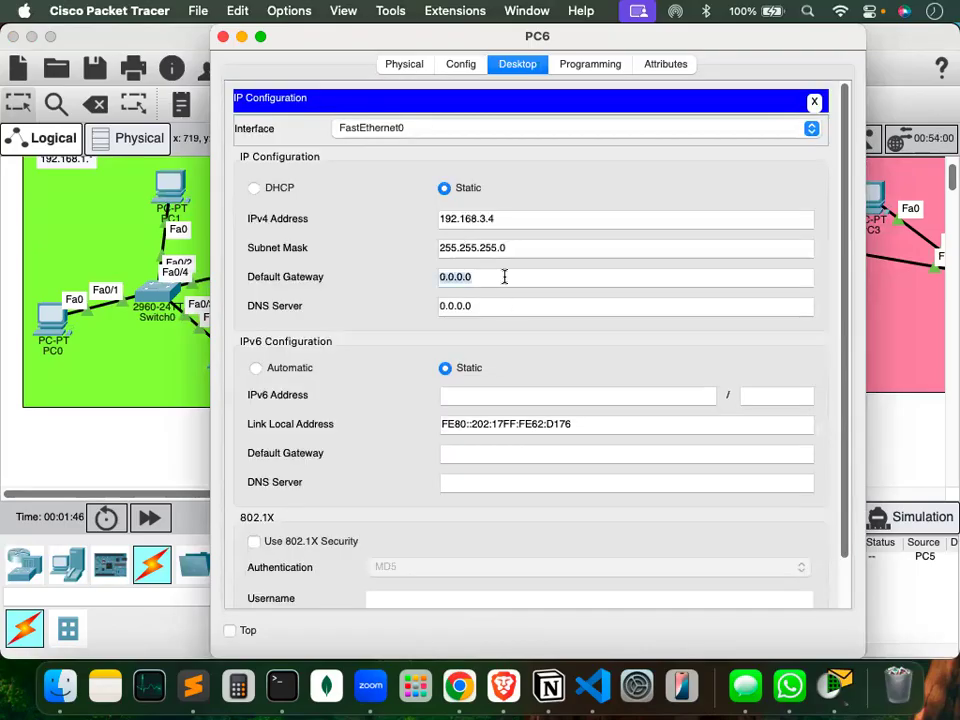
type("192.168.3.1")
left_click(512, 276)
left_click(222, 36)
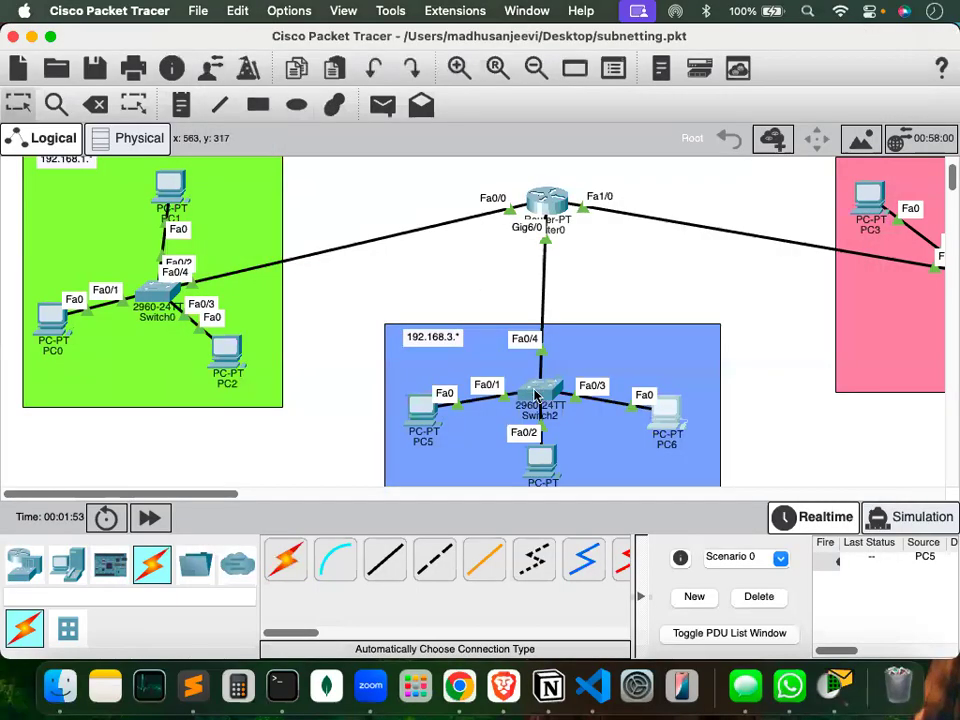
Set PC7's default gateway to 192.168.3.1 in its IP configuration.
left_click(542, 456)
left_click(519, 66)
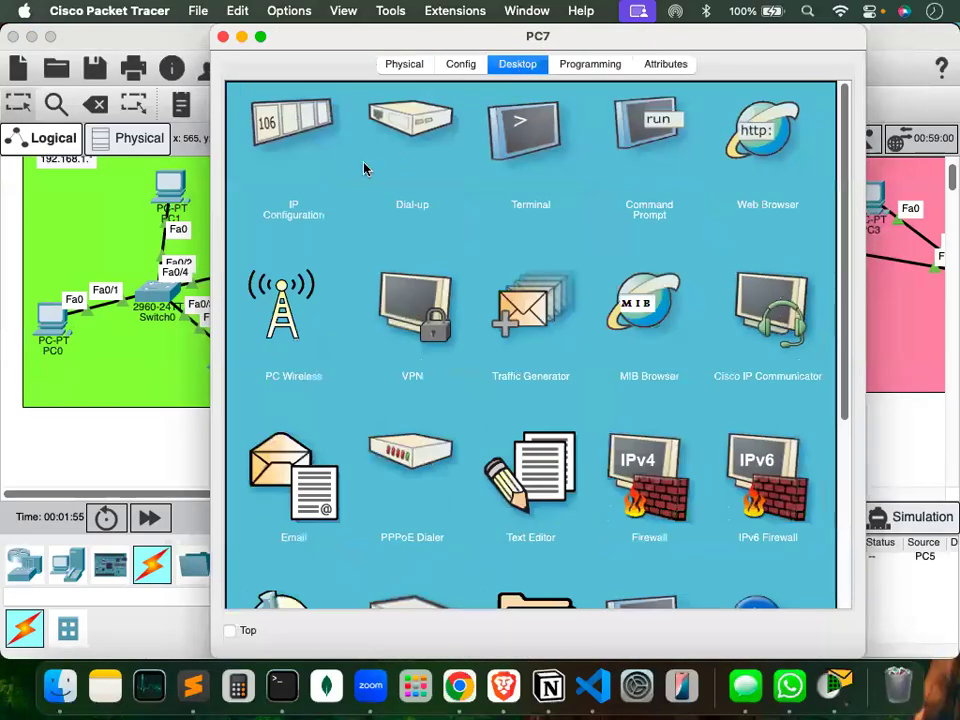
left_click(302, 172)
type("192.168.3.1")
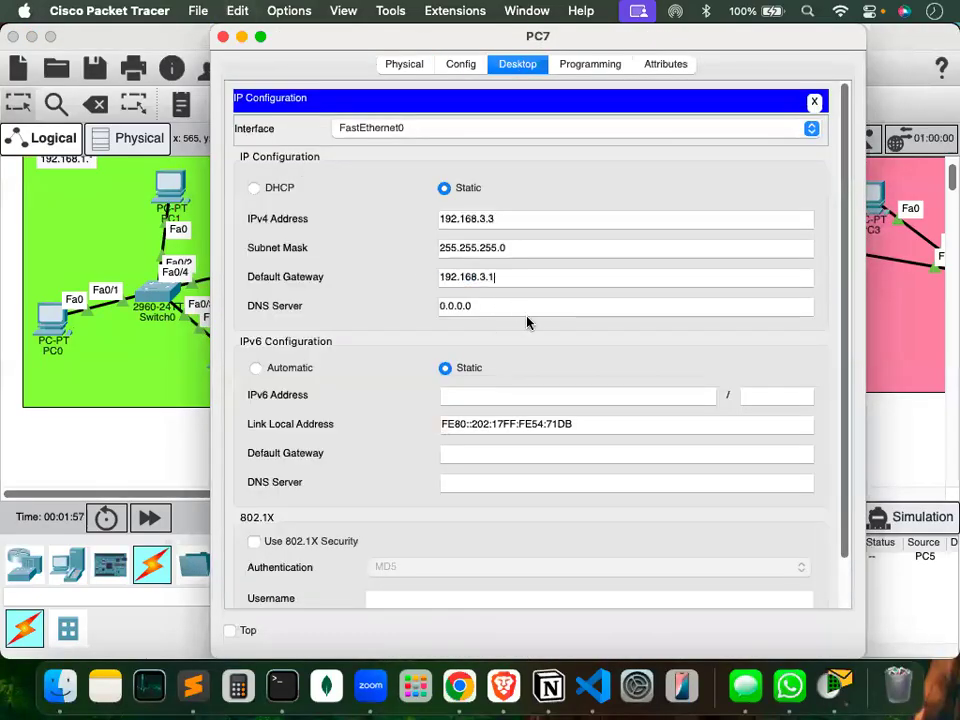
left_click(222, 37)
Set PC5's default gateway to 192.168.3.1 in its IP configuration.
left_click(421, 414)
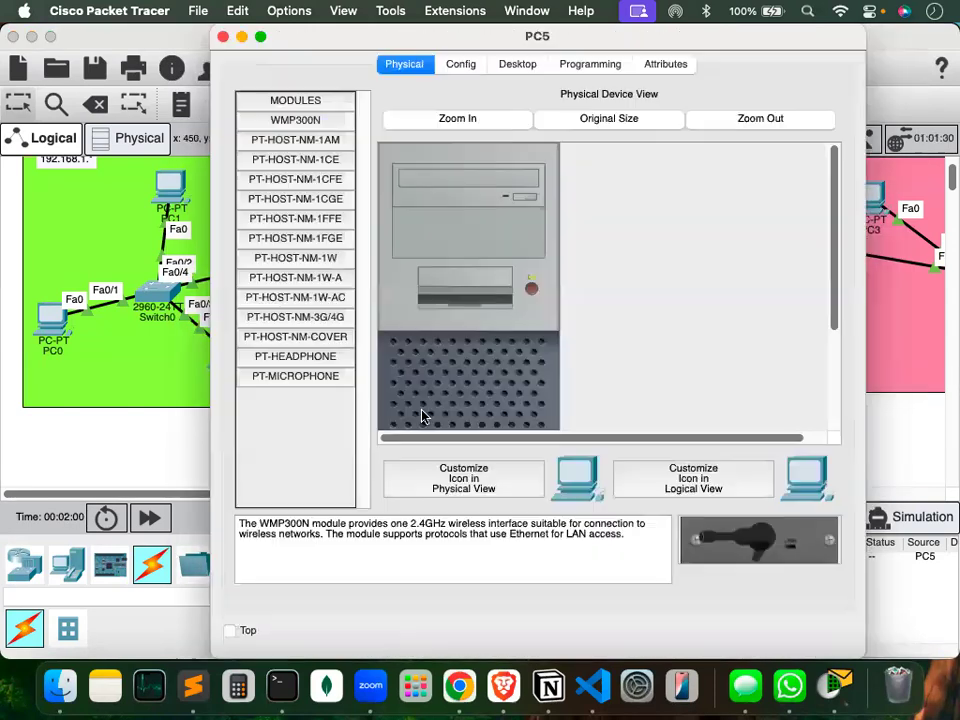
left_click(519, 64)
left_click(294, 140)
triple_click(482, 276)
type("192.168.3.1")
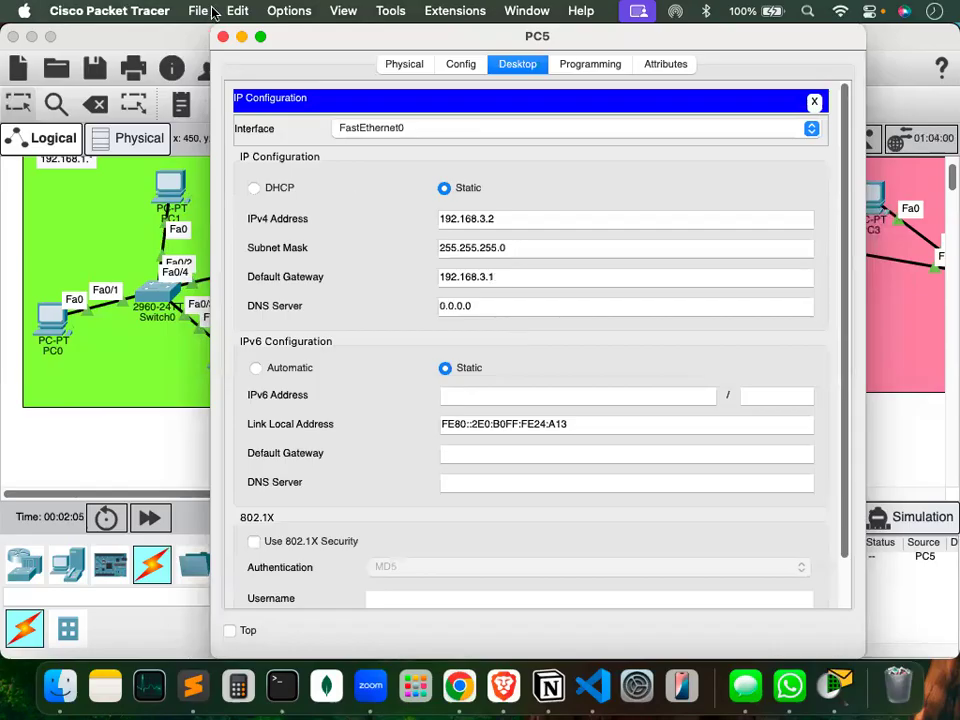
left_click(223, 37)
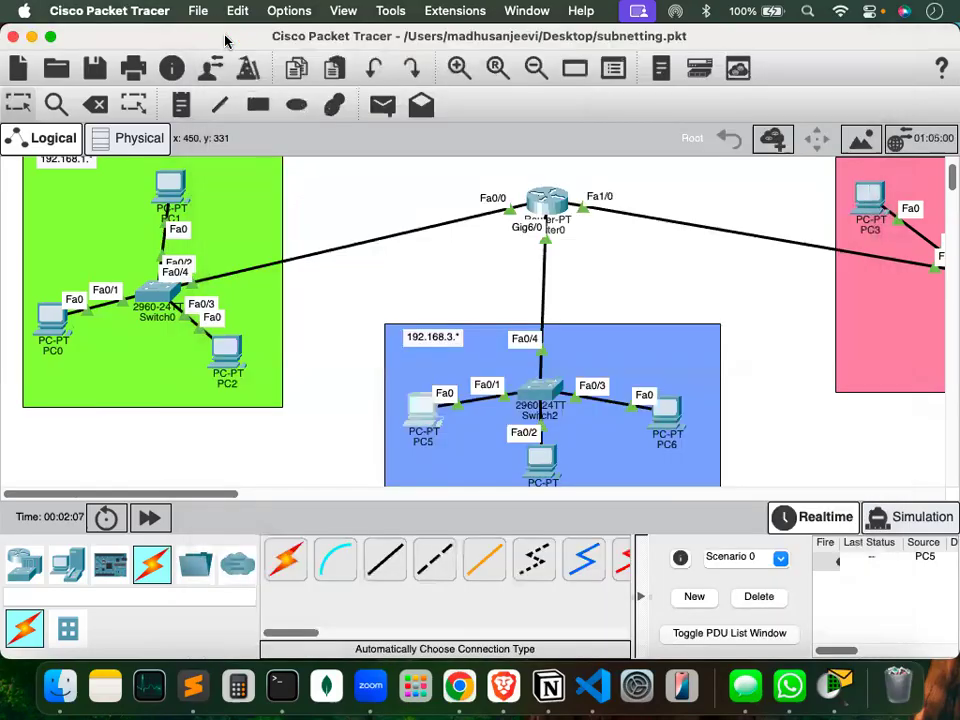
Delete the old PDU scenario and send a simple PDU from PC1 to PC6 in the 192.168.3.* network.
scroll(446, 272, "right", 5)
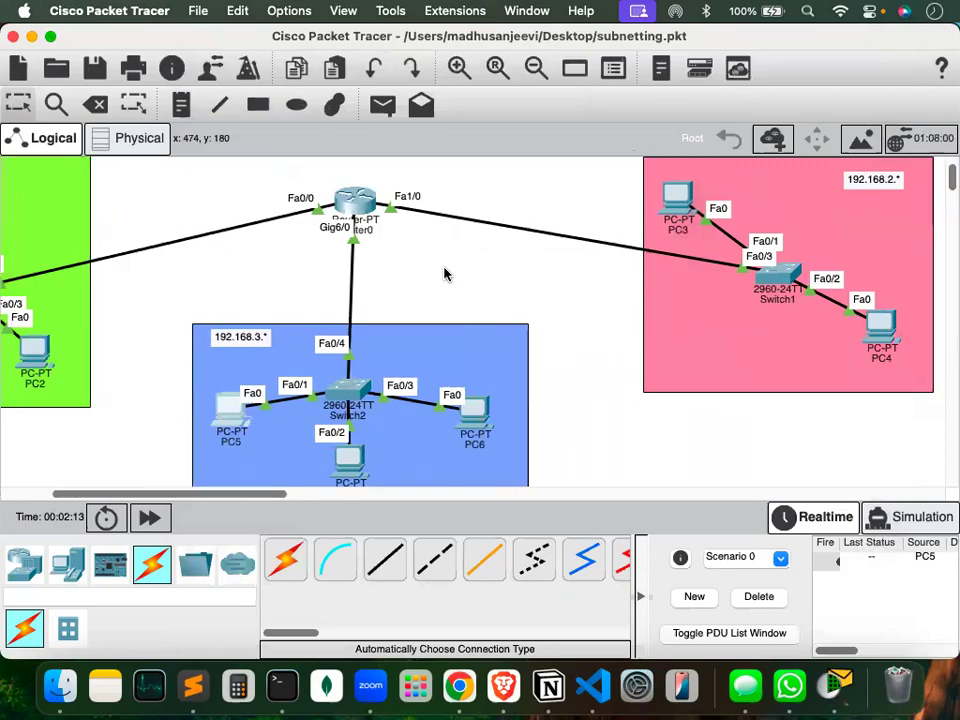
left_click(758, 596)
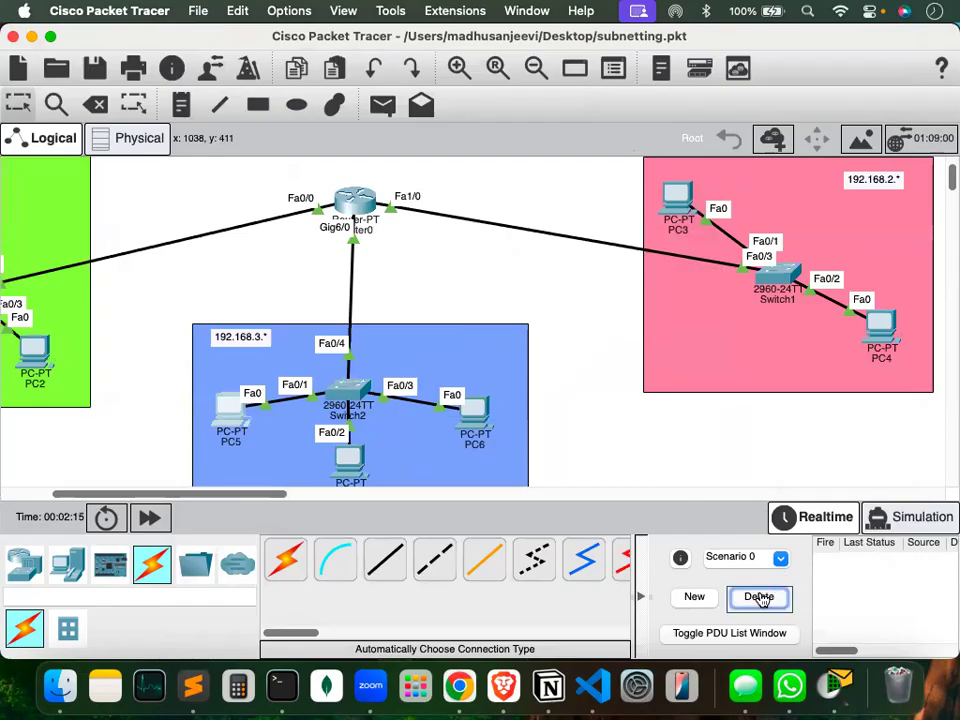
scroll(399, 285, "left", 5)
left_click(381, 105)
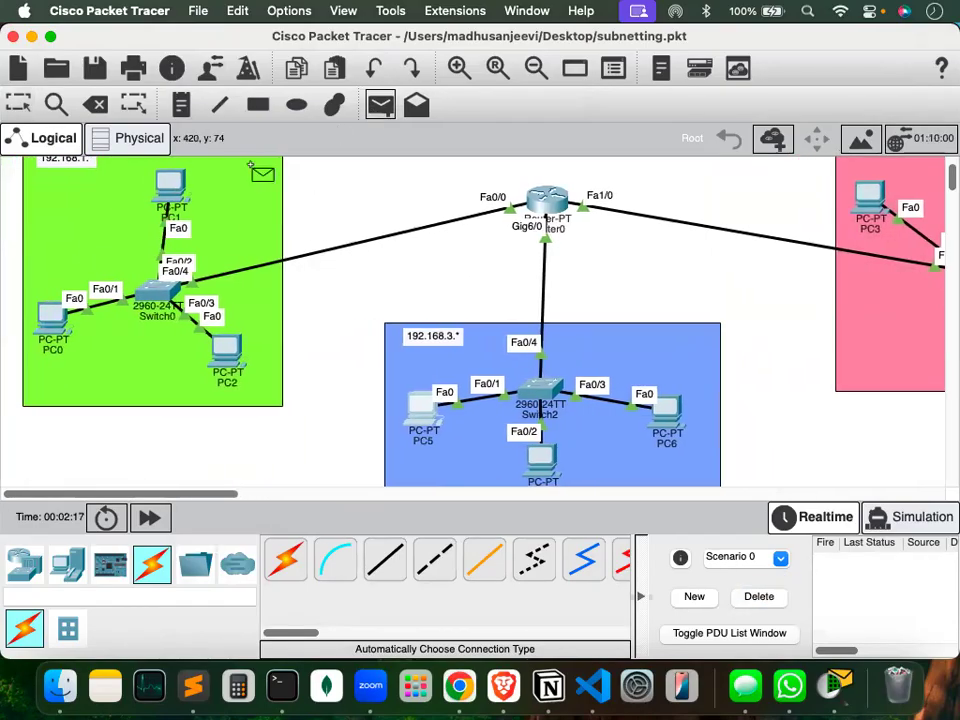
left_click(172, 183)
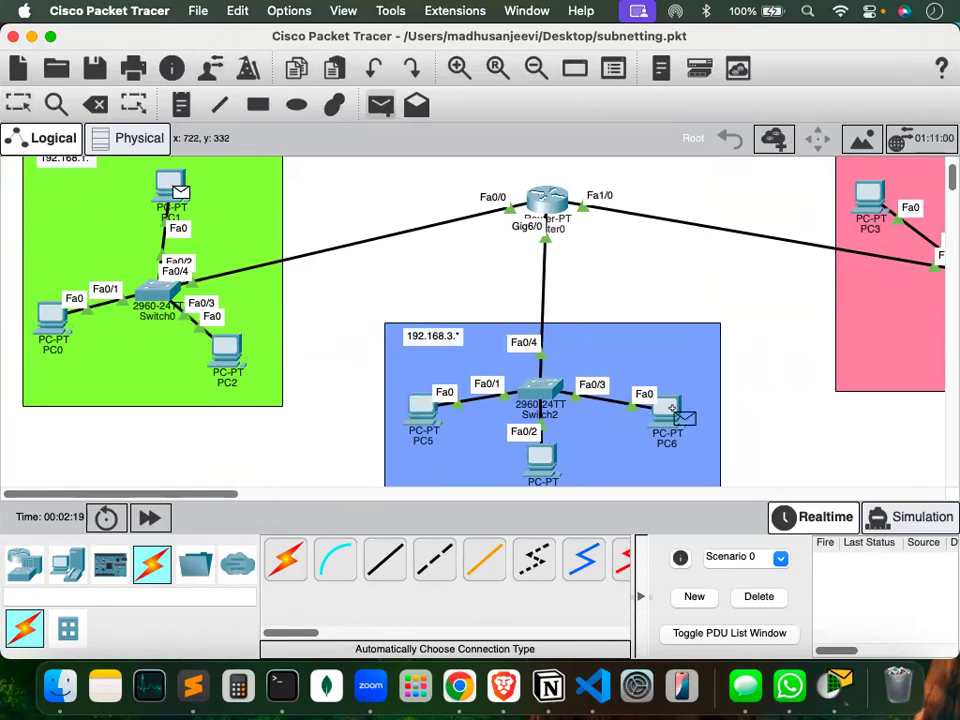
left_click(668, 412)
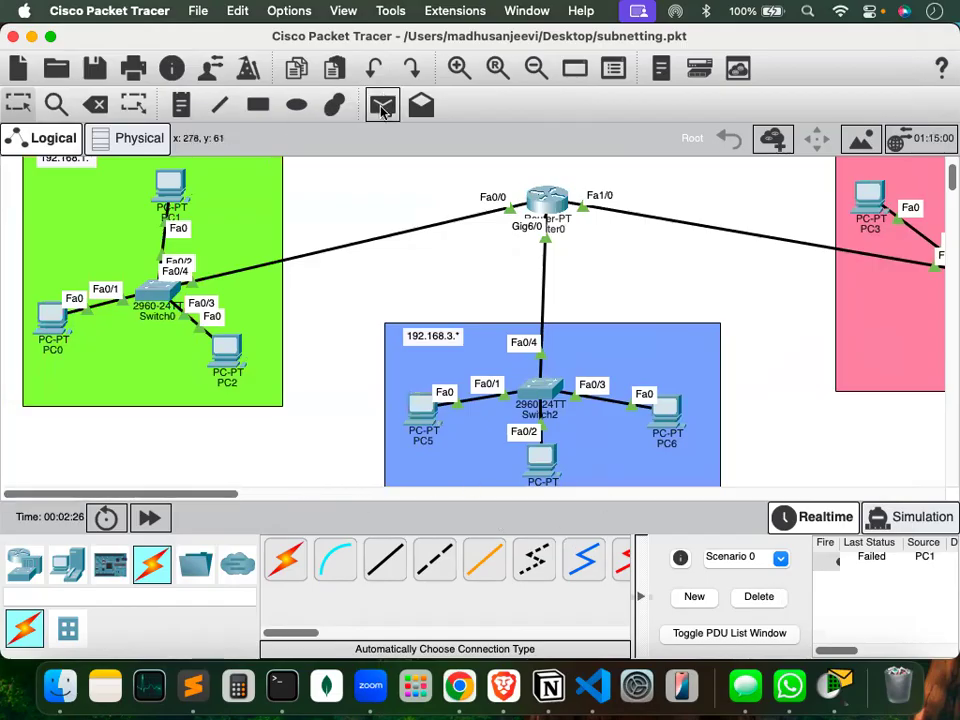
Clear the previous PDU test from Scenario 0 and resend a simple PDU from PC1 to PC6.
left_click(760, 600)
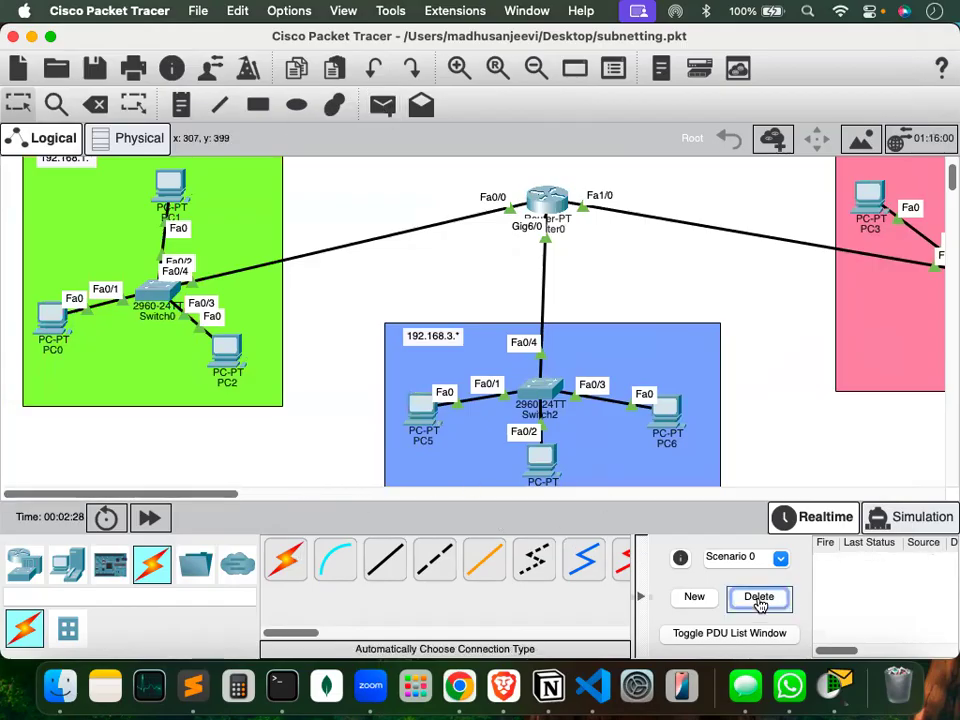
left_click(380, 104)
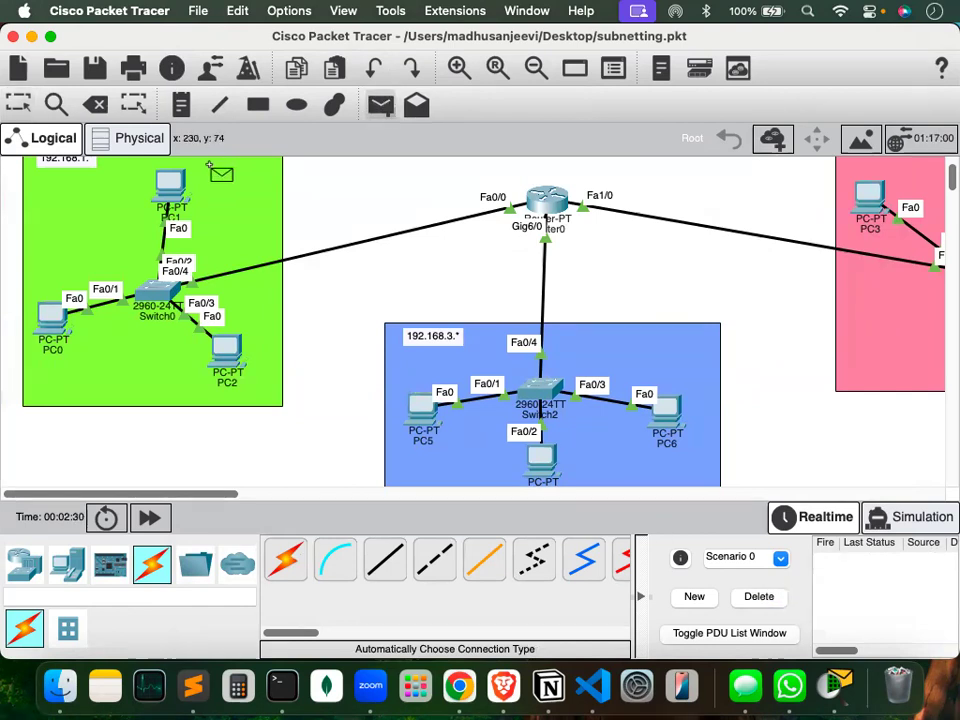
left_click(174, 184)
left_click(666, 410)
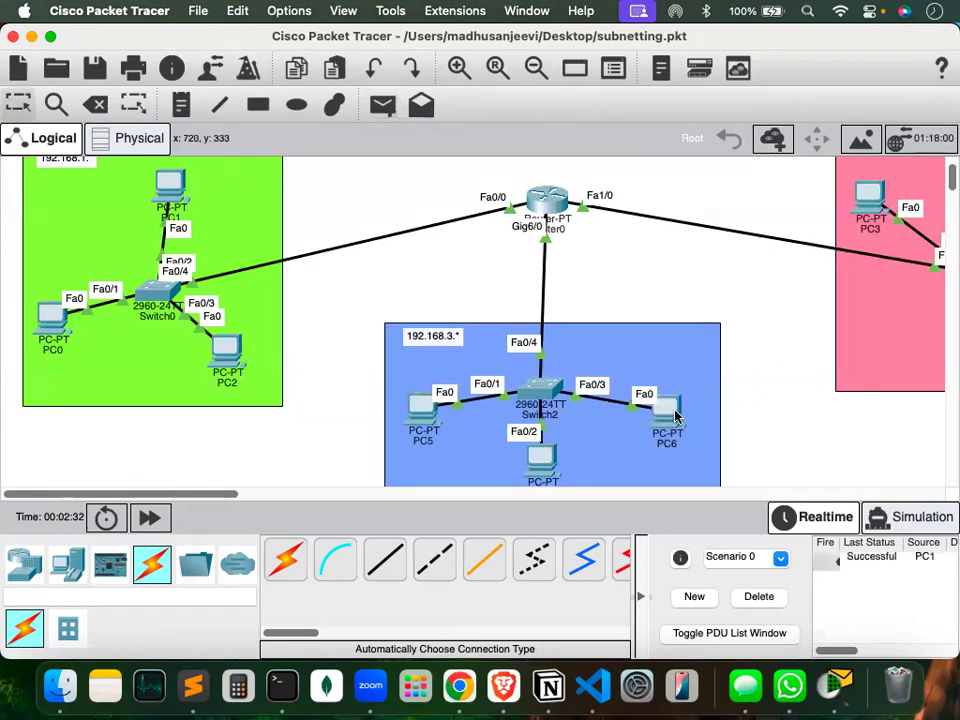
Switch to Simulation mode, hide the simulation event details, and clear the existing PDU from Scenario 0.
left_click(896, 516)
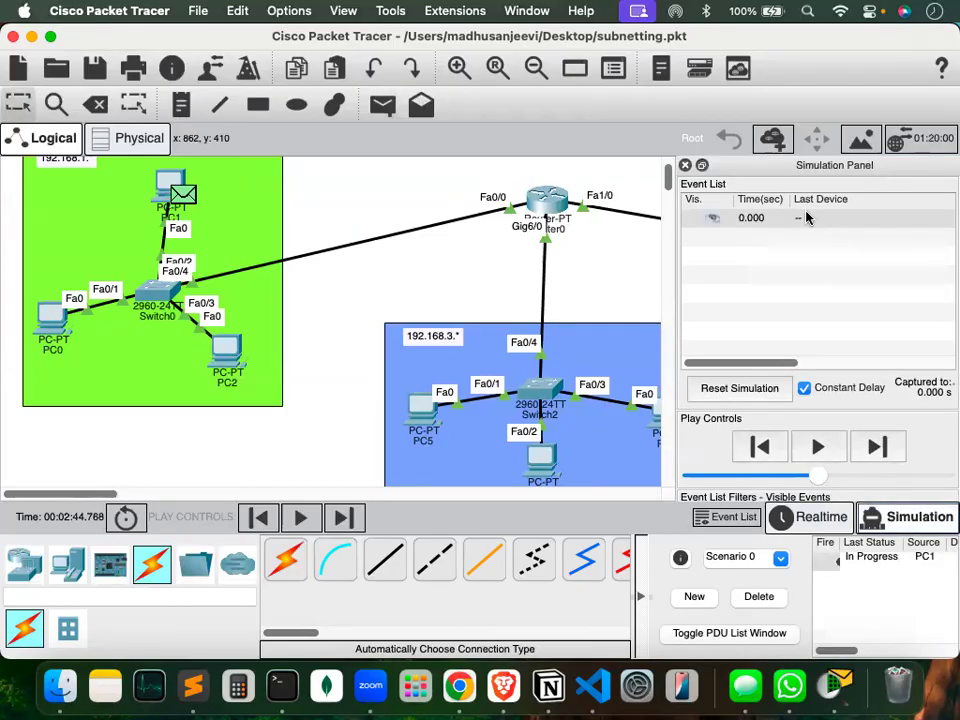
left_click(686, 165)
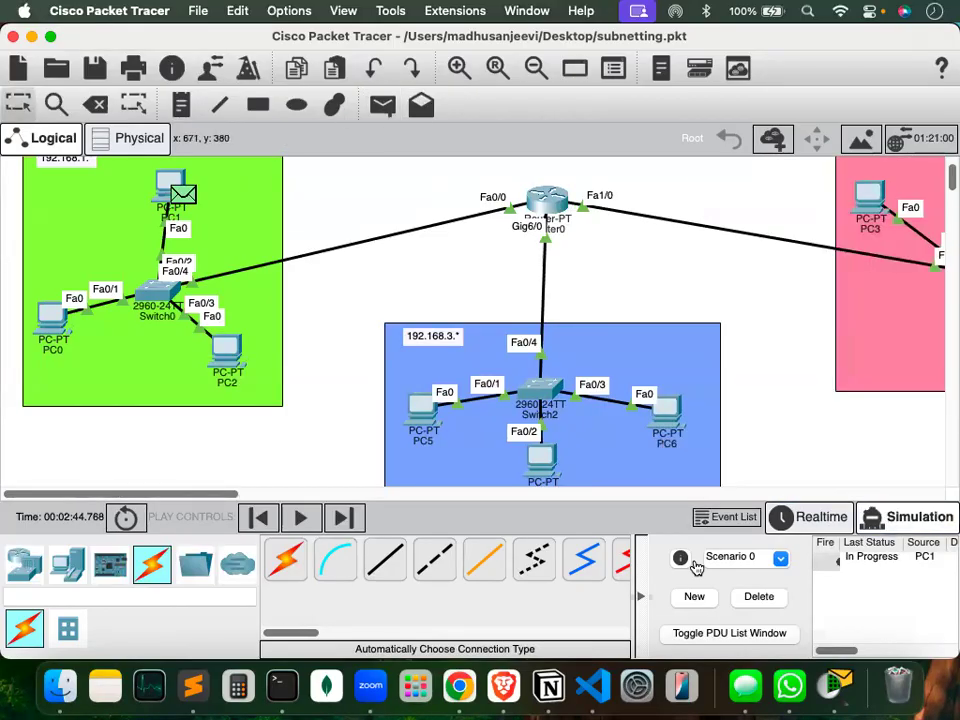
left_click(760, 597)
Add a simple PDU from PC1 to PC6 and play the simulation, following the packet through Router0.
left_click(382, 104)
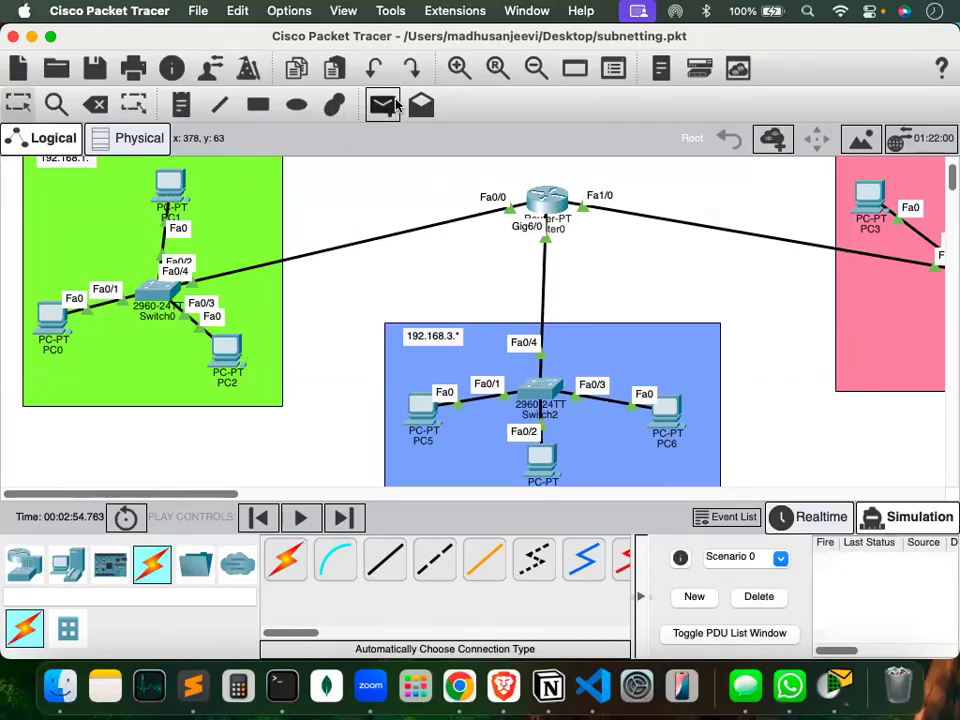
left_click(171, 184)
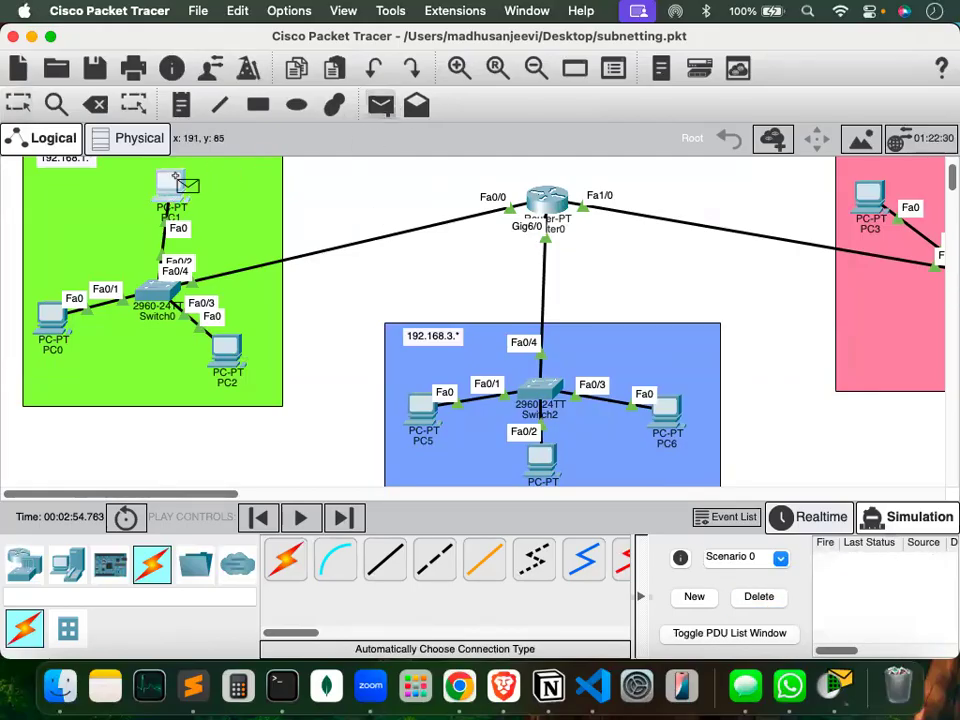
left_click(676, 411)
left_click(300, 517)
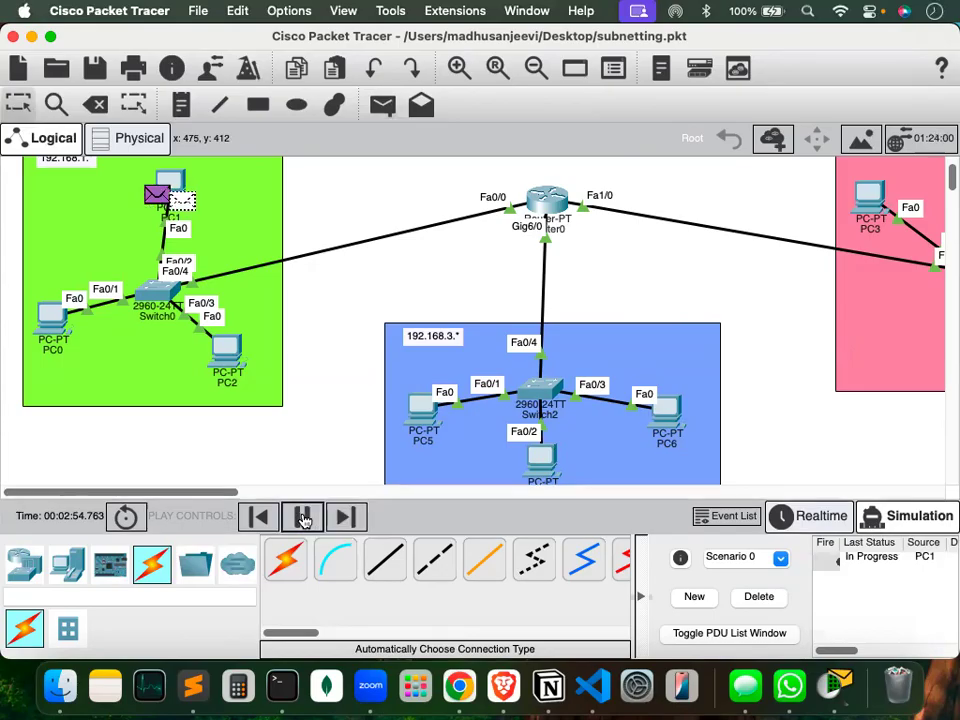
scroll(357, 349, "up", 2)
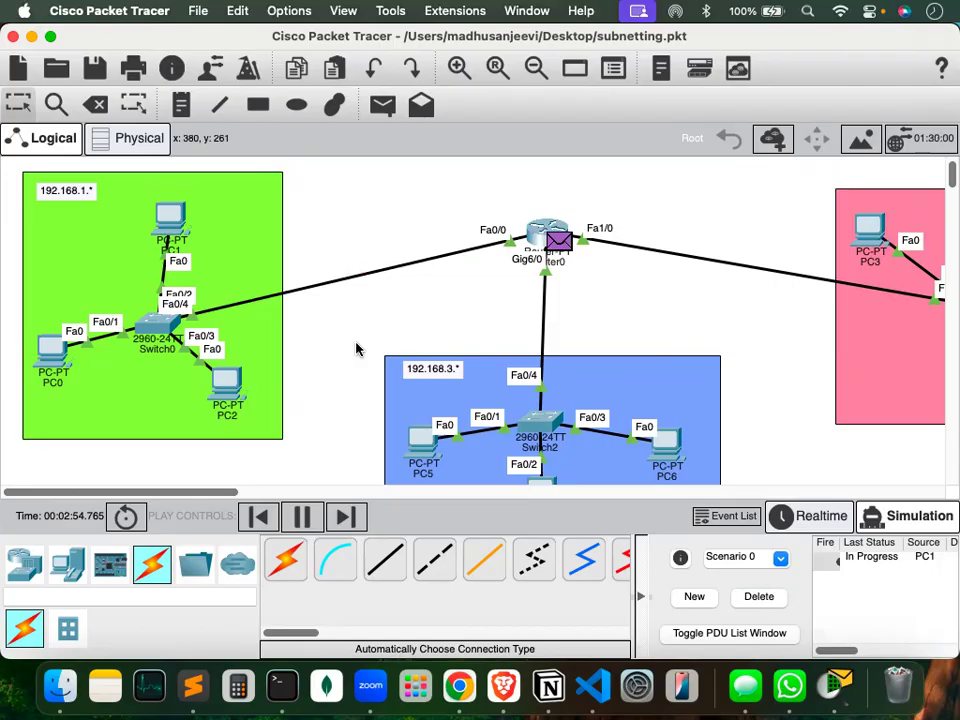
scroll(357, 349, "down", 3)
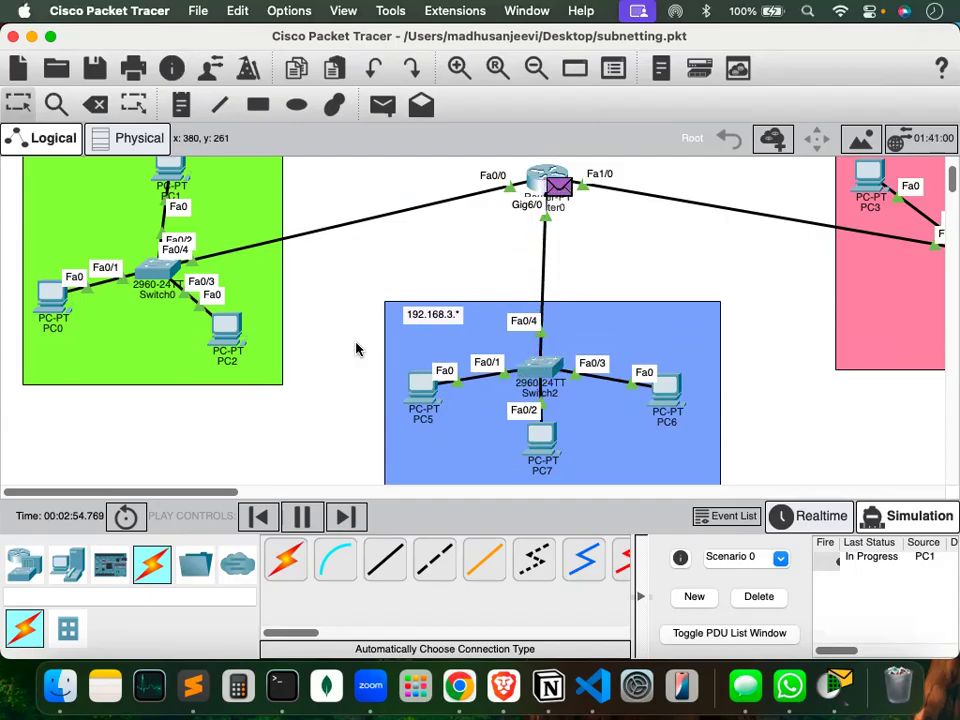
scroll(357, 349, "up", 3)
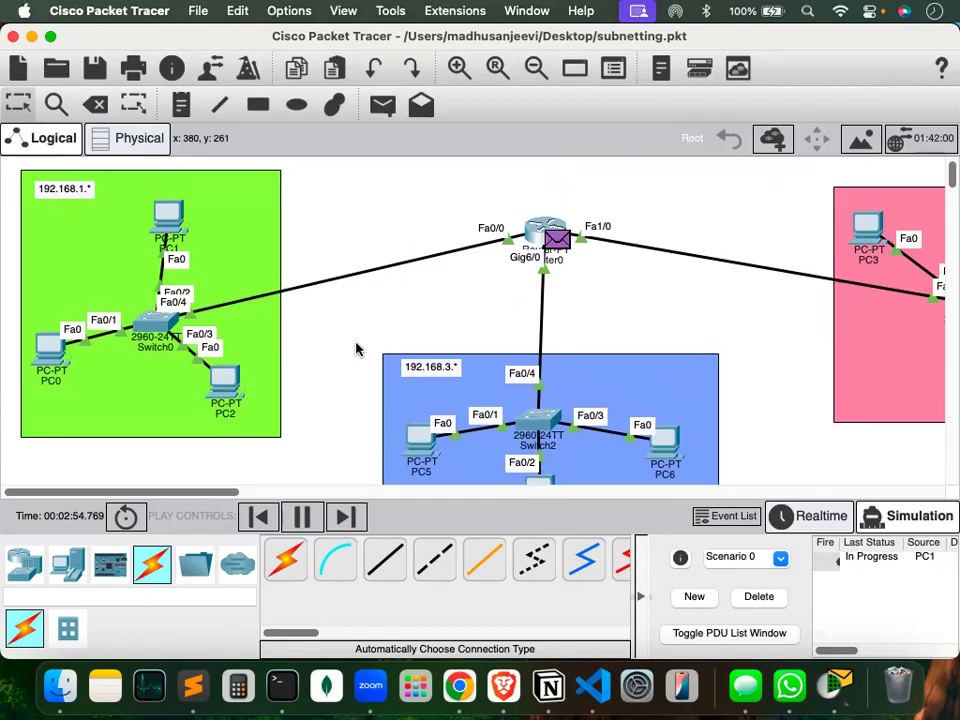
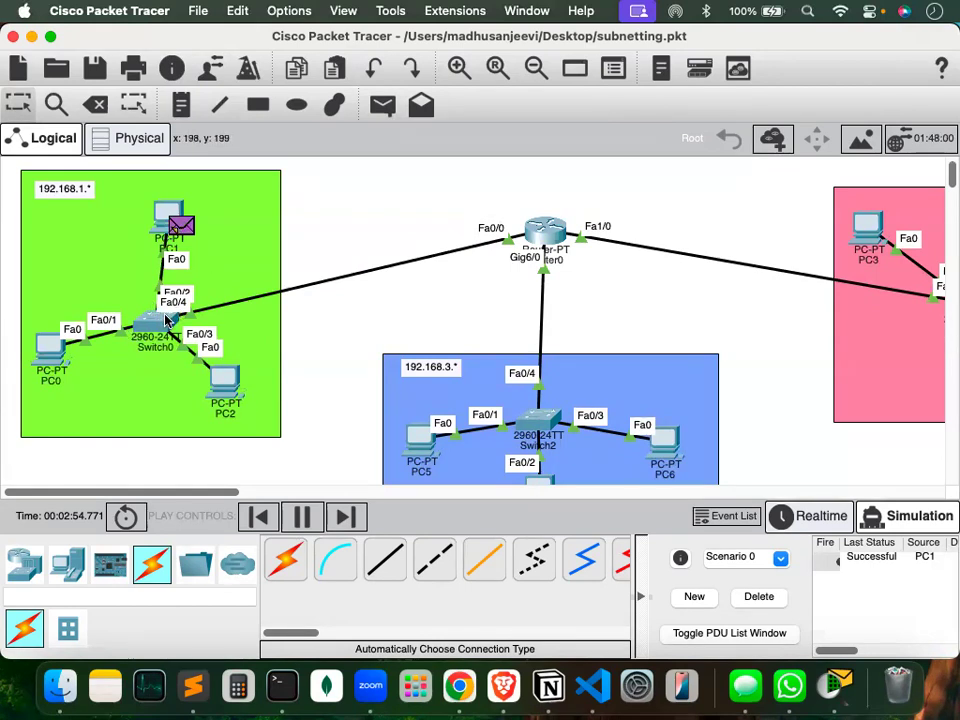
Follow the PC1 to PC6 packet simulation across the three networks and clear the full event list.
scroll(640, 210, "right", 3)
scroll(640, 210, "down", 2)
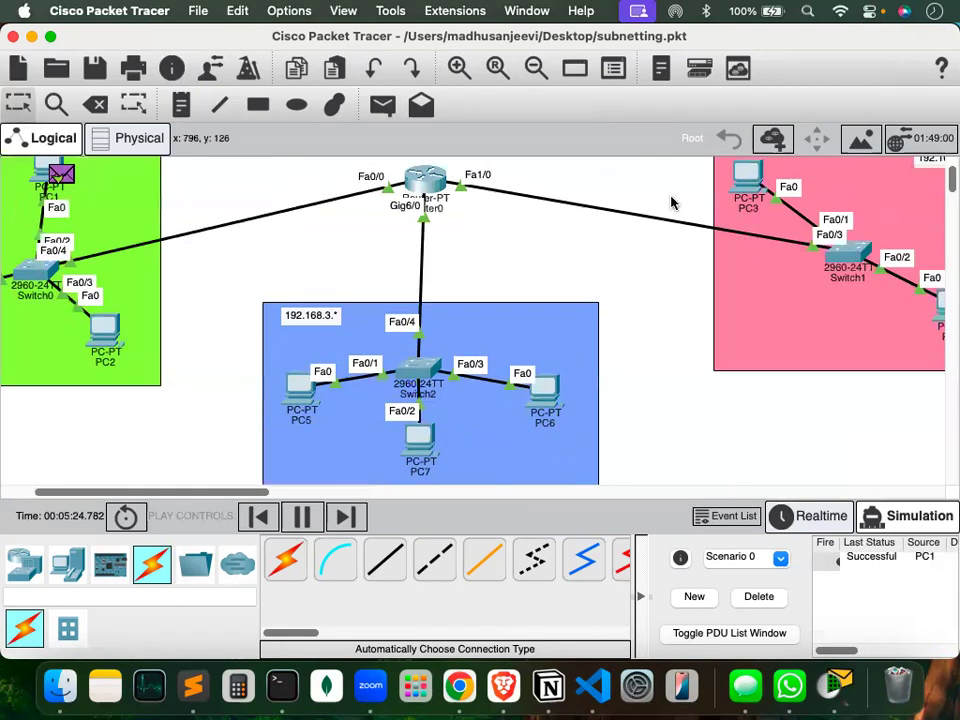
scroll(516, 199, "up", 2)
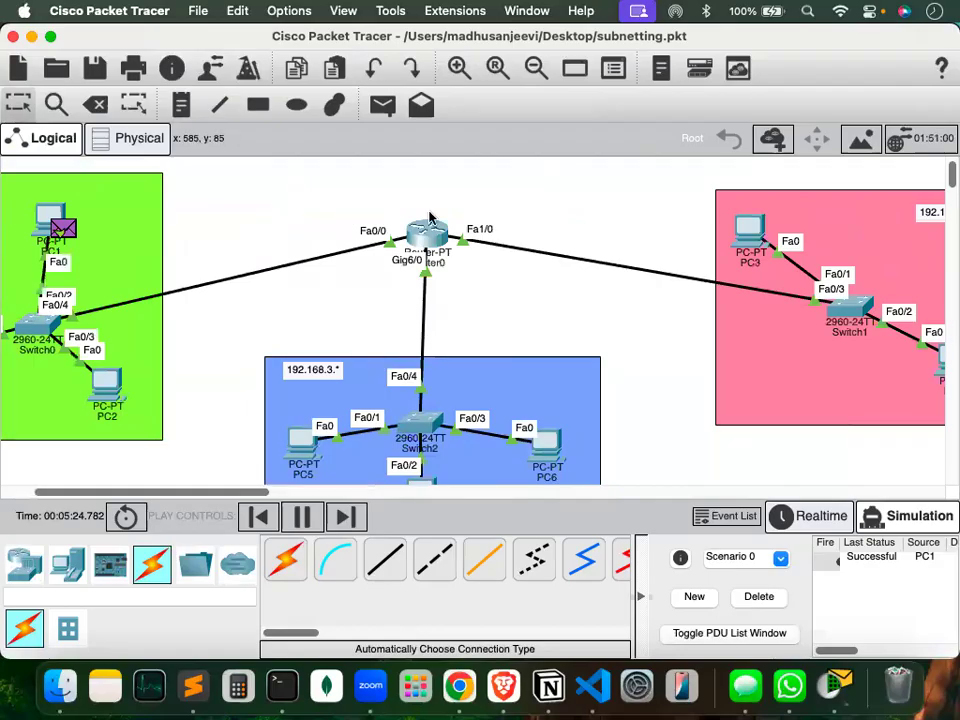
scroll(284, 195, "left", 2)
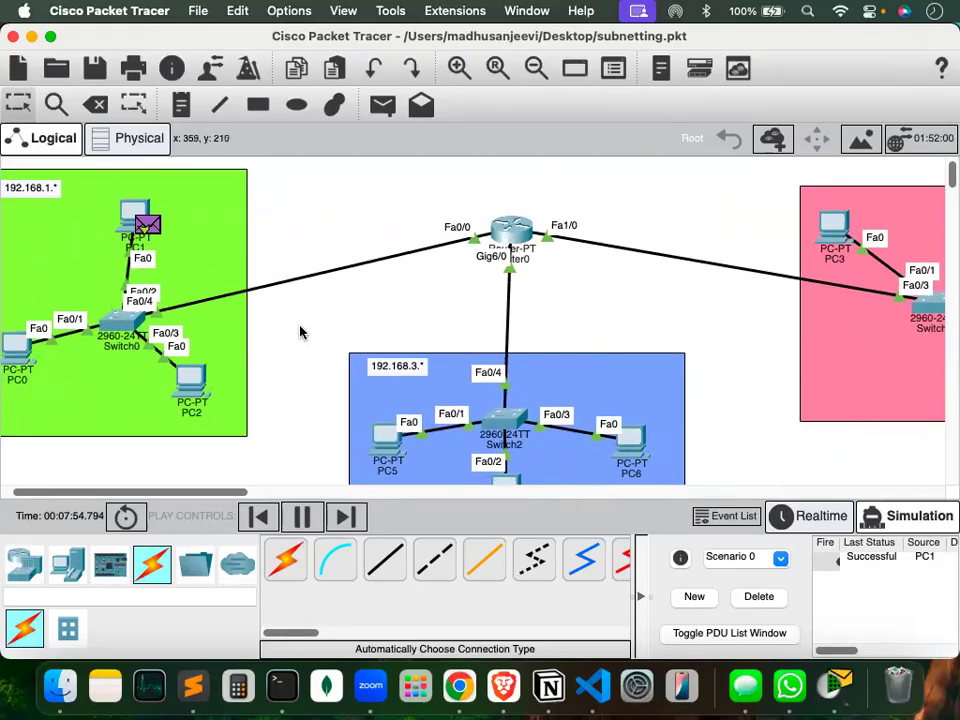
scroll(300, 332, "down", 2)
scroll(300, 332, "right", 10)
scroll(300, 332, "left", 10)
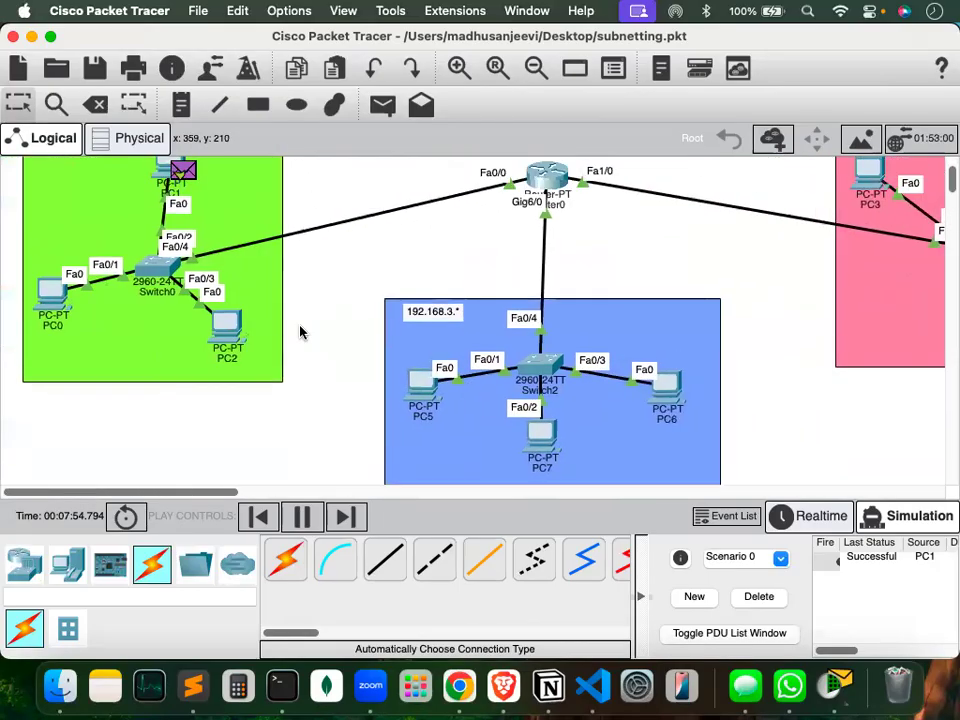
scroll(300, 332, "up", 3)
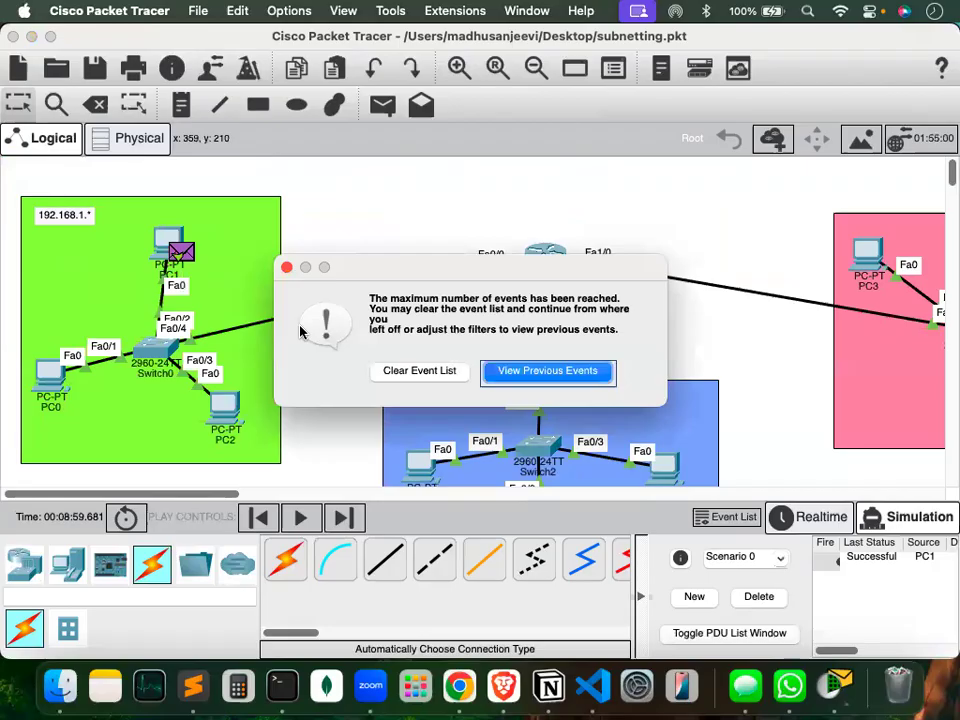
left_click(450, 372)
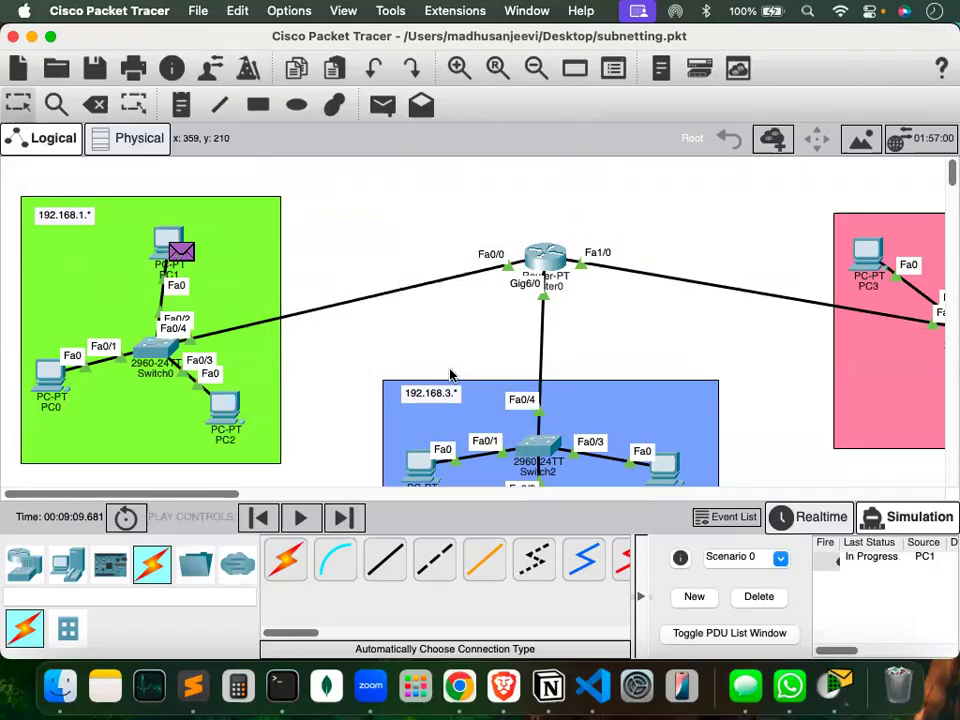
Inspect Router0's physical module slots and try to add a PT-ROUTER-NM-1CGE module to the first empty slot.
left_click(545, 263)
left_click(440, 68)
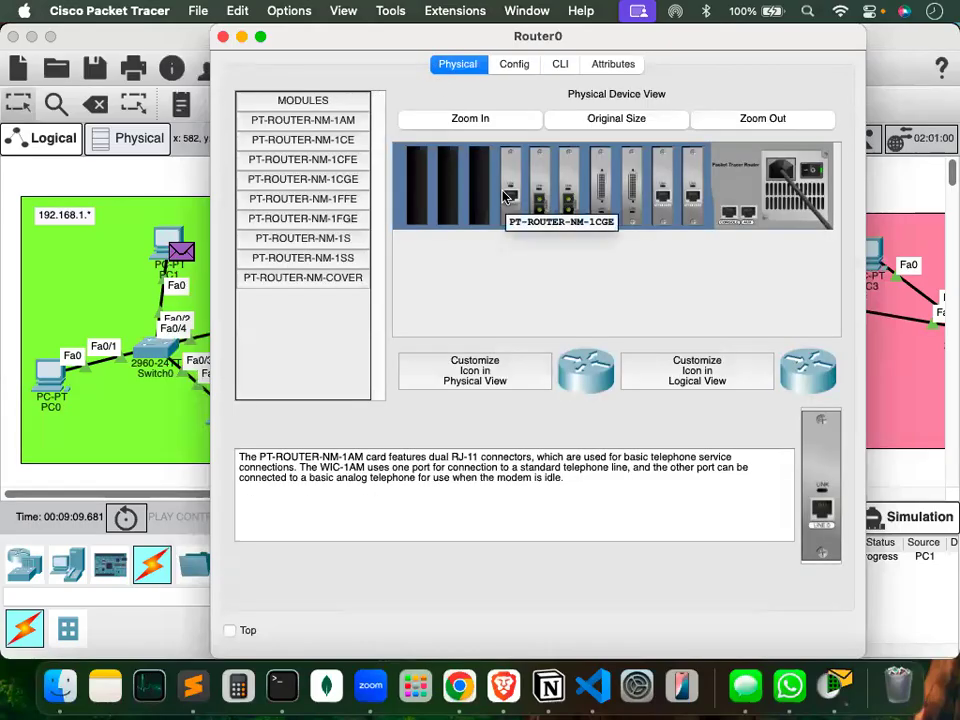
left_click_drag(309, 164, 415, 186)
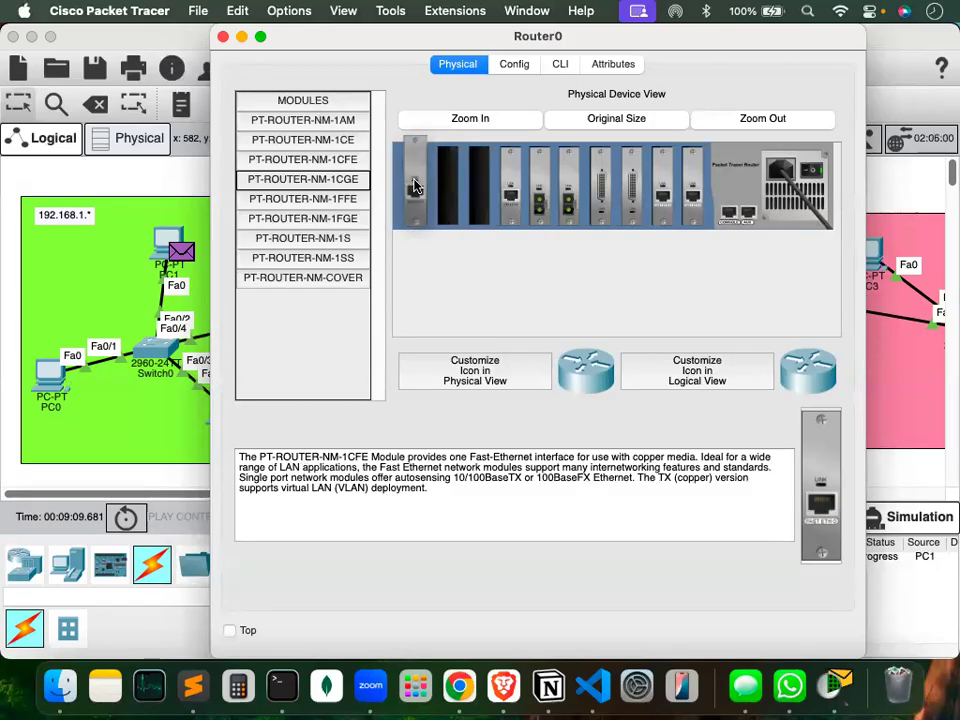
left_click_drag(415, 186, 415, 186)
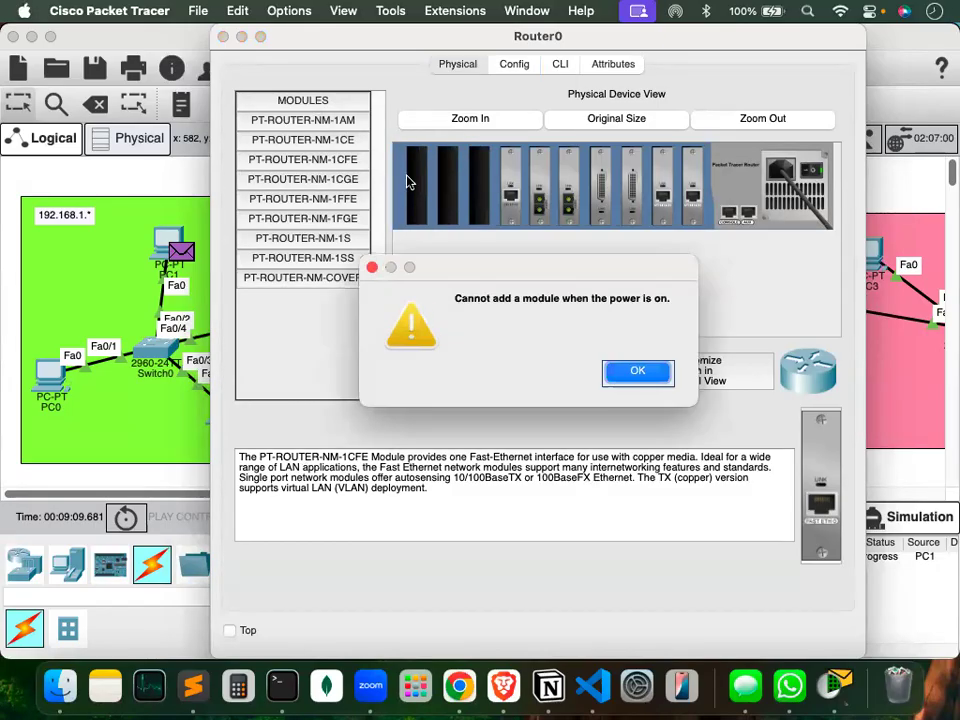
left_click(636, 371)
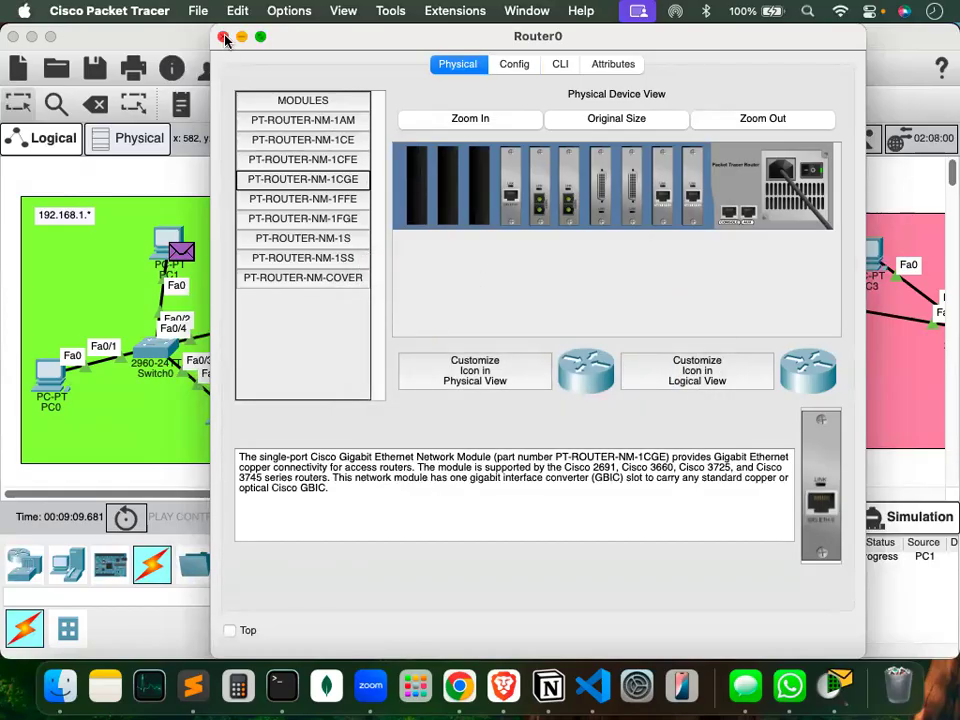
left_click(223, 36)
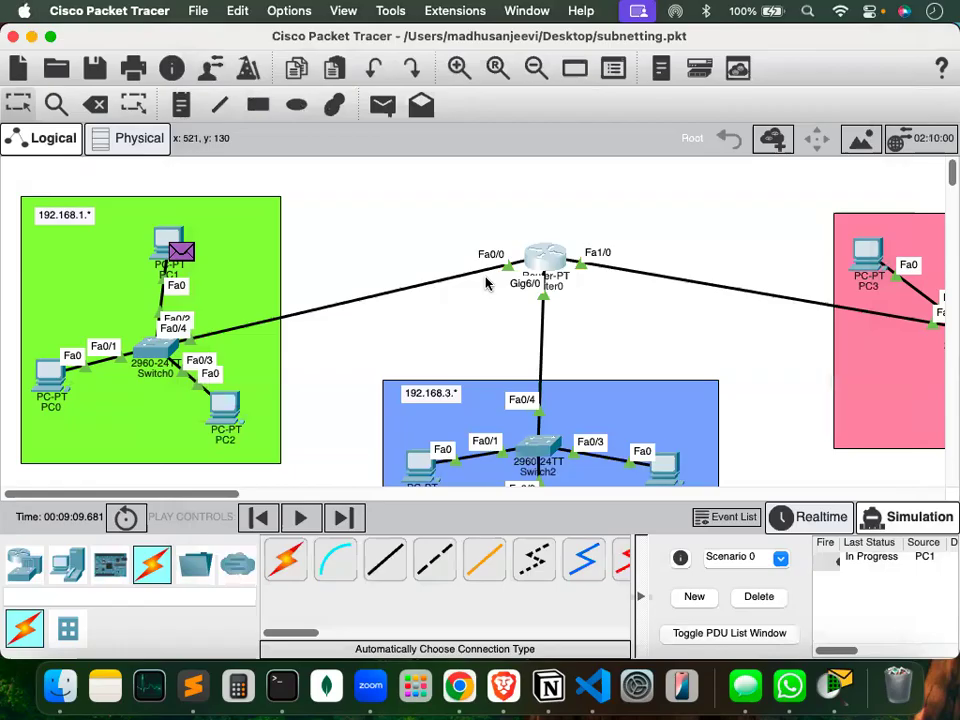
Place a 4331 router between the 192.168.1.* network and Router0, and try to install a NIM-ES2-4 module in it.
left_click(22, 563)
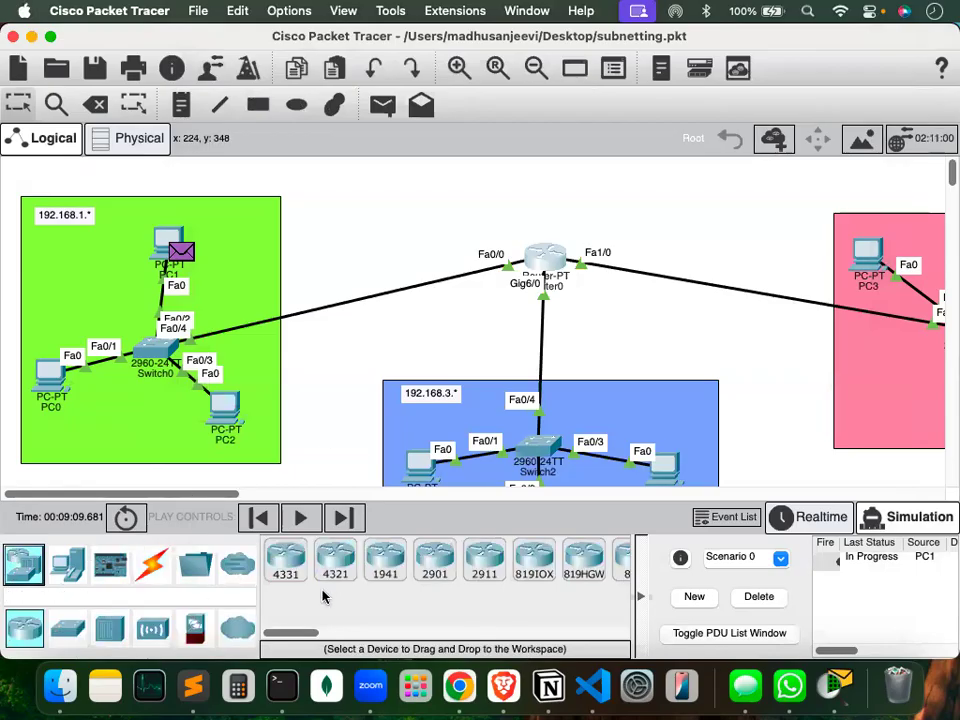
left_click_drag(285, 555, 347, 238)
left_click(346, 237)
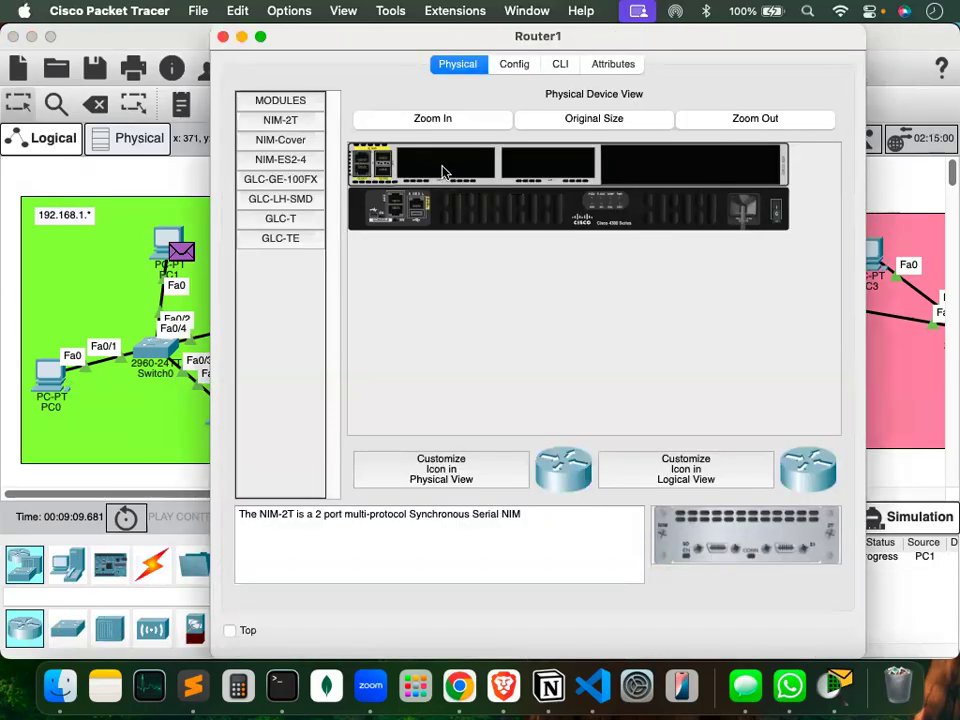
left_click_drag(248, 162, 452, 170)
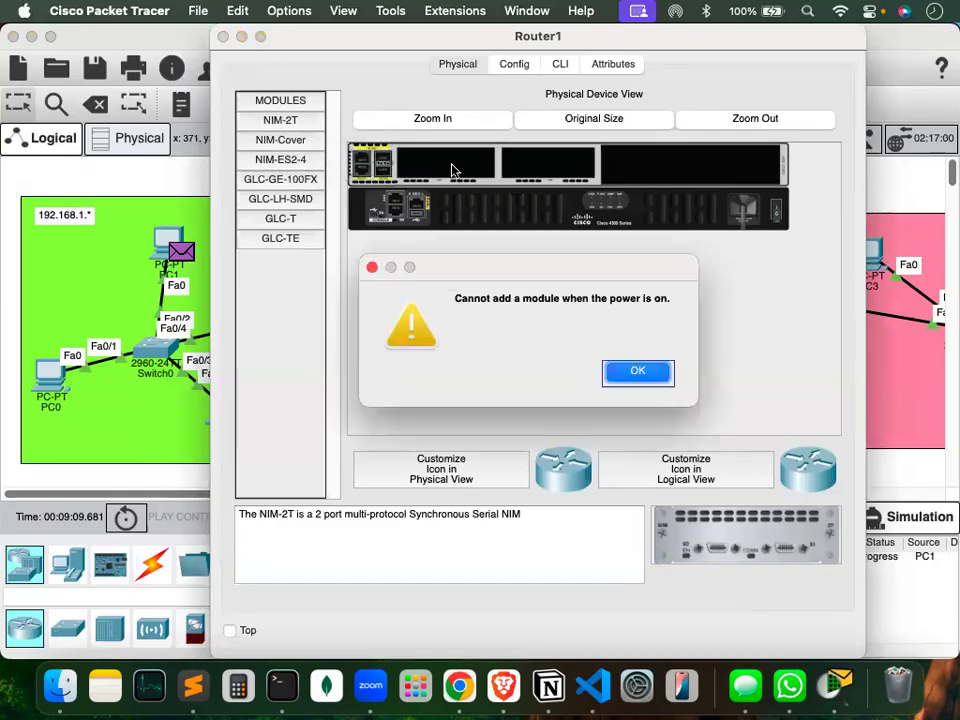
left_click(648, 371)
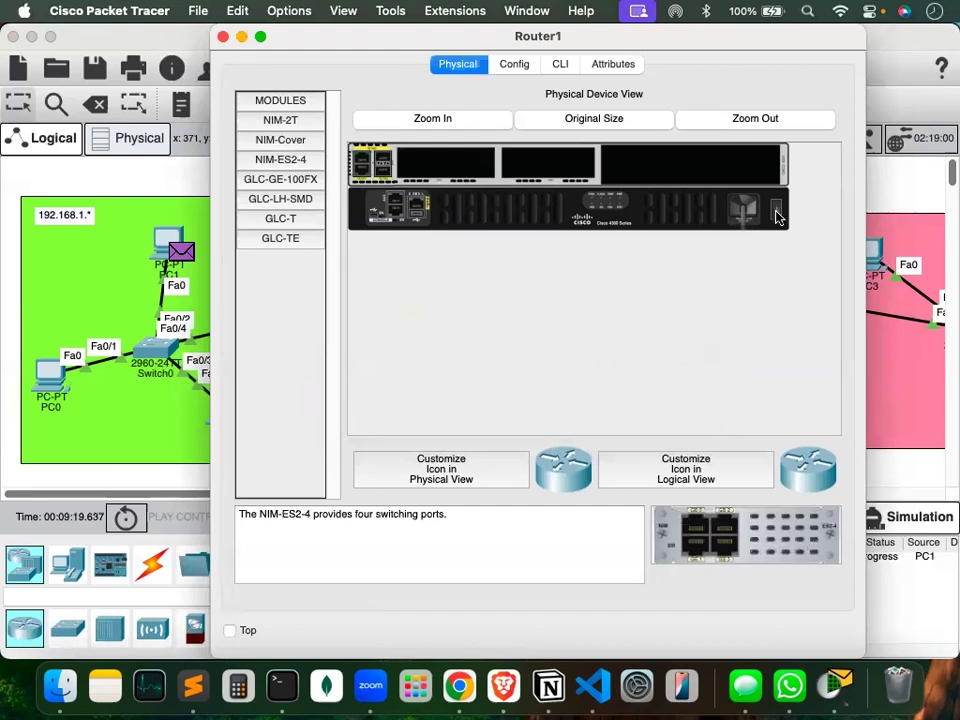
Power off Router1 and install a NIM-ES2-4 module in each of its two NIM slots.
left_click(280, 176)
left_click_drag(280, 161, 433, 161)
left_click_drag(296, 157, 545, 170)
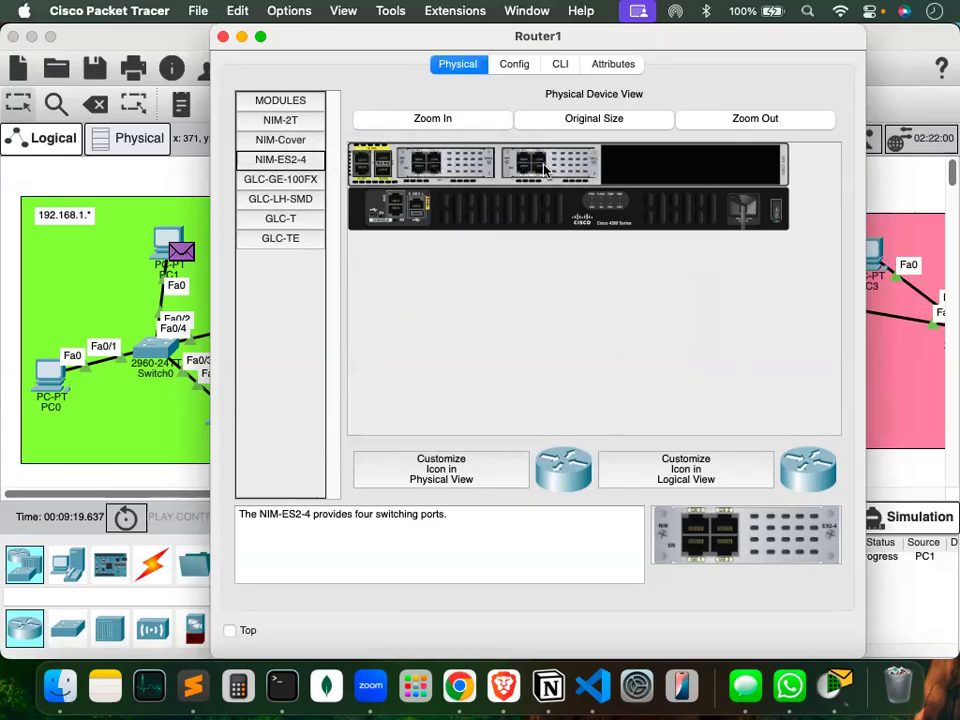
Try to fit the GLC-GE-100FX, GLC-LH-SMD, GLC-T and NIM-2T modules into Router1's remaining large slot, and close its device window.
left_click(265, 181)
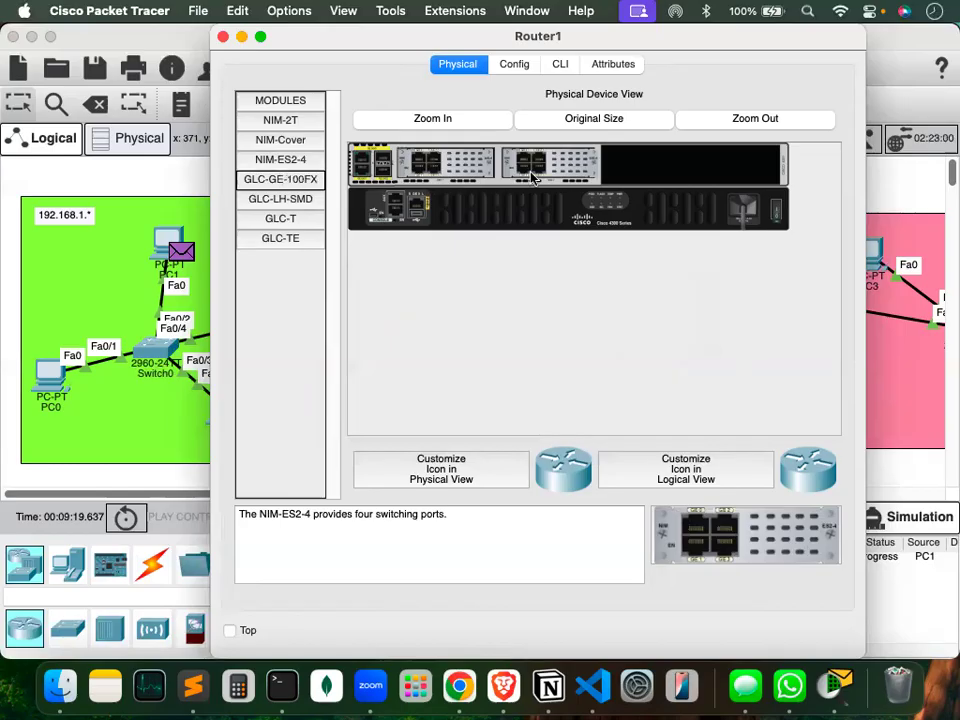
left_click(262, 200)
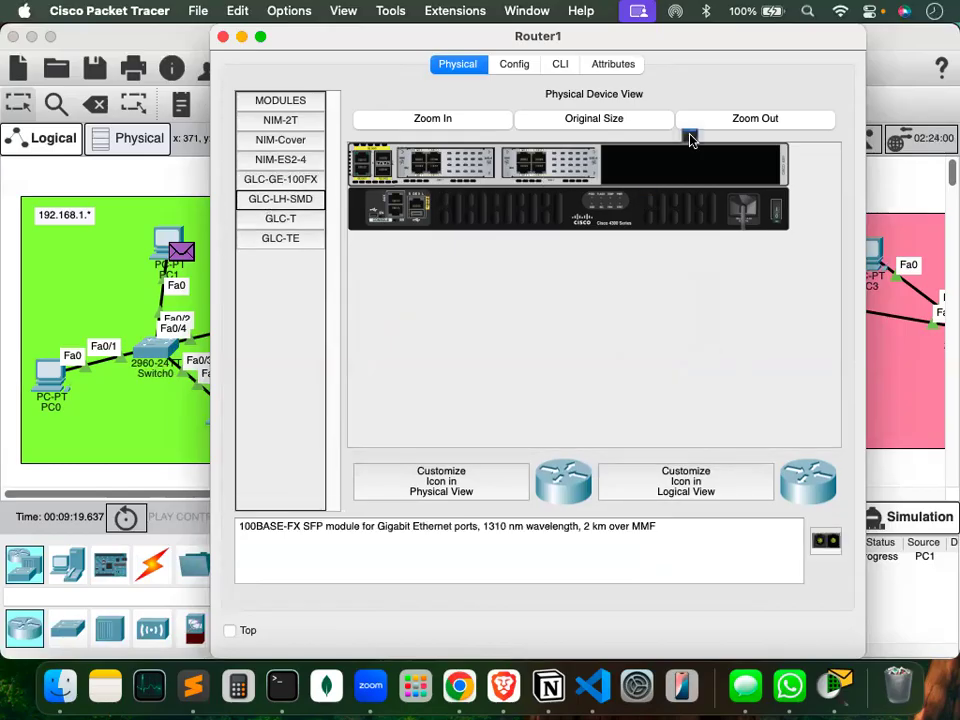
left_click(287, 216)
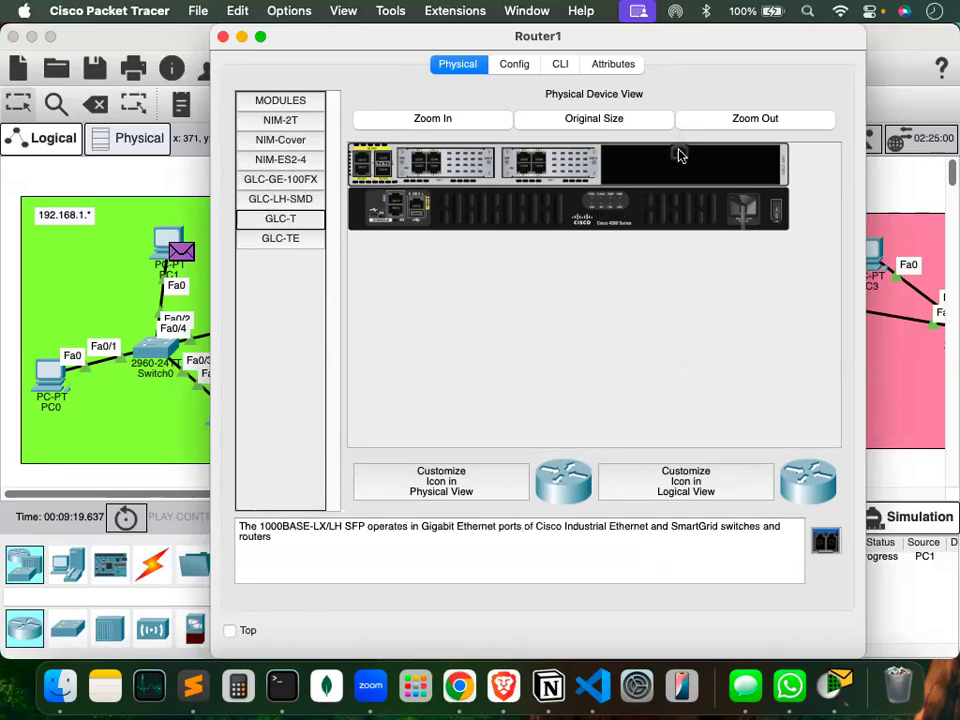
left_click_drag(268, 122, 656, 171)
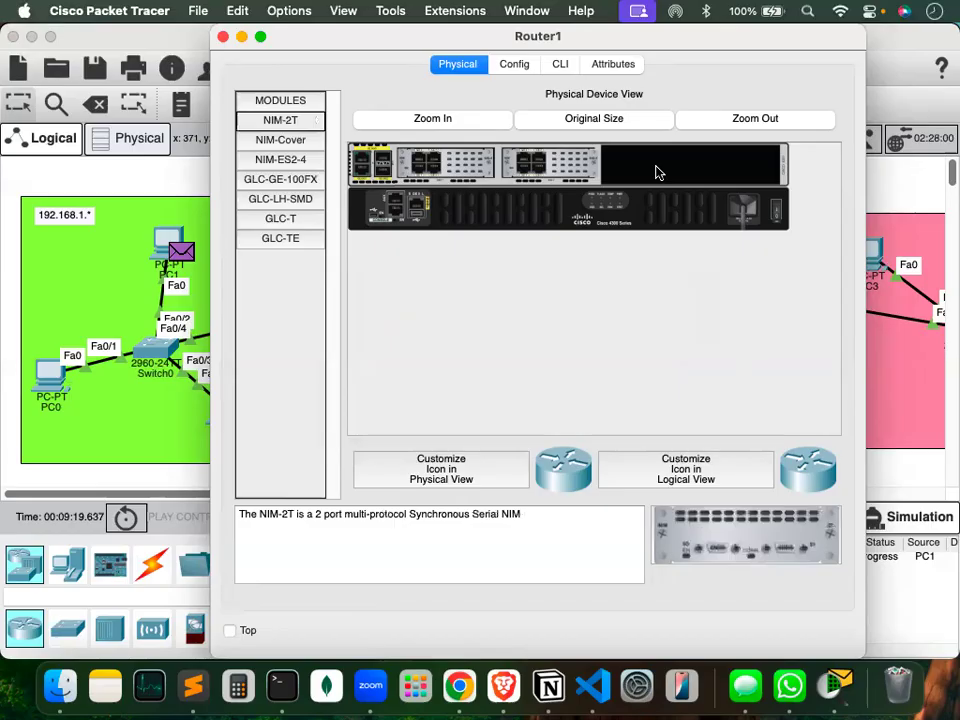
left_click(222, 36)
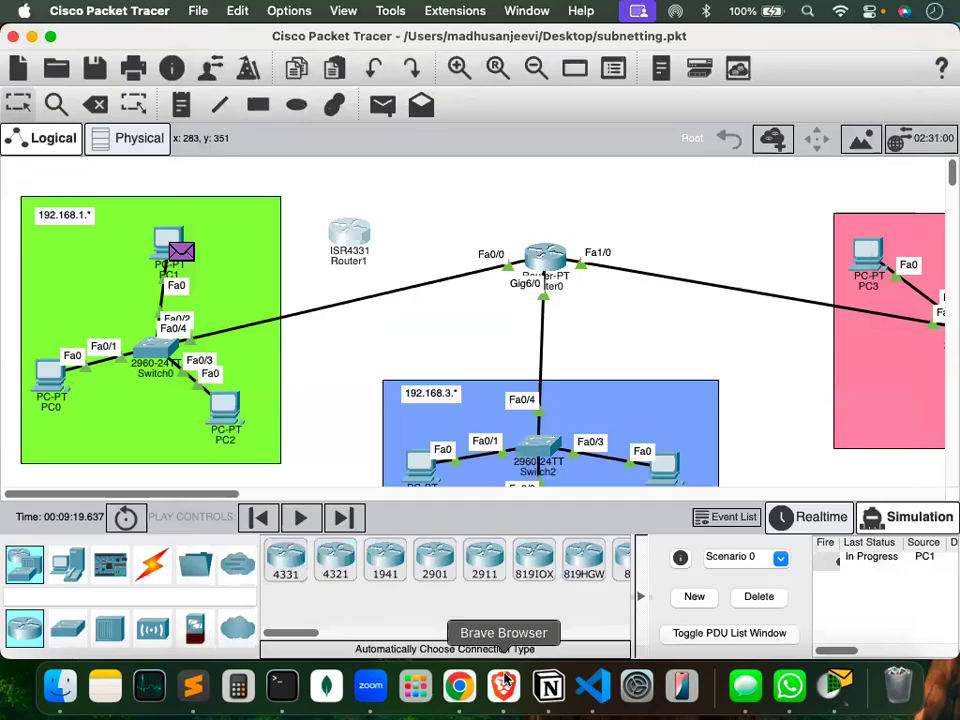
Switch to Chrome and search Google for "cisco 4331 router price".
left_click(460, 688)
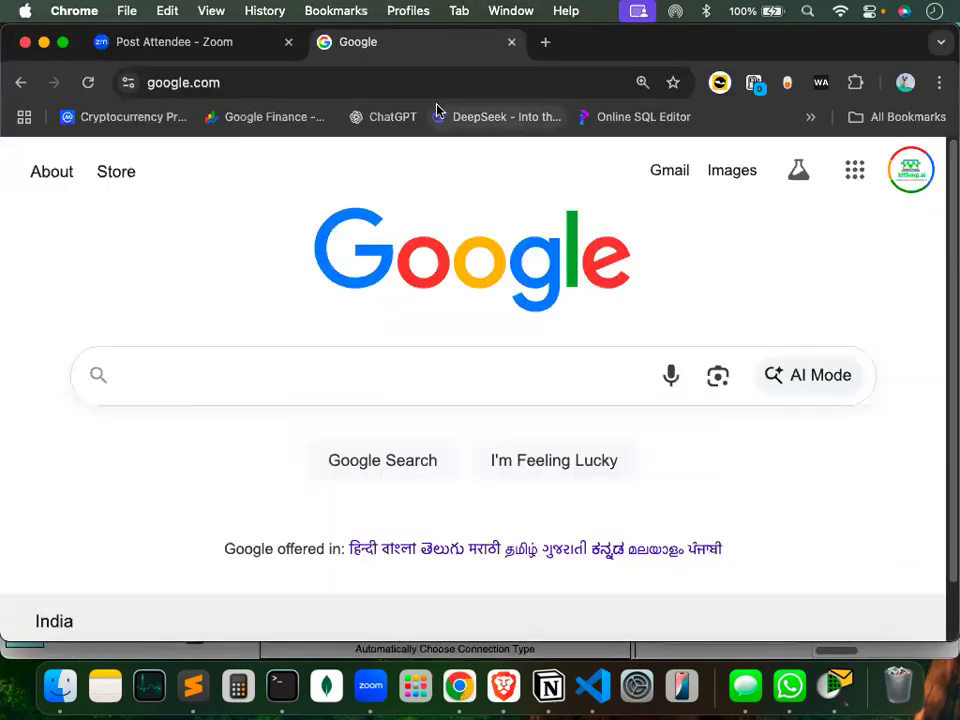
left_click(429, 82)
left_click(356, 378)
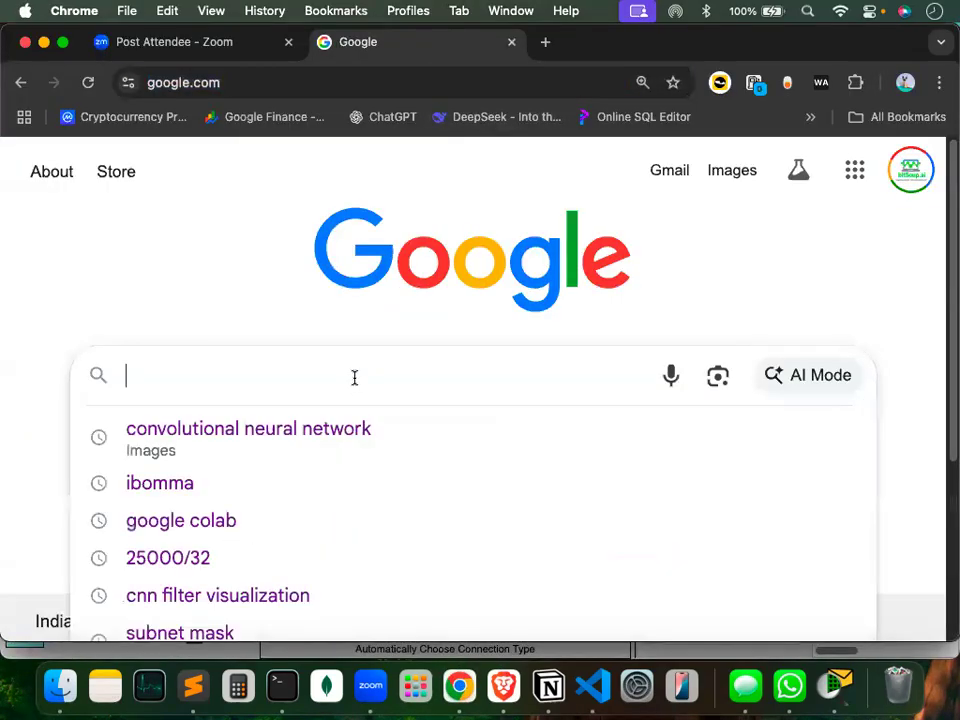
type("cisco 4")
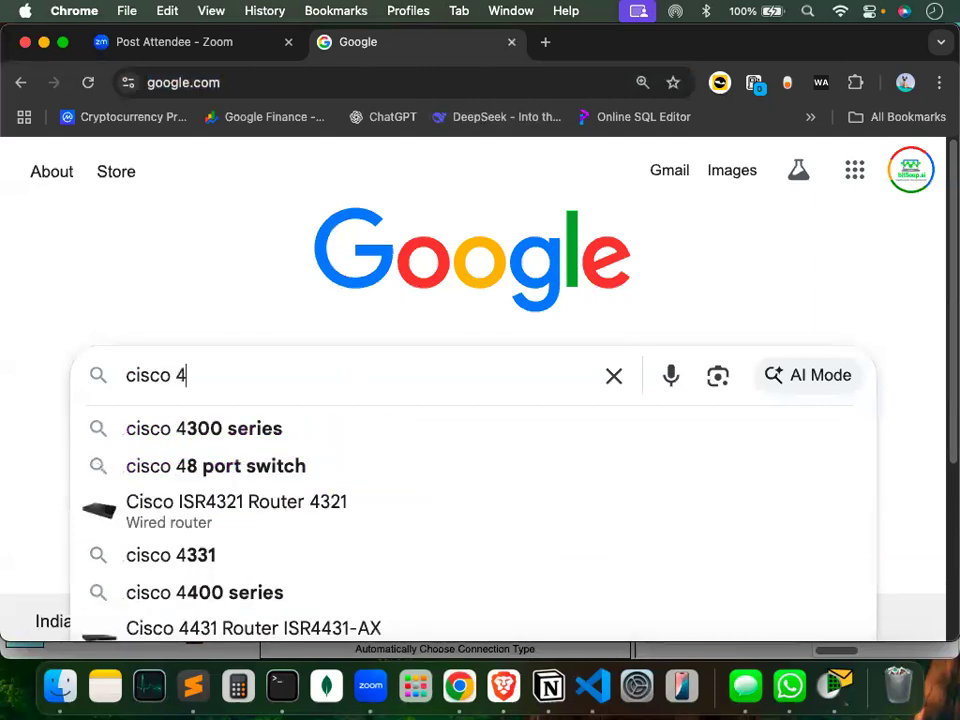
type("331 router co")
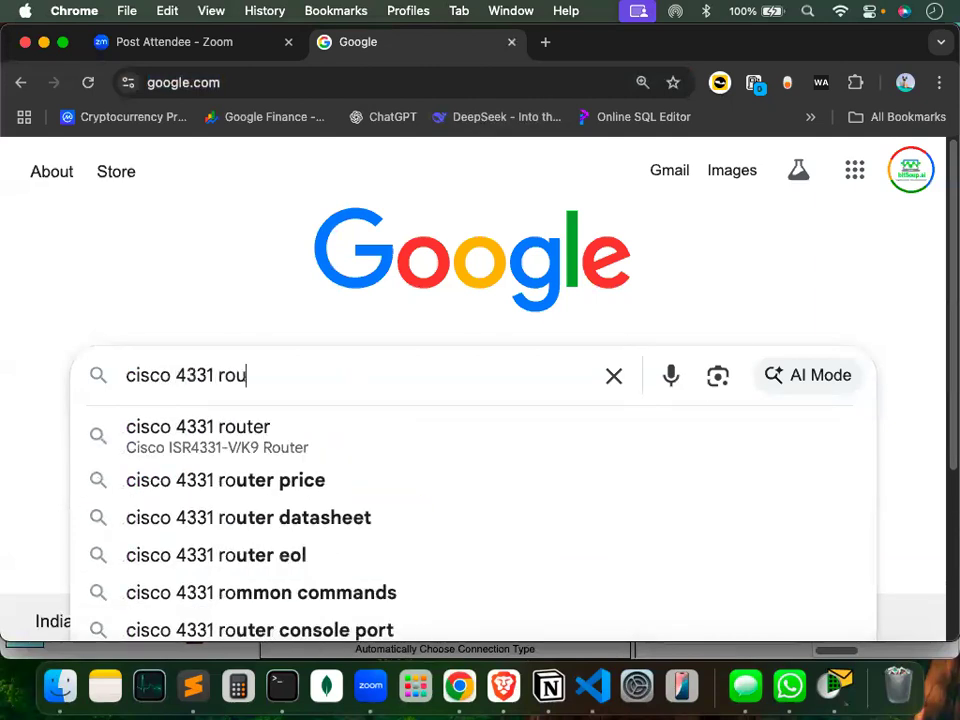
key("BackSpace")
key("BackSpace")
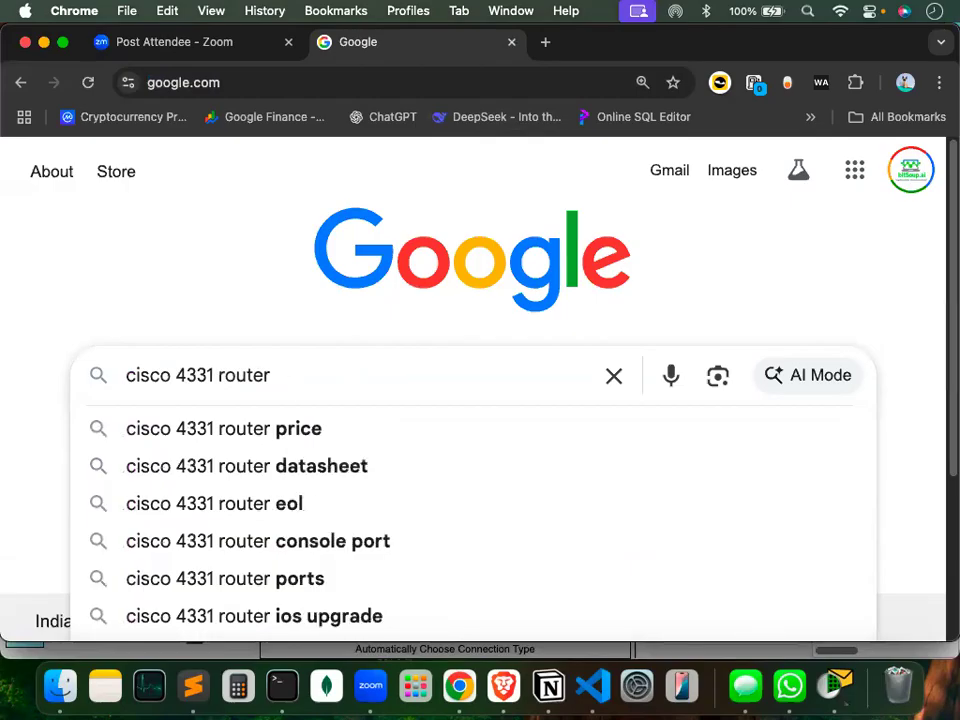
type("price")
key("Return")
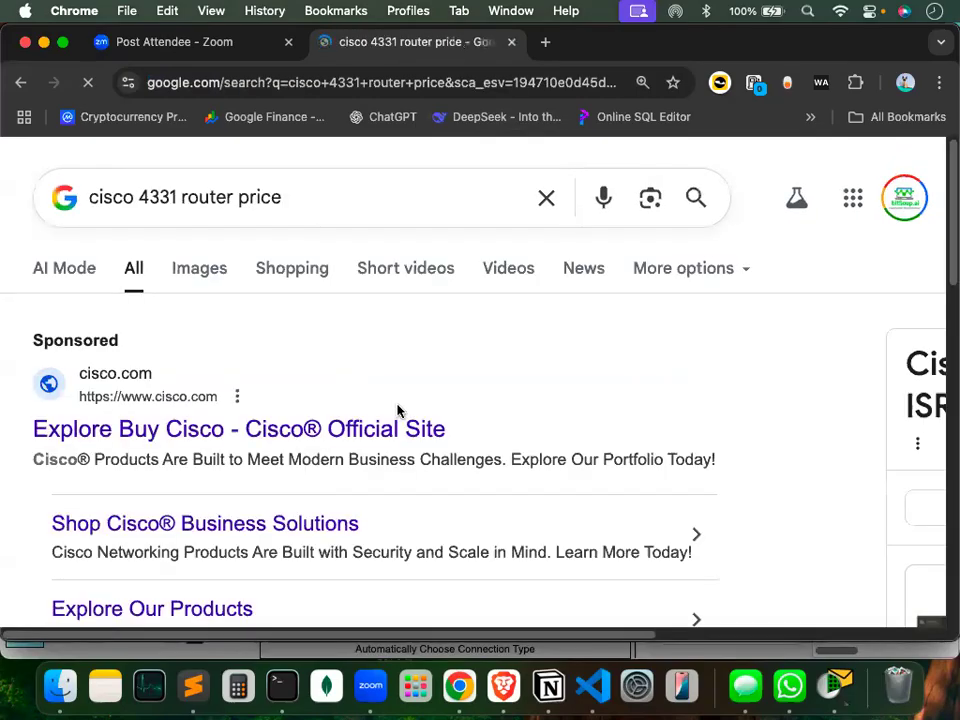
Review the web and image results for Cisco 4331 router prices.
scroll(390, 405, "down", 6)
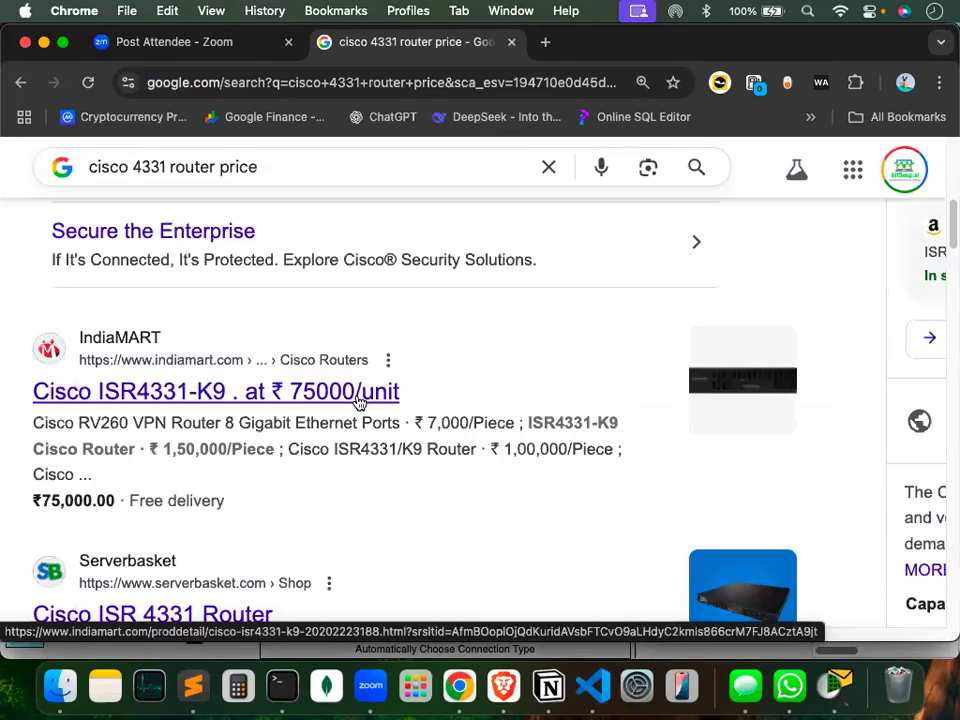
scroll(358, 401, "up", 6)
left_click(205, 268)
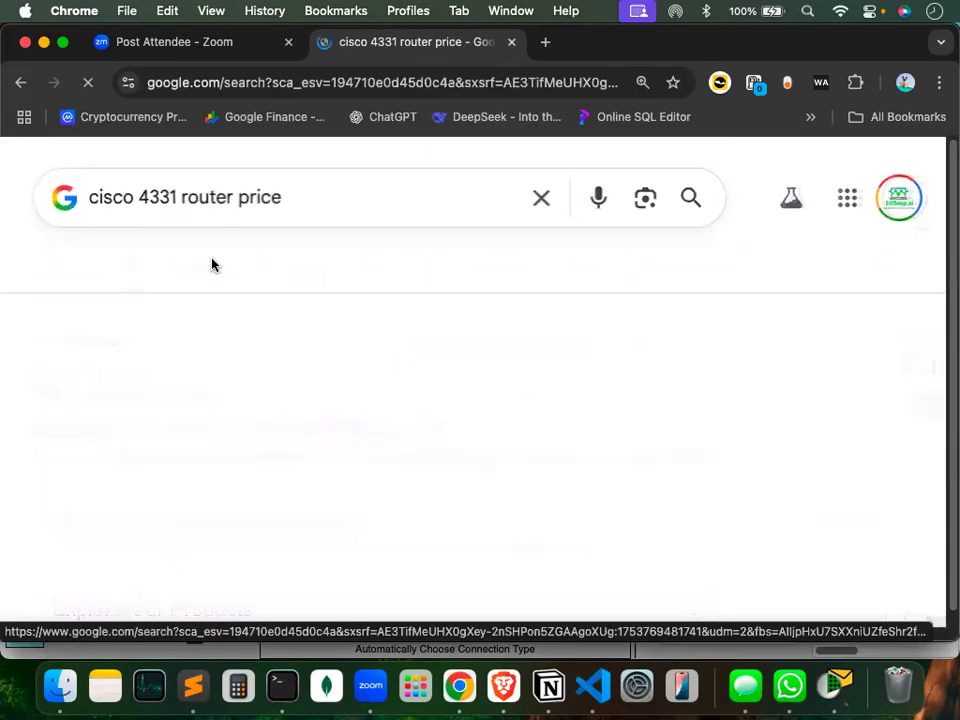
scroll(460, 417, "down", 3)
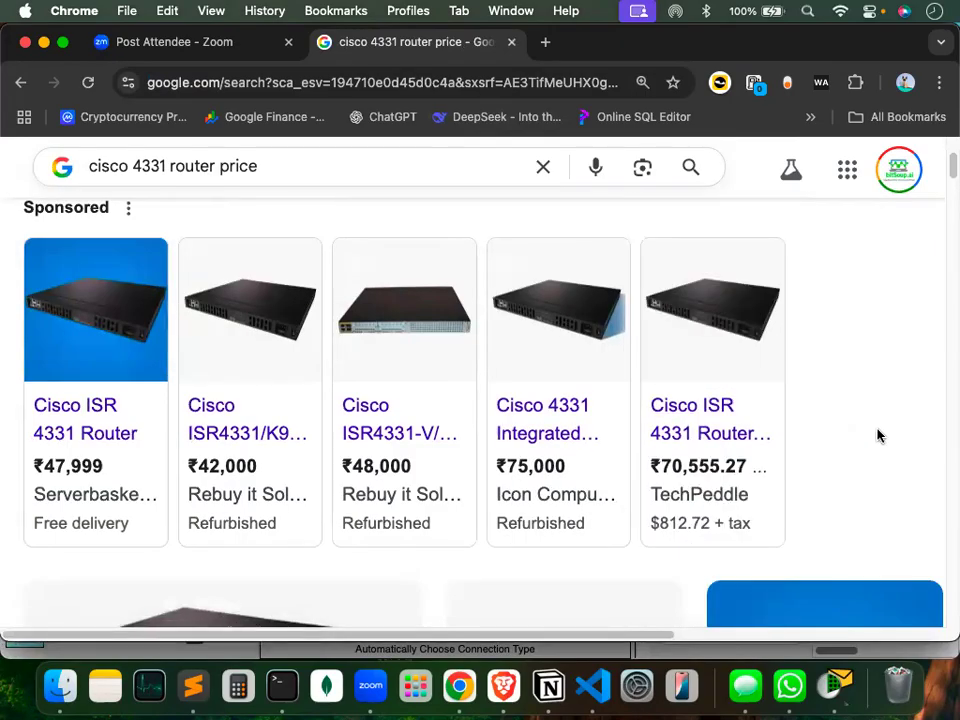
Open the TechPeddle listing for the Cisco ISR 4331 Router and examine its photos, specifications and price.
left_click(717, 410)
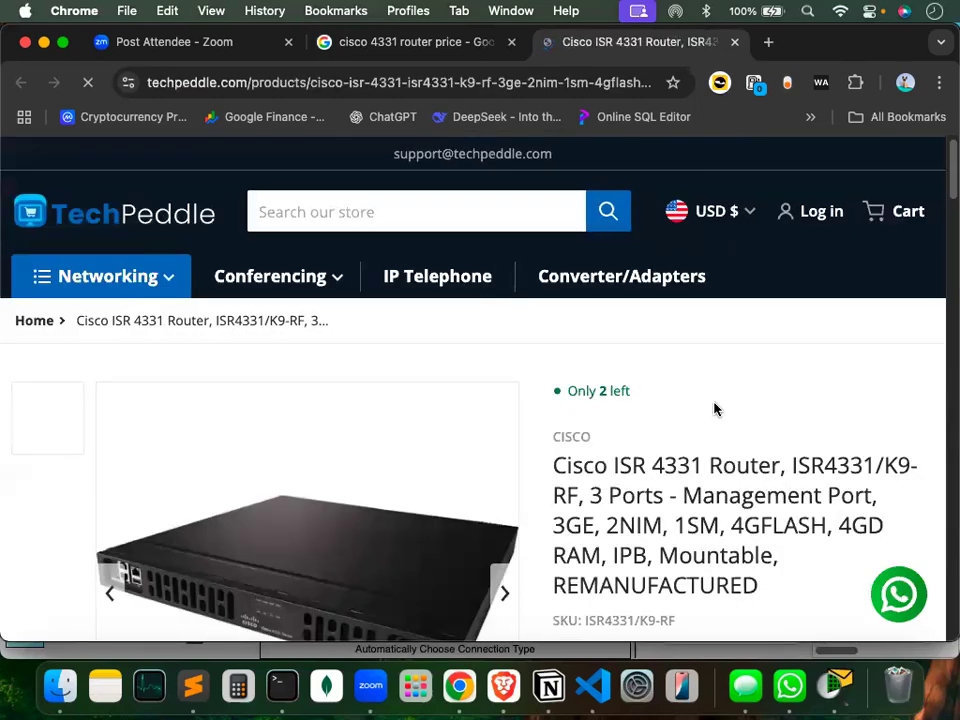
scroll(714, 408, "down", 5)
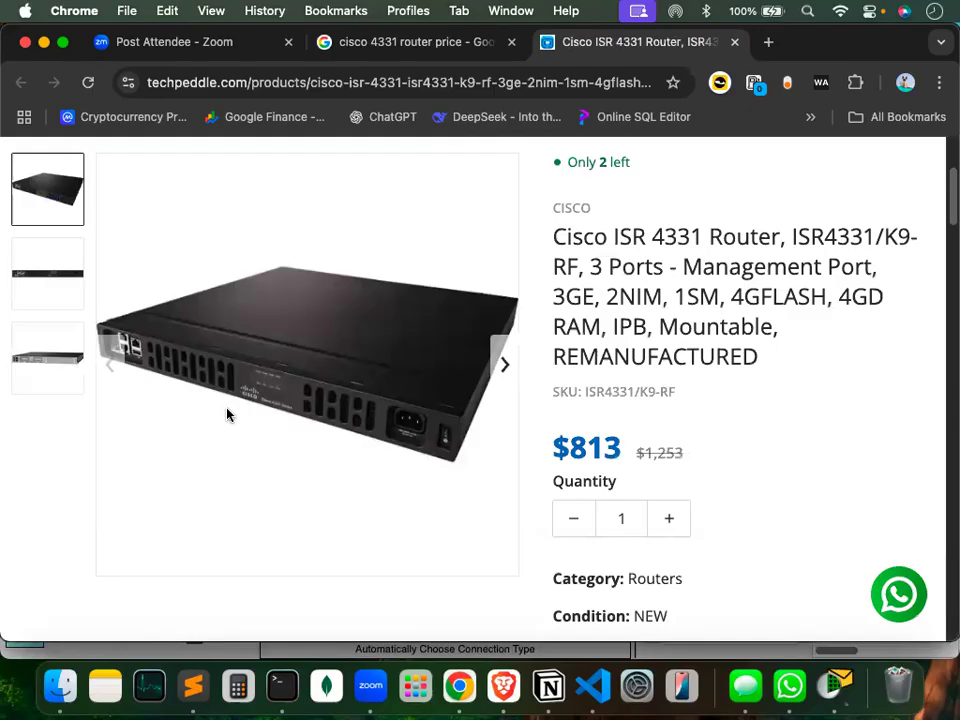
scroll(227, 414, "down", 2)
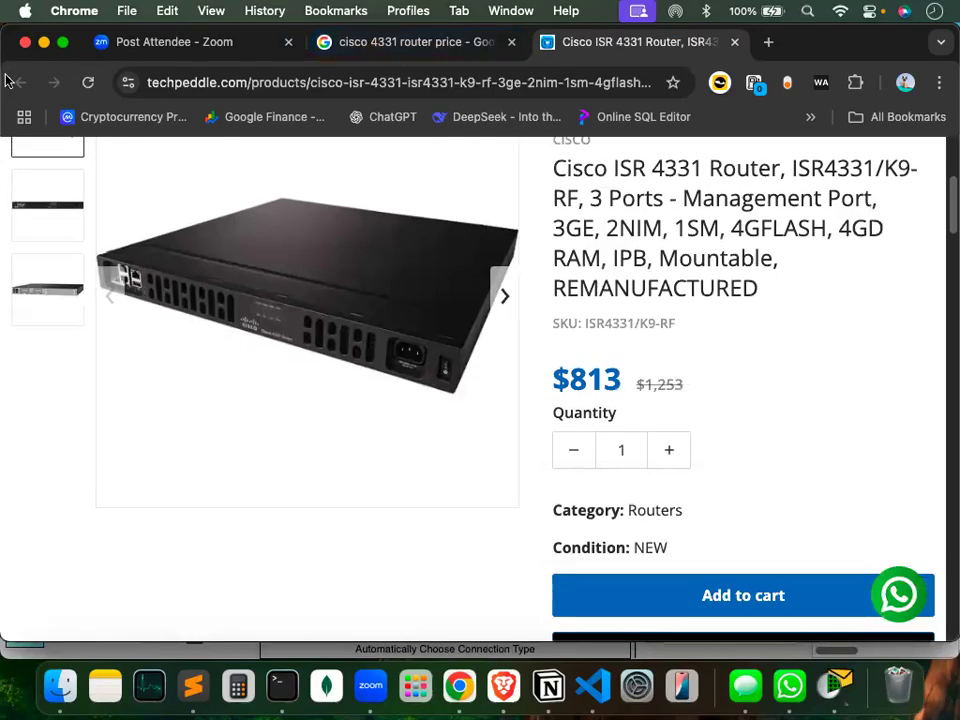
Return to the Google results page and search for "cisco pt router price".
left_click(380, 42)
left_click_drag(134, 167, 317, 170)
type("Pt")
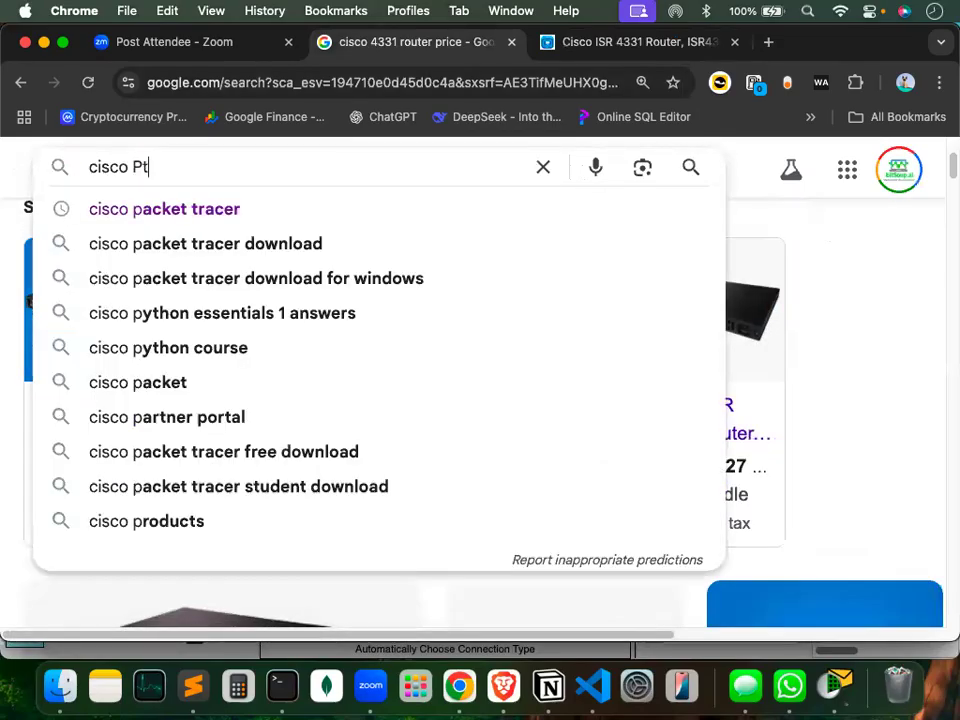
type("-r")
key("Down")
key("Down")
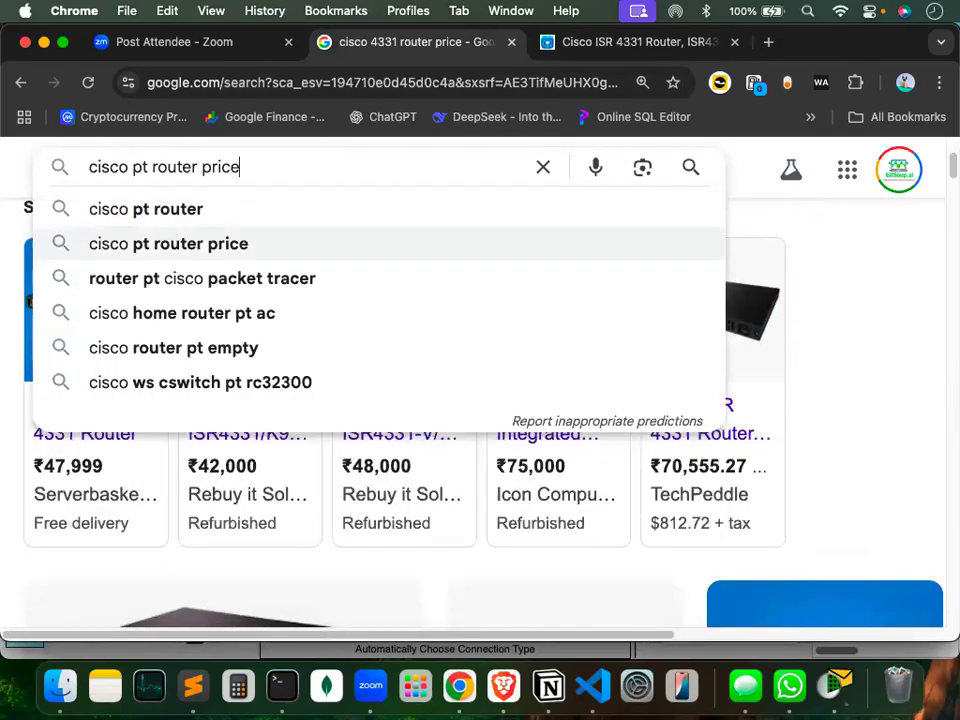
key("Return")
Review the image and web results for Cisco PT router prices.
scroll(318, 363, "down", 3)
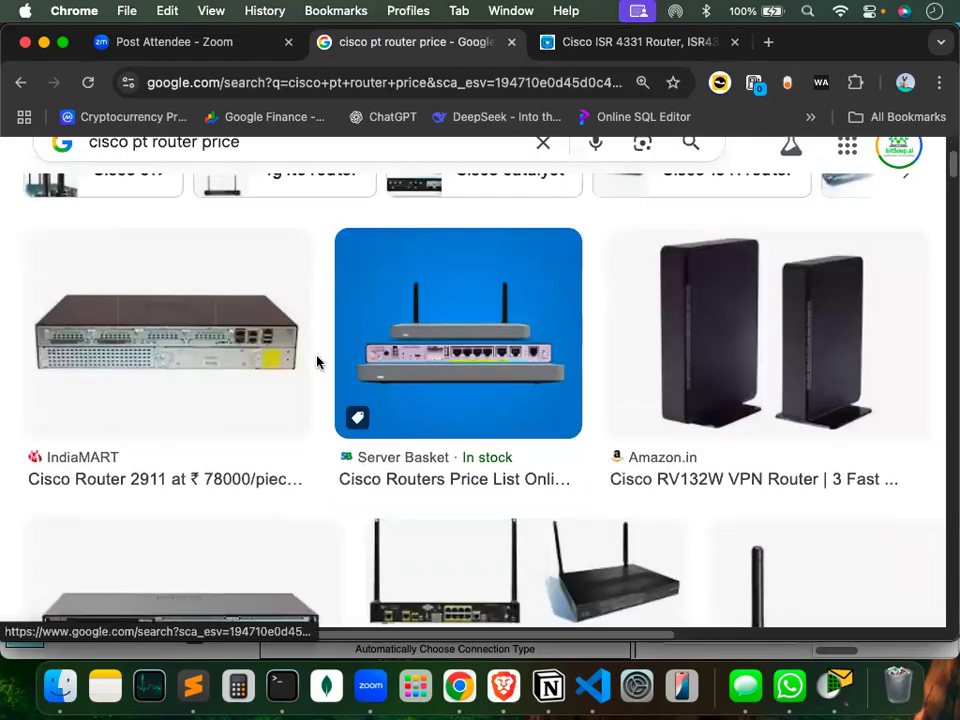
scroll(318, 363, "down", 5)
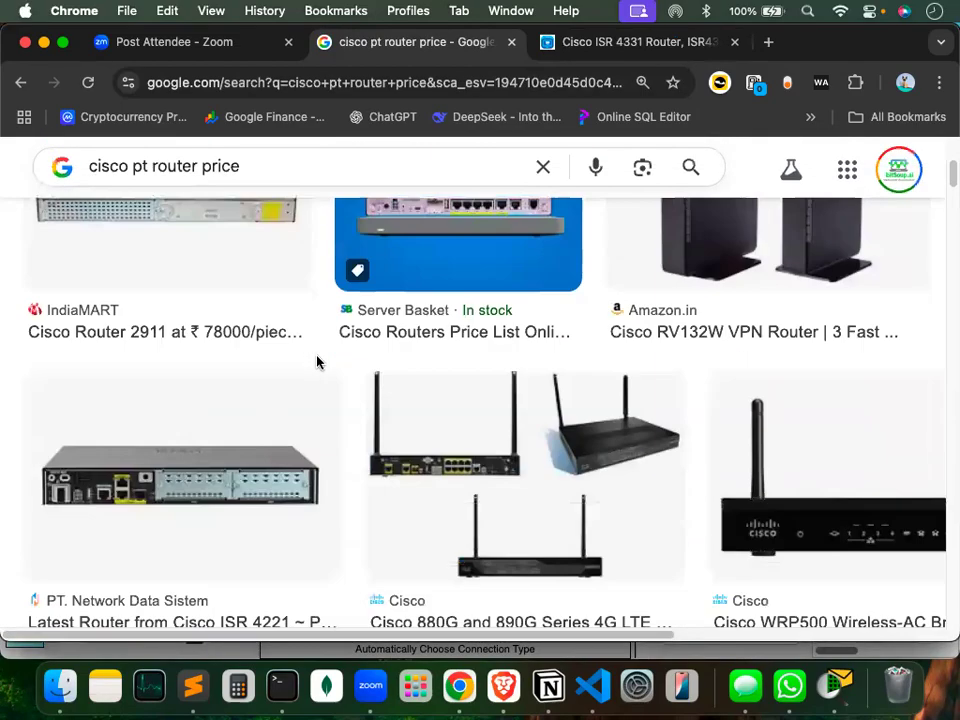
scroll(318, 364, "down", 4)
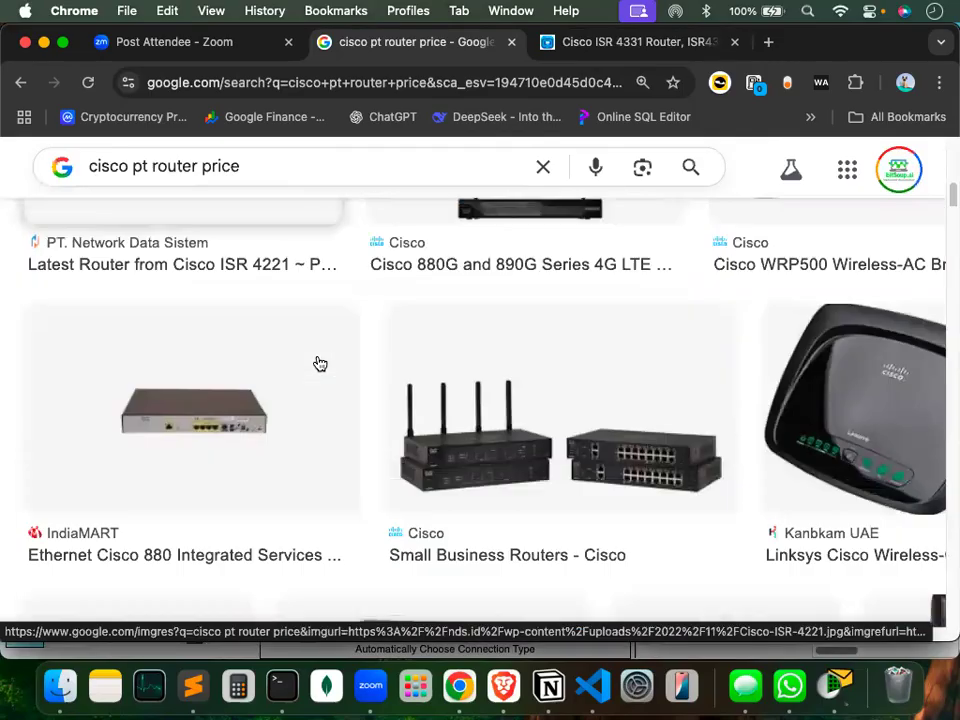
scroll(317, 364, "up", 15)
left_click(133, 272)
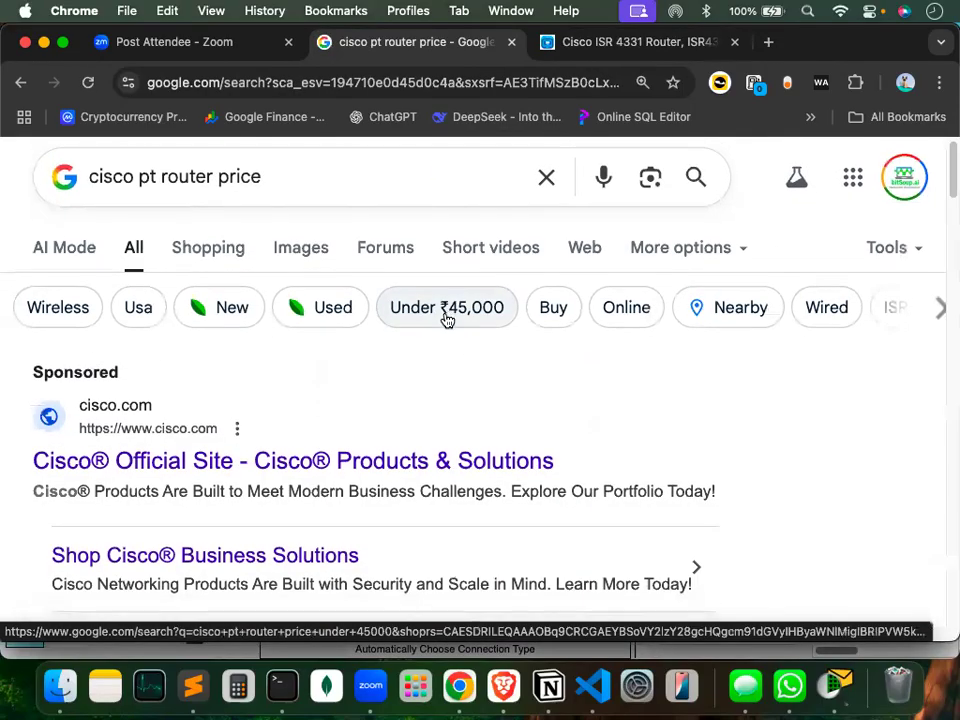
scroll(450, 315, "down", 10)
scroll(453, 308, "up", 2)
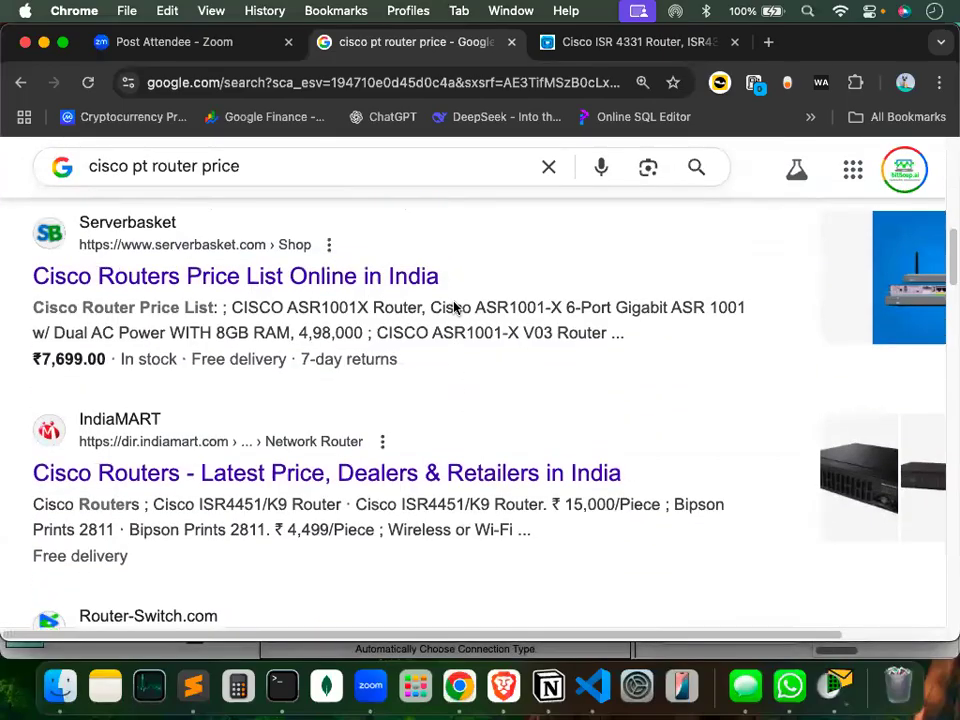
scroll(453, 308, "up", 10)
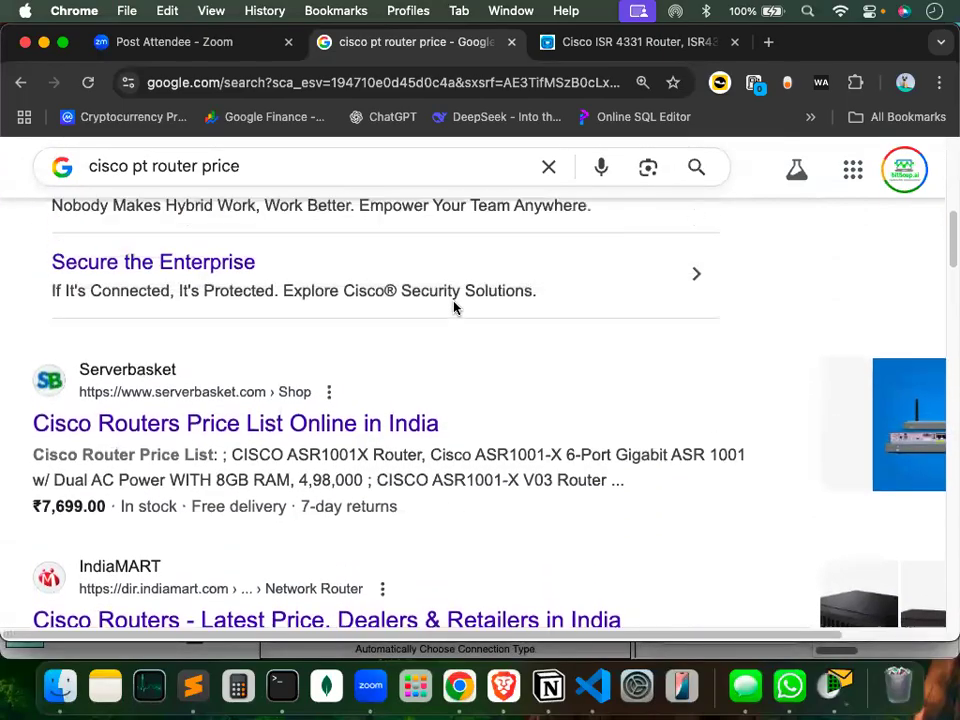
Go back to the image results and preview the Cisco ISR 4221 and the Cisco 880G and 890G Series routers.
left_click(302, 279)
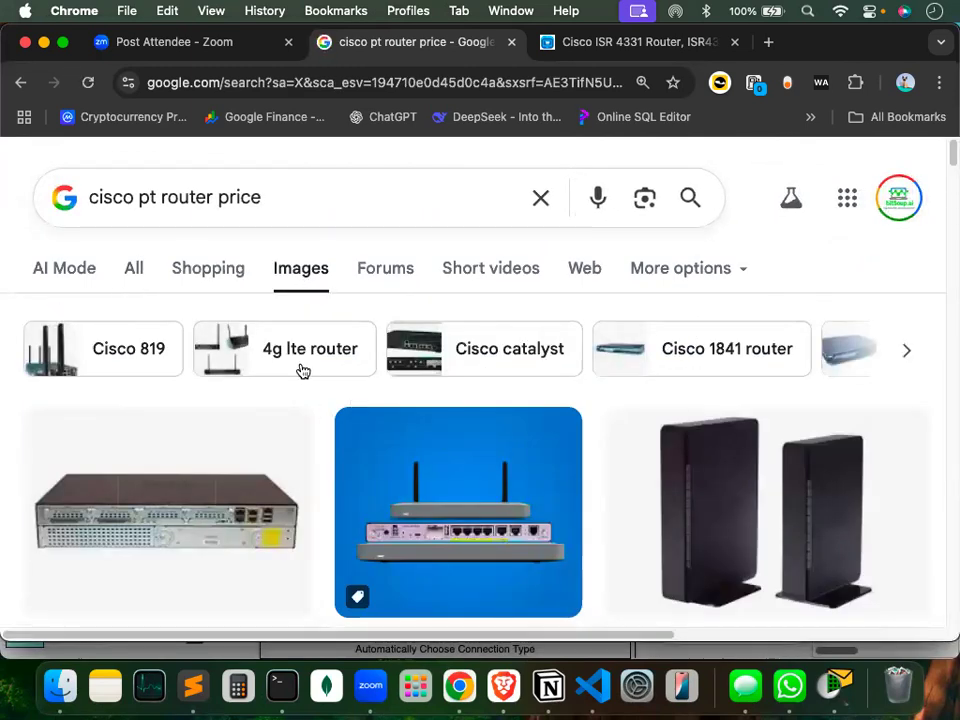
scroll(300, 375, "down", 3)
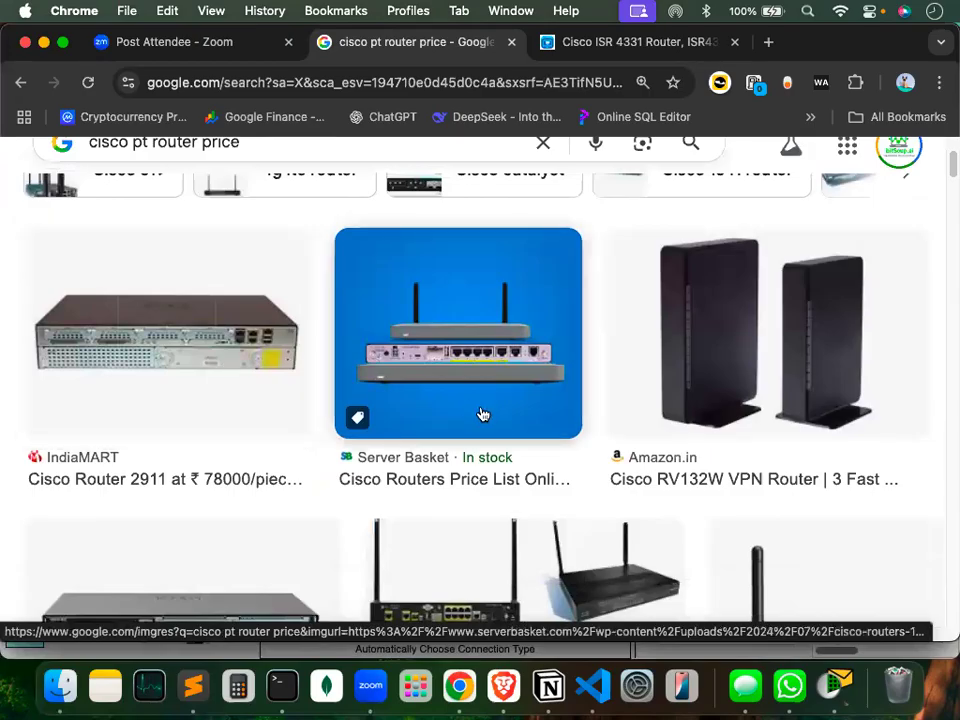
scroll(482, 414, "down", 4)
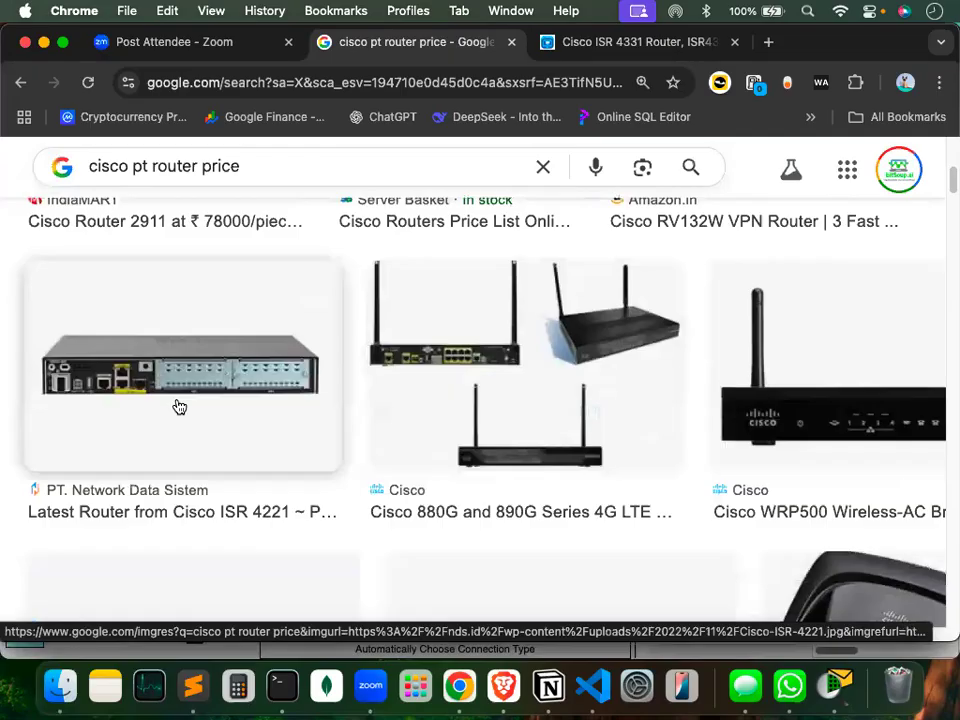
left_click(179, 407)
scroll(176, 407, "down", 3)
scroll(634, 443, "down", 3)
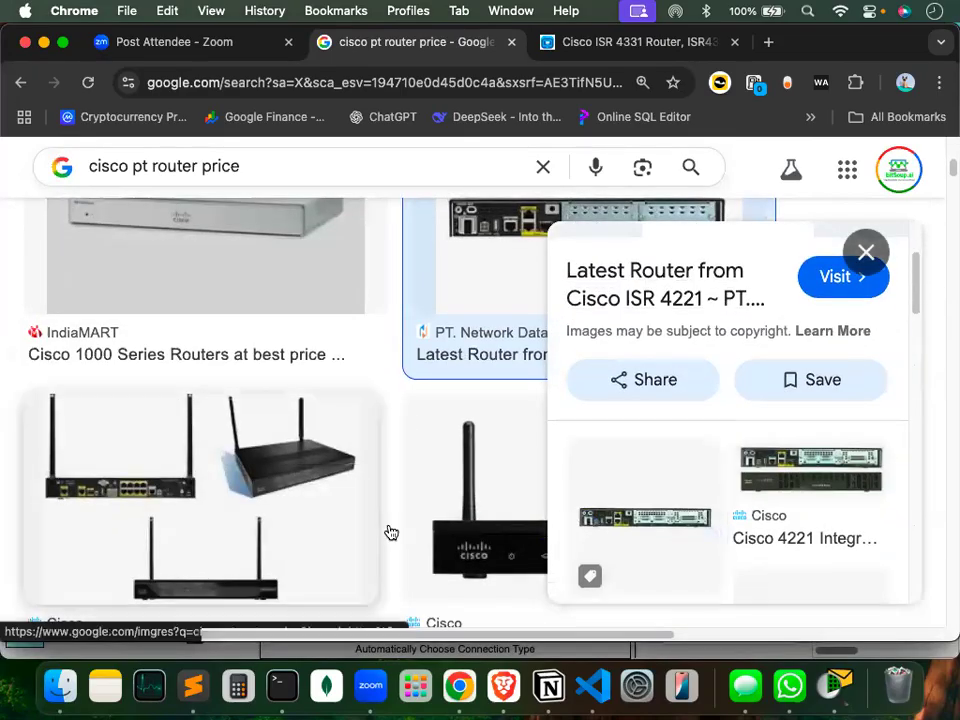
scroll(391, 532, "down", 4)
left_click(253, 341)
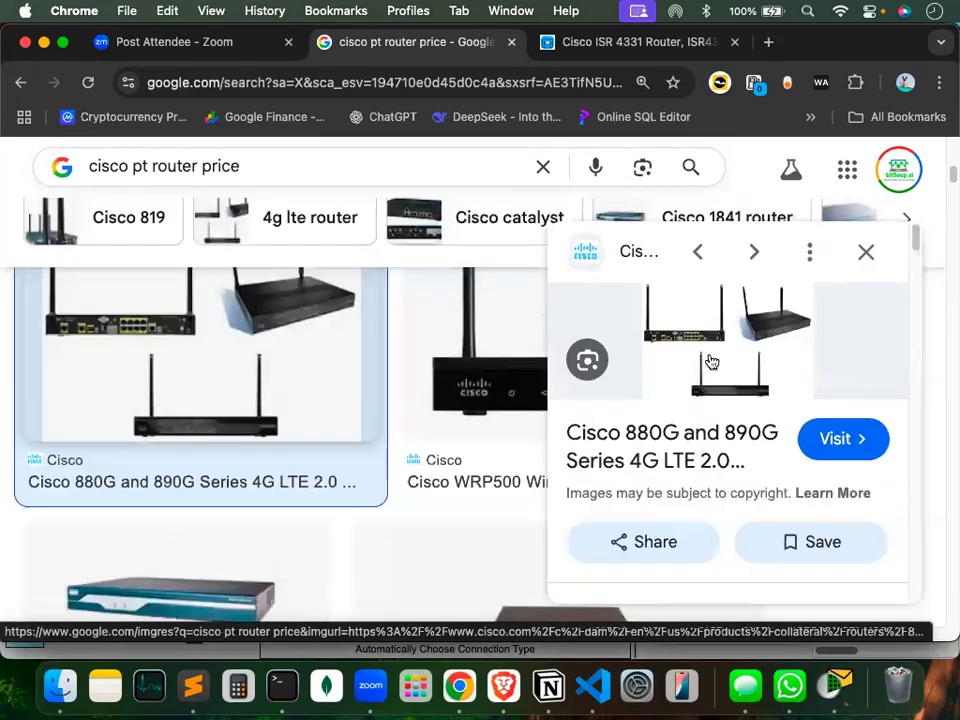
Switch to Cisco Packet Tracer and place a 2911 router in the empty space beside the 192.168.3.* network.
key("super+Tab")
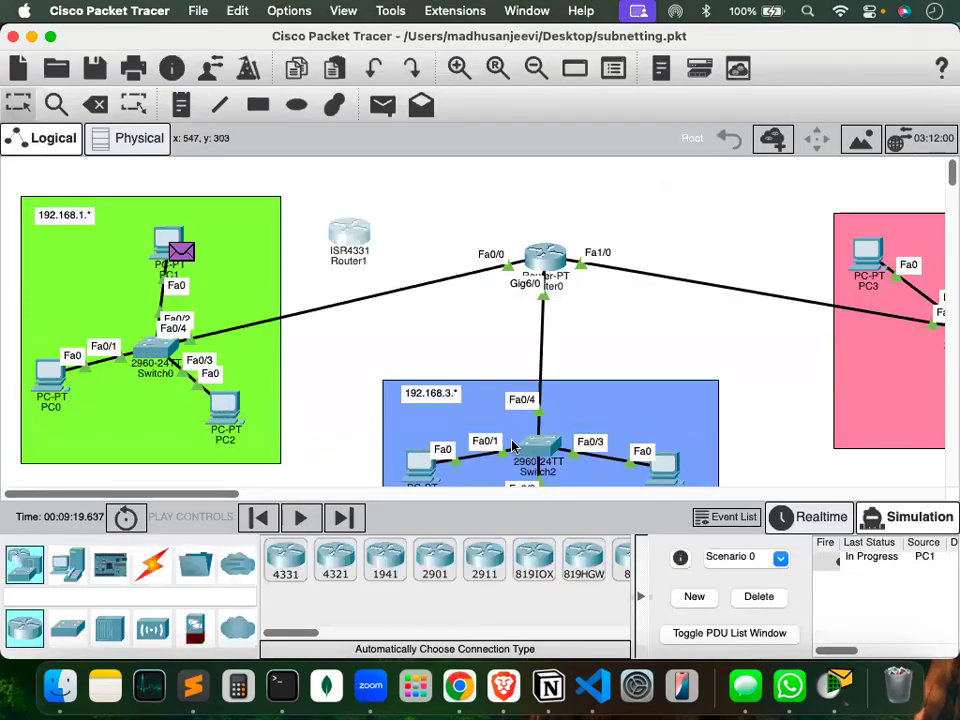
scroll(513, 444, "down", 3)
scroll(332, 566, "right", 2)
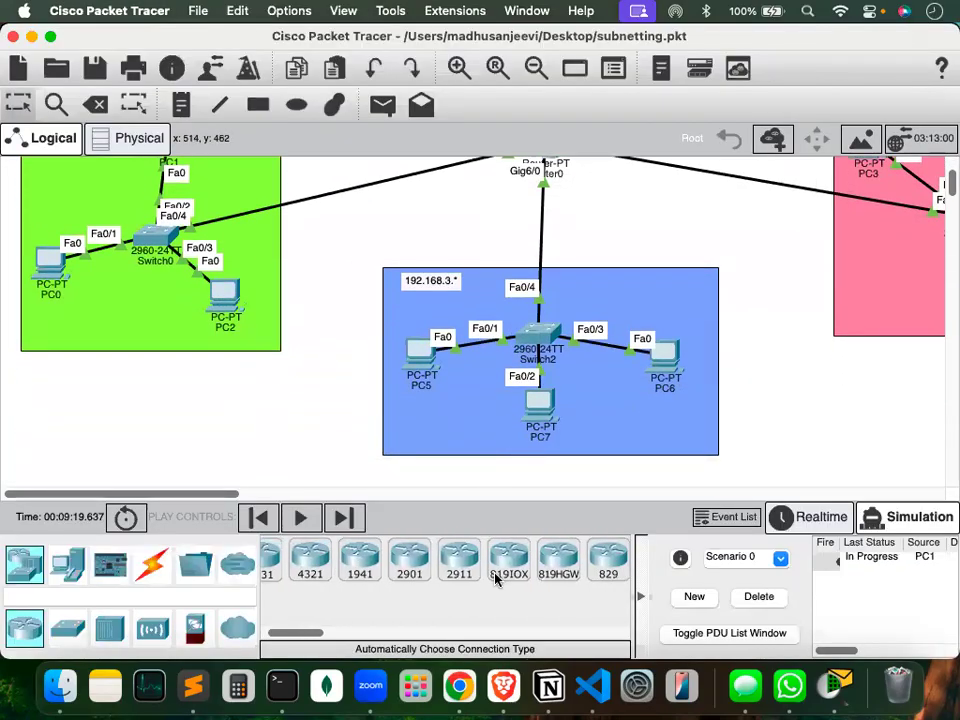
scroll(491, 568, "right", 3)
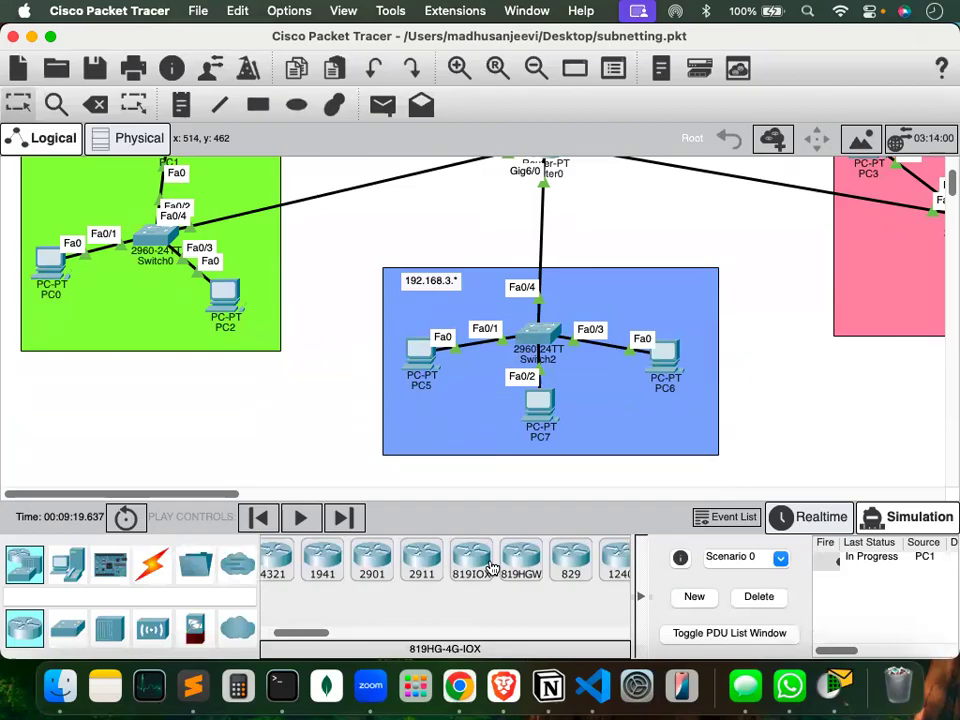
left_click(421, 560)
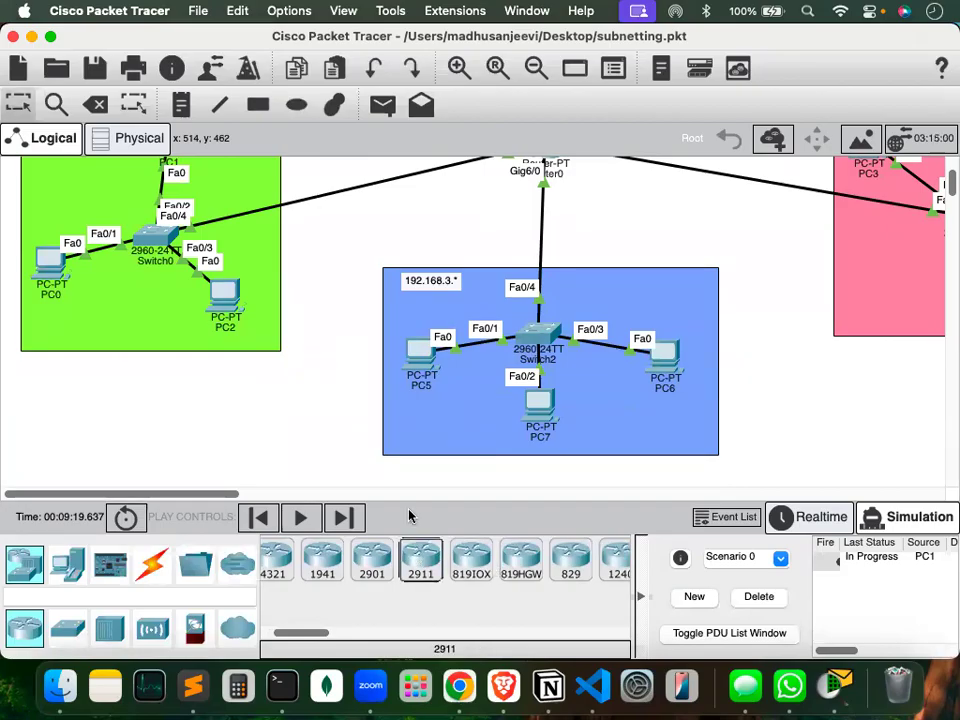
left_click(322, 383)
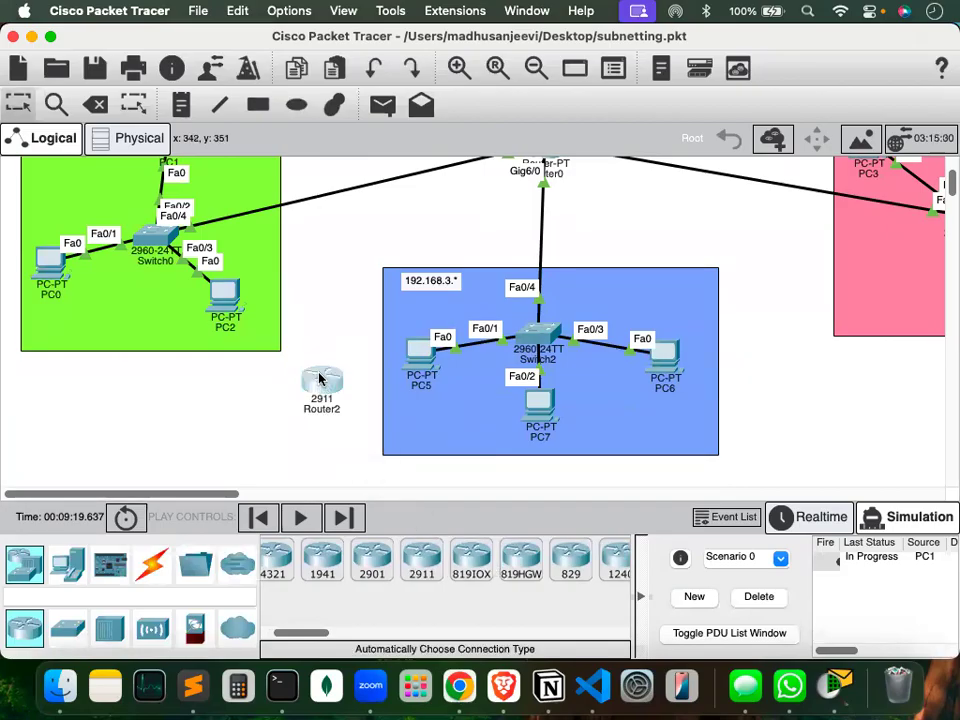
Open Router2's physical view, power it off and fit an HWIC-4ESW module into each of its four small slots.
left_click(320, 379)
left_click_drag(281, 159, 400, 163)
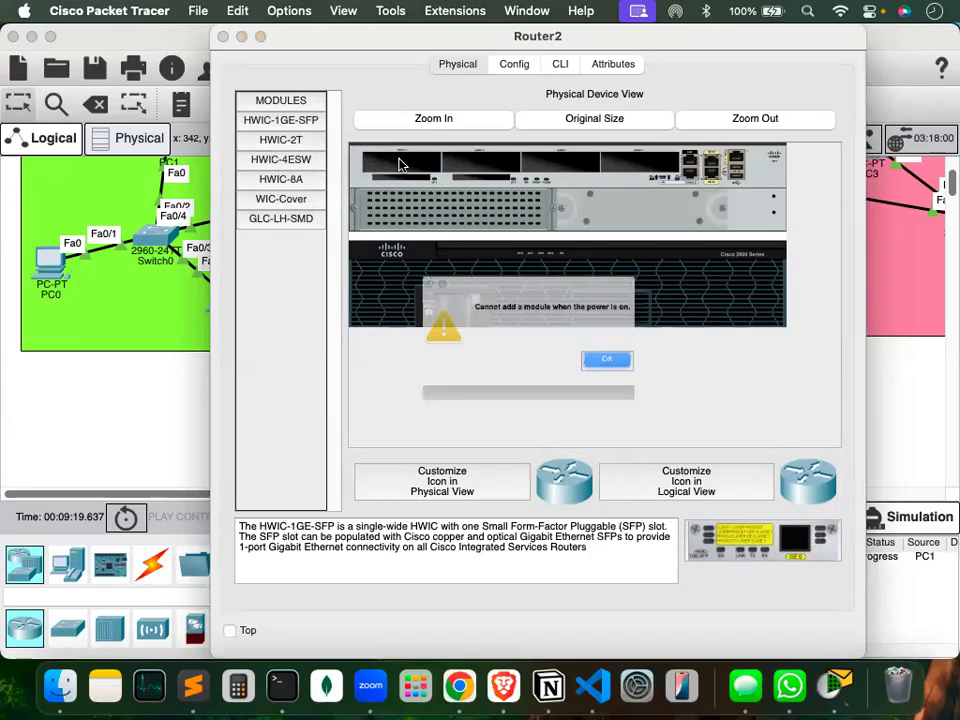
left_click(638, 368)
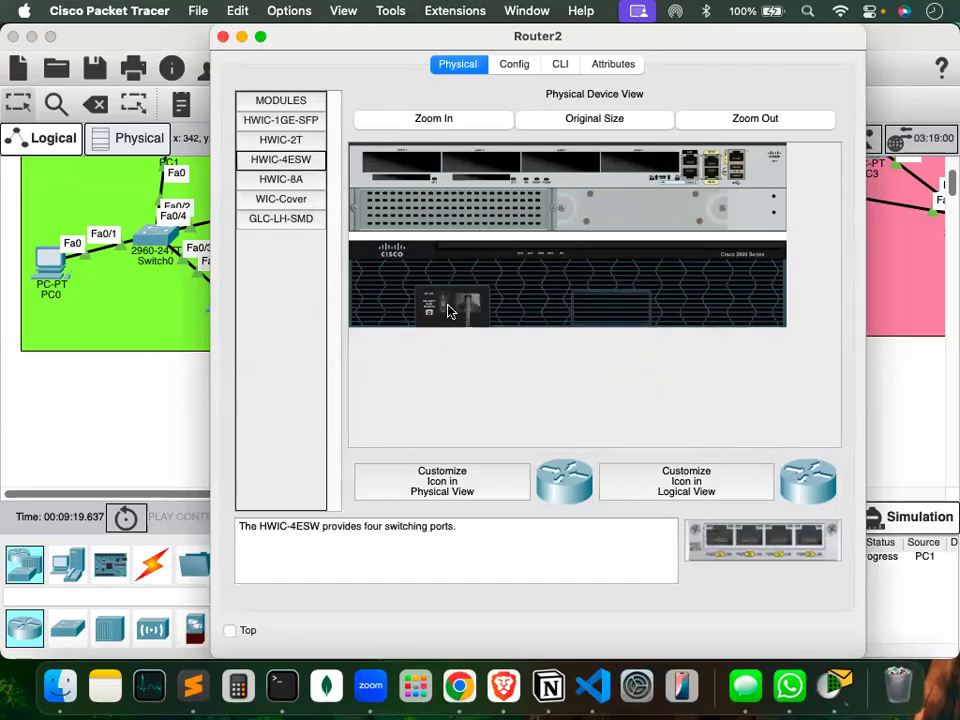
left_click_drag(281, 159, 395, 163)
left_click_drag(291, 161, 480, 162)
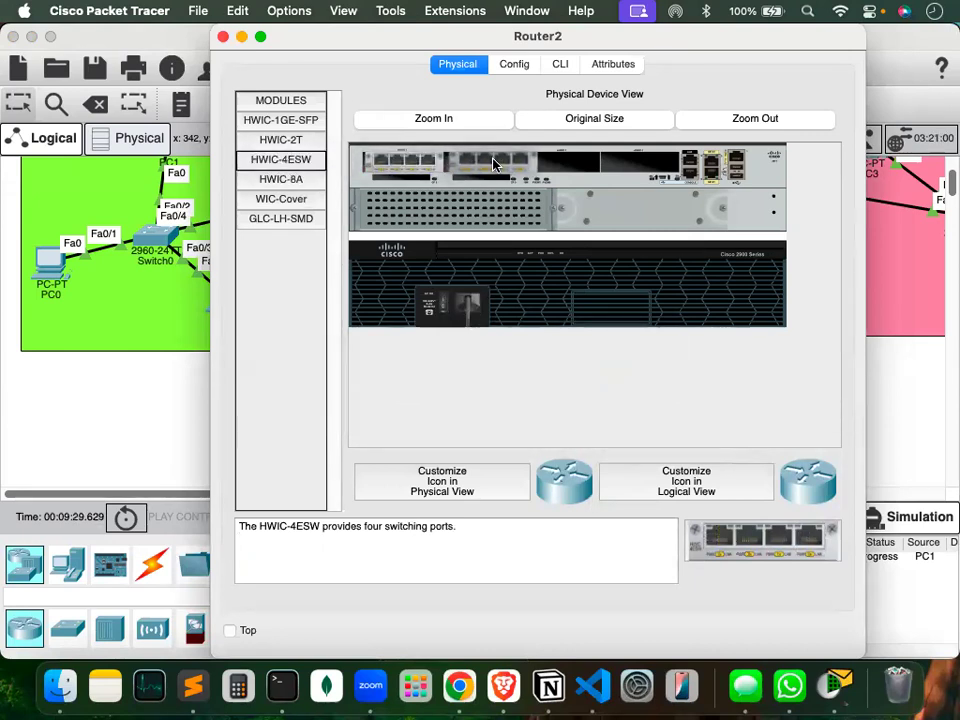
left_click_drag(313, 168, 567, 162)
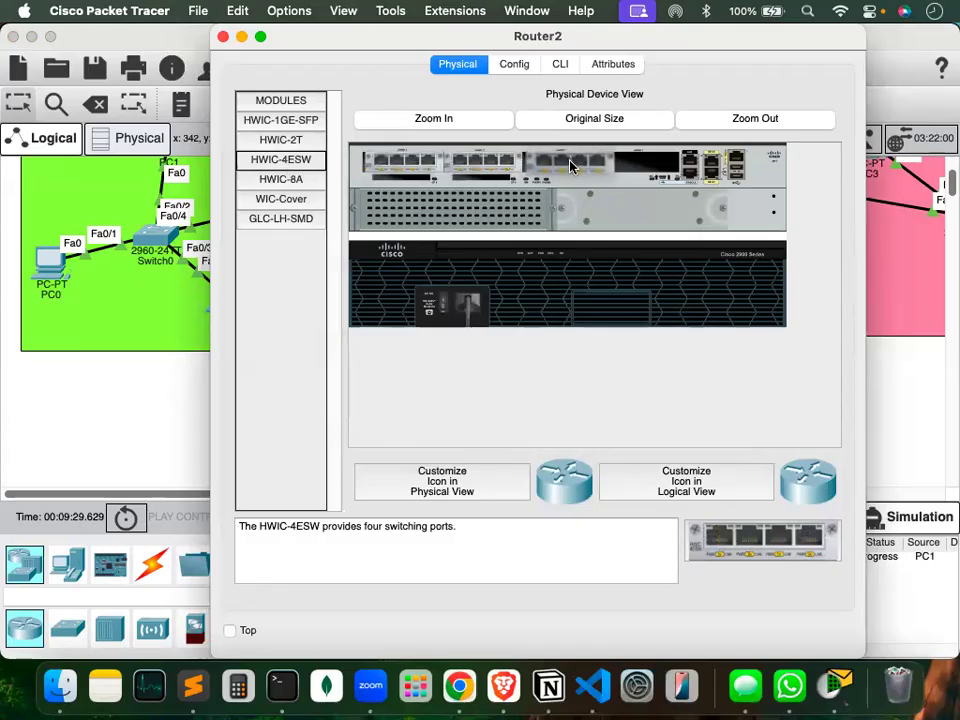
left_click_drag(301, 167, 643, 168)
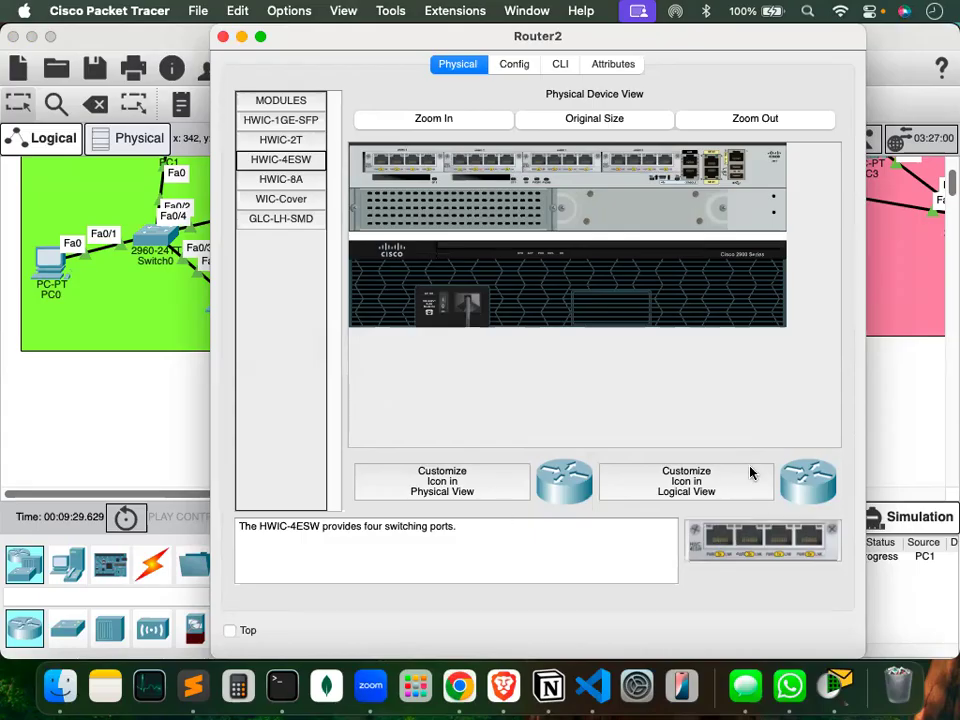
Examine the ports of the fitted HWIC-4ESW modules in an enlarged physical view of Router2.
left_click(722, 124)
left_click(722, 124)
left_click(433, 125)
left_click(433, 120)
left_click(433, 120)
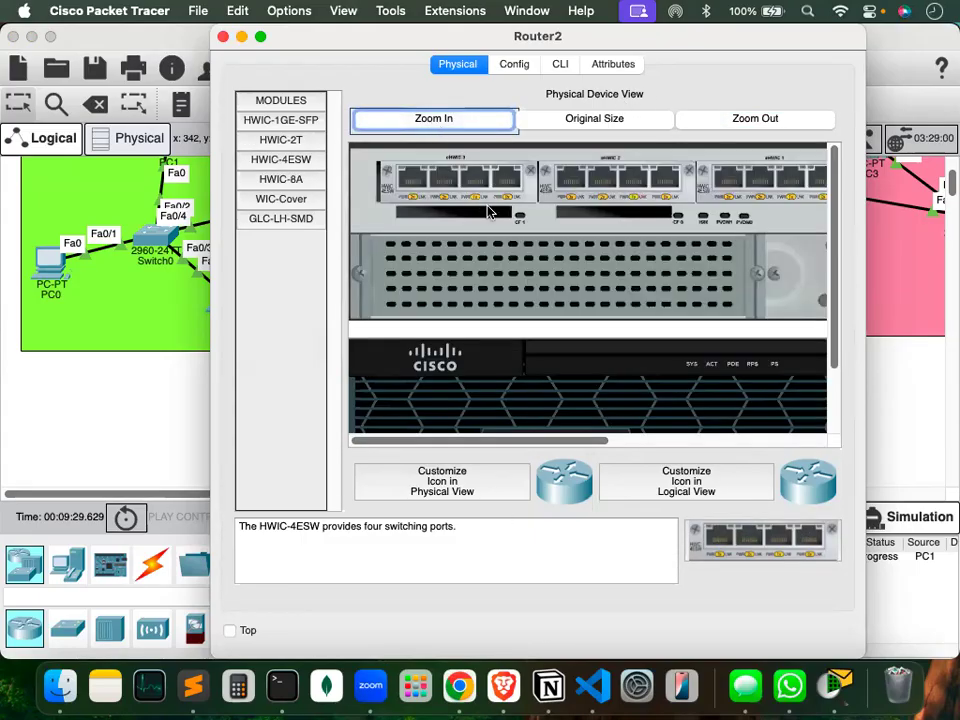
scroll(485, 210, "right", 1)
scroll(606, 186, "right", 5)
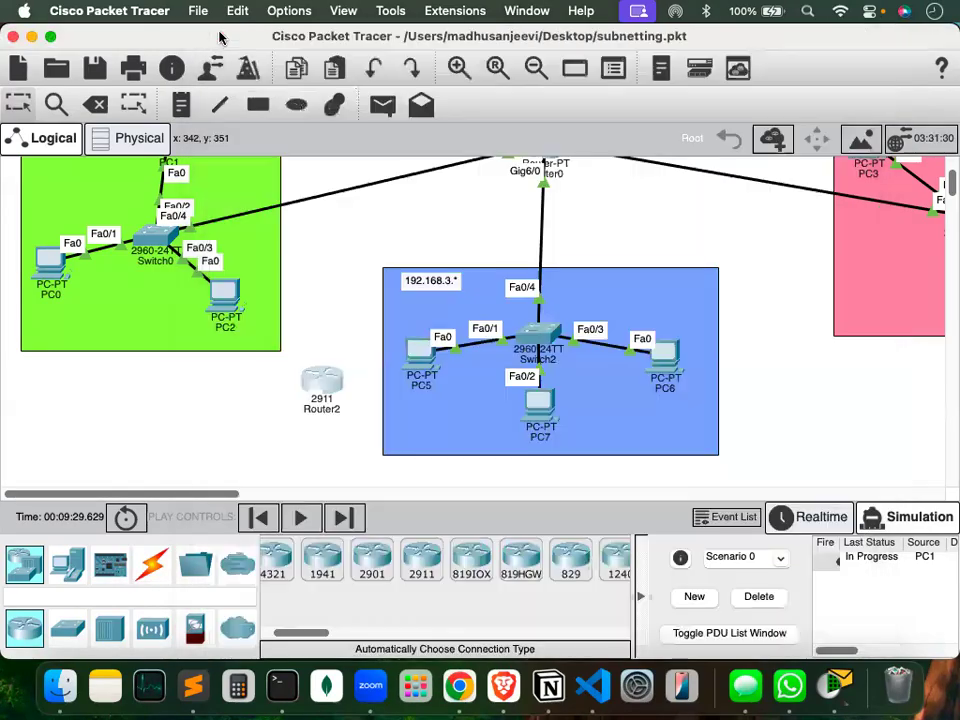
Close Router2's device window and move Router2 to just below the 192.168.1.* network area.
left_click(223, 36)
scroll(415, 310, "up", 3)
scroll(415, 310, "down", 2)
left_click_drag(333, 385, 280, 405)
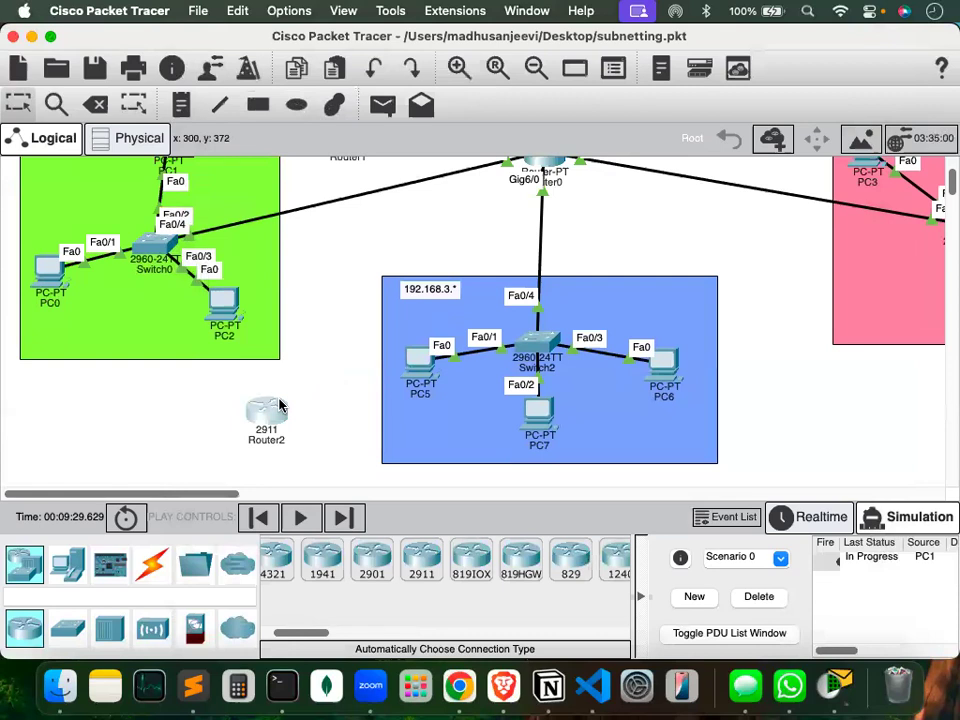
scroll(280, 405, "right", 2)
scroll(280, 405, "up", 3)
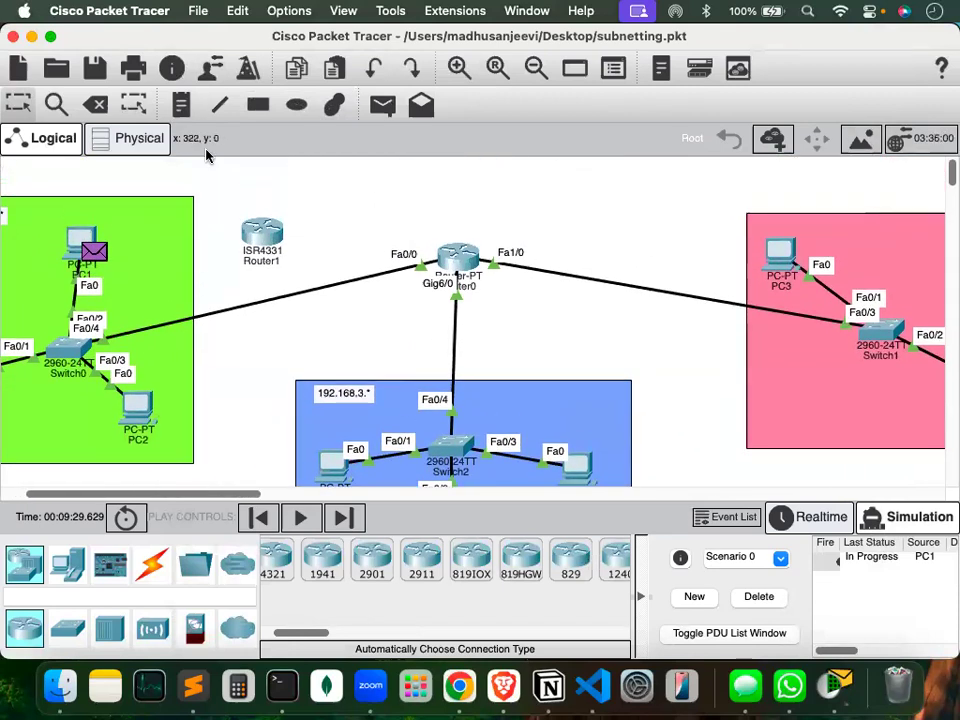
left_click(55, 104)
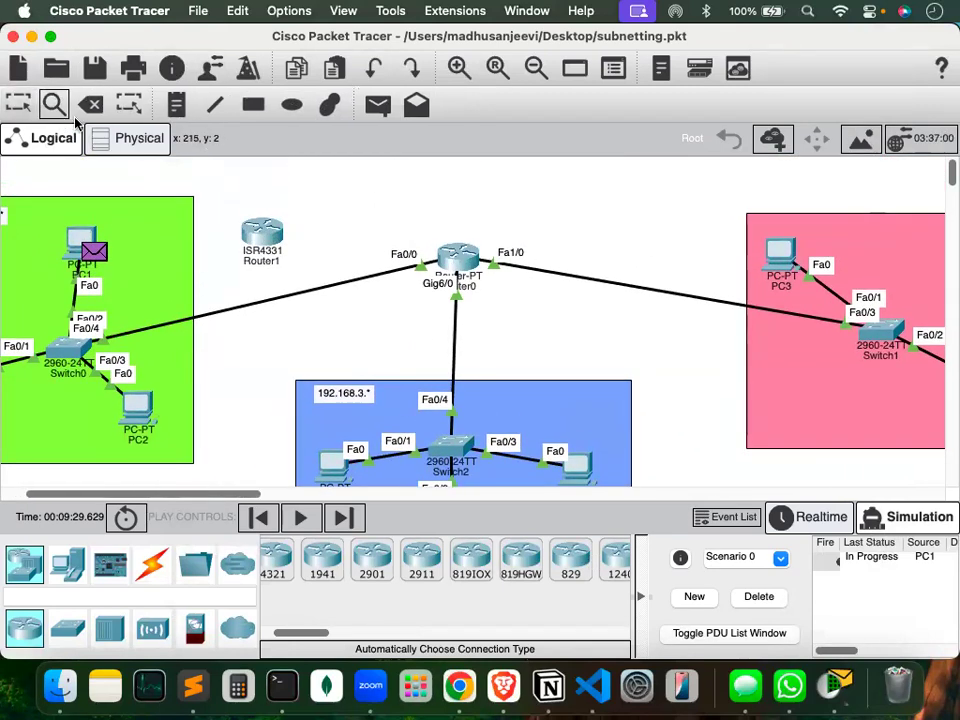
left_click(87, 108)
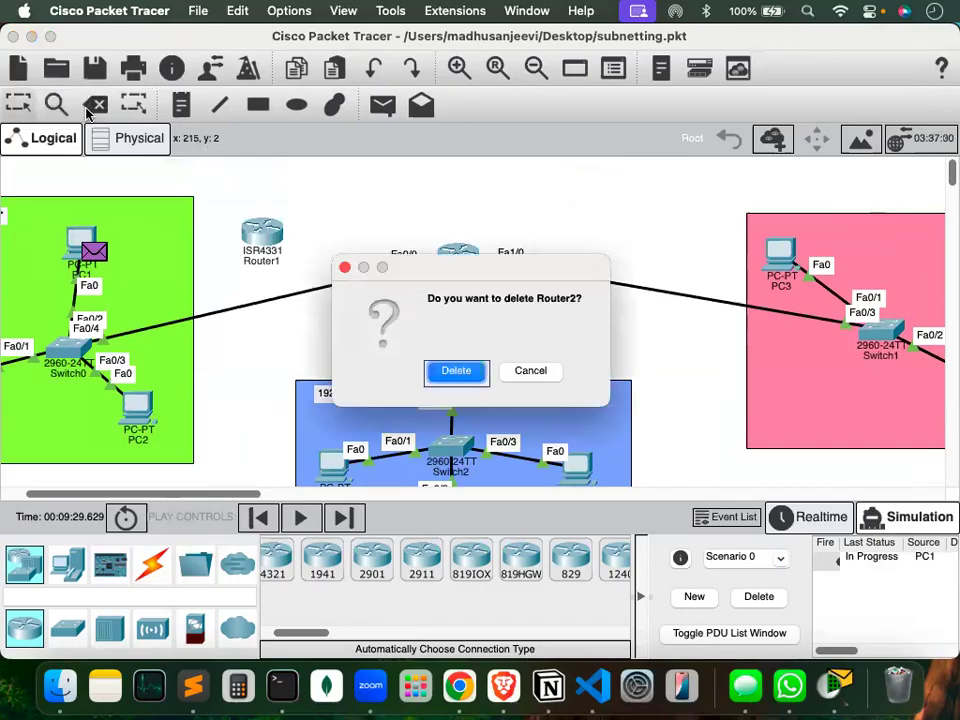
left_click(543, 373)
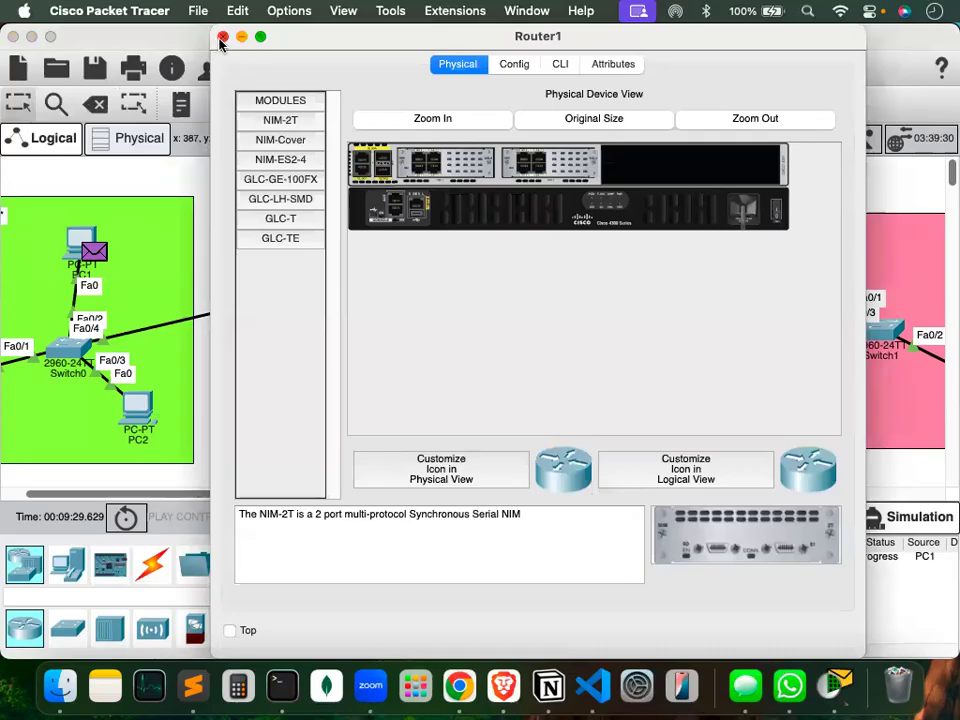
left_click(222, 37)
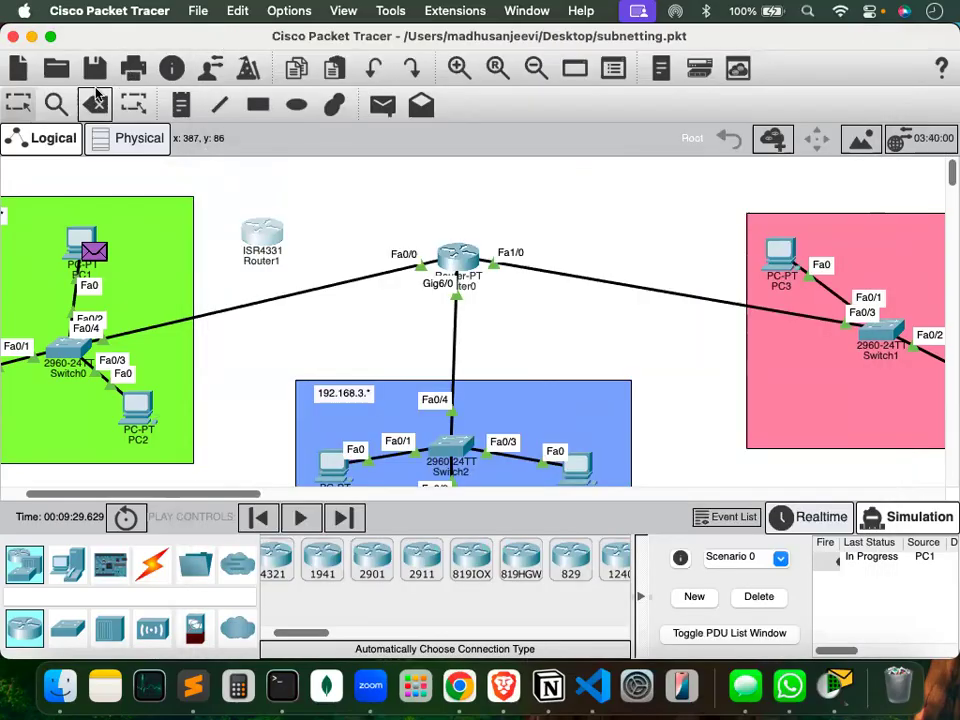
Delete the unconnected Router1 (ISR4331) and Router2 (2911) from the workspace.
left_click(95, 104)
left_click(265, 232)
left_click(457, 372)
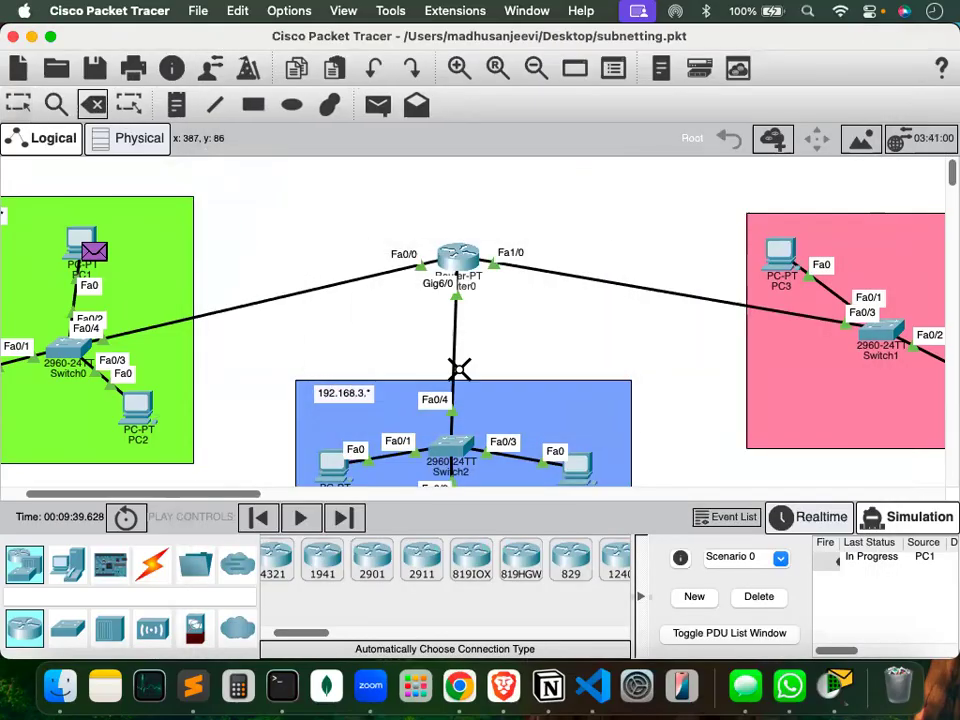
scroll(453, 362, "down", 5)
left_click(180, 327)
left_click(457, 360)
scroll(445, 360, "up", 4)
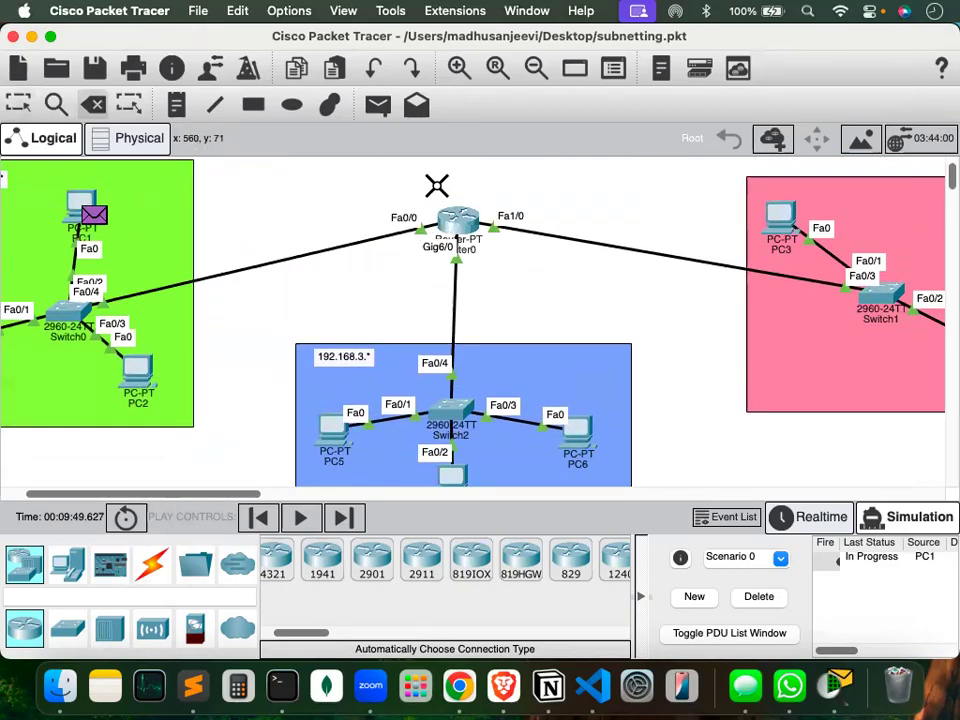
key("ctrl+shift+Tab")
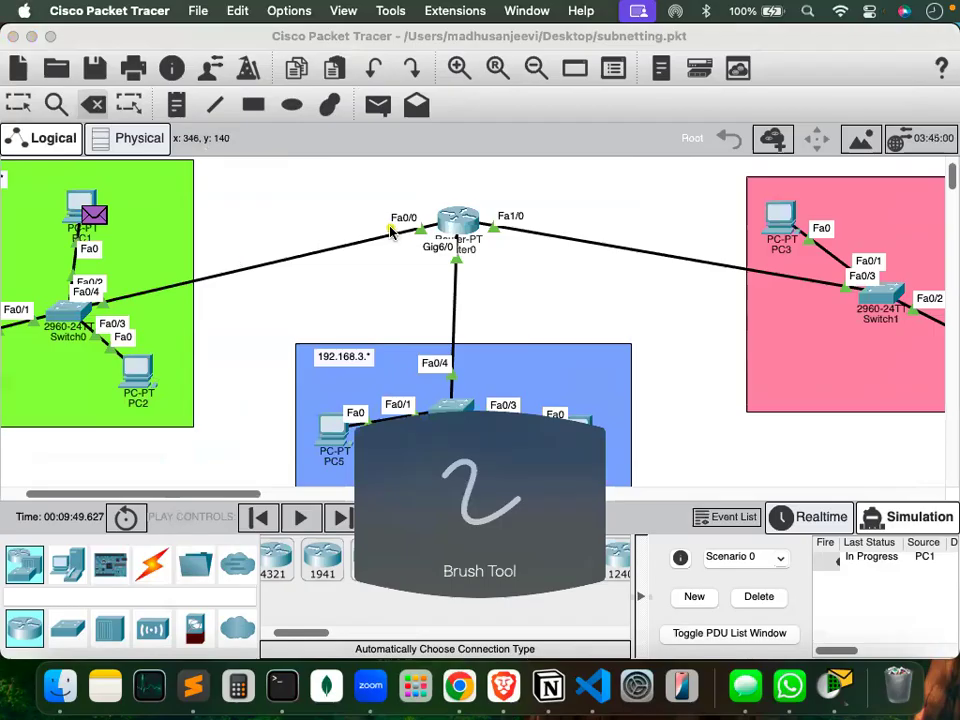
mouse_move(482, 177)
left_mouse_down()
mouse_move(426, 178)
mouse_move(425, 285)
mouse_move(516, 201)
mouse_move(505, 190)
left_mouse_up()
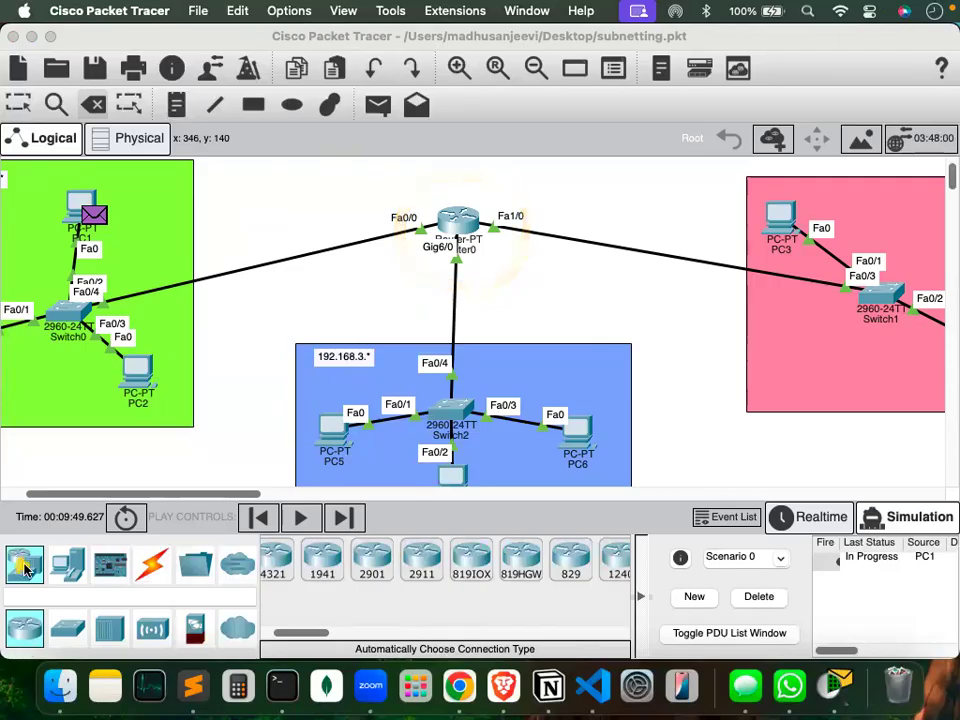
Add a laptop beside Router0 and draw a plain line from the router's Fa1/0 side to the laptop.
left_click(66, 564)
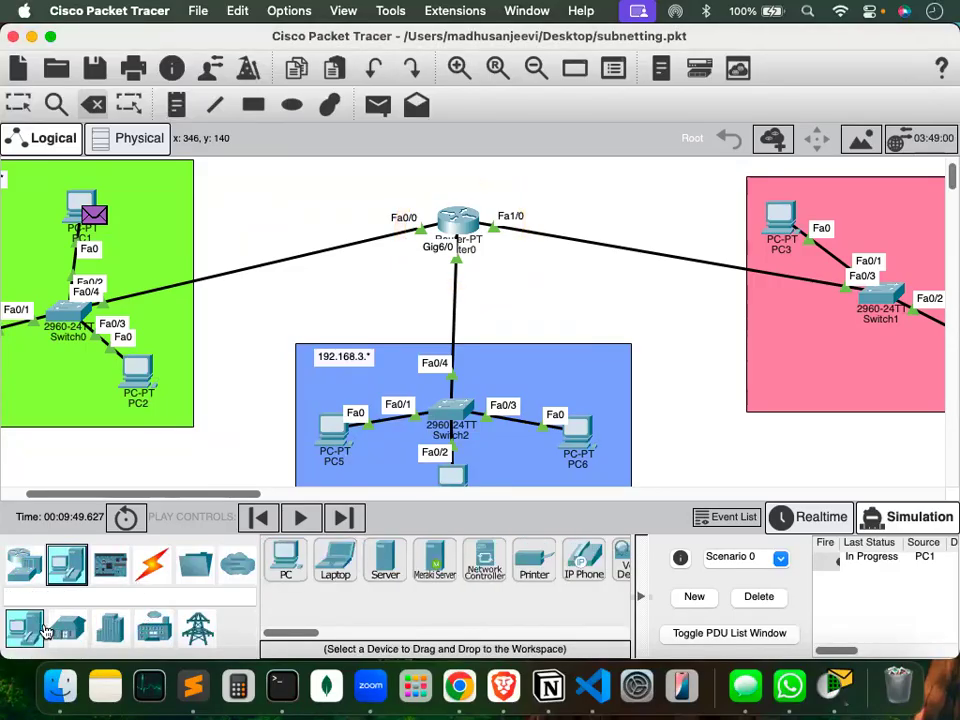
left_click_drag(335, 565, 574, 201)
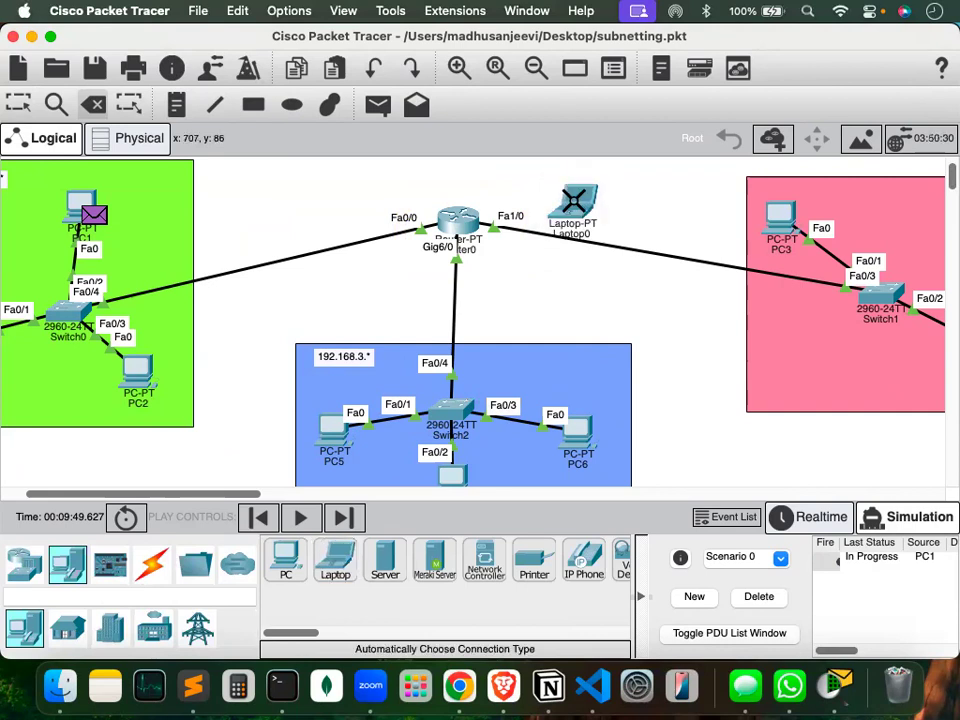
left_click(214, 104)
left_click_drag(501, 232, 555, 223)
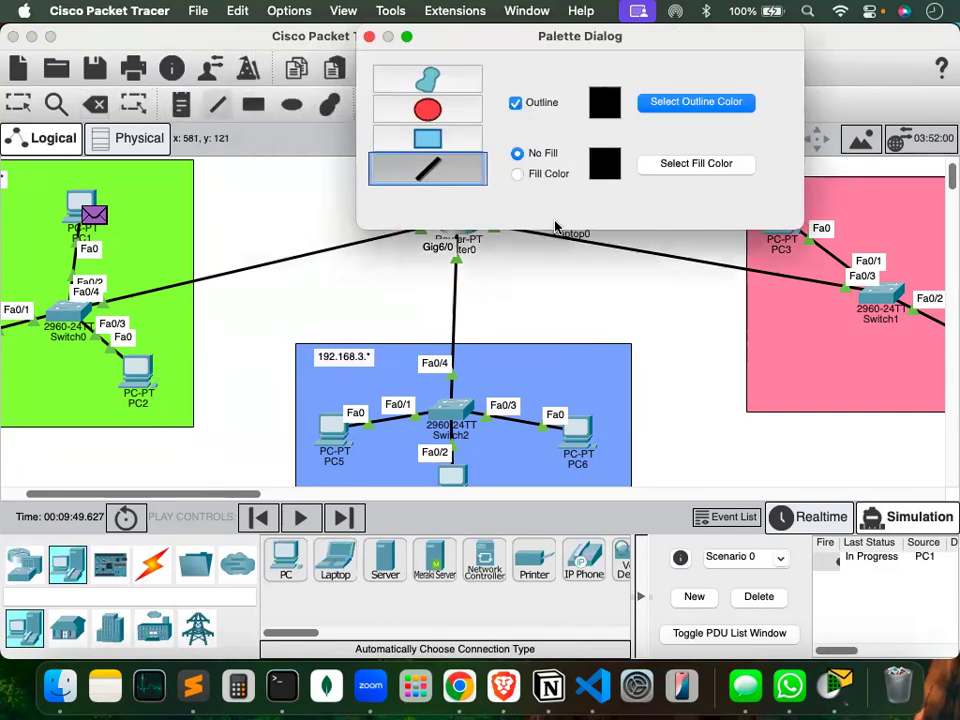
left_click(370, 36)
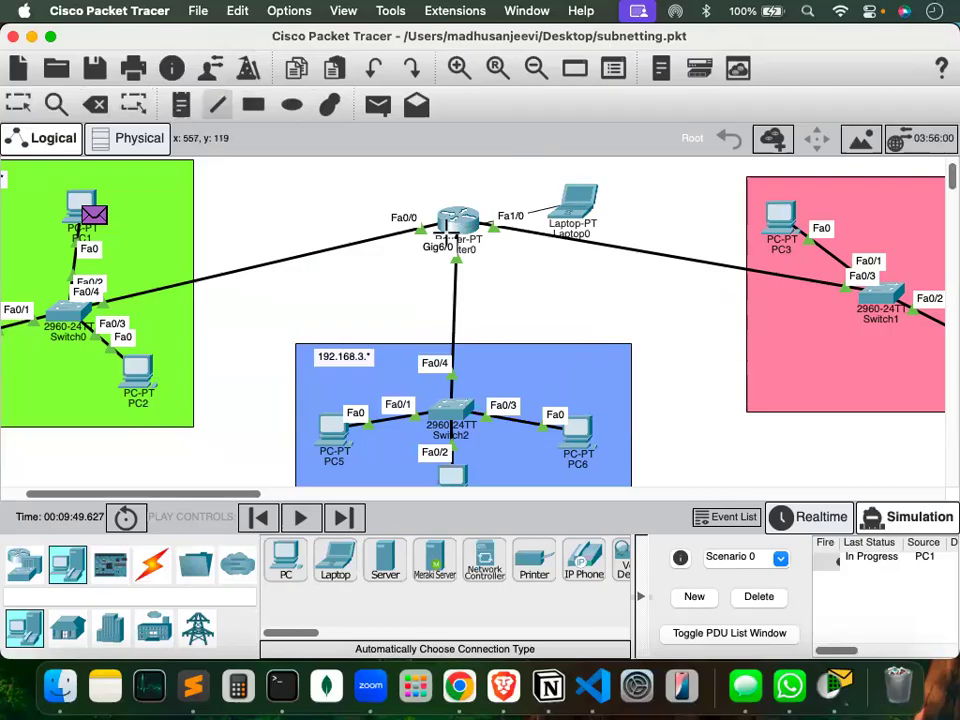
Draw three plain black lines, one reaching into each of the green, blue and pink network areas.
mouse_move(237, 208)
left_mouse_down()
mouse_move(26, 401)
mouse_move(38, 176)
left_mouse_up()
left_click_drag(505, 290, 491, 366)
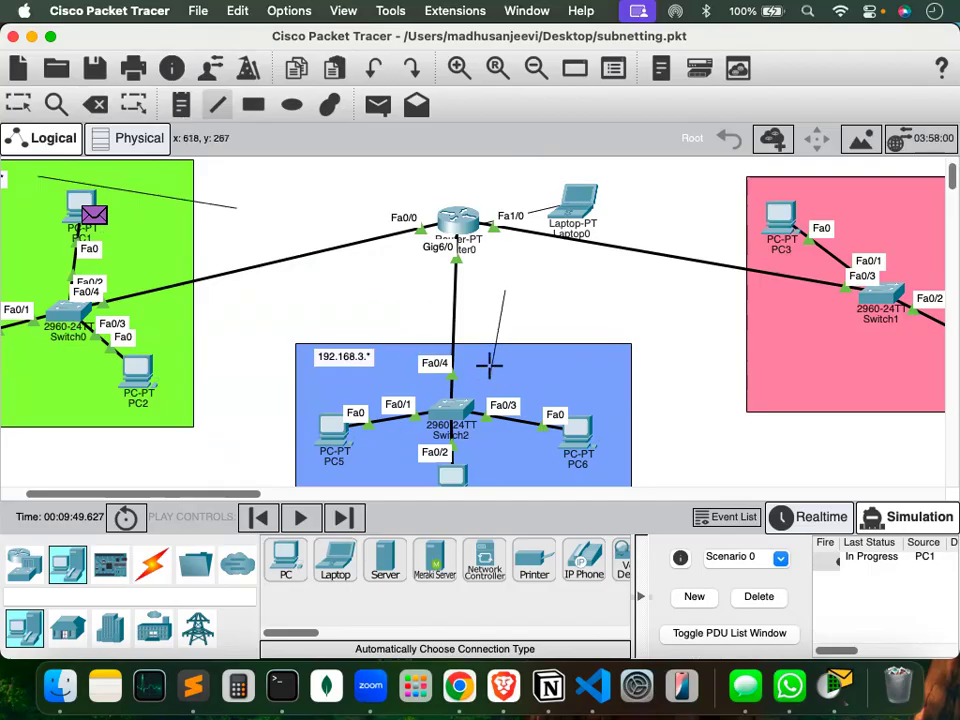
left_click_drag(687, 209, 843, 286)
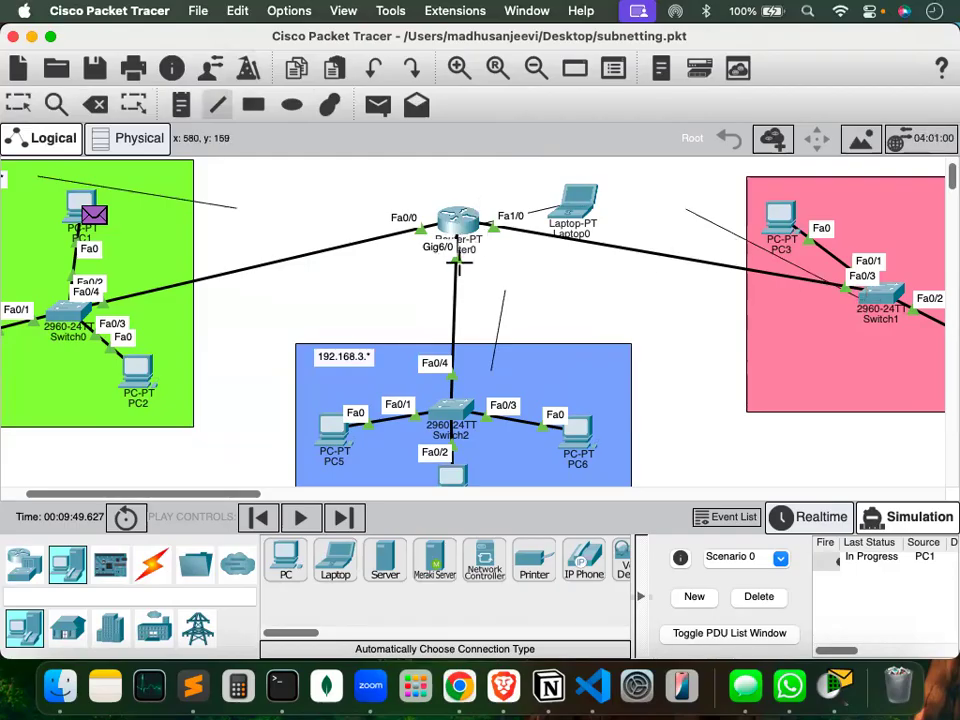
mouse_move(450, 233)
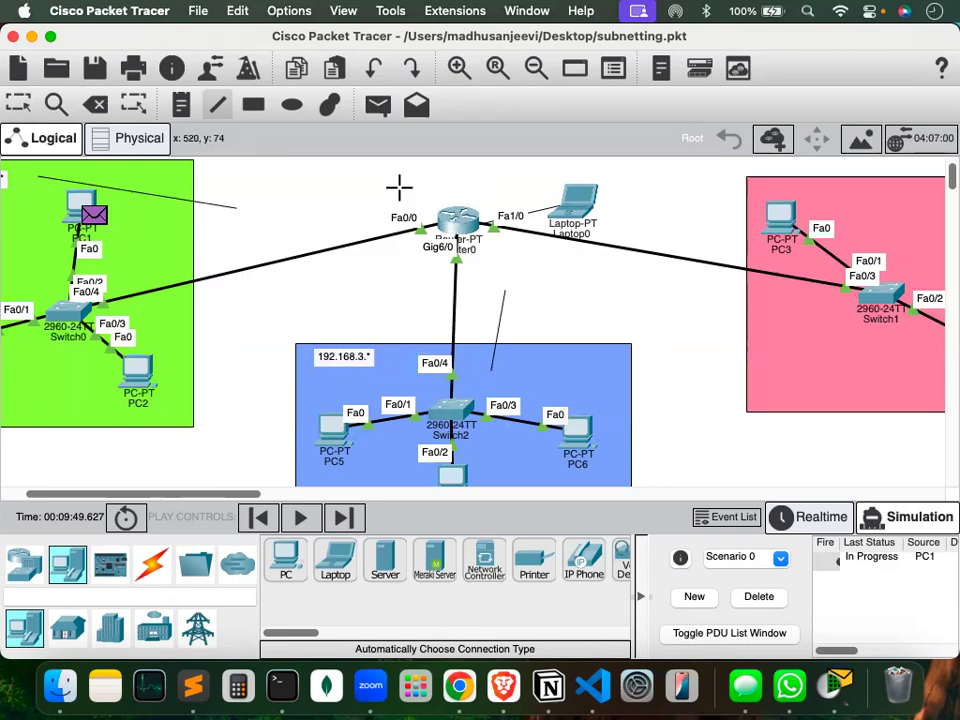
left_click(17, 104)
left_click_drag(462, 194, 462, 278)
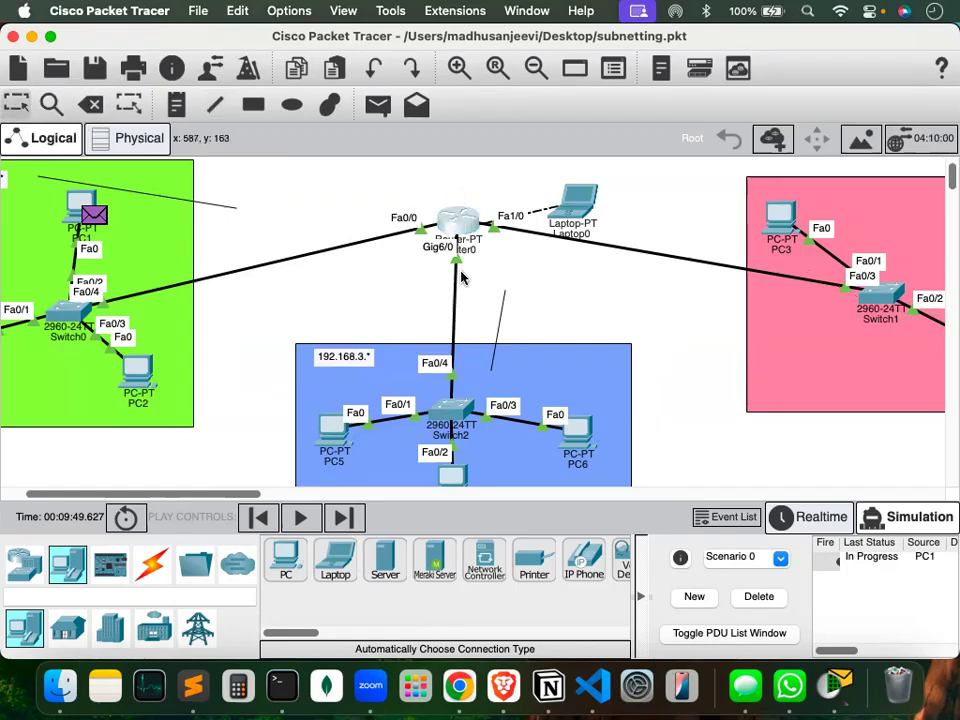
key("alt+Tab")
mouse_move(475, 196)
left_mouse_down()
mouse_move(534, 258)
mouse_move(467, 207)
left_mouse_up()
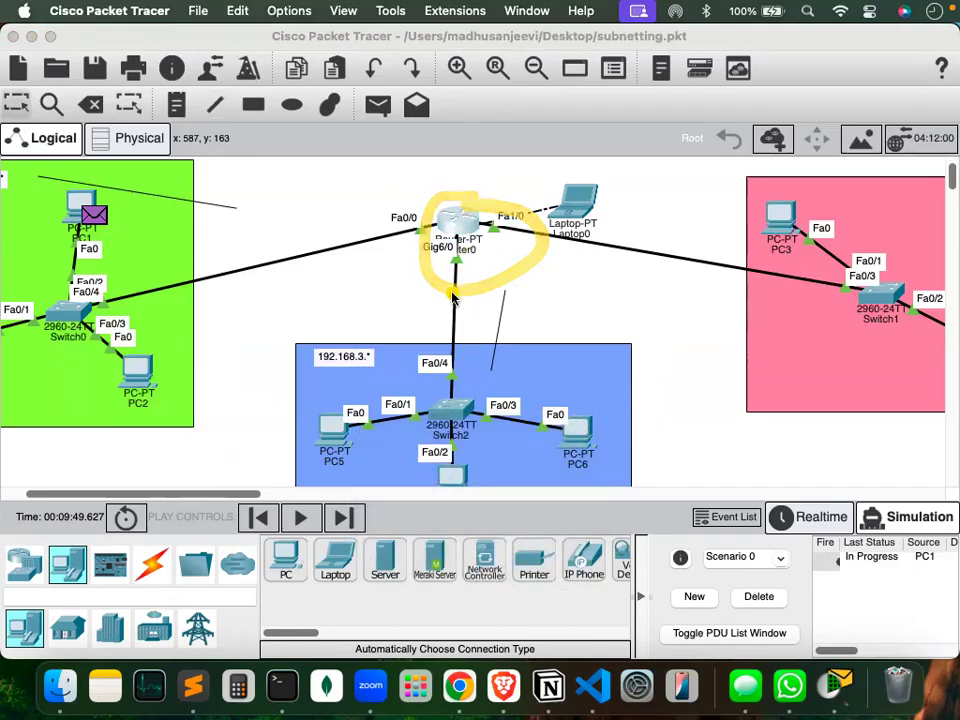
left_click_drag(347, 312, 643, 398)
mouse_move(656, 463)
left_mouse_down()
mouse_move(236, 506)
mouse_move(311, 335)
left_mouse_up()
mouse_move(228, 199)
left_mouse_down()
mouse_move(105, 465)
mouse_move(165, 180)
left_mouse_up()
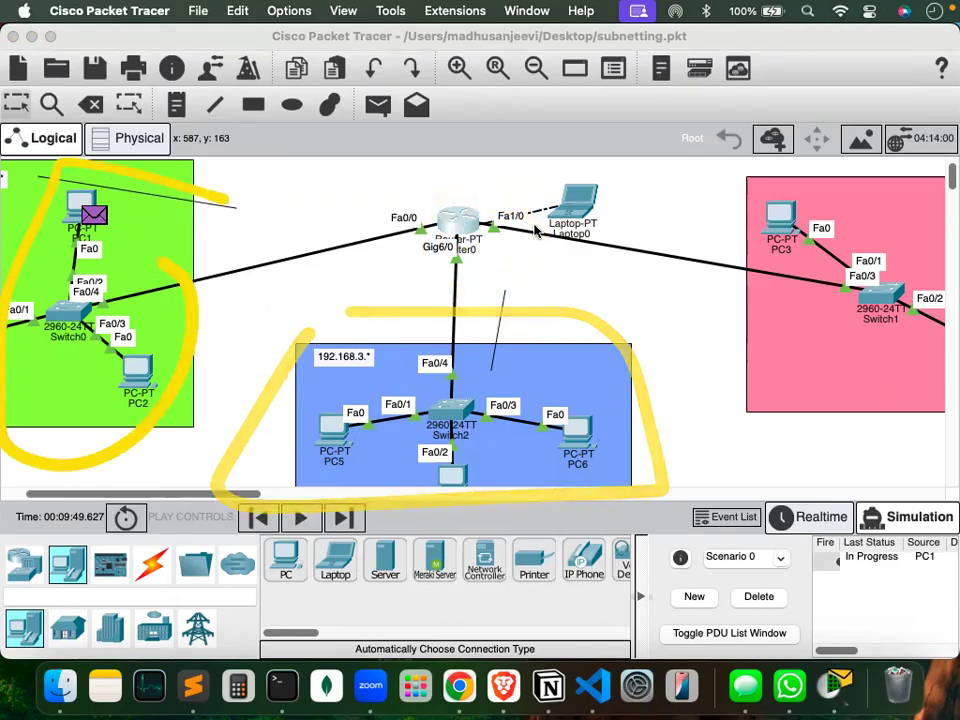
mouse_move(850, 197)
left_mouse_down()
mouse_move(945, 240)
mouse_move(852, 193)
left_mouse_up()
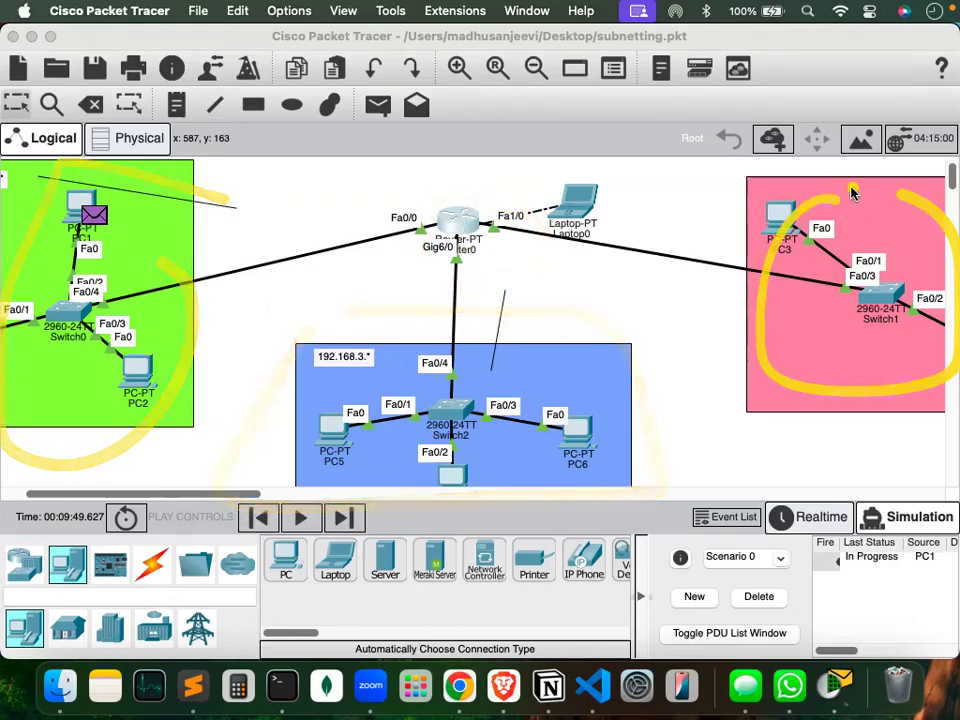
mouse_move(350, 236)
left_mouse_down()
mouse_move(529, 328)
mouse_move(307, 181)
mouse_move(304, 250)
left_mouse_up()
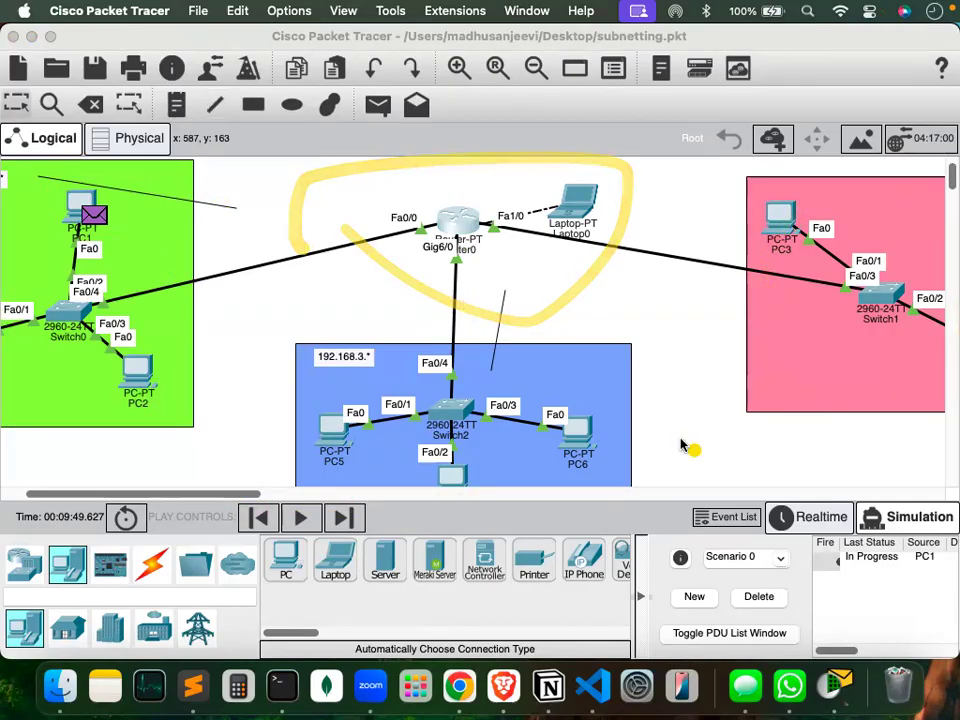
mouse_move(604, 400)
left_mouse_down()
mouse_move(558, 462)
mouse_move(620, 460)
mouse_move(604, 402)
left_mouse_up()
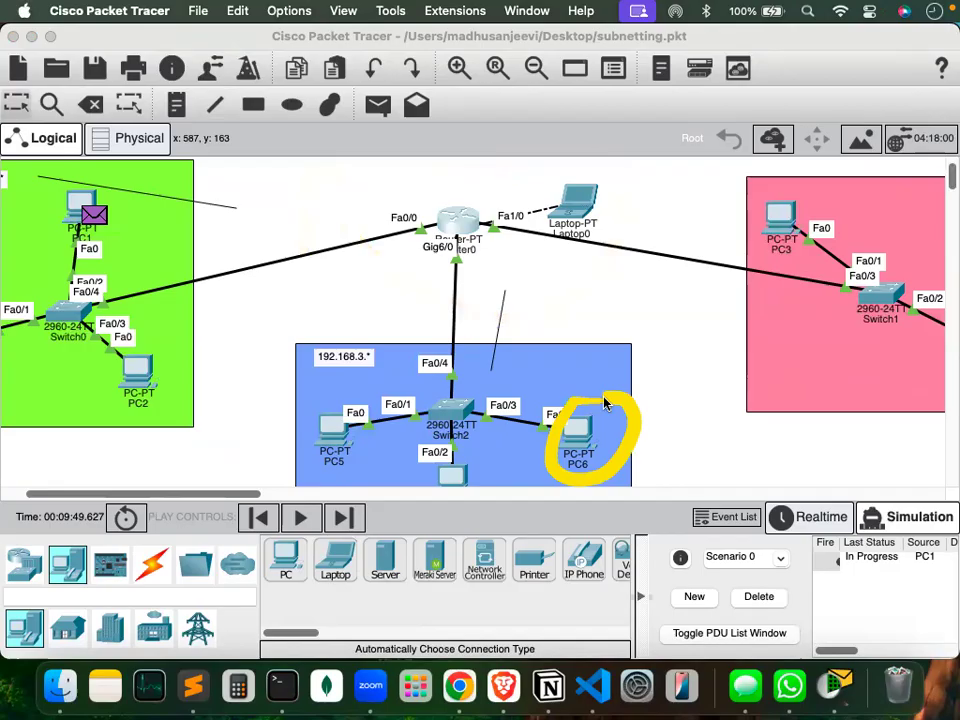
mouse_move(548, 184)
left_mouse_down()
mouse_move(414, 254)
mouse_move(587, 212)
left_mouse_up()
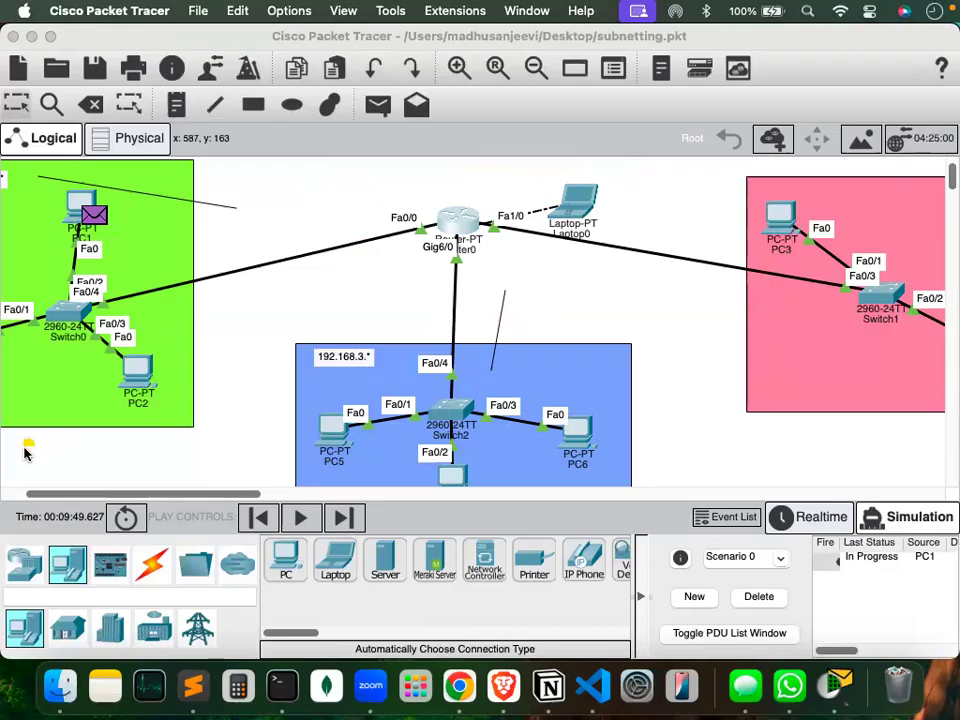
Examine the network device models offered in the router, security, WAN emulation and hub categories.
left_click(22, 565)
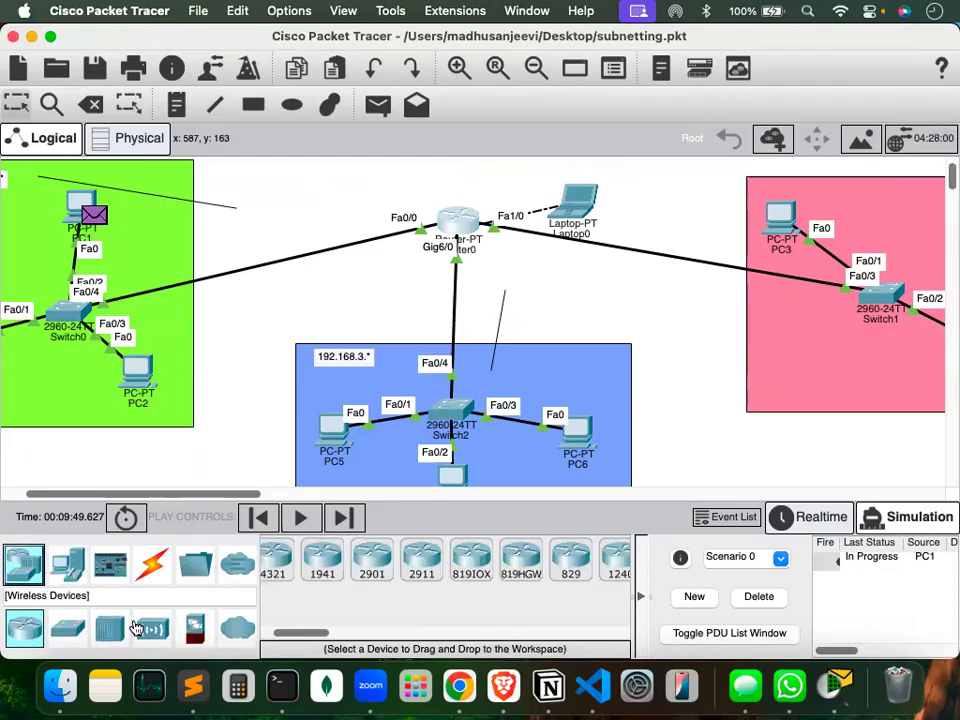
left_click(196, 630)
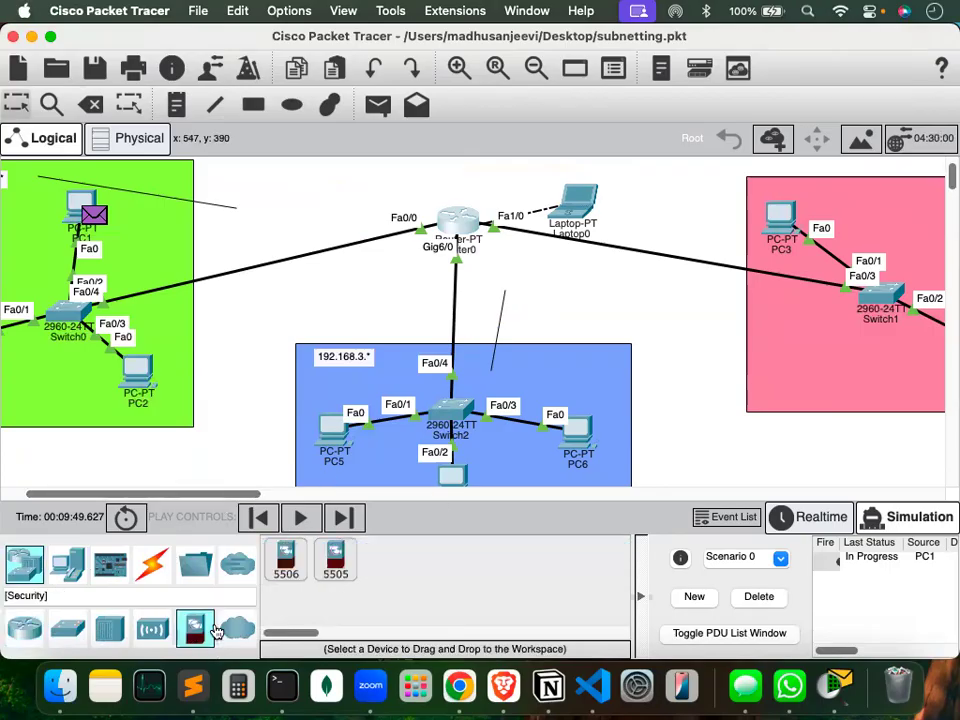
left_click(226, 630)
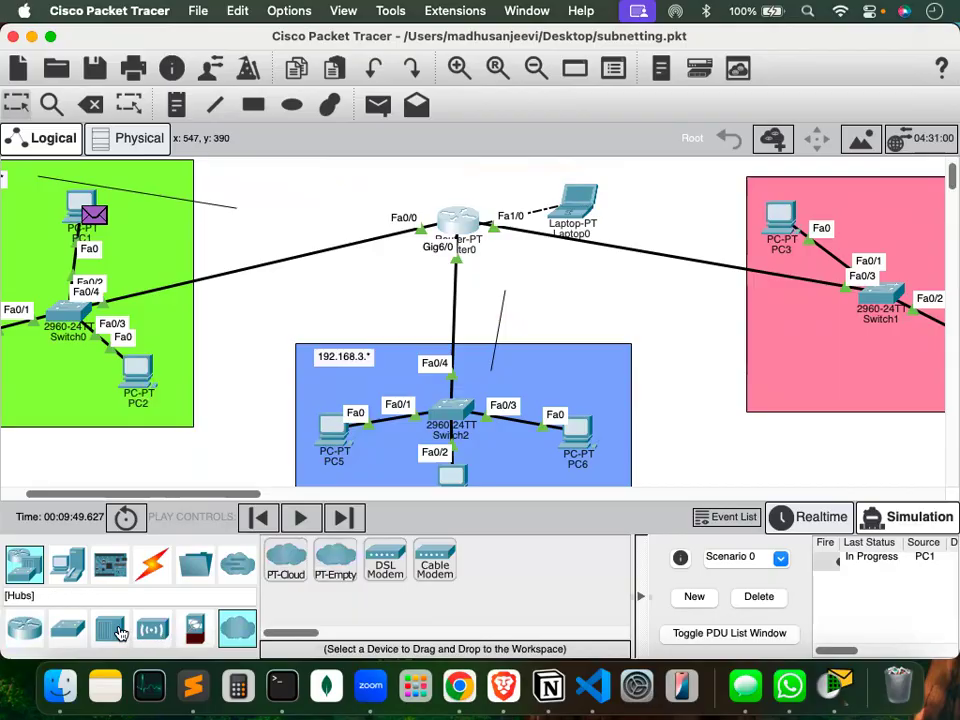
left_click(24, 628)
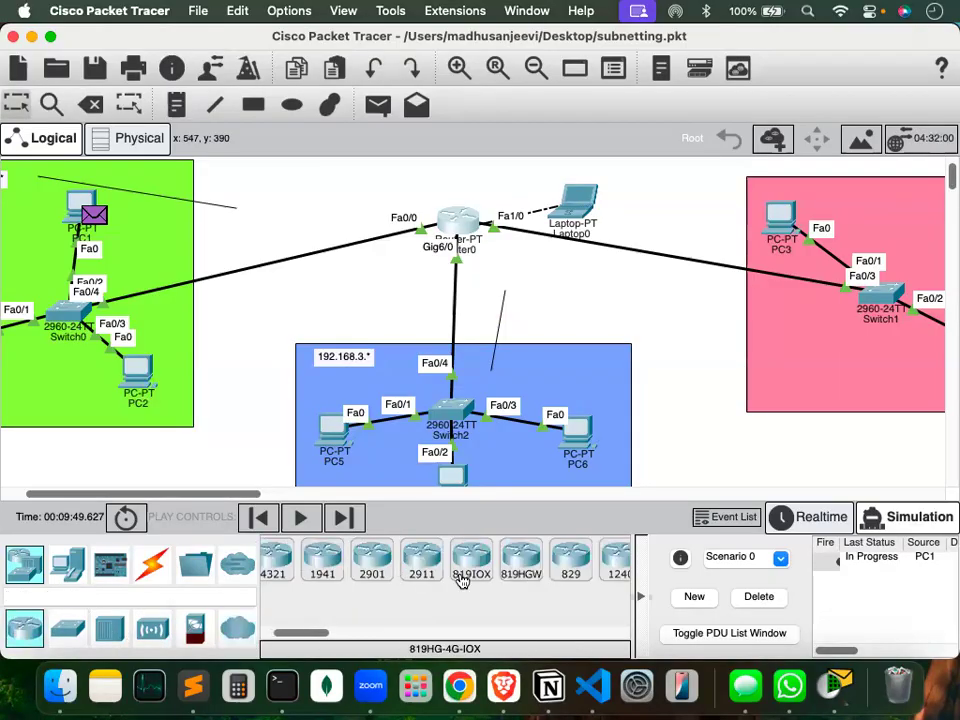
scroll(460, 578, "right", 4)
scroll(461, 579, "right", 2)
scroll(461, 579, "left", 5)
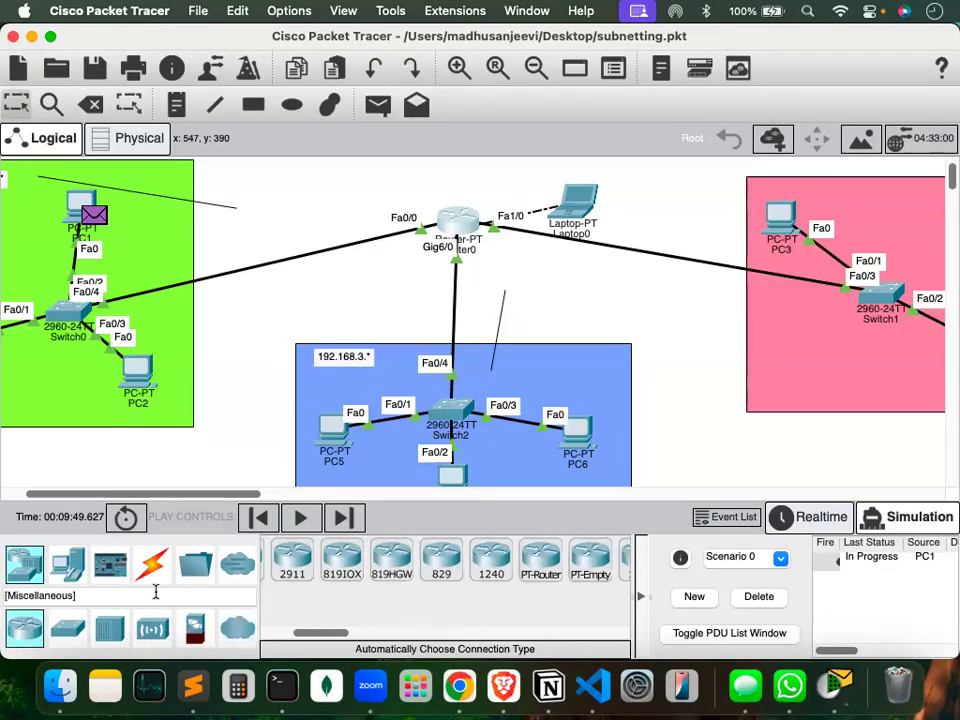
left_click(195, 628)
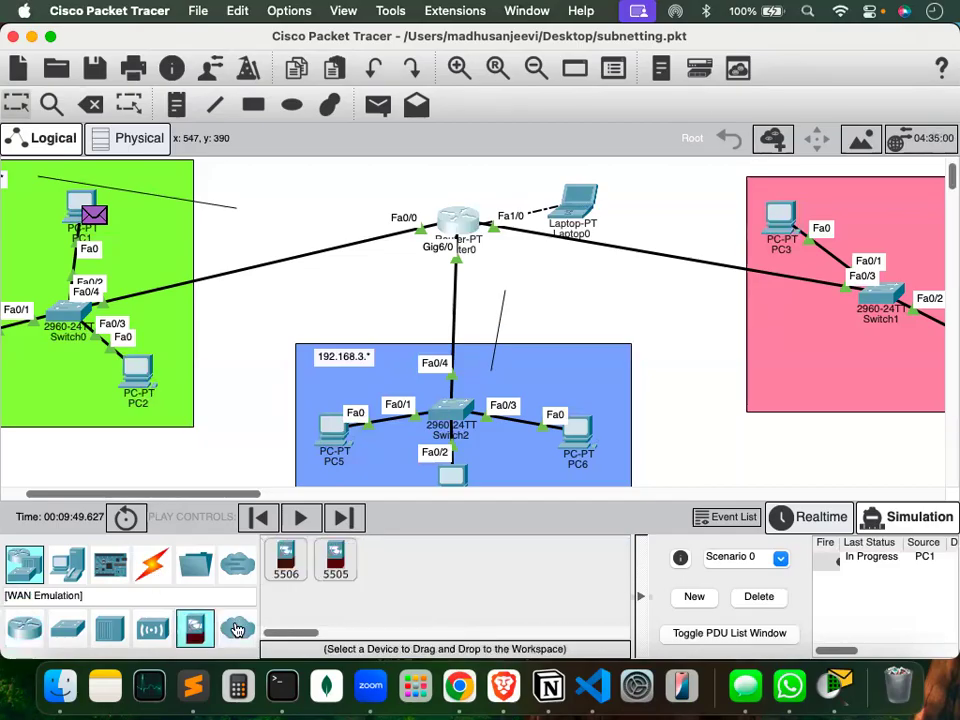
left_click(237, 628)
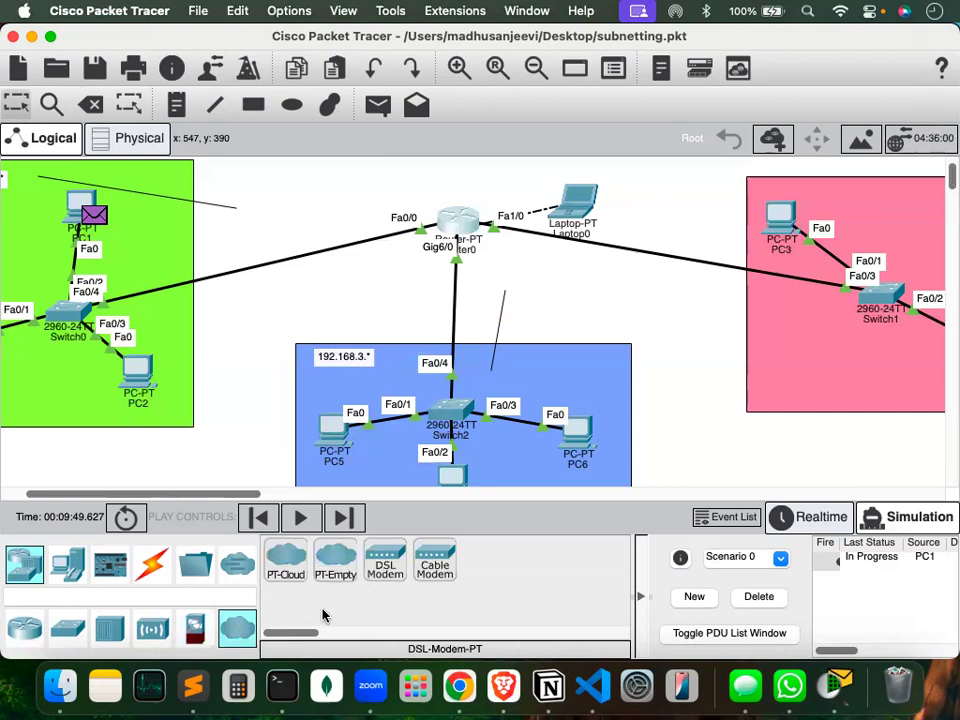
scroll(324, 617, "right", 5)
scroll(324, 615, "left", 5)
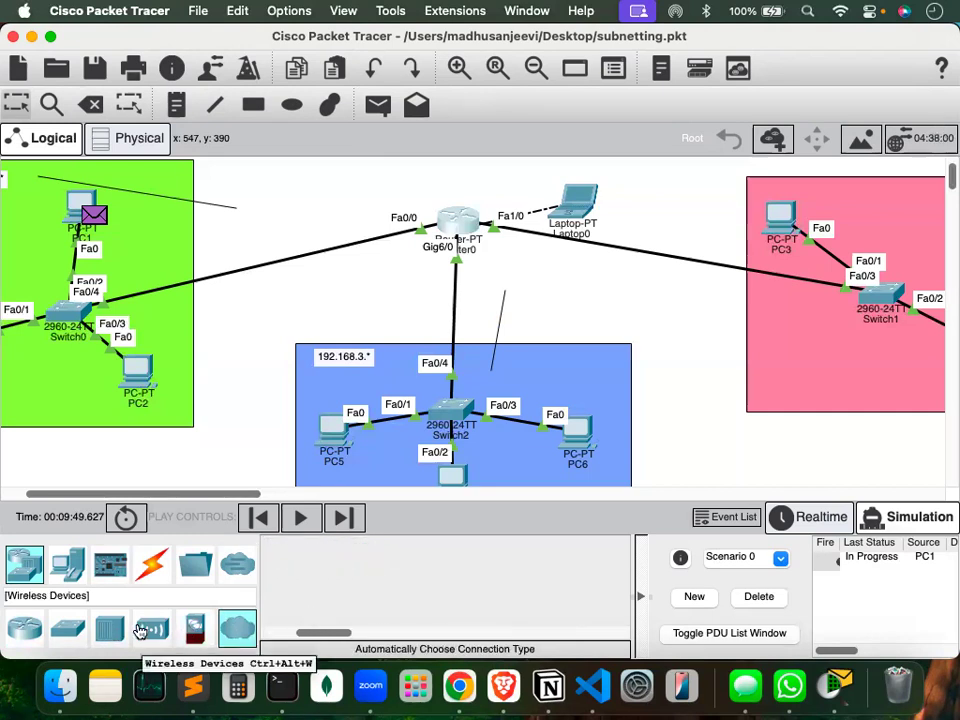
left_click(200, 636)
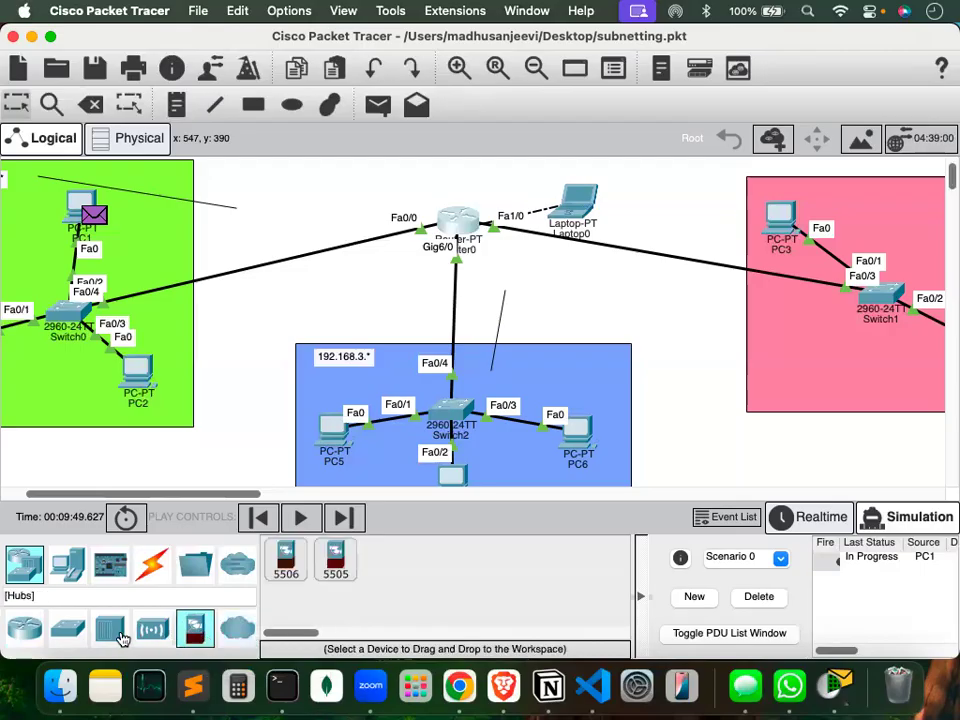
left_click(109, 627)
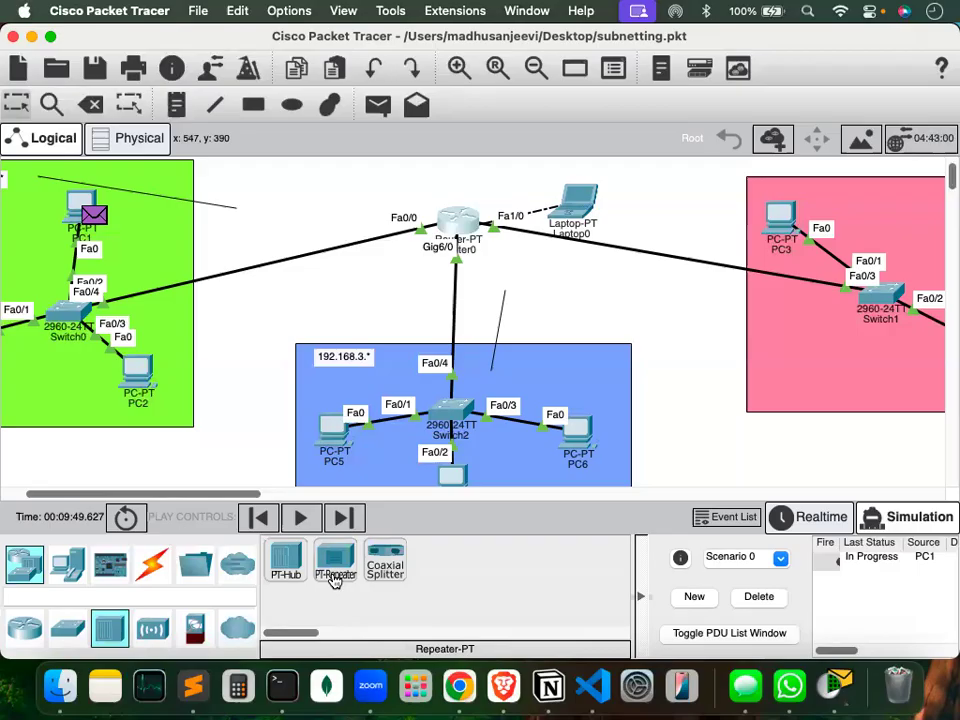
Try to delete the line across the 192.168.1.* network area, then undo the deletion of its green rectangle.
left_click(90, 104)
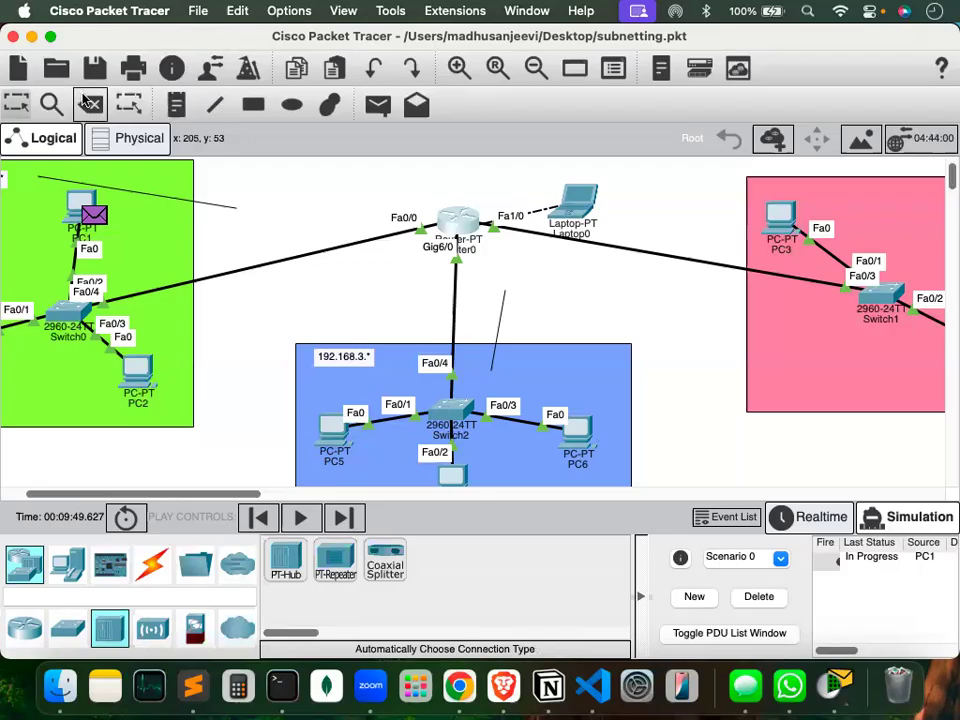
left_click(490, 370)
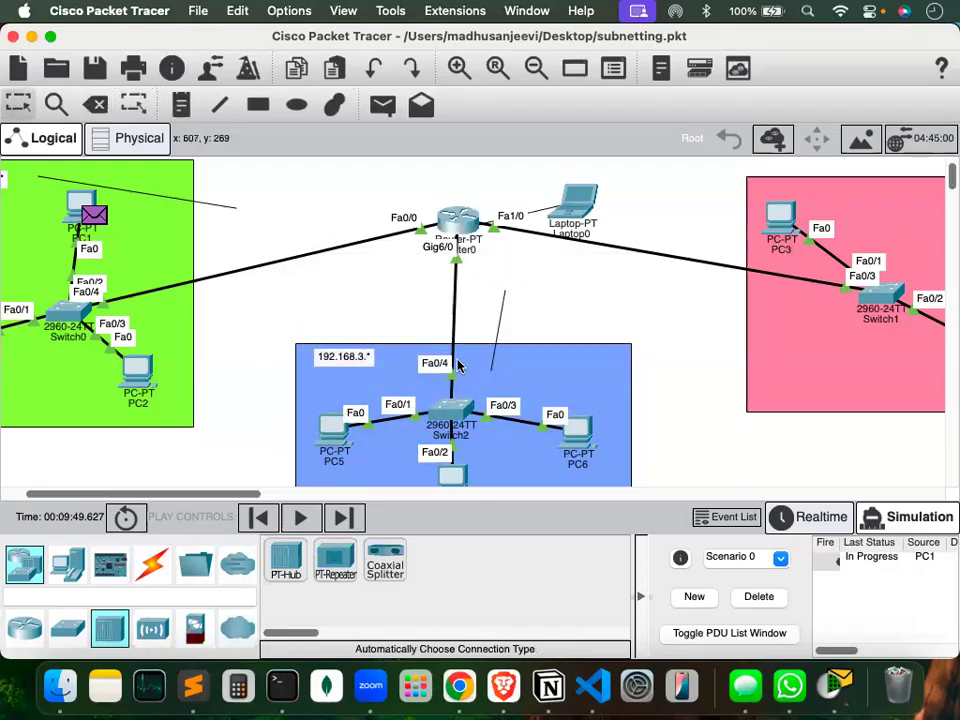
key("Delete")
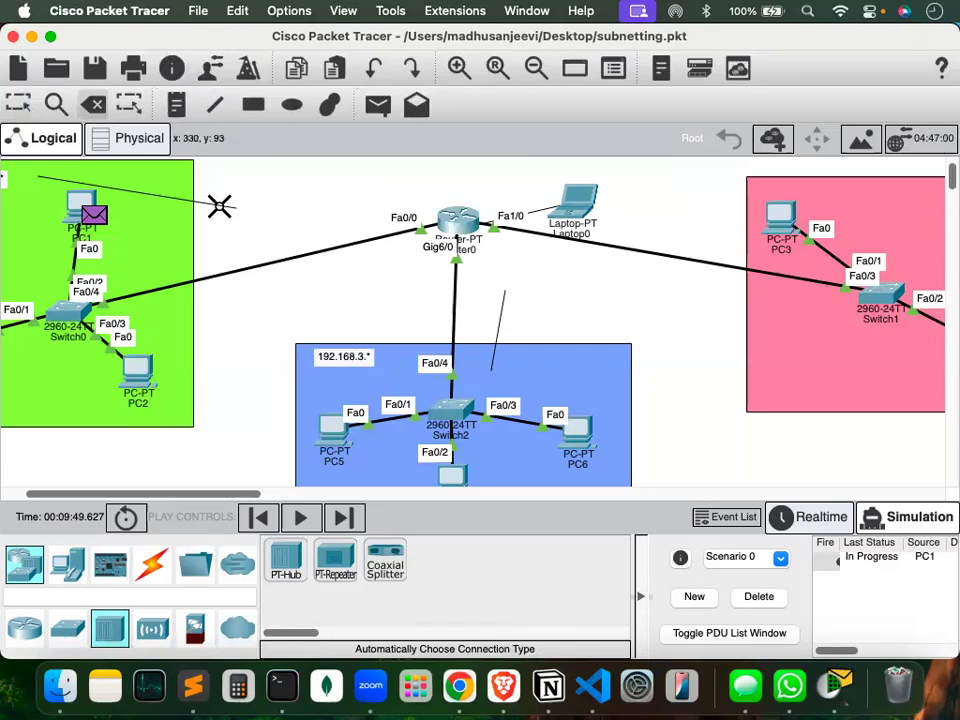
left_click(151, 194)
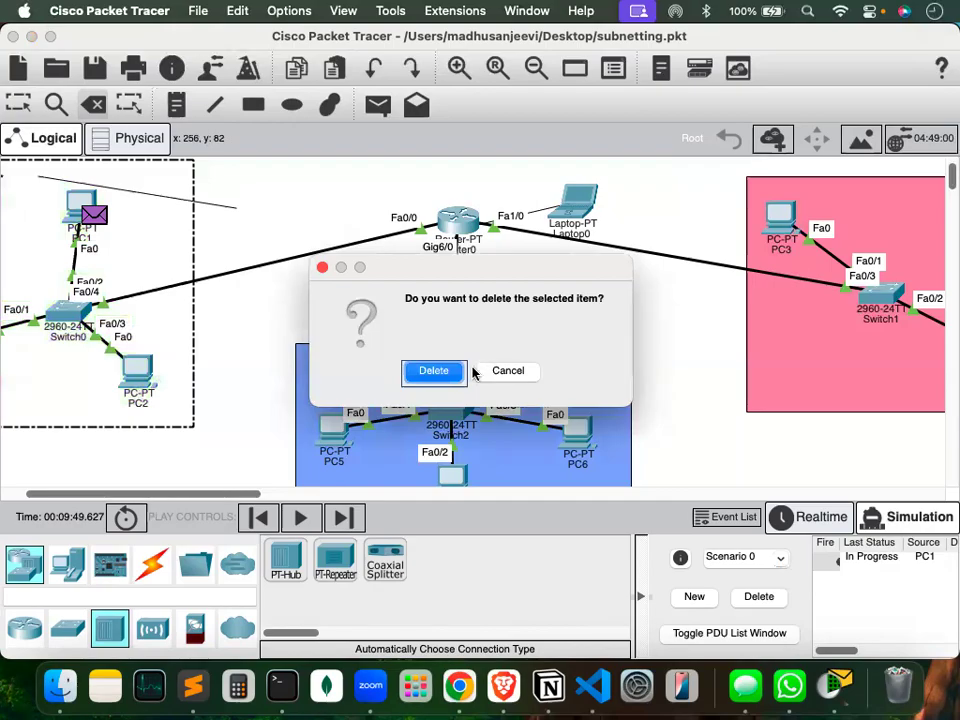
left_click(434, 371)
key("super+z")
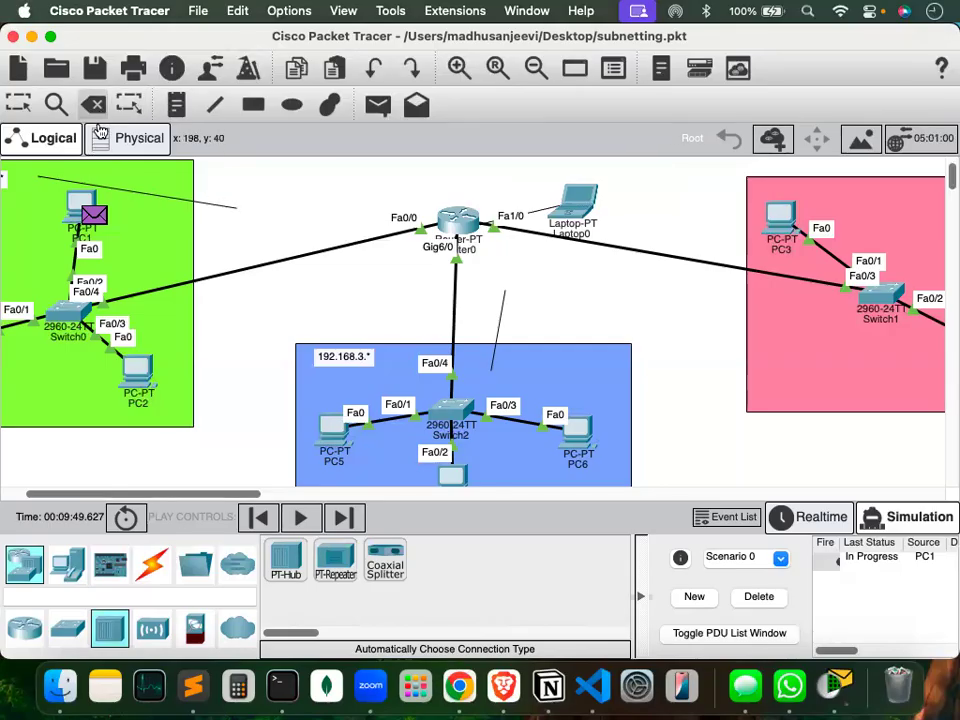
Delete the stray lines reaching into the green and blue network areas and save the file.
left_click(208, 204)
left_click(441, 366)
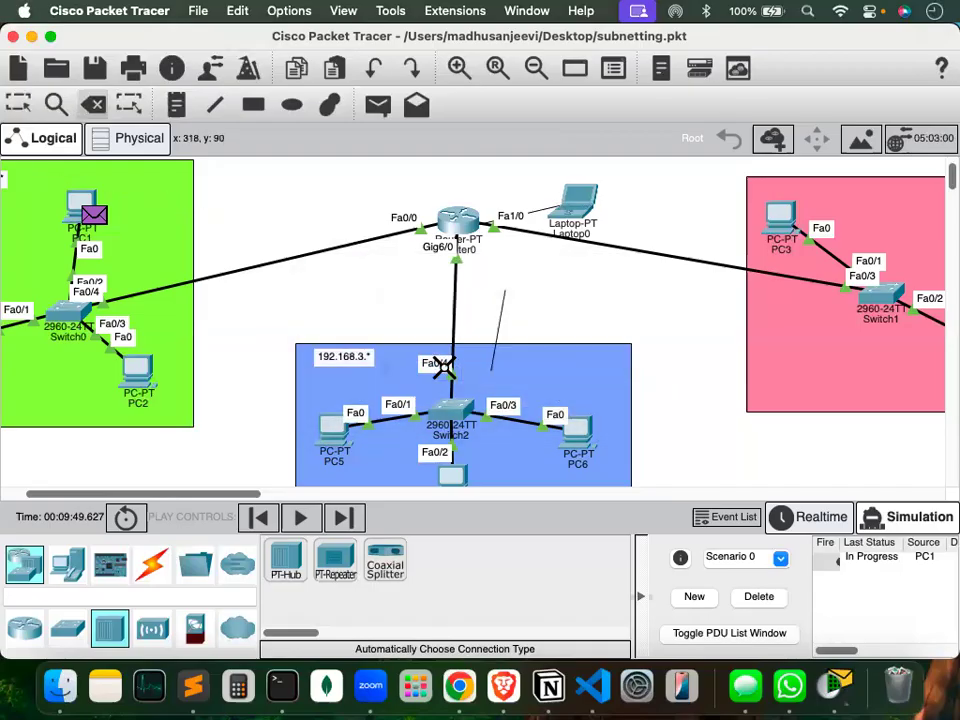
left_click(498, 310)
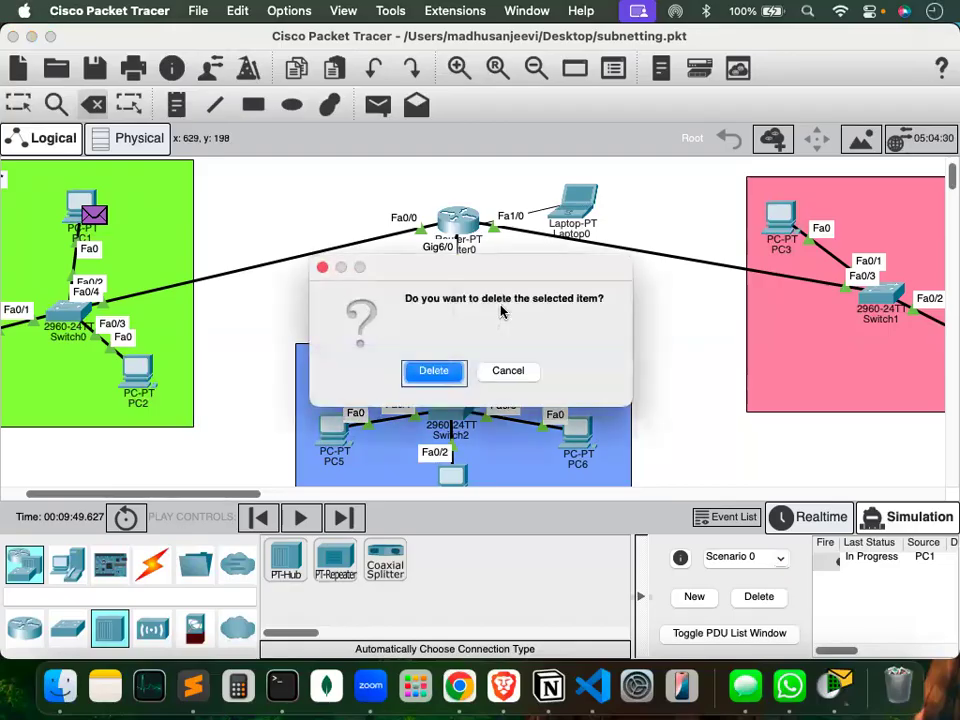
left_click(422, 372)
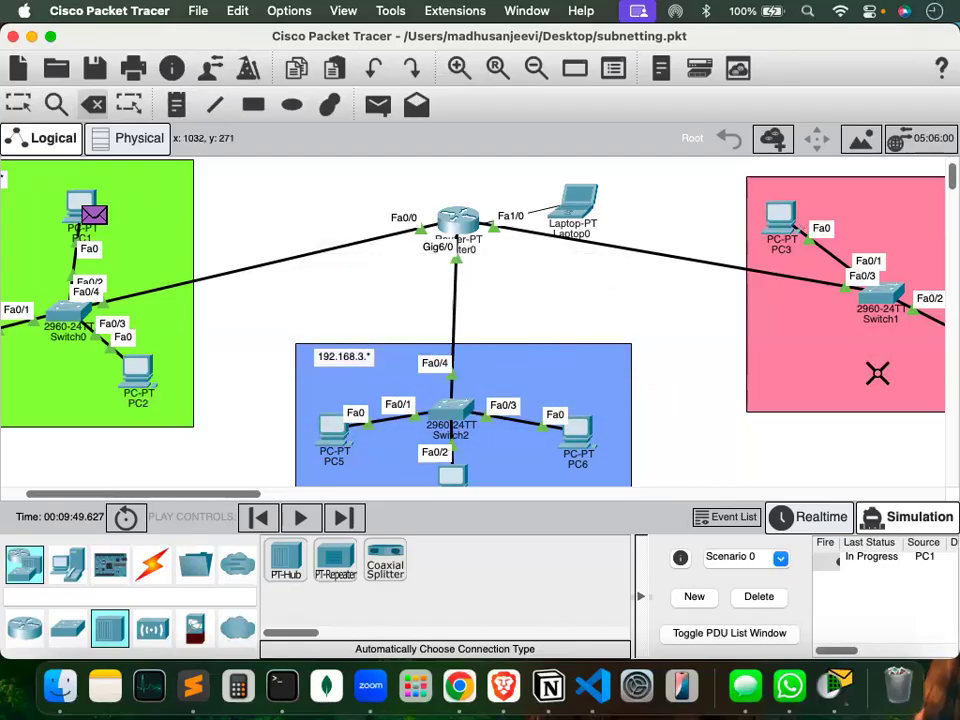
key("super+s")
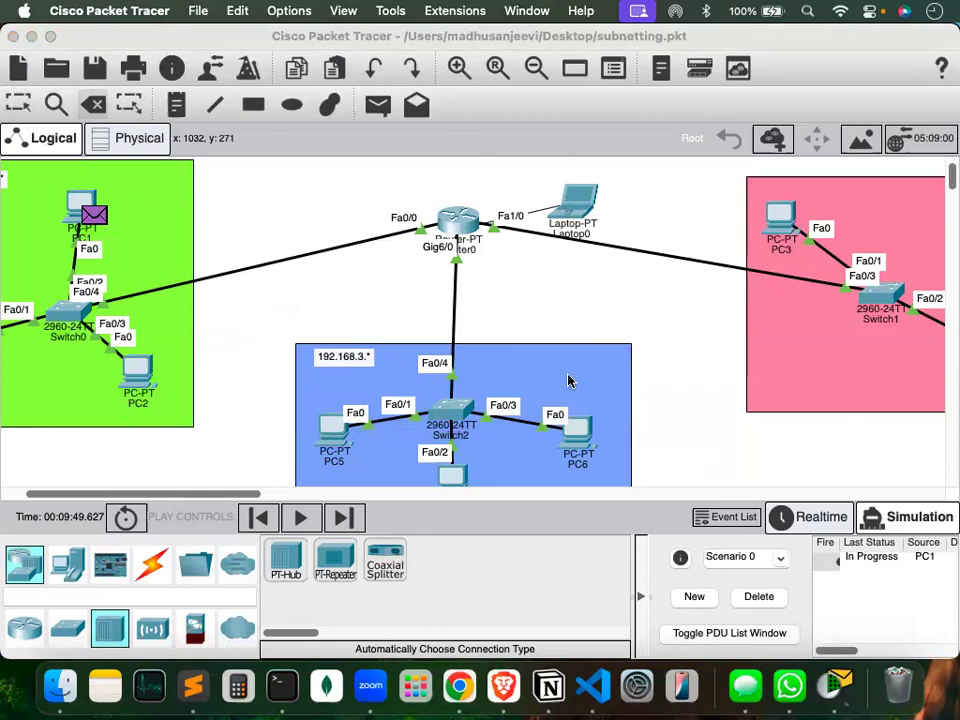
scroll(525, 334, "right", 10)
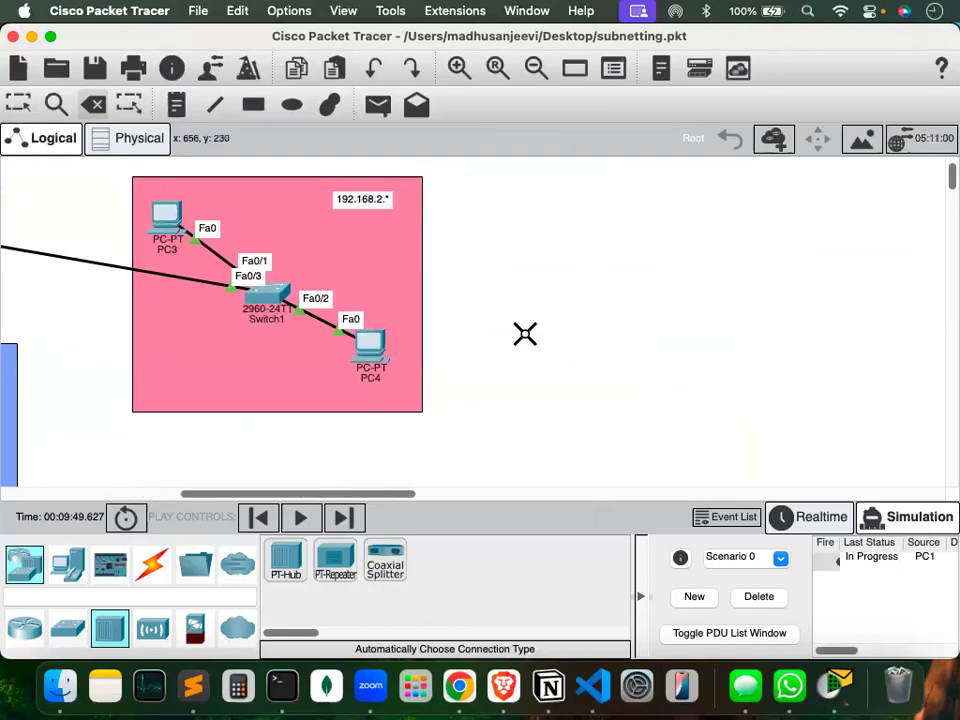
scroll(525, 334, "left", 10)
scroll(525, 334, "down", 10)
scroll(525, 334, "up", 5)
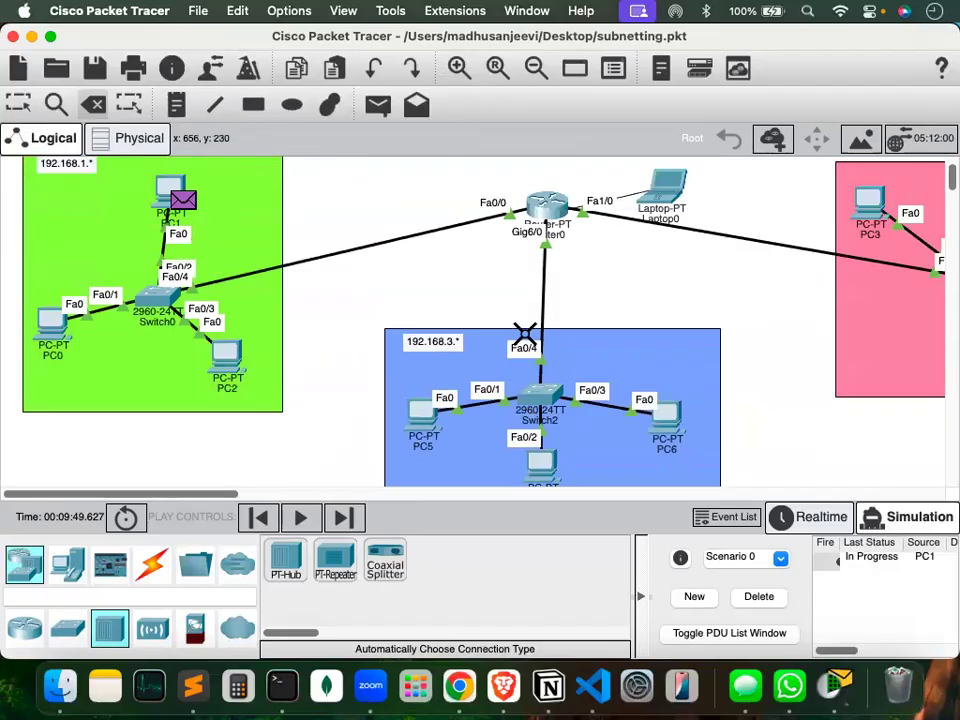
Look over the three coloured network areas and the empty space around them in the workspace.
scroll(525, 334, "down", 4)
scroll(525, 334, "down", 1)
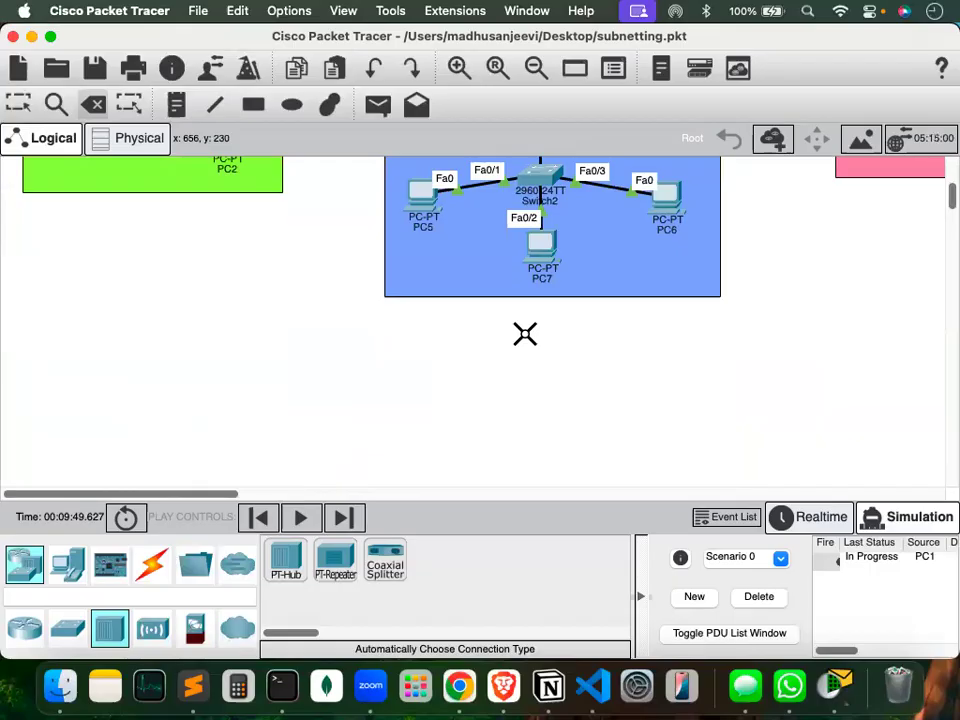
scroll(525, 334, "down", 4)
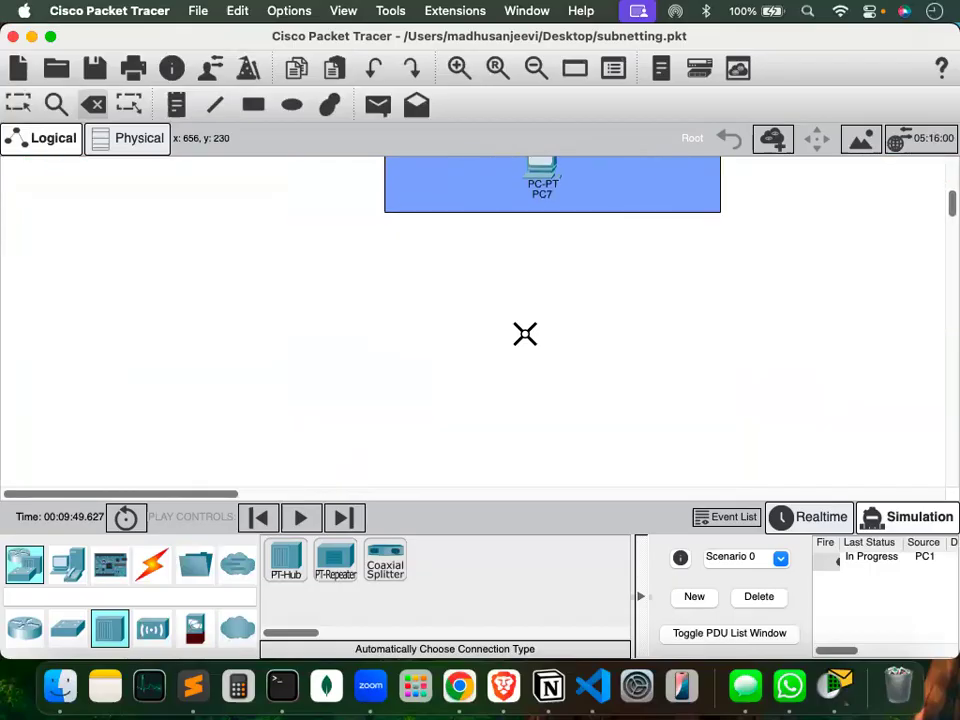
scroll(525, 334, "up", 15)
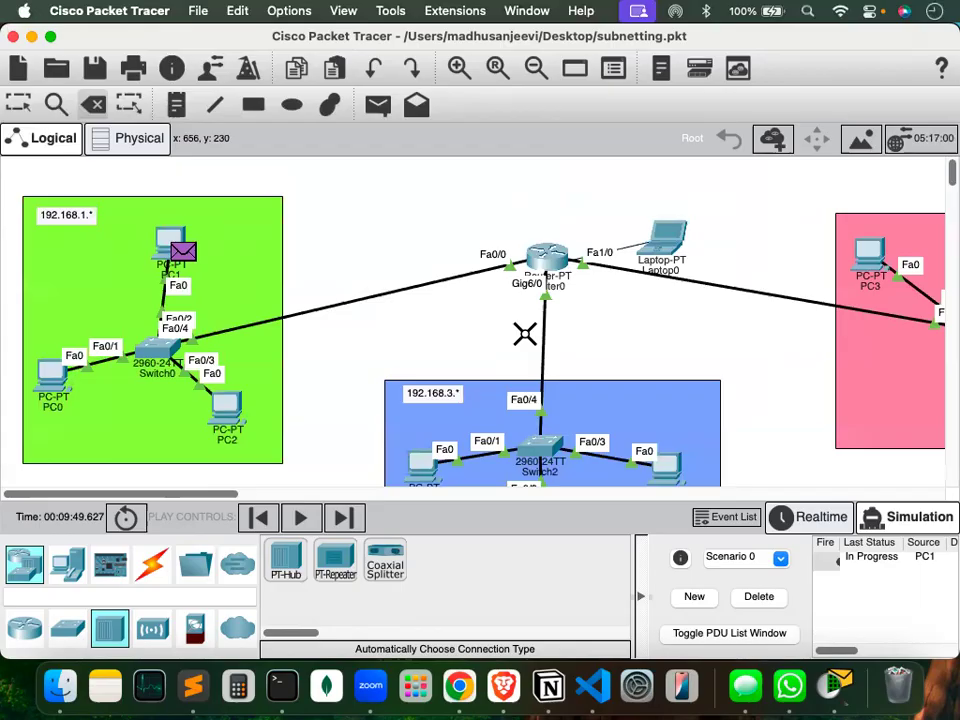
scroll(525, 334, "right", 20)
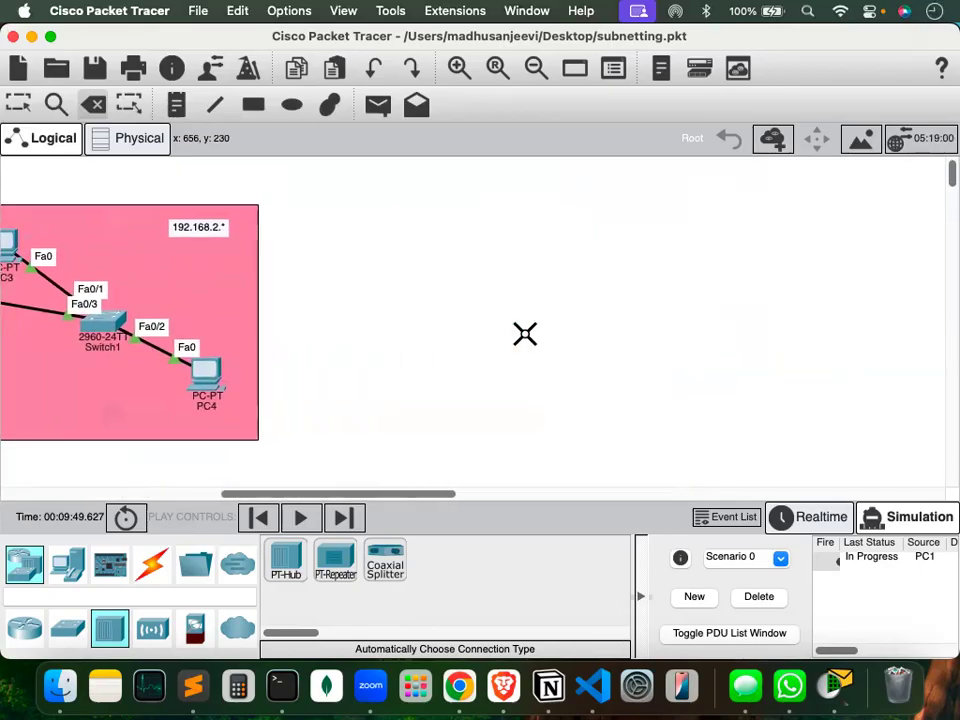
scroll(525, 334, "down", 8)
scroll(525, 334, "left", 20)
scroll(525, 334, "up", 10)
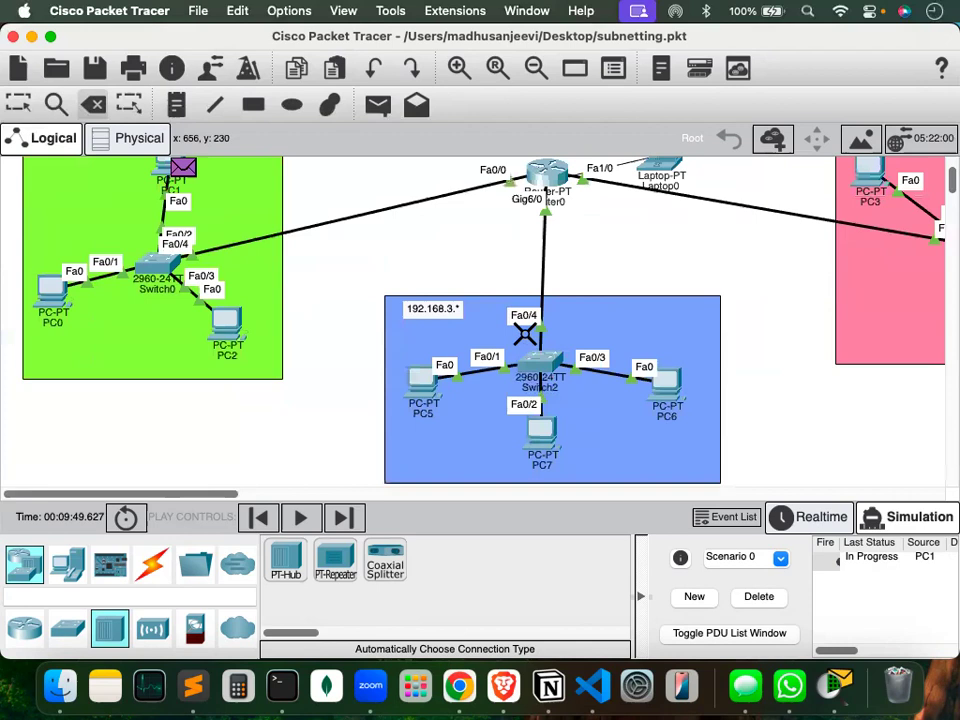
Place a TV, a smartphone and a printer in the empty workspace area below the existing networks.
scroll(525, 334, "down", 15)
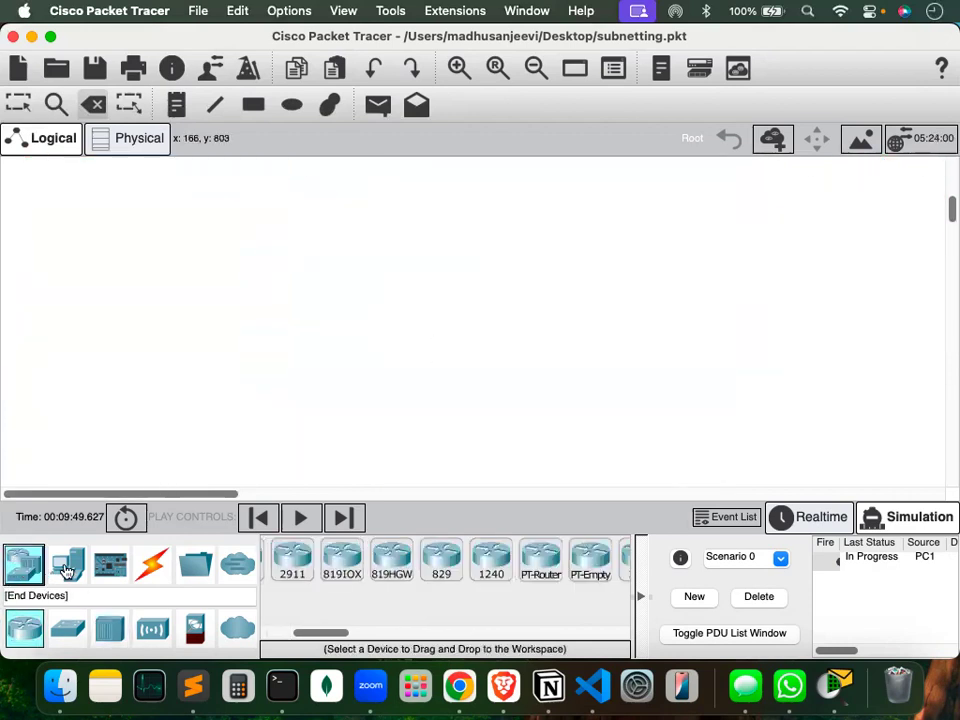
left_click(67, 563)
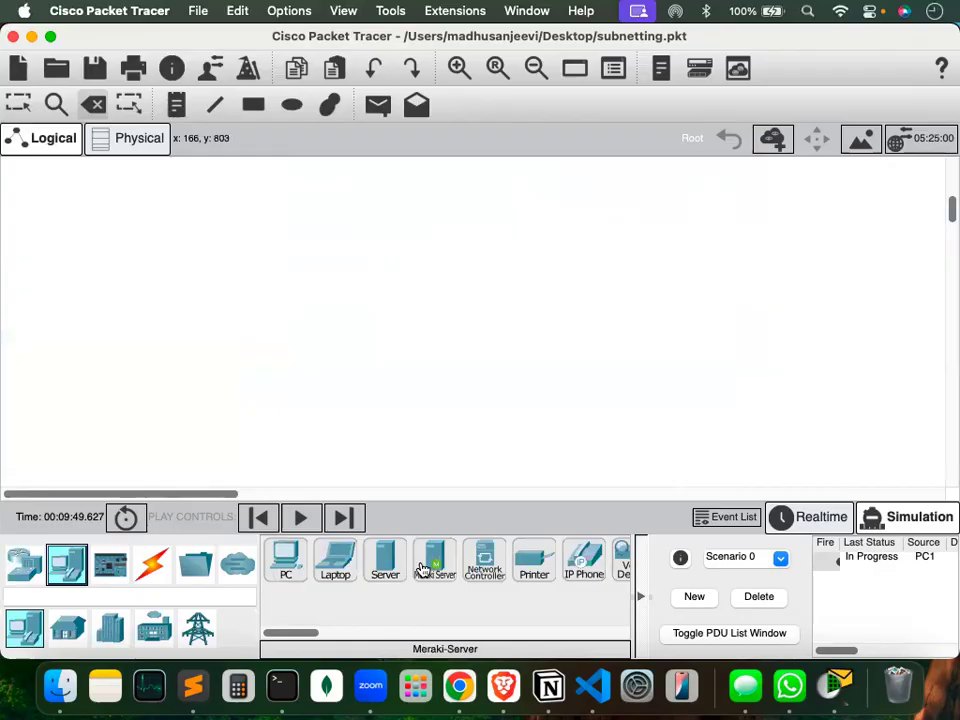
scroll(430, 565, "right", 10)
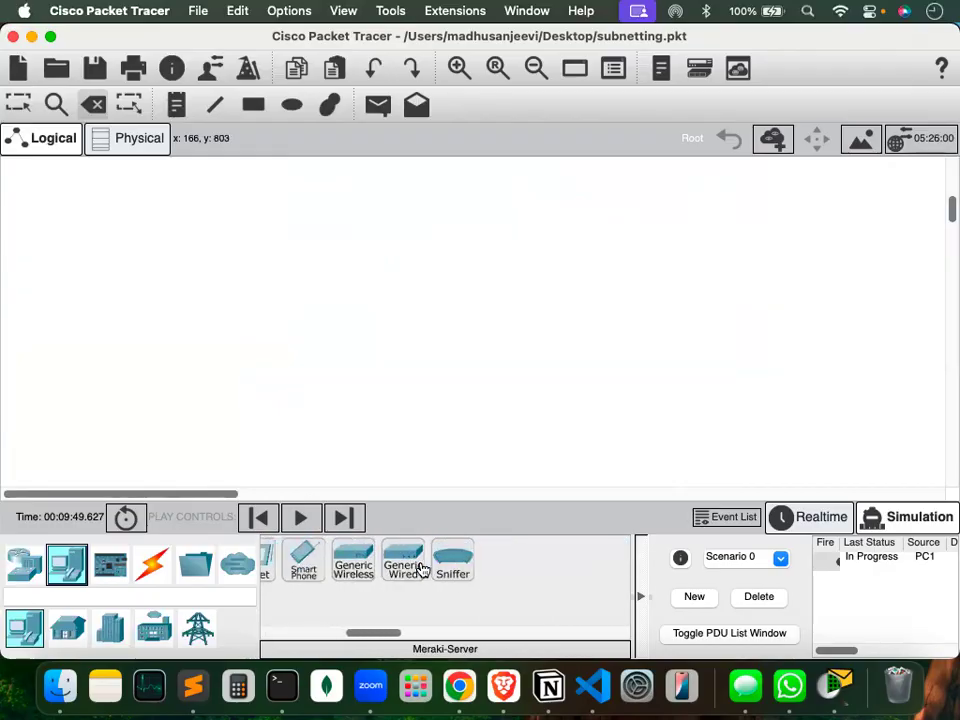
scroll(424, 568, "left", 5)
left_click(459, 562)
left_click(455, 352)
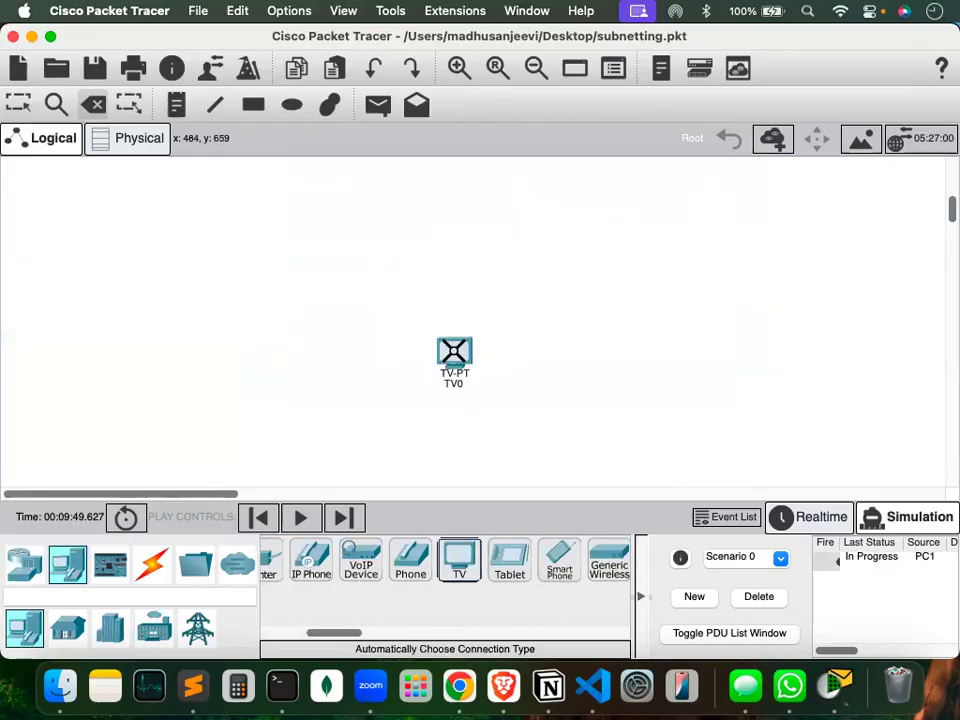
left_click(557, 569)
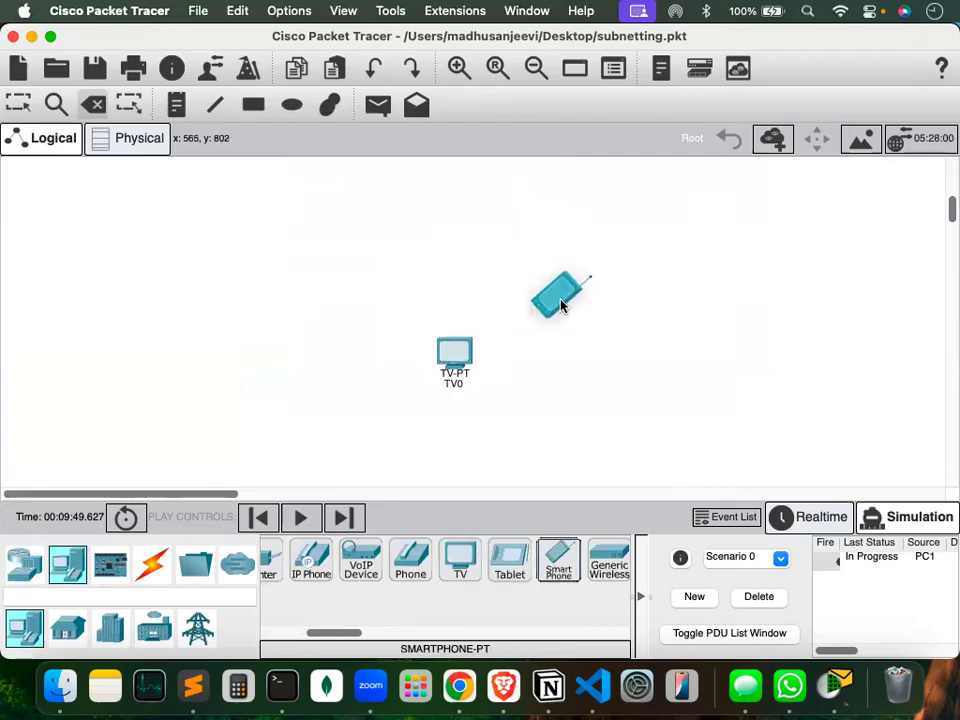
left_click(556, 292)
scroll(360, 560, "left", 4)
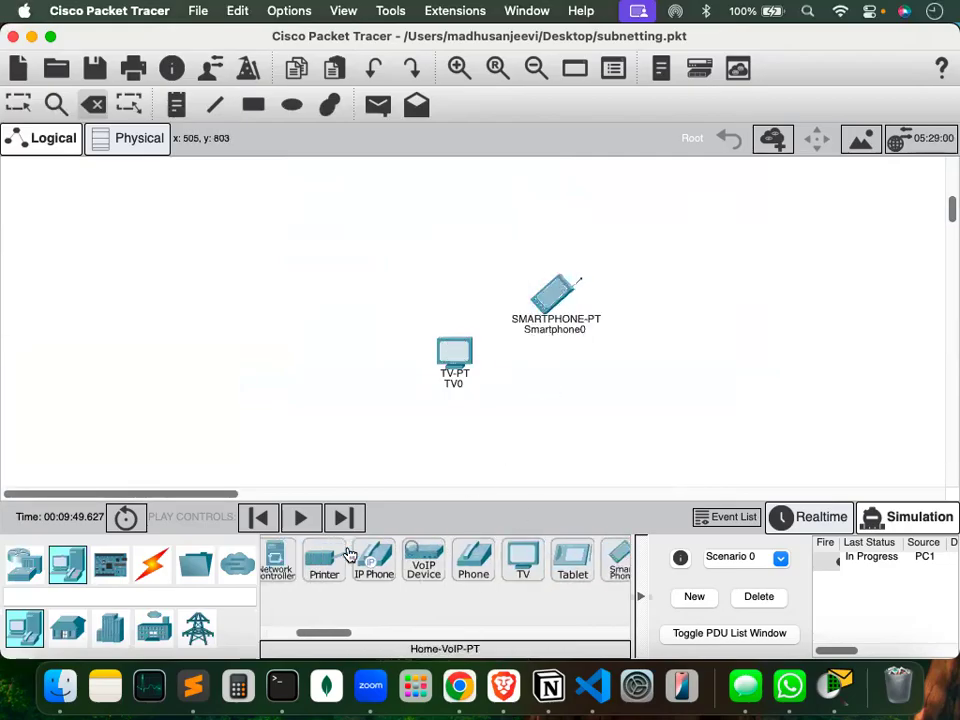
left_click(362, 555)
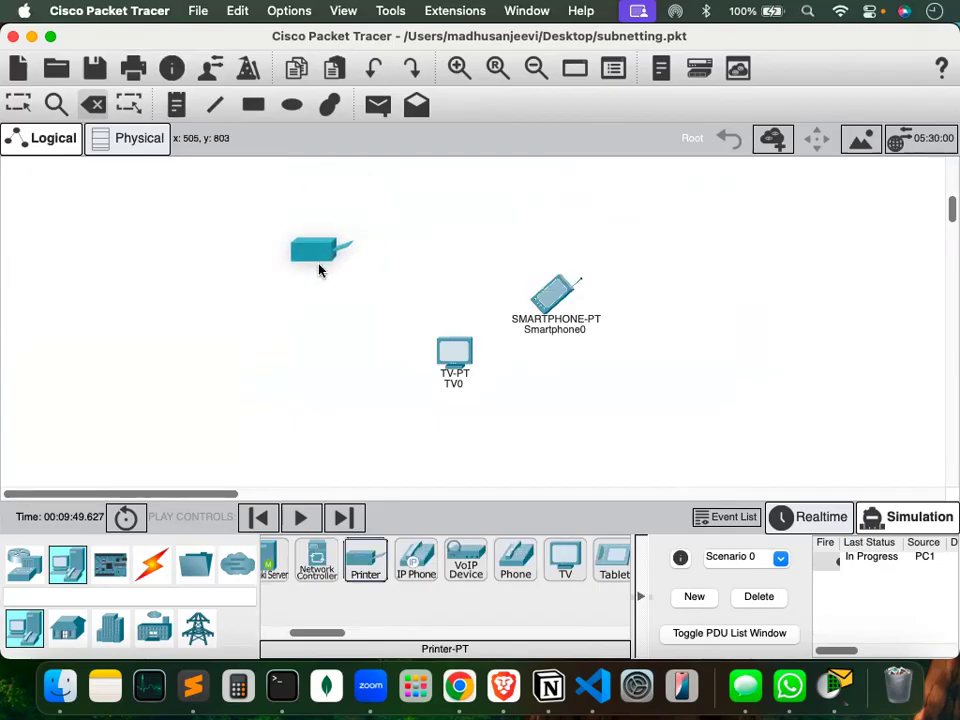
left_click(317, 263)
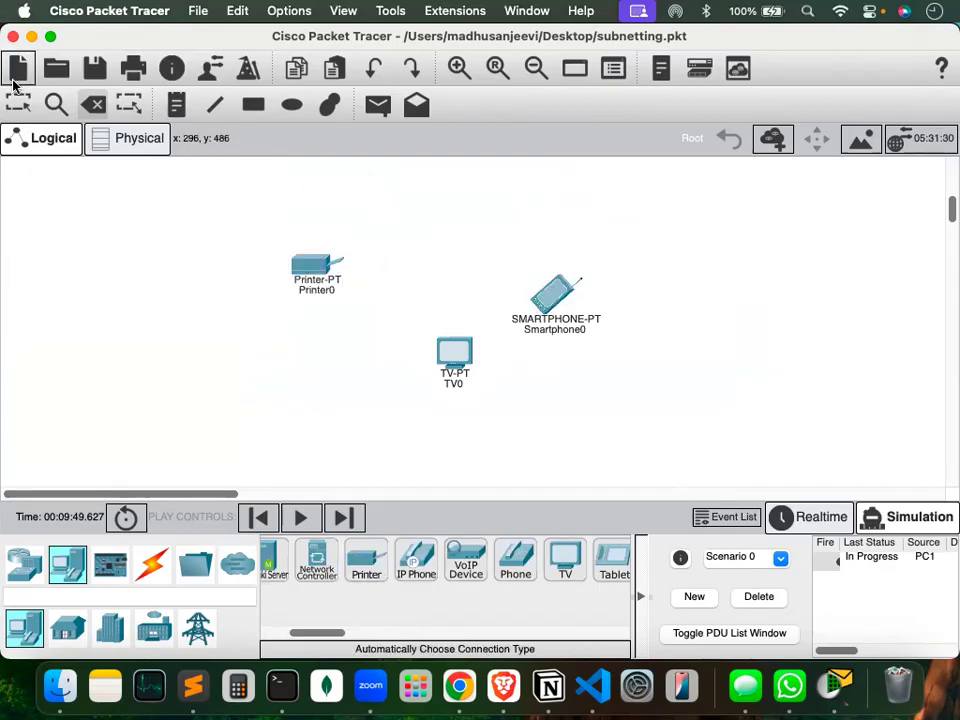
Examine the smartphone's physical view, global gateway and DNS settings, and IP configuration.
left_click(556, 293)
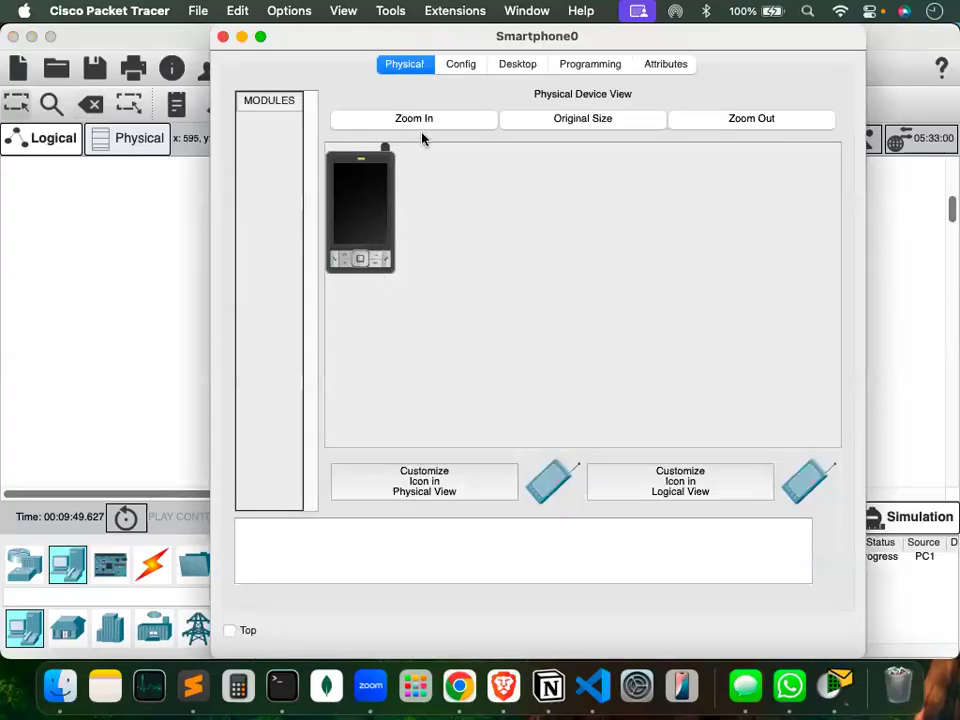
left_click(466, 65)
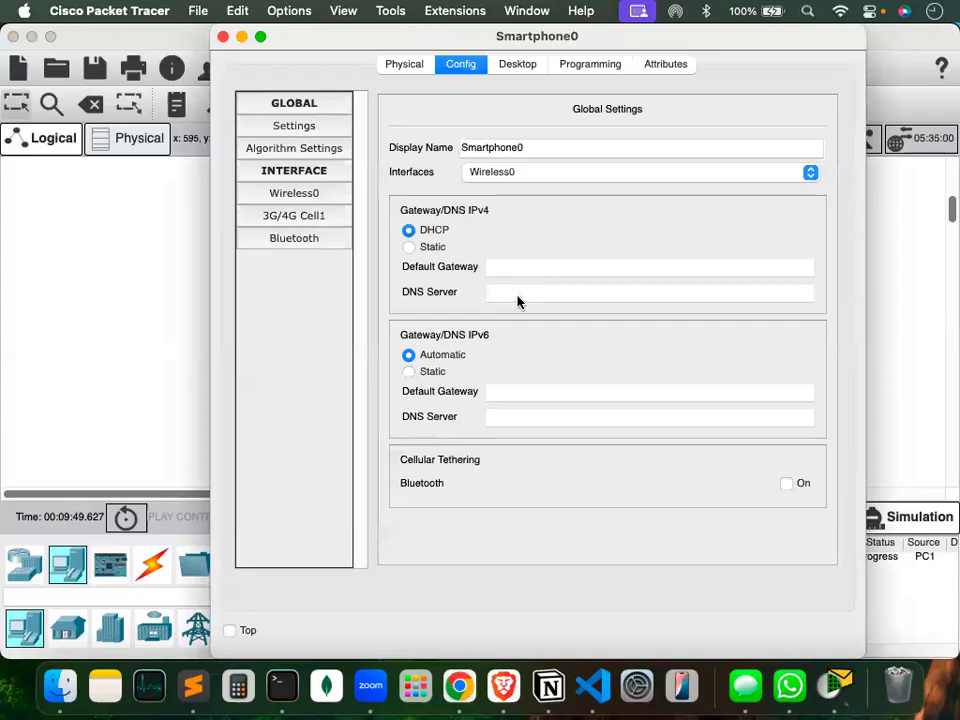
left_click(515, 64)
left_click(282, 125)
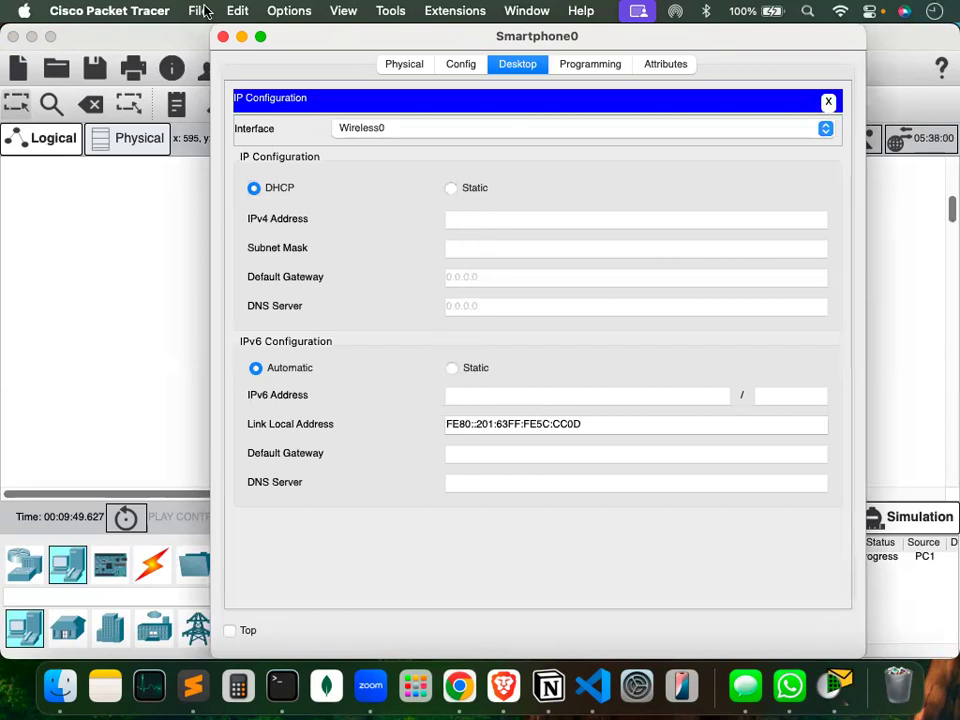
left_click(224, 36)
Check the TV's attributes and its on/off status setting.
left_click(456, 350)
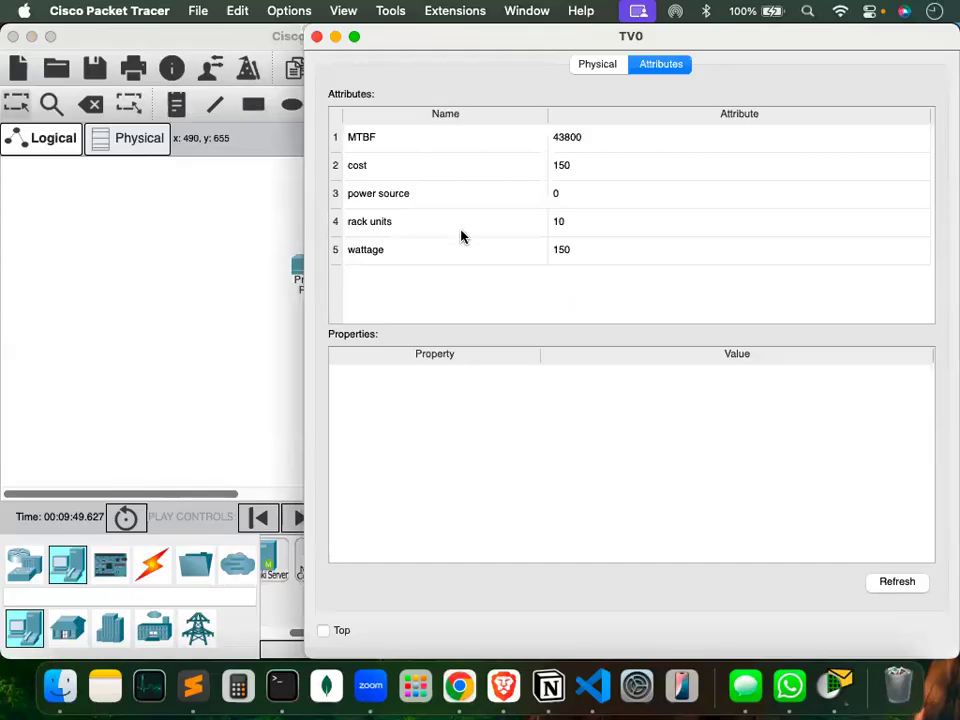
left_click(604, 66)
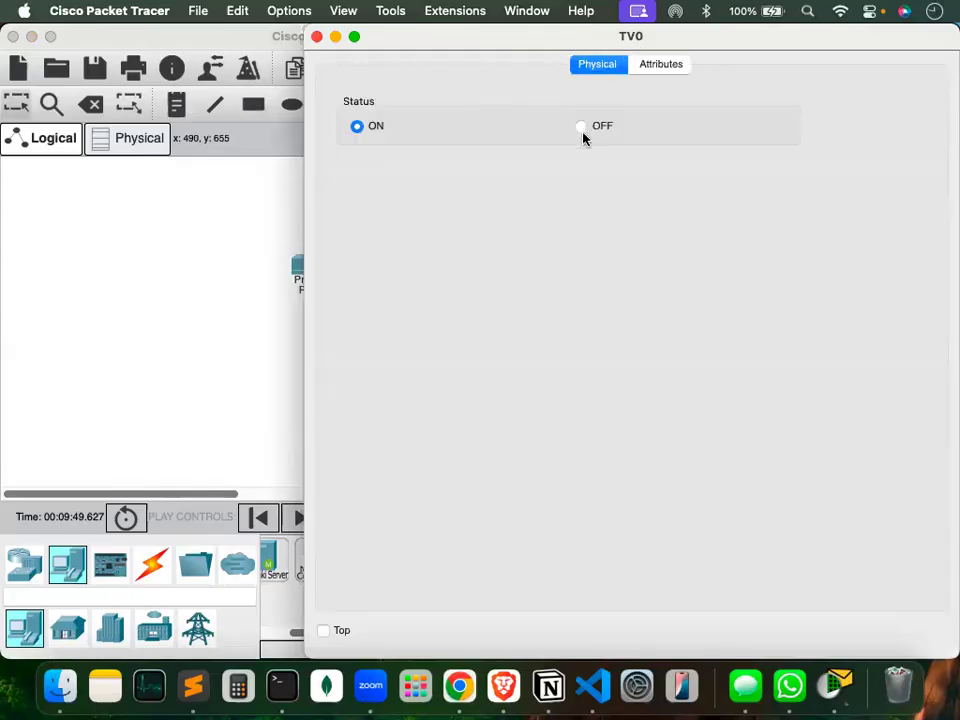
left_click(317, 37)
Inspect the printer's available modules and its global gateway and DNS settings, including the IPv4 DNS server field.
left_click(312, 266)
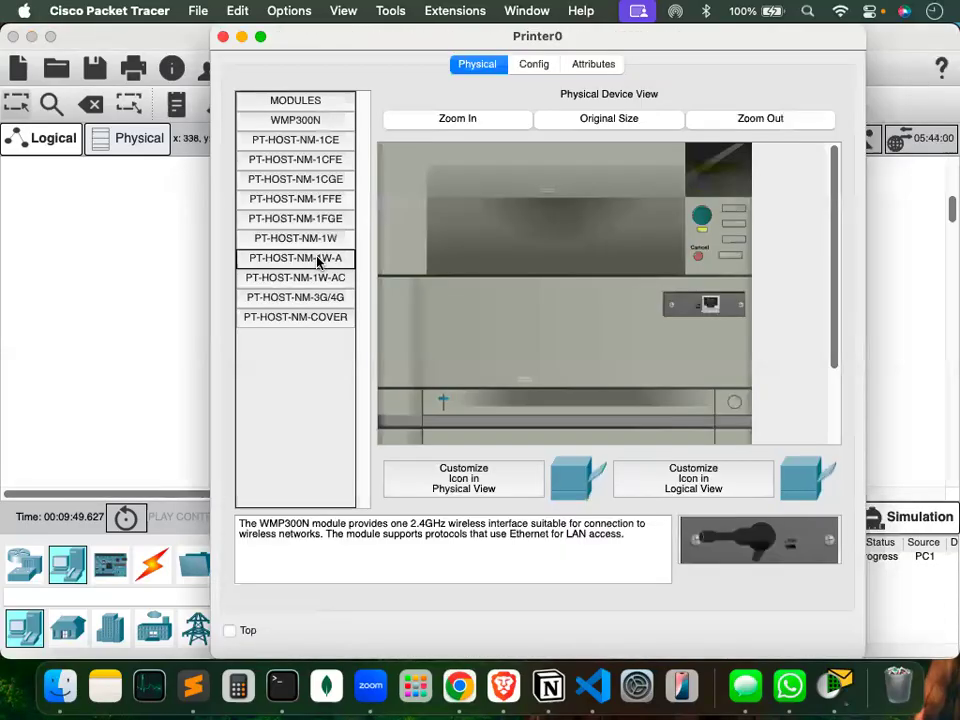
left_click(521, 70)
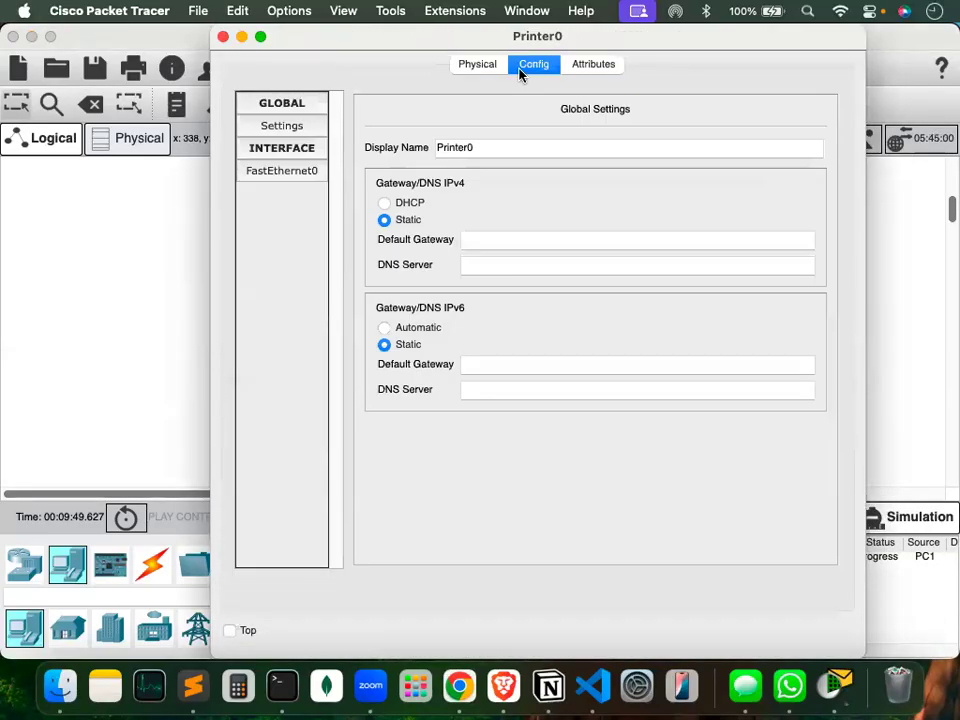
left_click(484, 266)
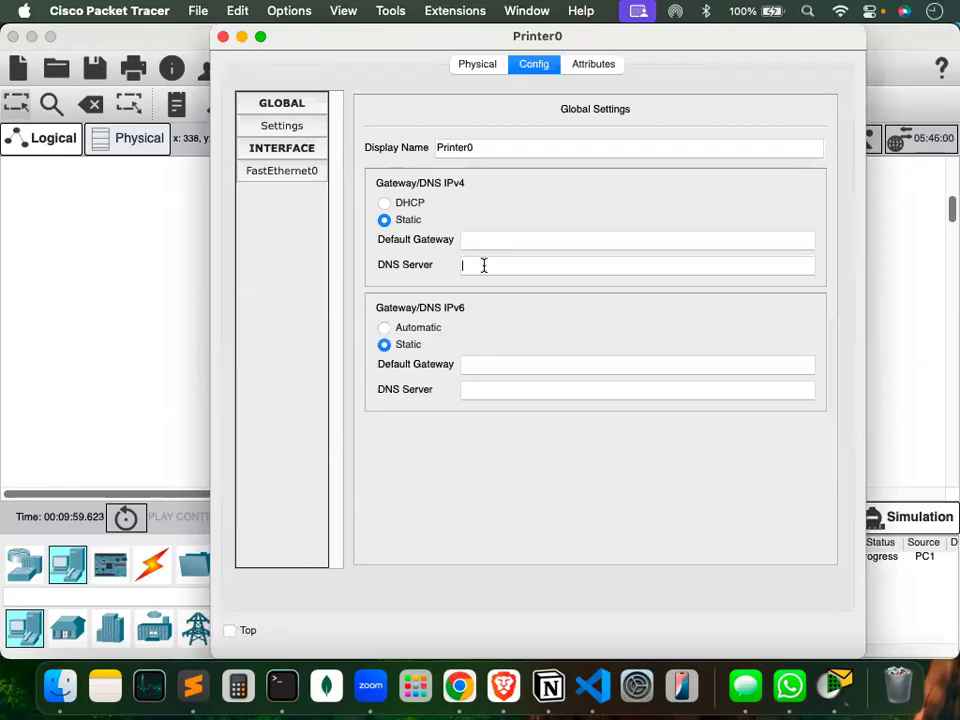